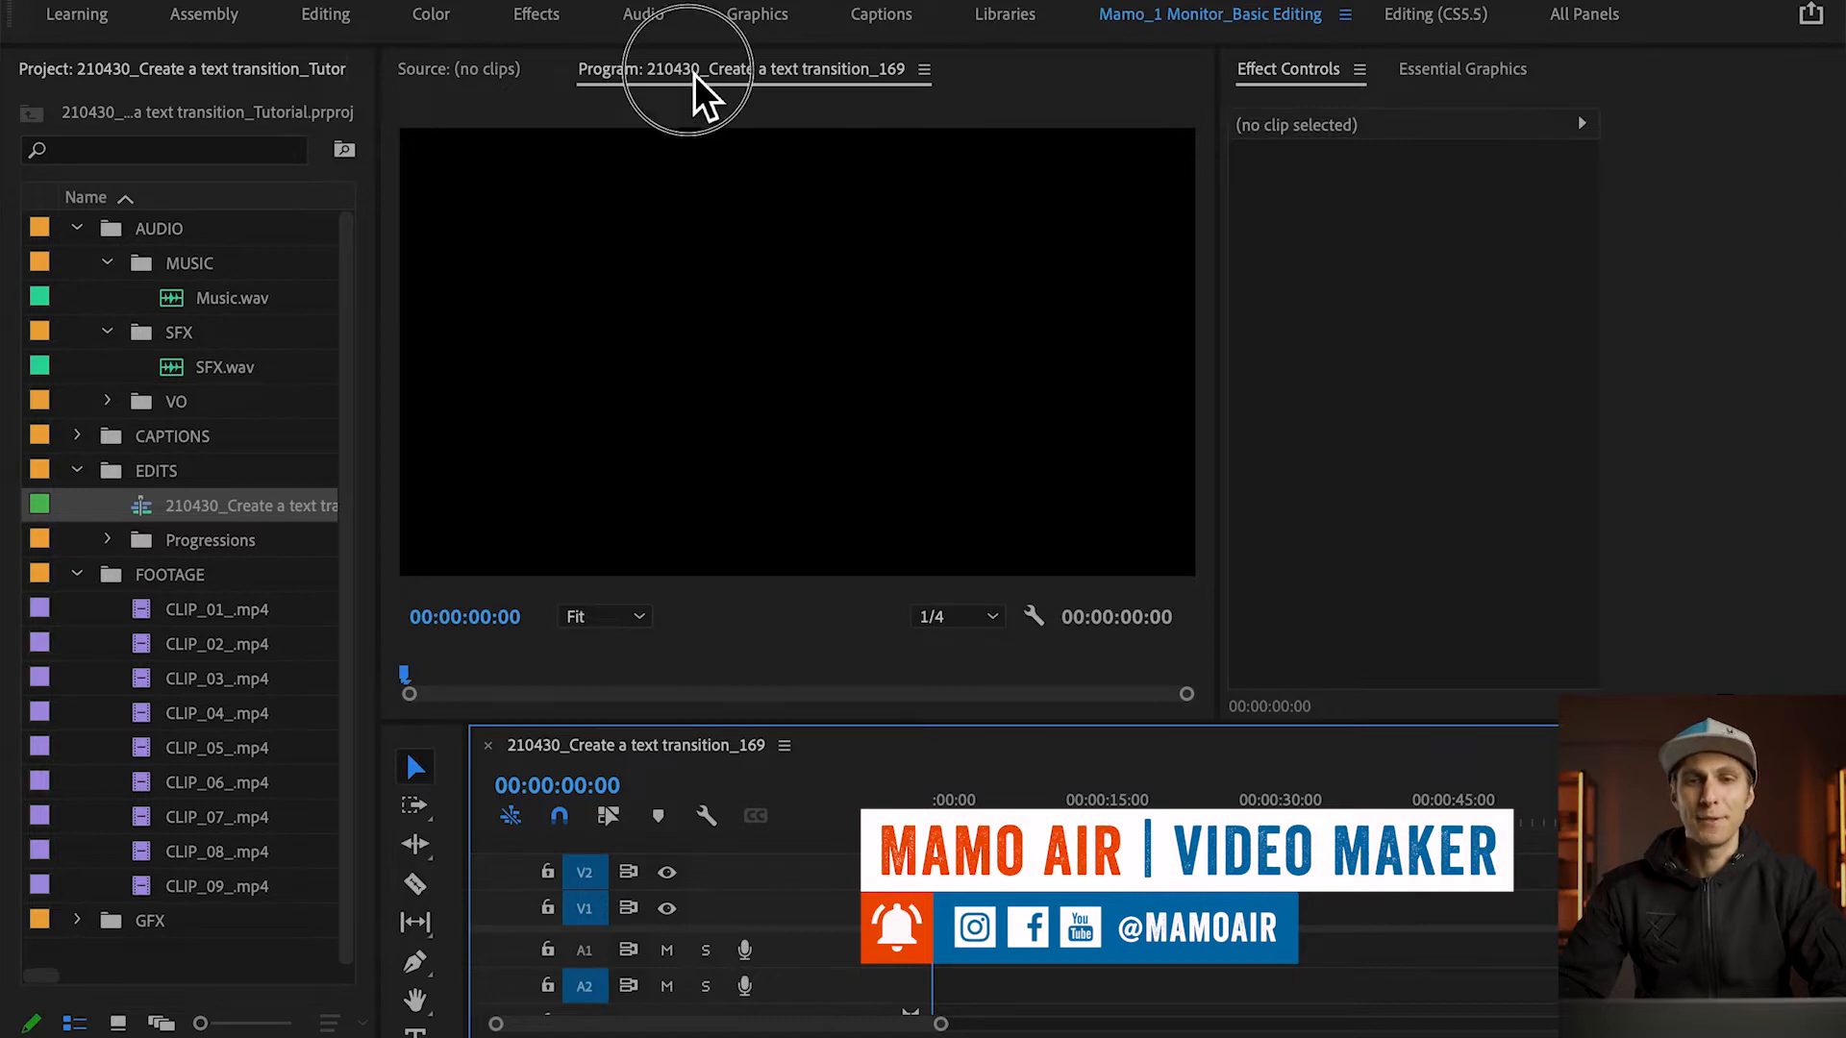
click(690, 78)
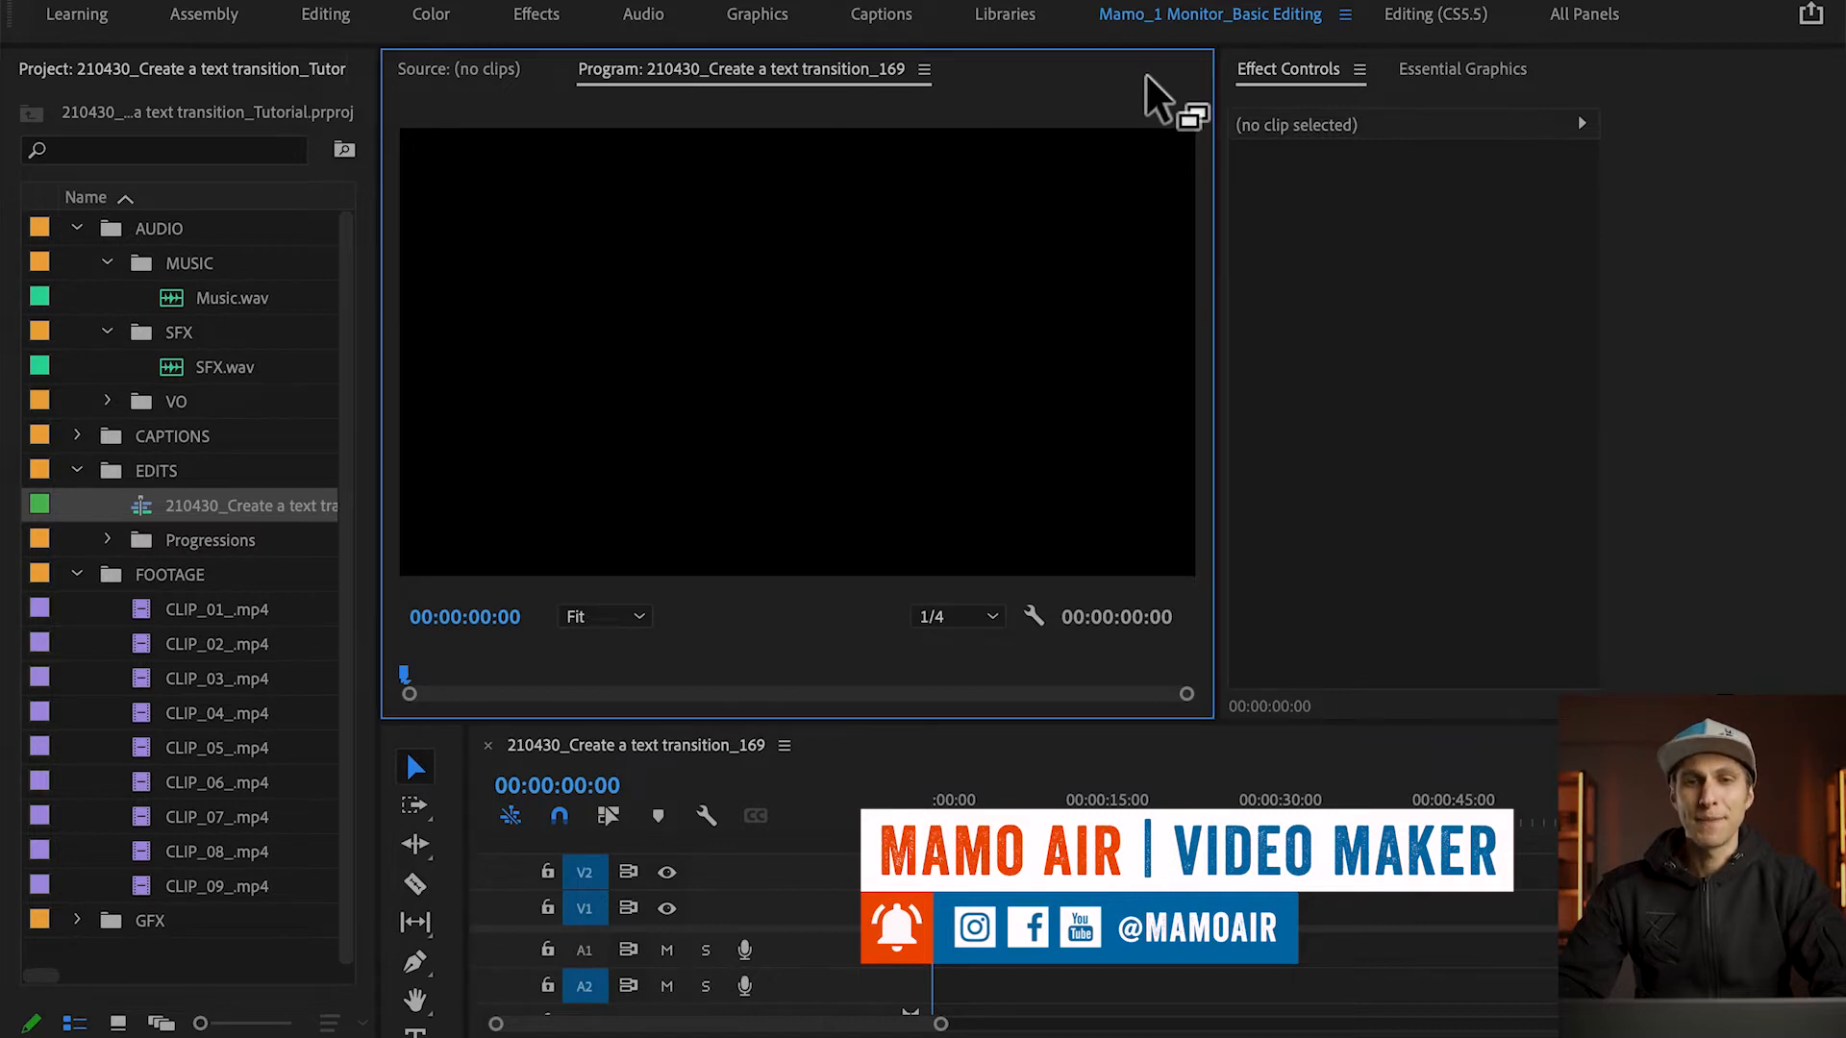
click(1468, 72)
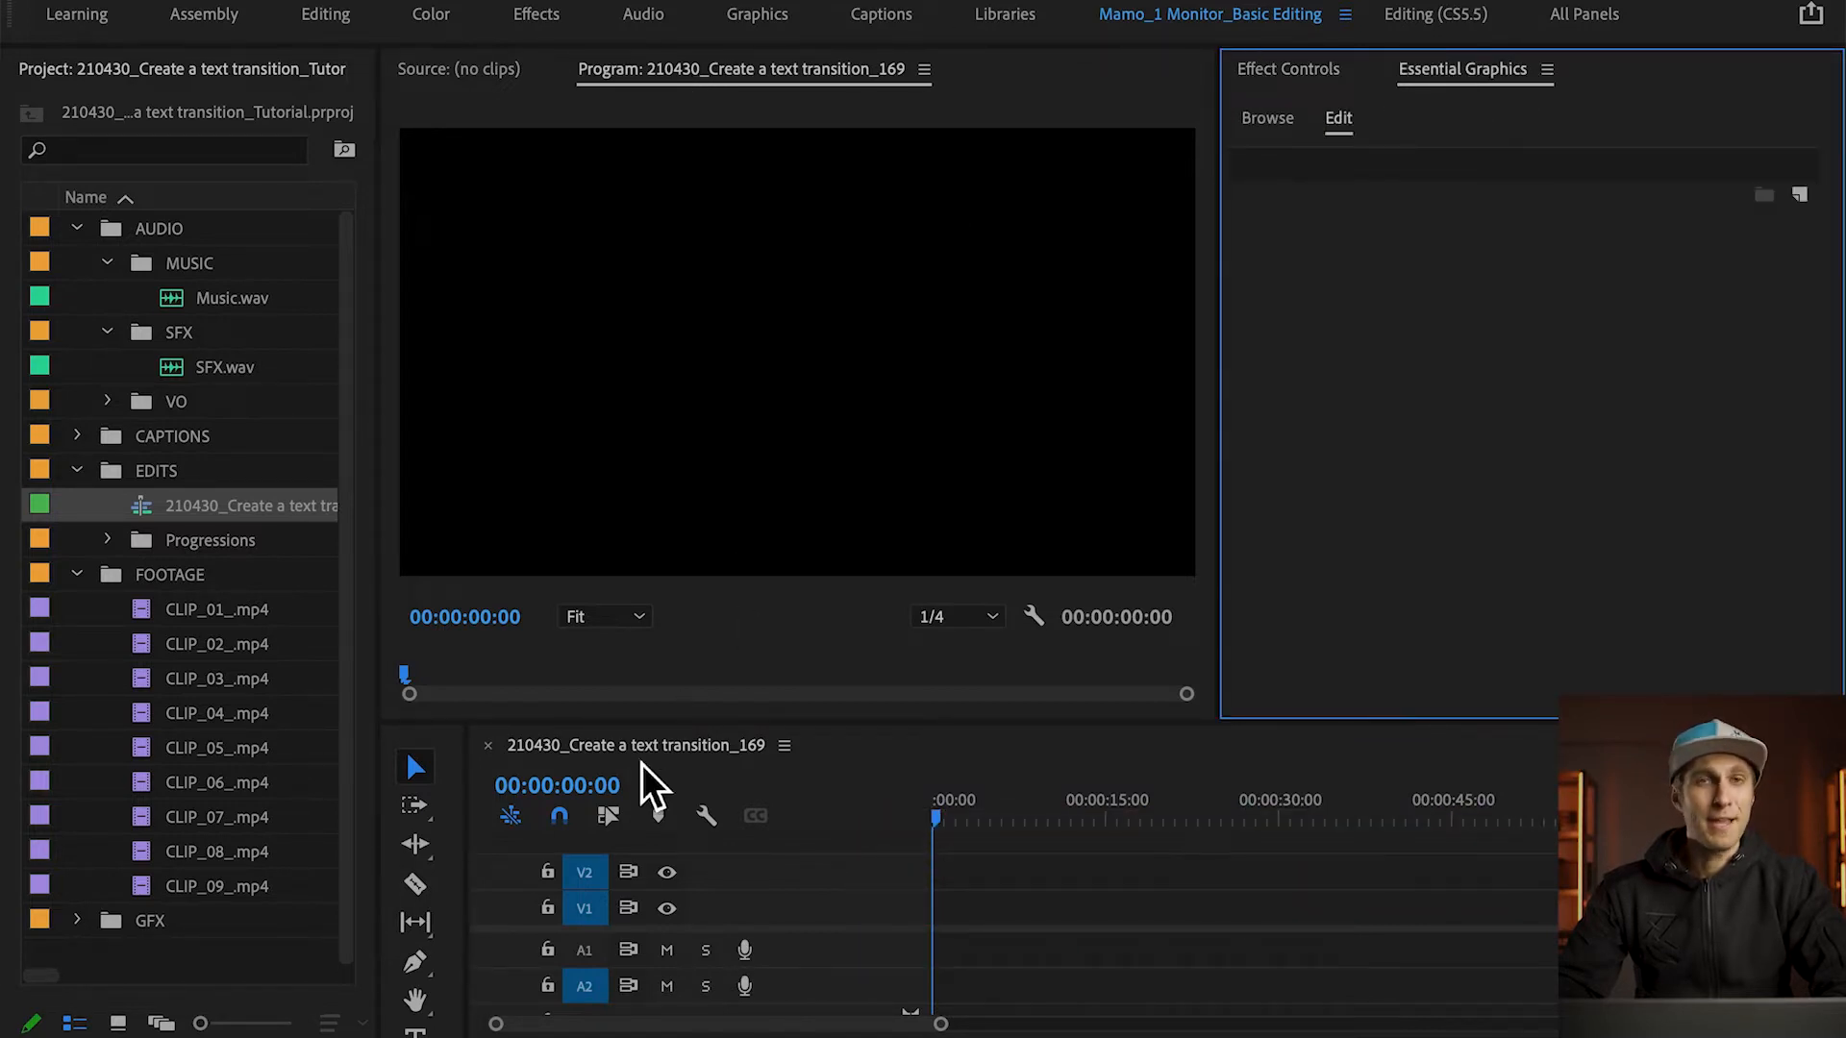
click(438, 750)
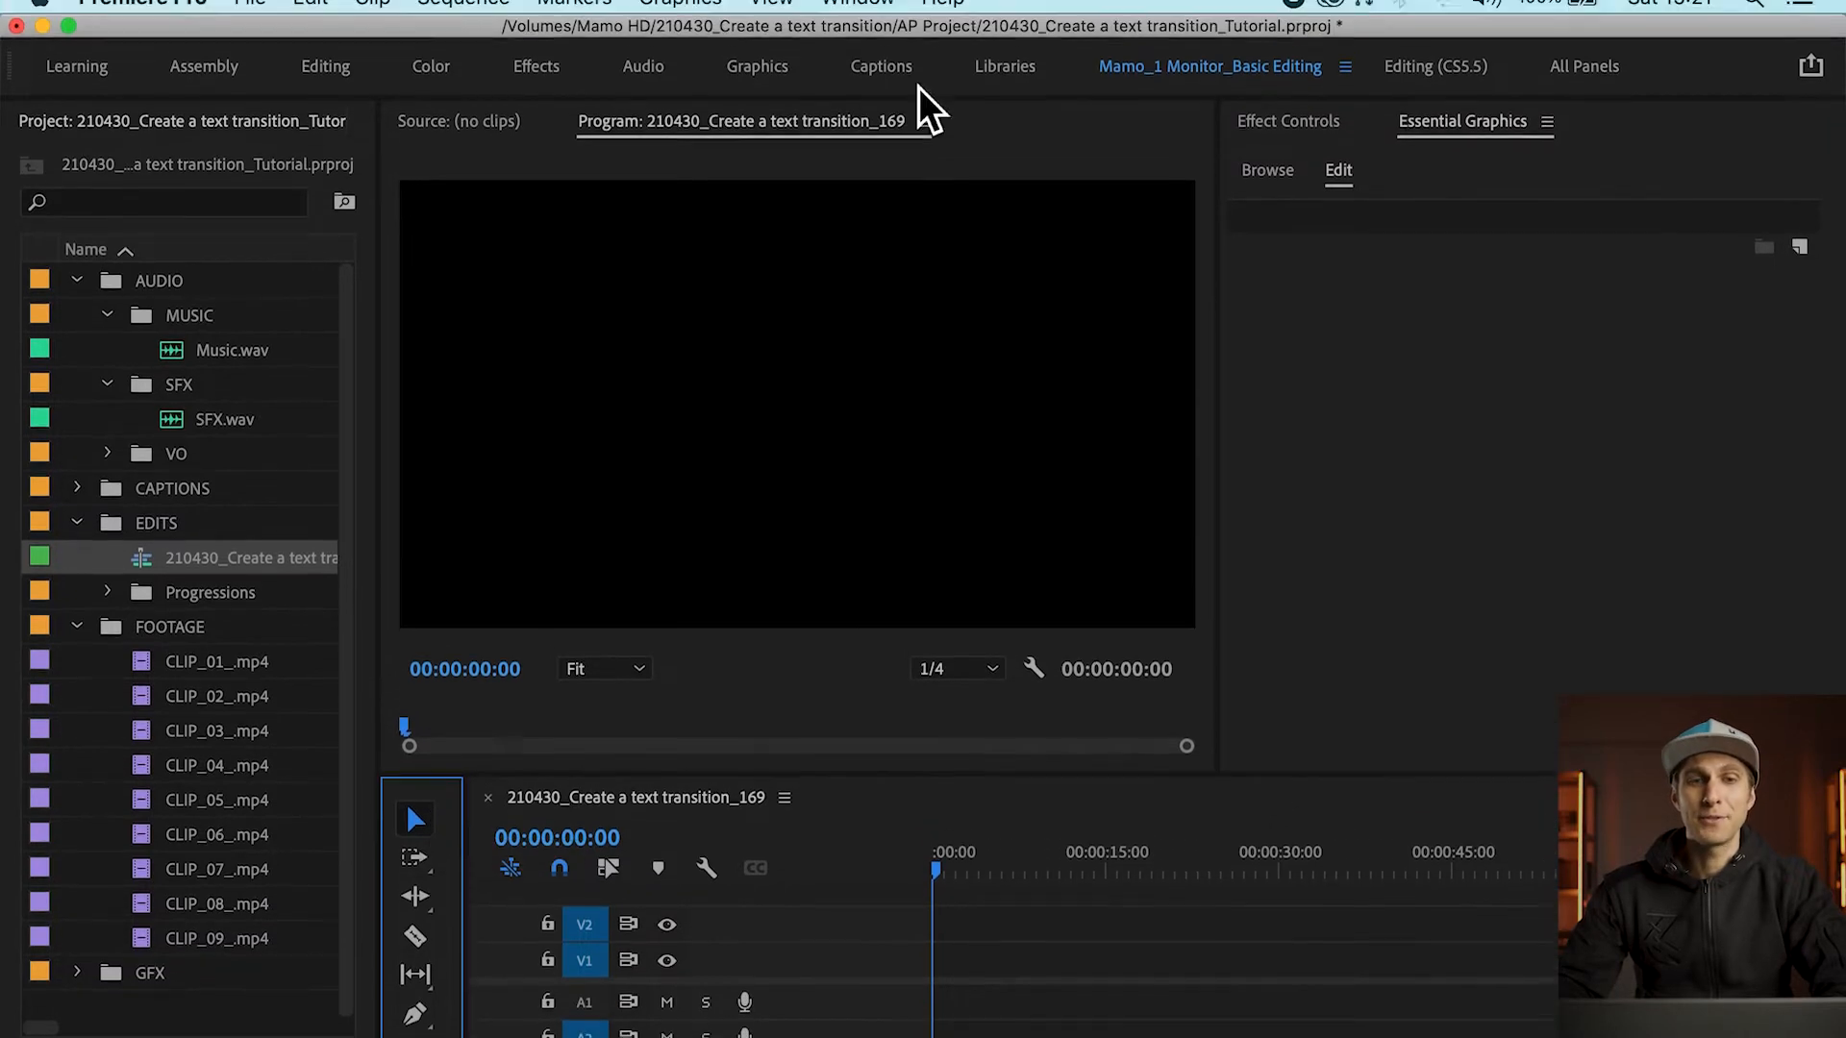
click(857, 18)
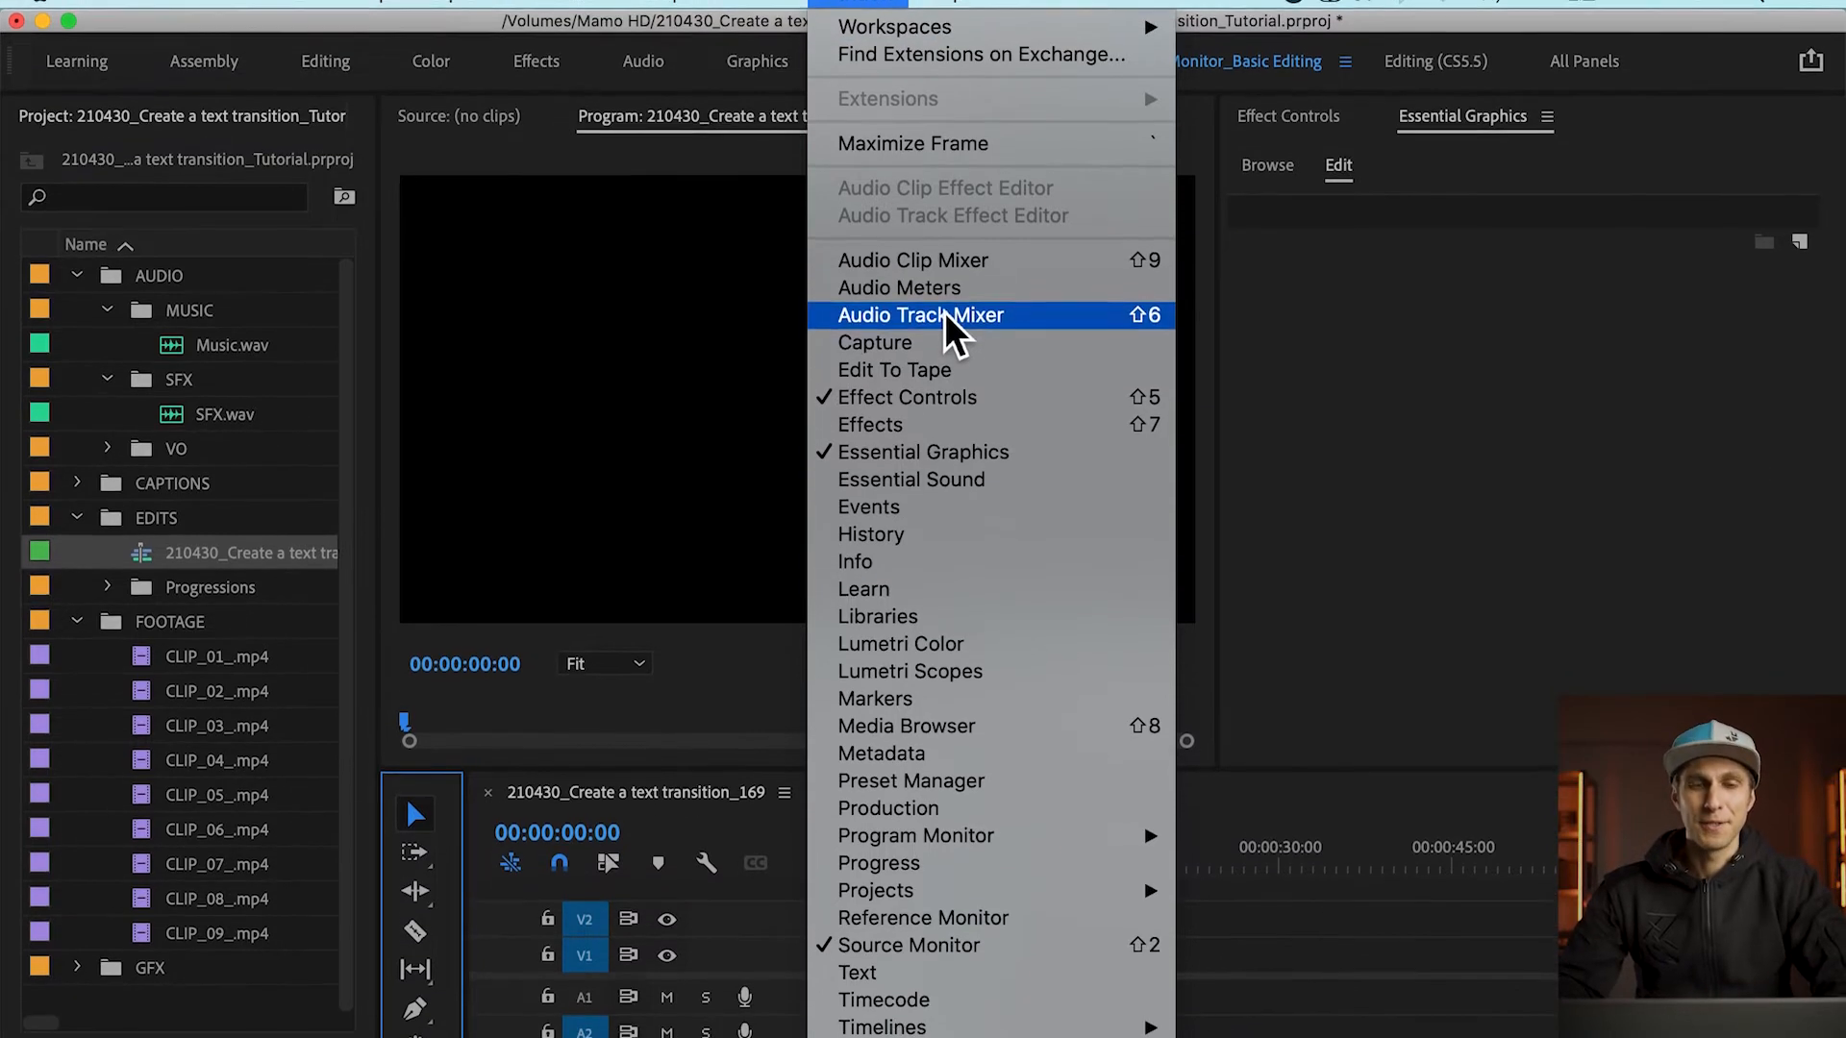
click(586, 375)
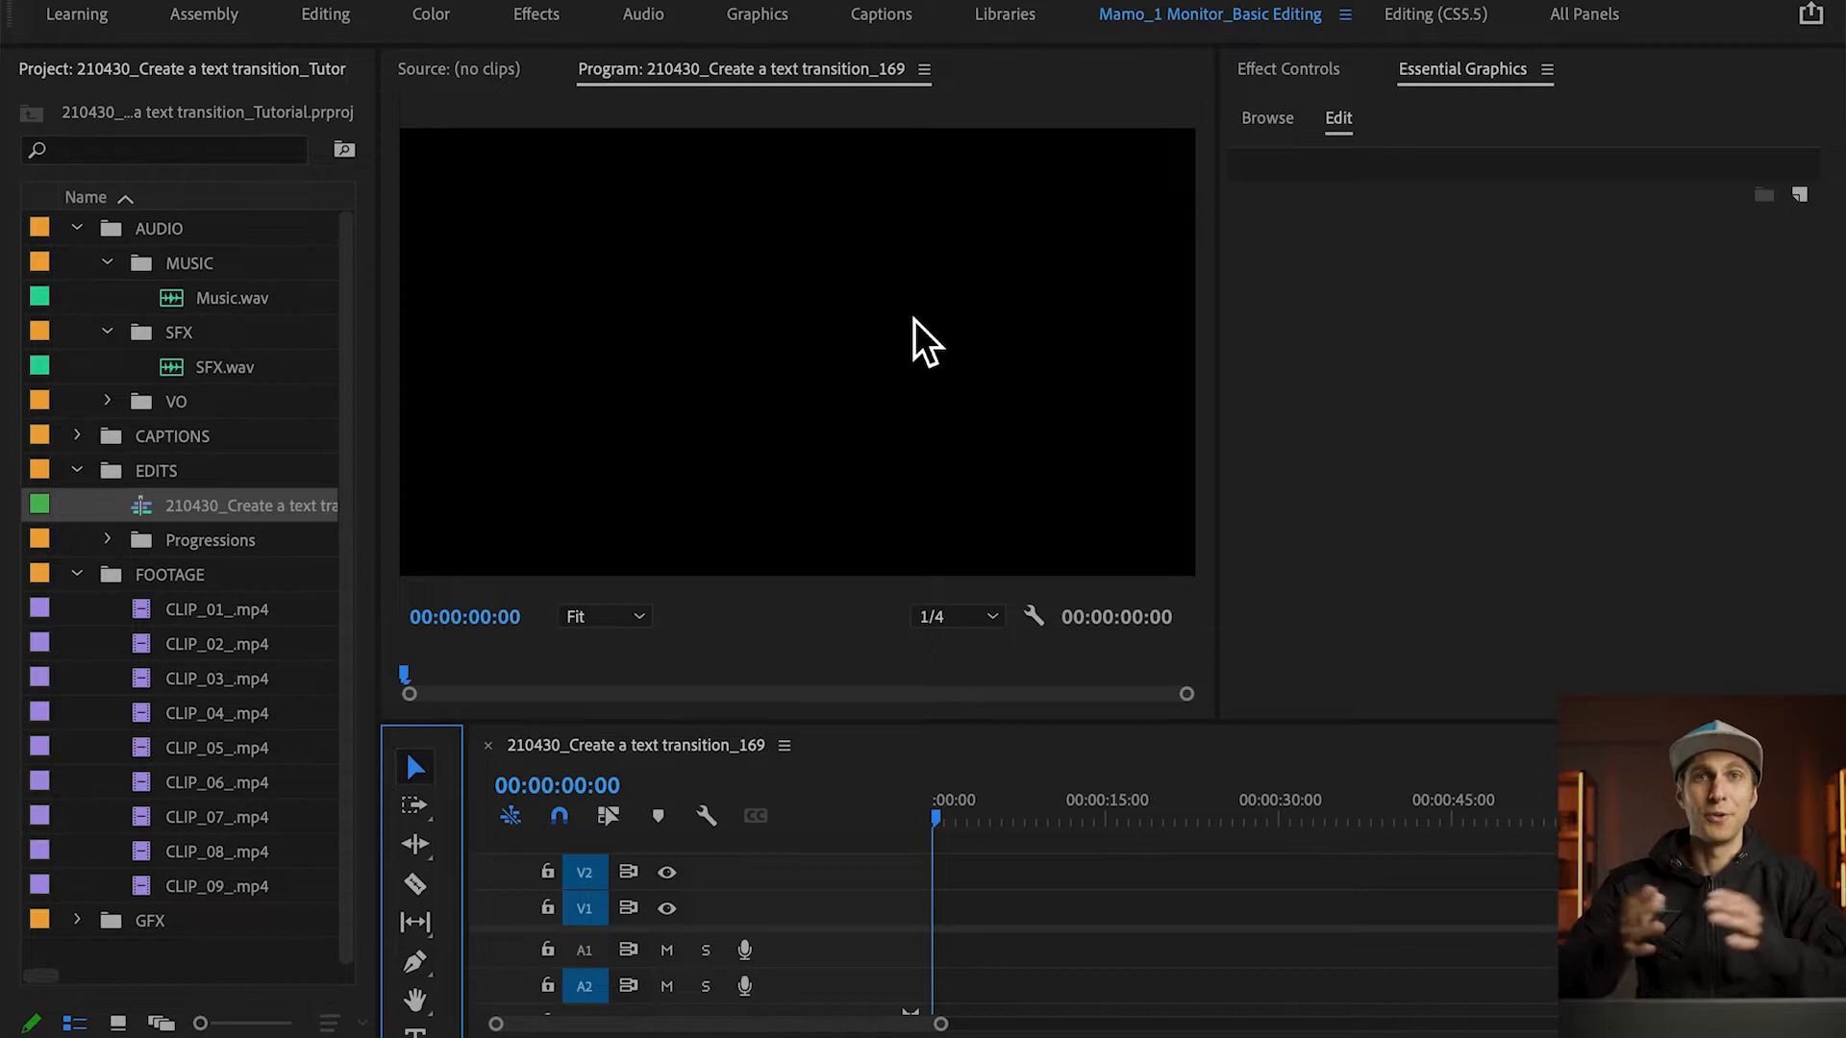
Place footage clips CLIP_01_.mp4 through CLIP_09_.mp4 in order on video track V1 from the start of the sequence.
mouse_move(197, 610)
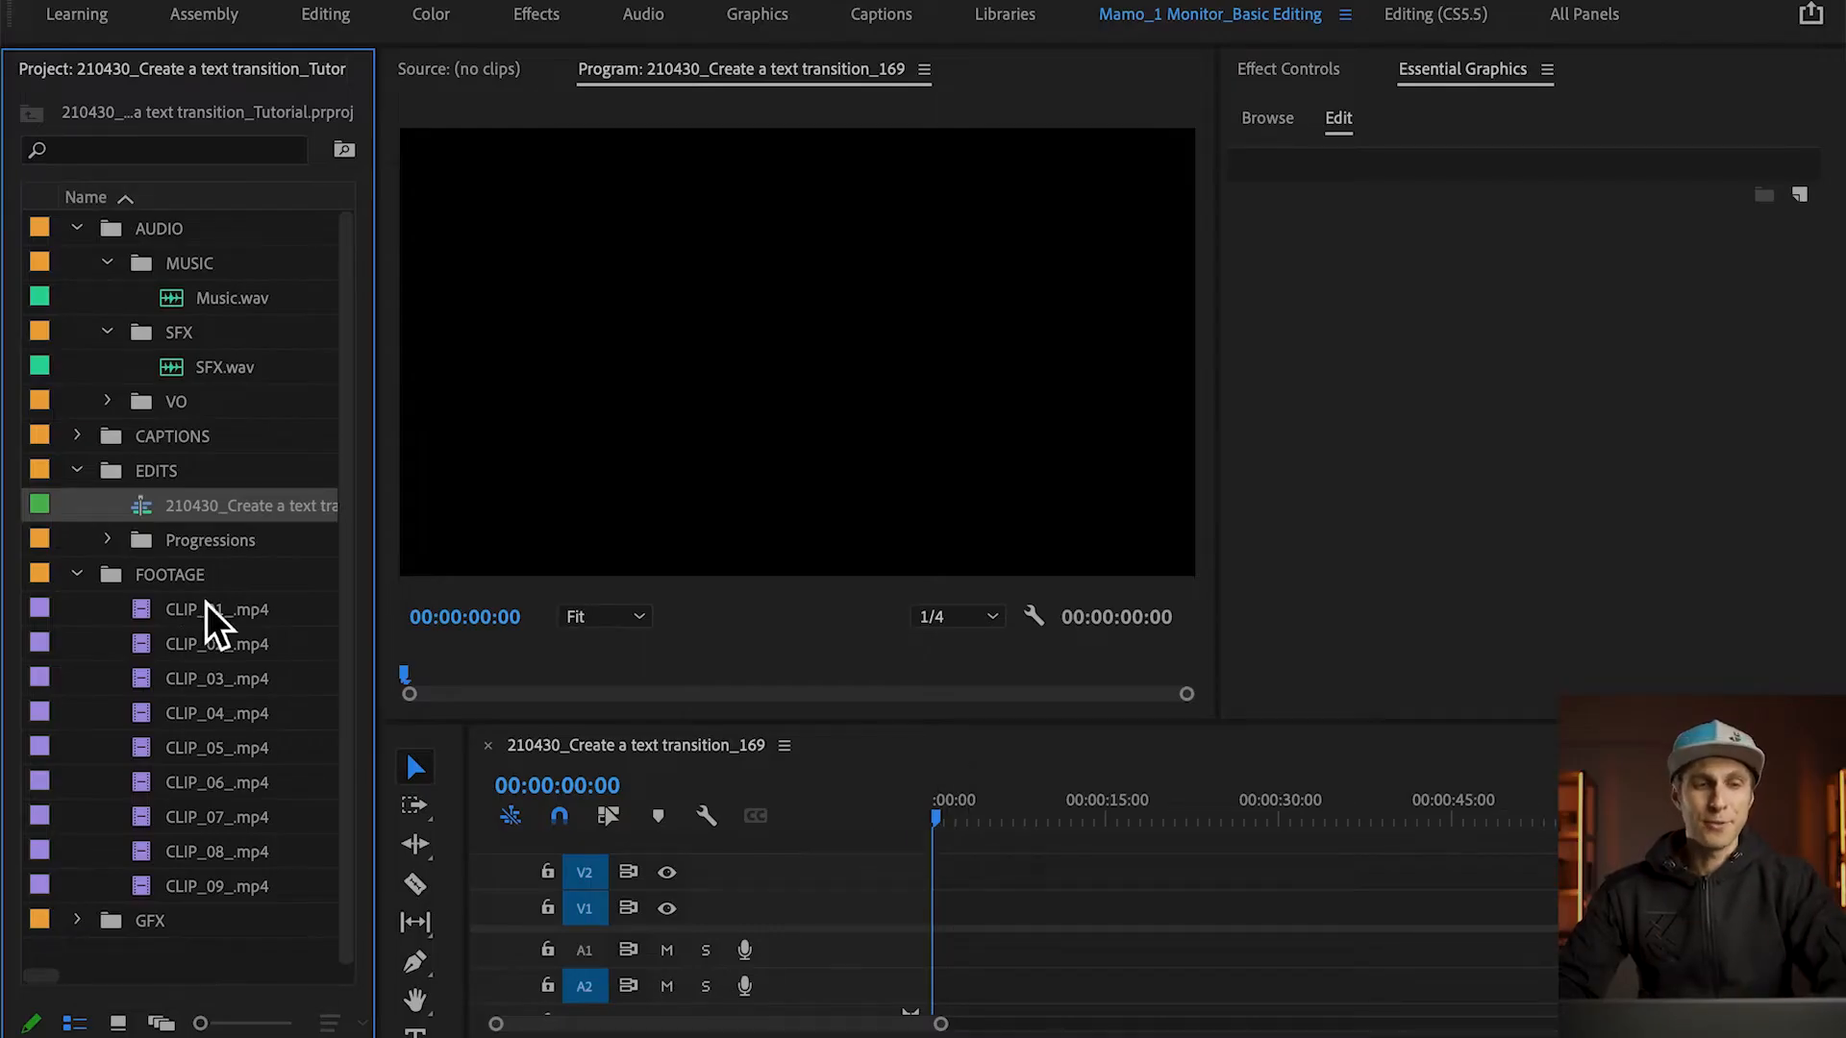
click(214, 613)
shift+click(231, 886)
drag(153, 638, 927, 959)
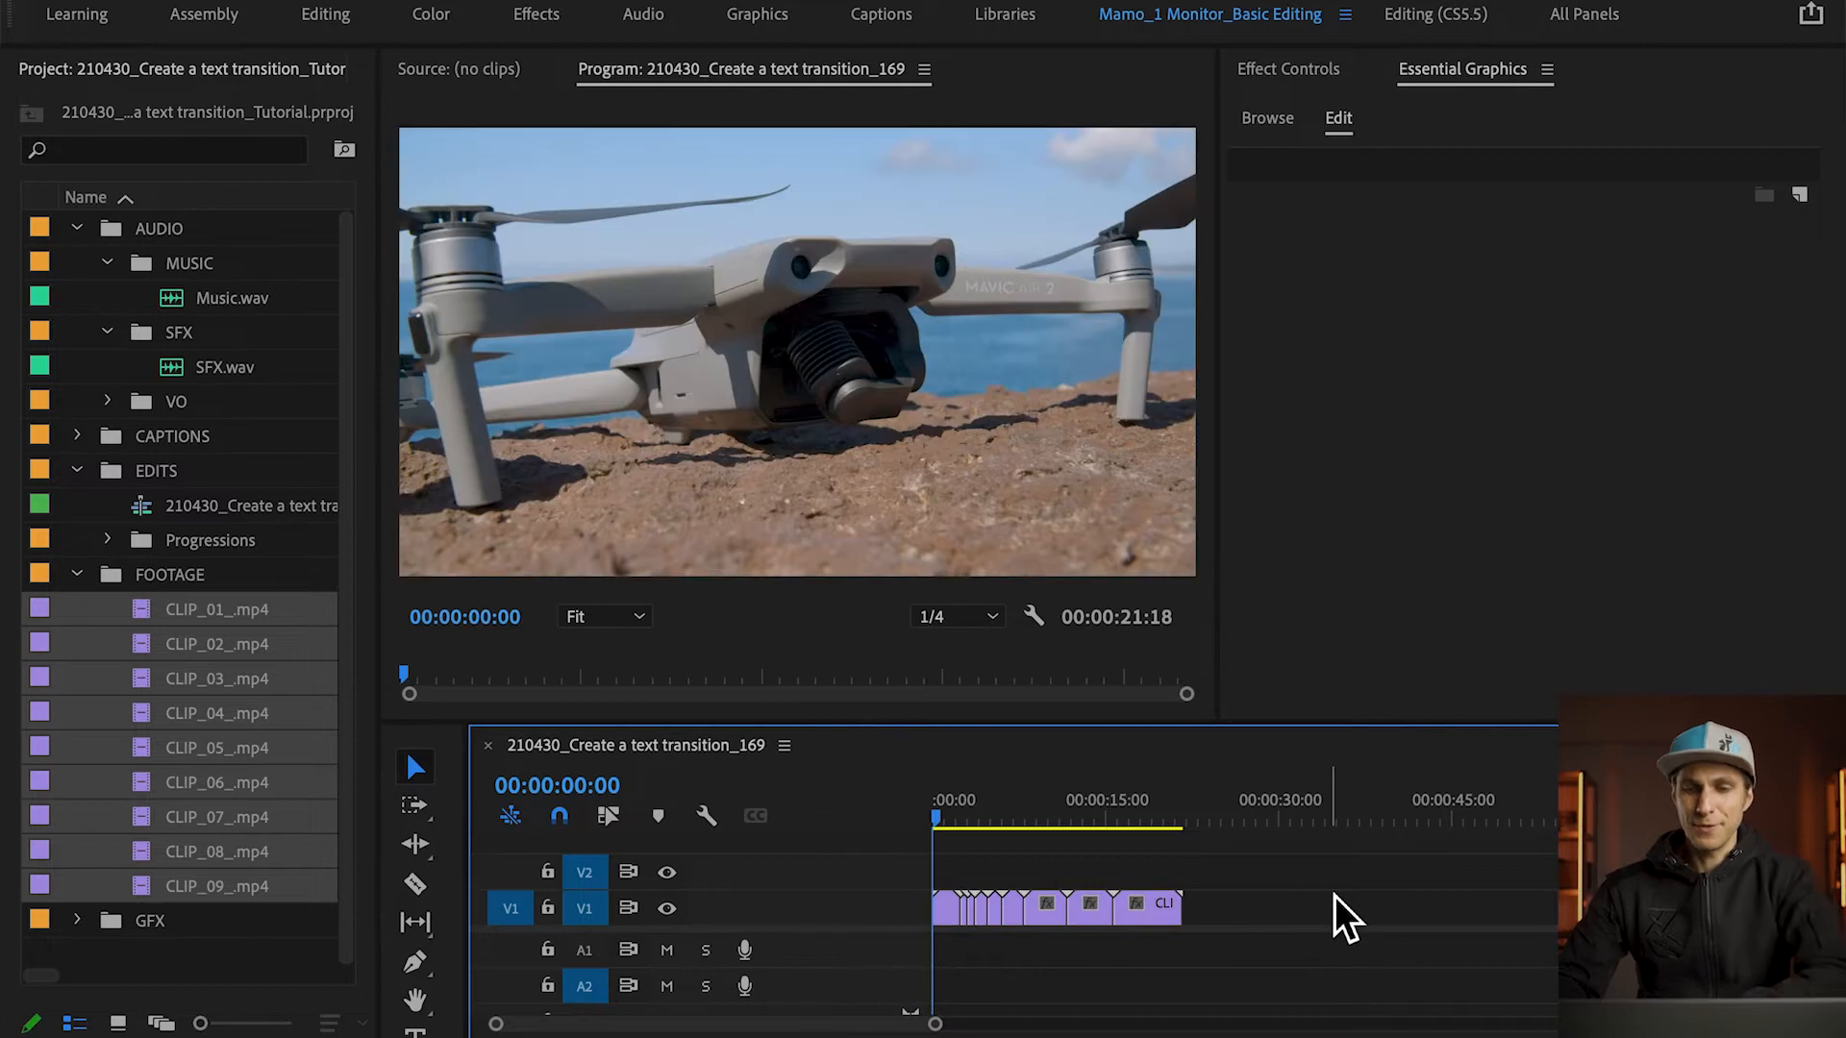
Add Music.wav to audio track A1 and SFX.wav to audio track A2, both starting at the beginning of the sequence.
key(=)
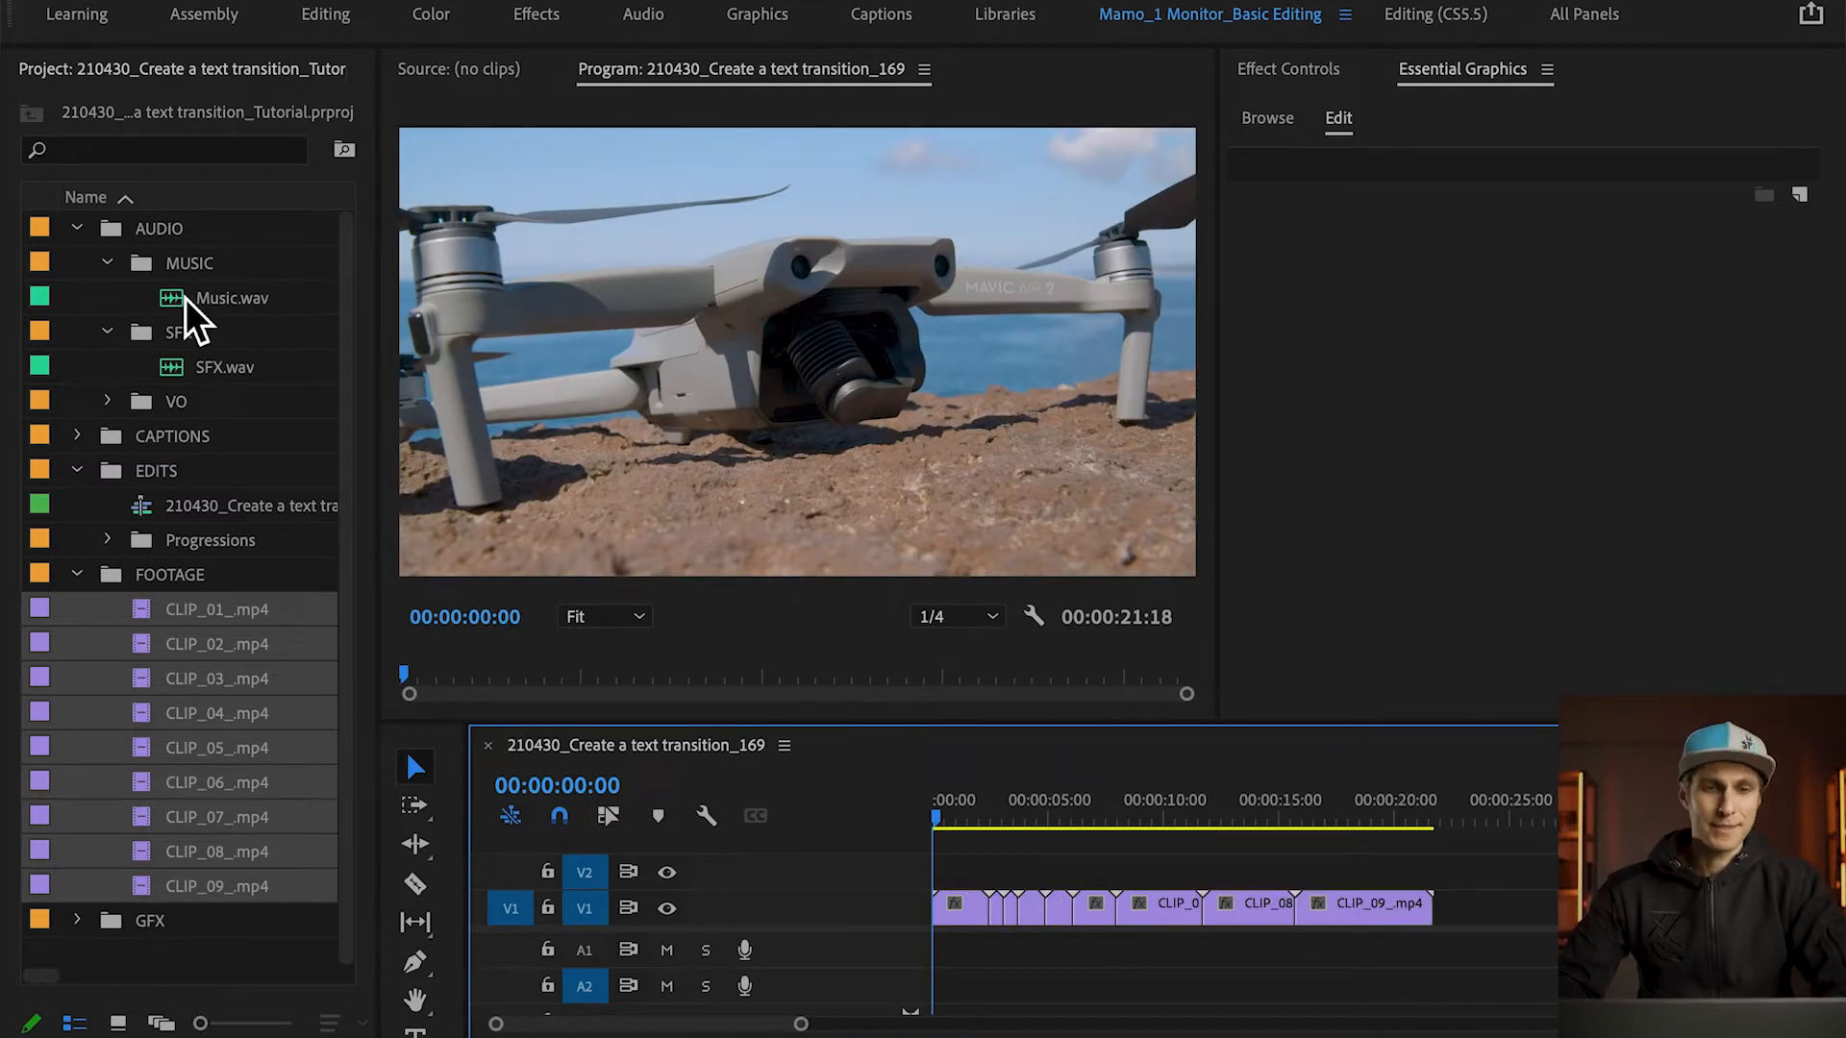
drag(236, 302, 932, 966)
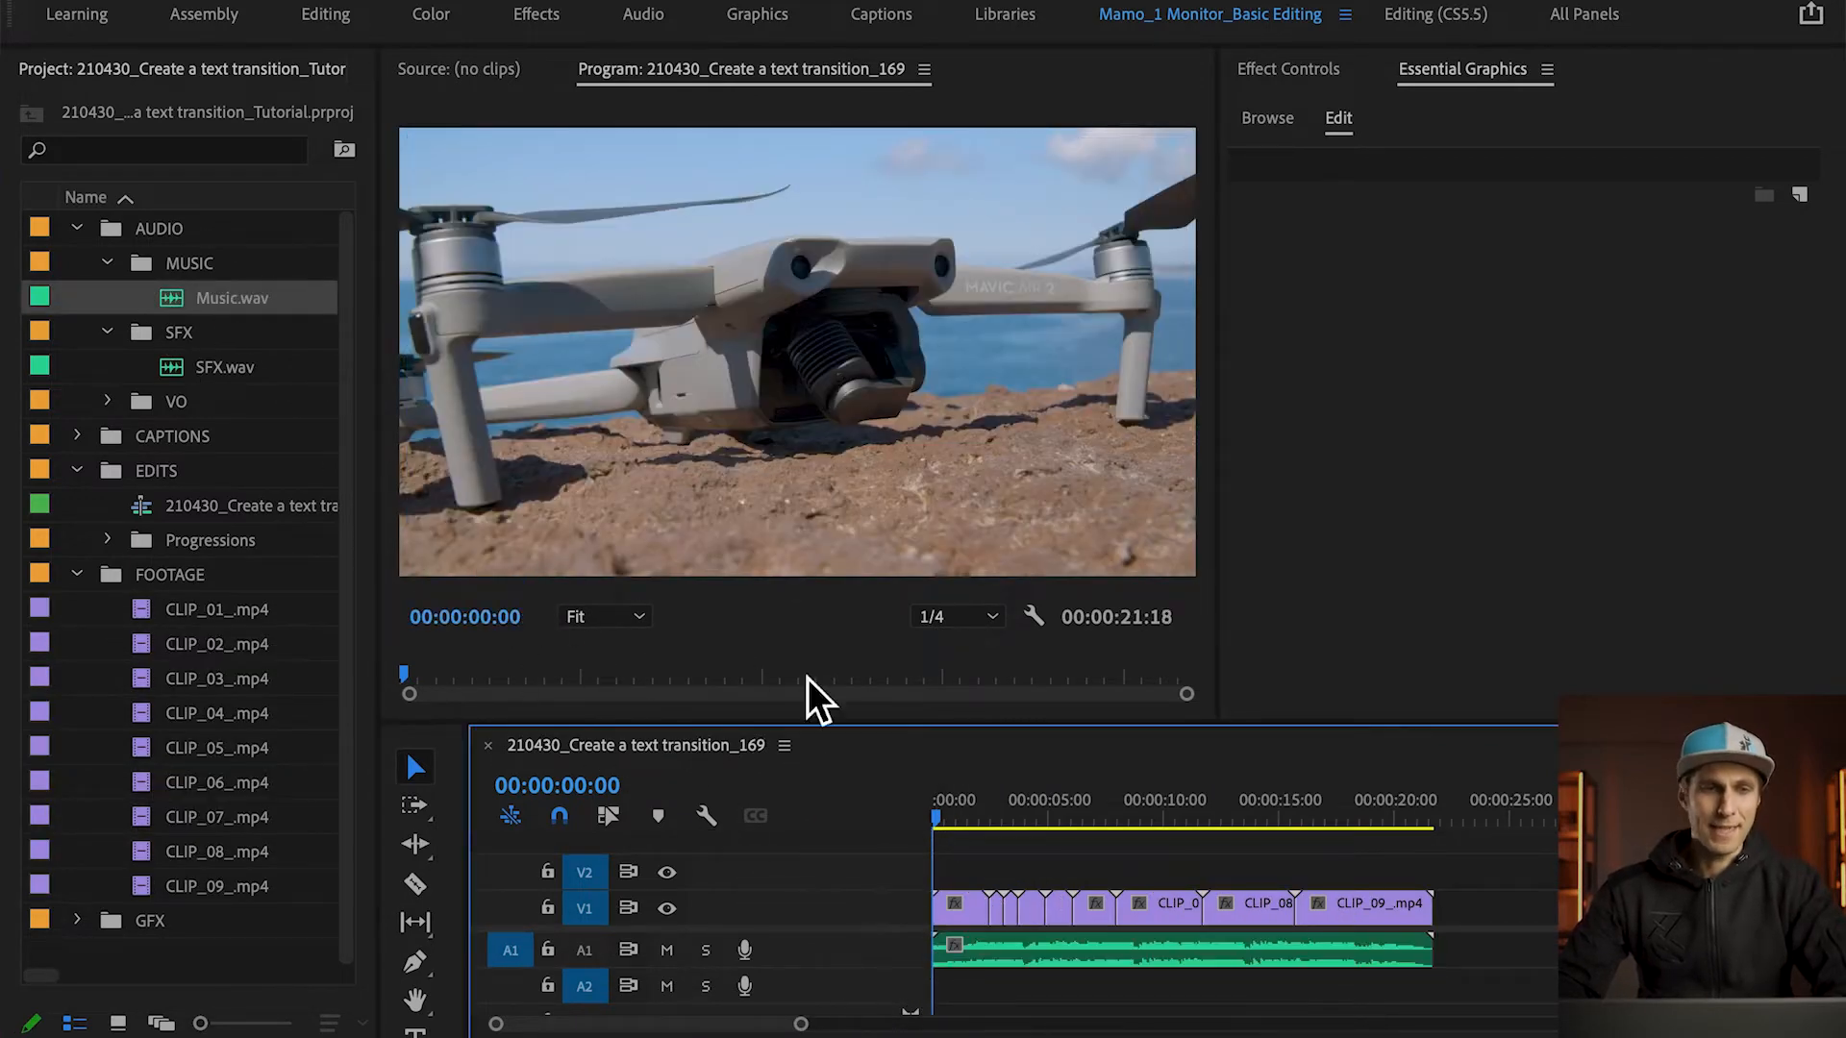
drag(216, 369, 952, 984)
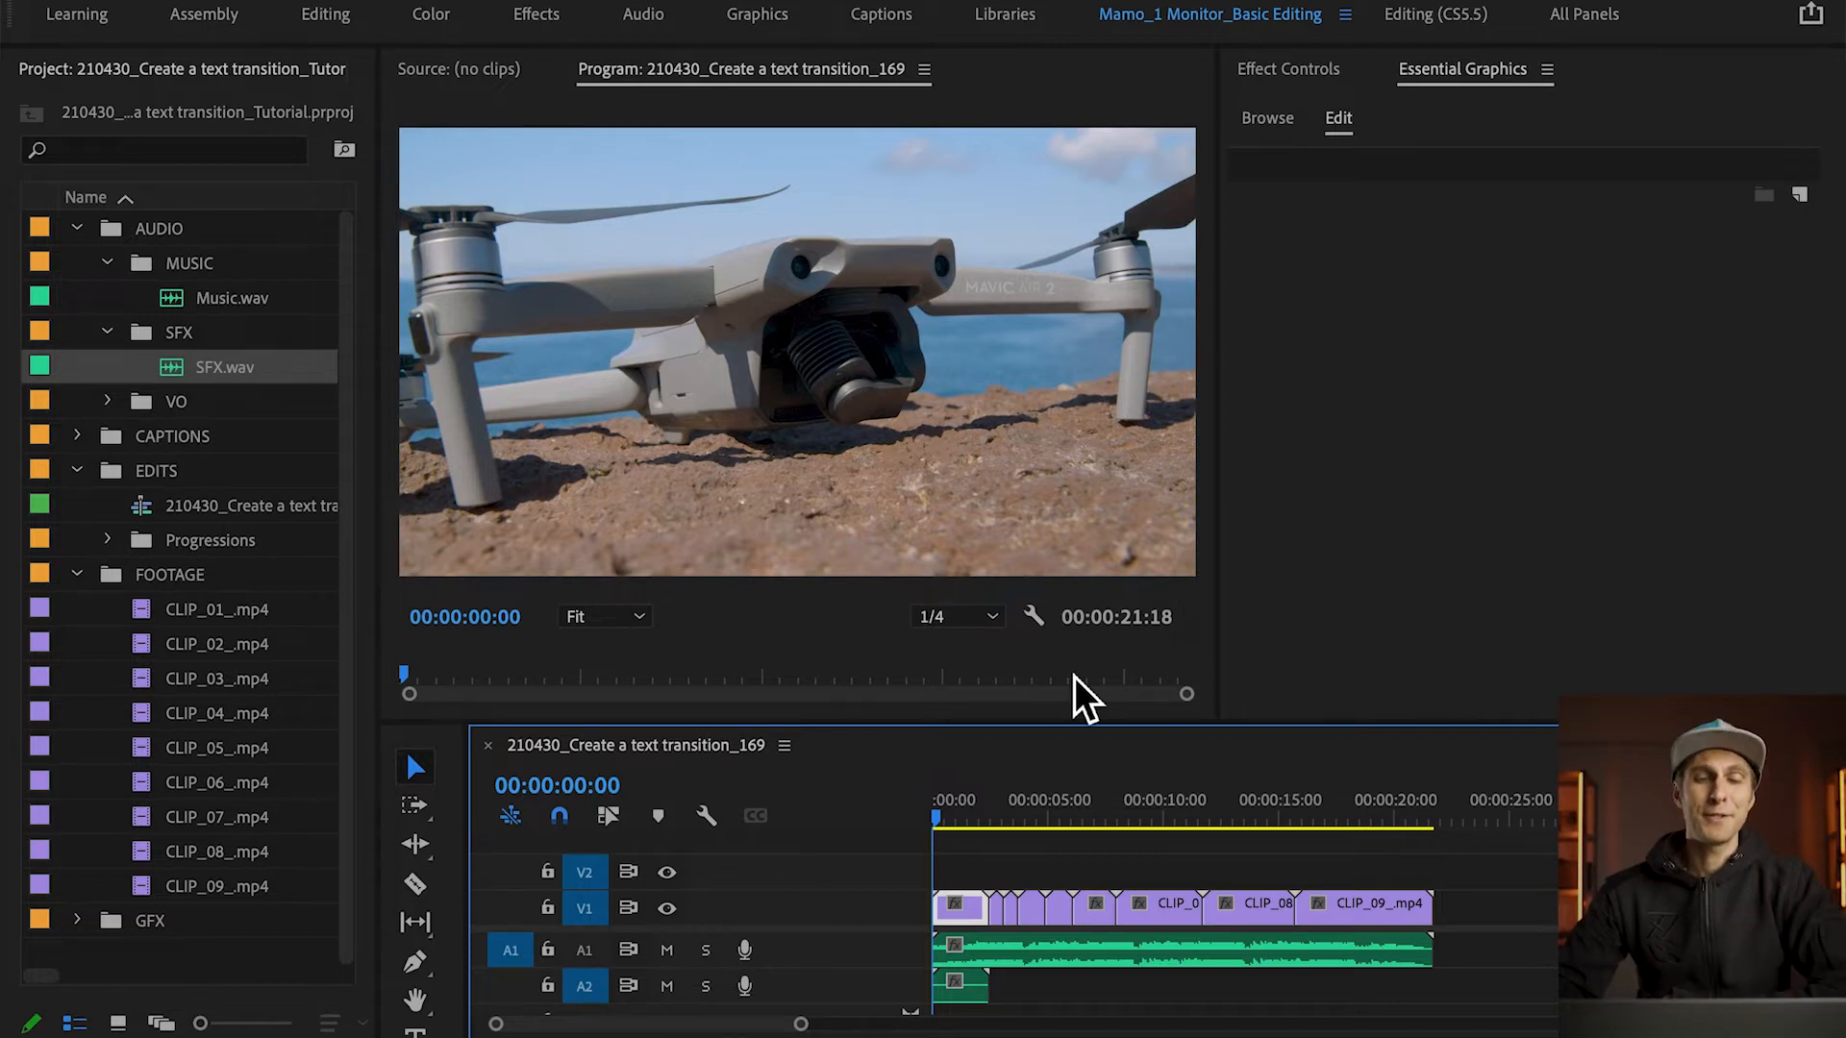
click(832, 815)
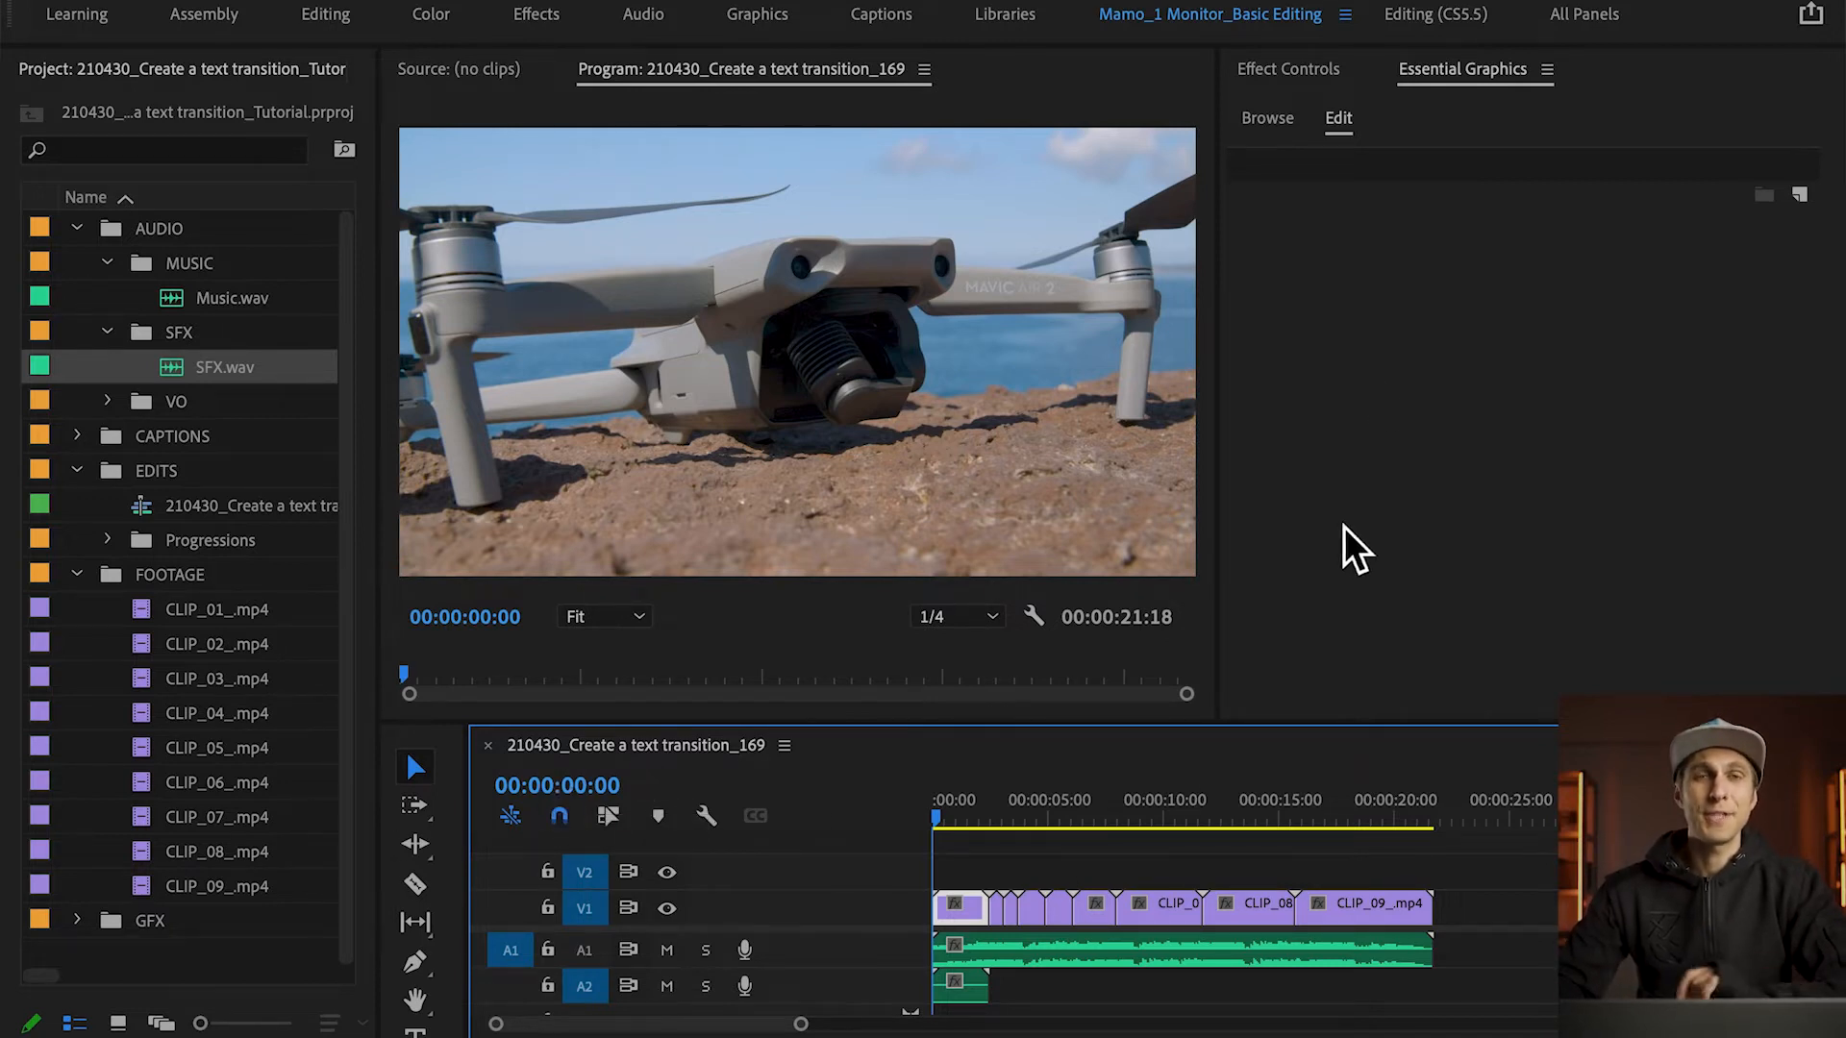
Create a new rectangle shape layer as a graphic at the start of the sequence.
click(1462, 75)
click(1343, 125)
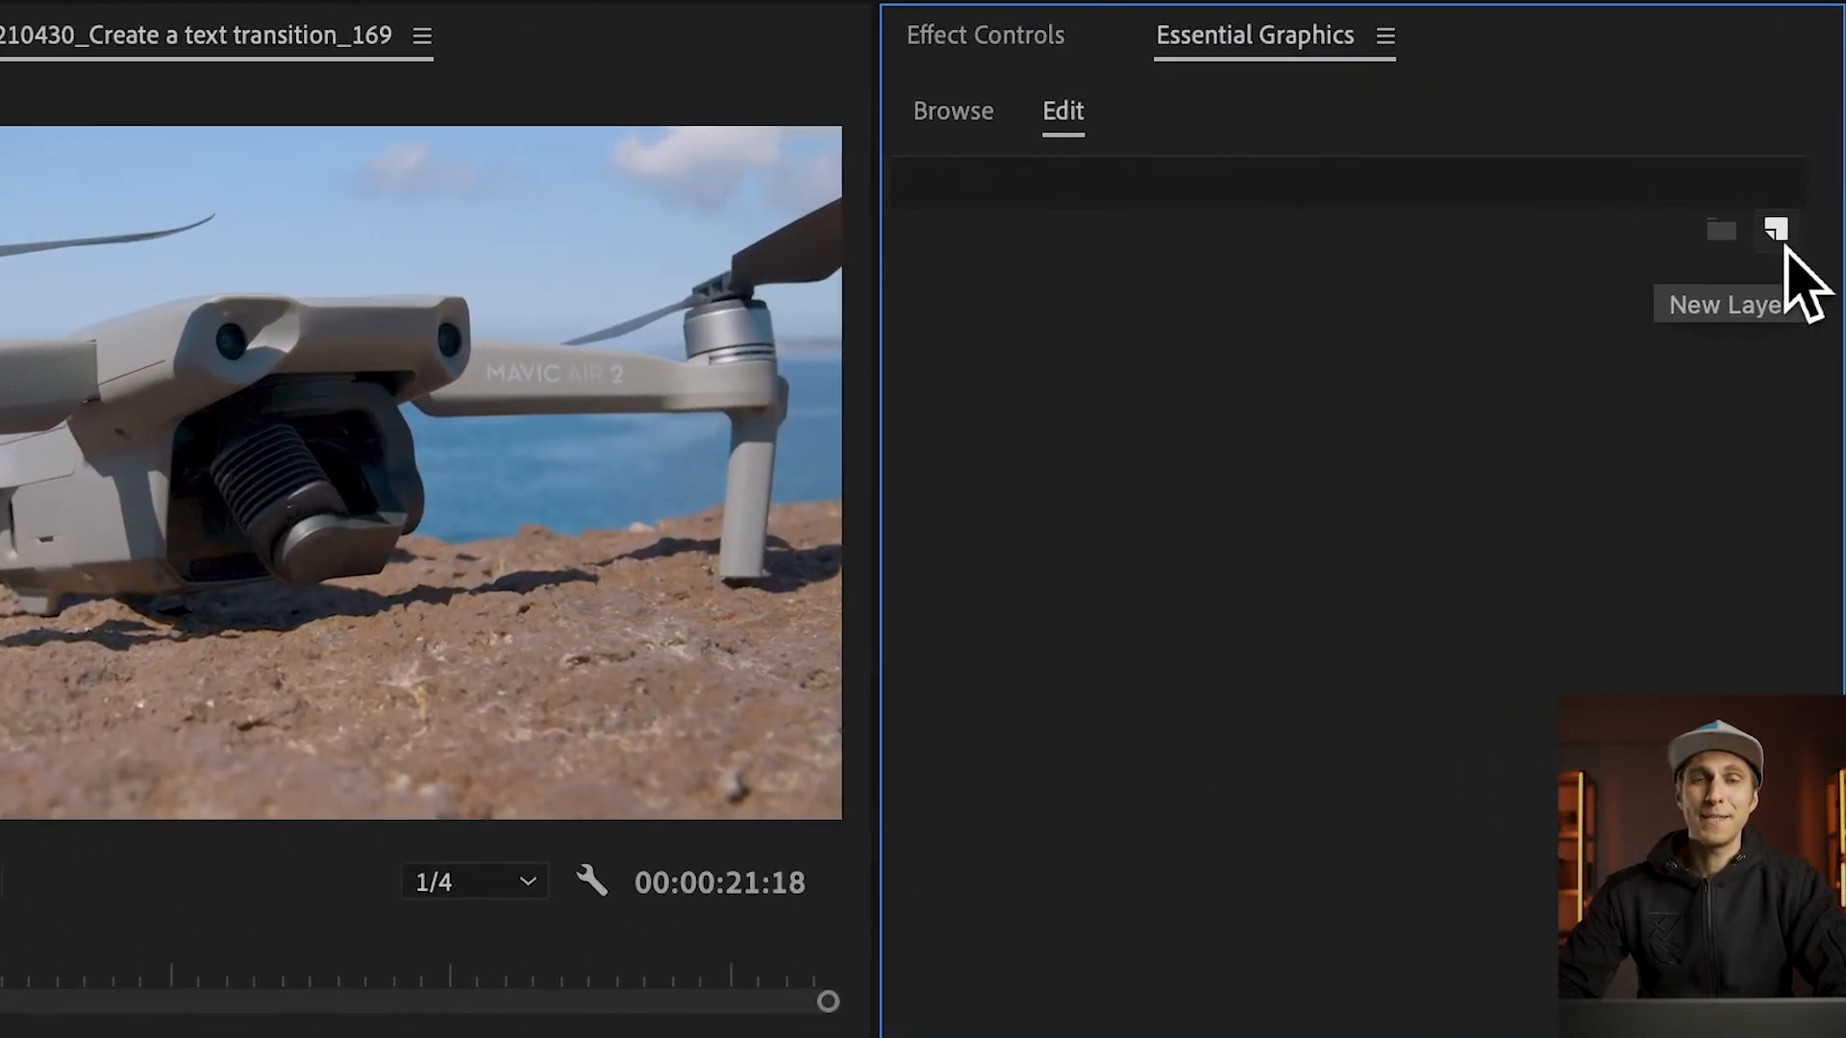
click(1781, 239)
click(1669, 397)
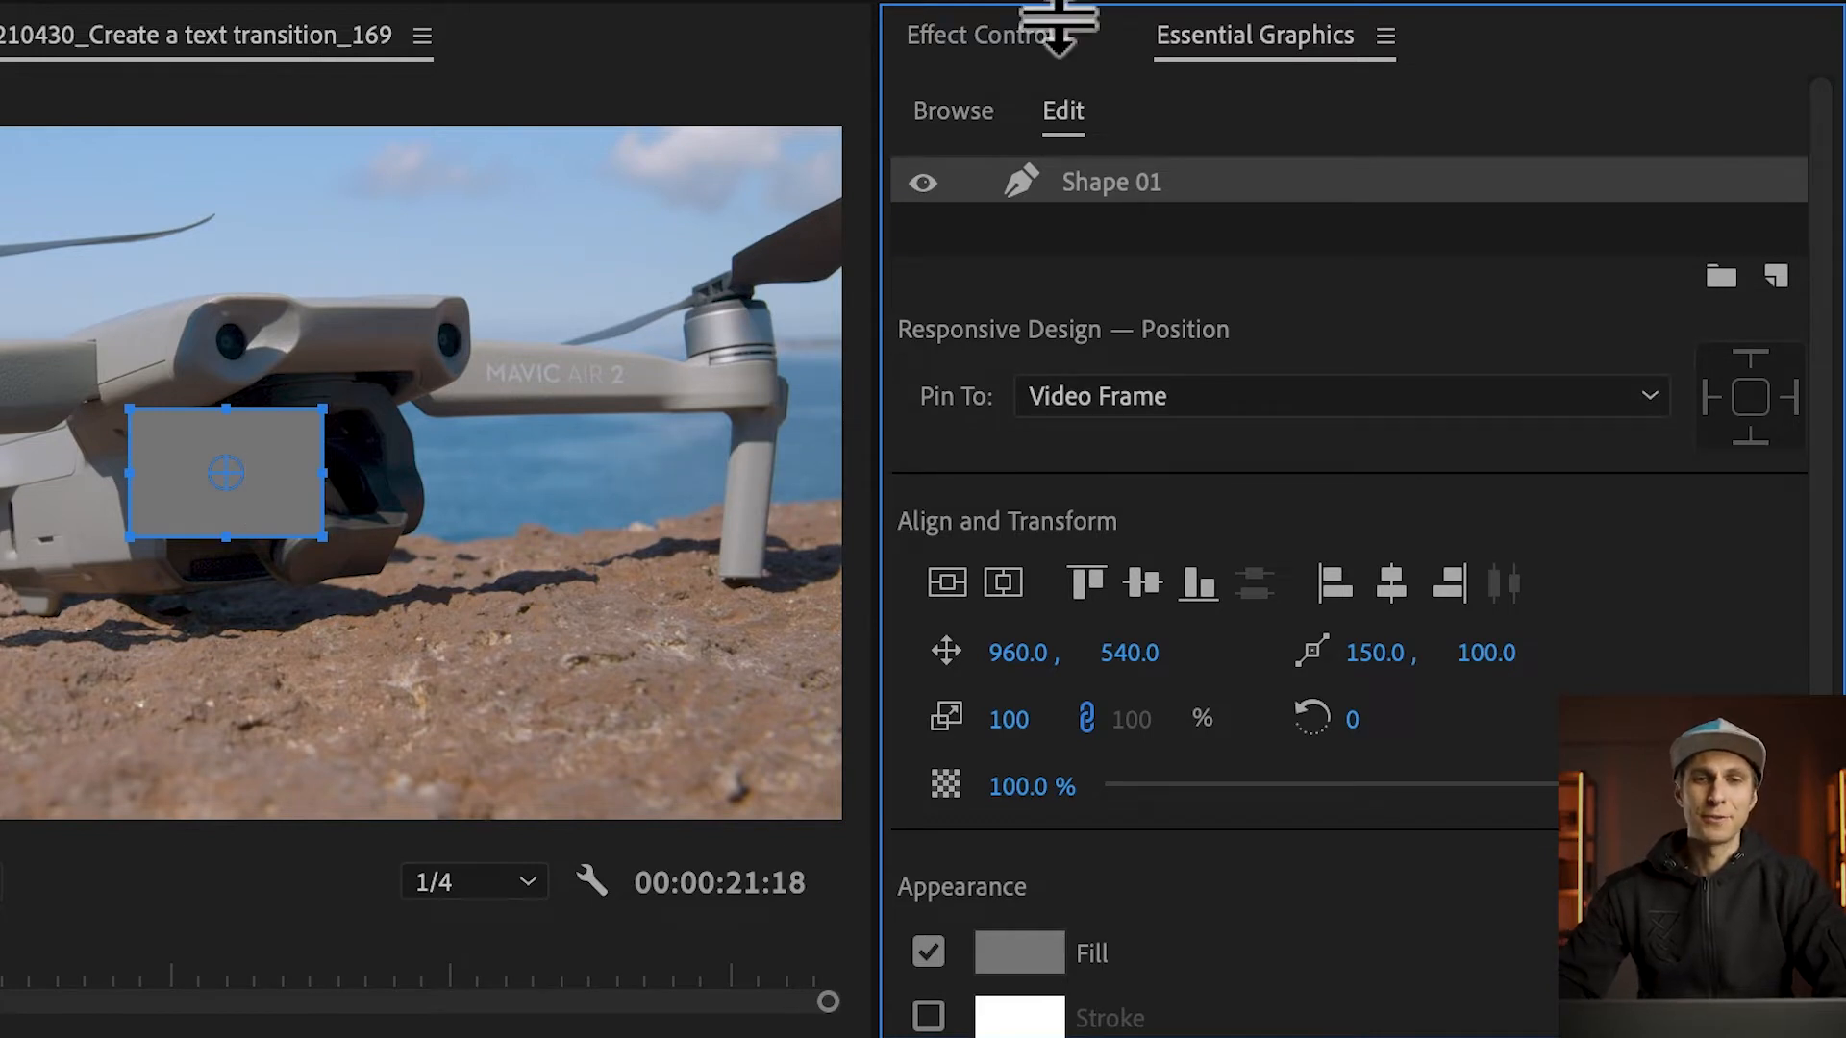
Rename the rectangle layer Shape 01 as "BCKG Shape" in its effect settings.
click(996, 37)
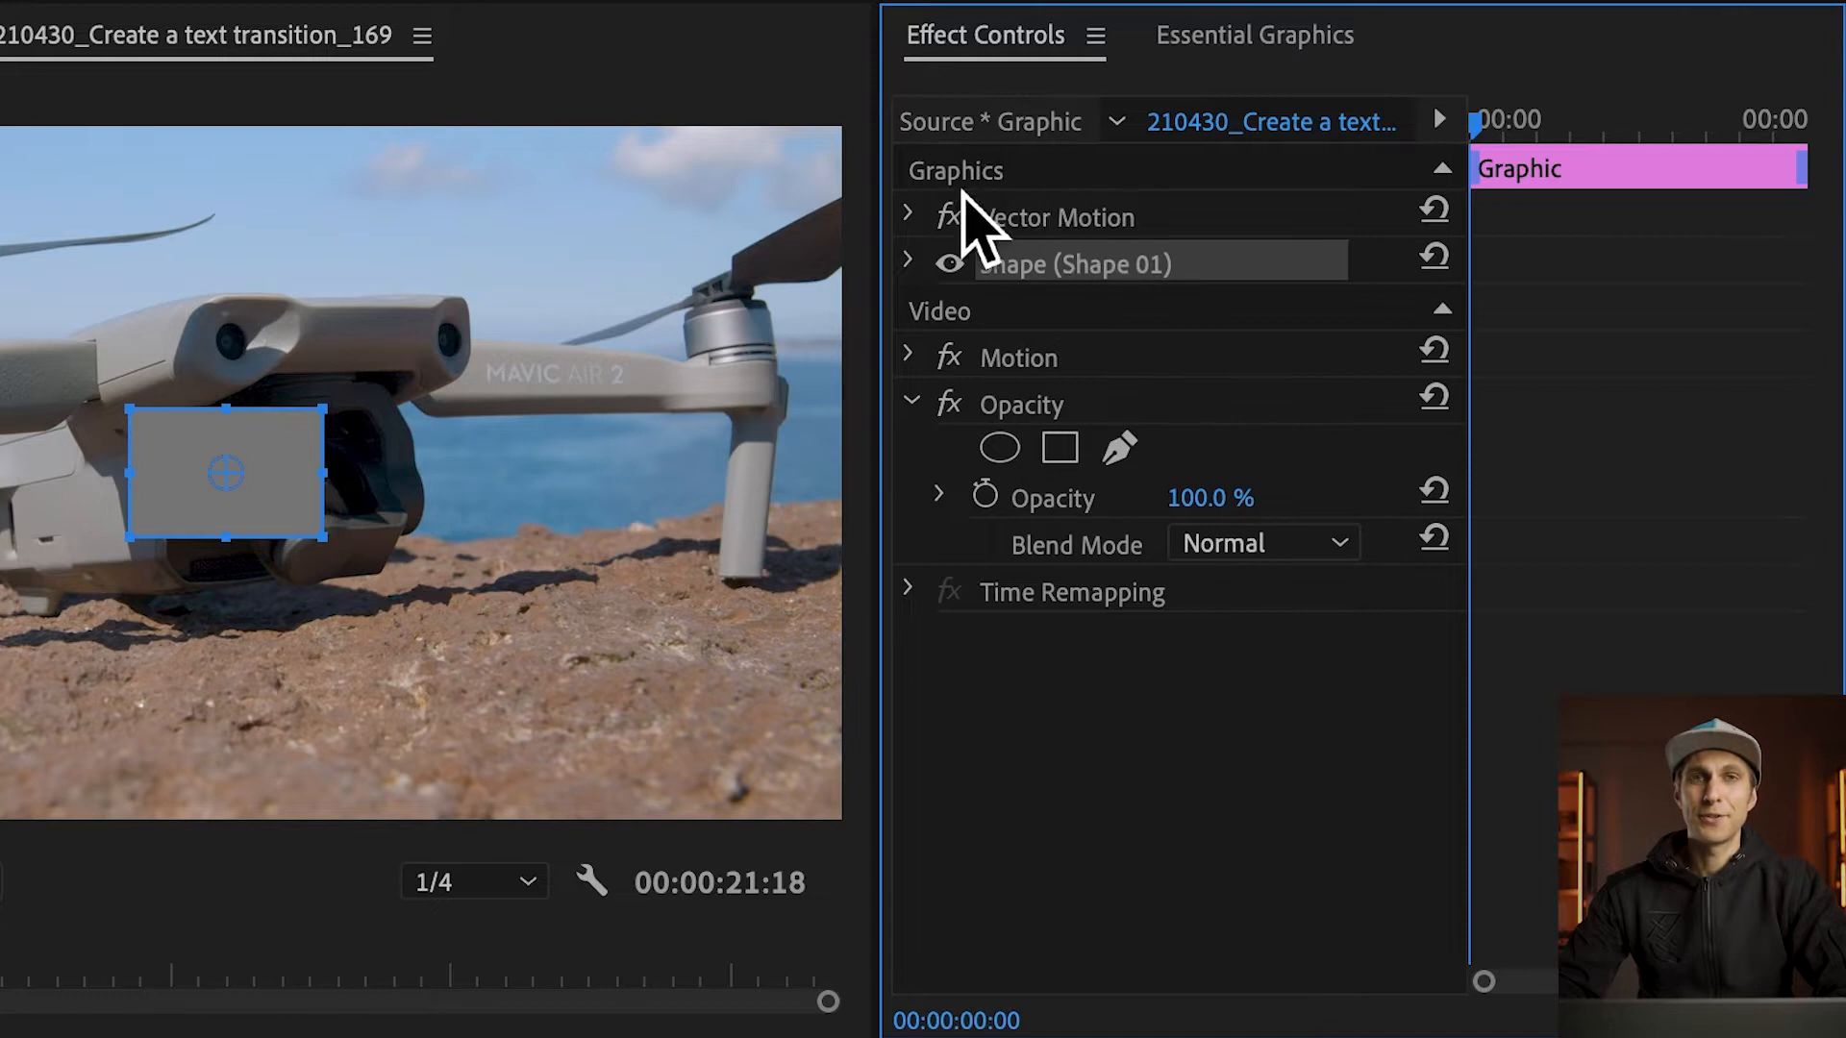
click(911, 265)
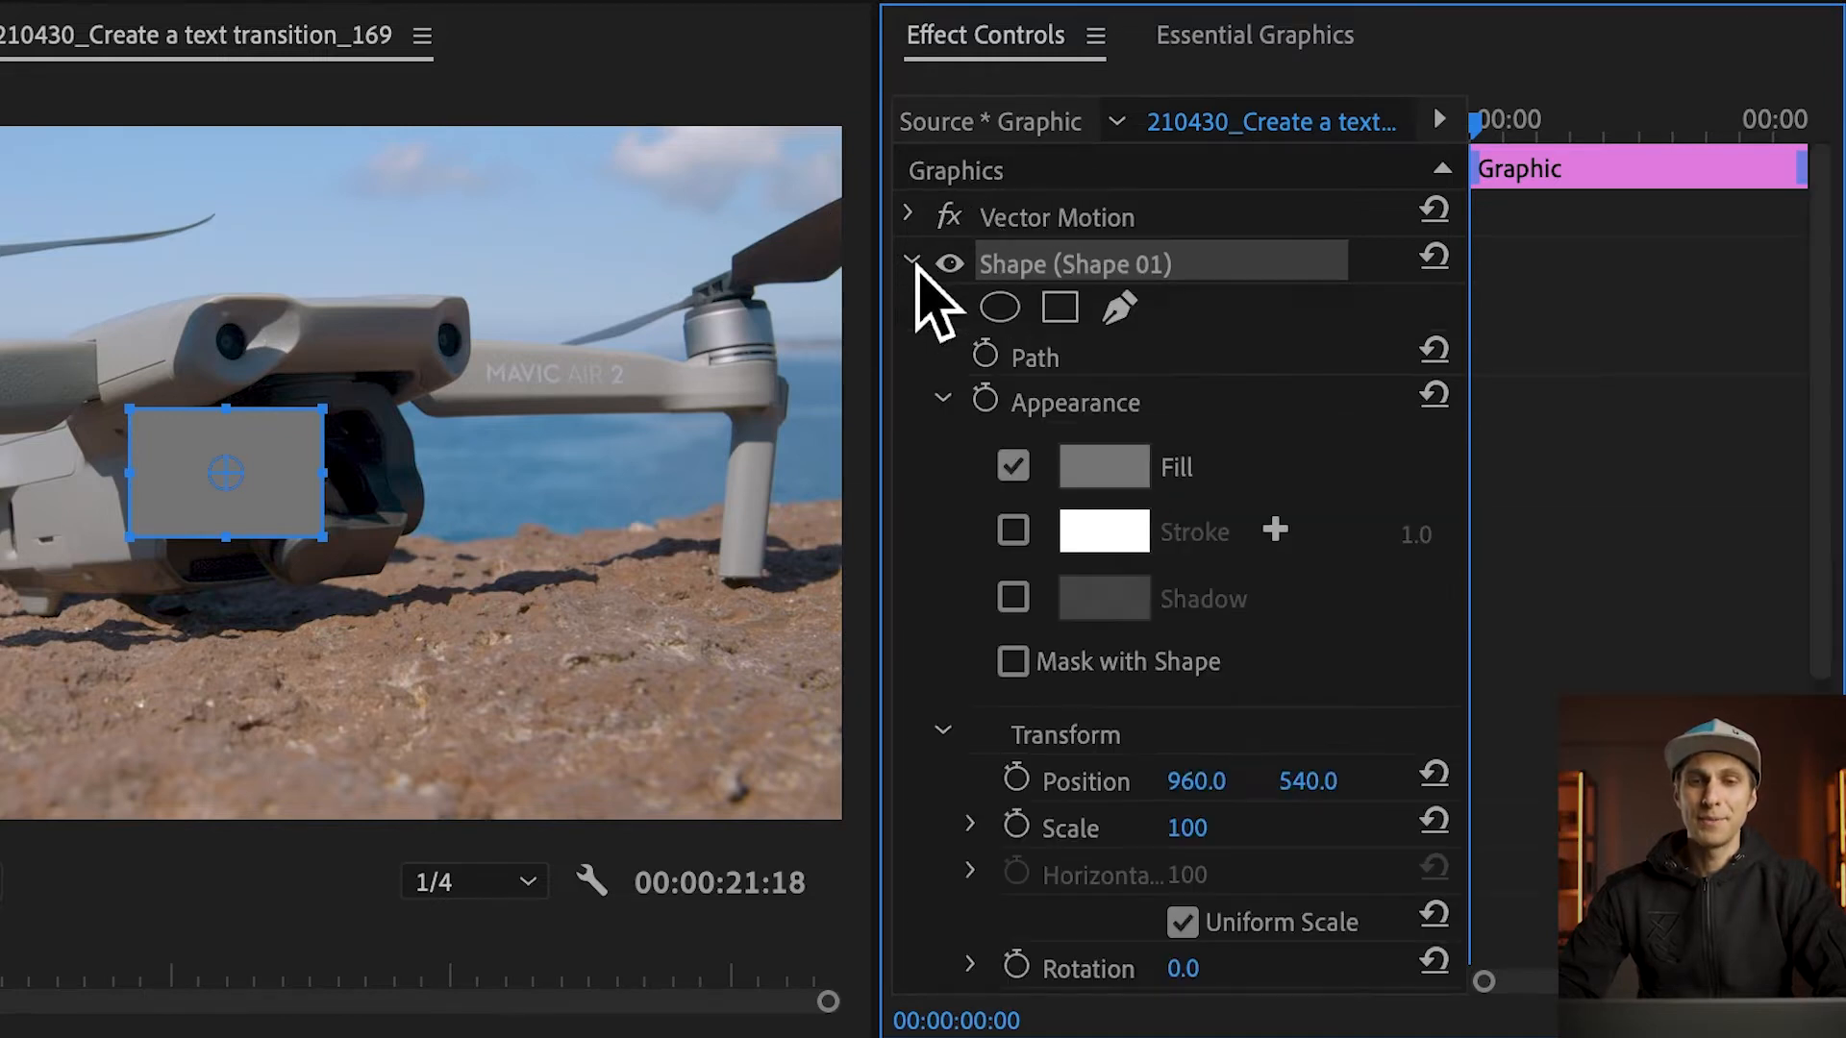
right_click(1062, 277)
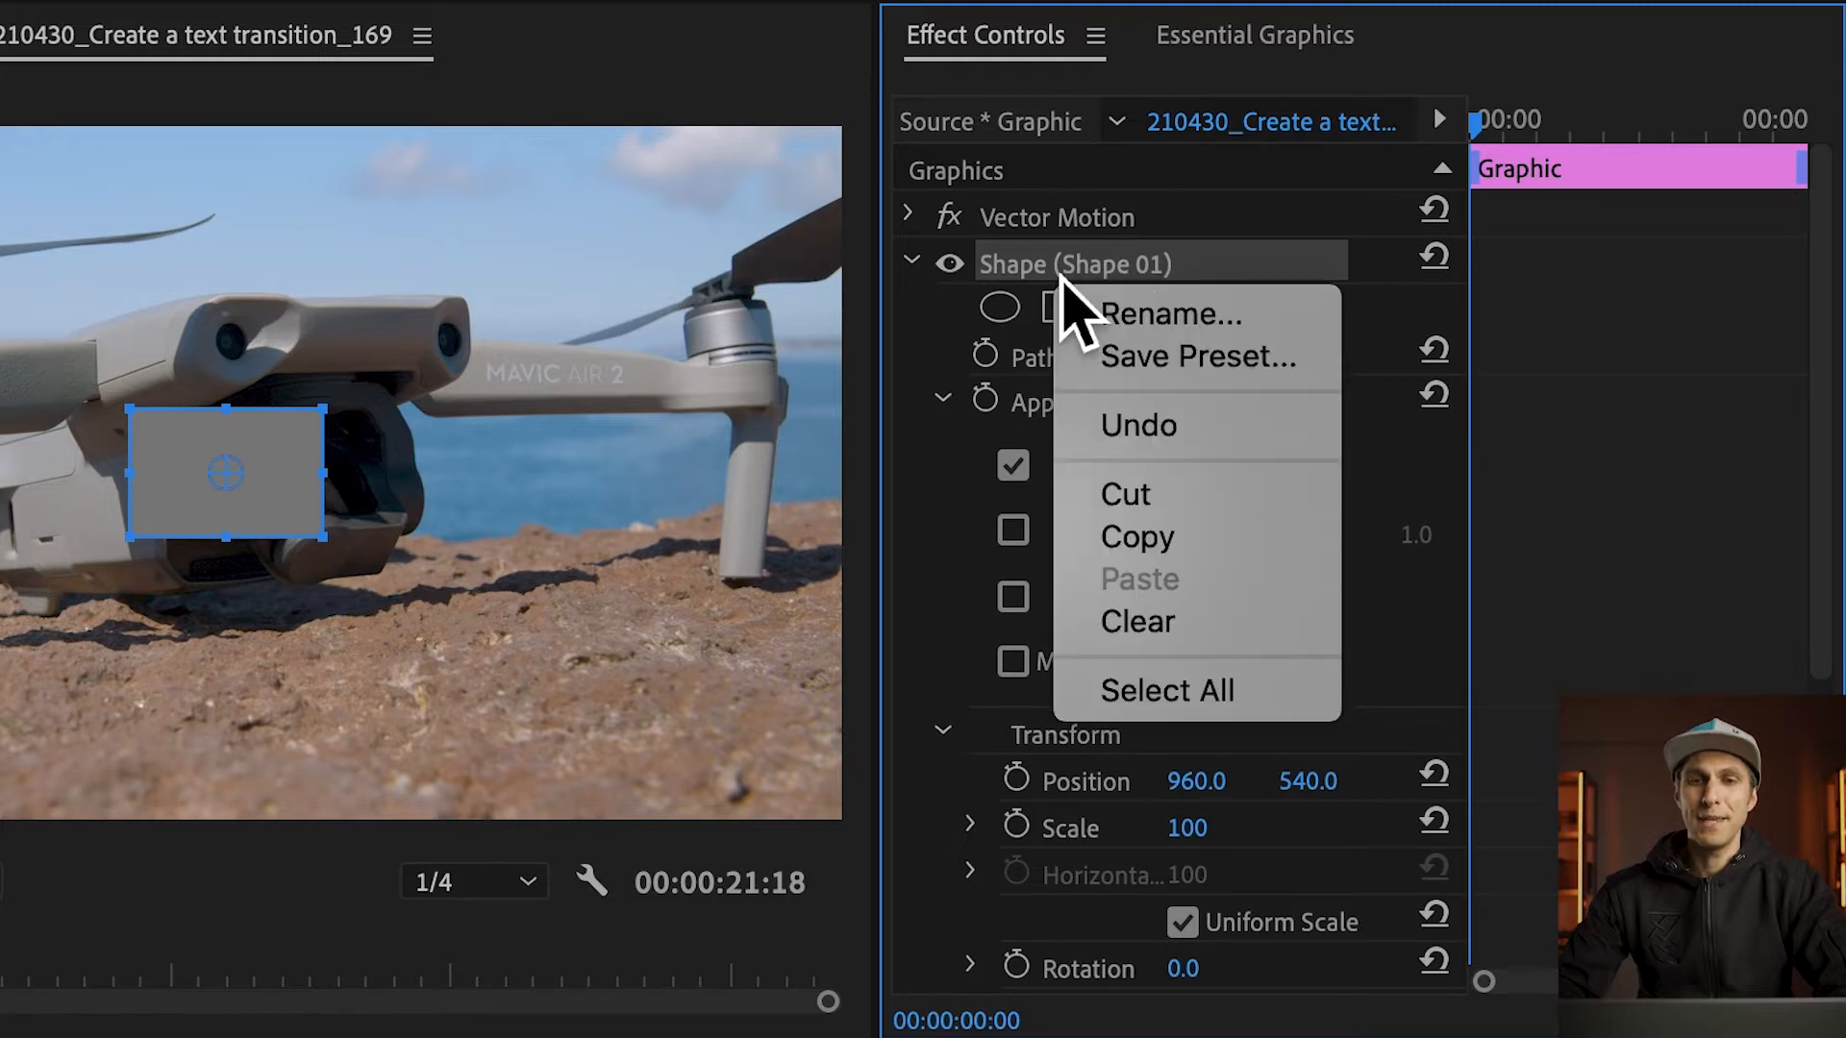
click(1170, 316)
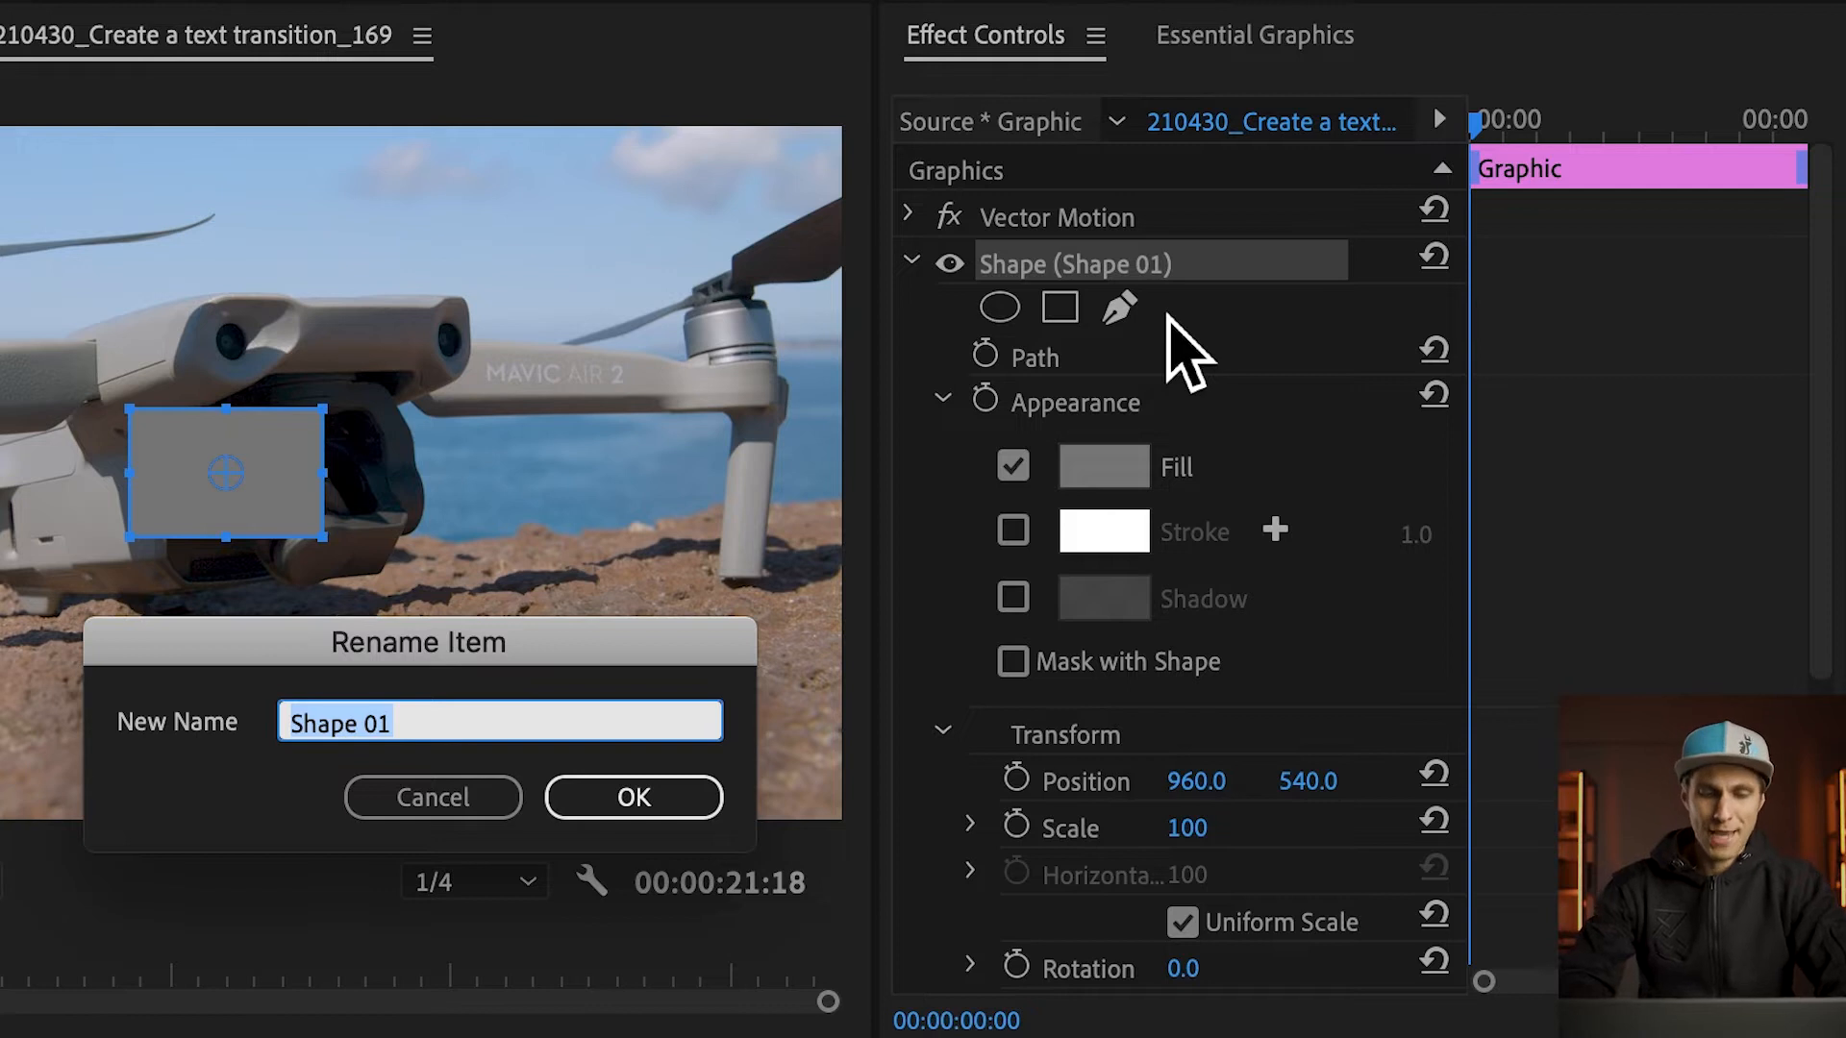
text(BCKG)
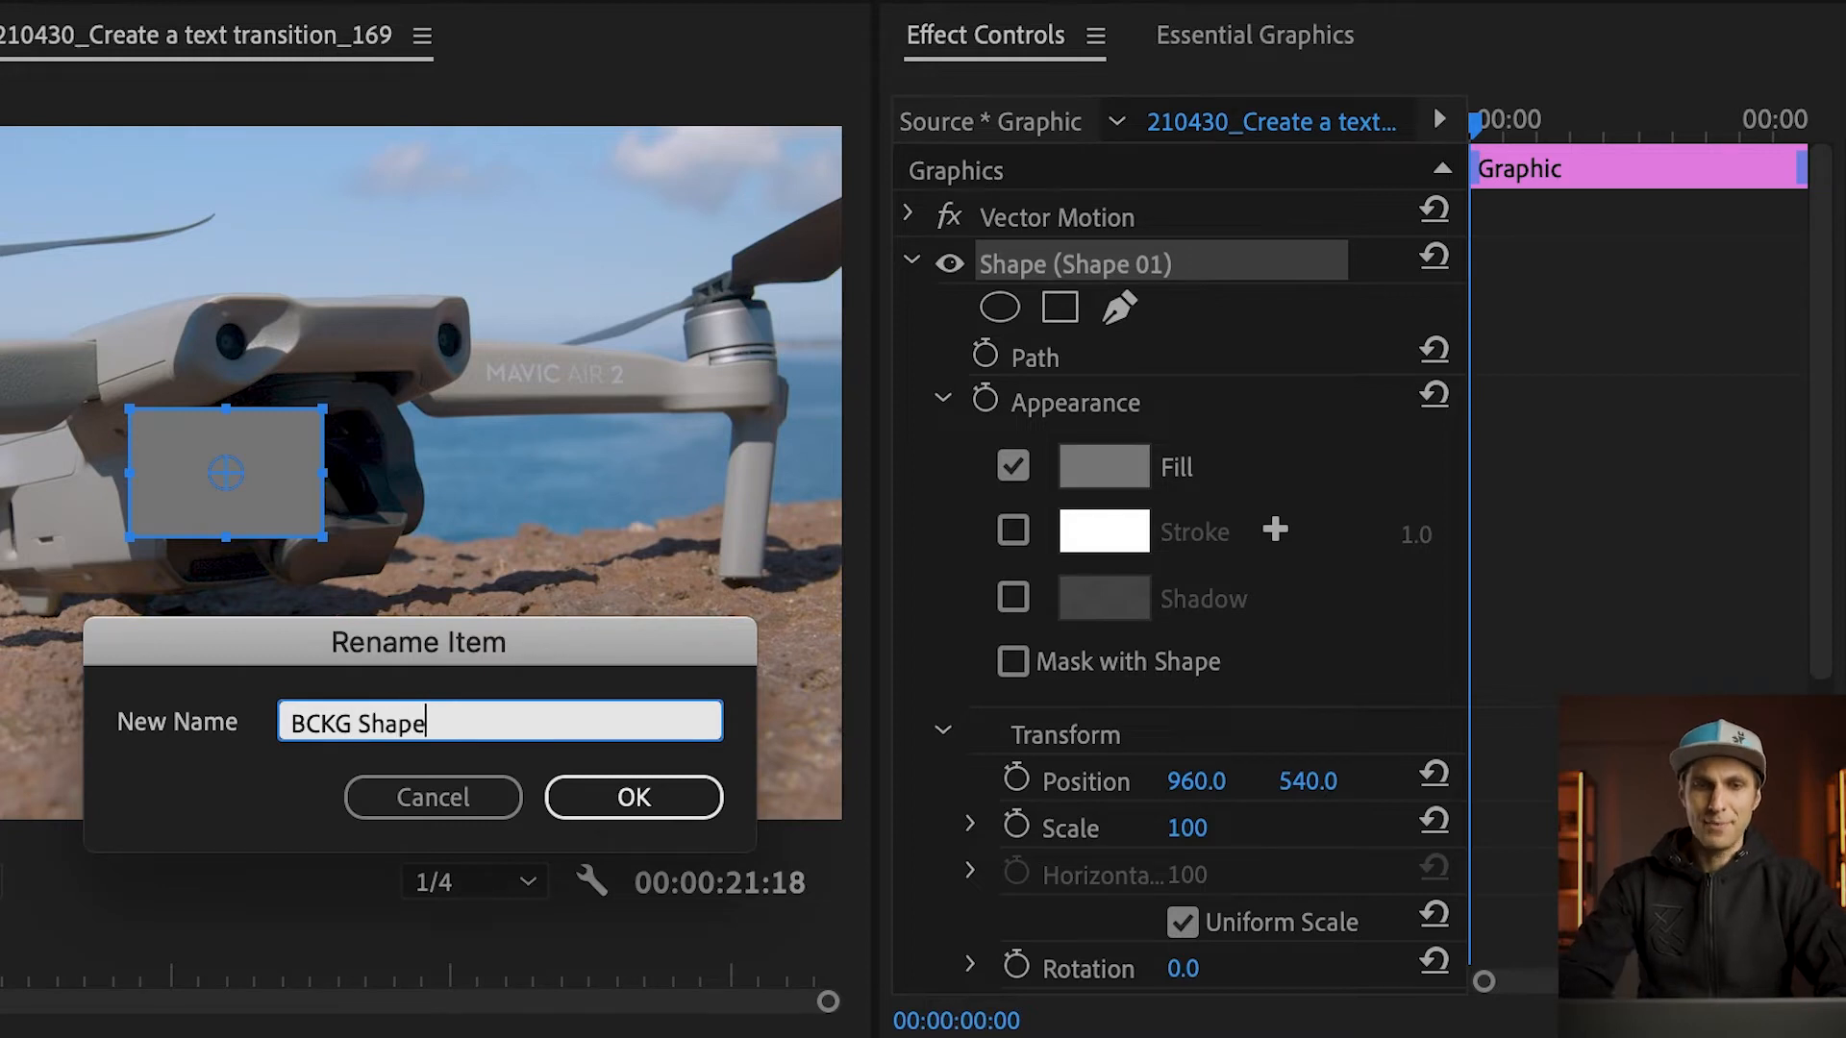
key(Return)
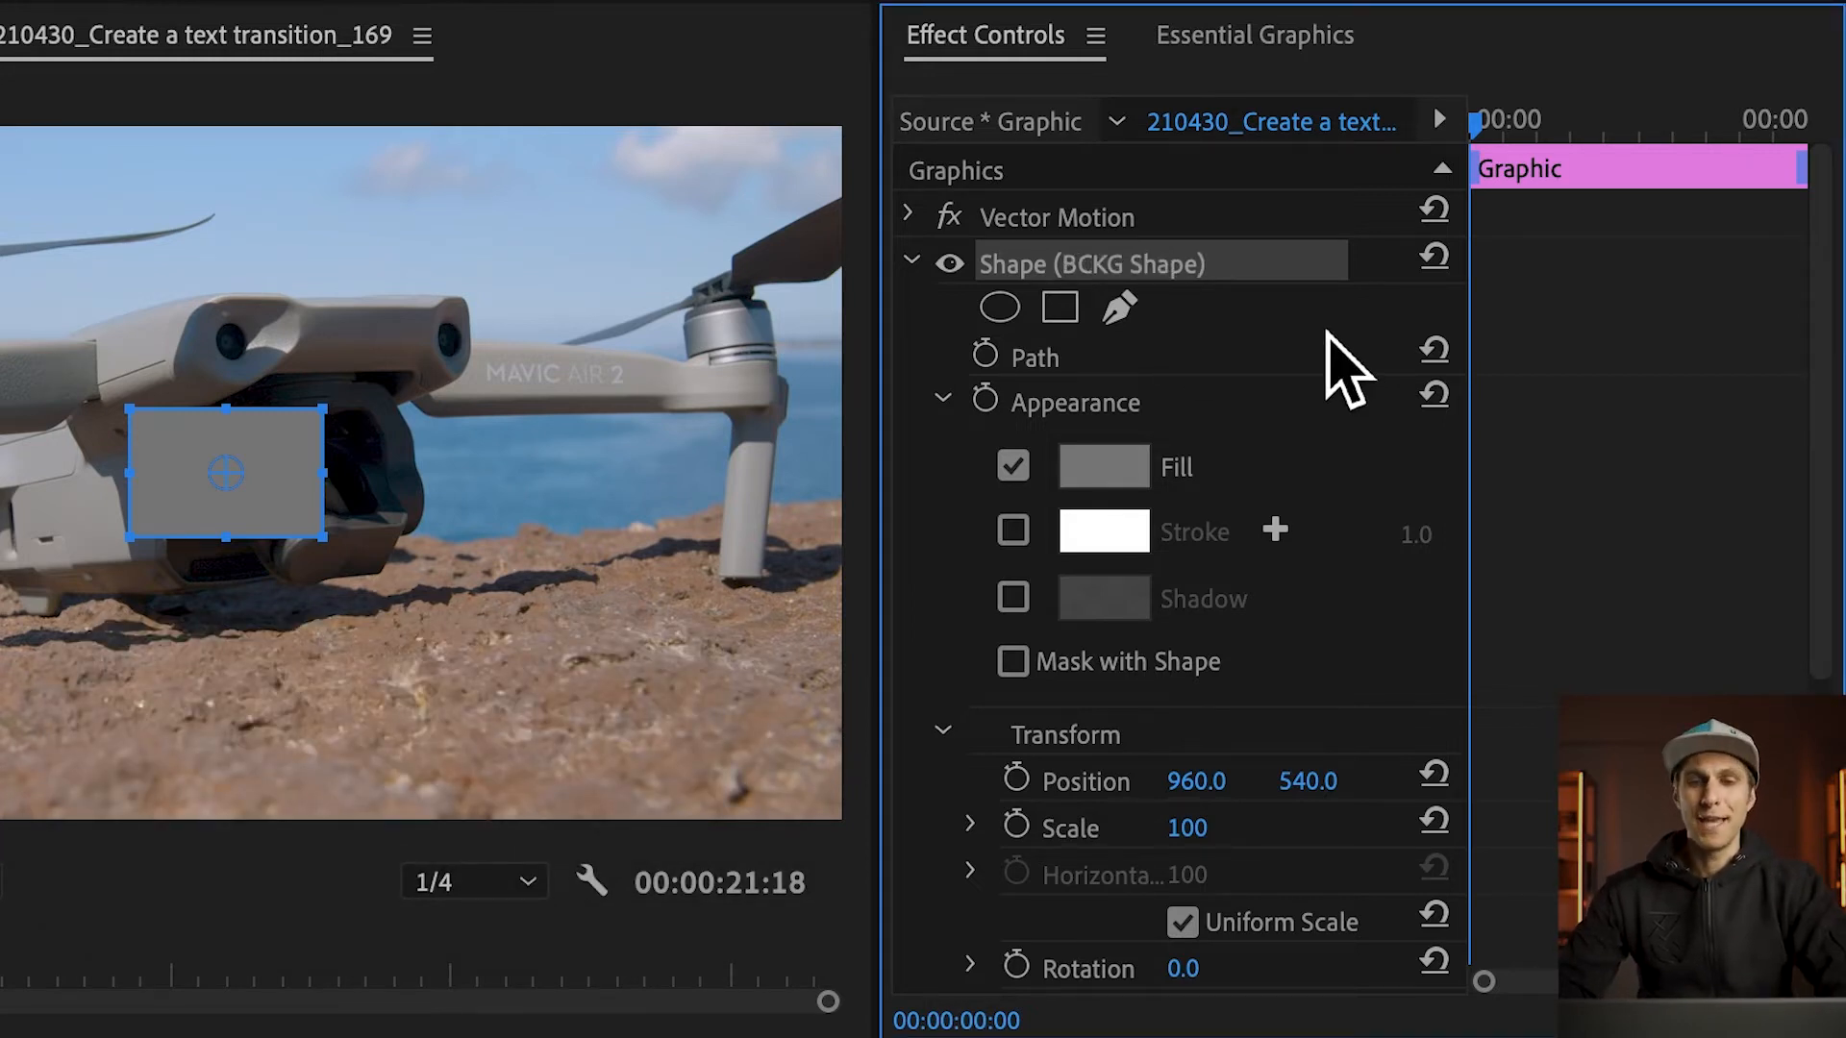
Change the fill colour of BCKG Shape to dark magenta 9A0096.
click(1115, 468)
click(517, 713)
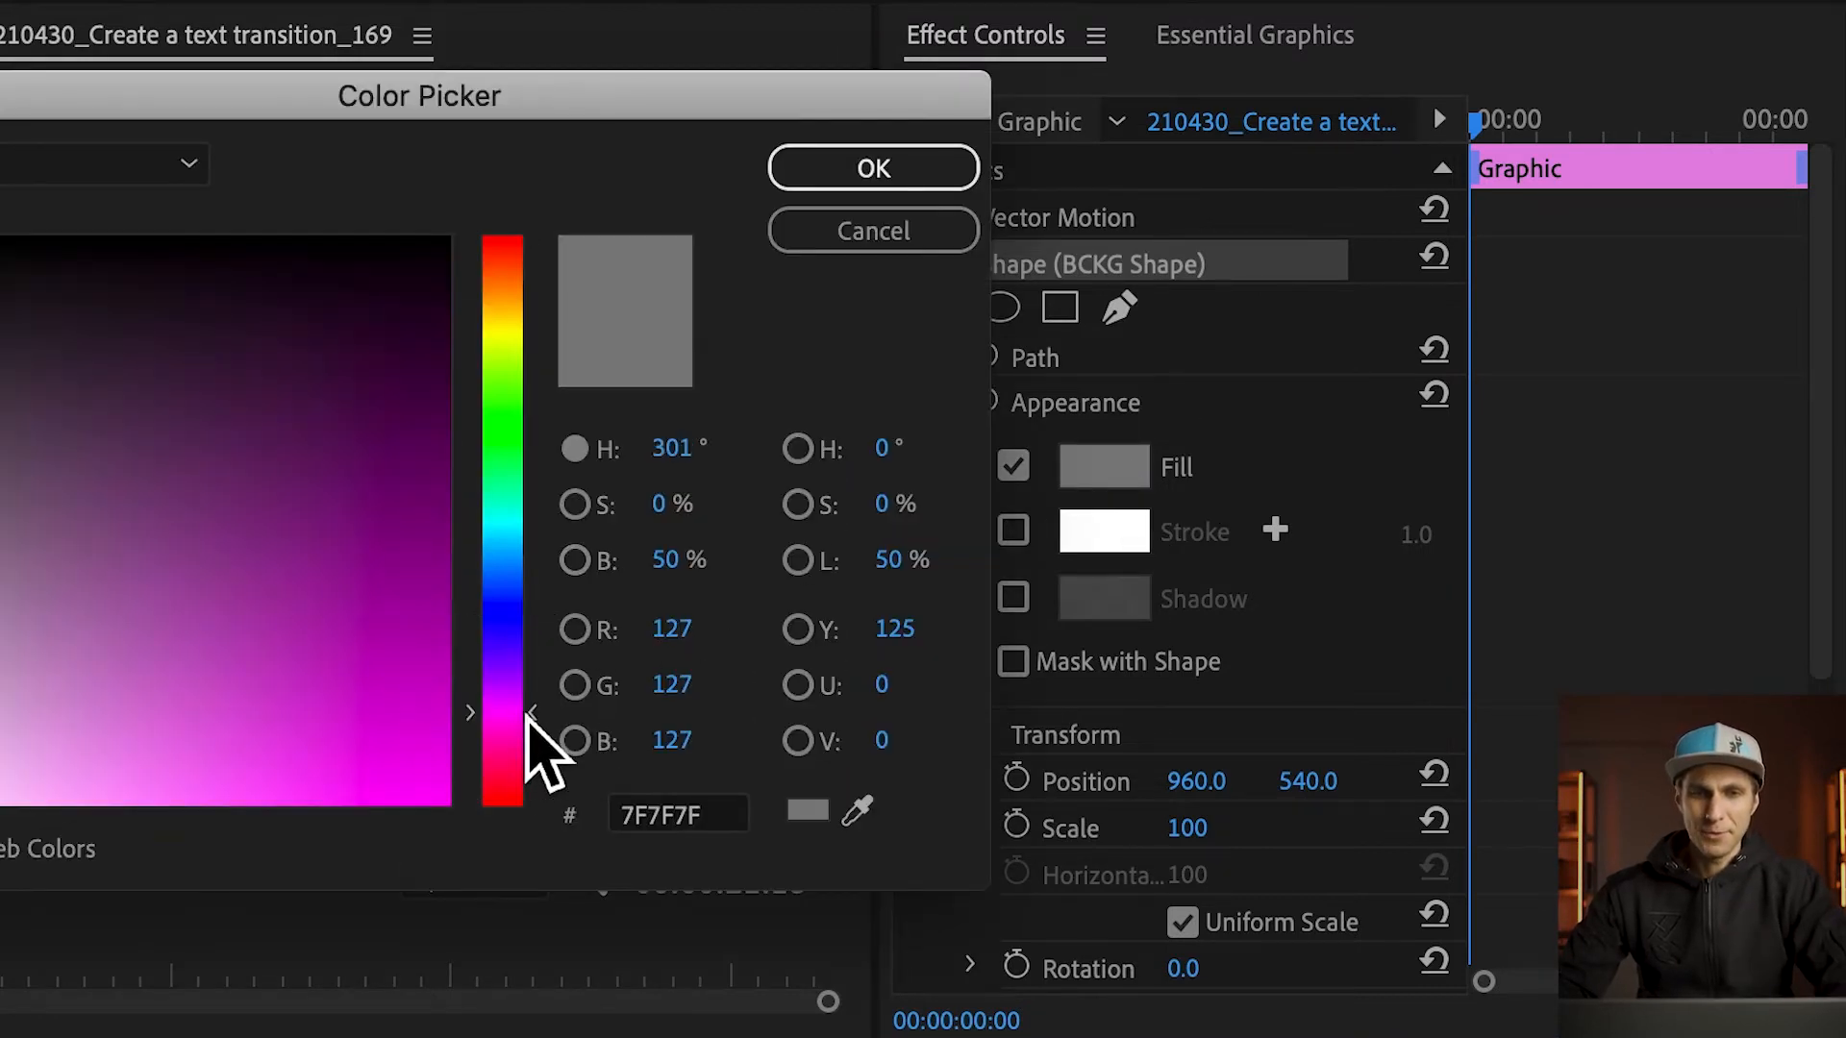
click(458, 625)
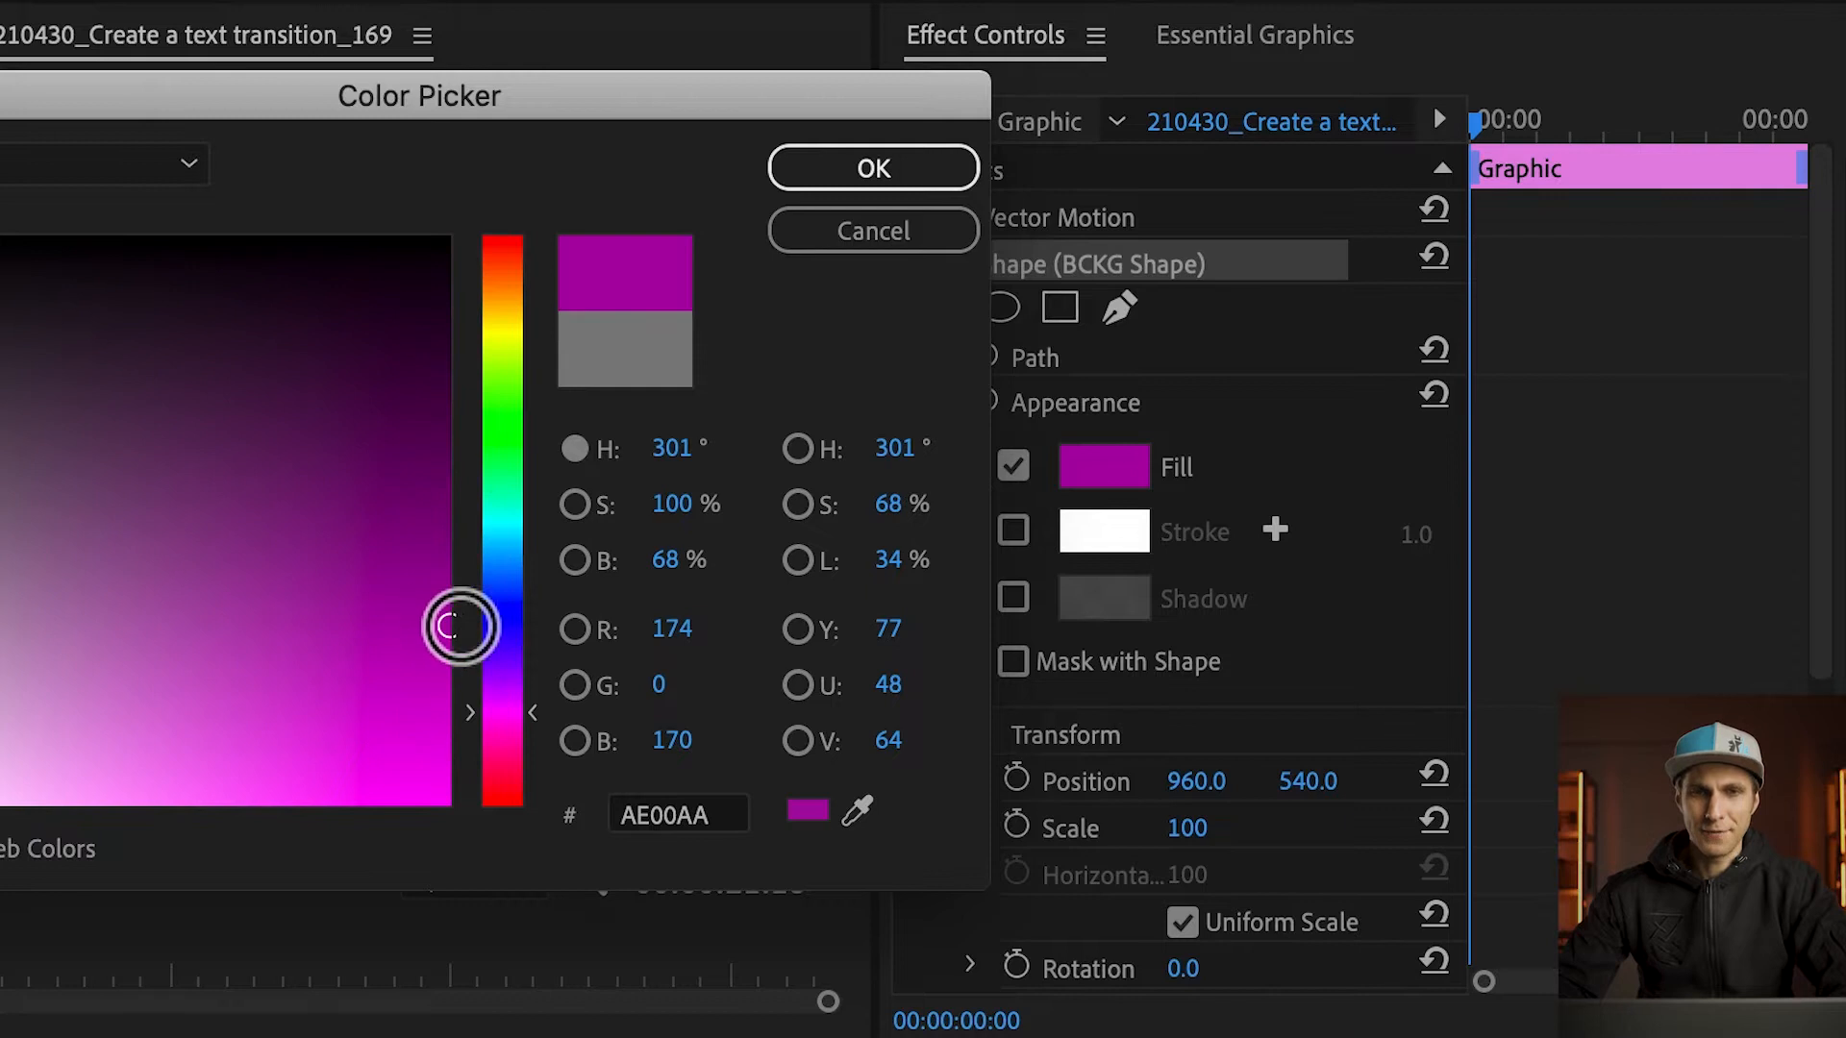
drag(453, 618, 453, 579)
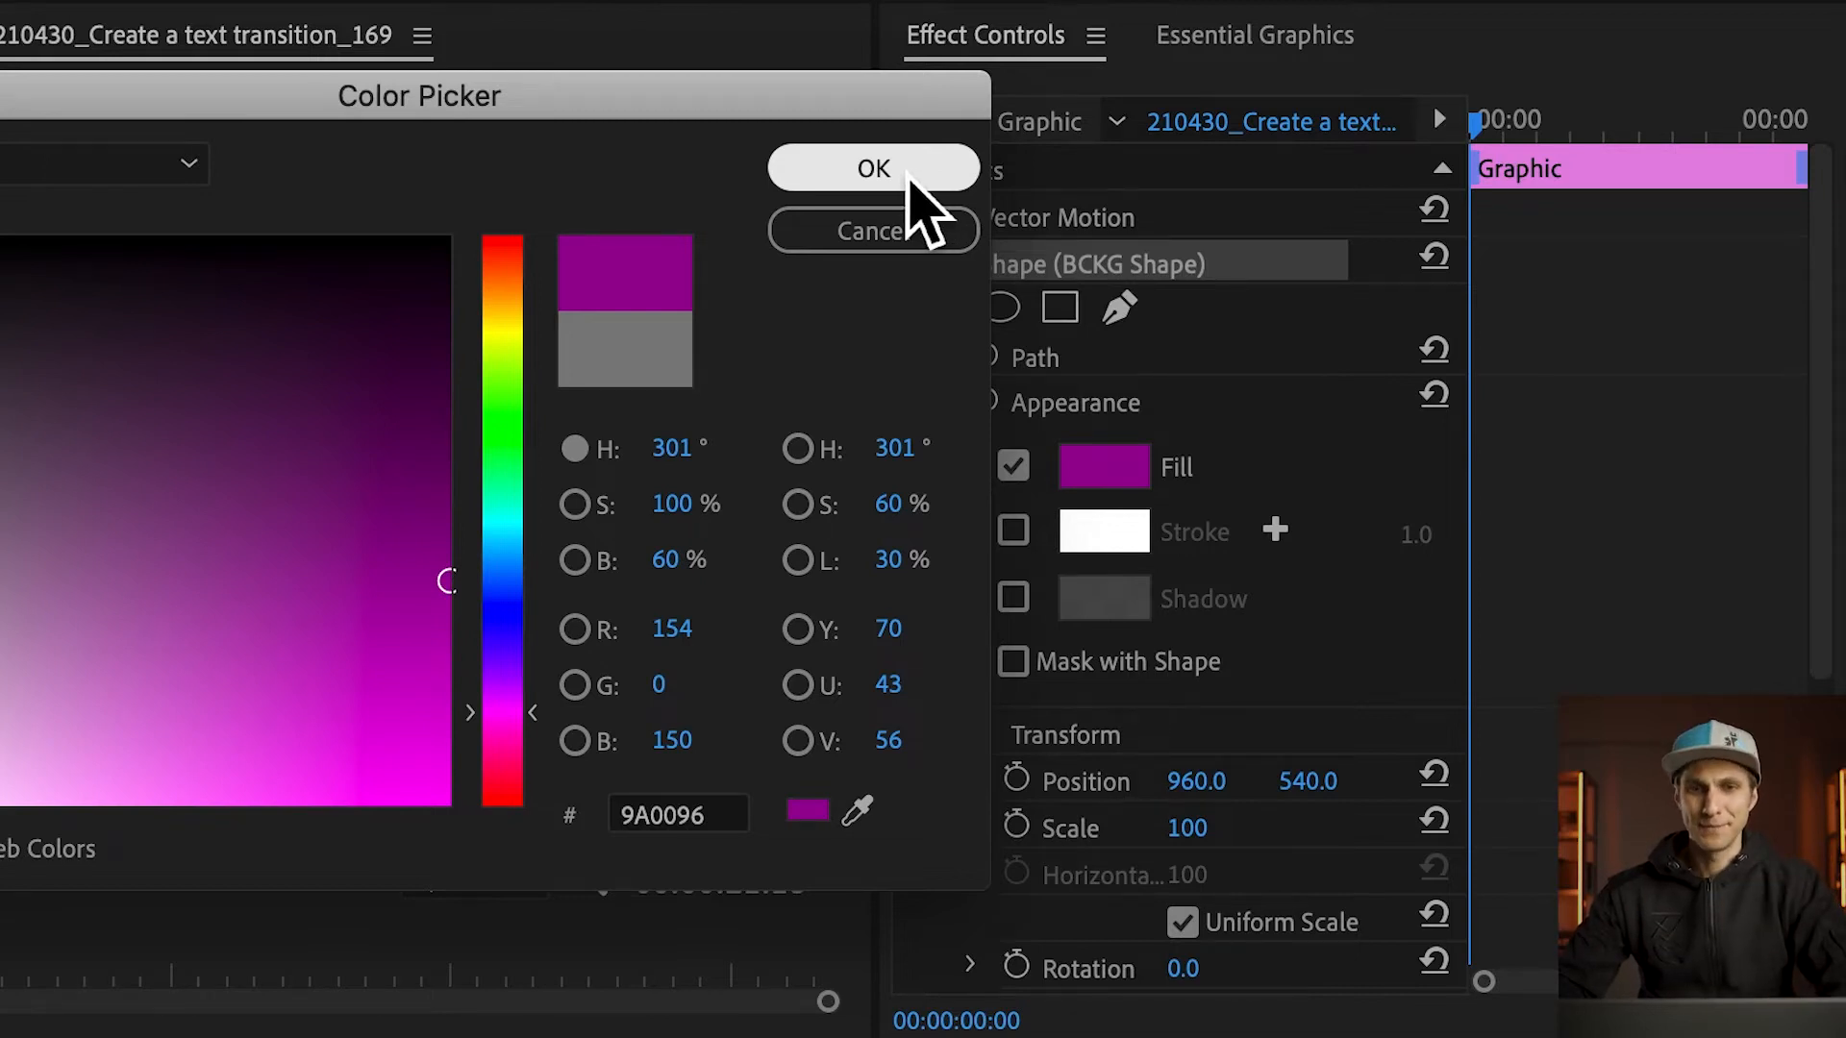
click(874, 169)
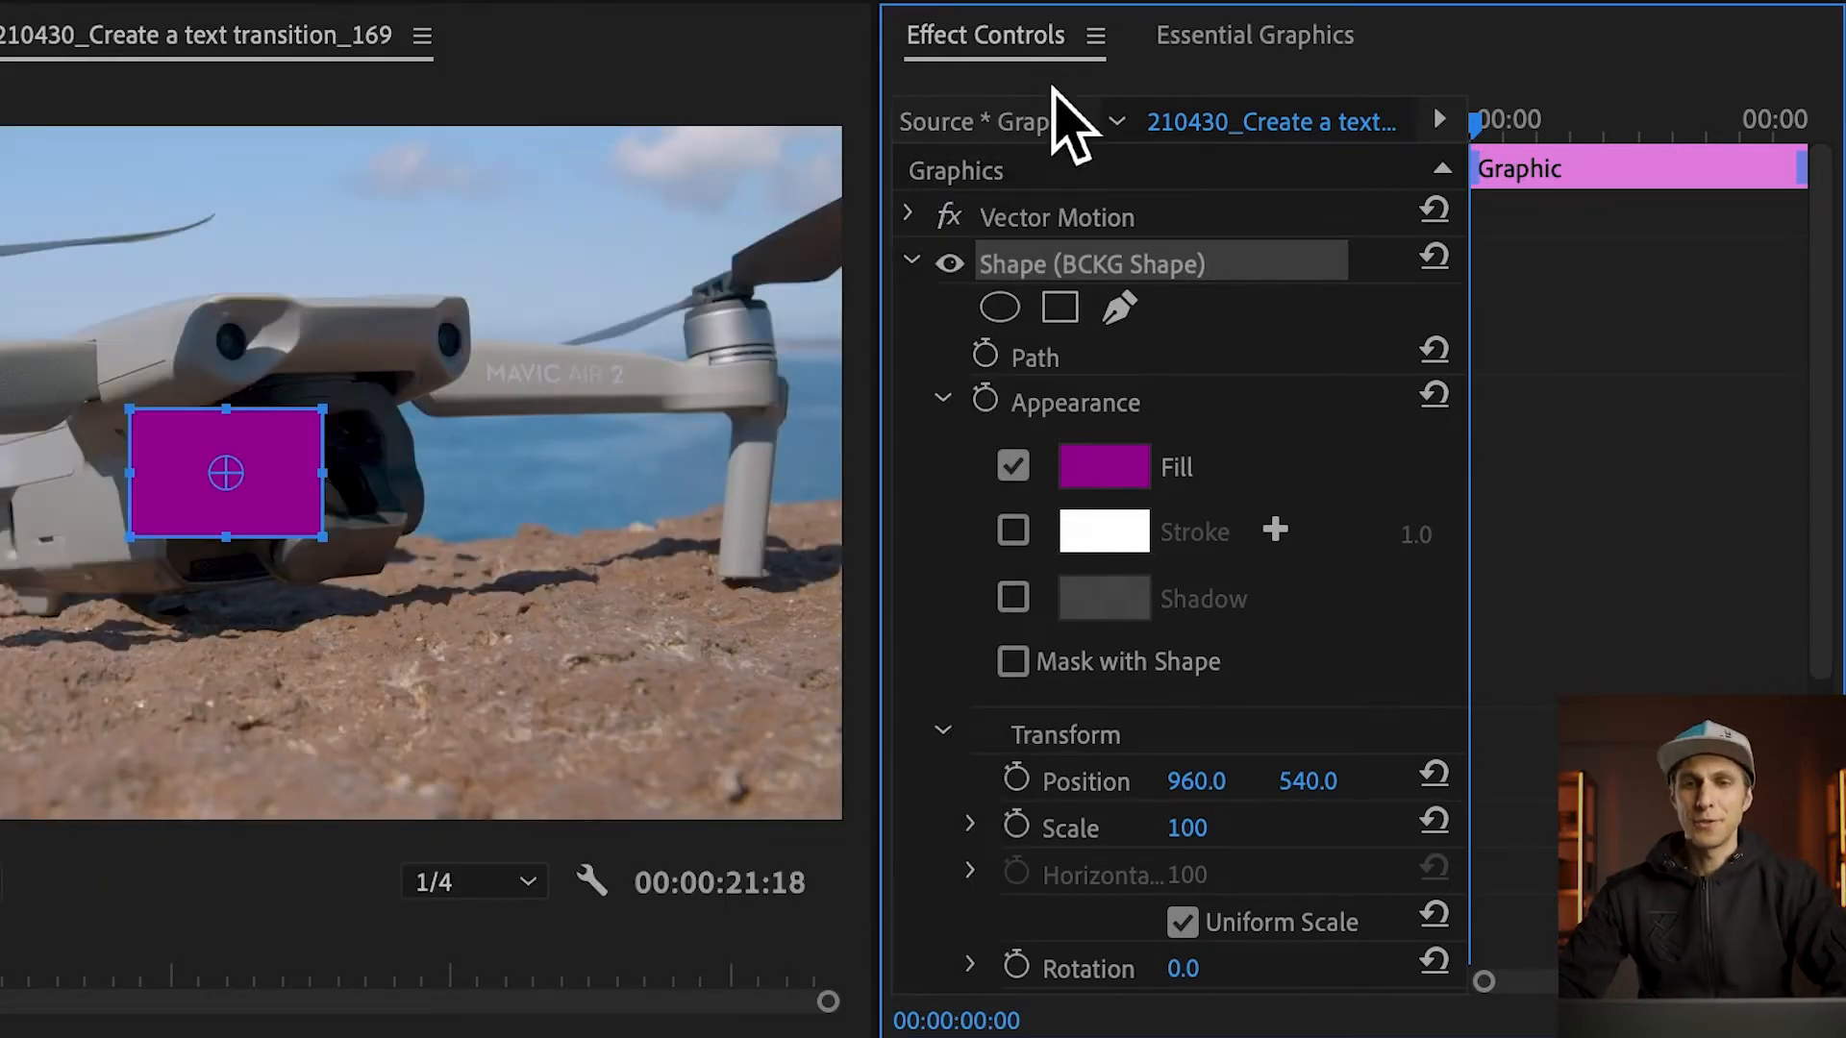
Disable uniform scaling for BCKG Shape and cover the frame with a vertical scale of 551 and a horizontal scale of 648.
scroll(1837, 615, down, 5)
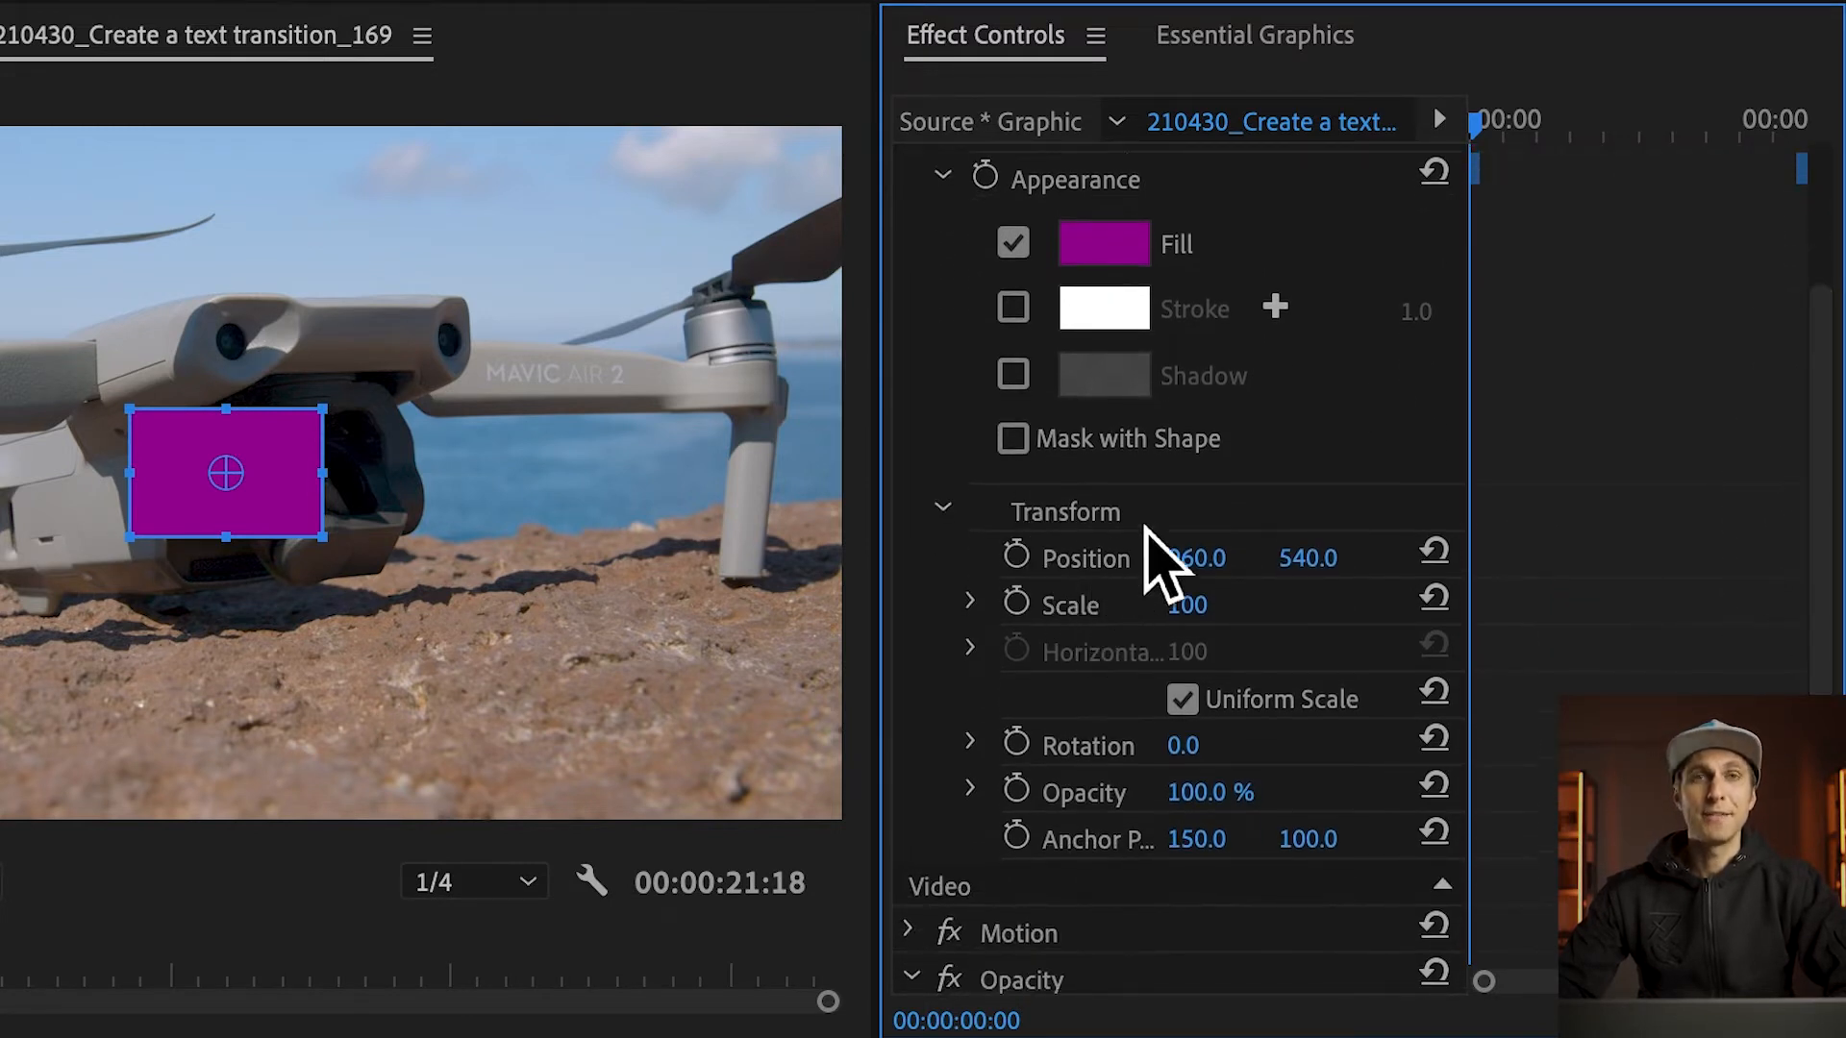
scroll(1413, 400, up, 5)
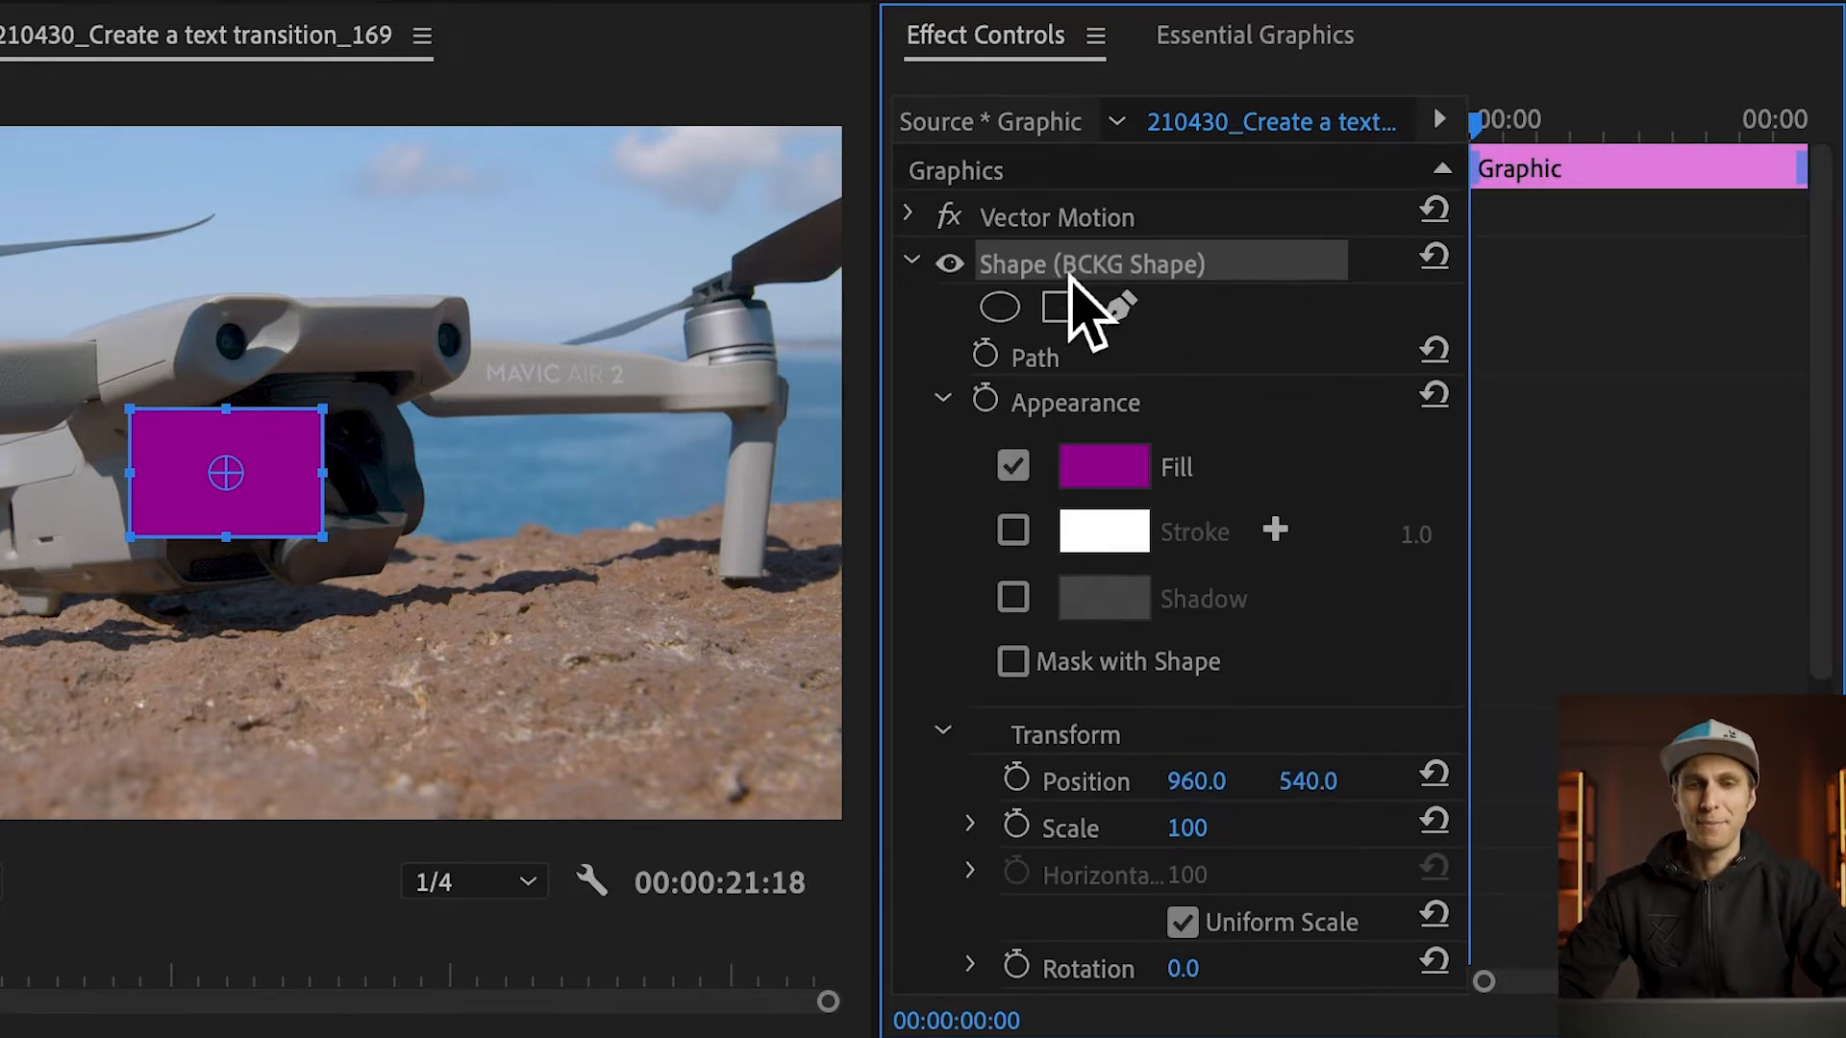
scroll(1067, 279, down, 2)
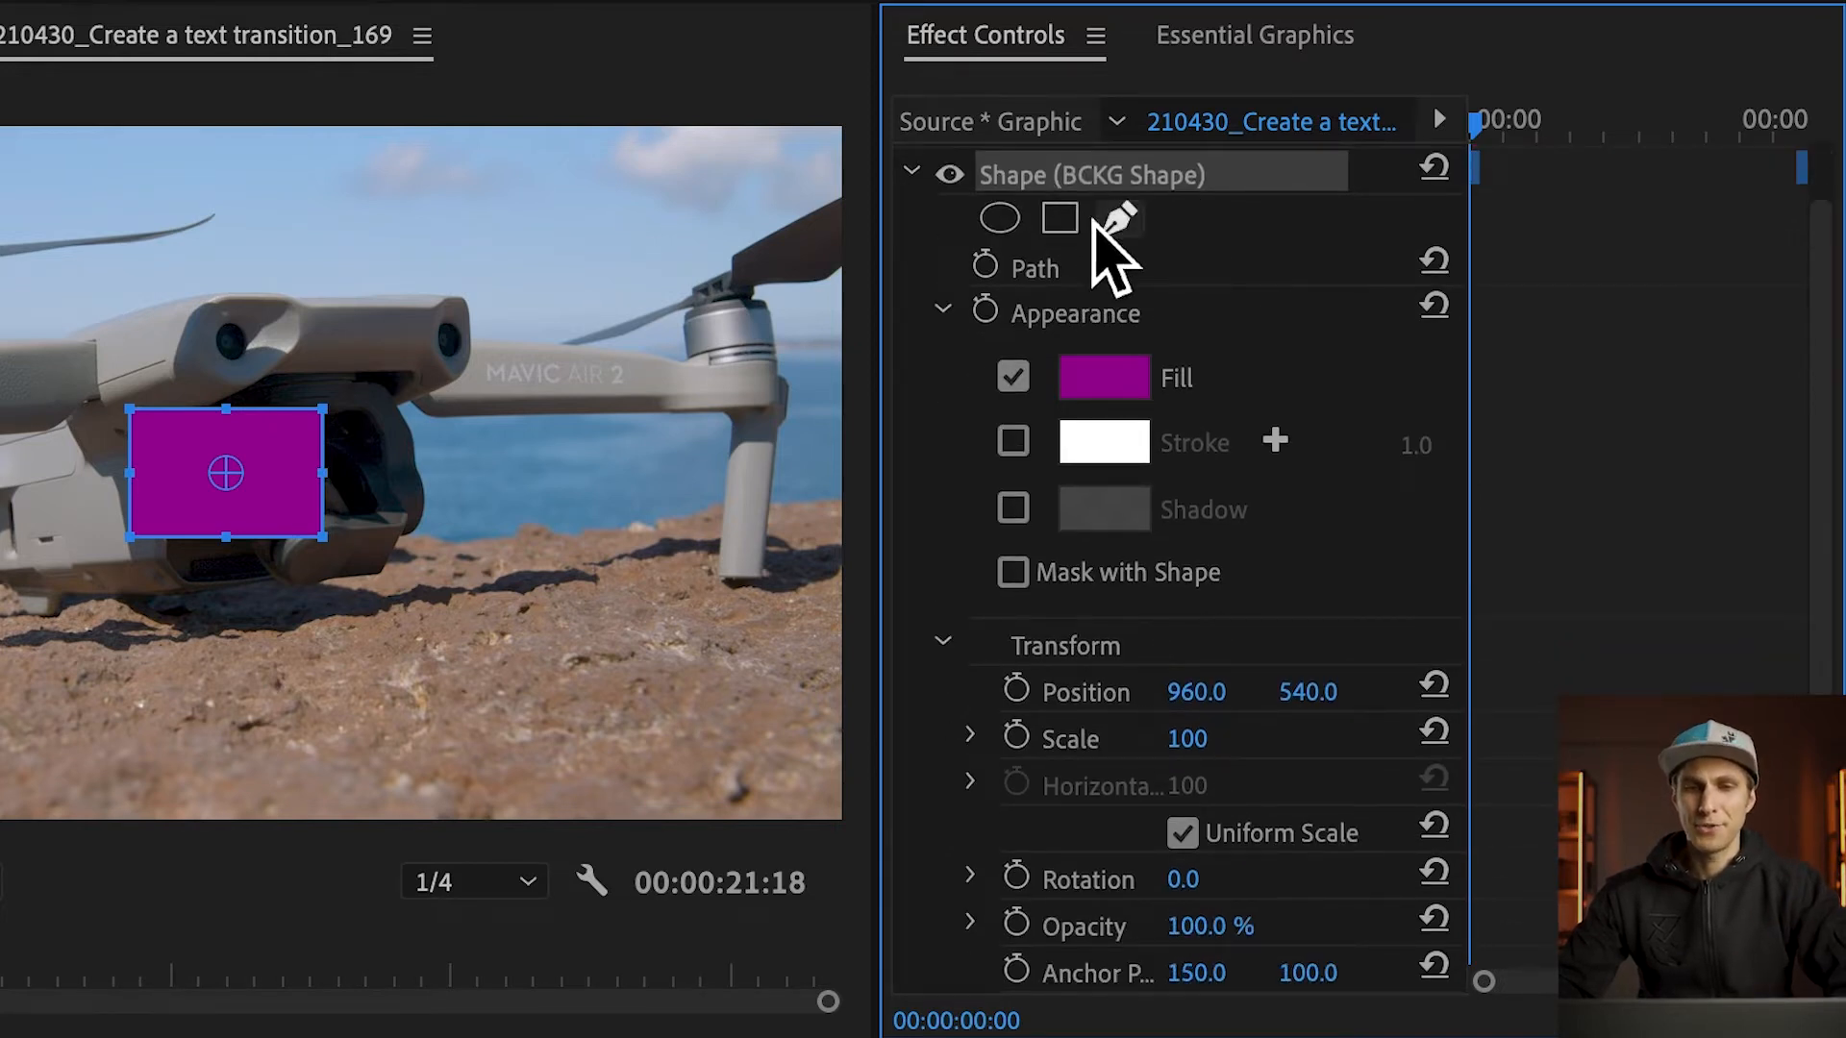
click(971, 738)
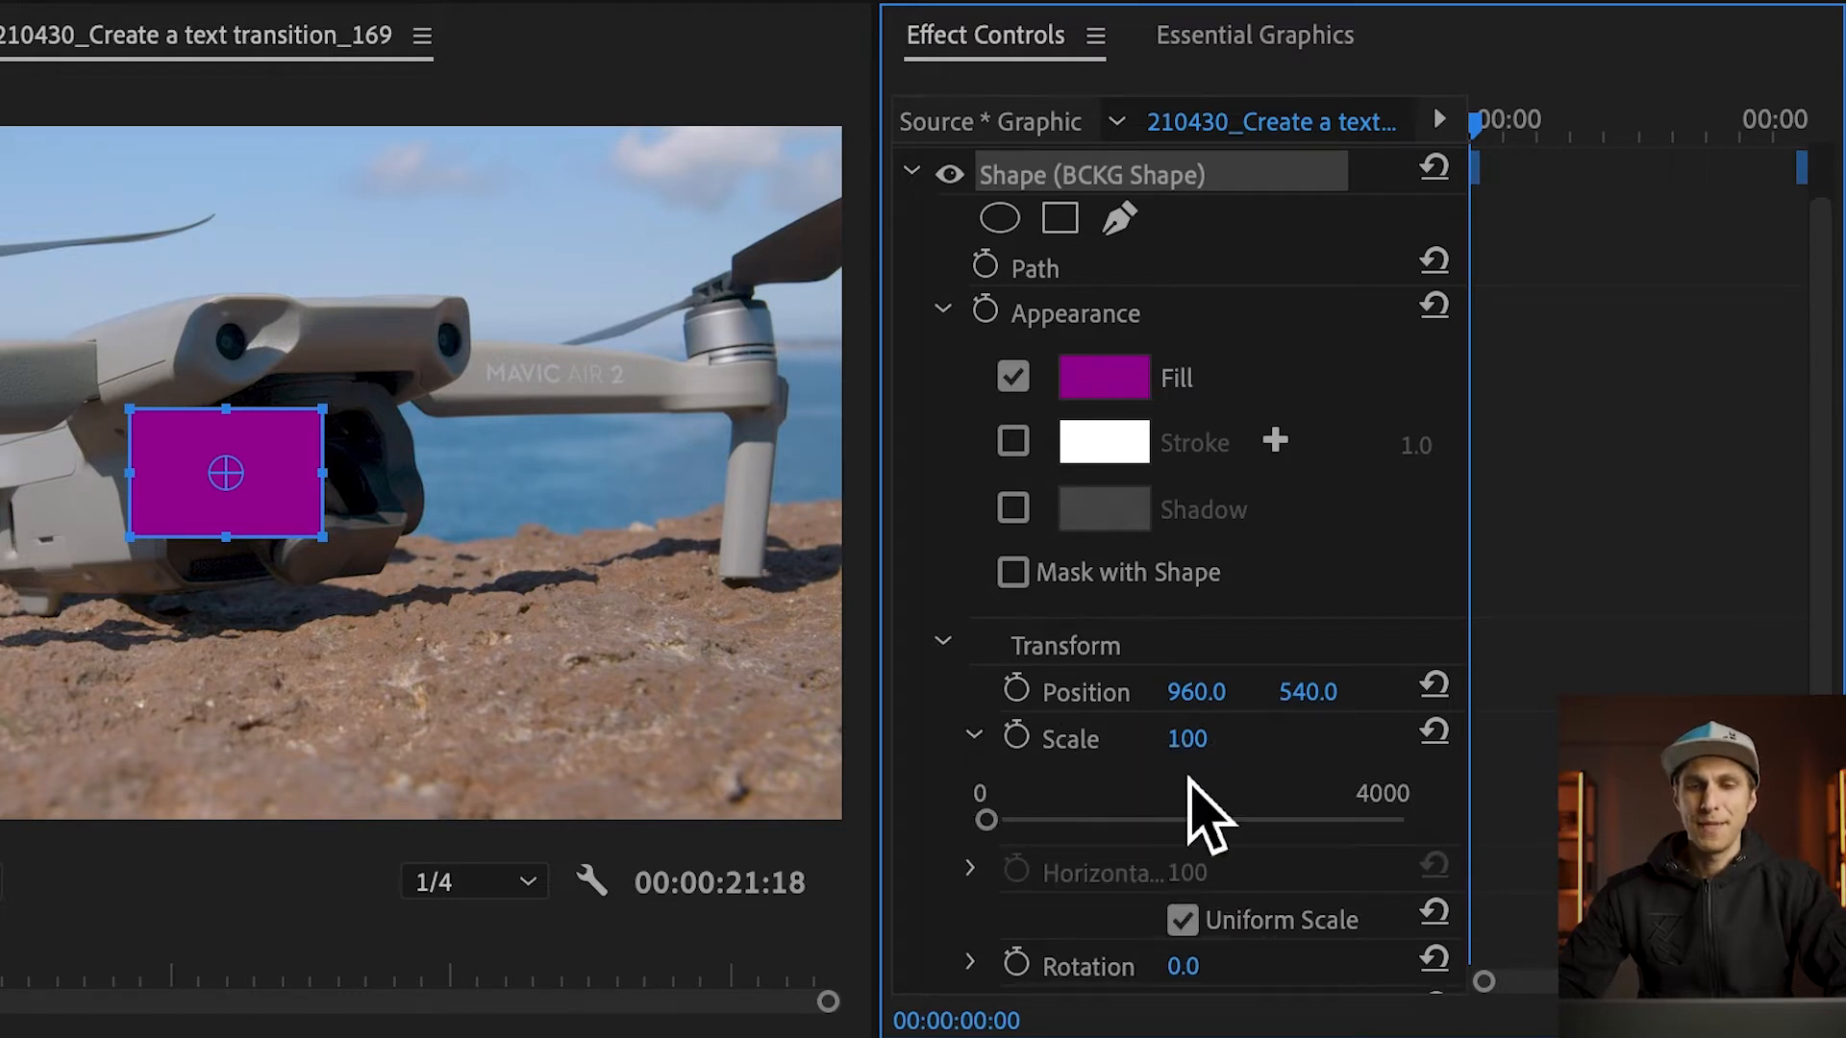
scroll(1303, 856, down, 4)
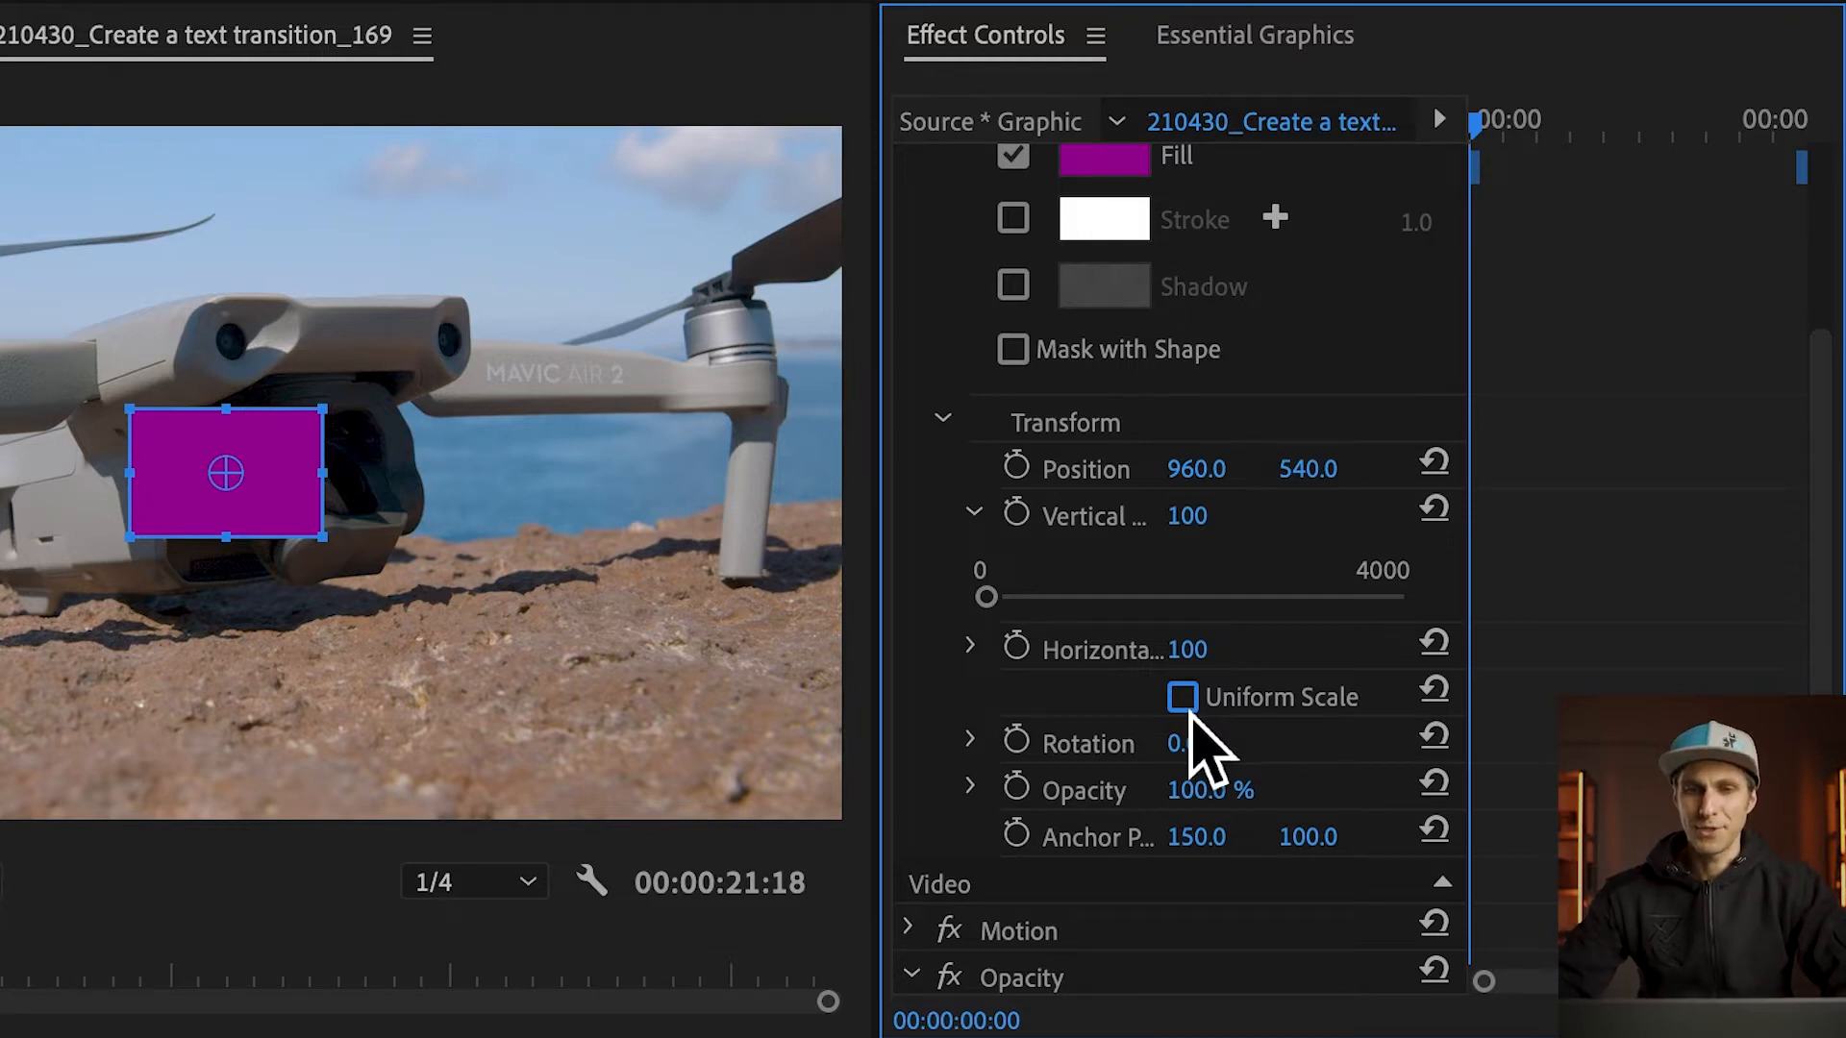
drag(1192, 516, 1645, 516)
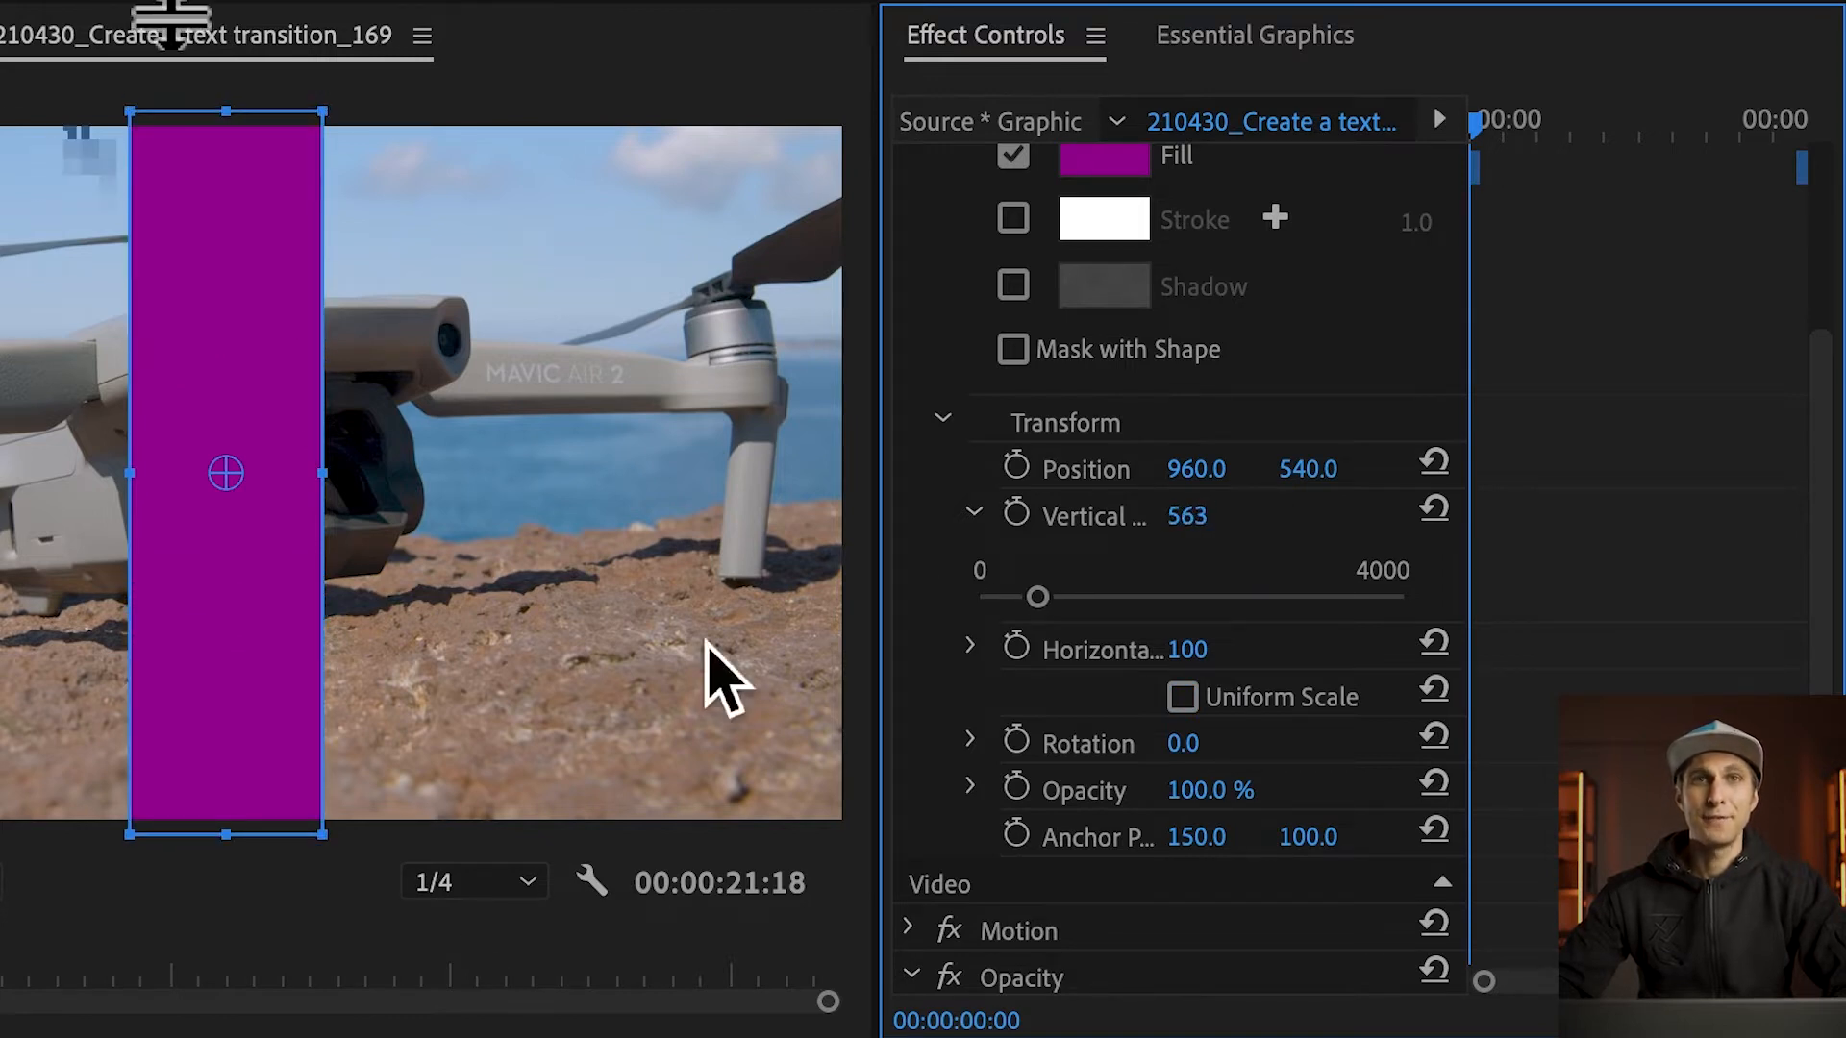
drag(1221, 524, 1209, 527)
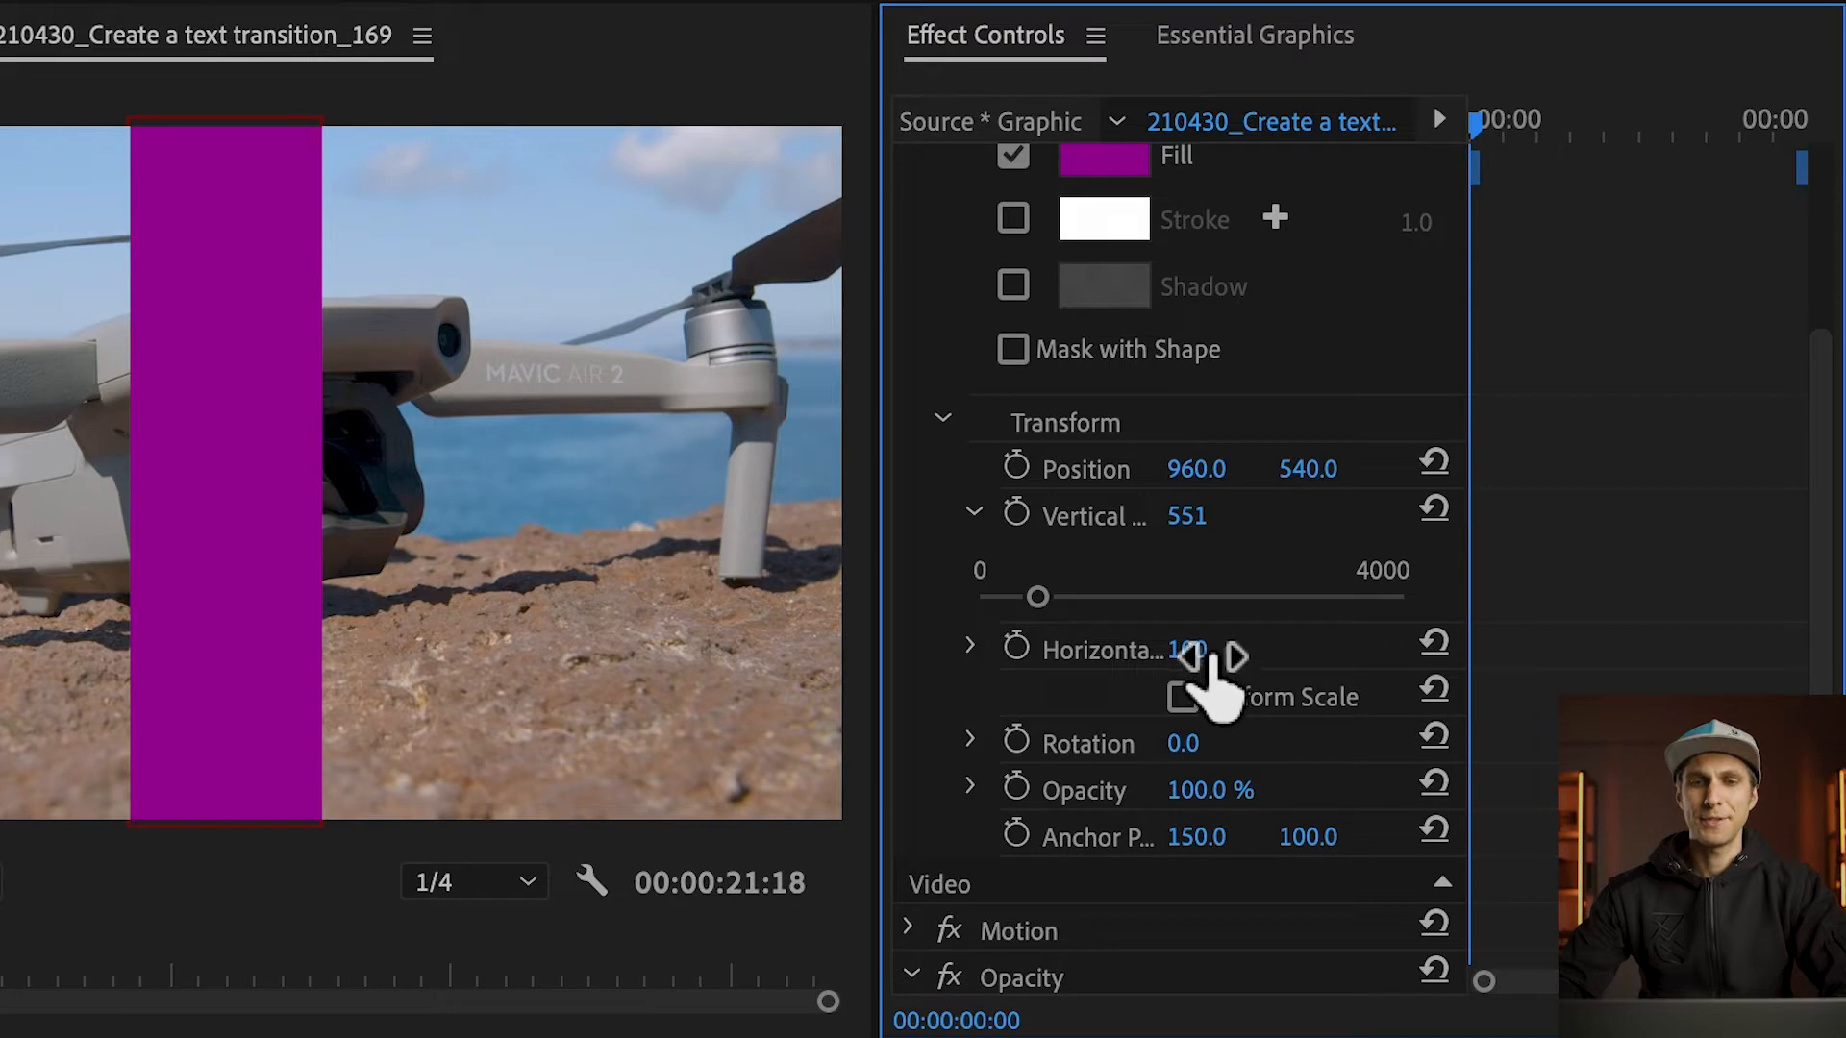
drag(1209, 664, 1733, 663)
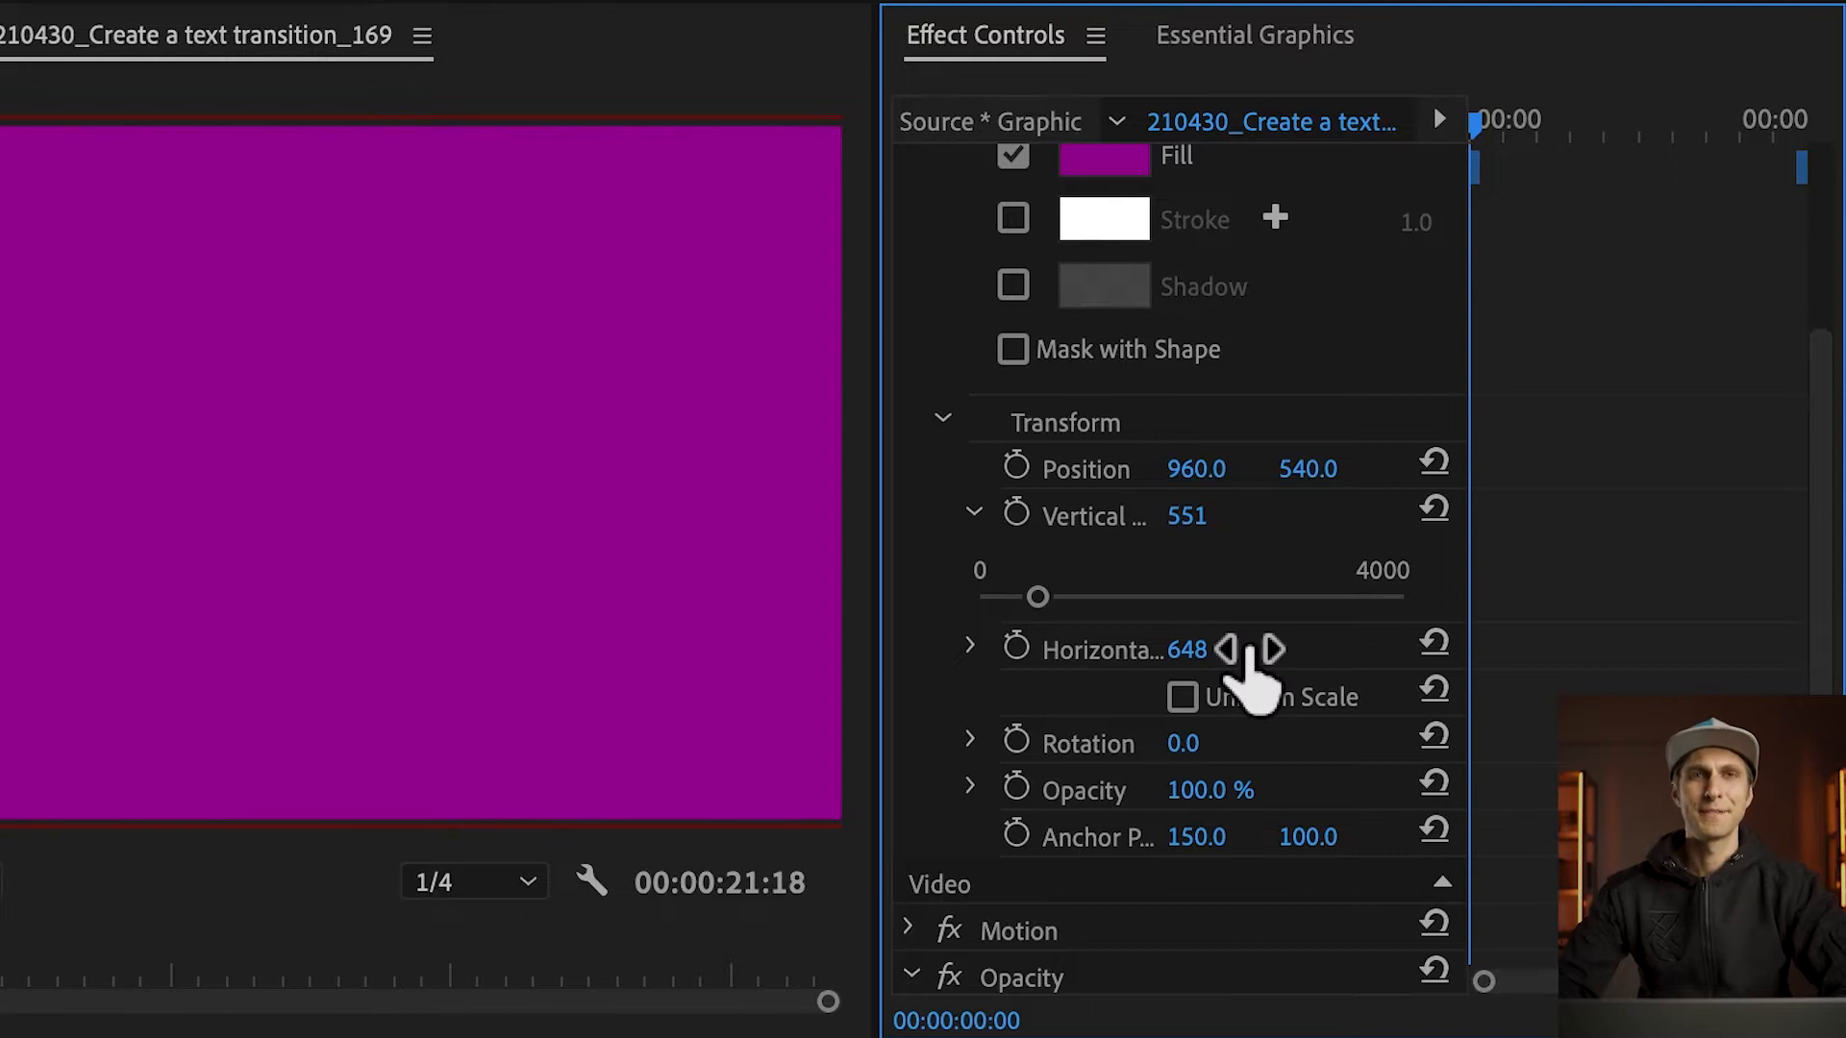
Duplicate the BCKG Shape layer within the graphic.
click(1267, 43)
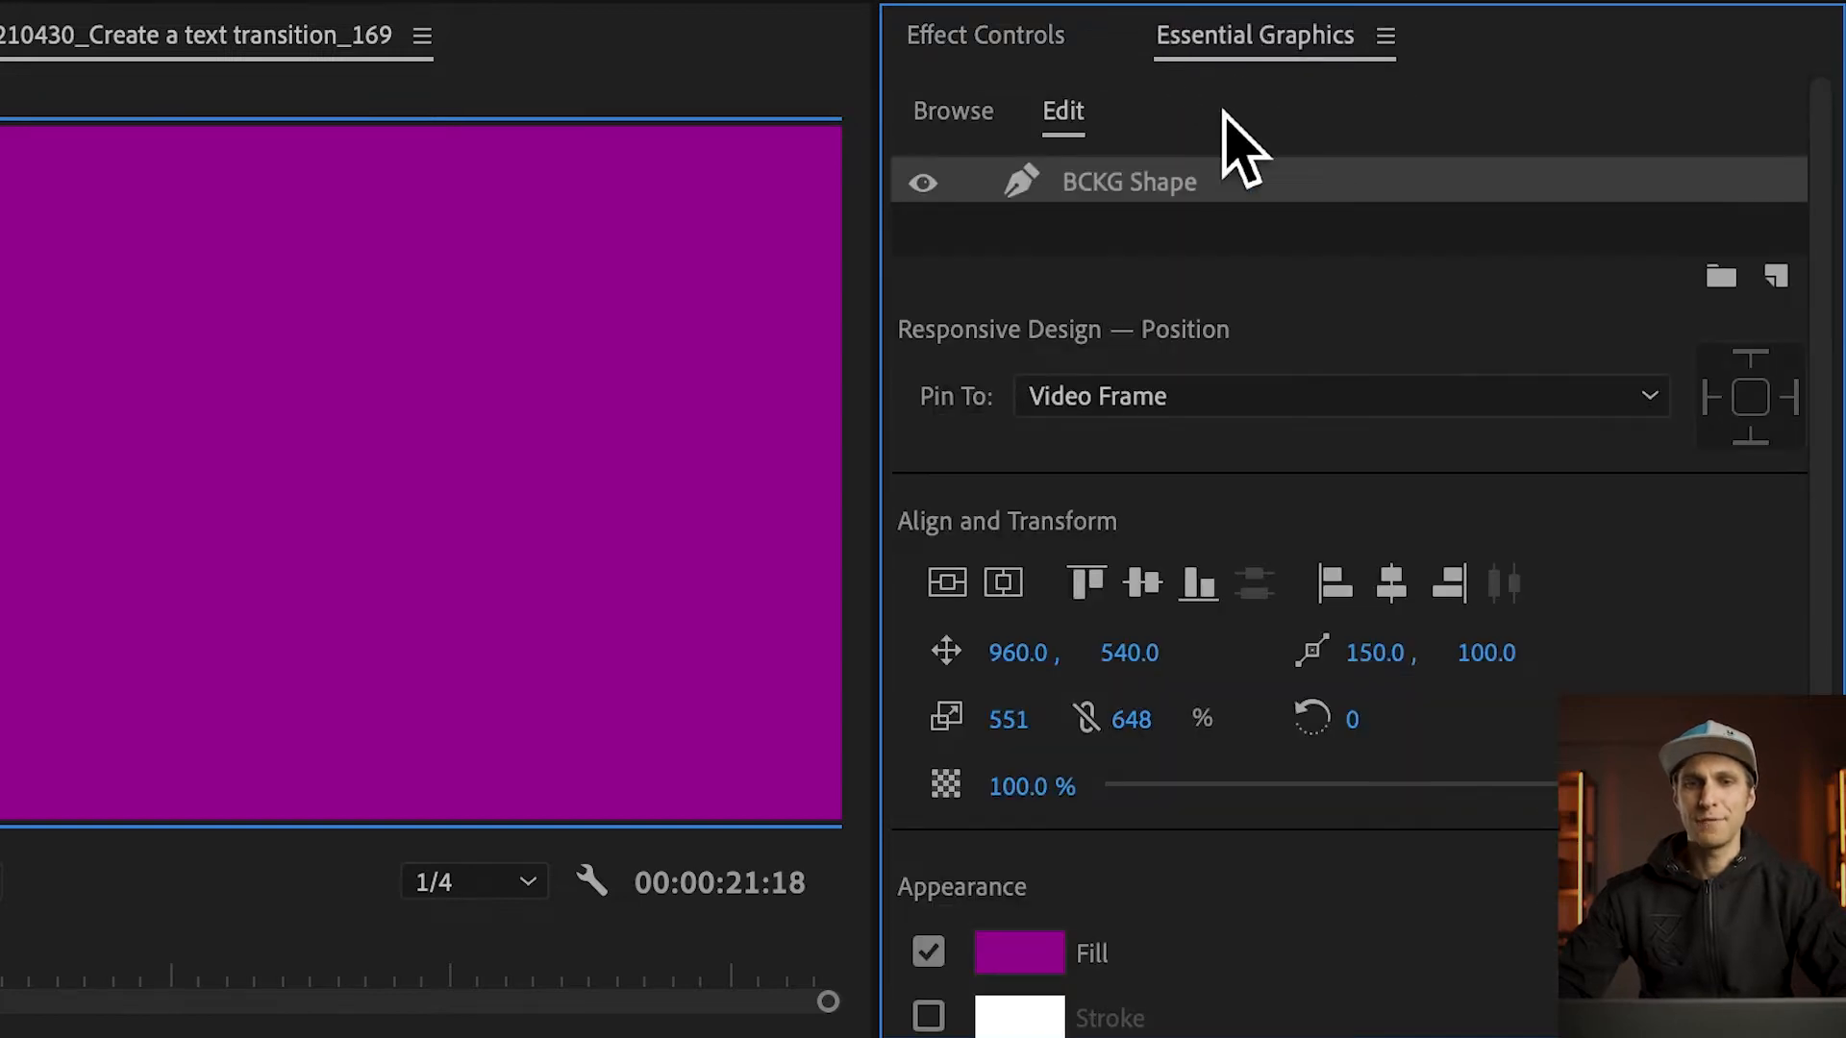
right_click(1240, 203)
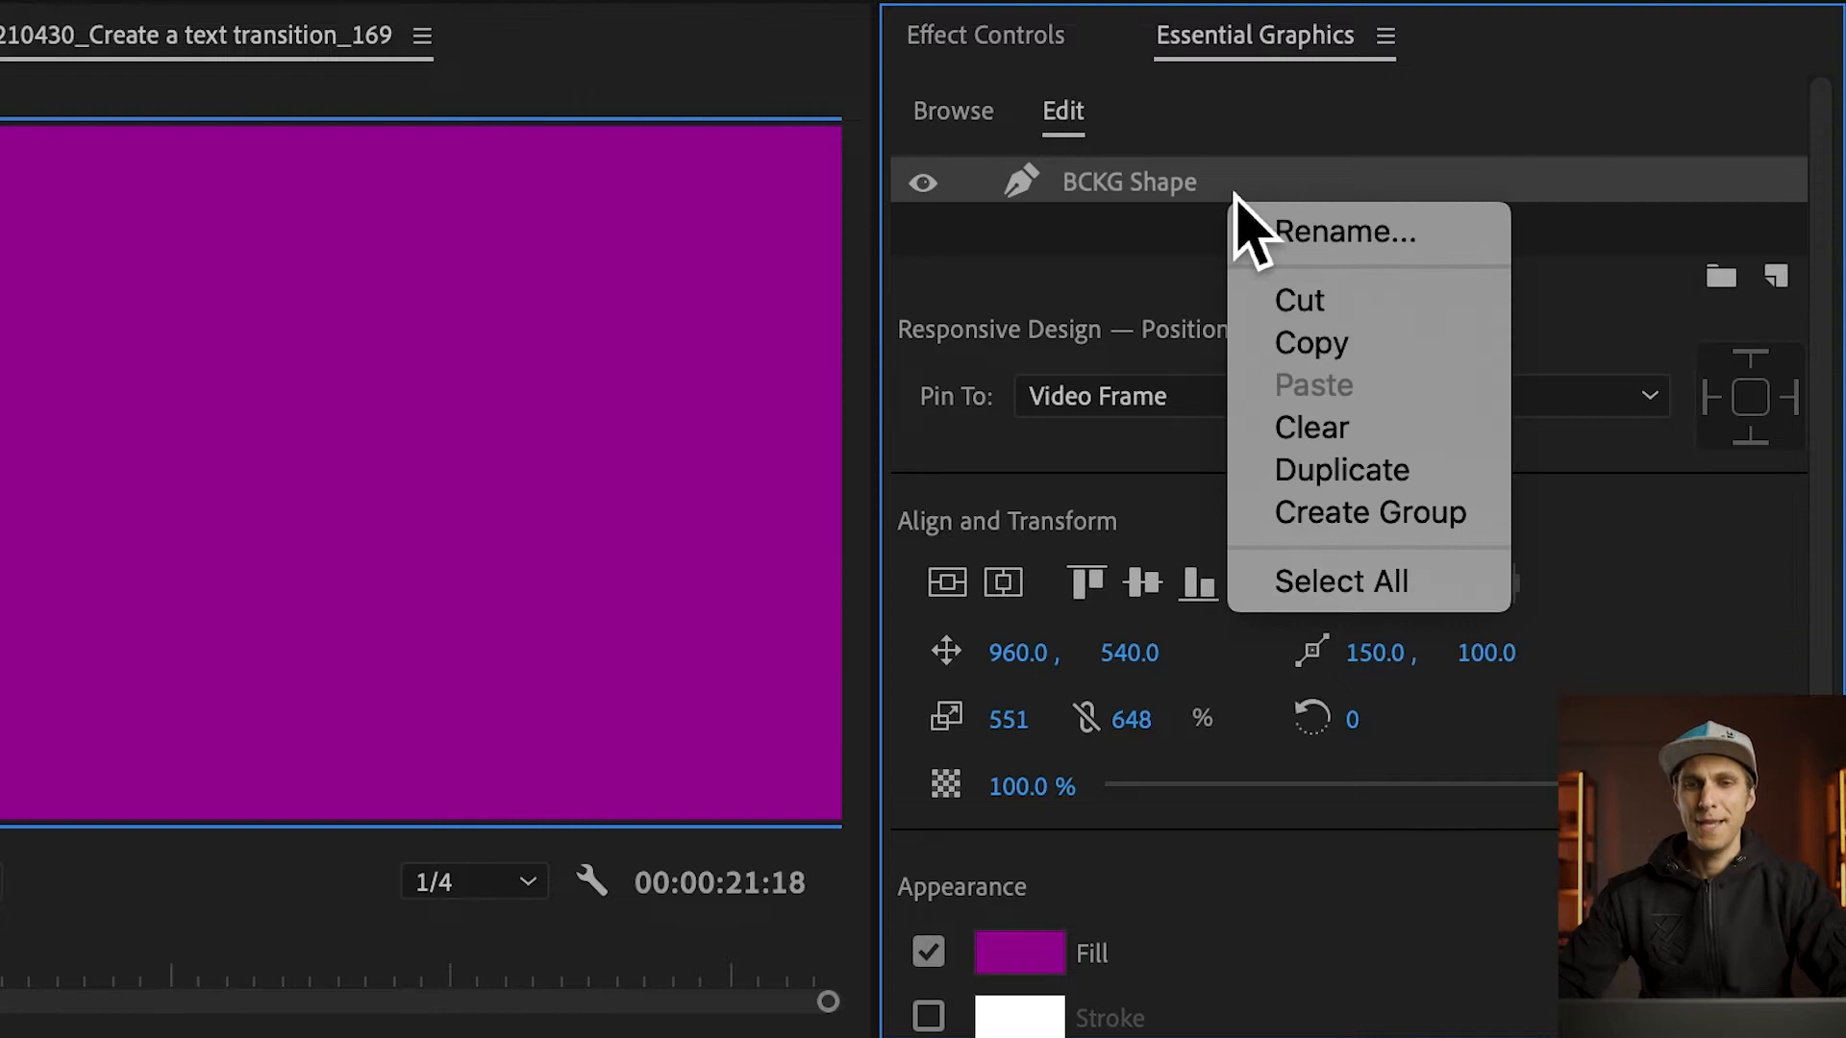
click(1323, 485)
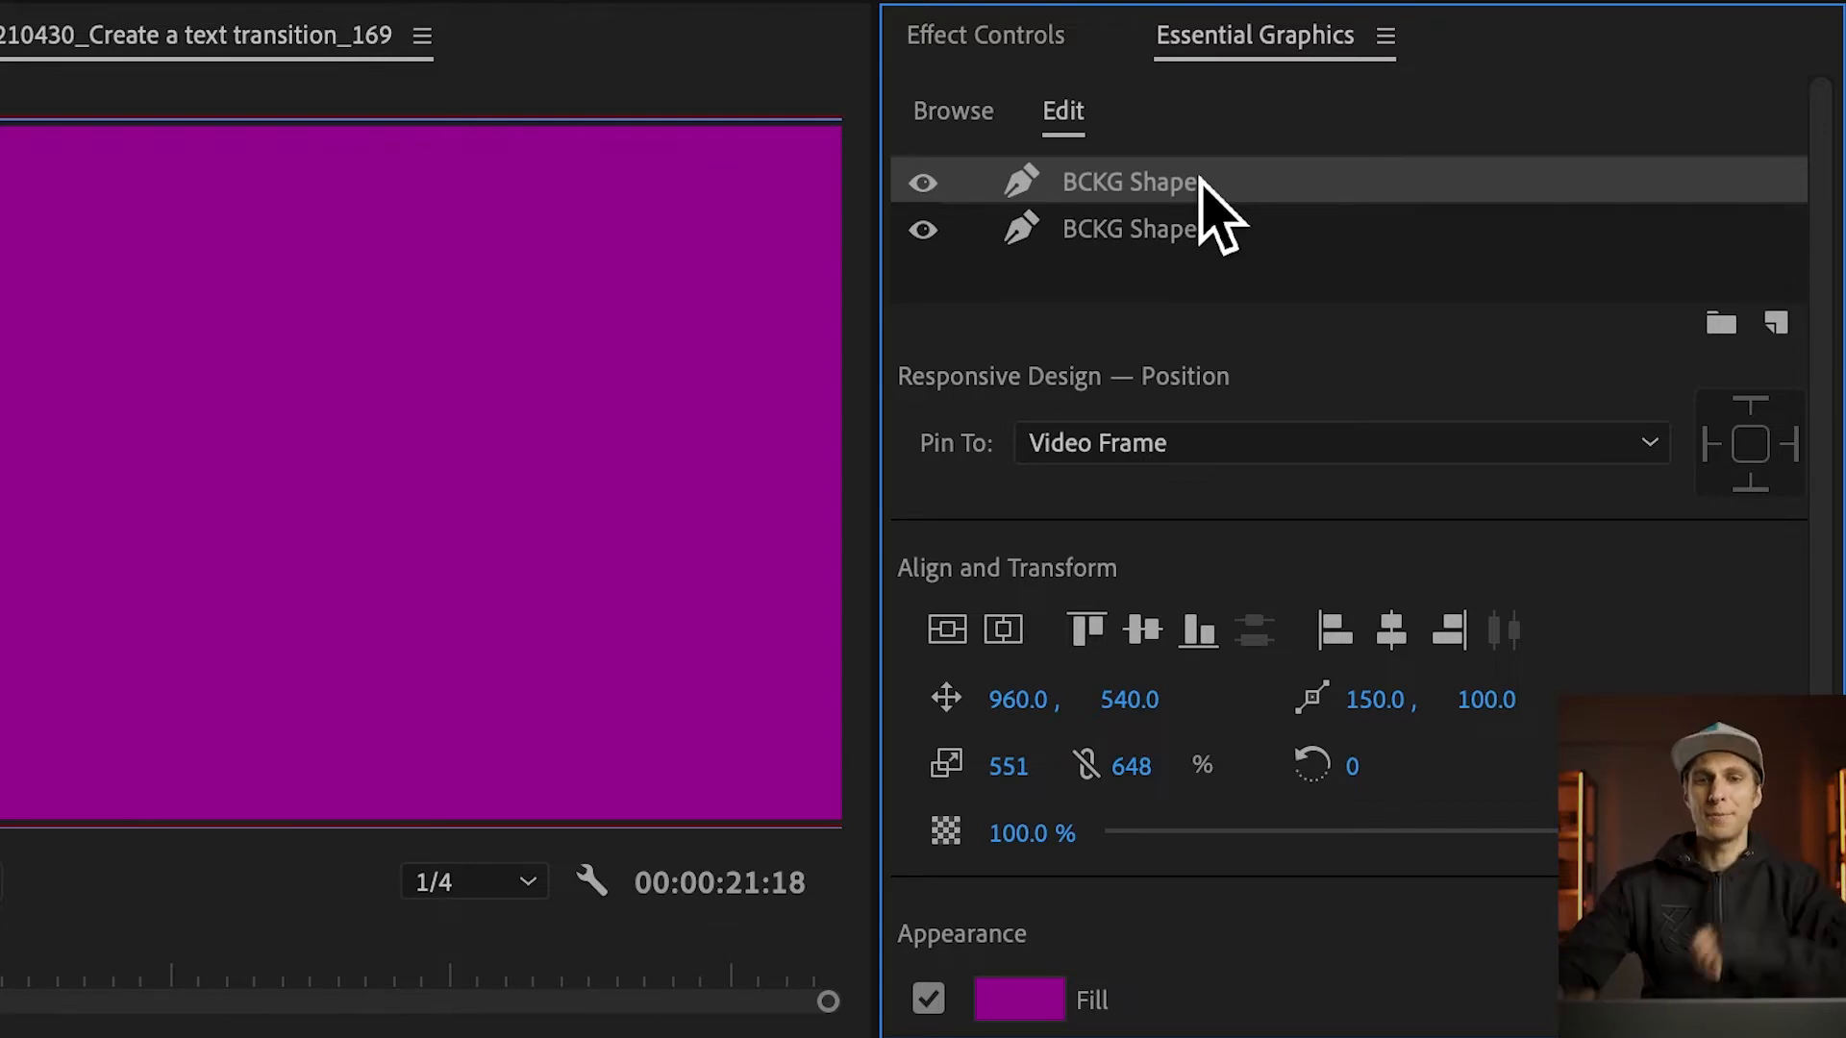
Rename the upper duplicate of the BCKG Shape layer as "Mask".
right_click(1153, 190)
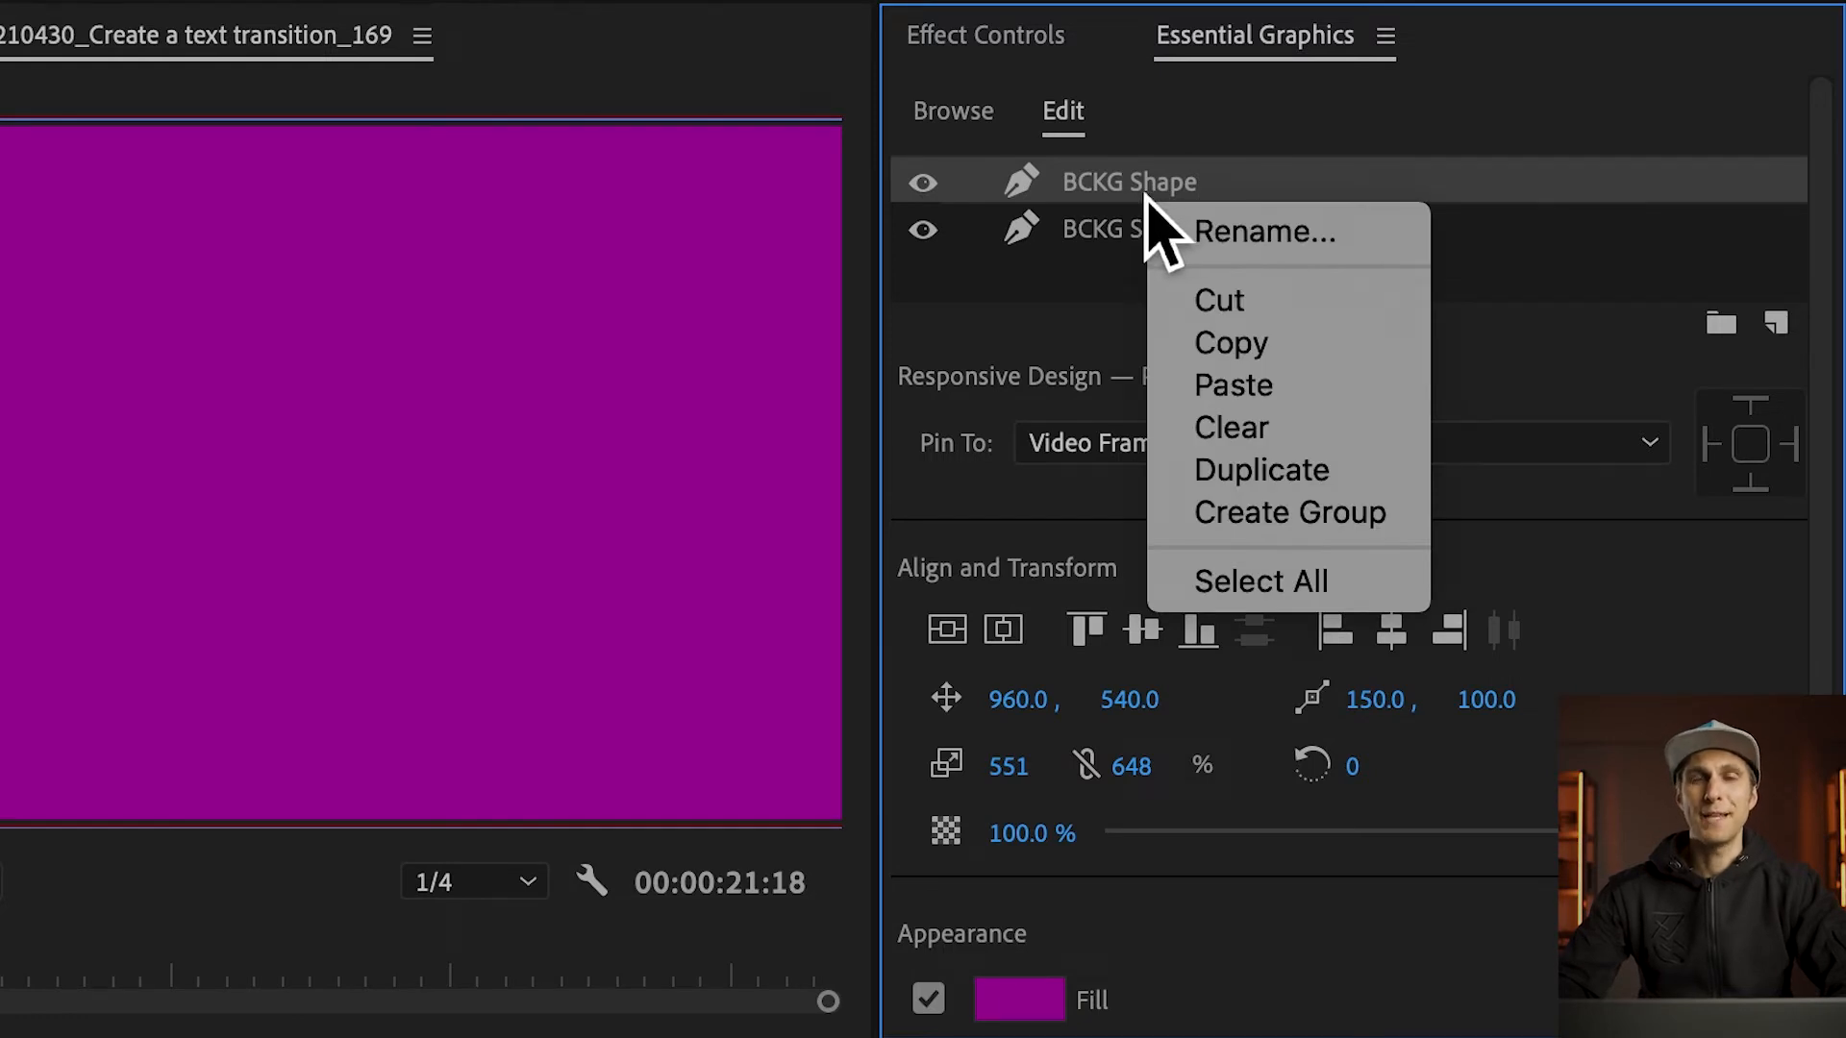
click(1284, 243)
text(M)
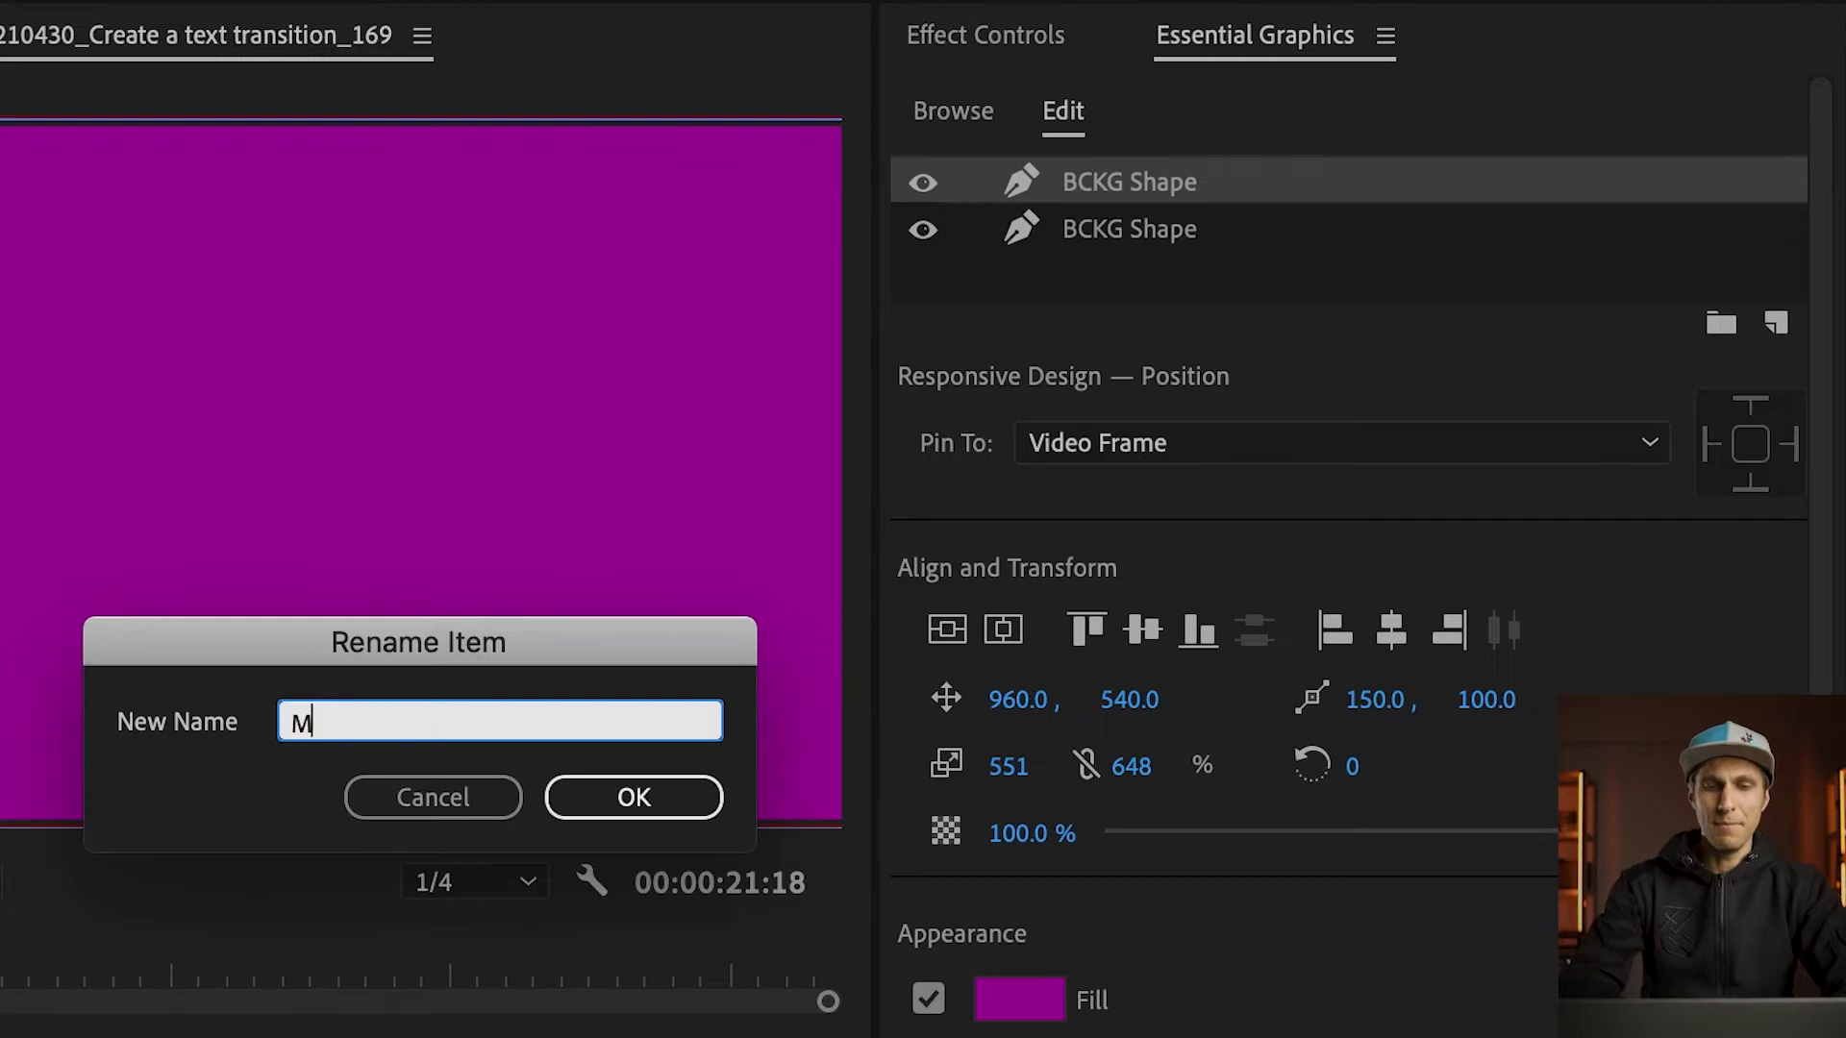
text(ask)
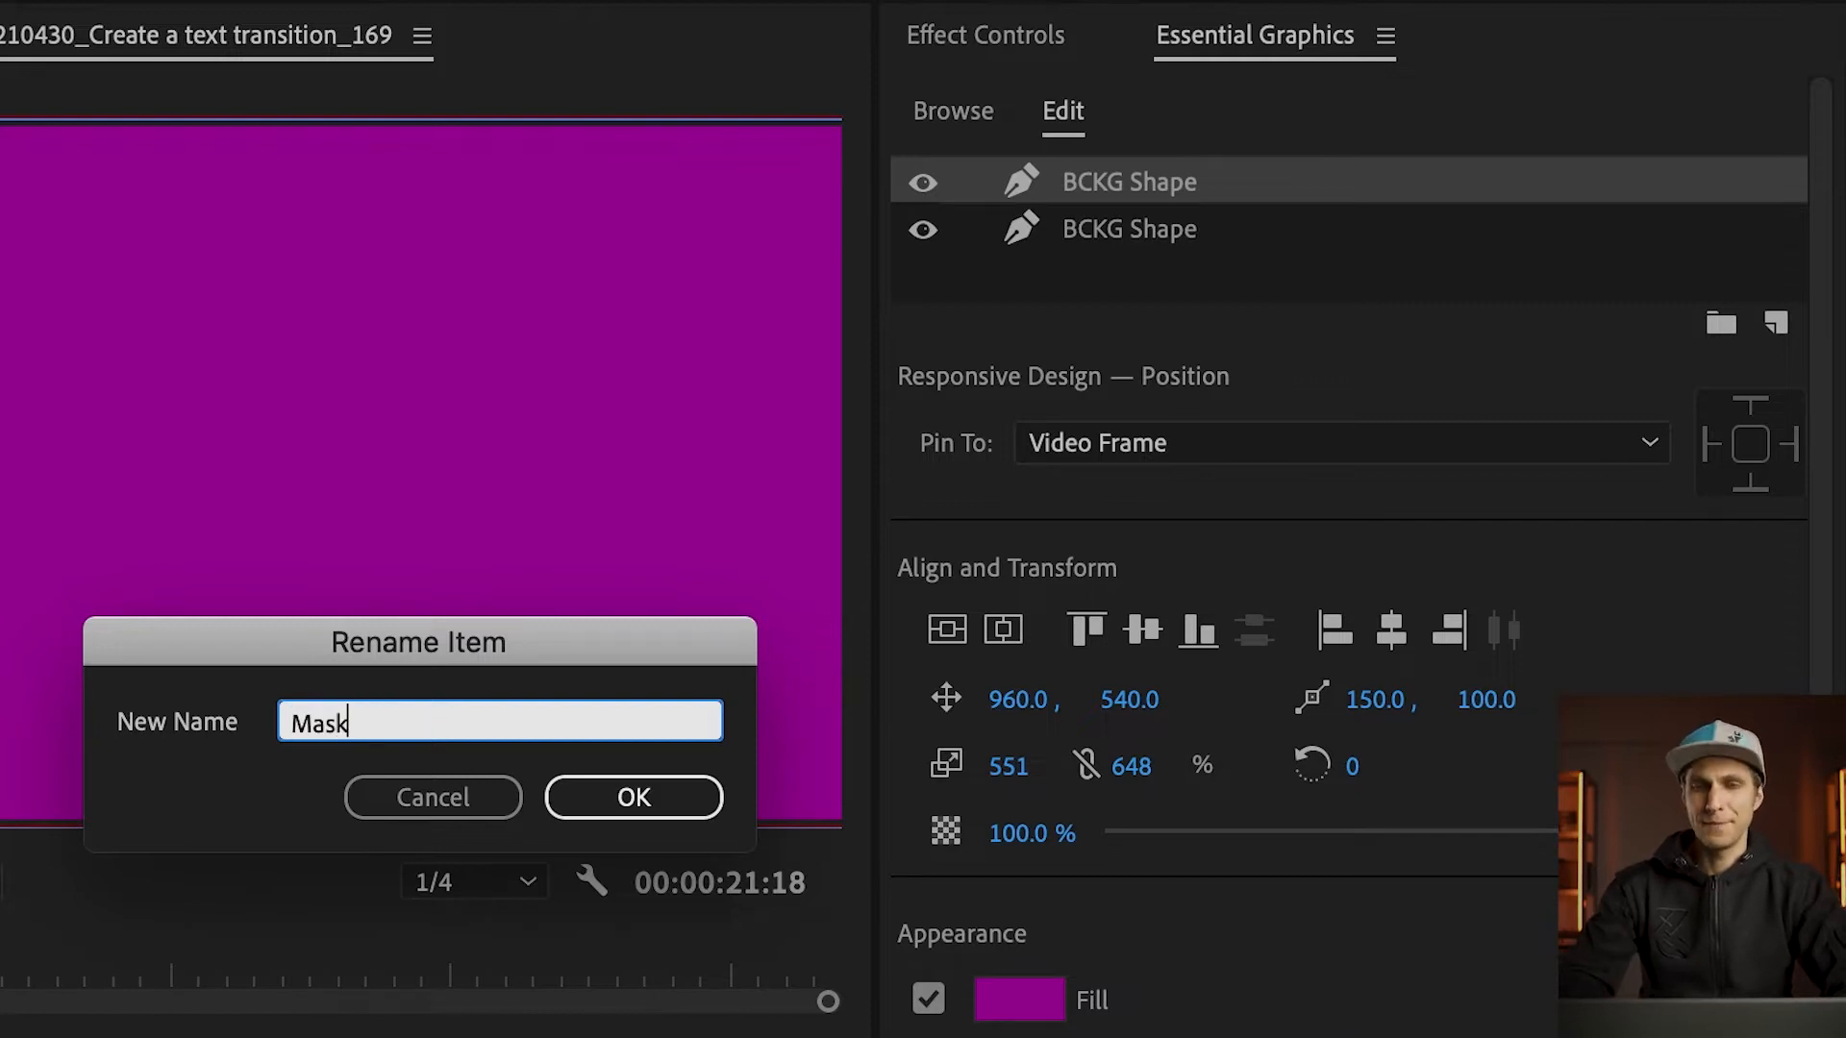
key(Return)
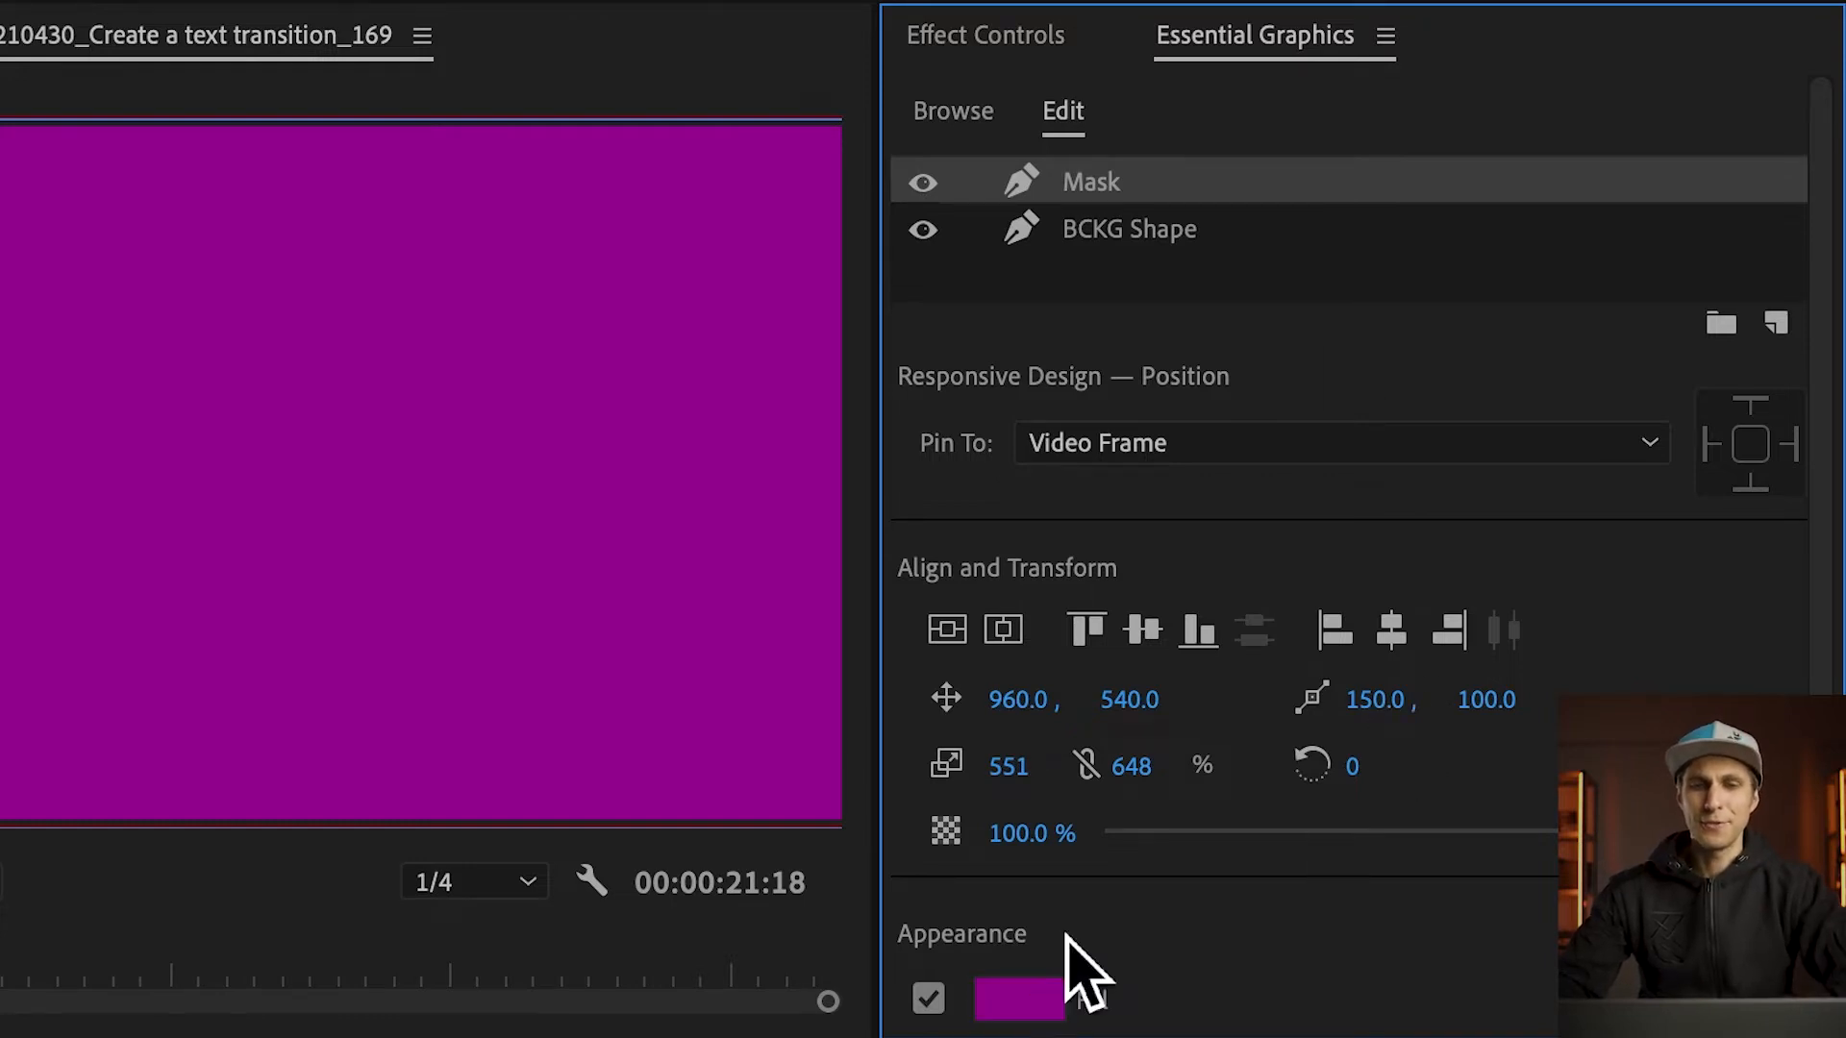
Change the fill colour of the Mask layer to white FFFFFF.
click(1020, 1000)
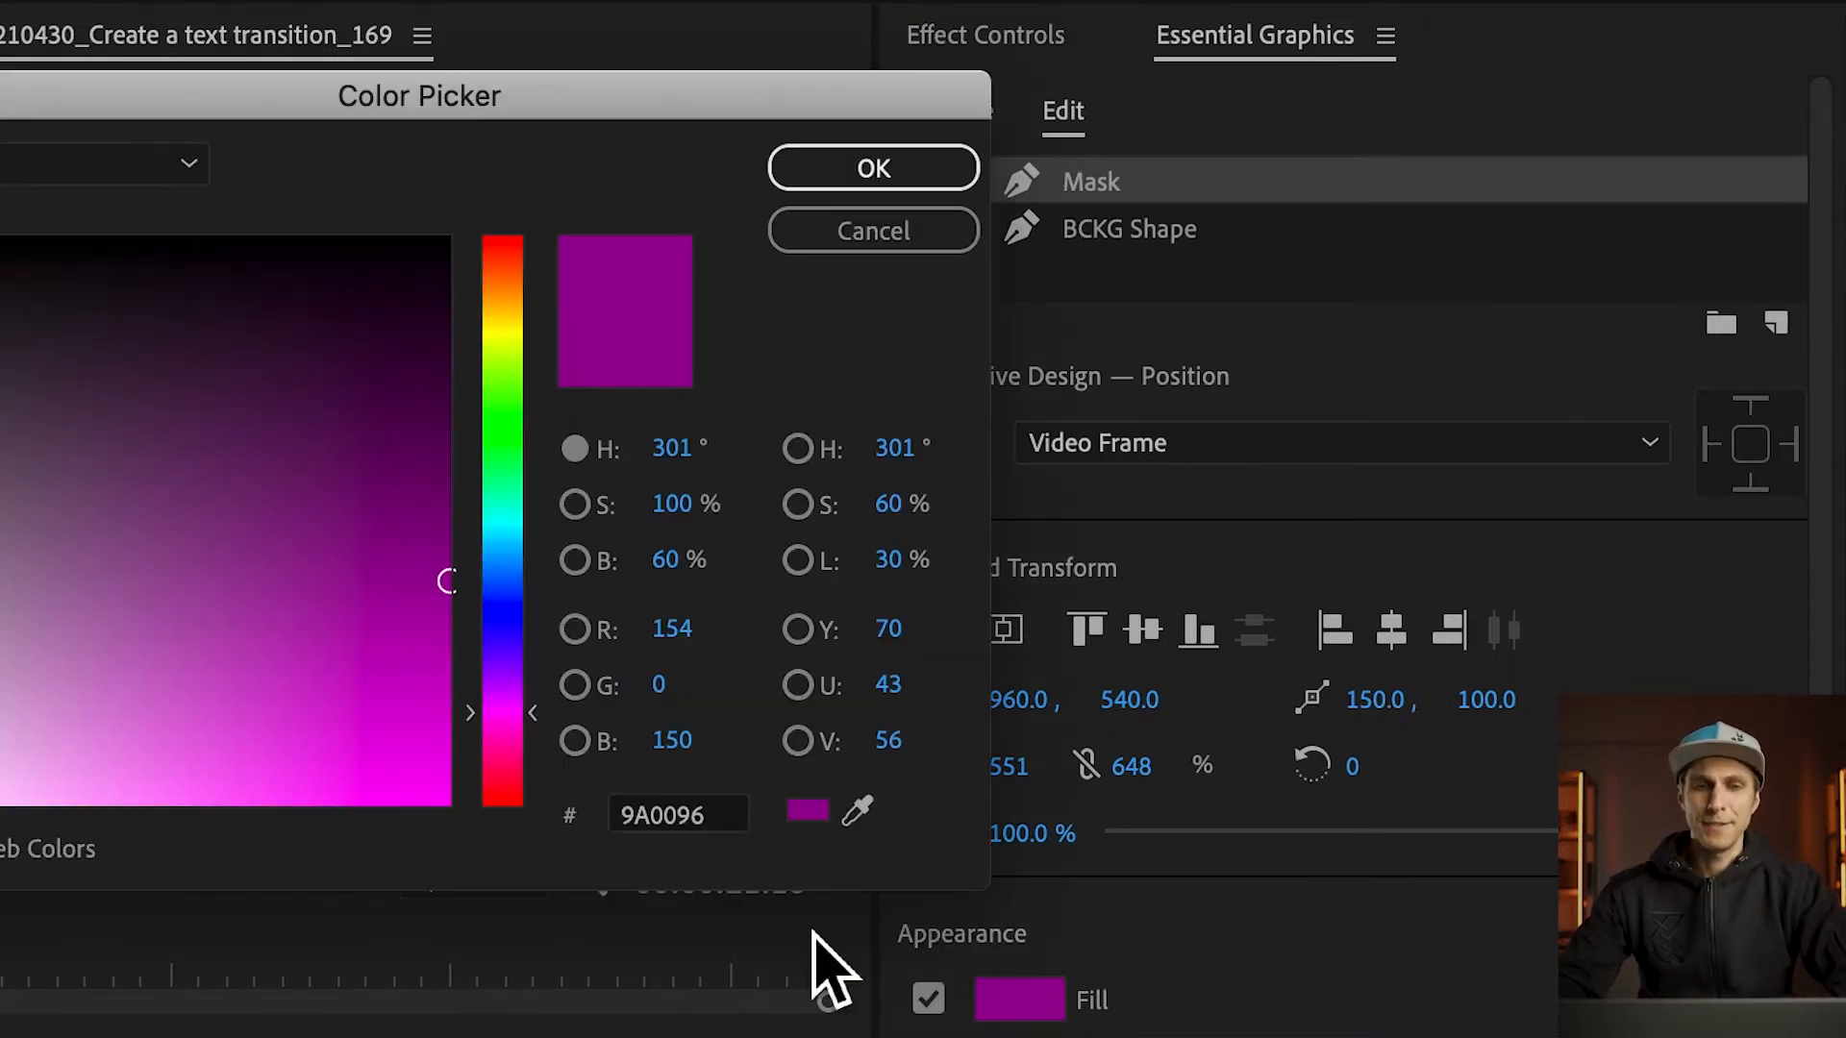
drag(290, 580, 322, 568)
mouse_move(232, 662)
mouse_down()
mouse_move(0, 766)
mouse_move(9, 806)
mouse_up()
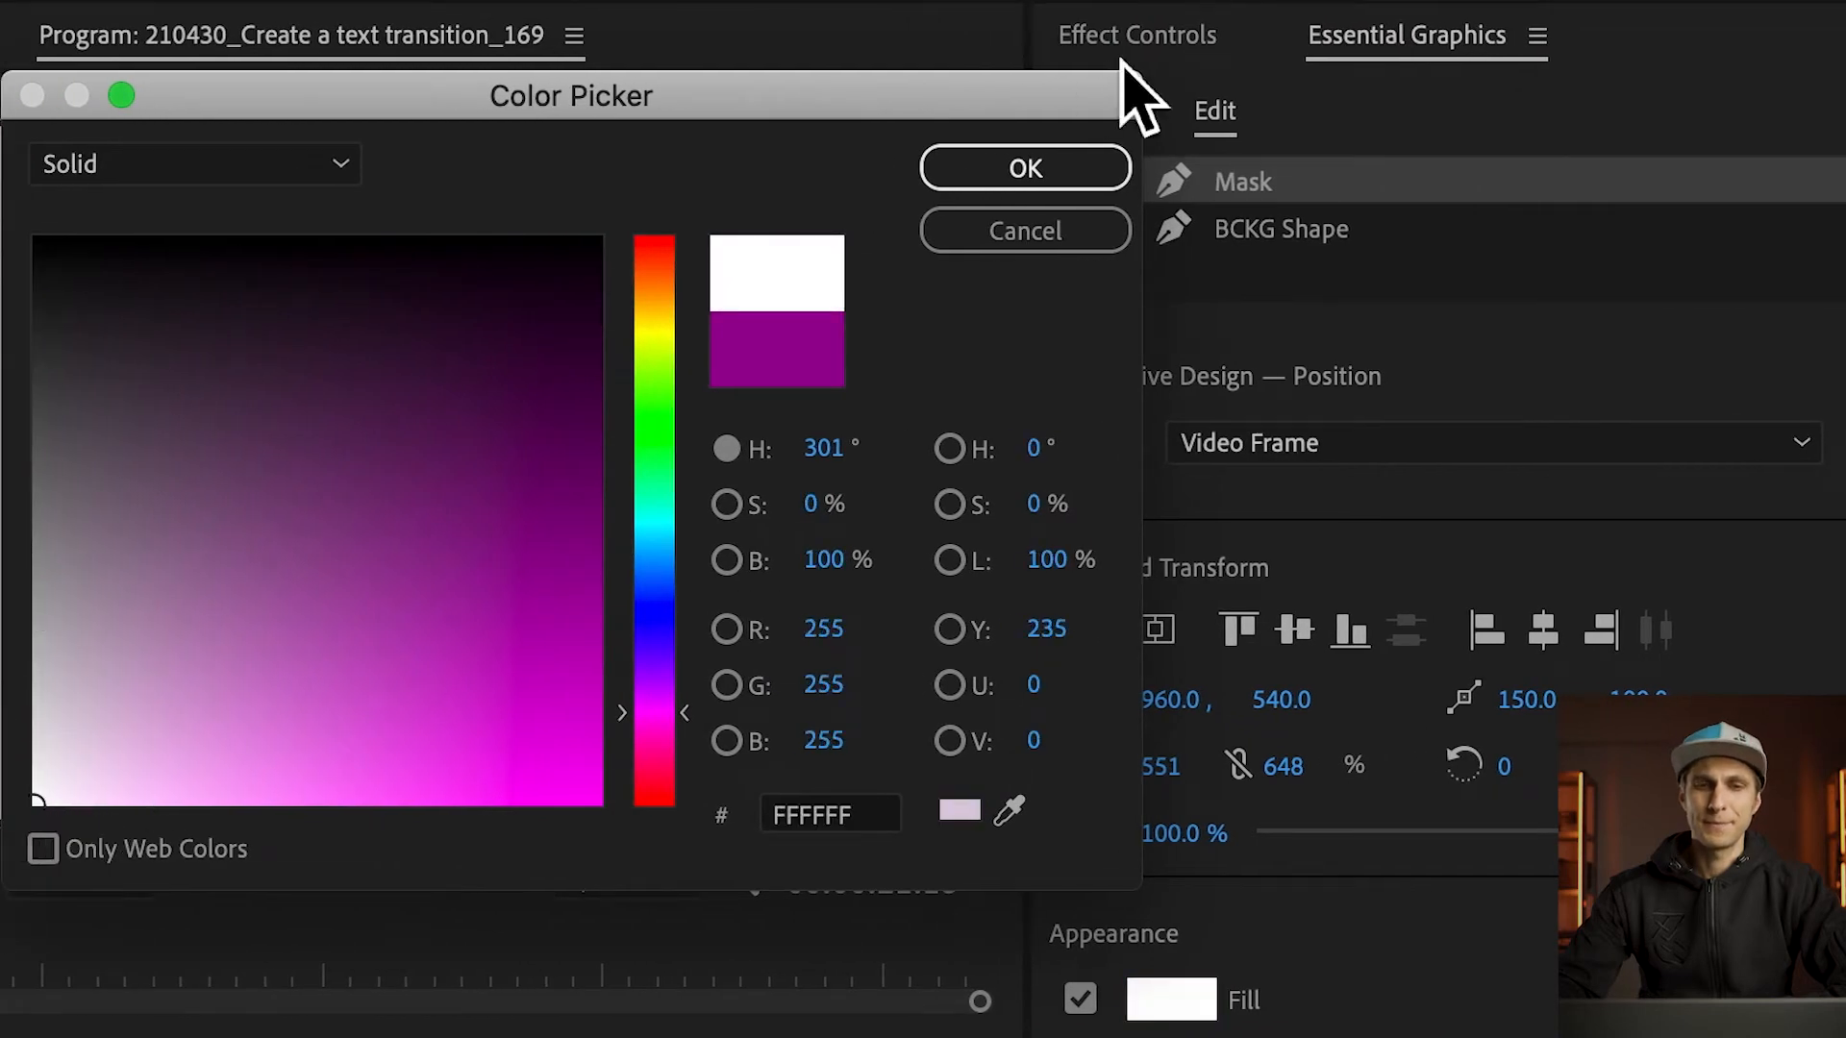
click(1050, 174)
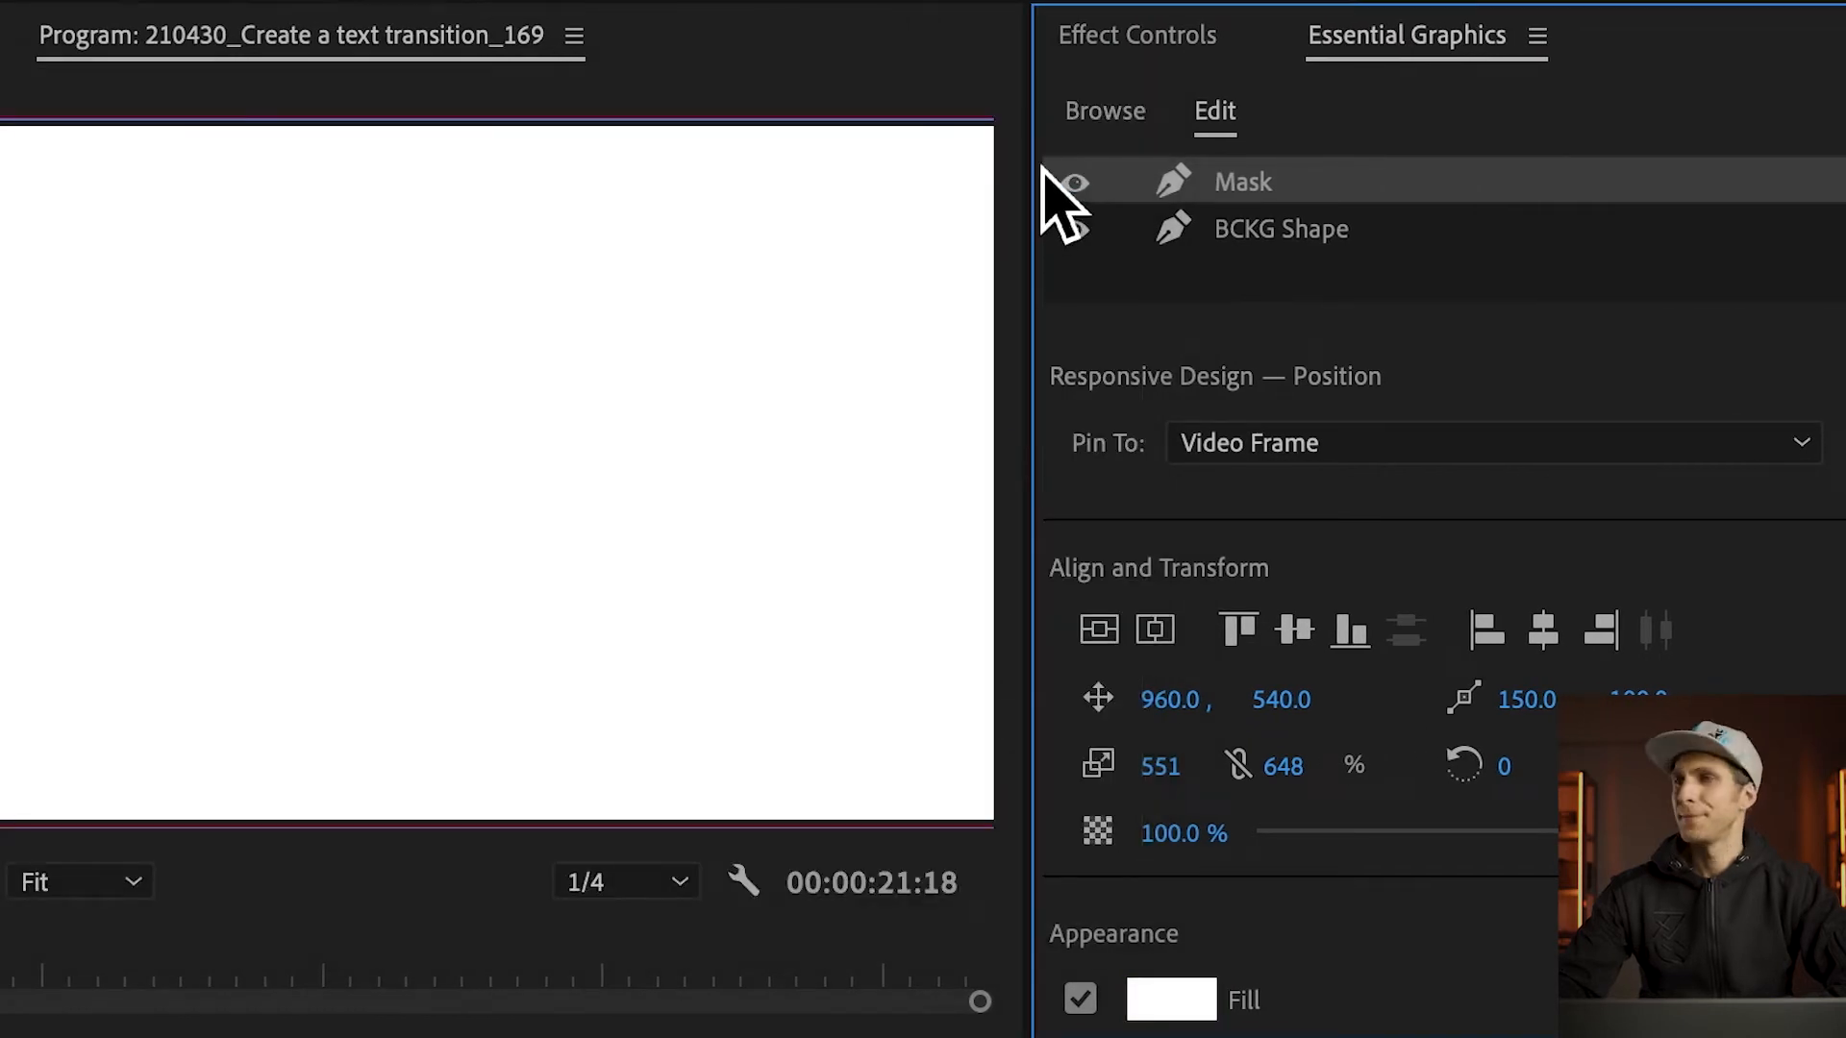
Turn on horizontal scale animation for the Mask shape with a first keyframe at 00:00:00:00, keeping the effect settings of BCKG Shape collapsed.
click(1179, 55)
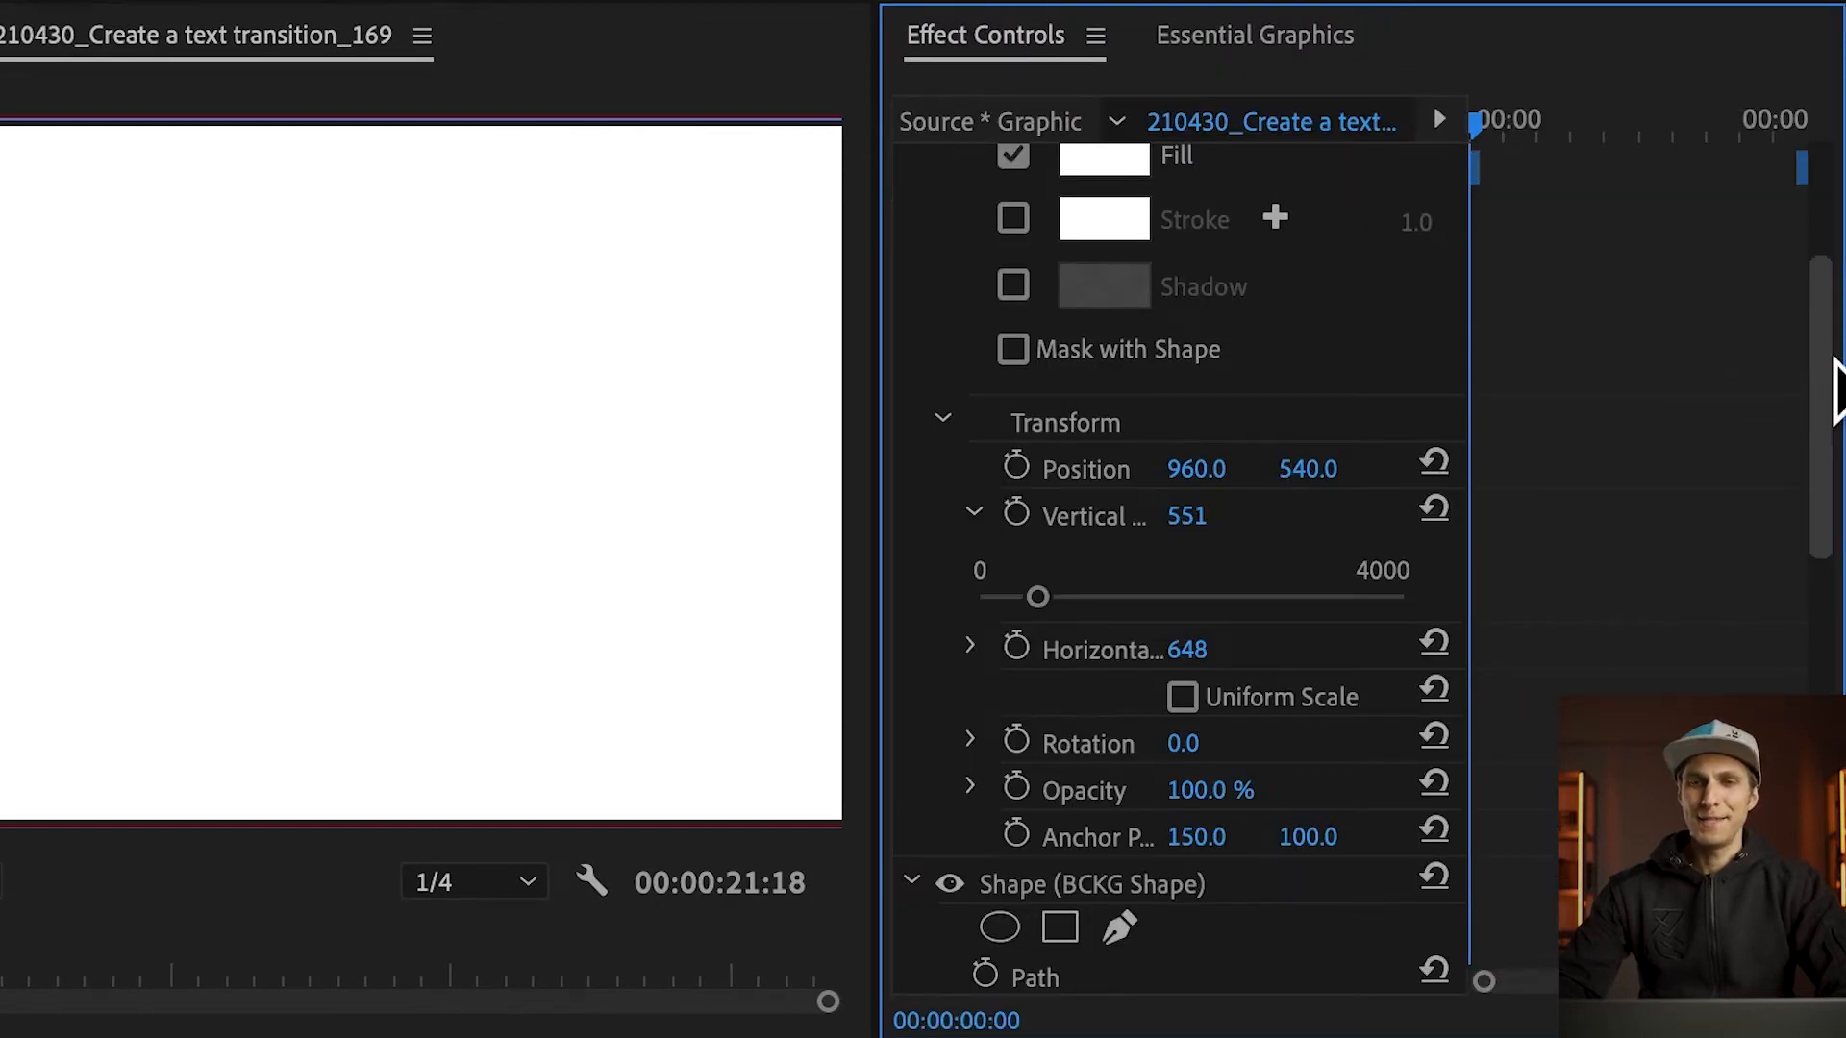
drag(1831, 391, 1807, 245)
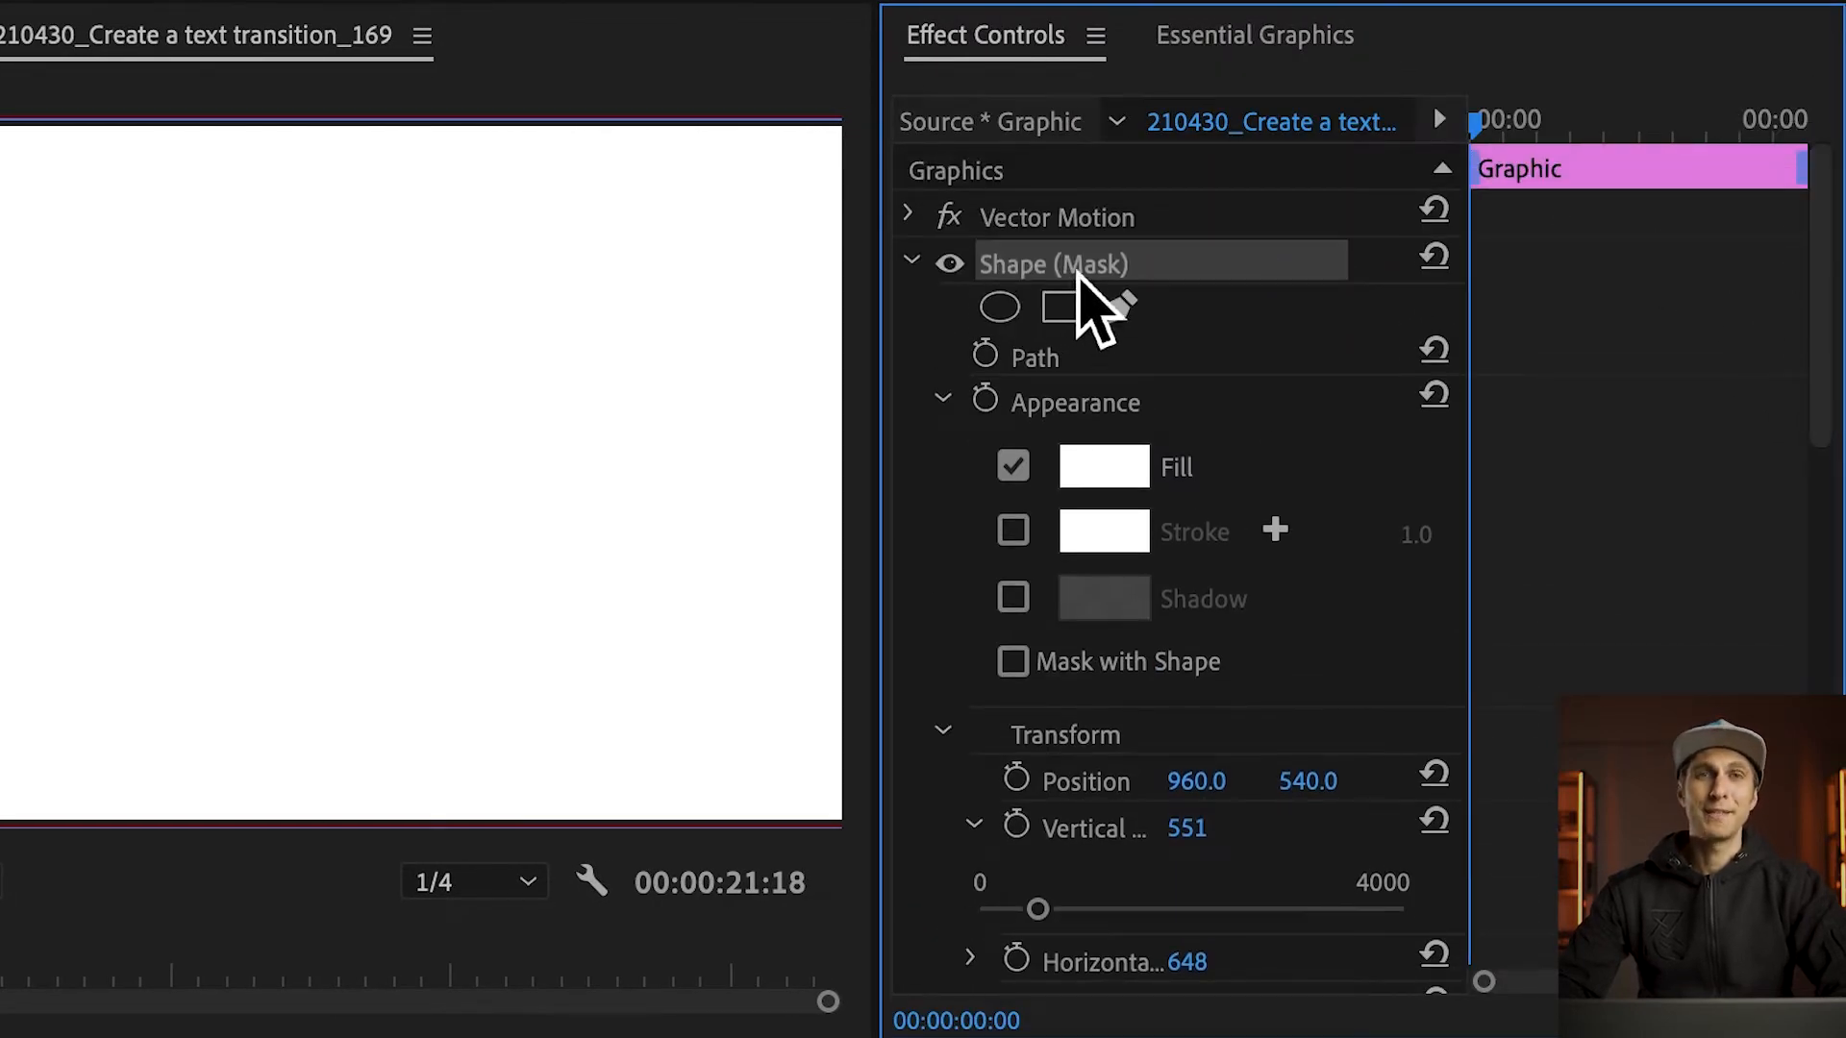
click(914, 265)
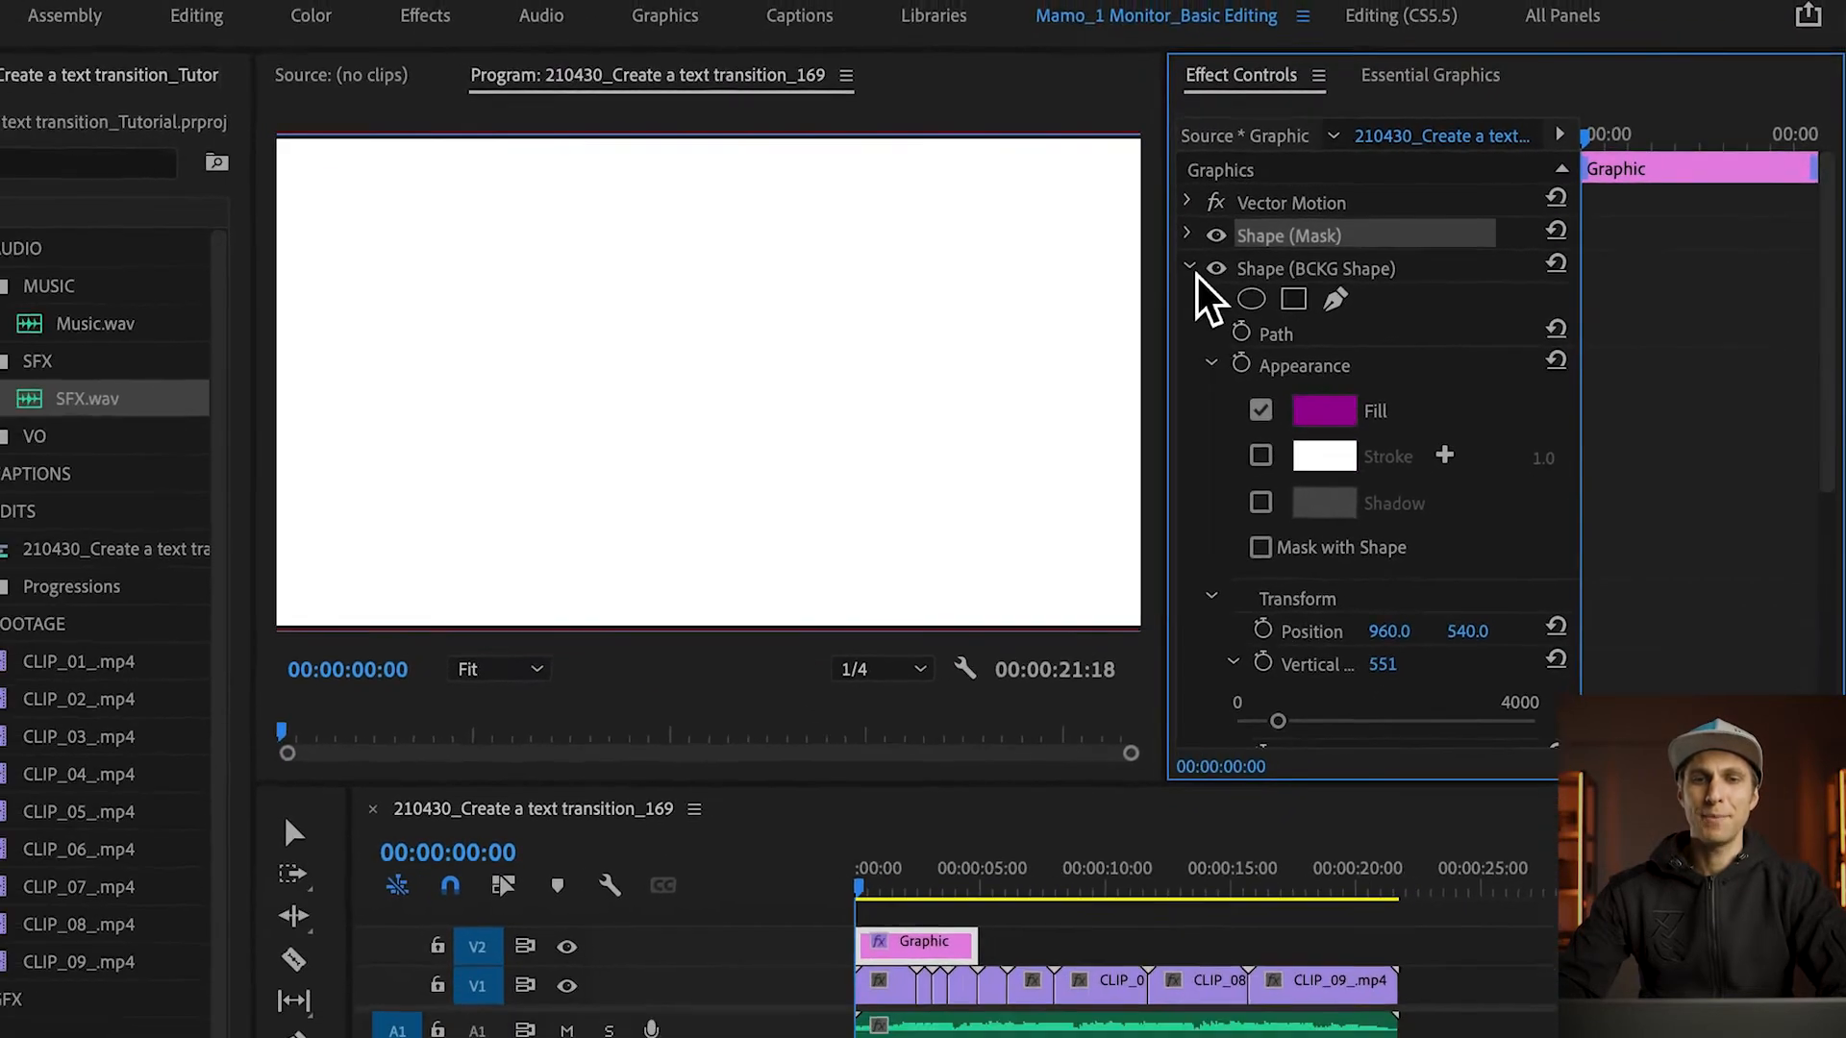
click(1241, 262)
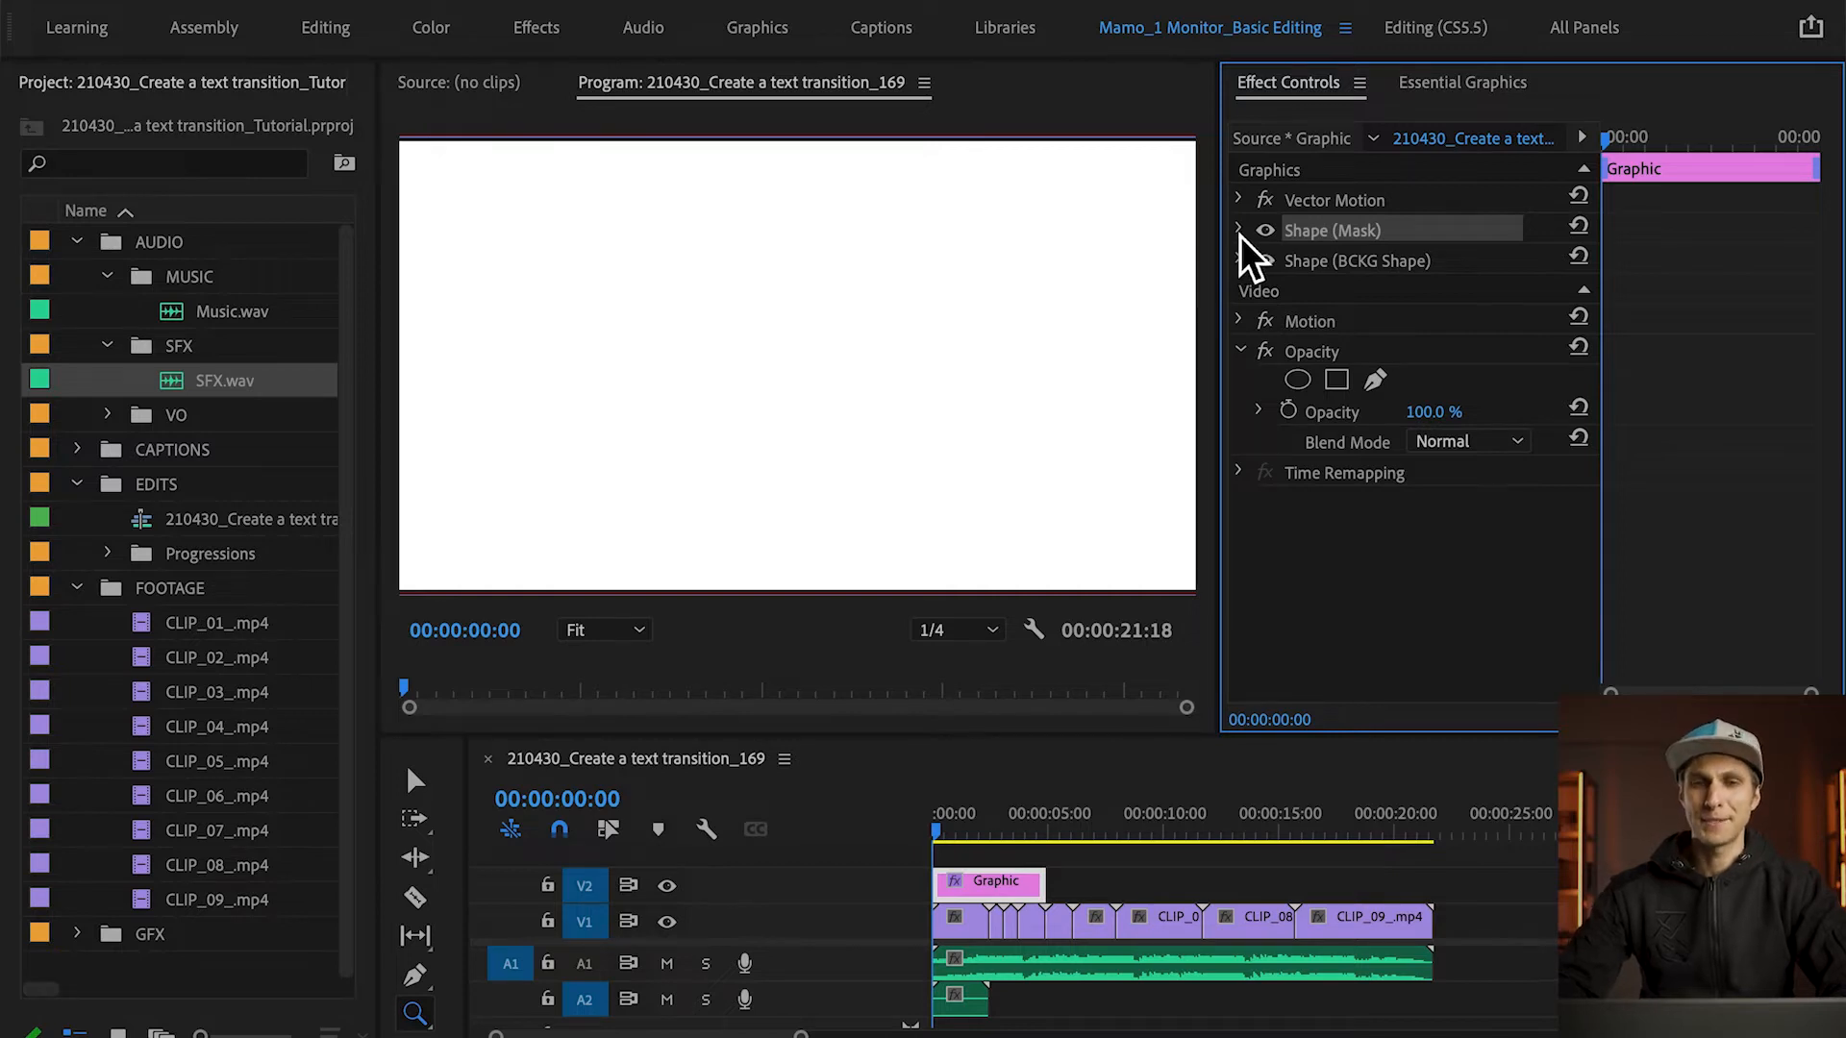
click(1240, 233)
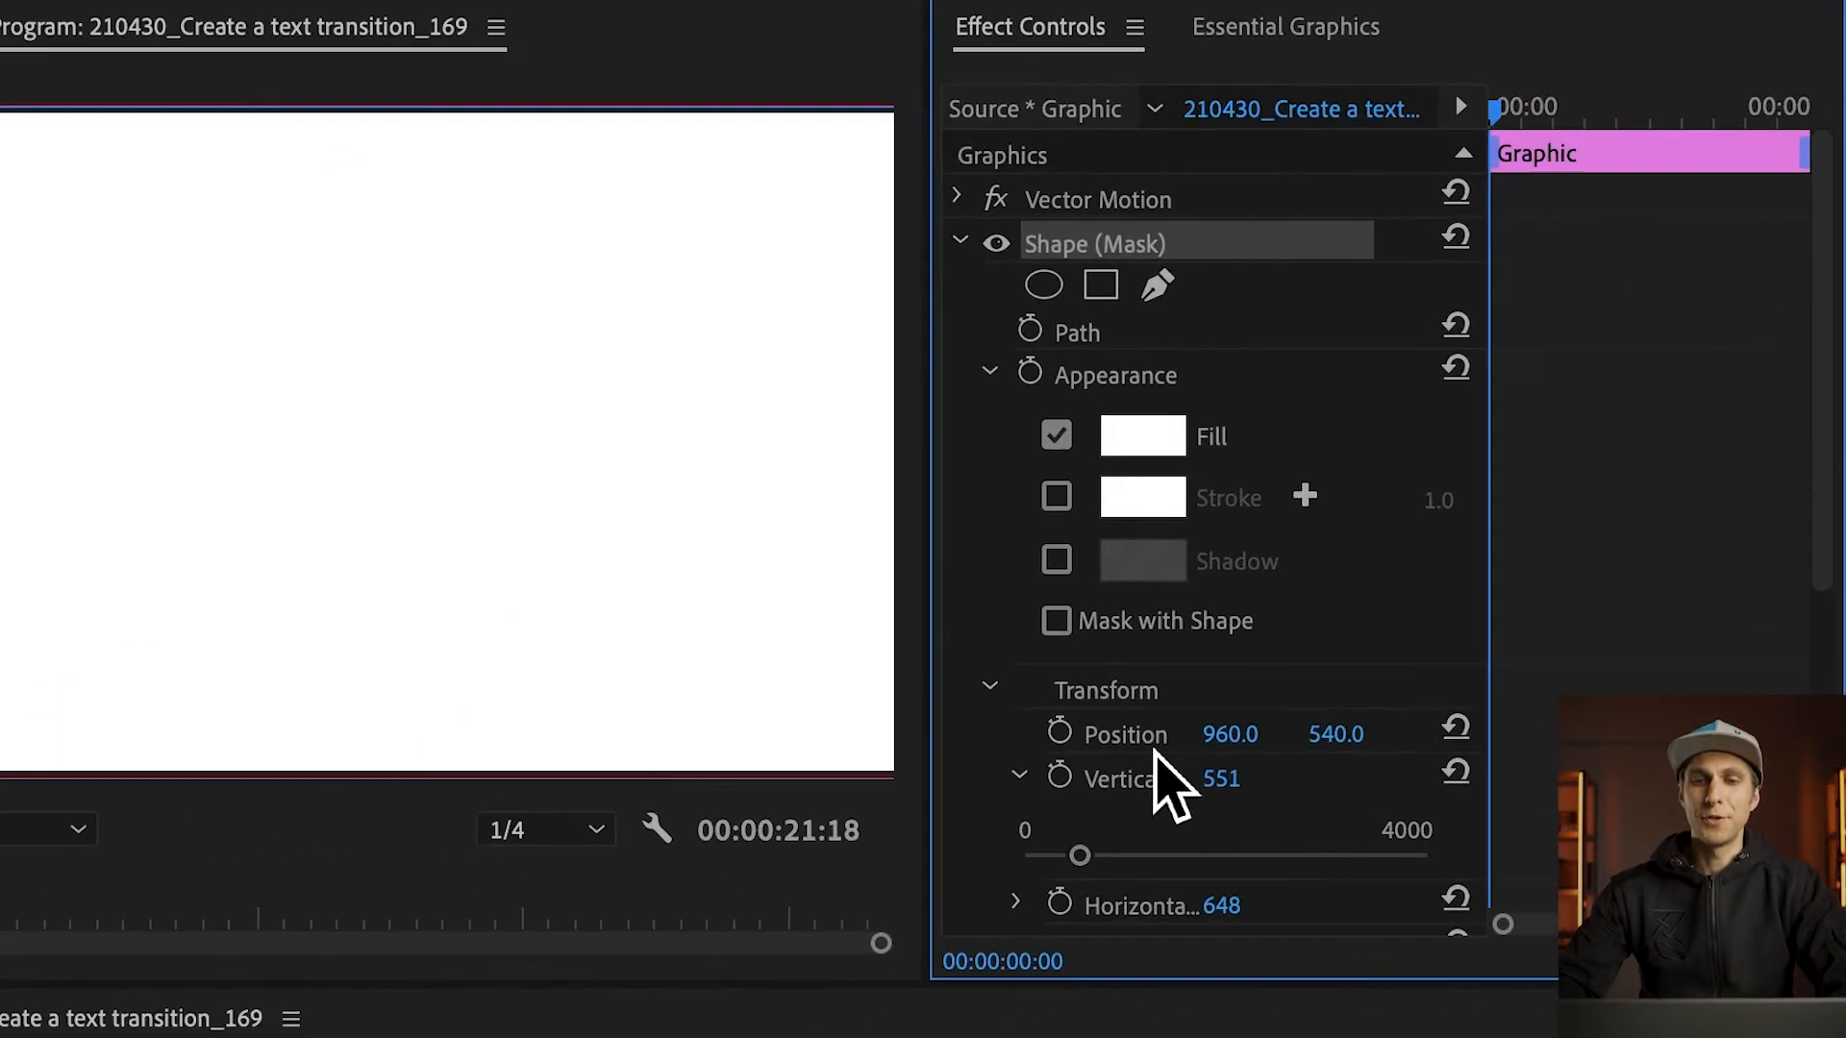
drag(1819, 487, 1790, 639)
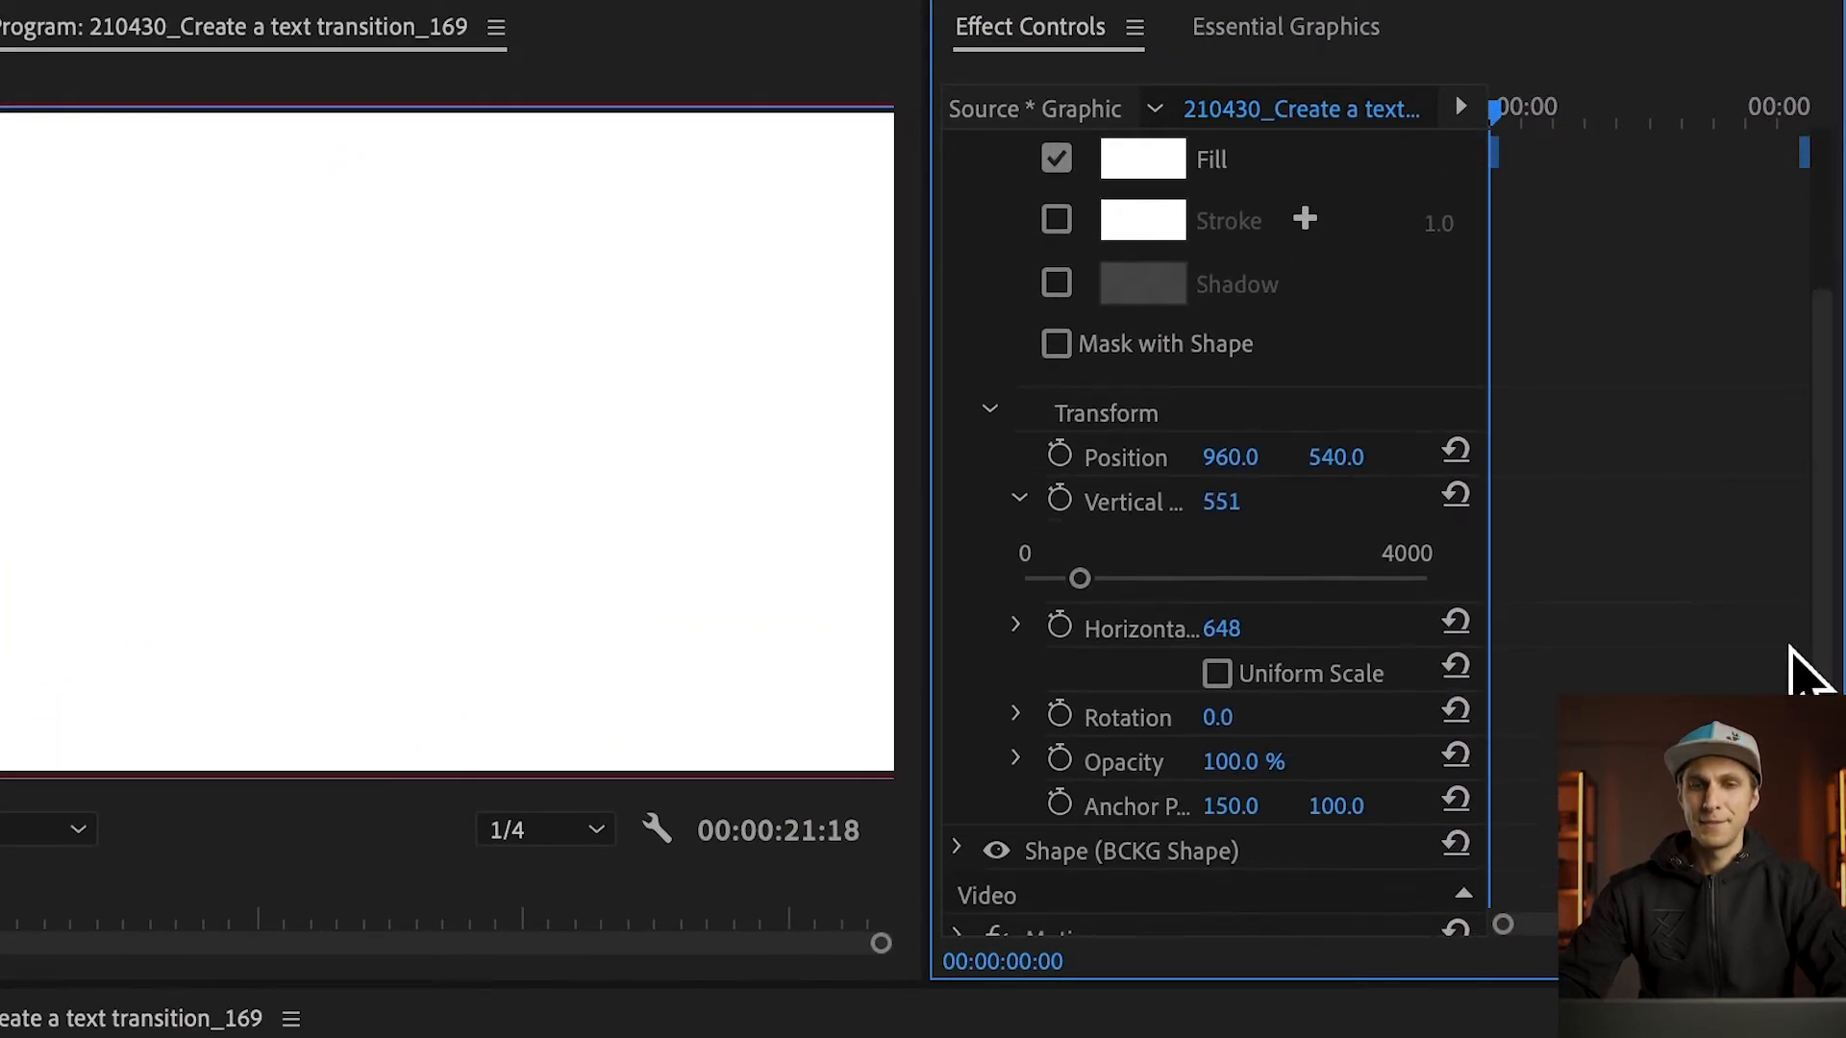
click(1062, 630)
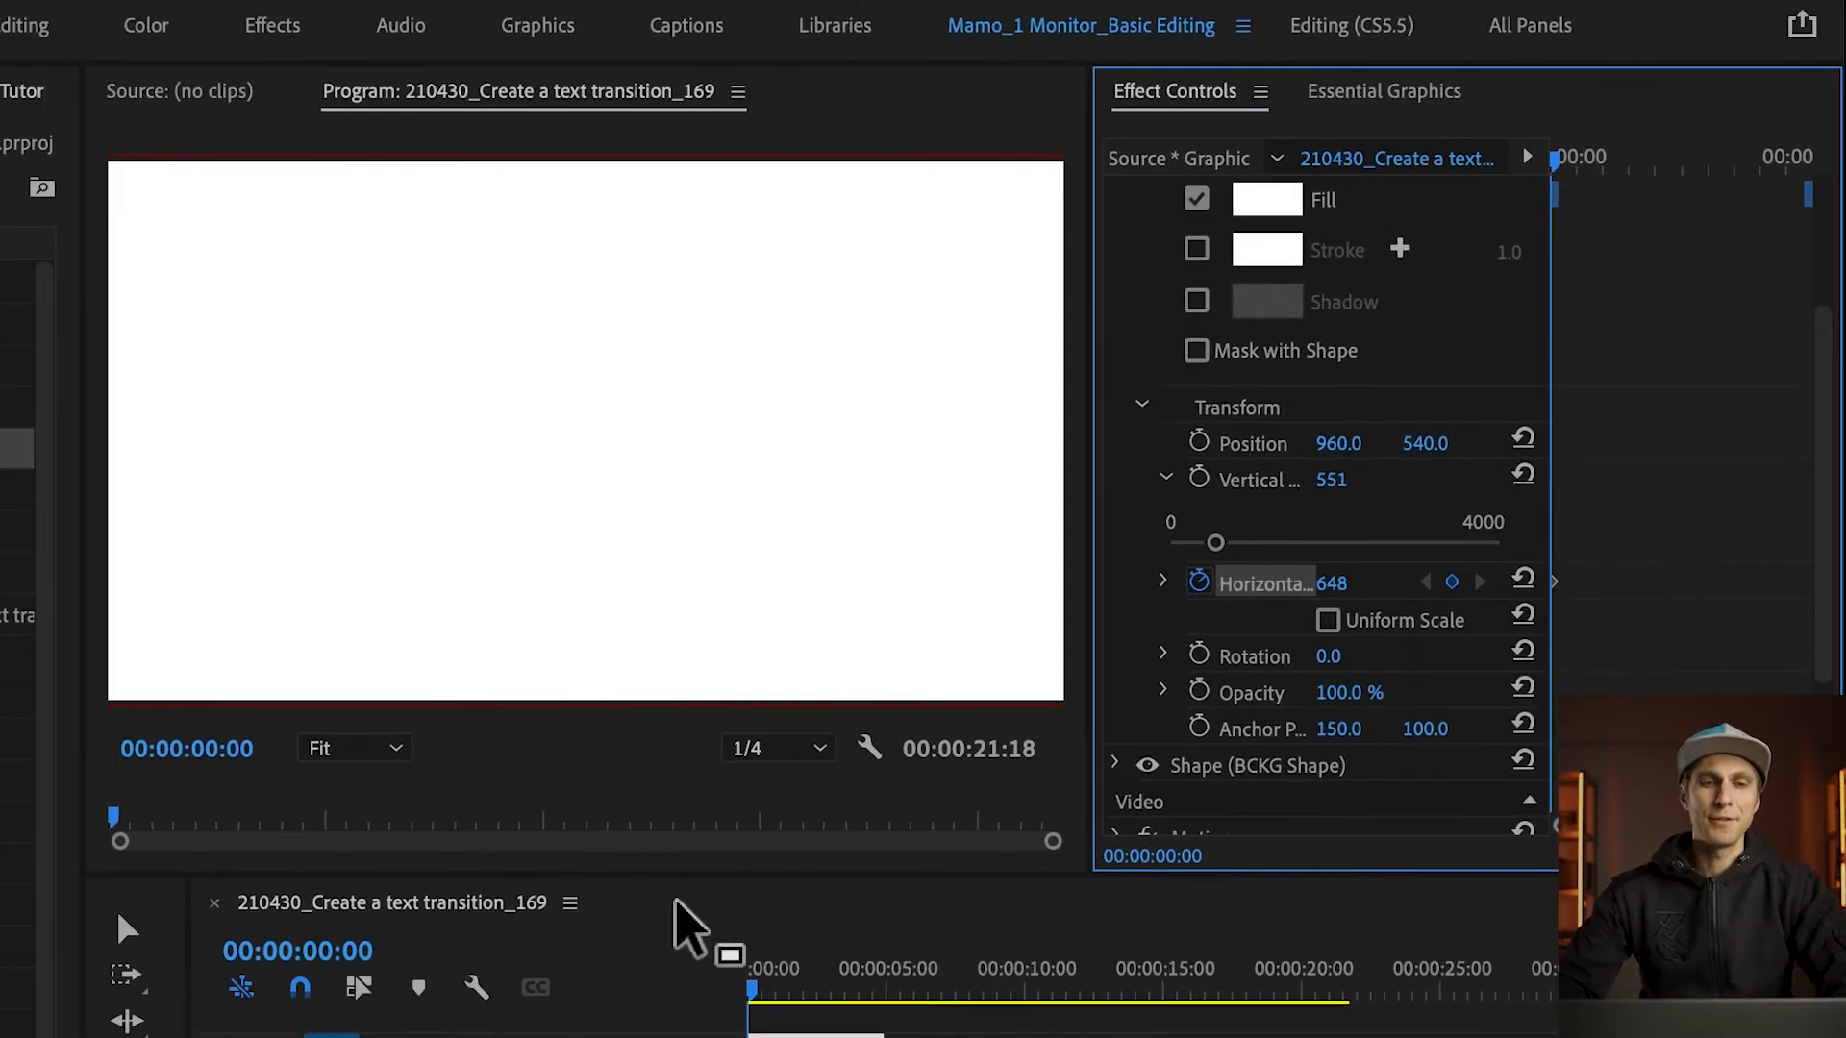
Add a second horizontal scale keyframe to the Mask shape at 00:00:00:14 and set its value to 0.
click(332, 953)
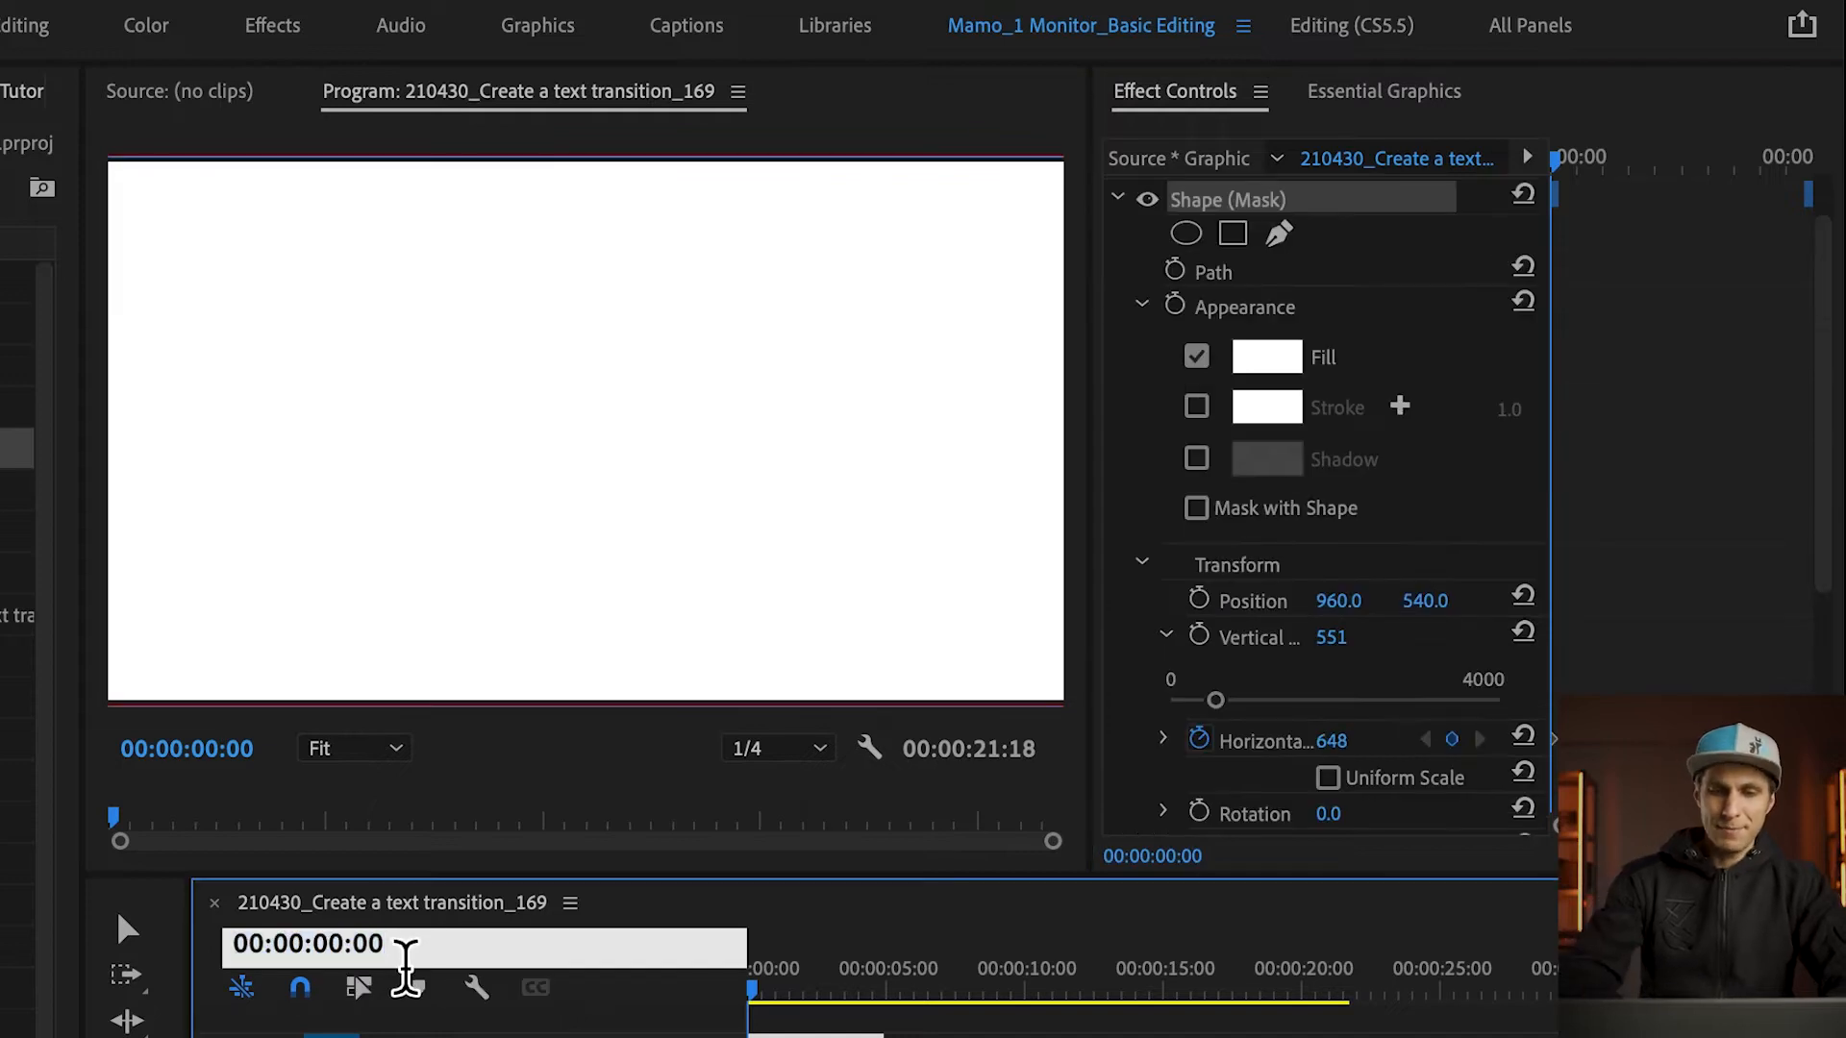
key(BackSpace)
key(BackSpace)
text(14)
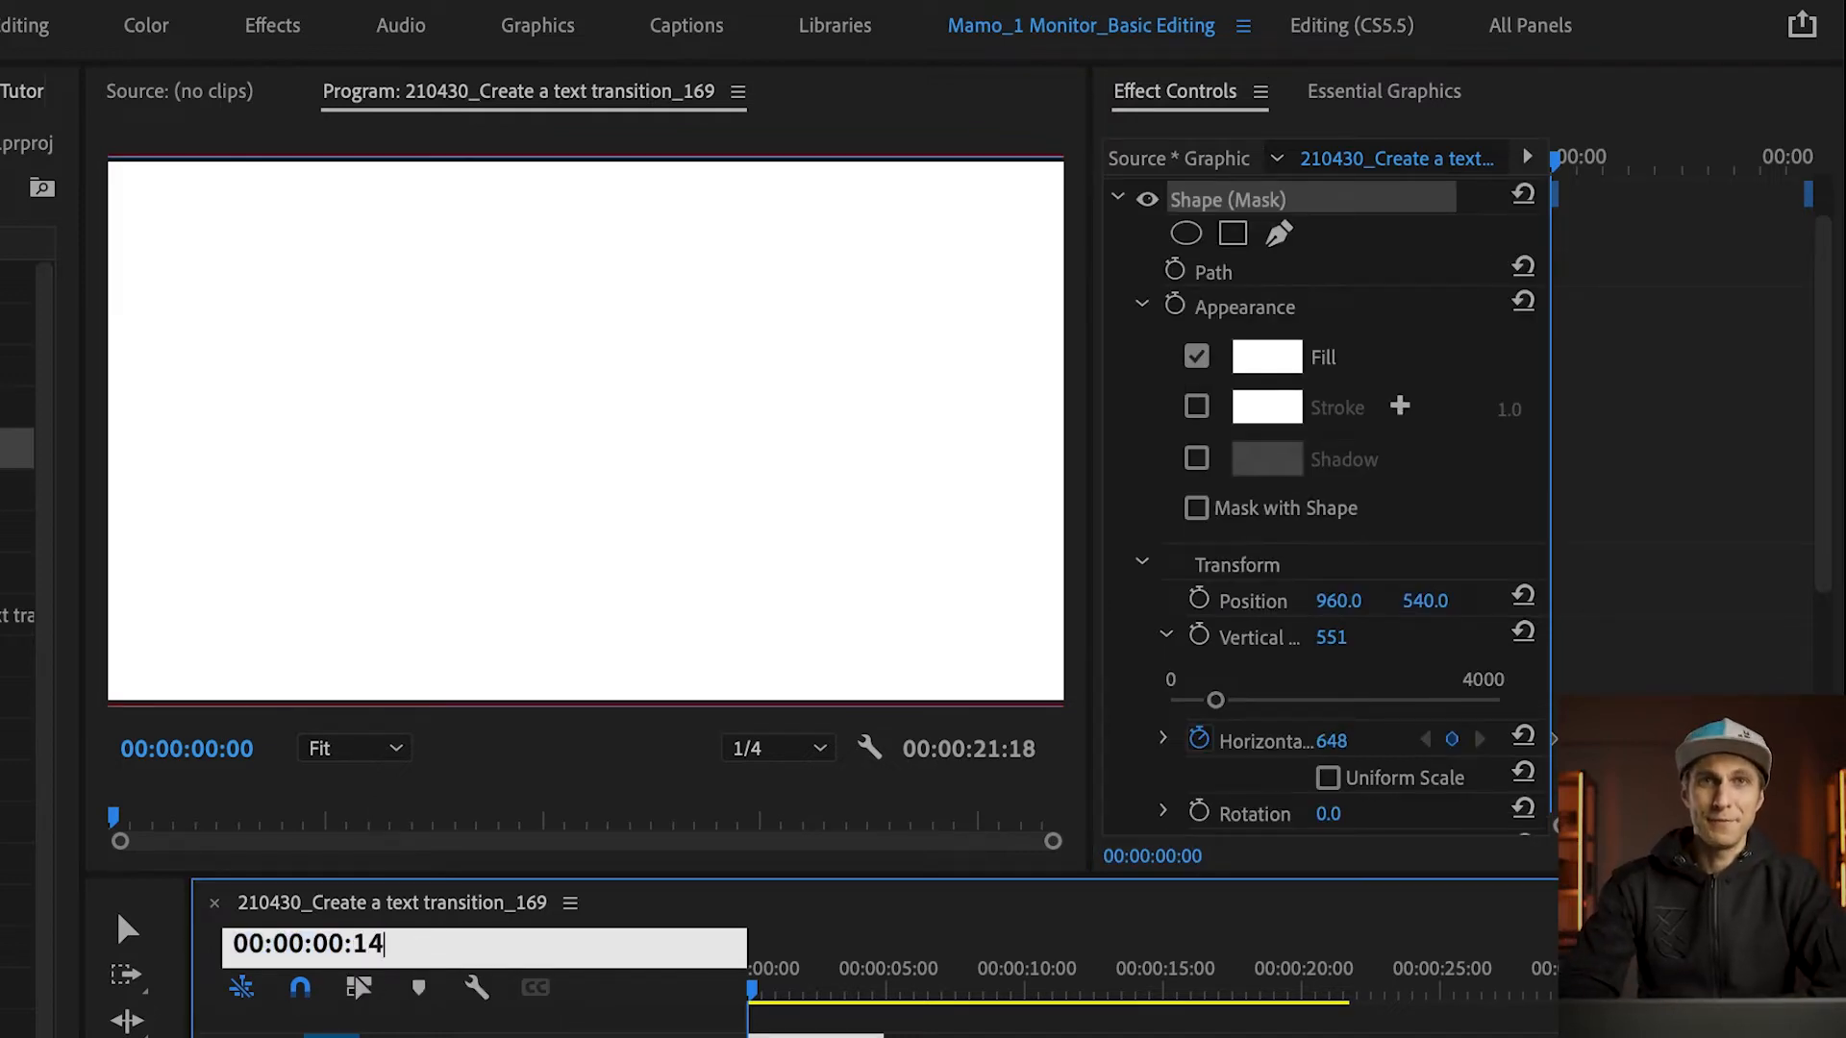
key(Return)
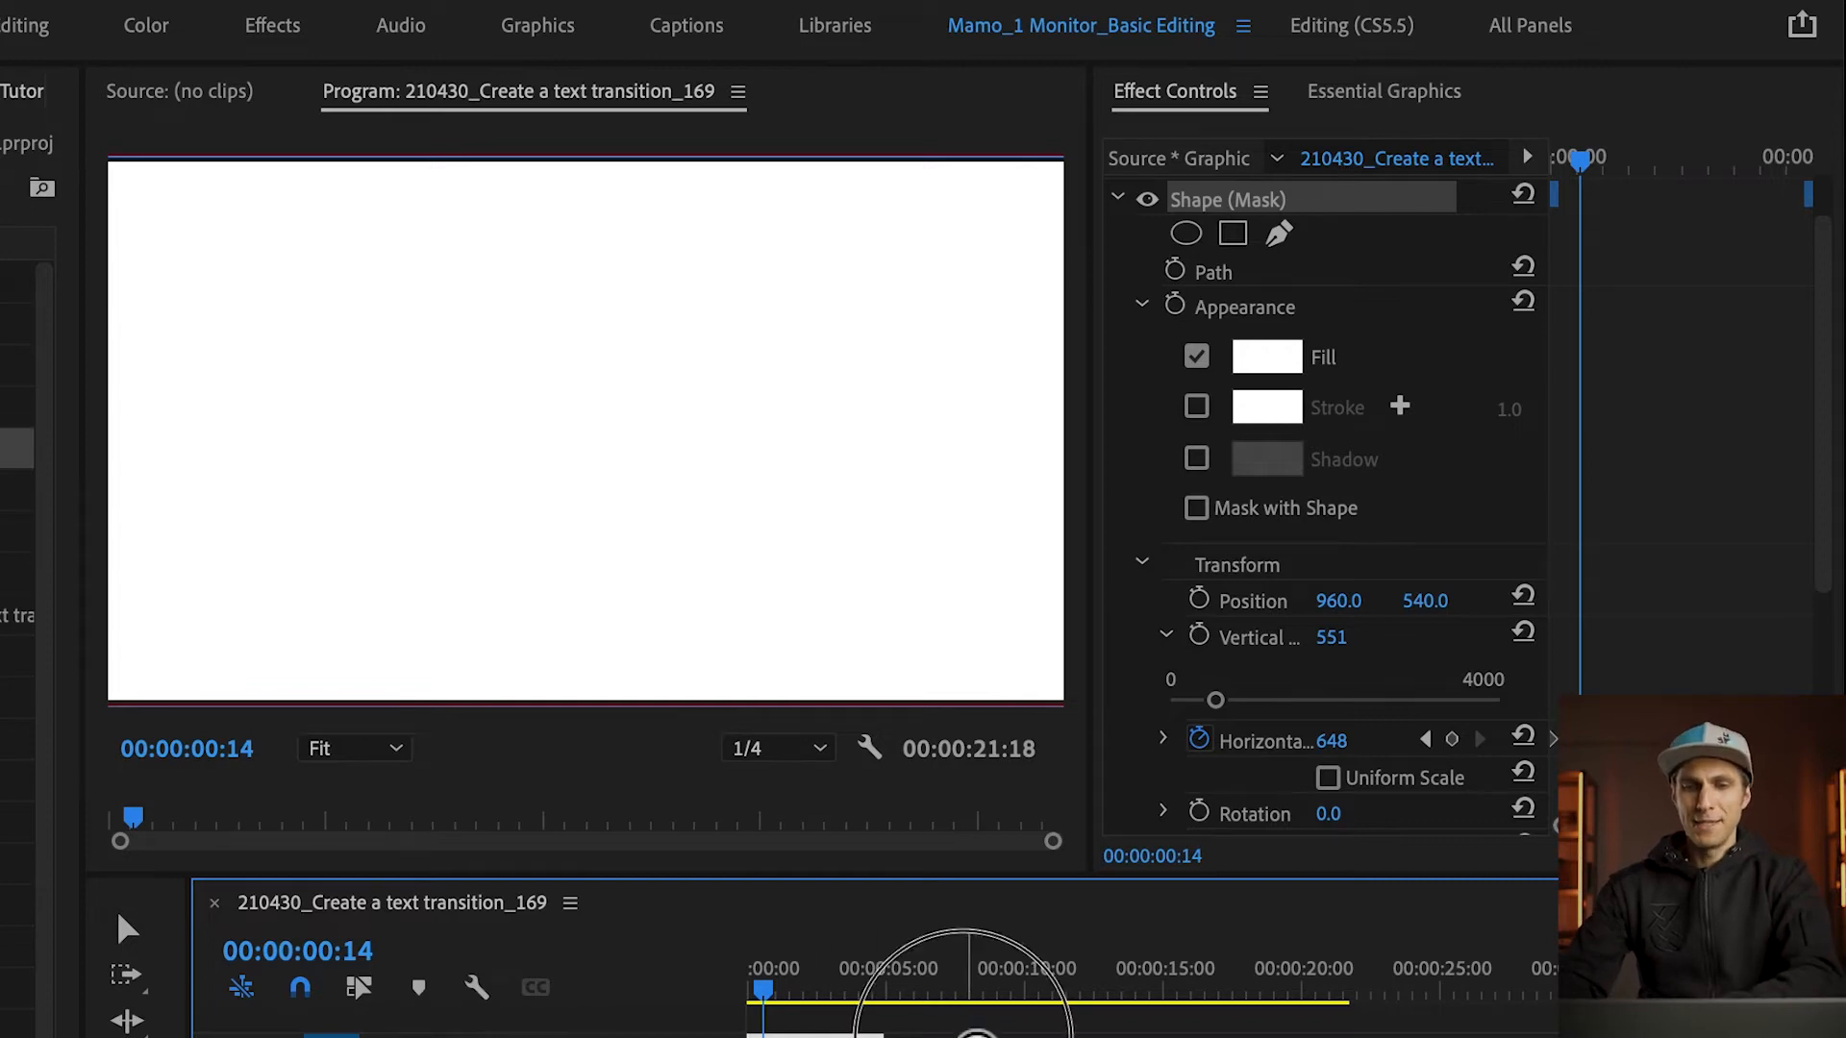
scroll(966, 1020, up, 3)
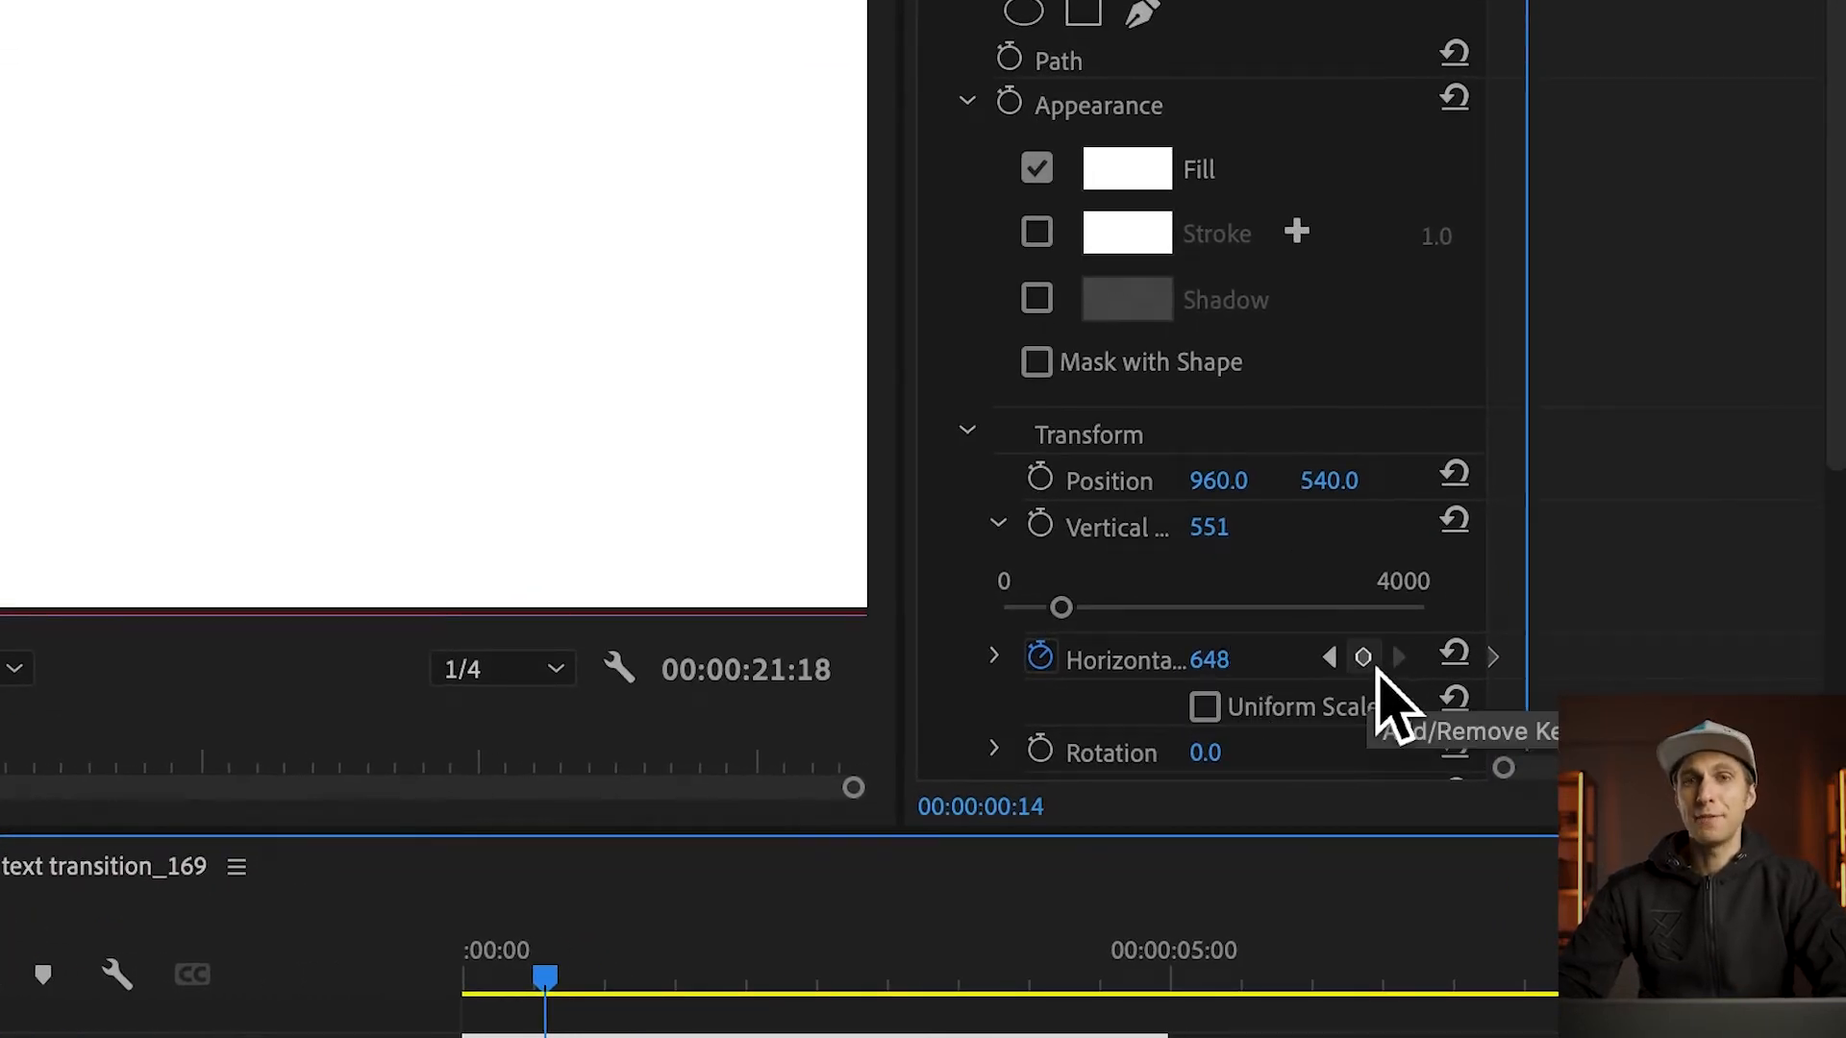
click(1365, 661)
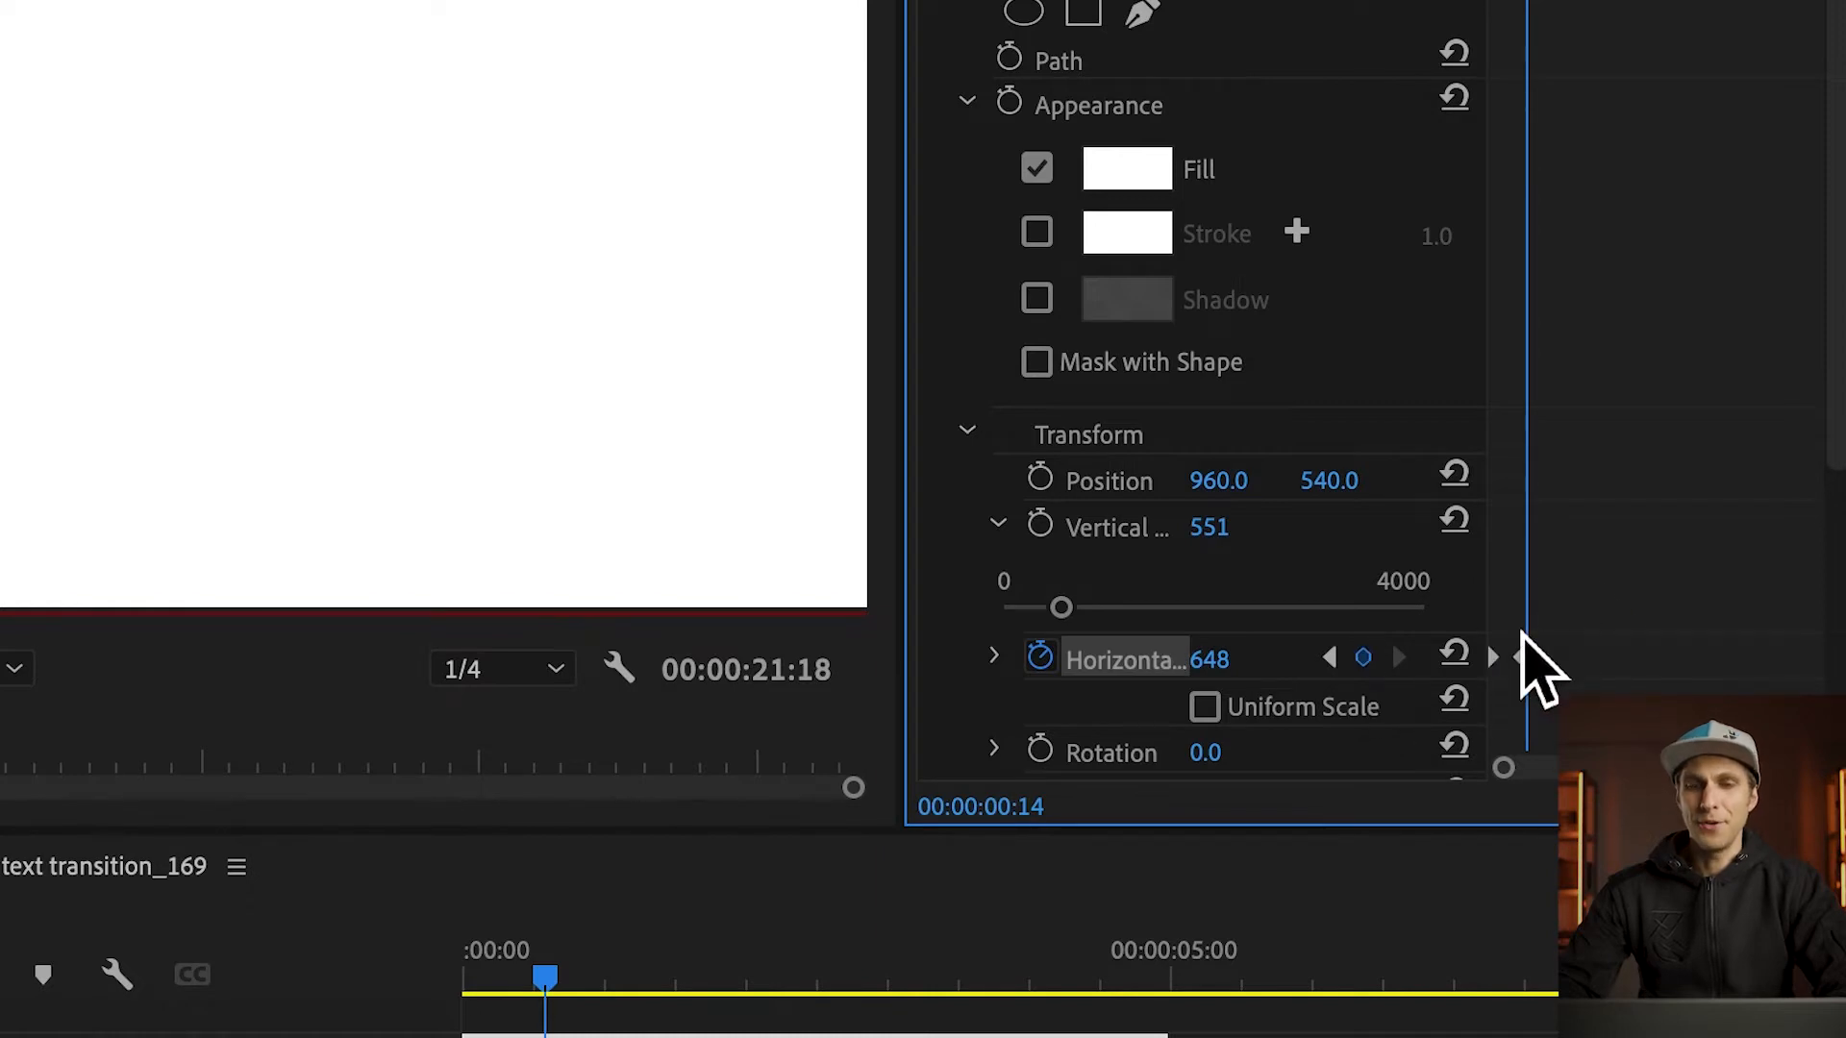
click(1214, 660)
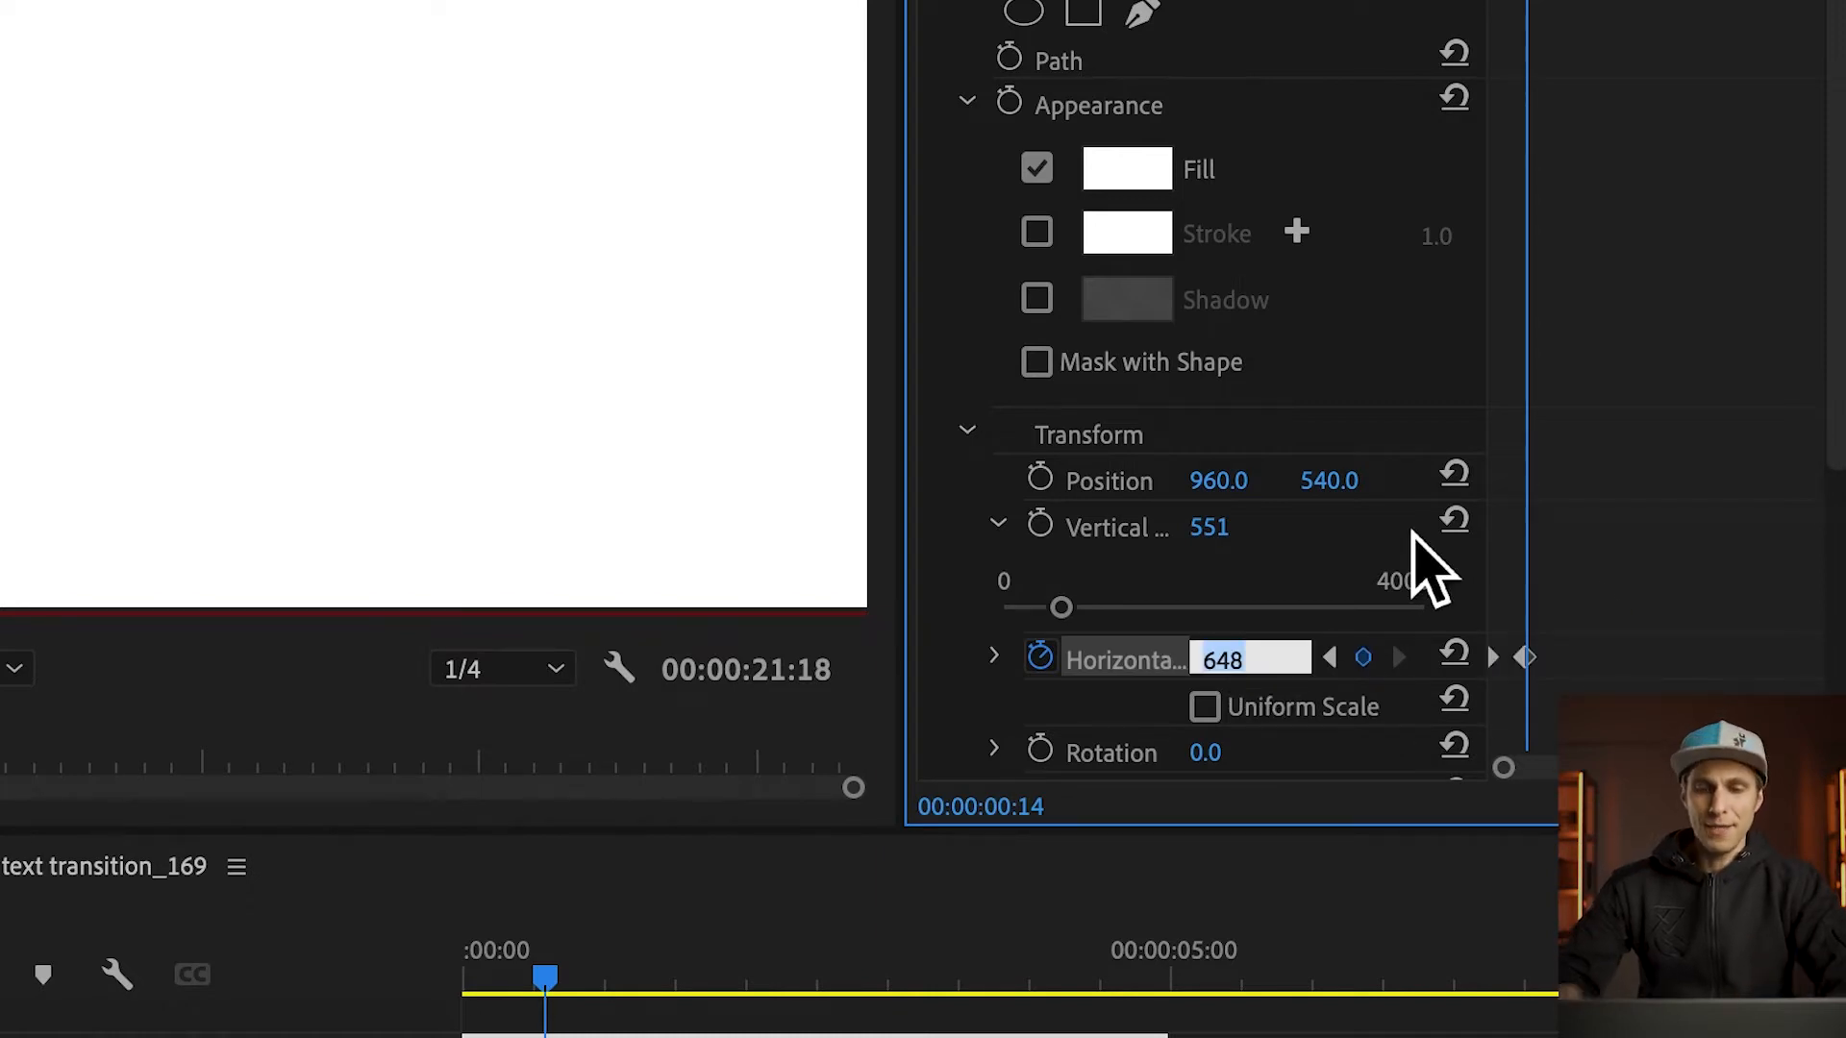
text(0)
key(Return)
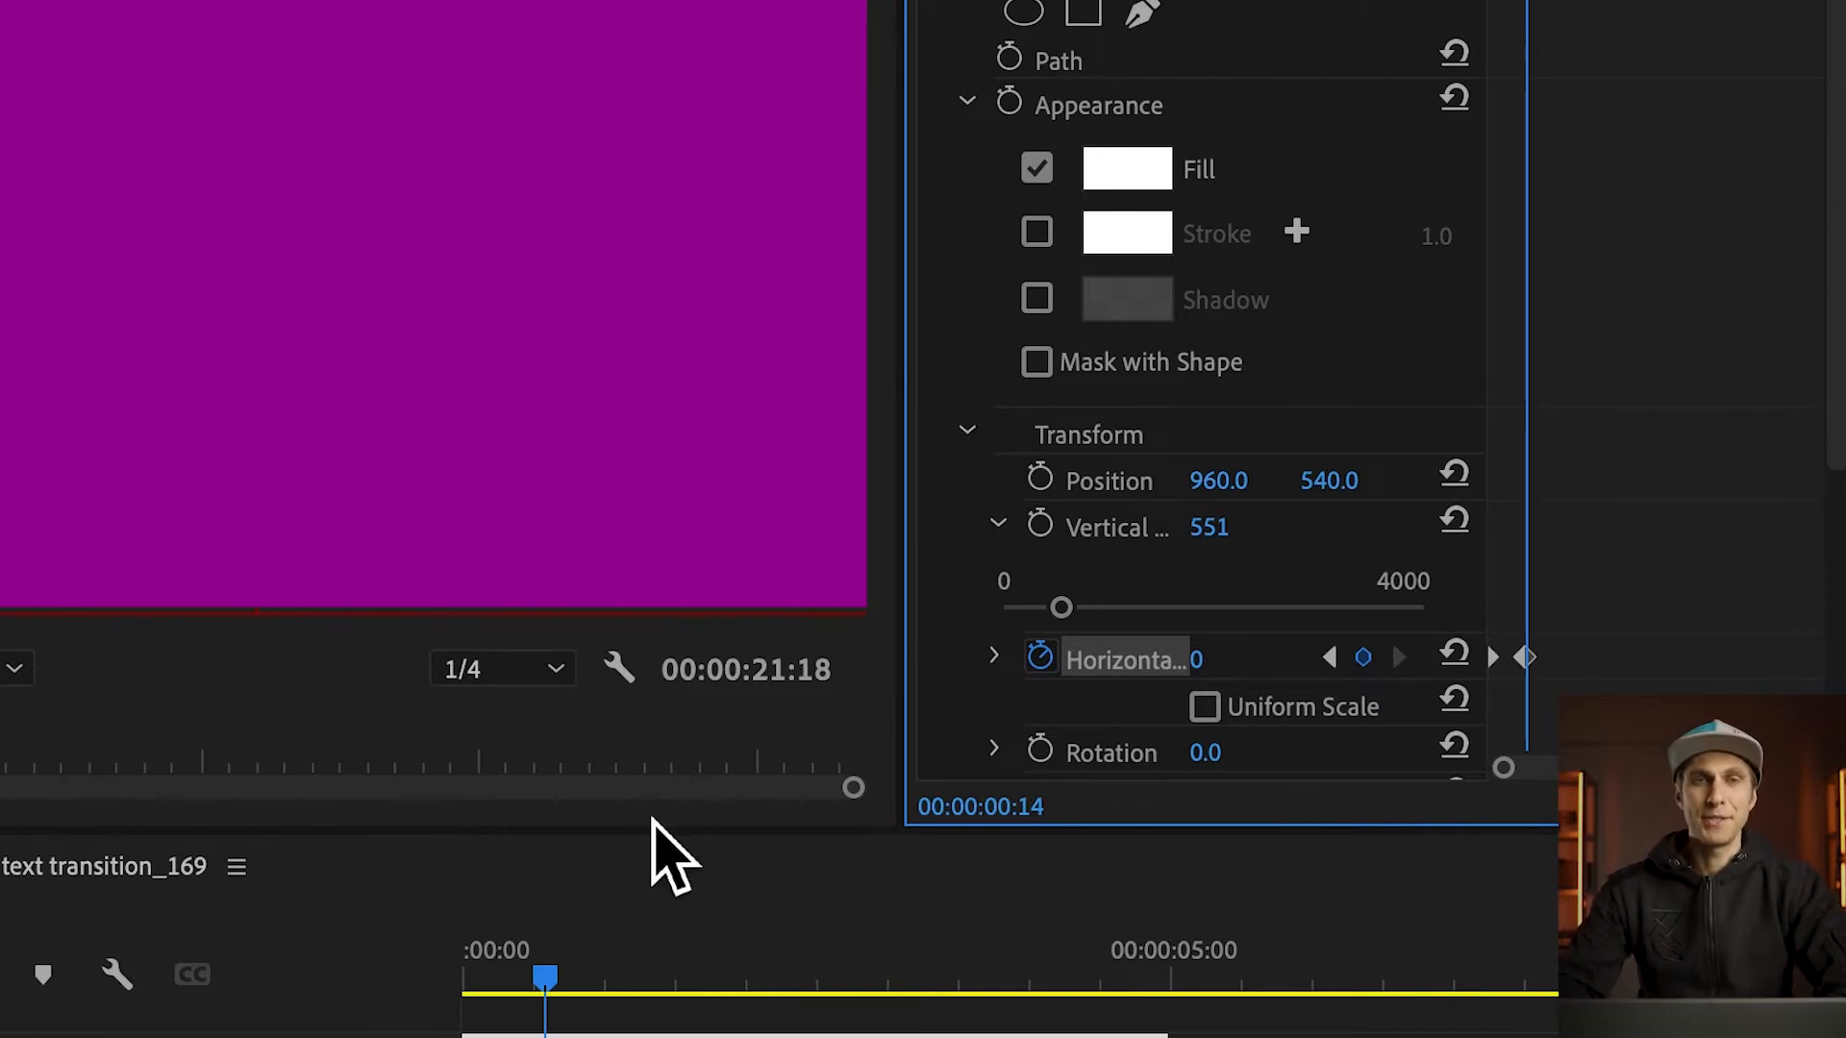
Return to the start of the sequence and make the Mask layer an inverted mask using Mask with Shape and Invert.
click(545, 981)
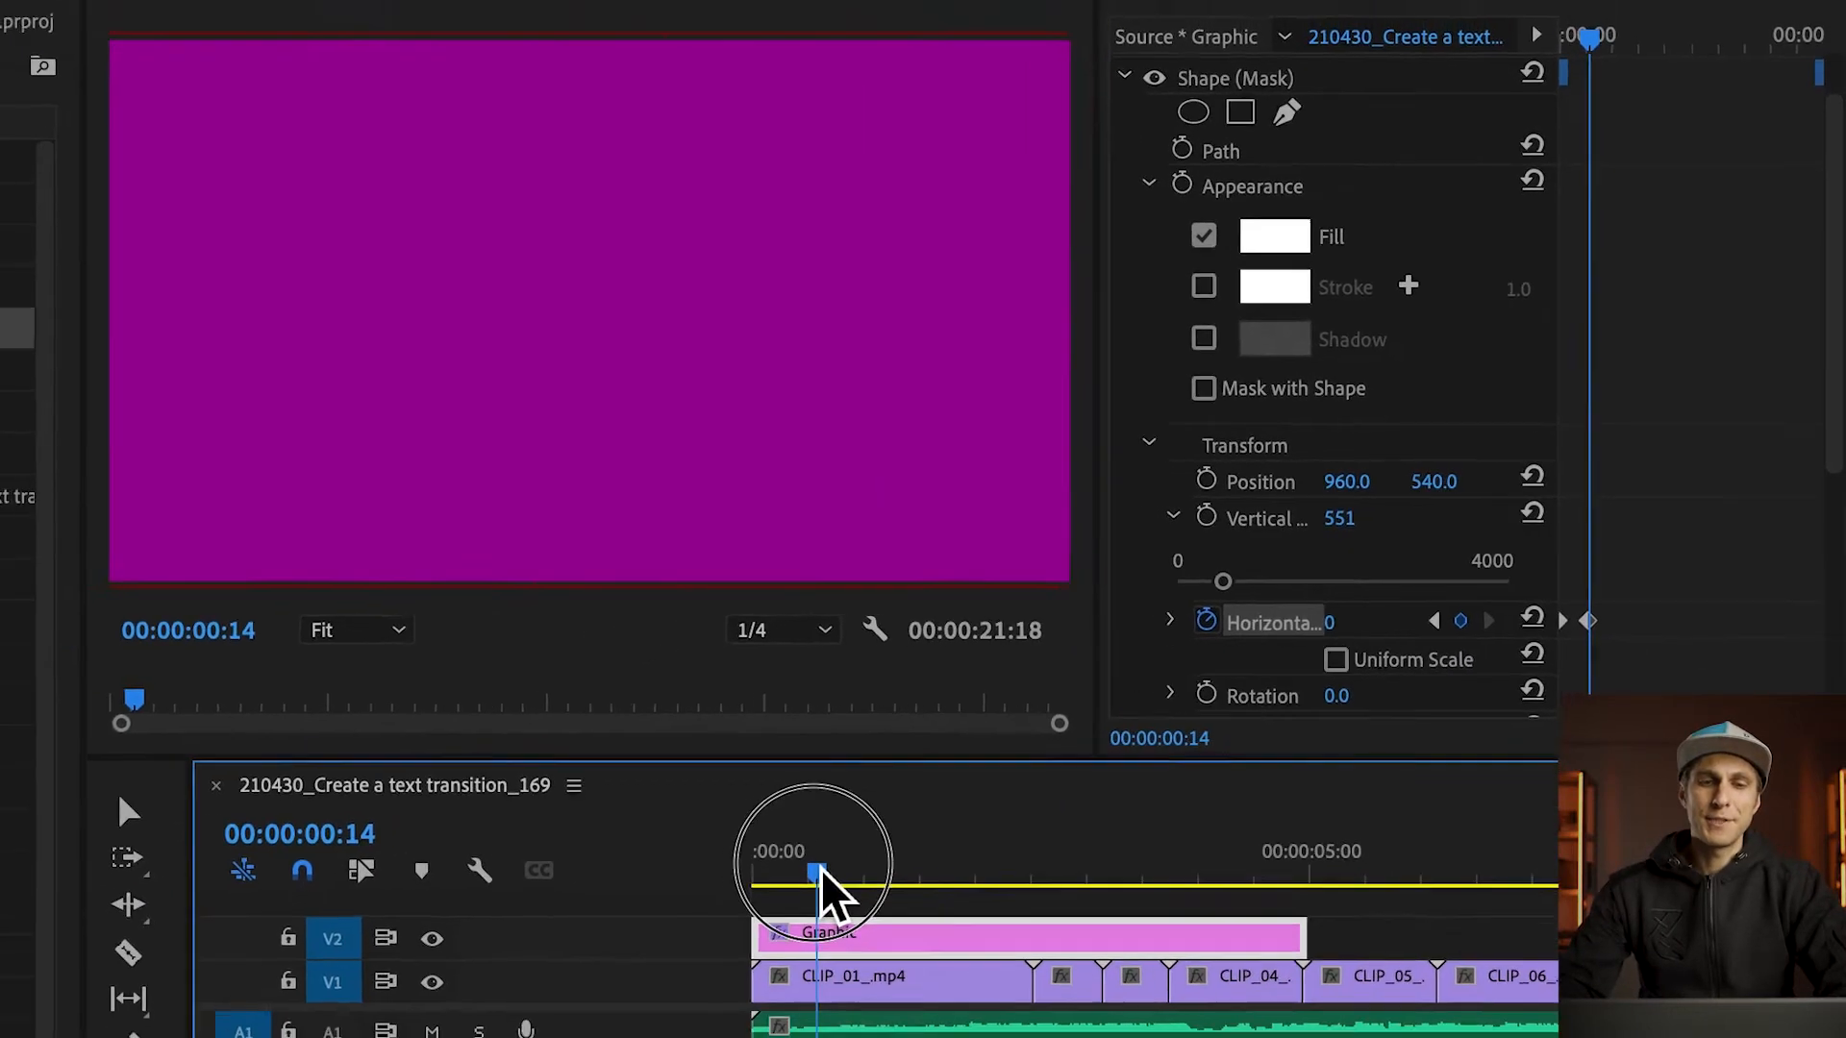
drag(821, 869, 648, 882)
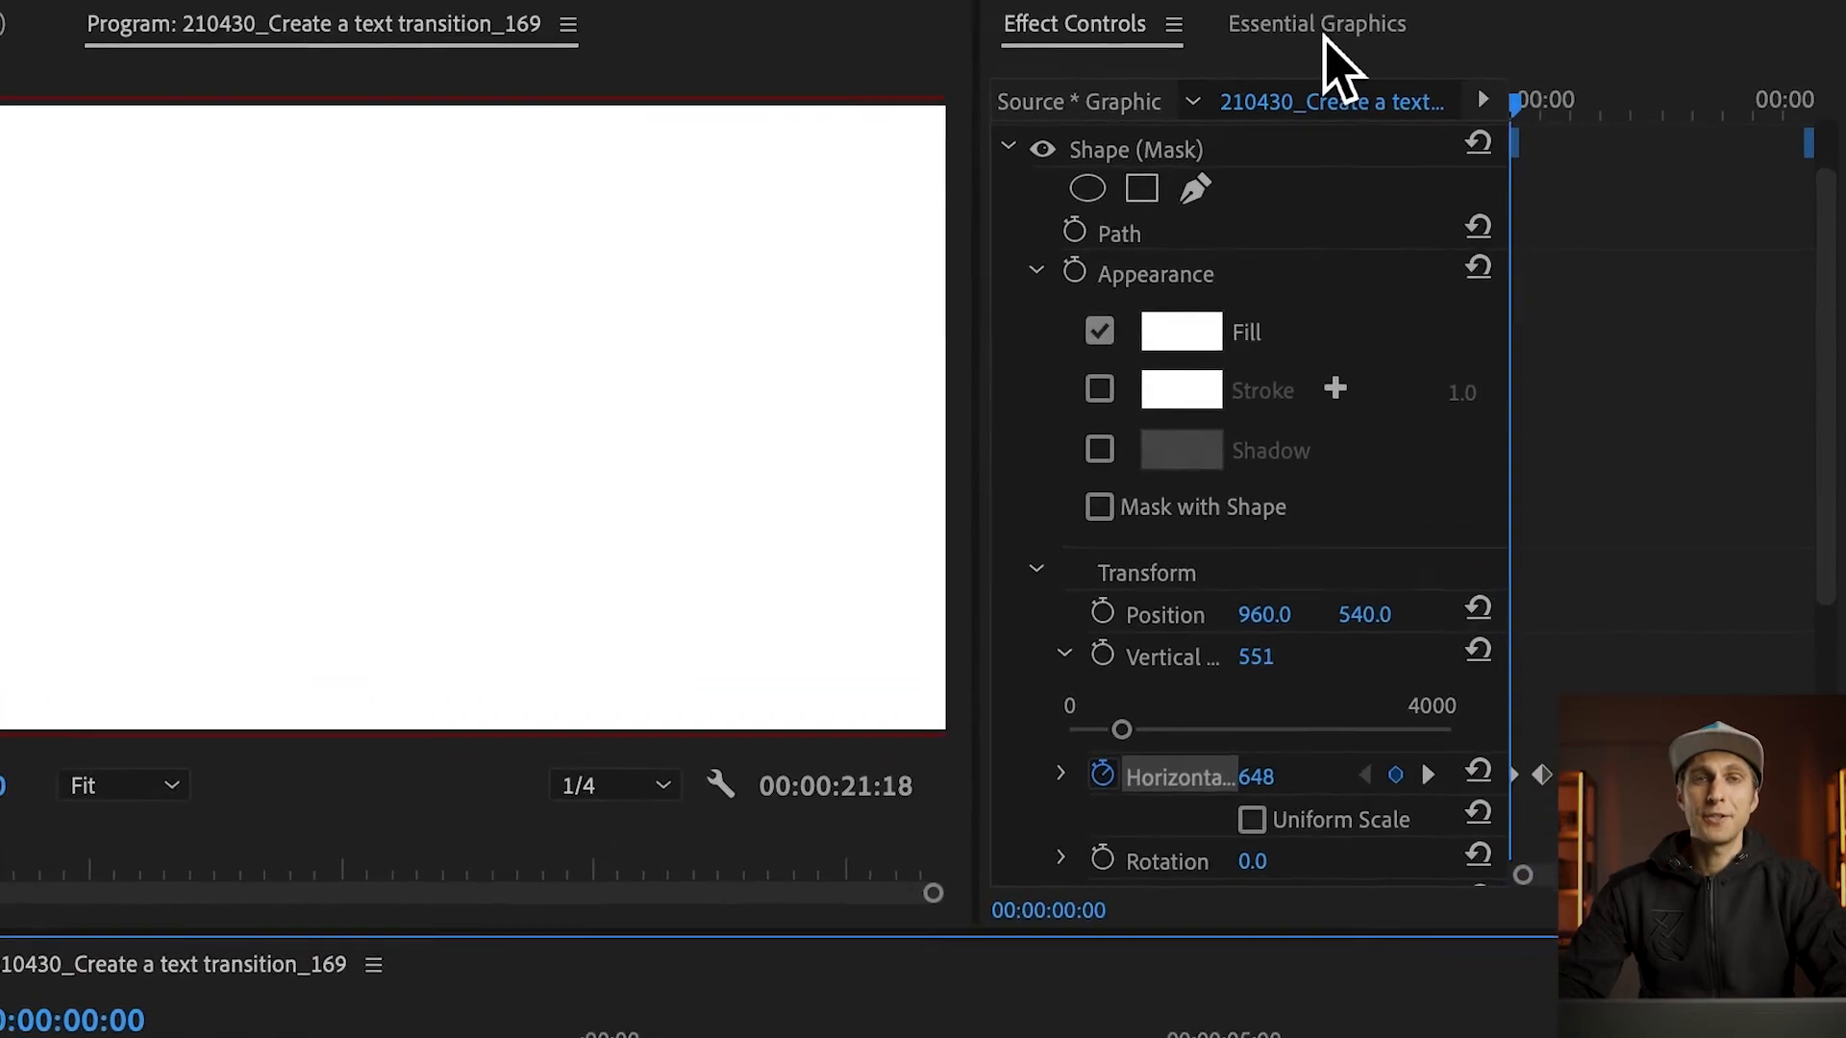
click(1326, 36)
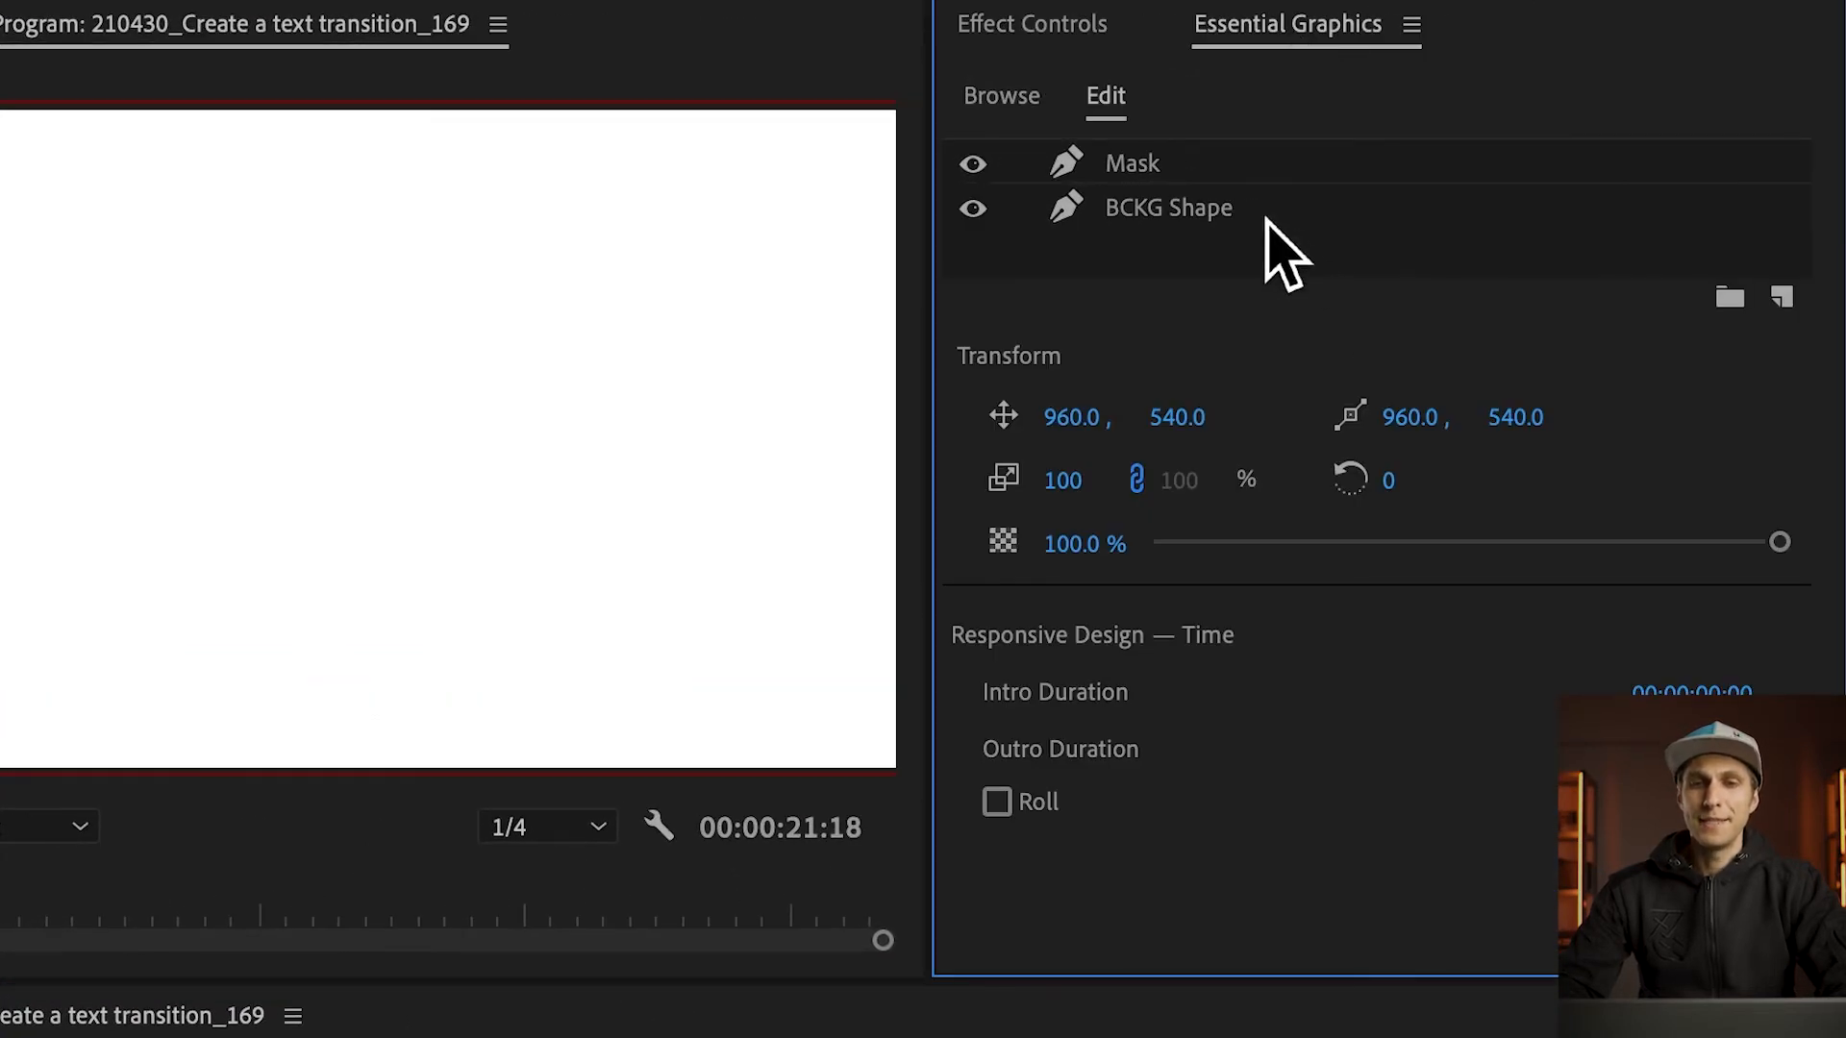
click(1142, 164)
drag(1832, 259, 1805, 660)
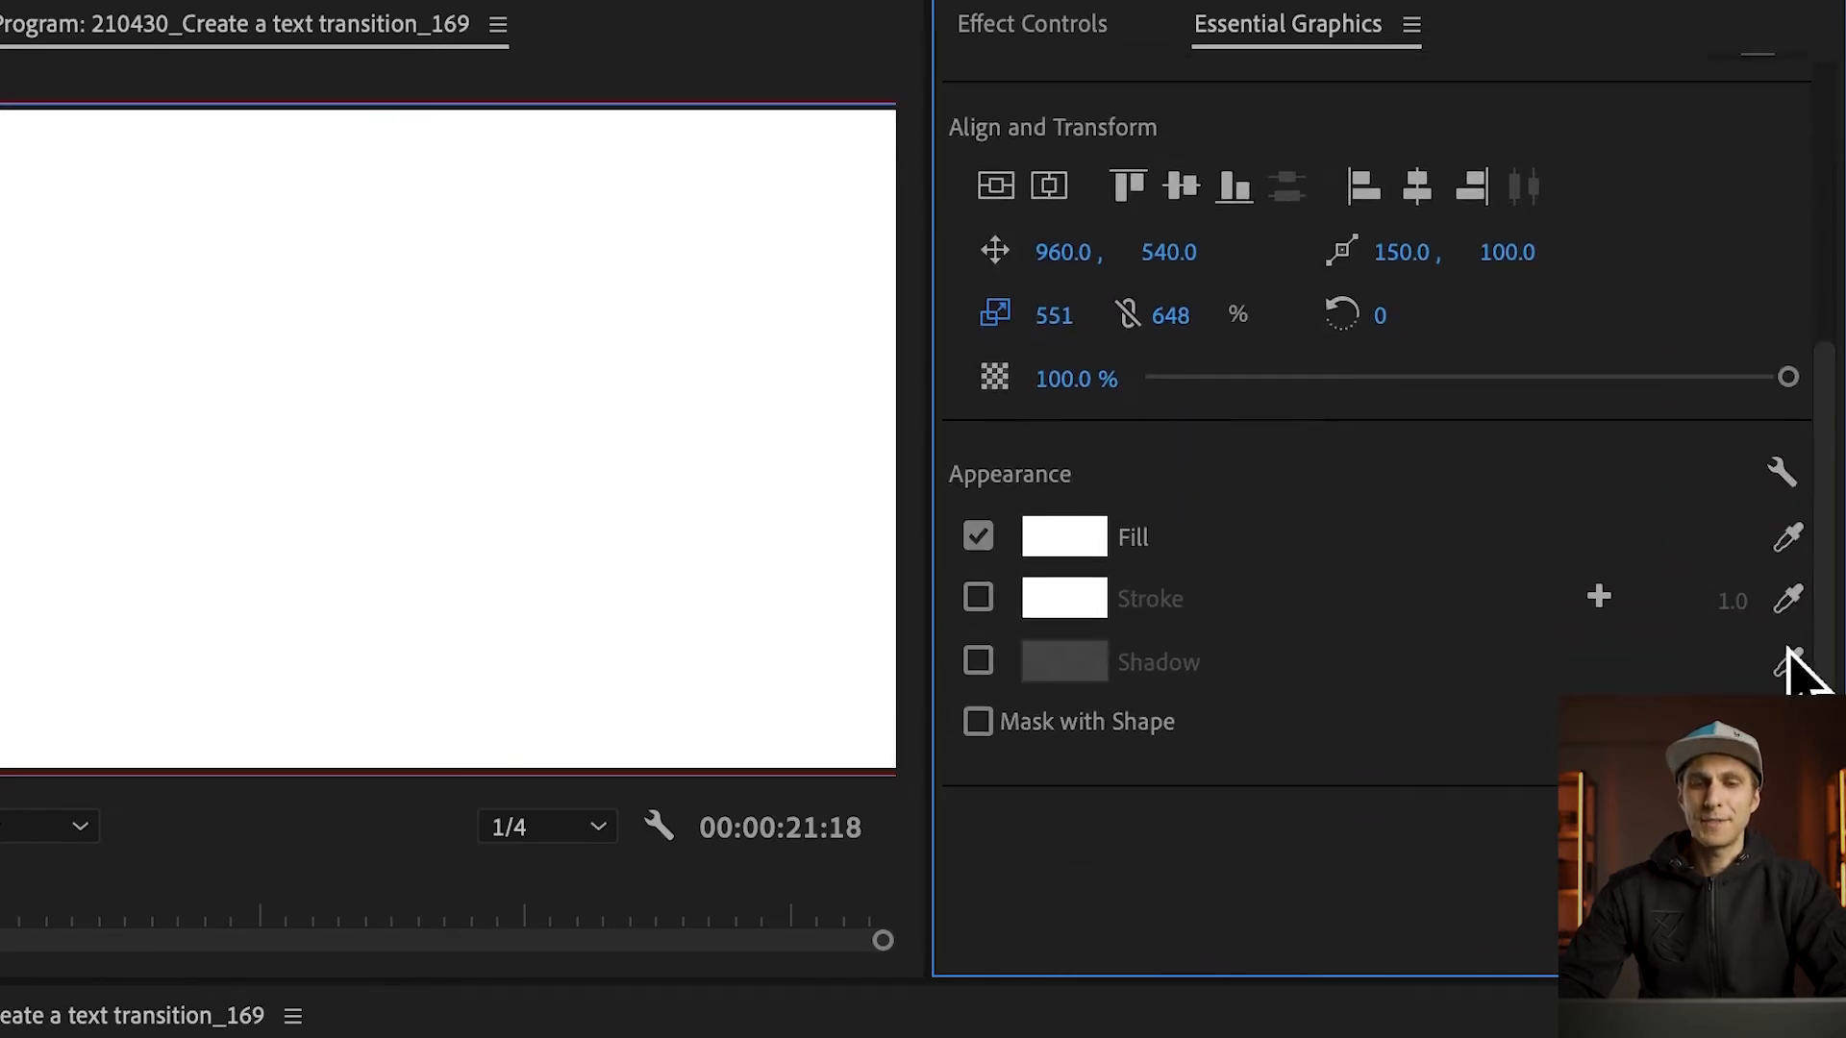
click(1015, 723)
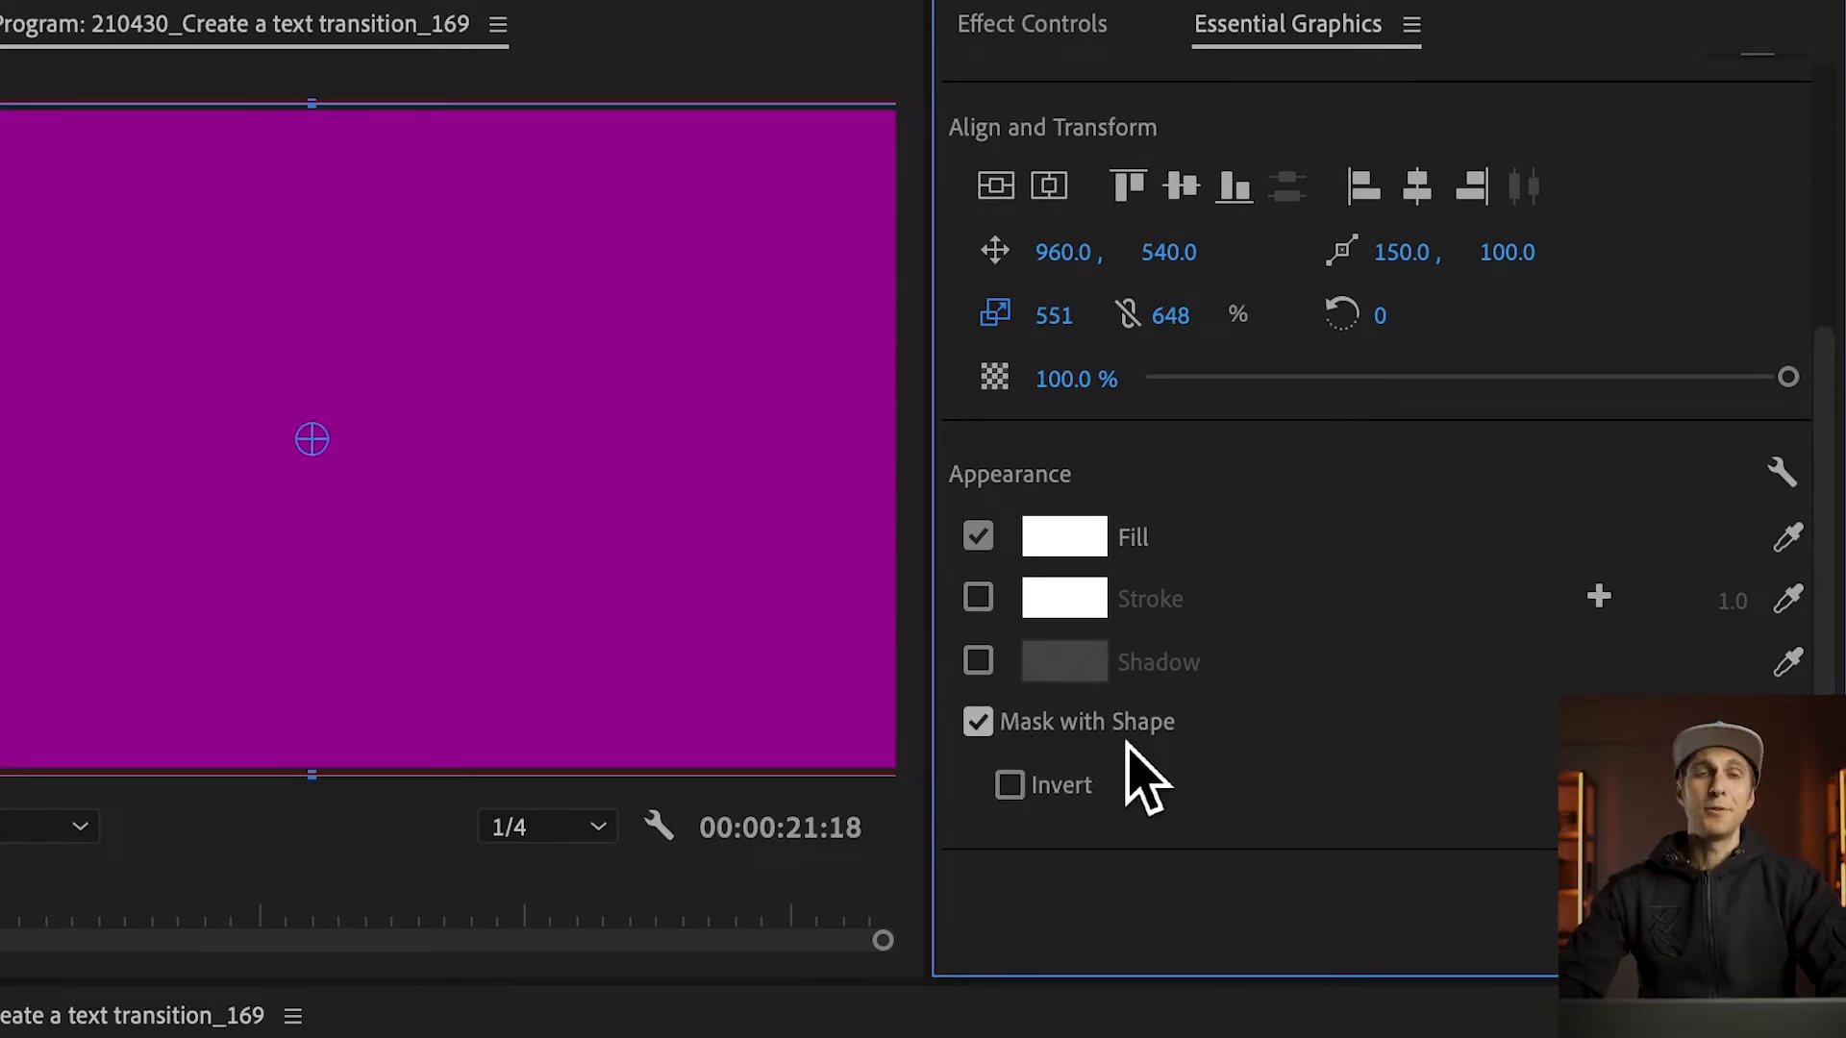
click(1036, 793)
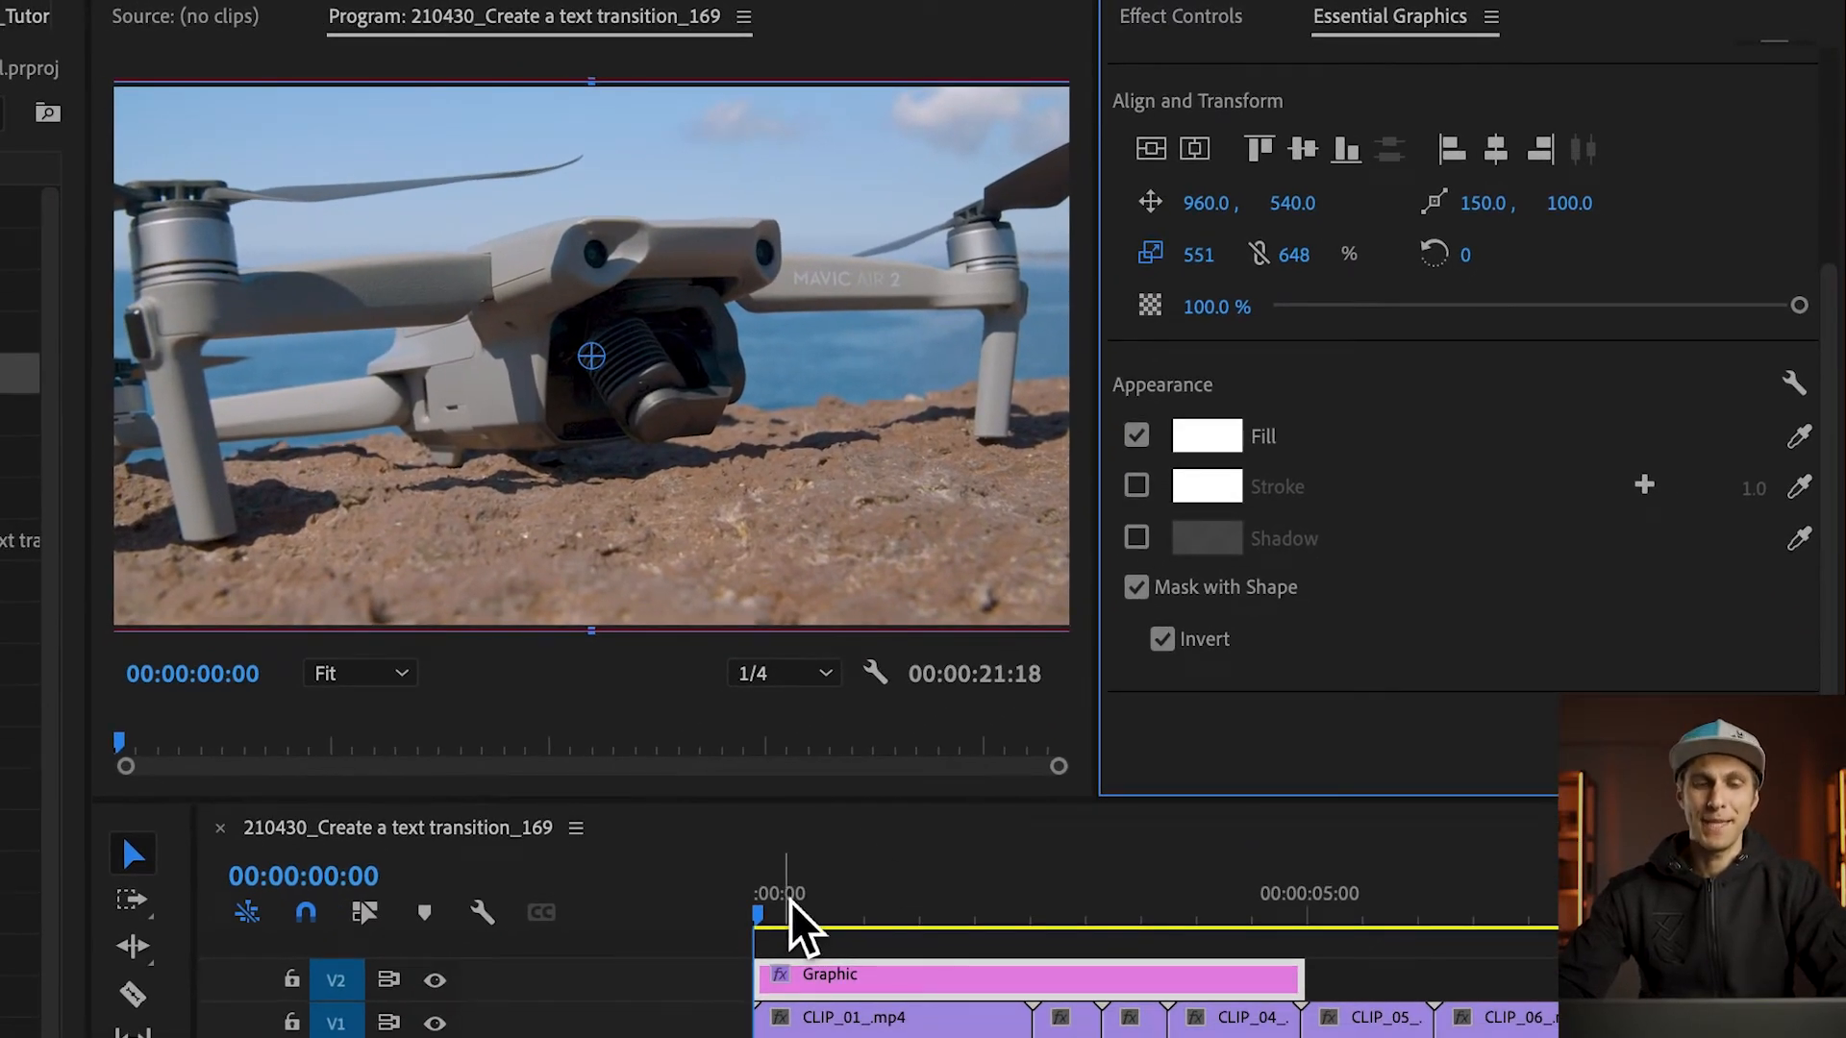
Play the opening frames of the sequence to preview the mask animation, and return the playhead to the start.
drag(798, 918, 721, 937)
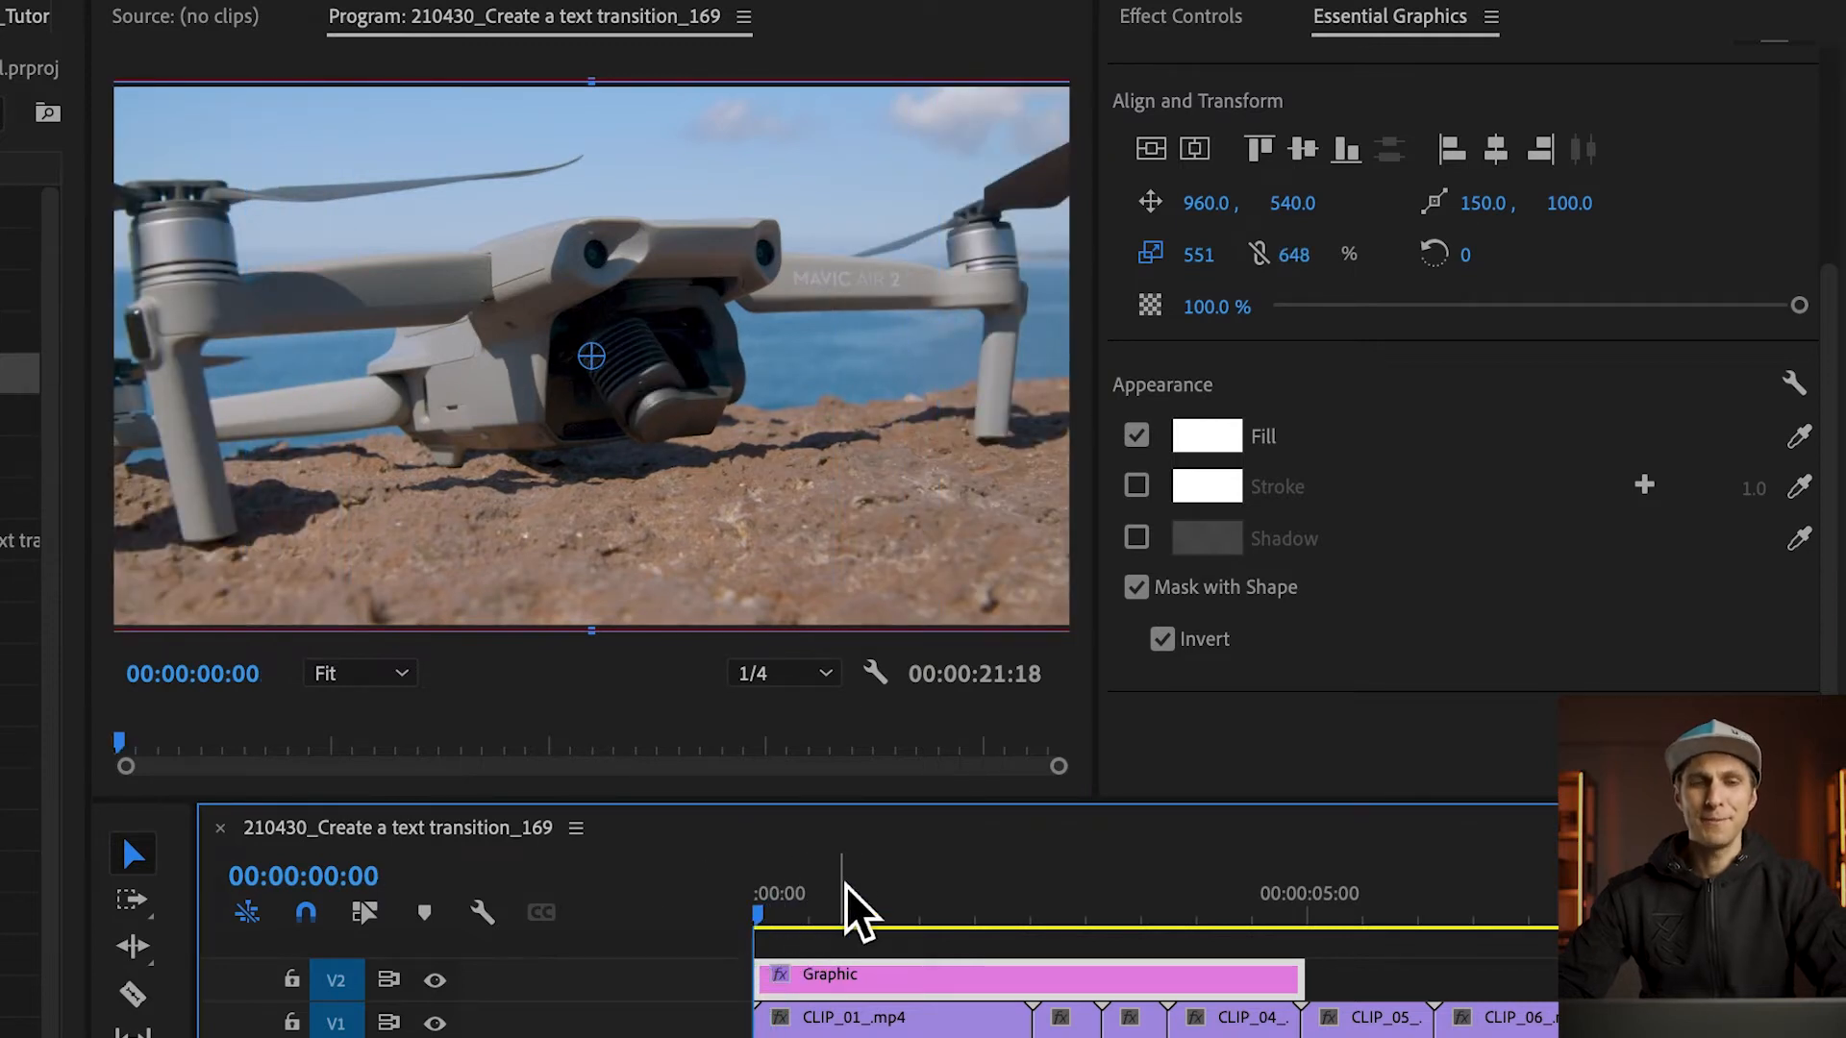
key(Right)
key(space)
key(space)
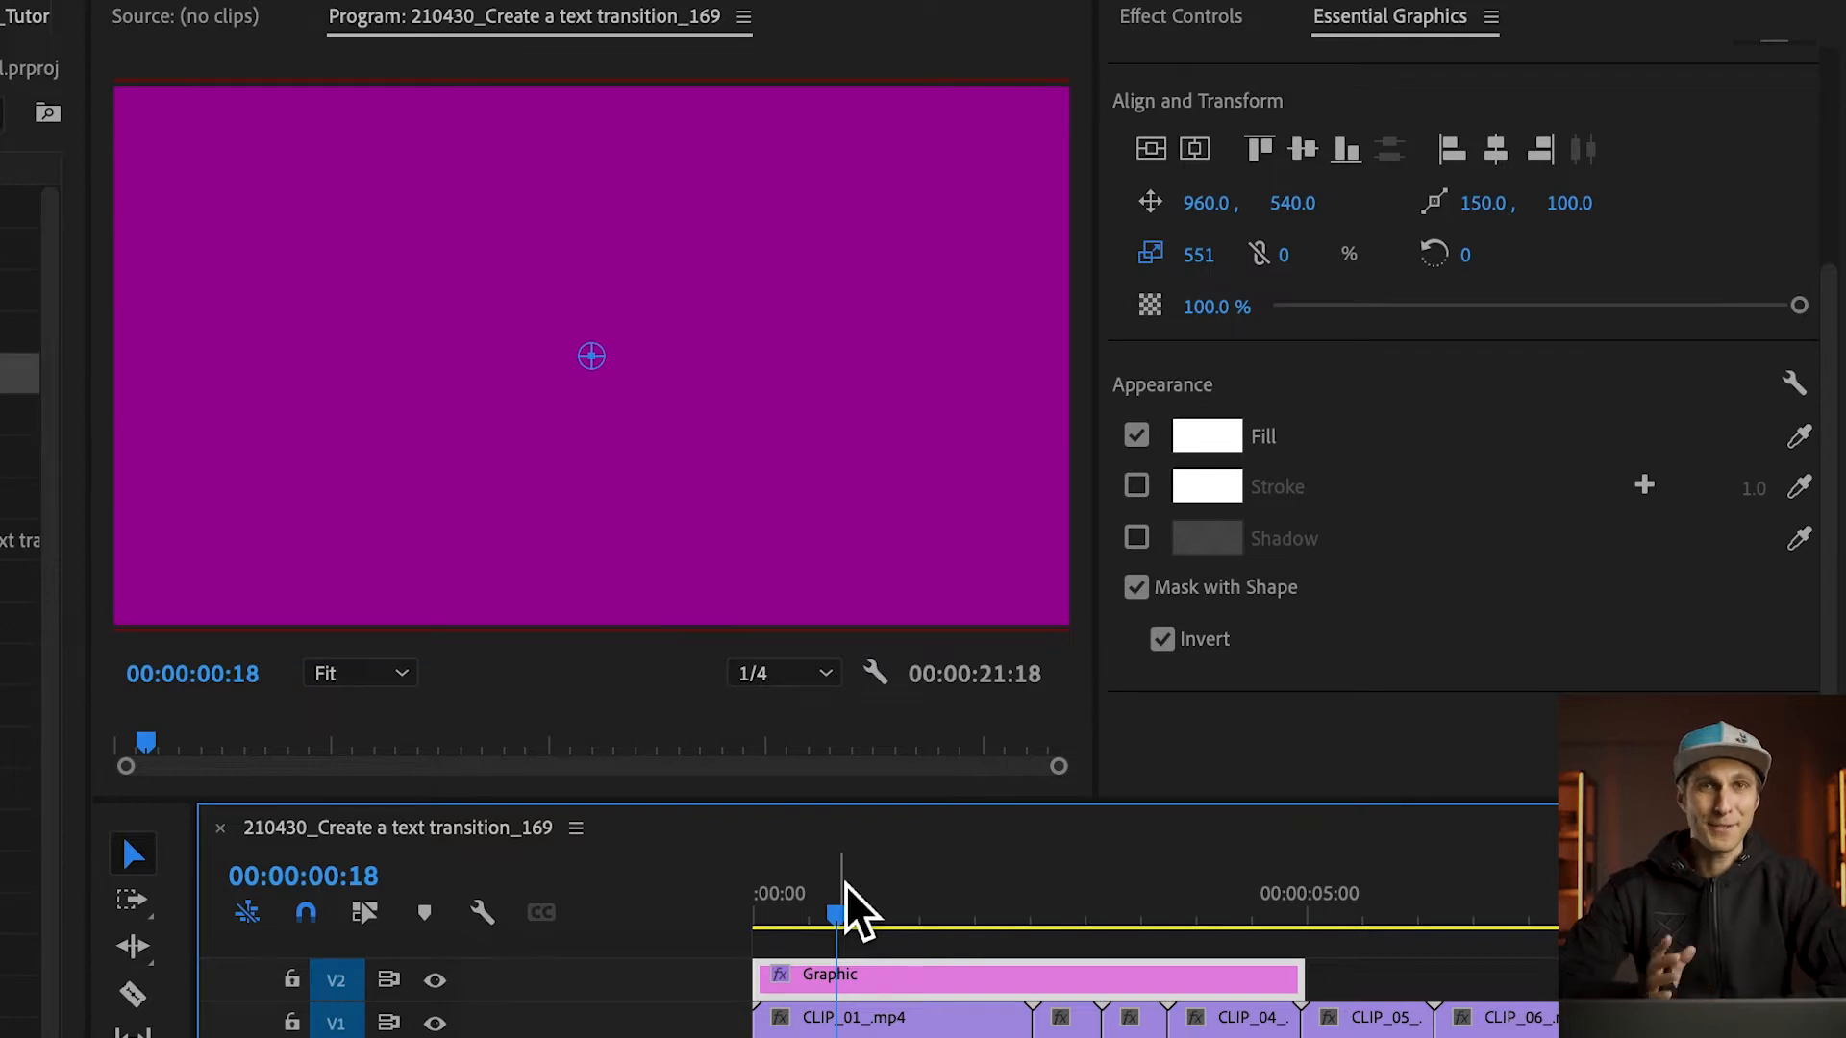
drag(853, 909, 734, 964)
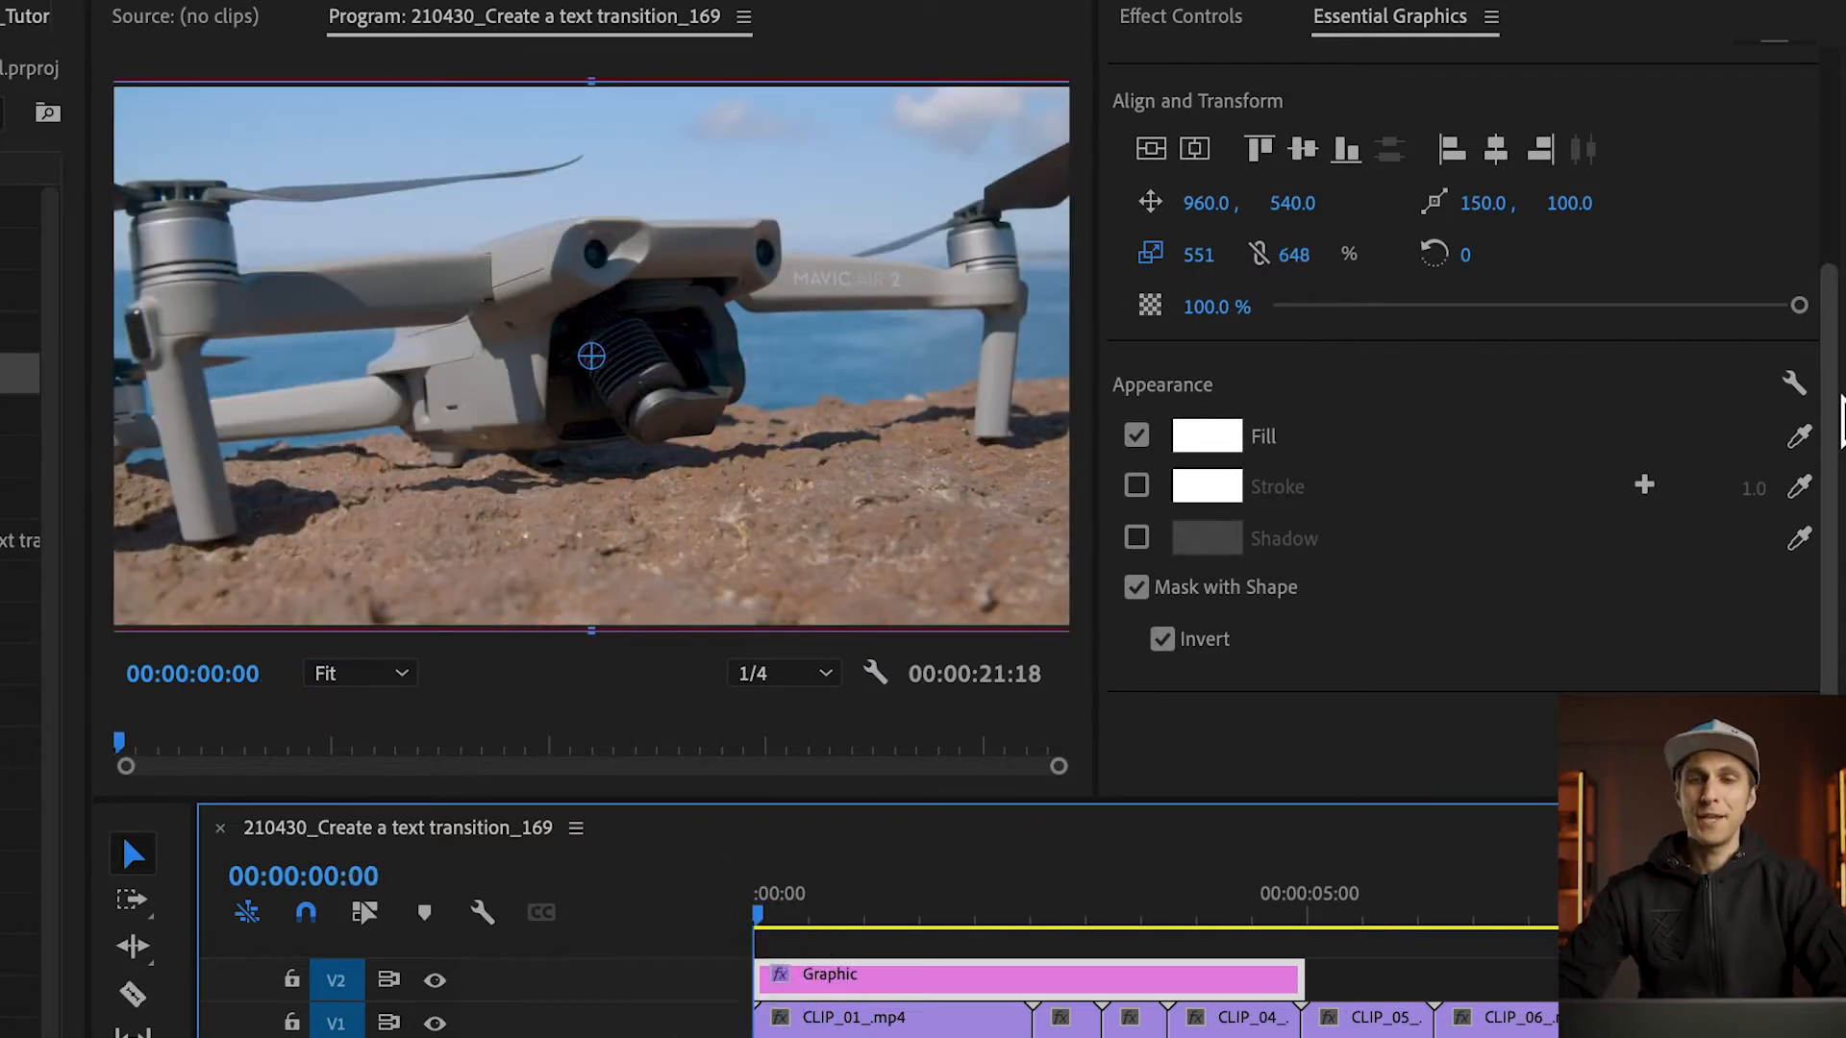
Add a text layer above the Mask layer in the graphic and replace its placeholder text with "TRAVEL".
drag(1837, 418, 1669, 116)
click(1447, 205)
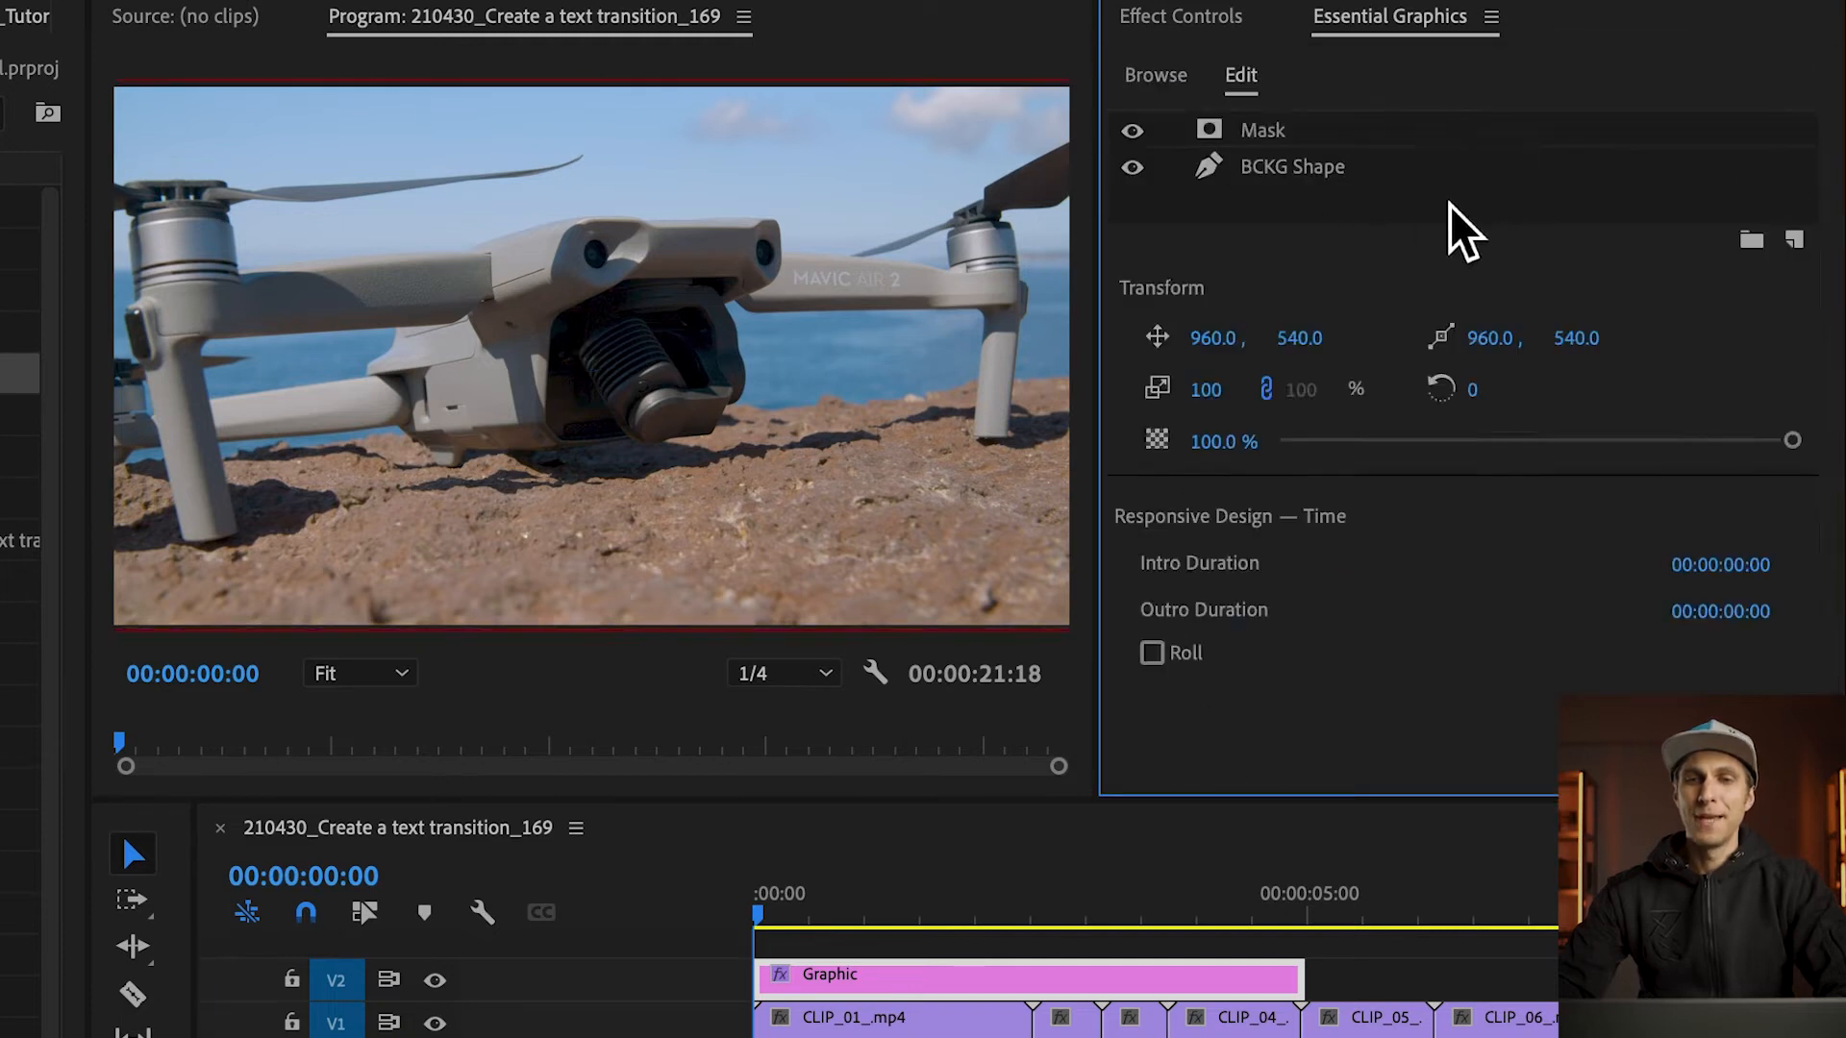
click(1794, 241)
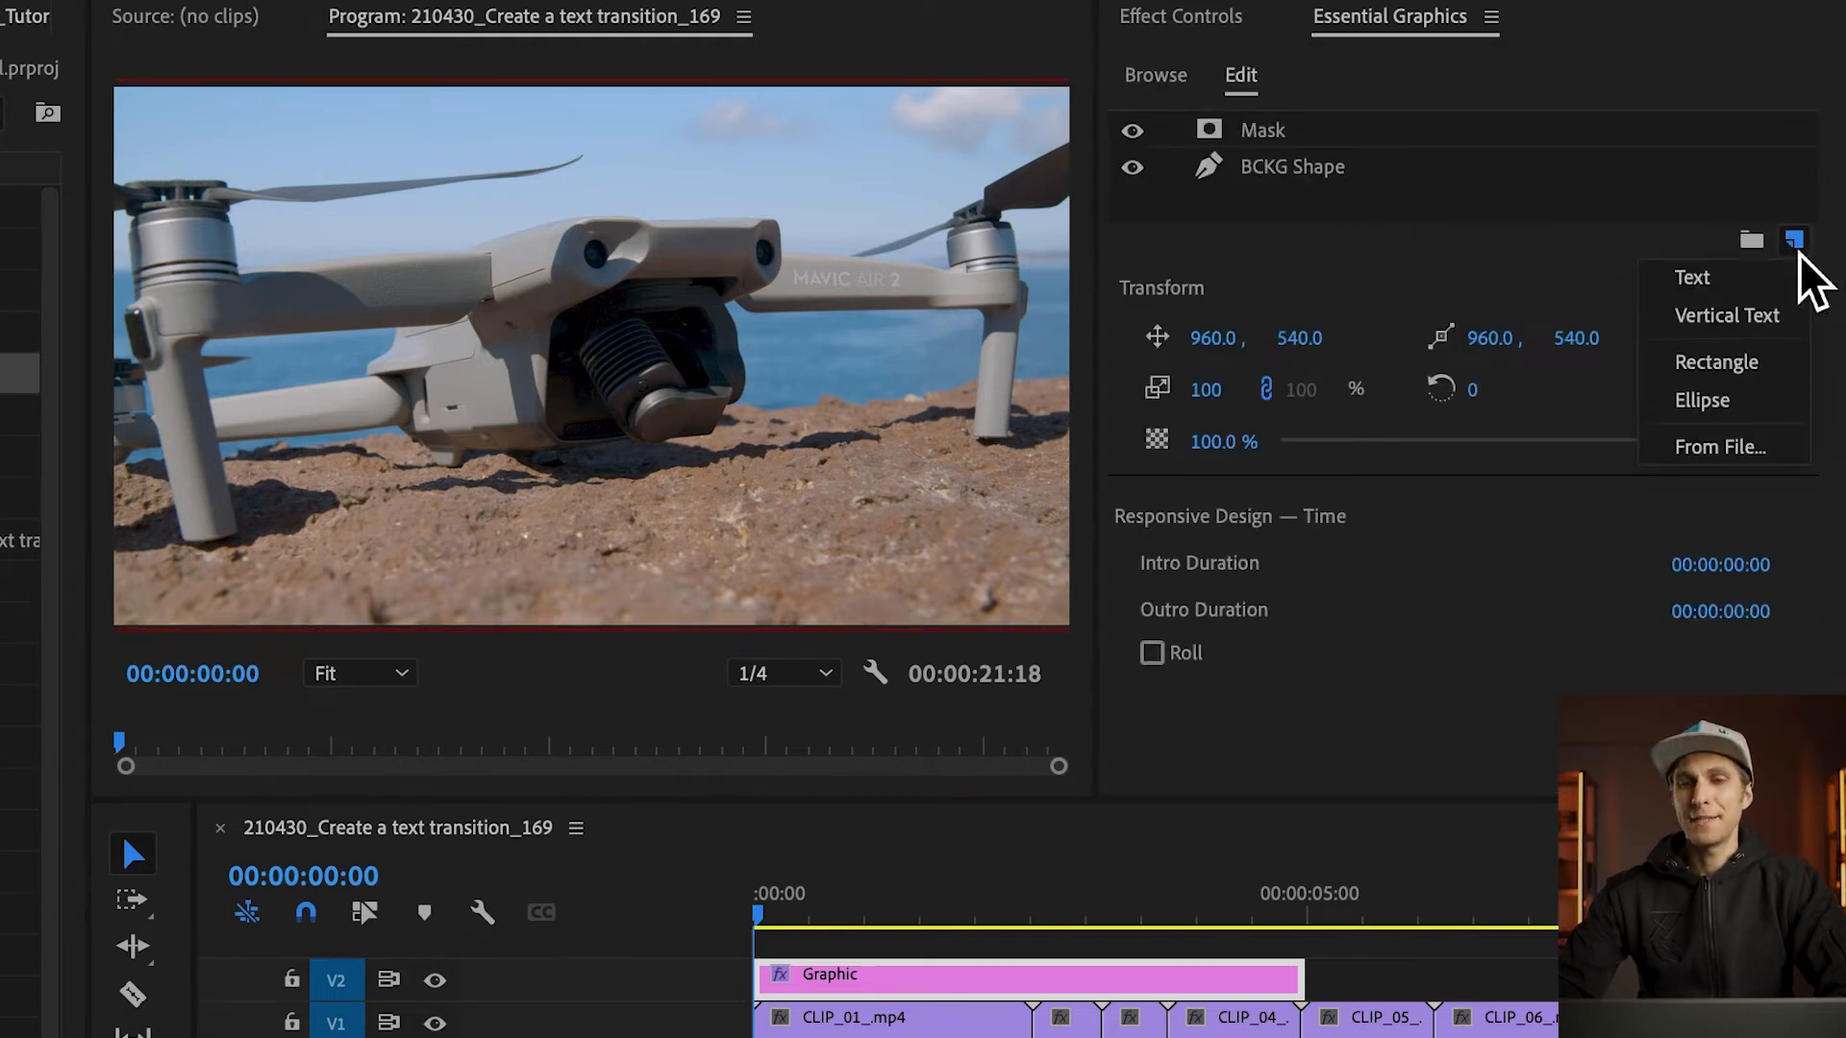
click(1756, 279)
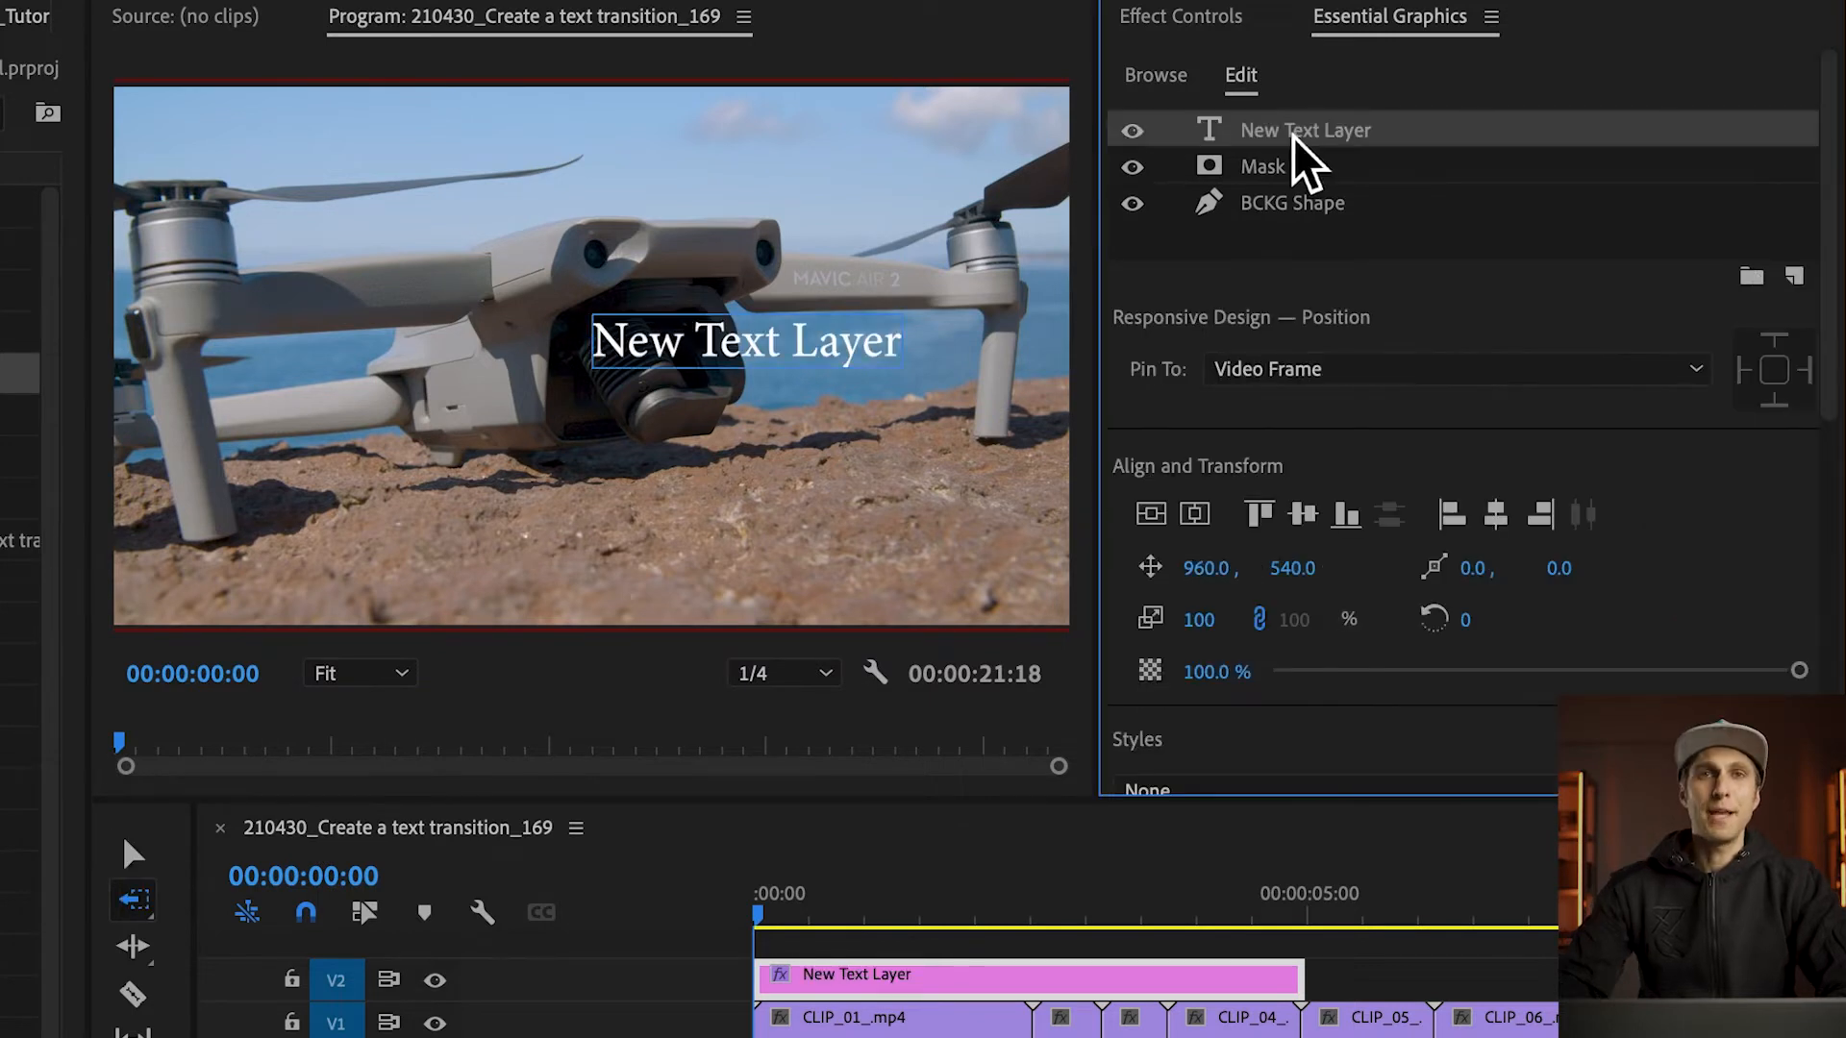
double_click(1293, 137)
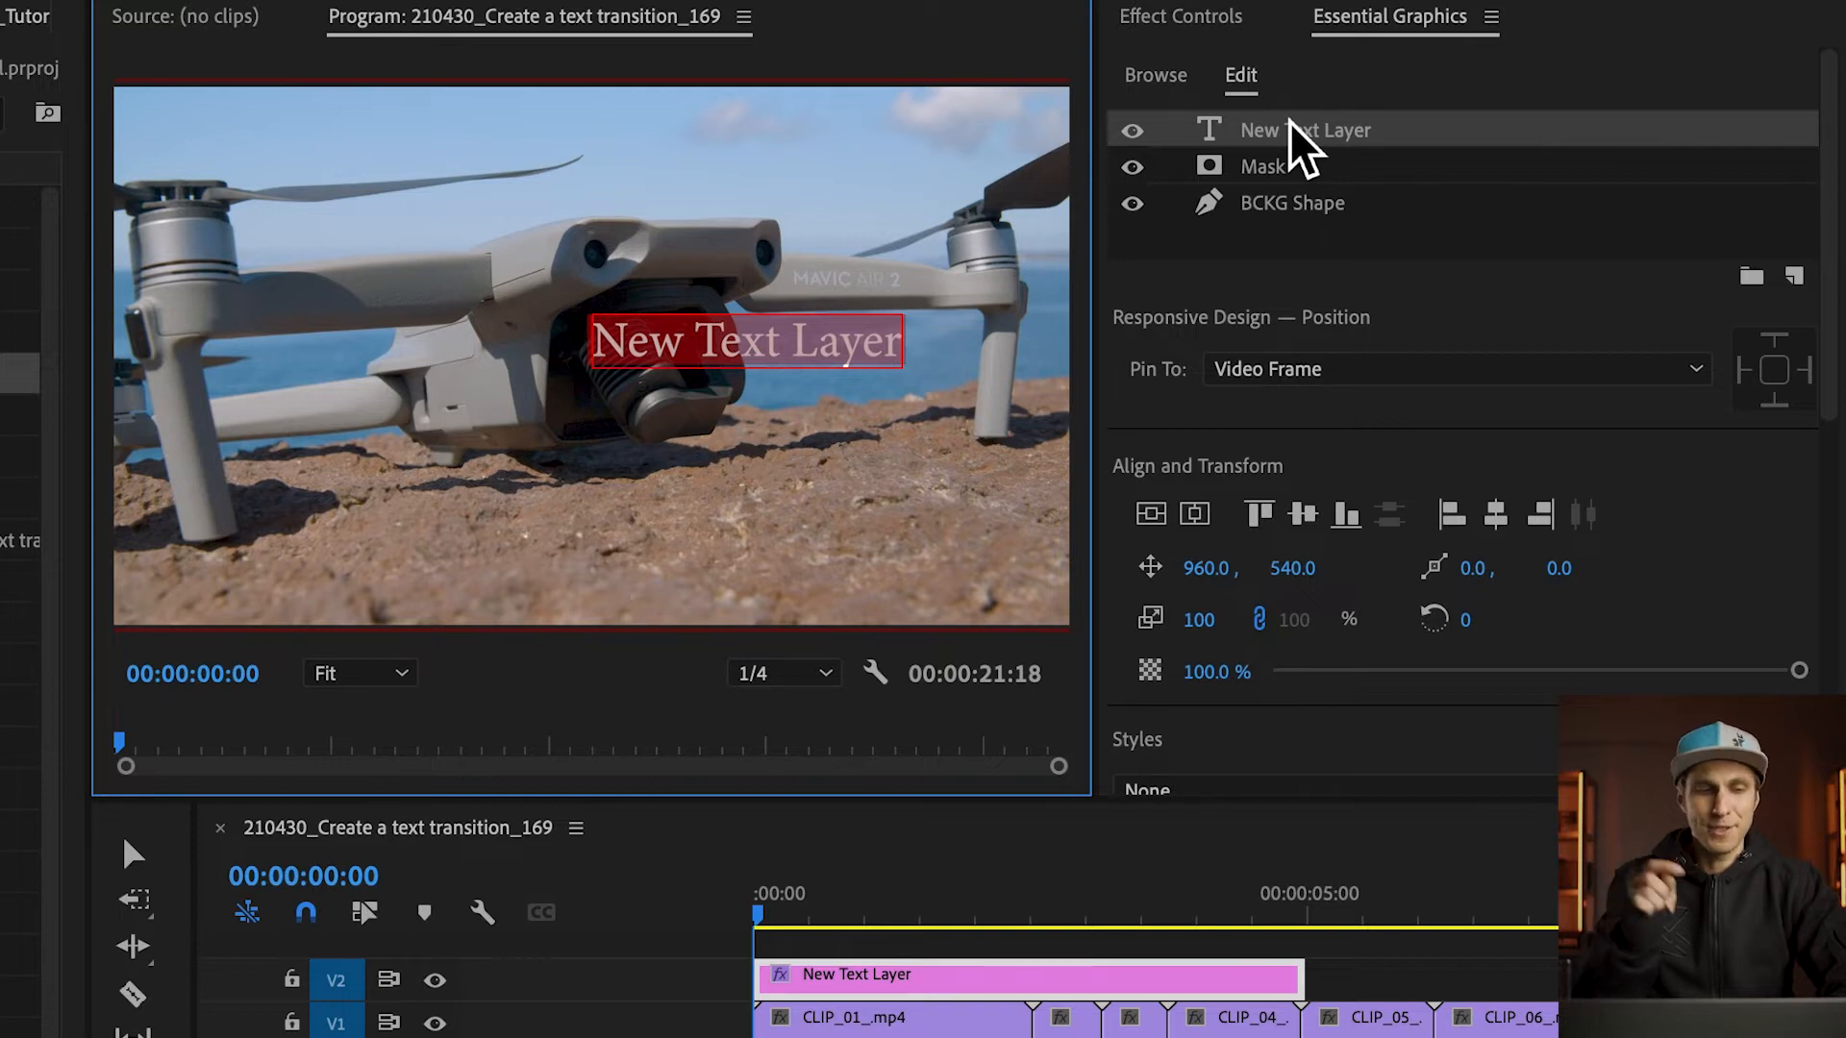
text(TRAVEL)
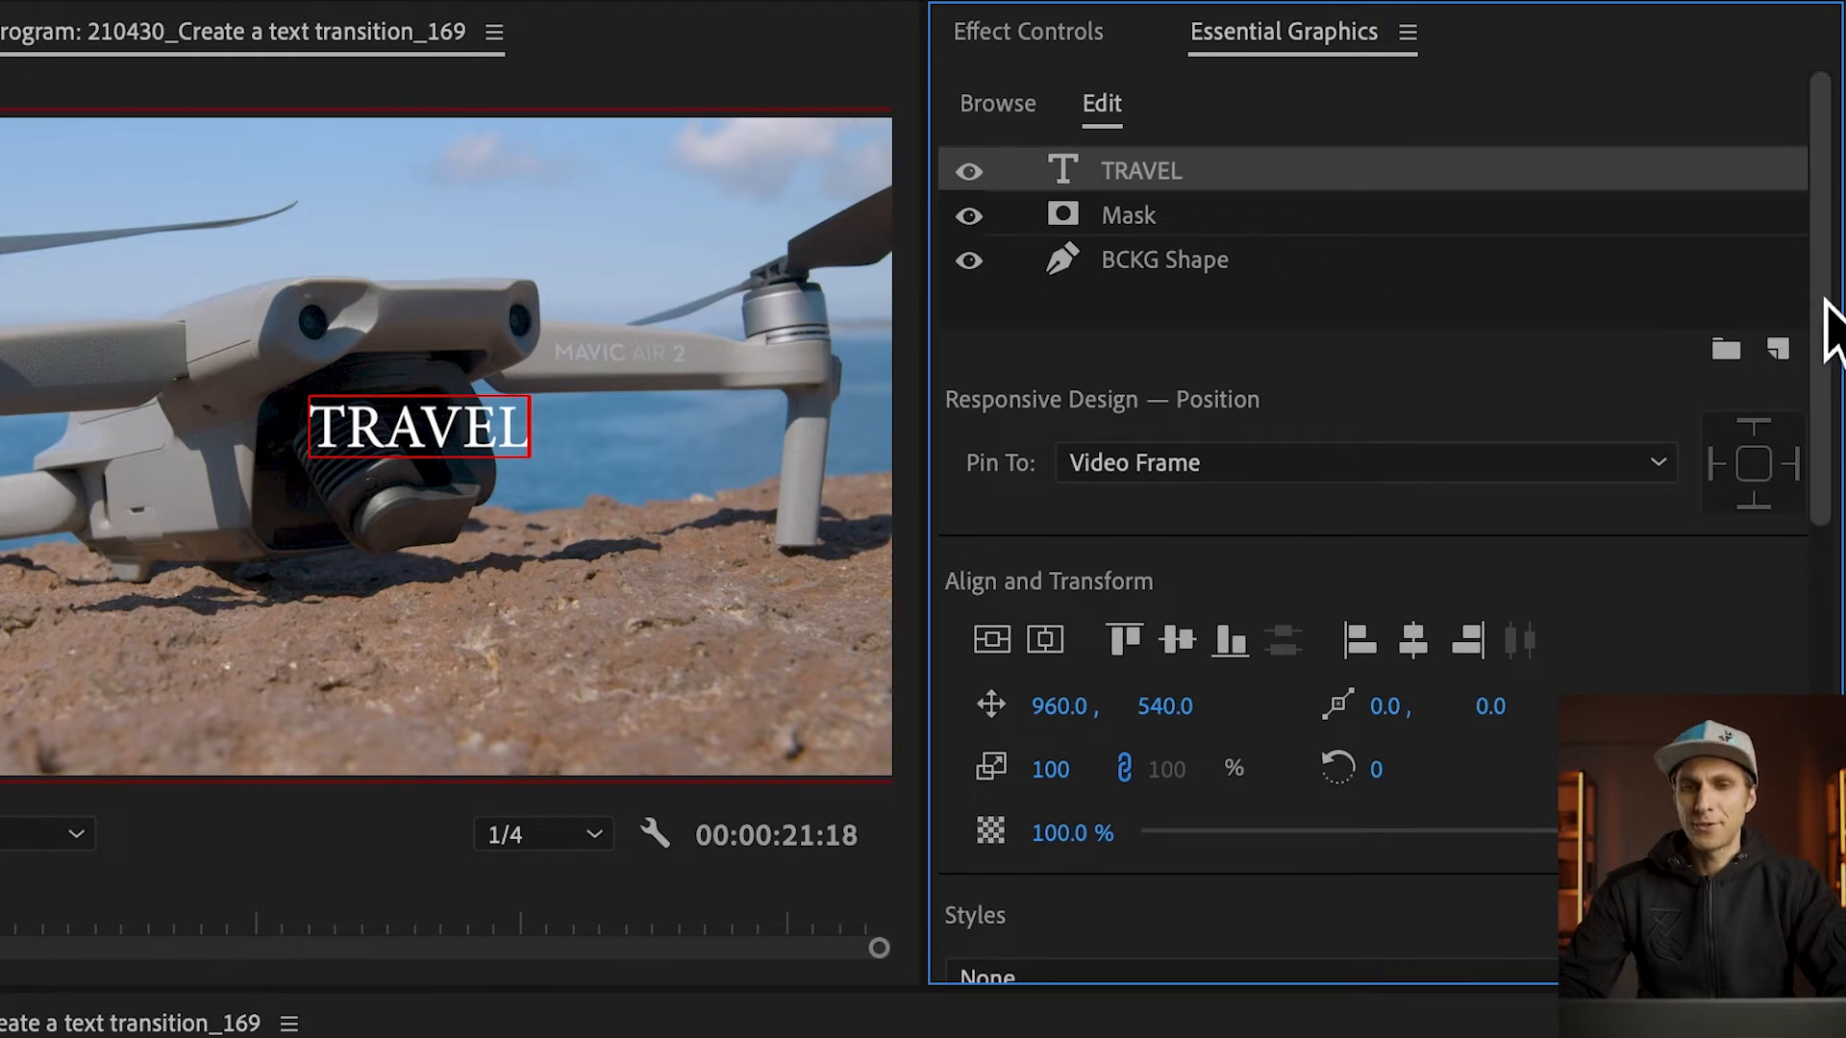
Set the paragraph alignment of the TRAVEL text to centered.
drag(1827, 293, 1813, 568)
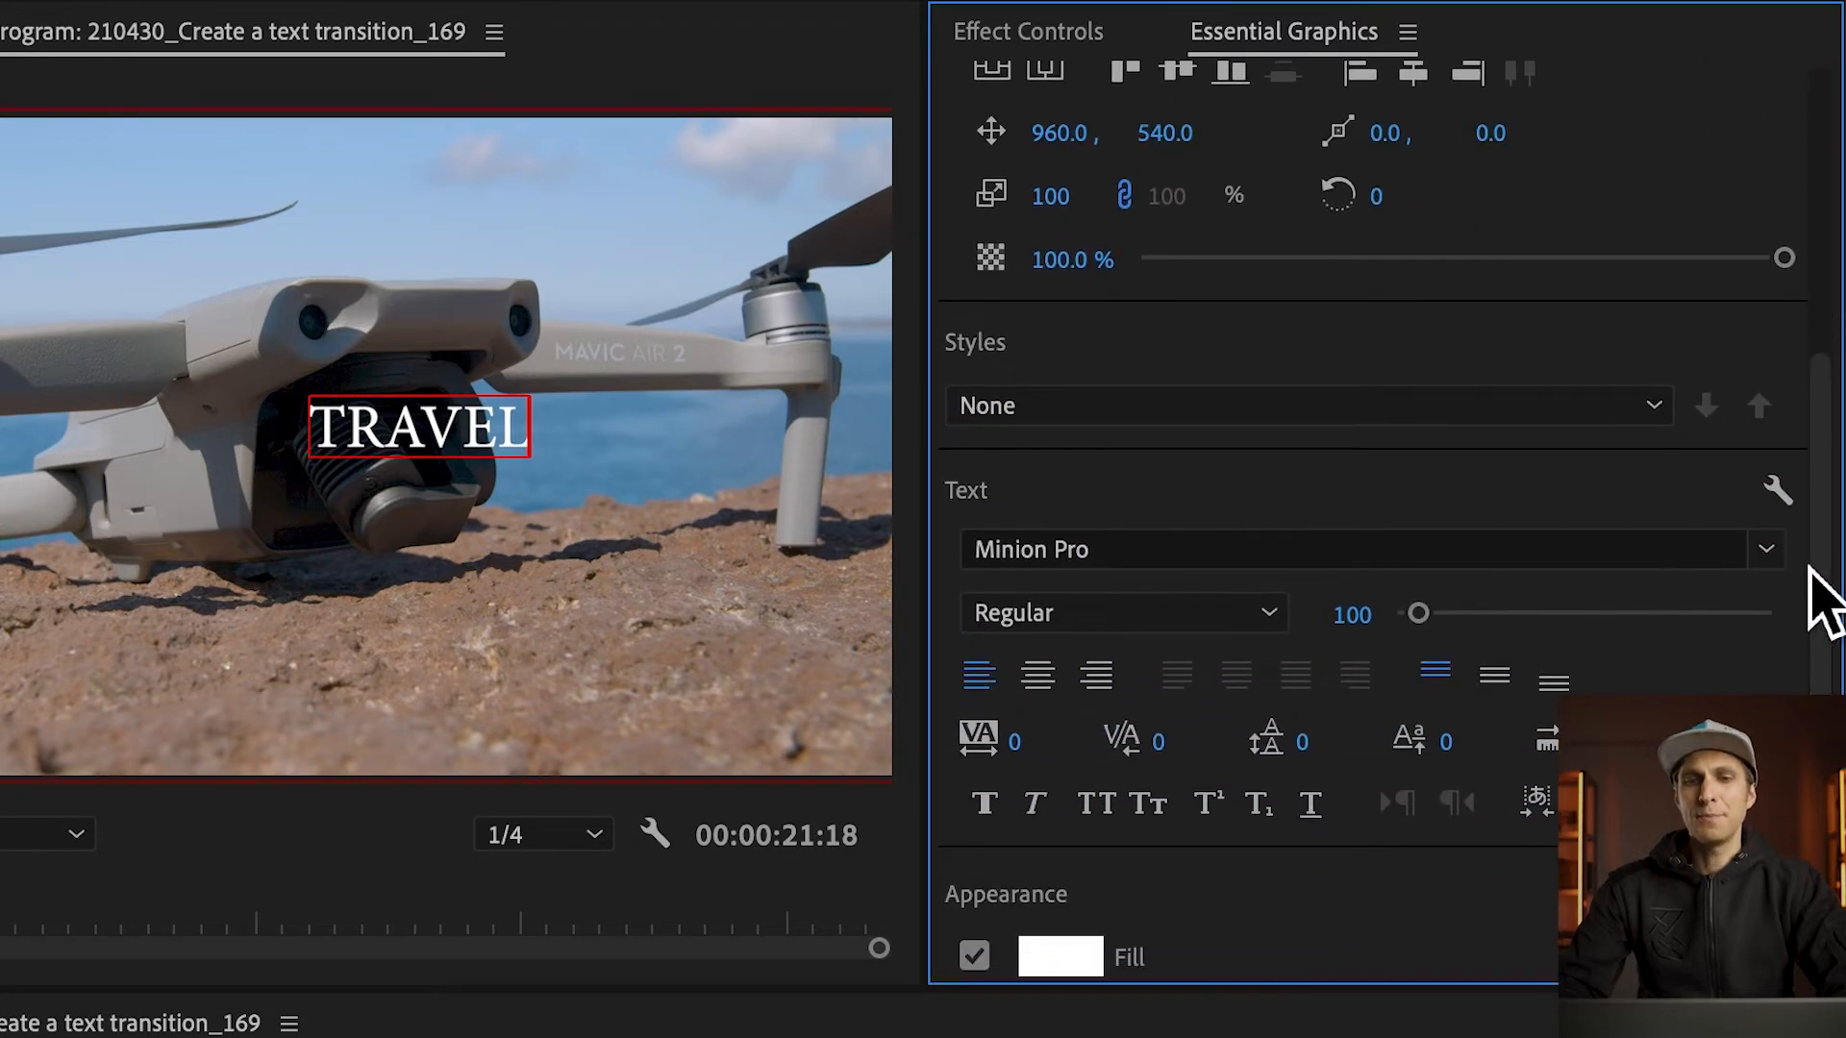
click(1038, 676)
mouse_move(1820, 539)
mouse_down()
mouse_move(1824, 484)
mouse_move(1819, 529)
mouse_up()
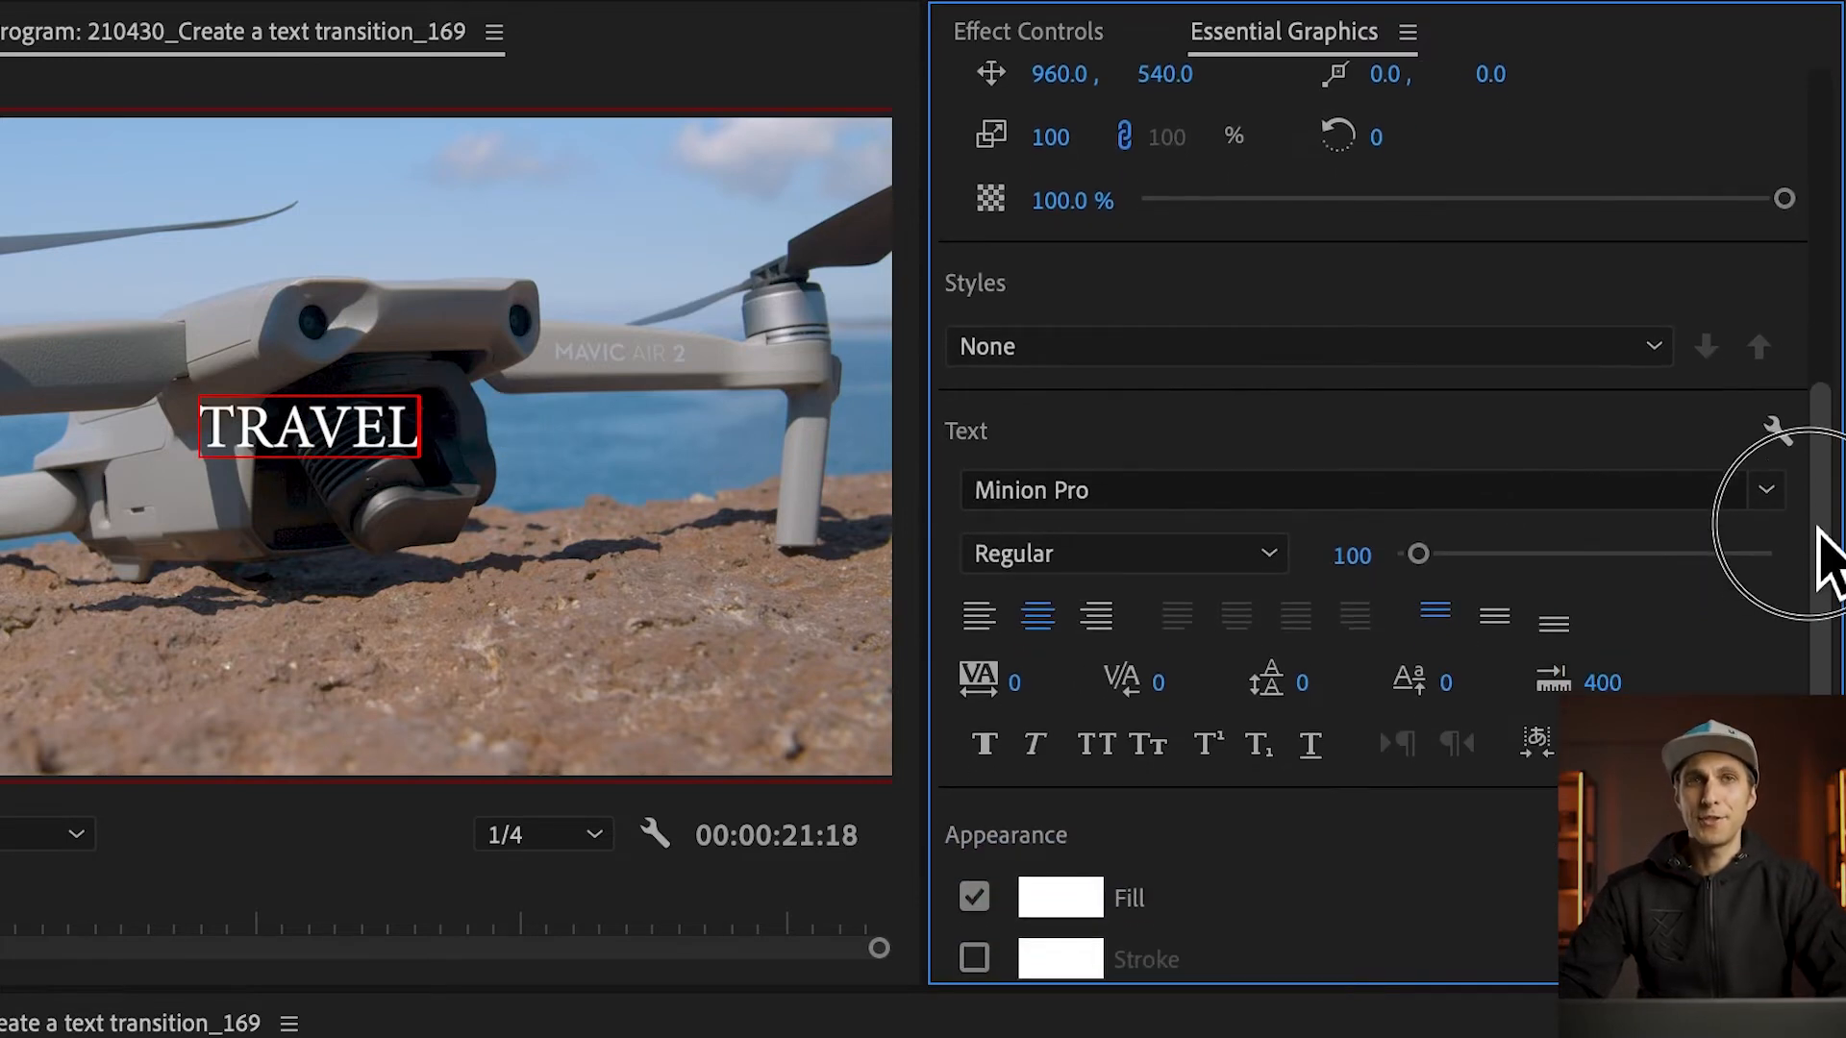
Set the TRAVEL text's font to Gotham Ultra at size 450.
click(1202, 492)
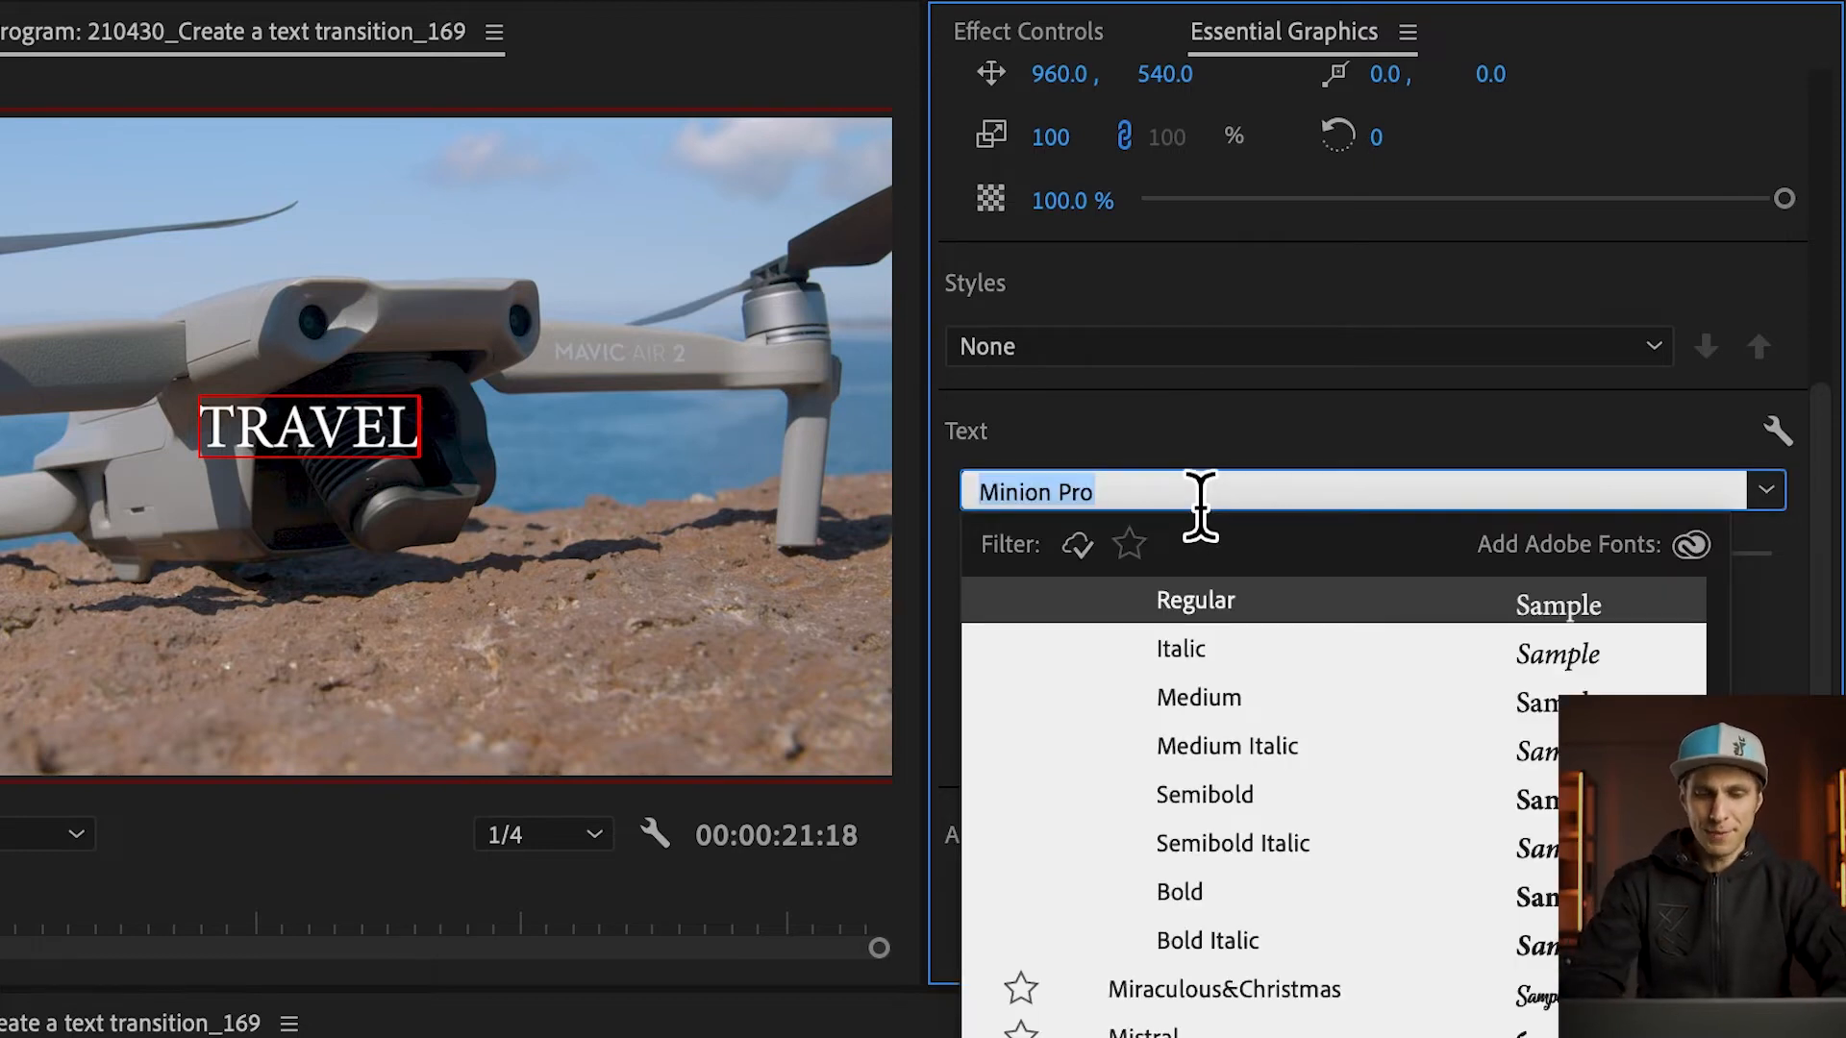
text(gotham)
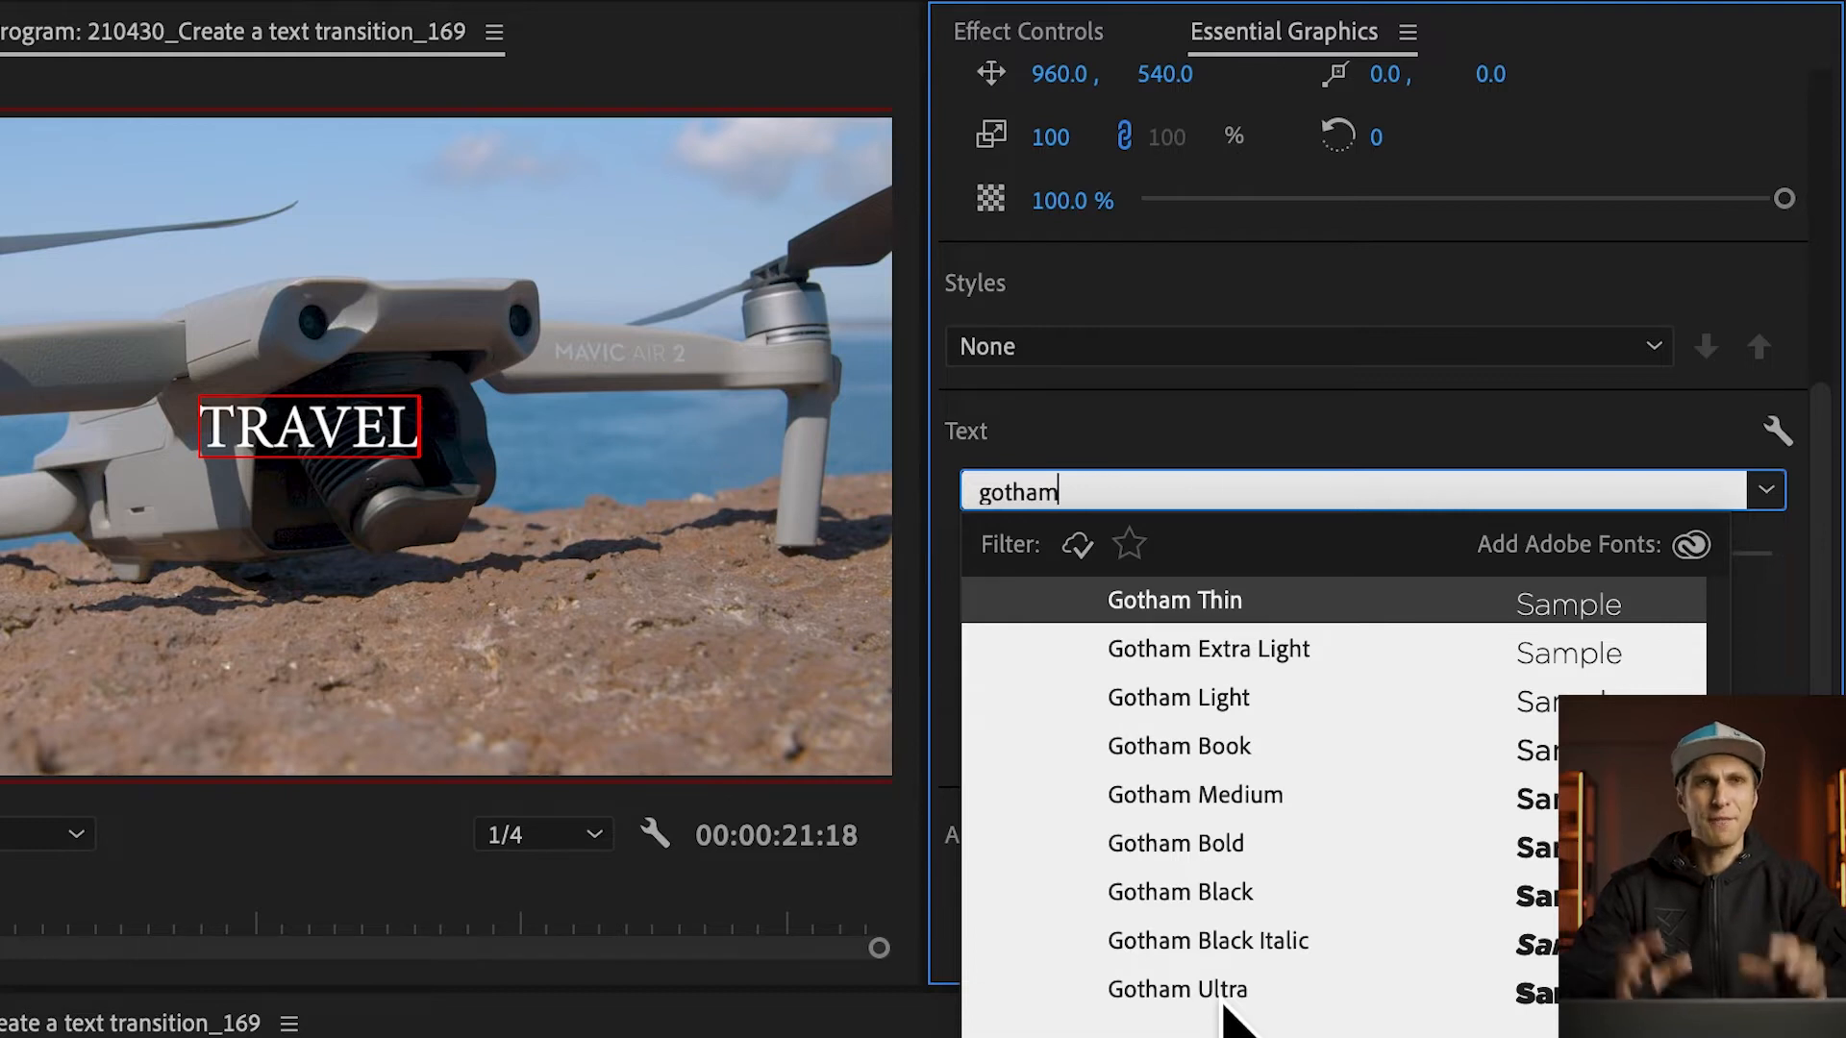
click(1224, 995)
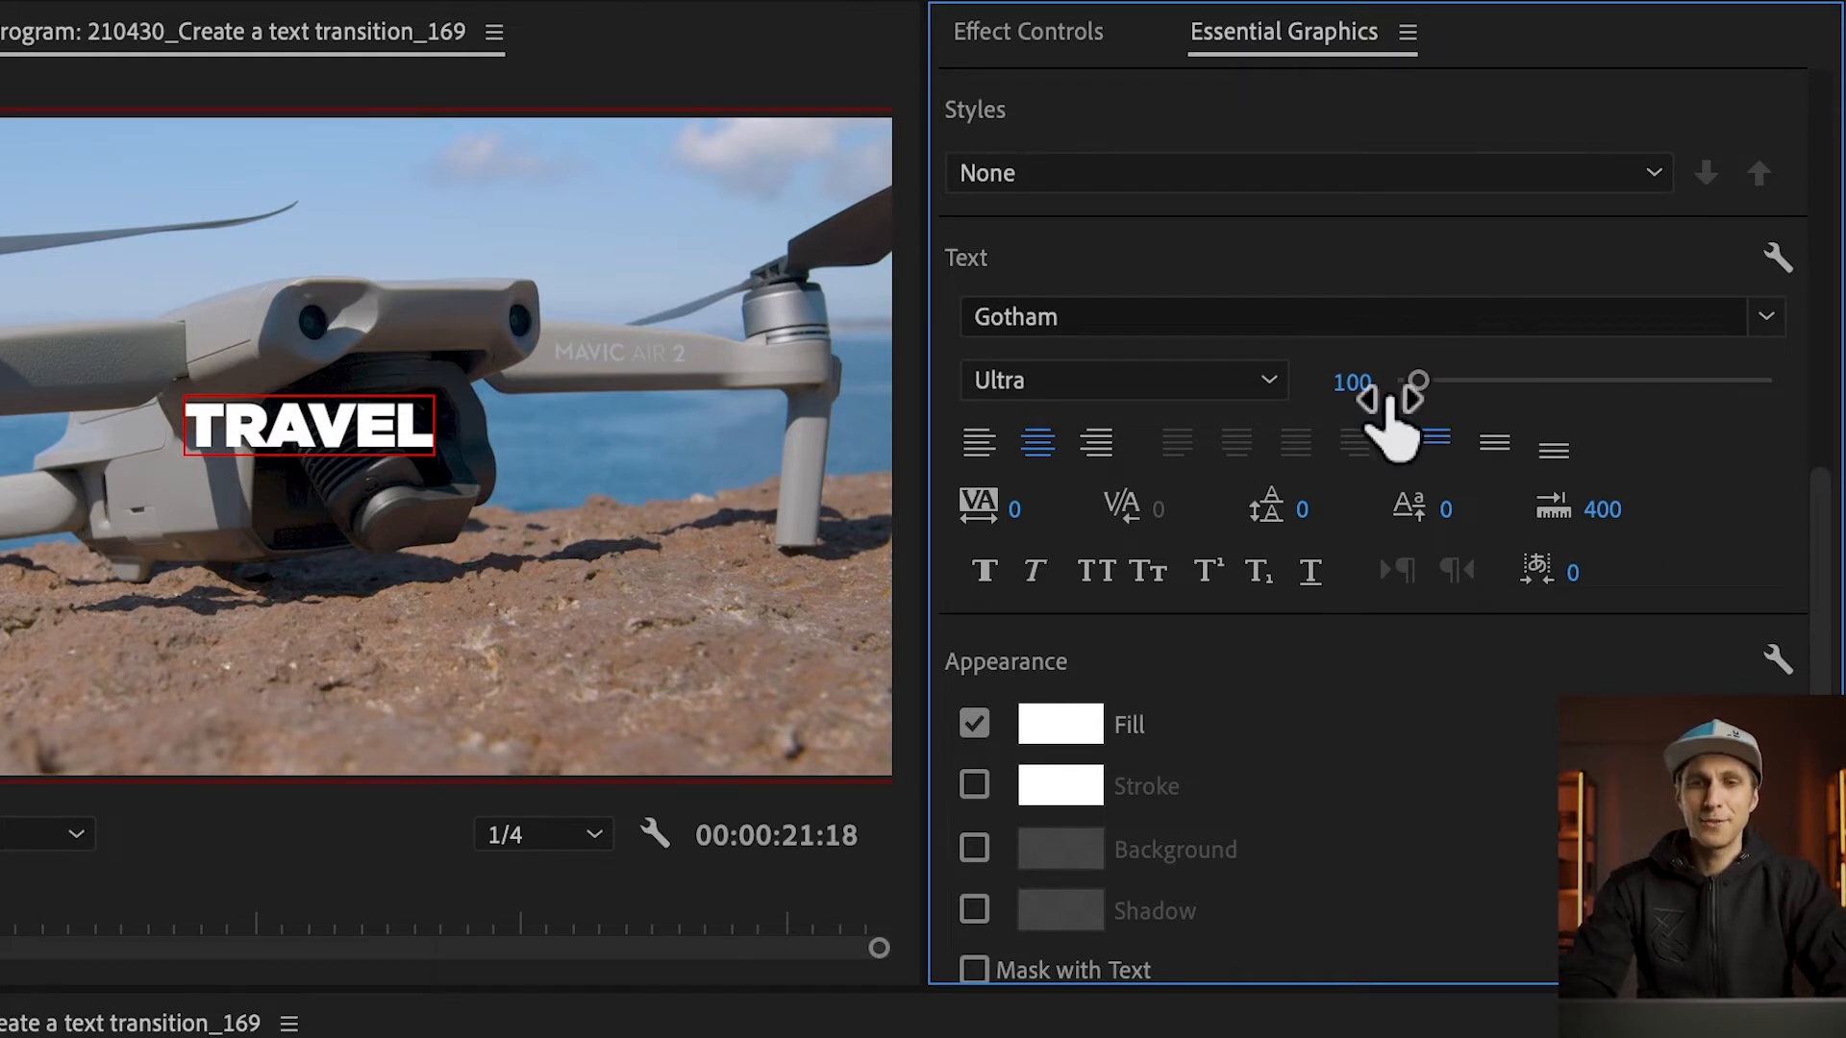
click(1348, 383)
text(450)
key(Return)
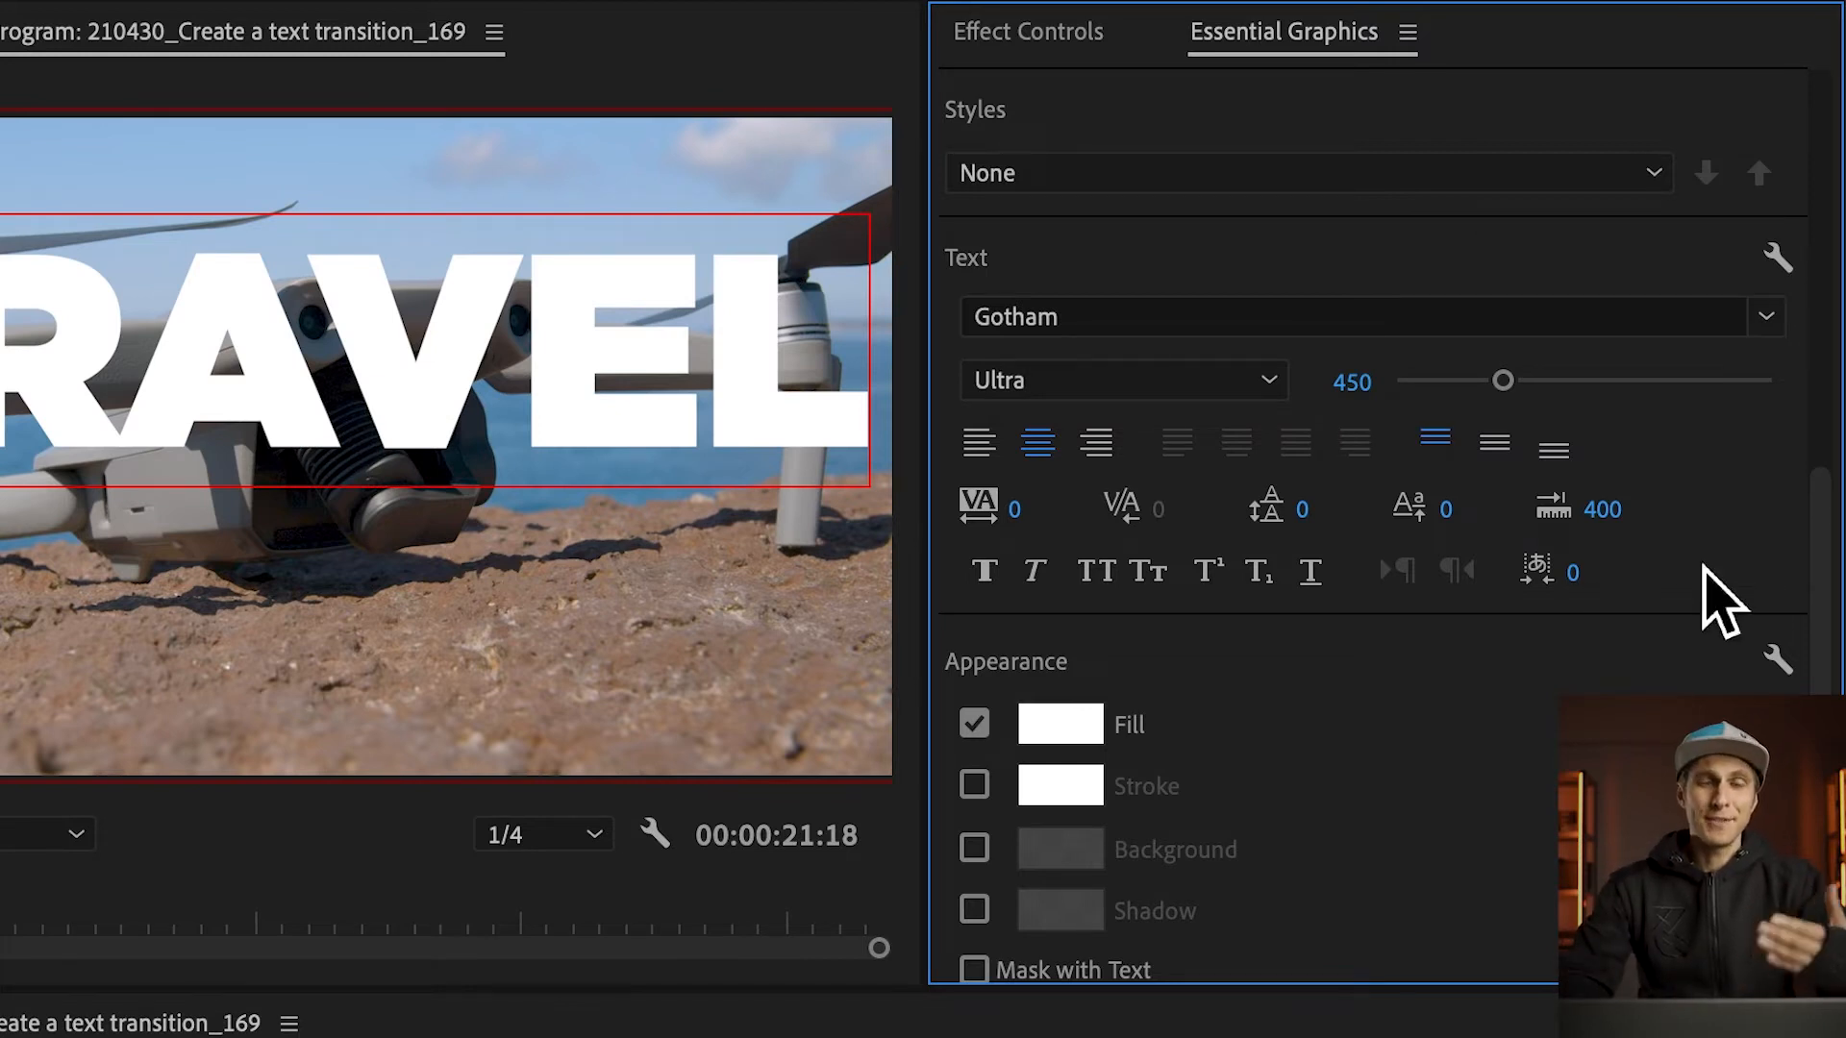
Center the TRAVEL text vertically and horizontally in the video frame, and save the project.
drag(1839, 620, 1832, 303)
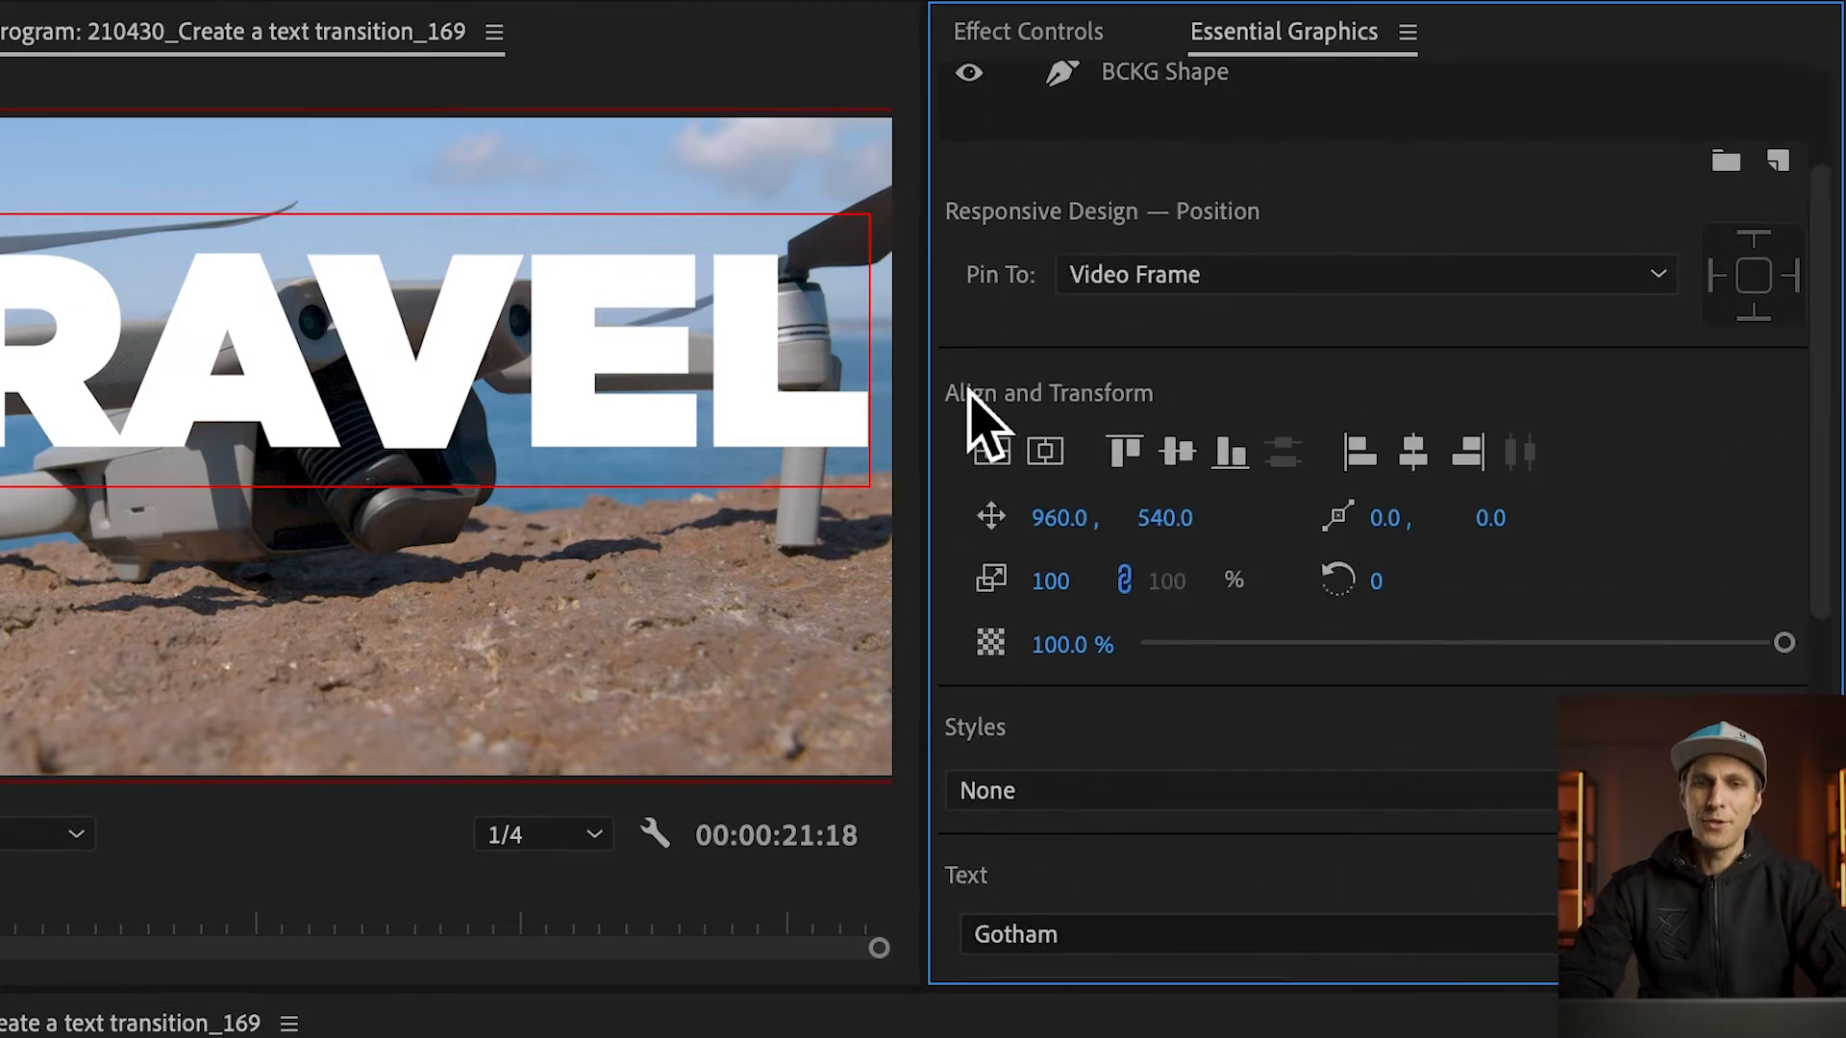
click(1000, 460)
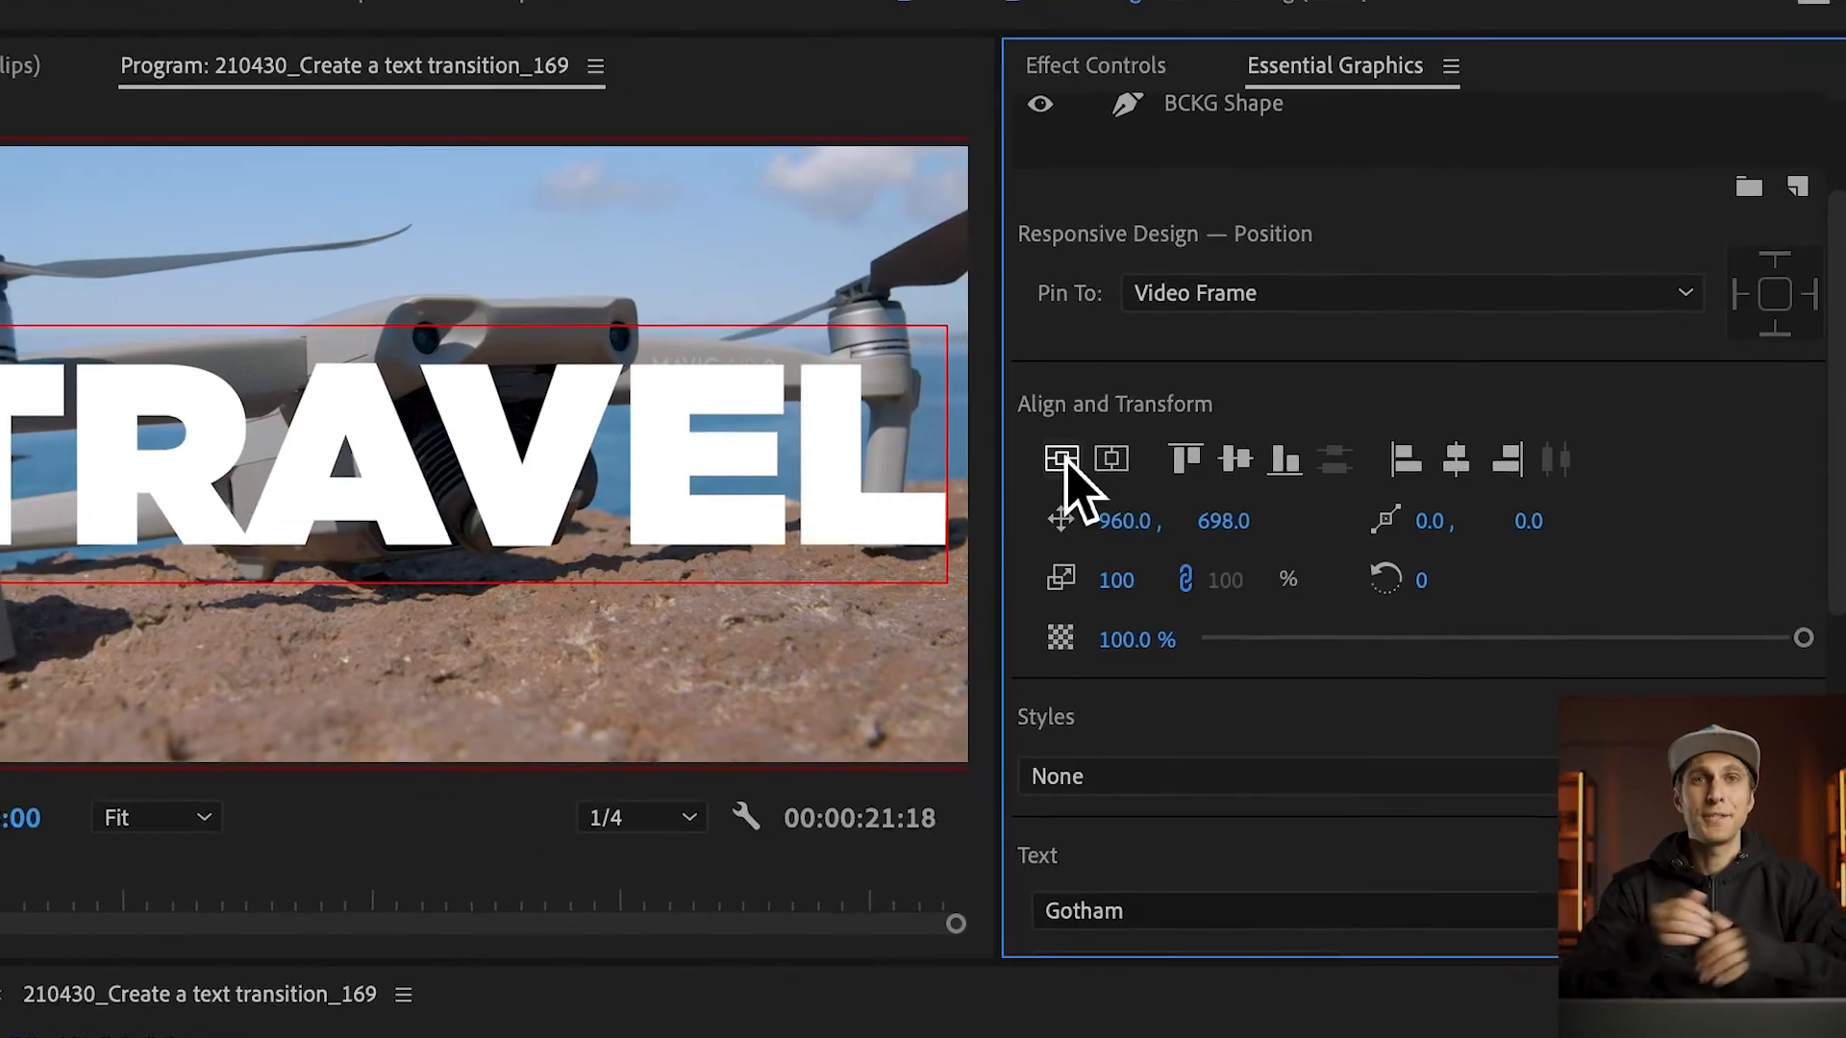
key(ctrl+s)
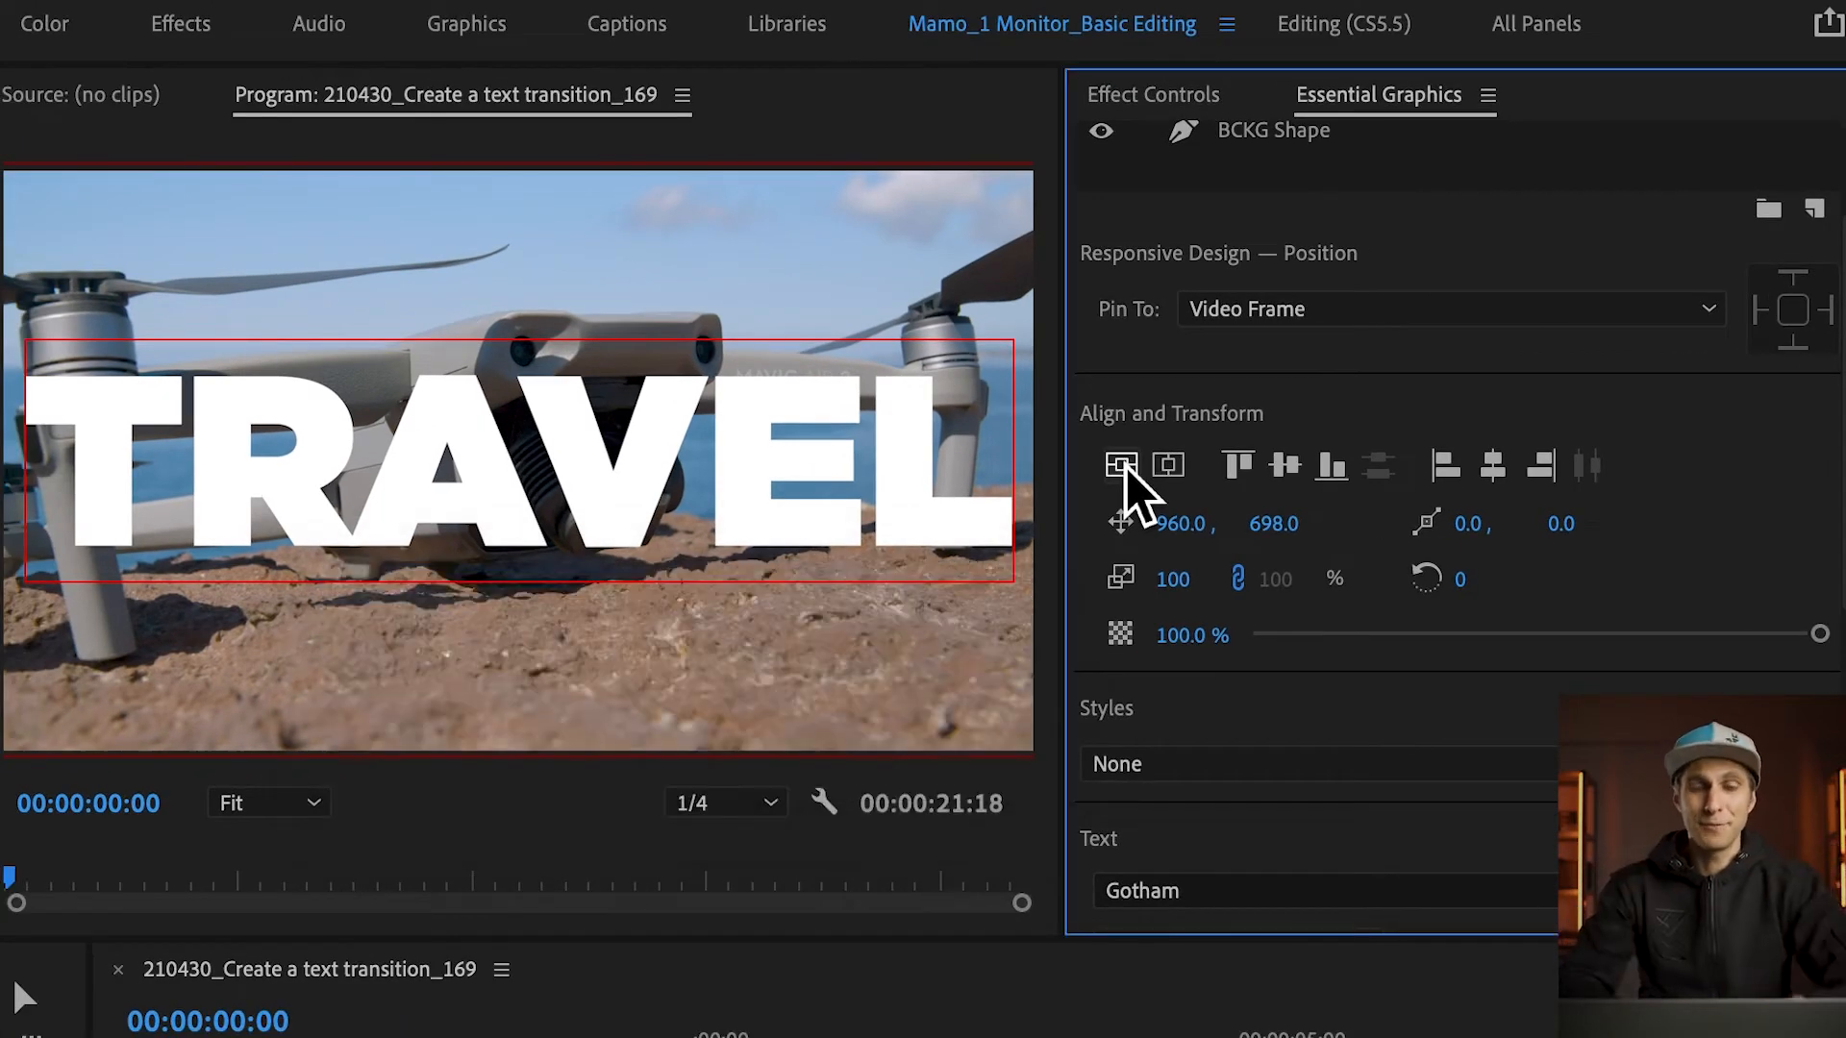
click(1182, 475)
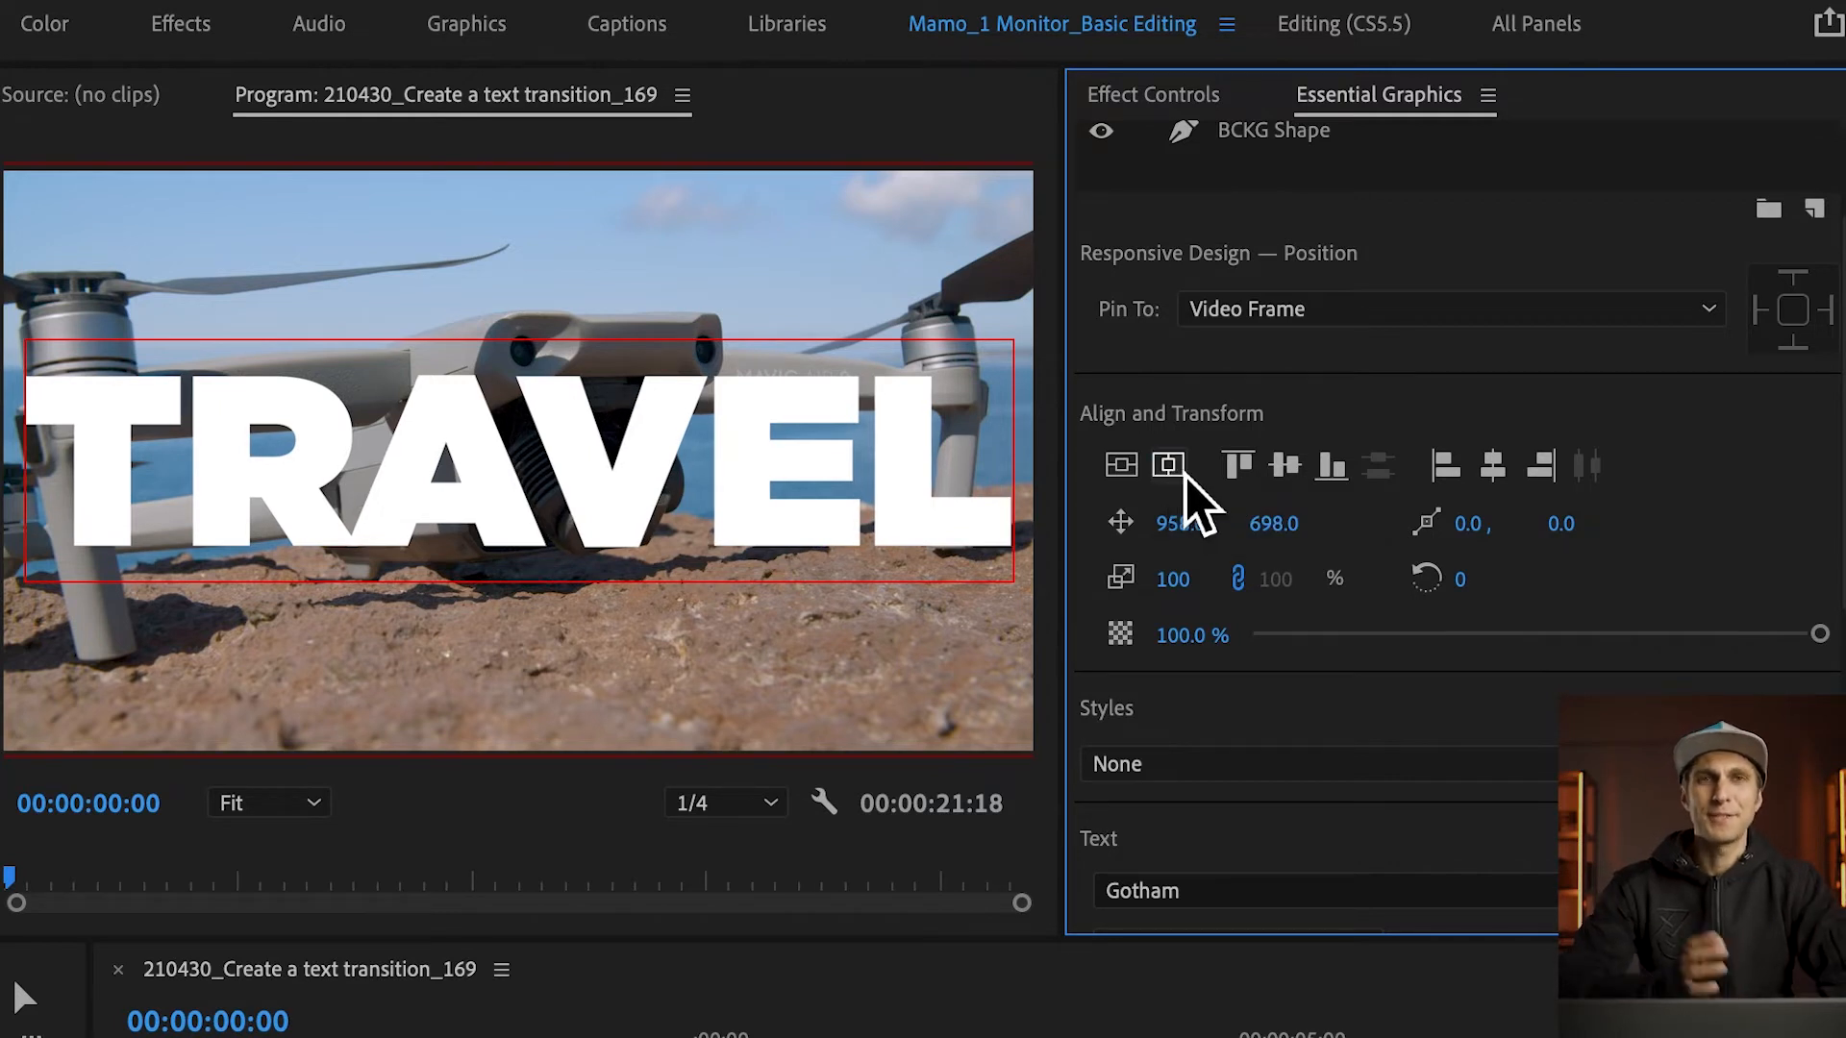
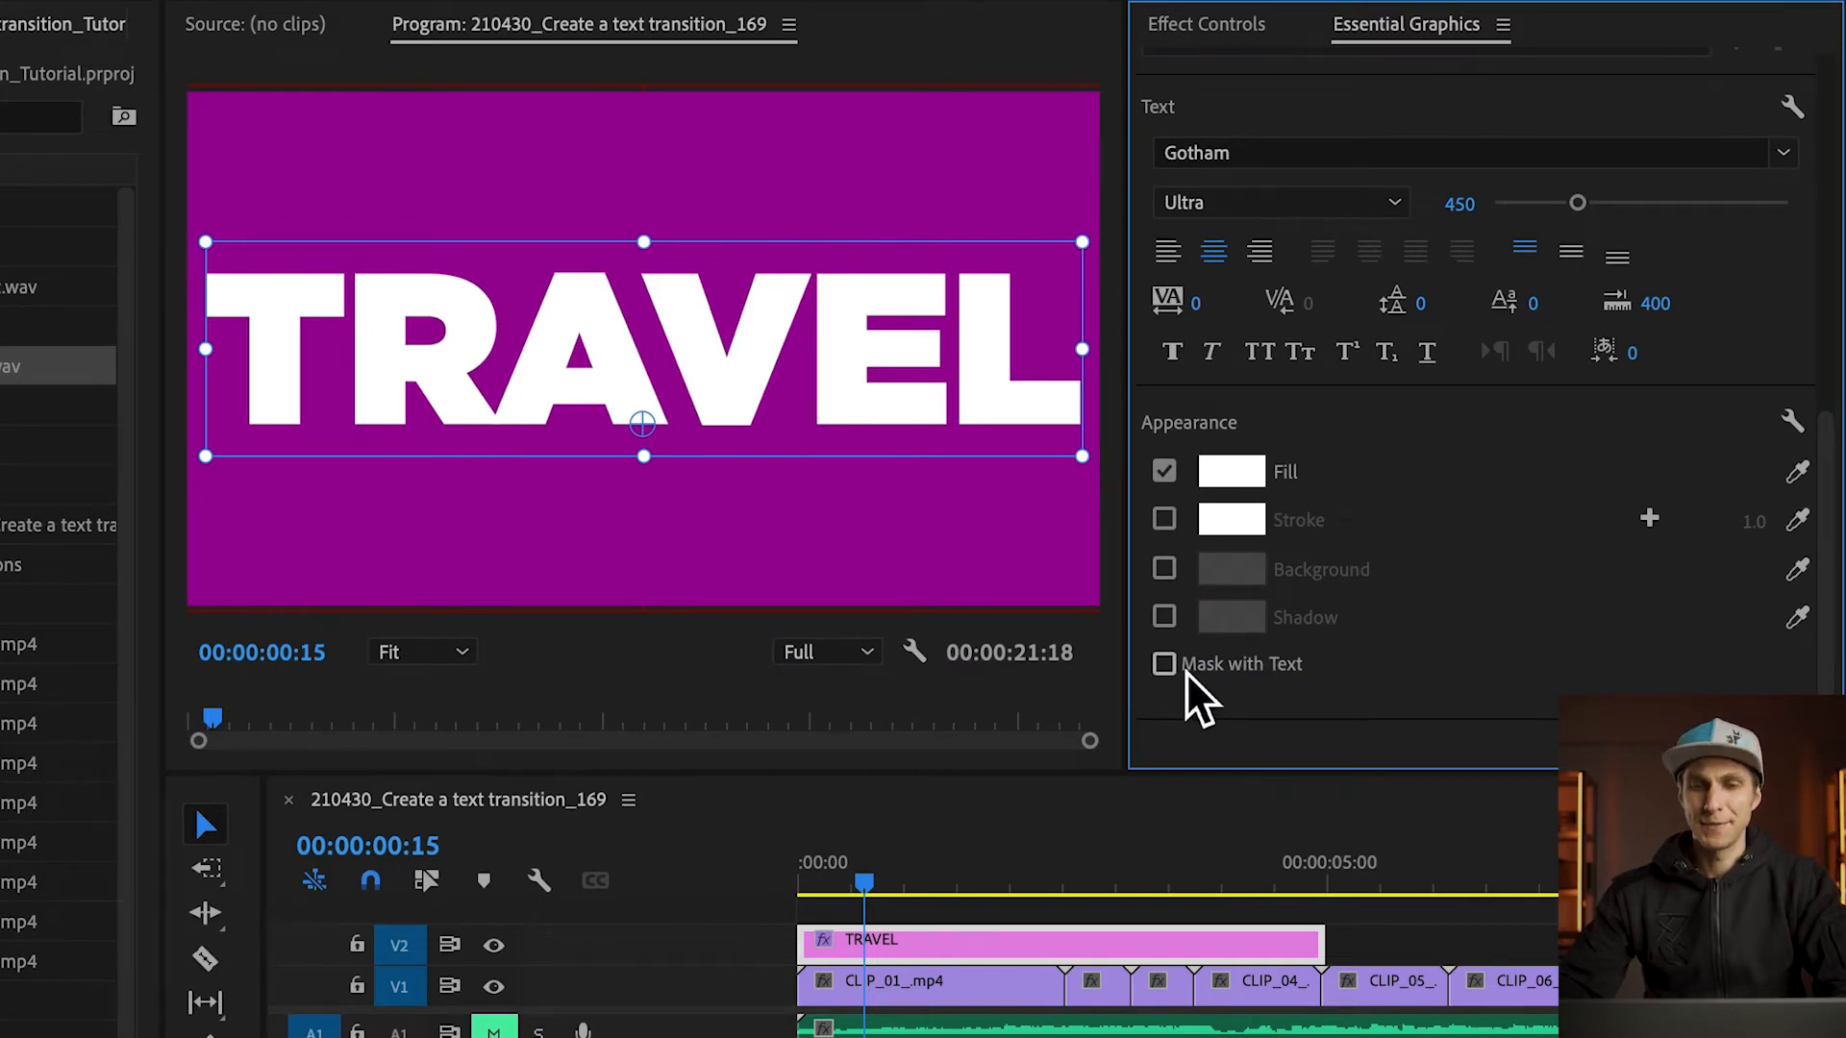
Make the TRAVEL text layer an inverted mask using Mask with Text and Invert, and scrub ahead to check it.
click(1179, 667)
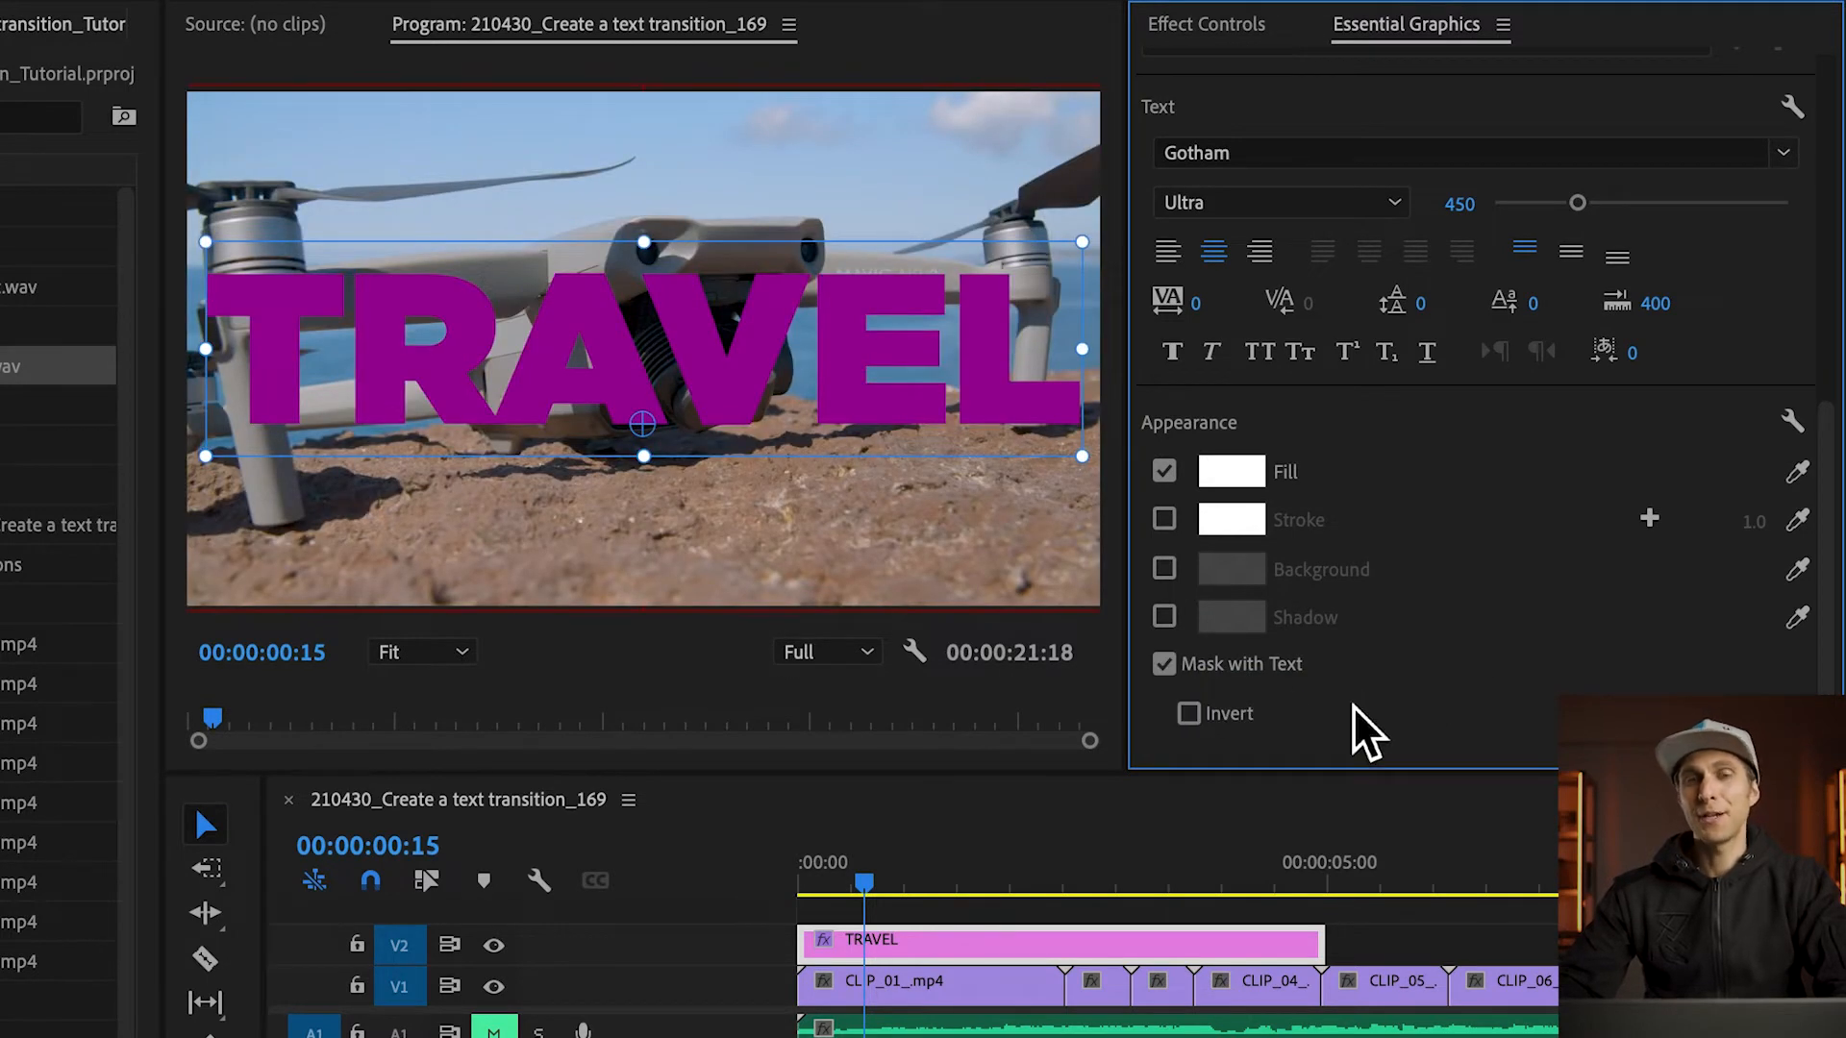
click(1228, 725)
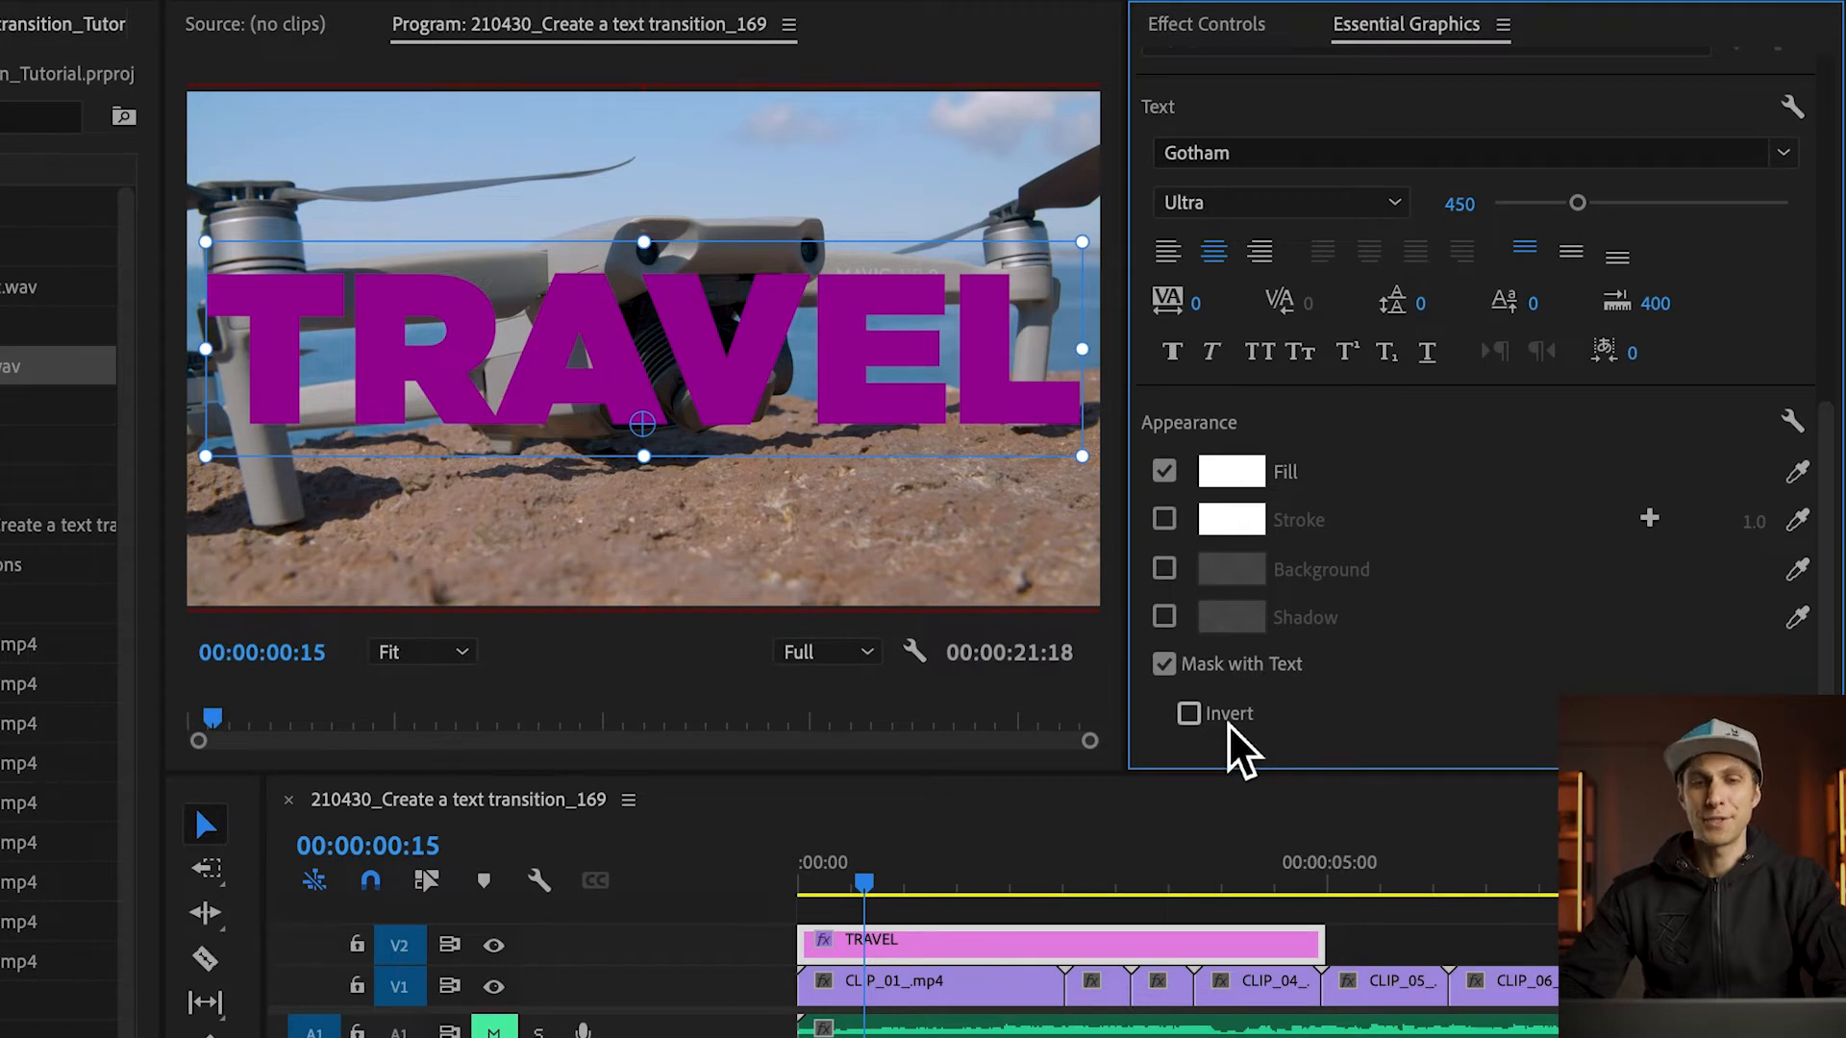
drag(869, 879, 886, 917)
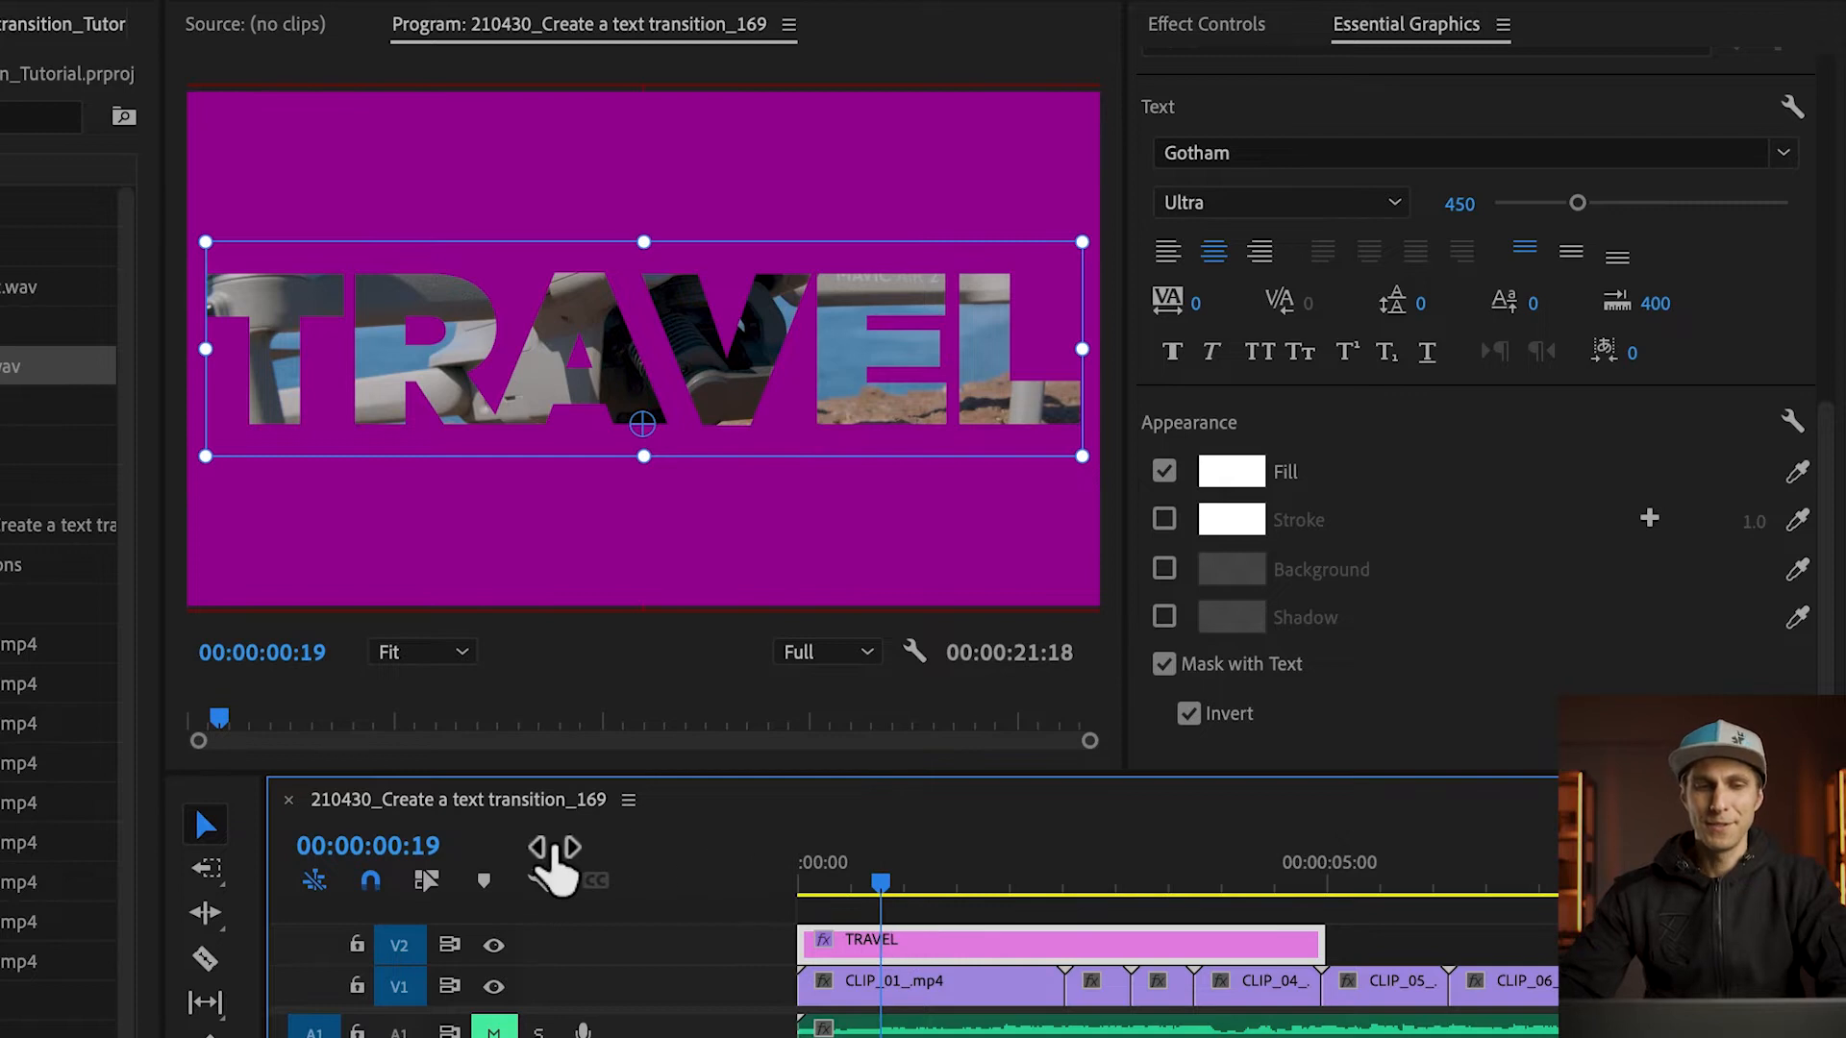
Move the playhead to 00:00:00:14 and enable Source Text keyframing there for the TRAVEL text.
click(423, 846)
key(BackSpace)
text(4)
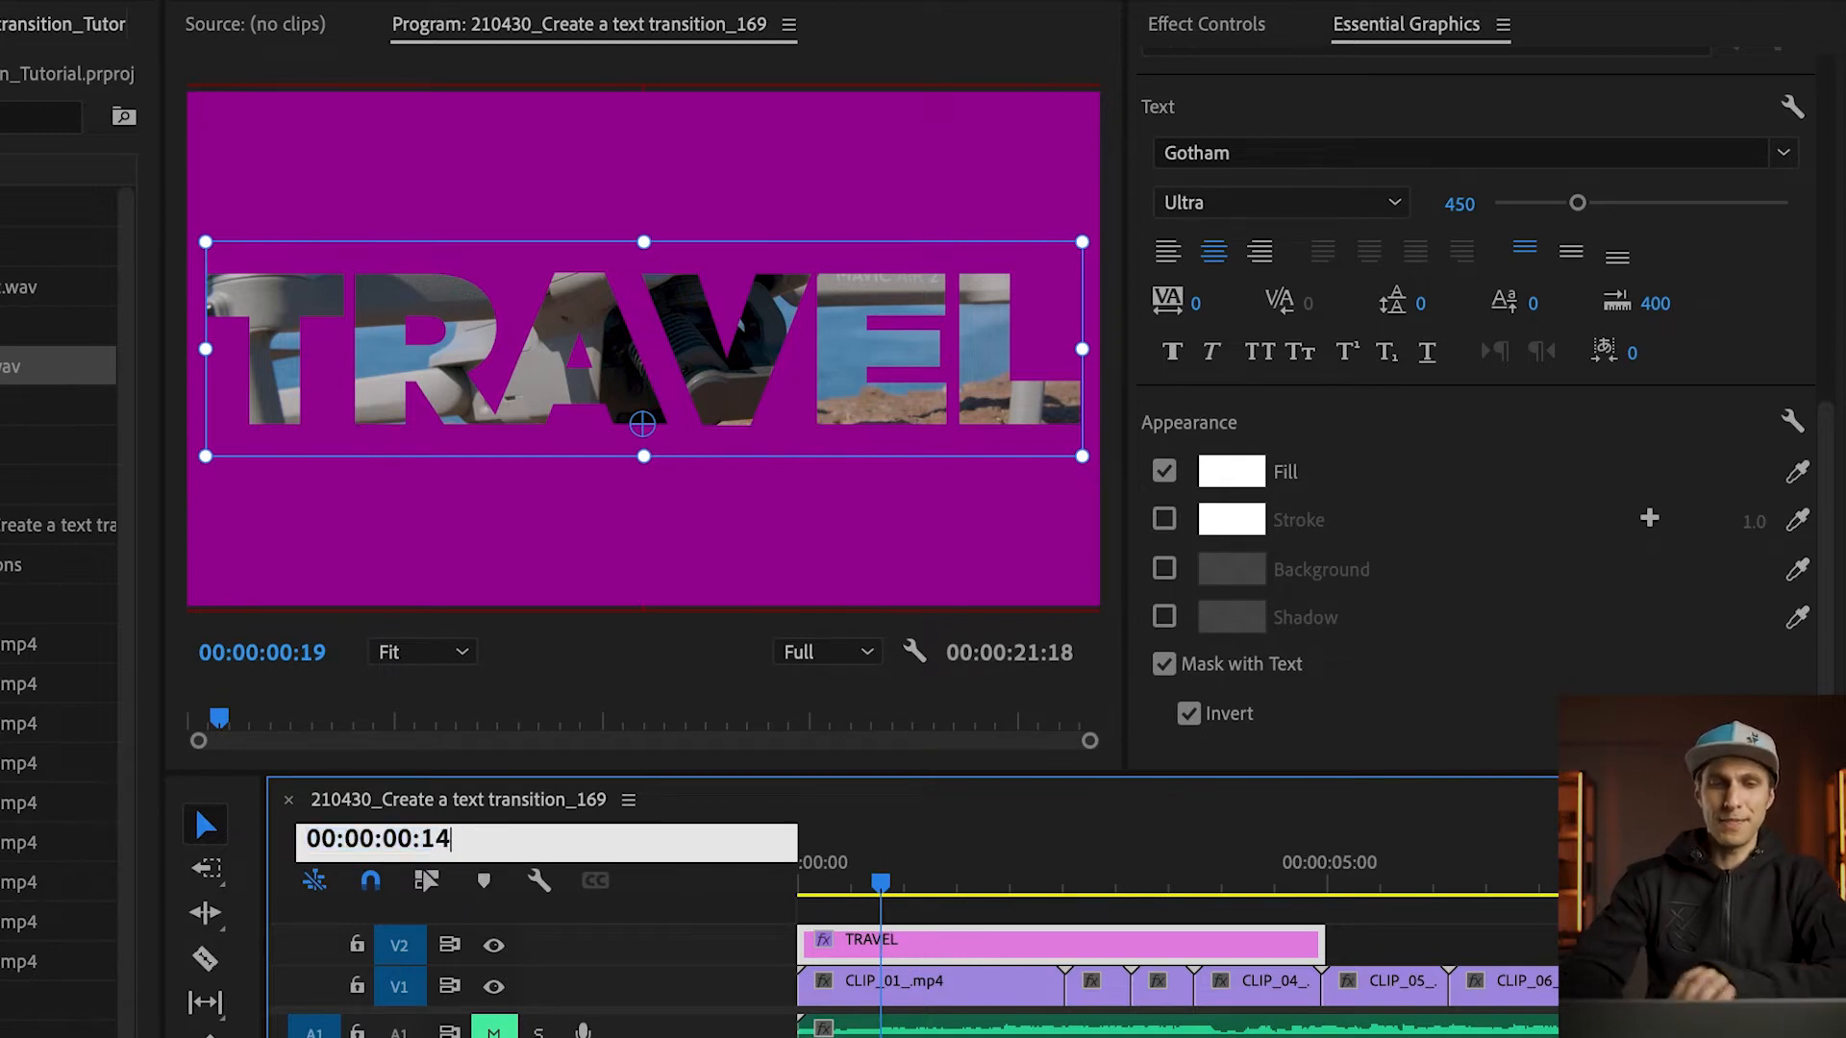
key(Return)
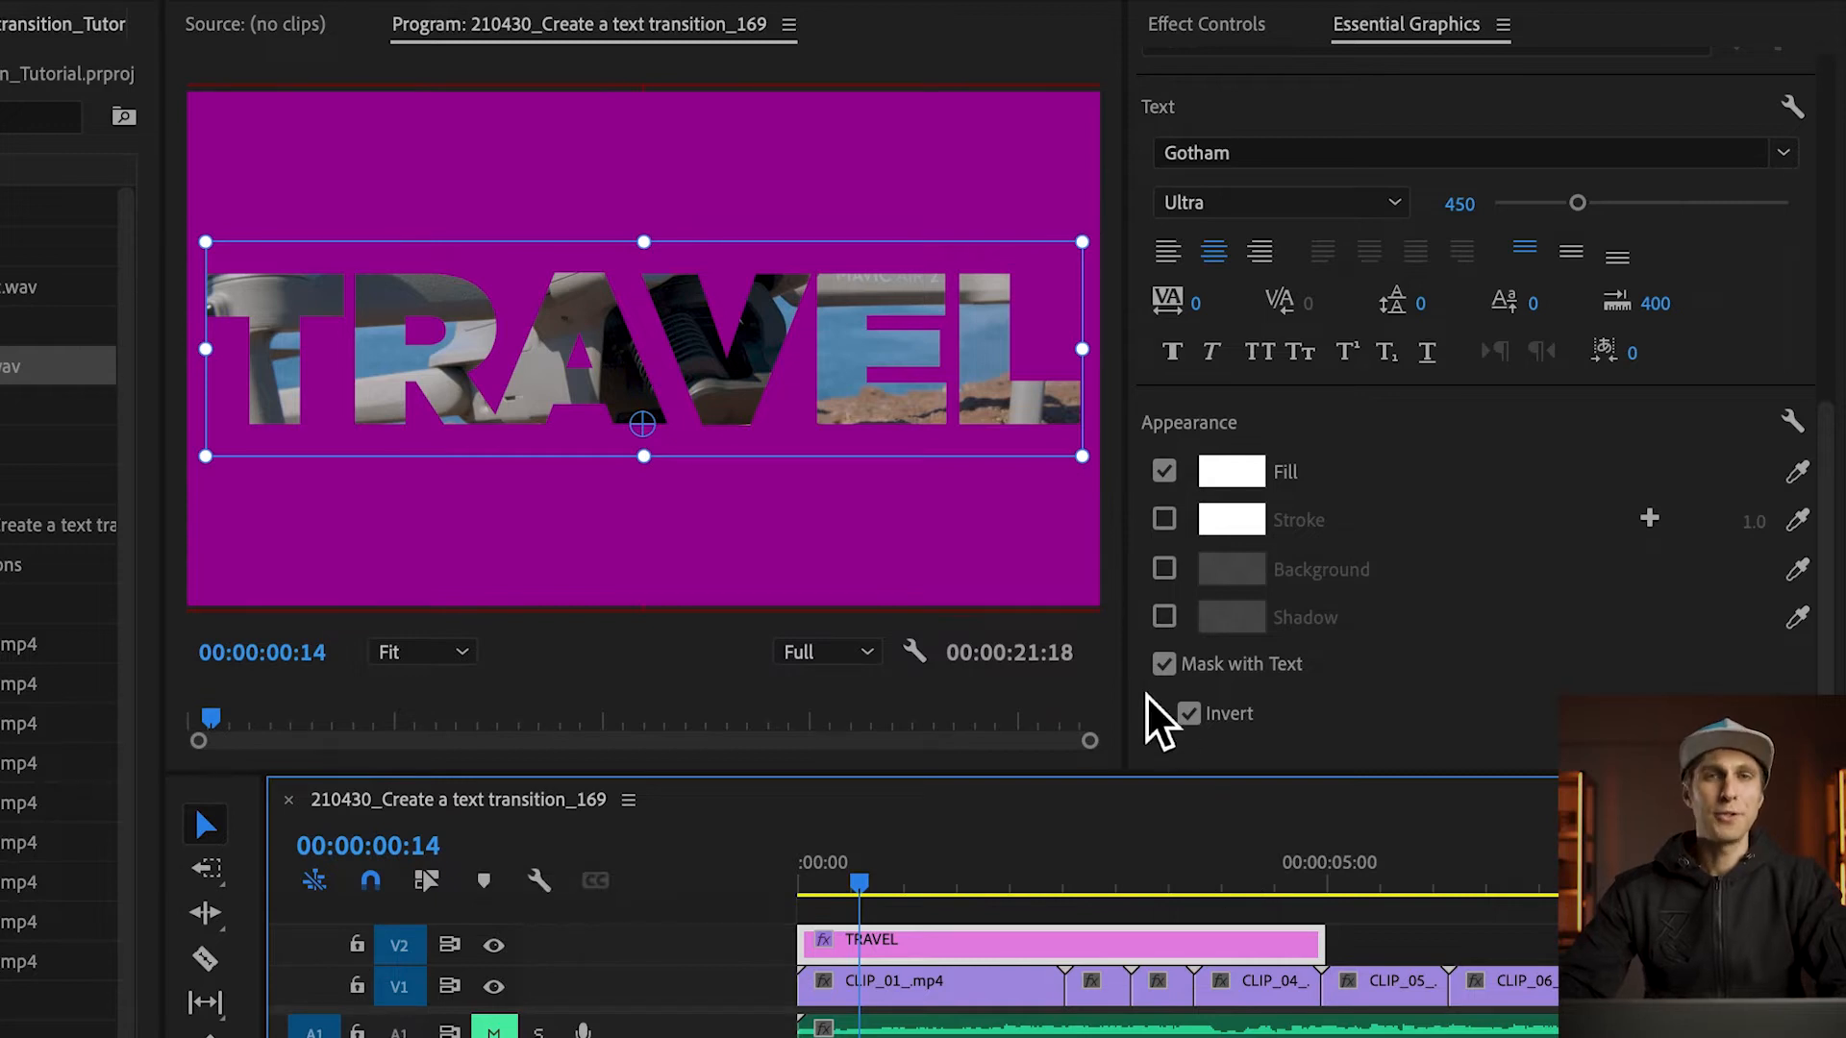
click(1210, 25)
click(1154, 135)
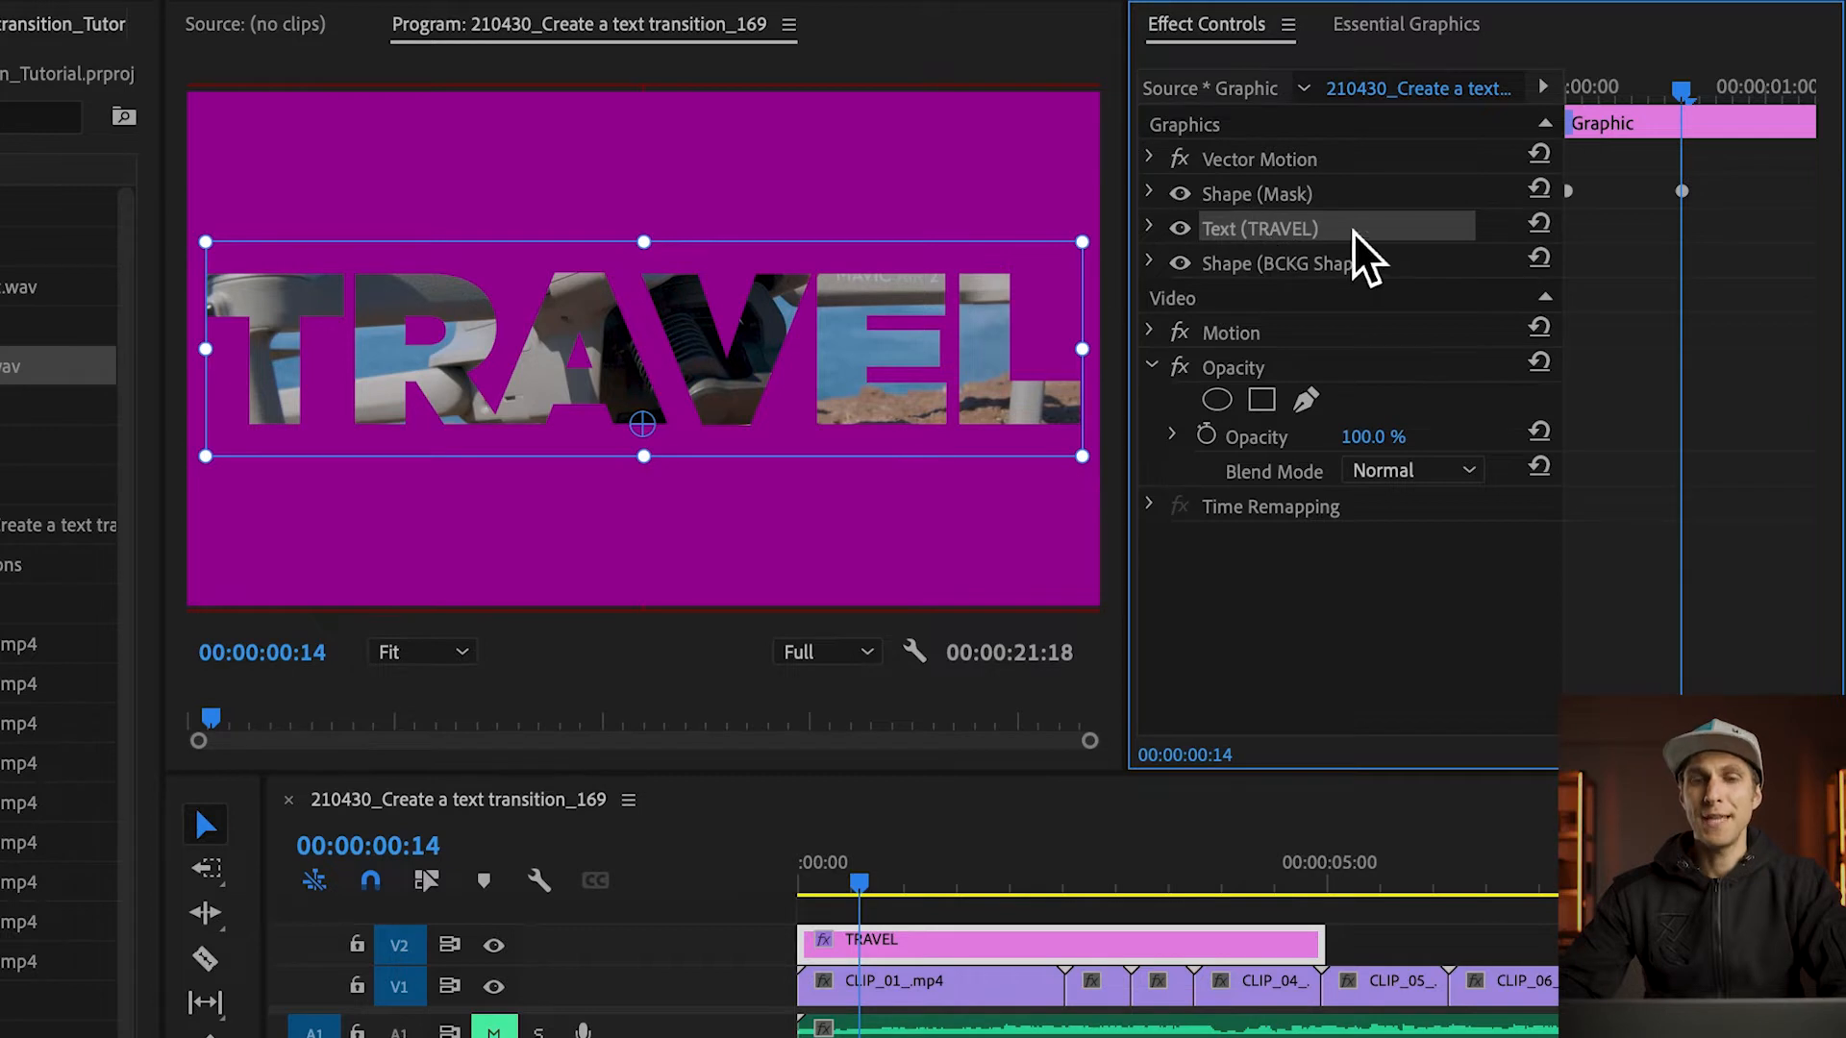
click(1151, 228)
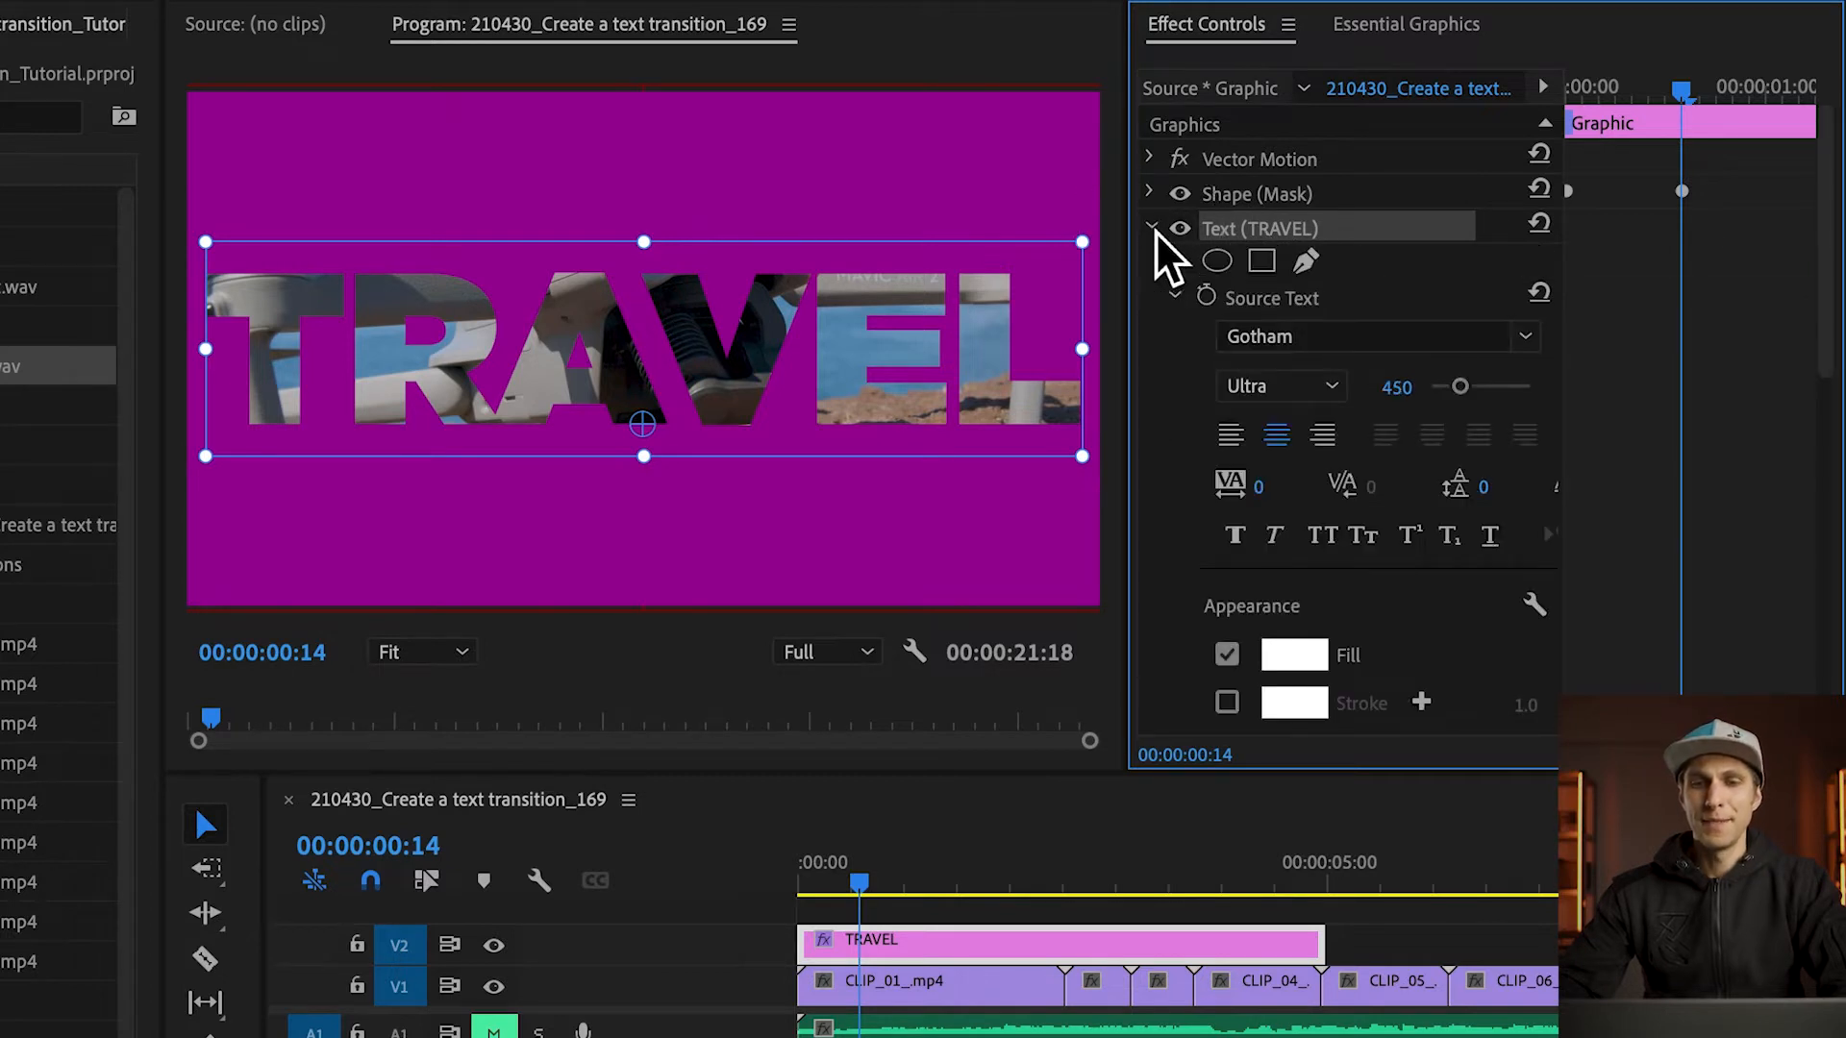
click(1208, 298)
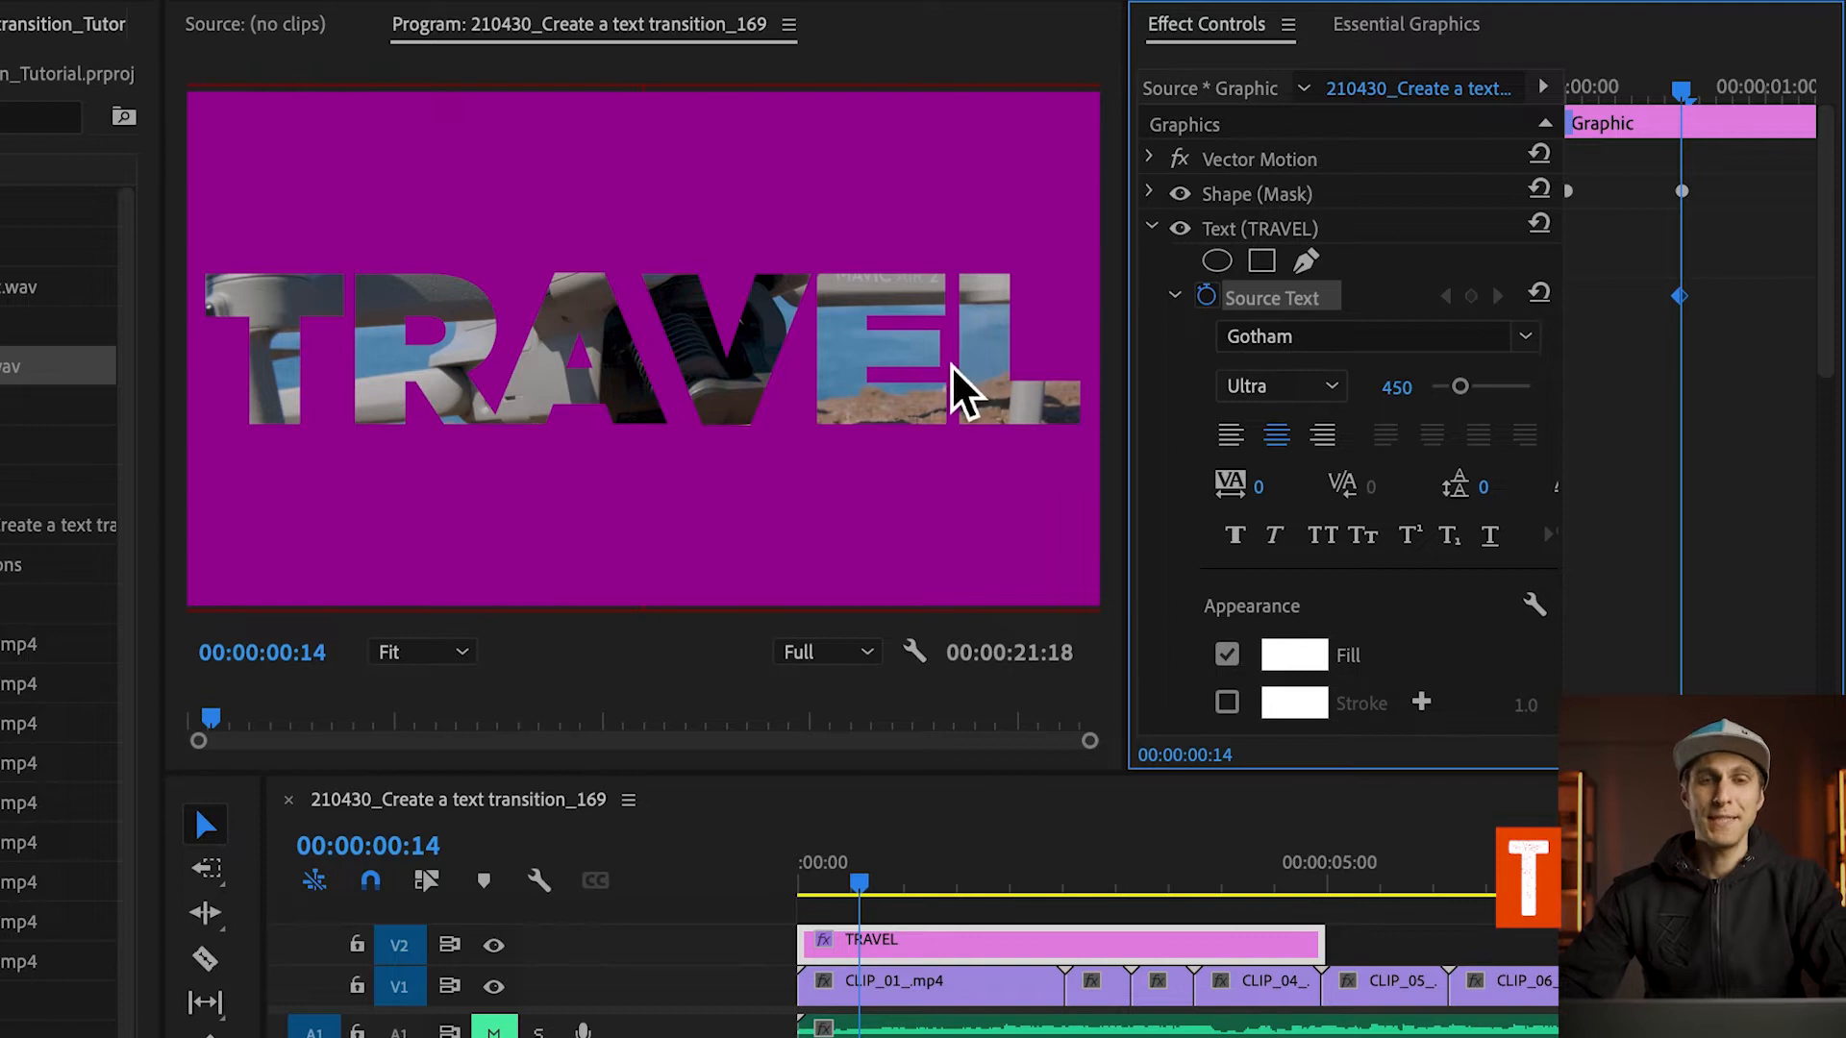
Delete all the letters of the TRAVEL text at the 00:00:00:14 keyframe using the Type tool.
key(t)
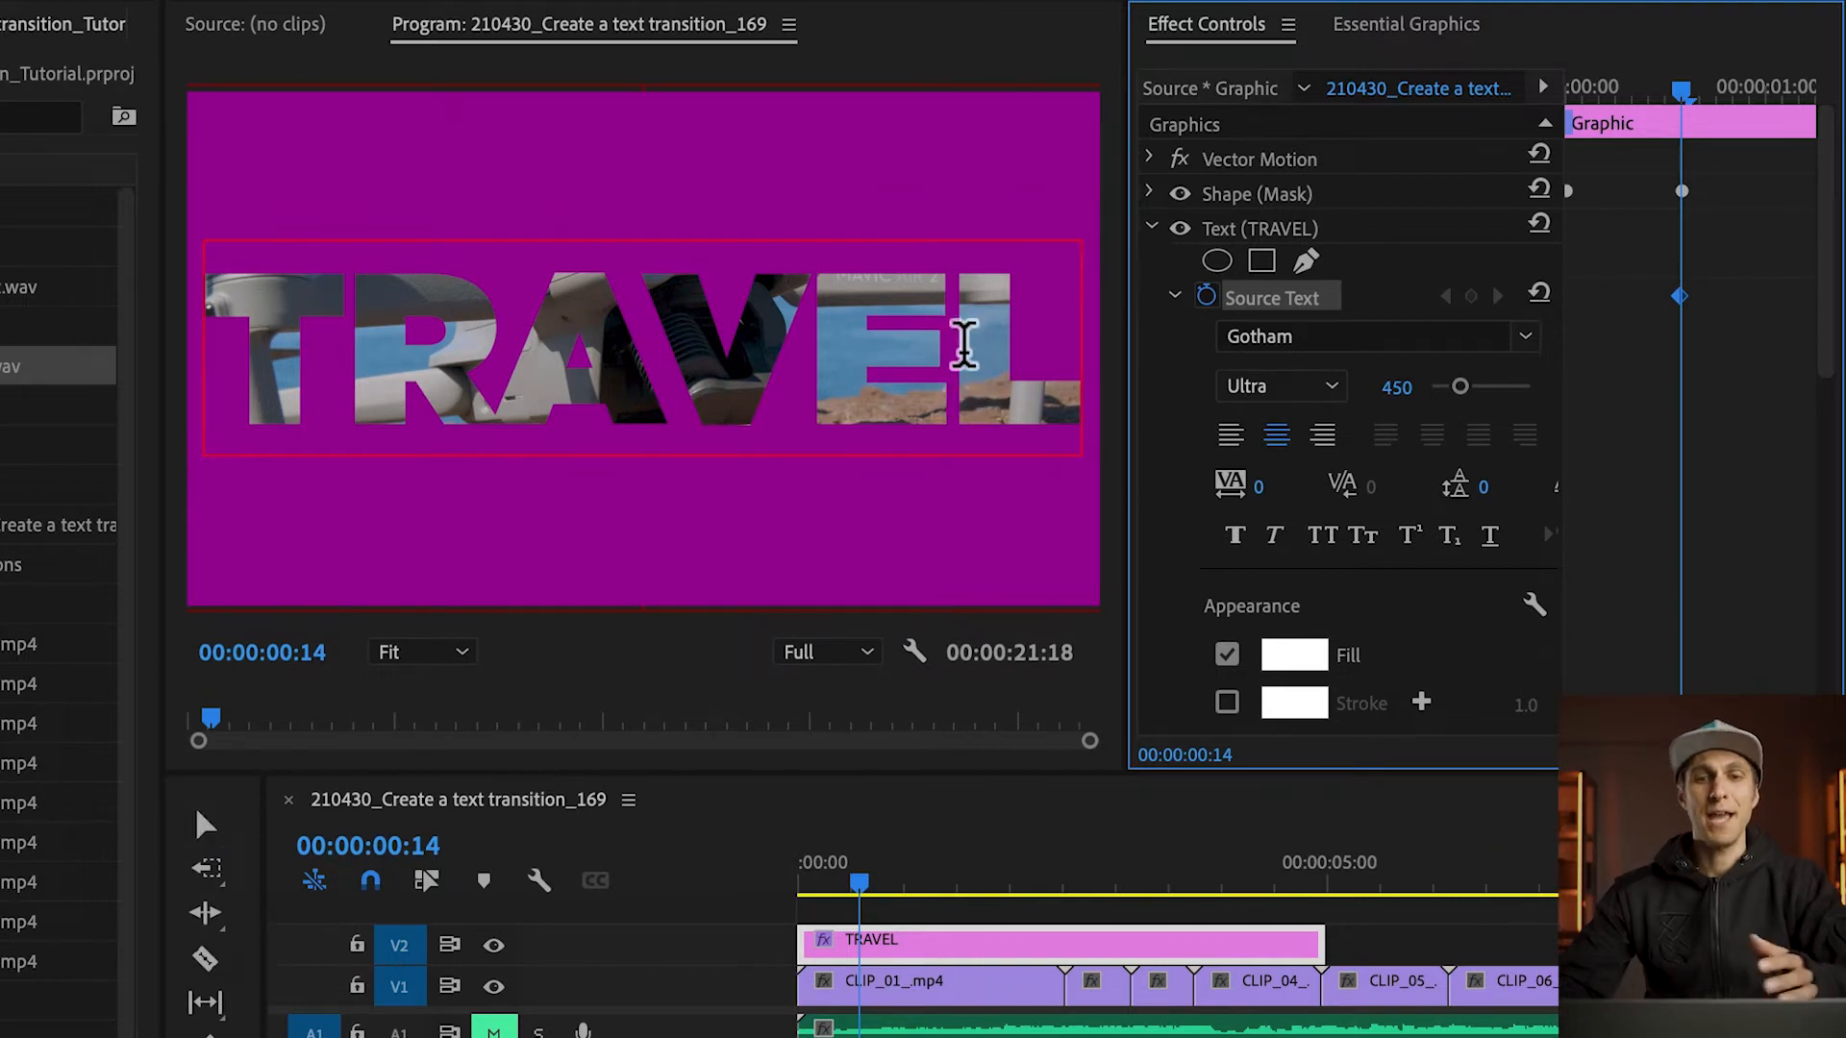
click(1062, 347)
drag(1062, 346, 234, 355)
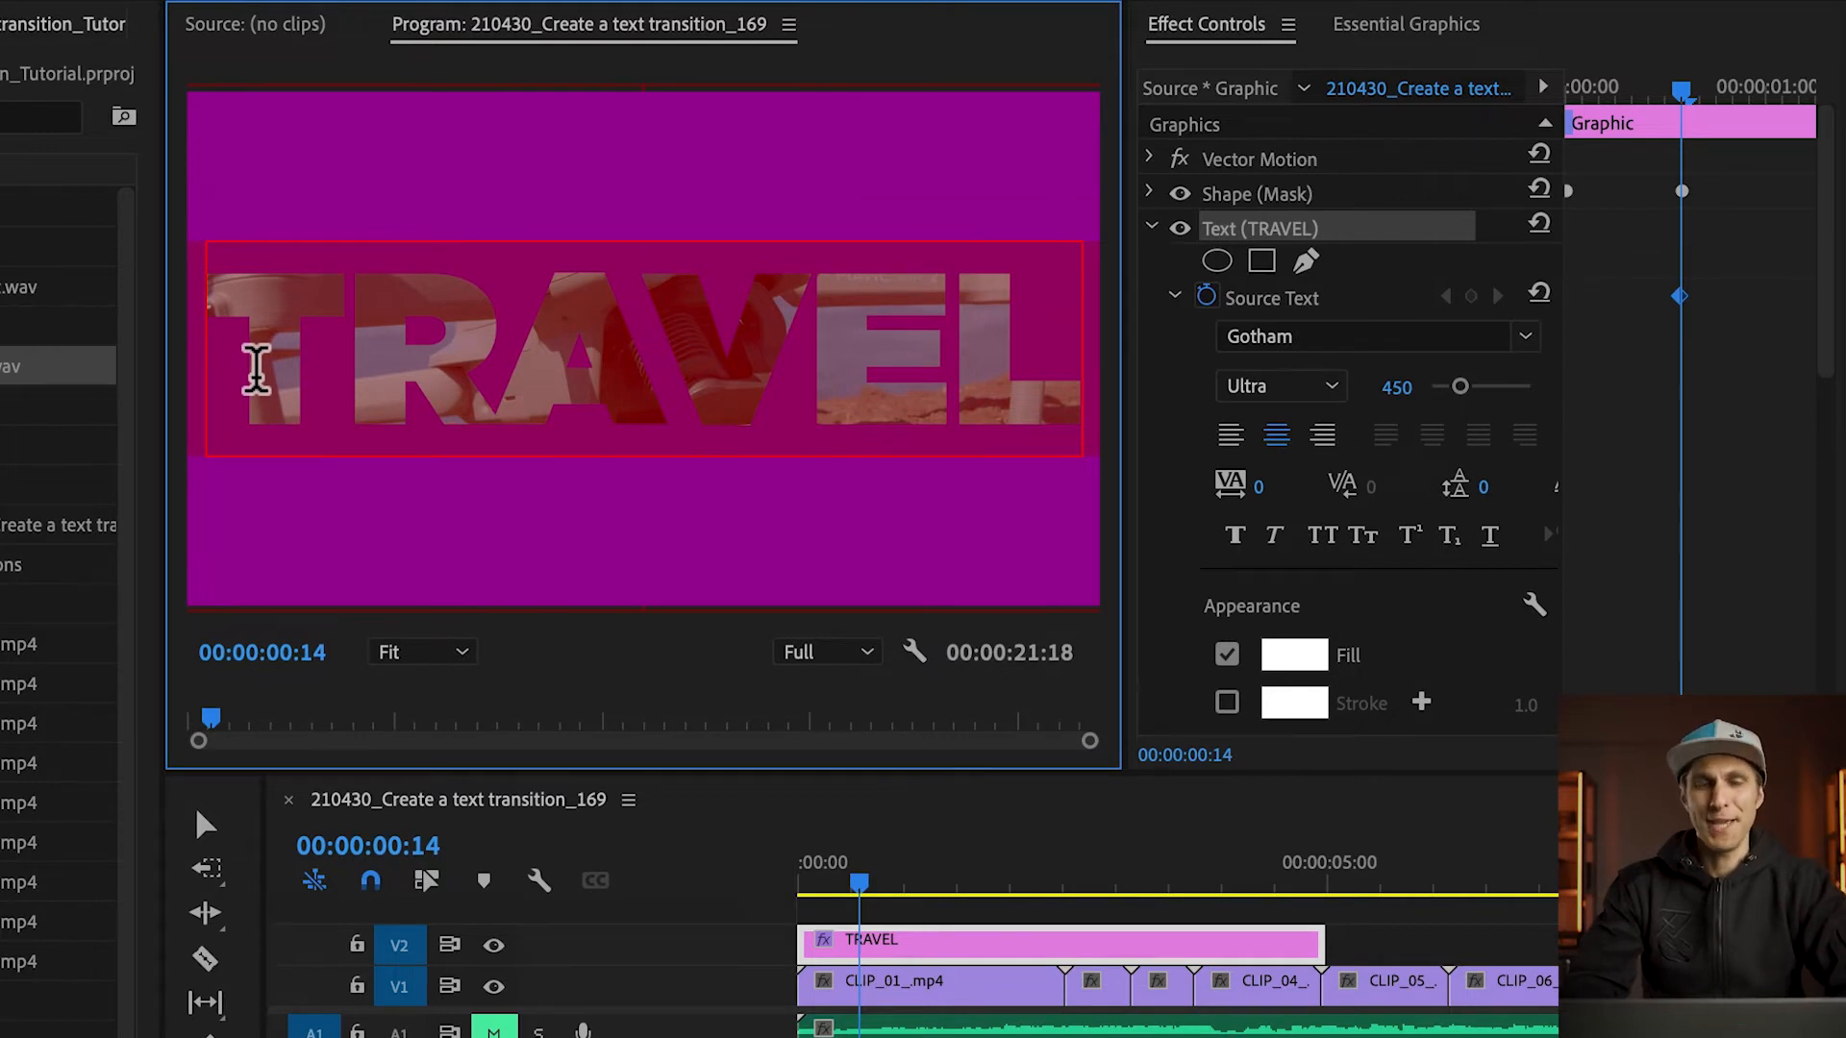
key(BackSpace)
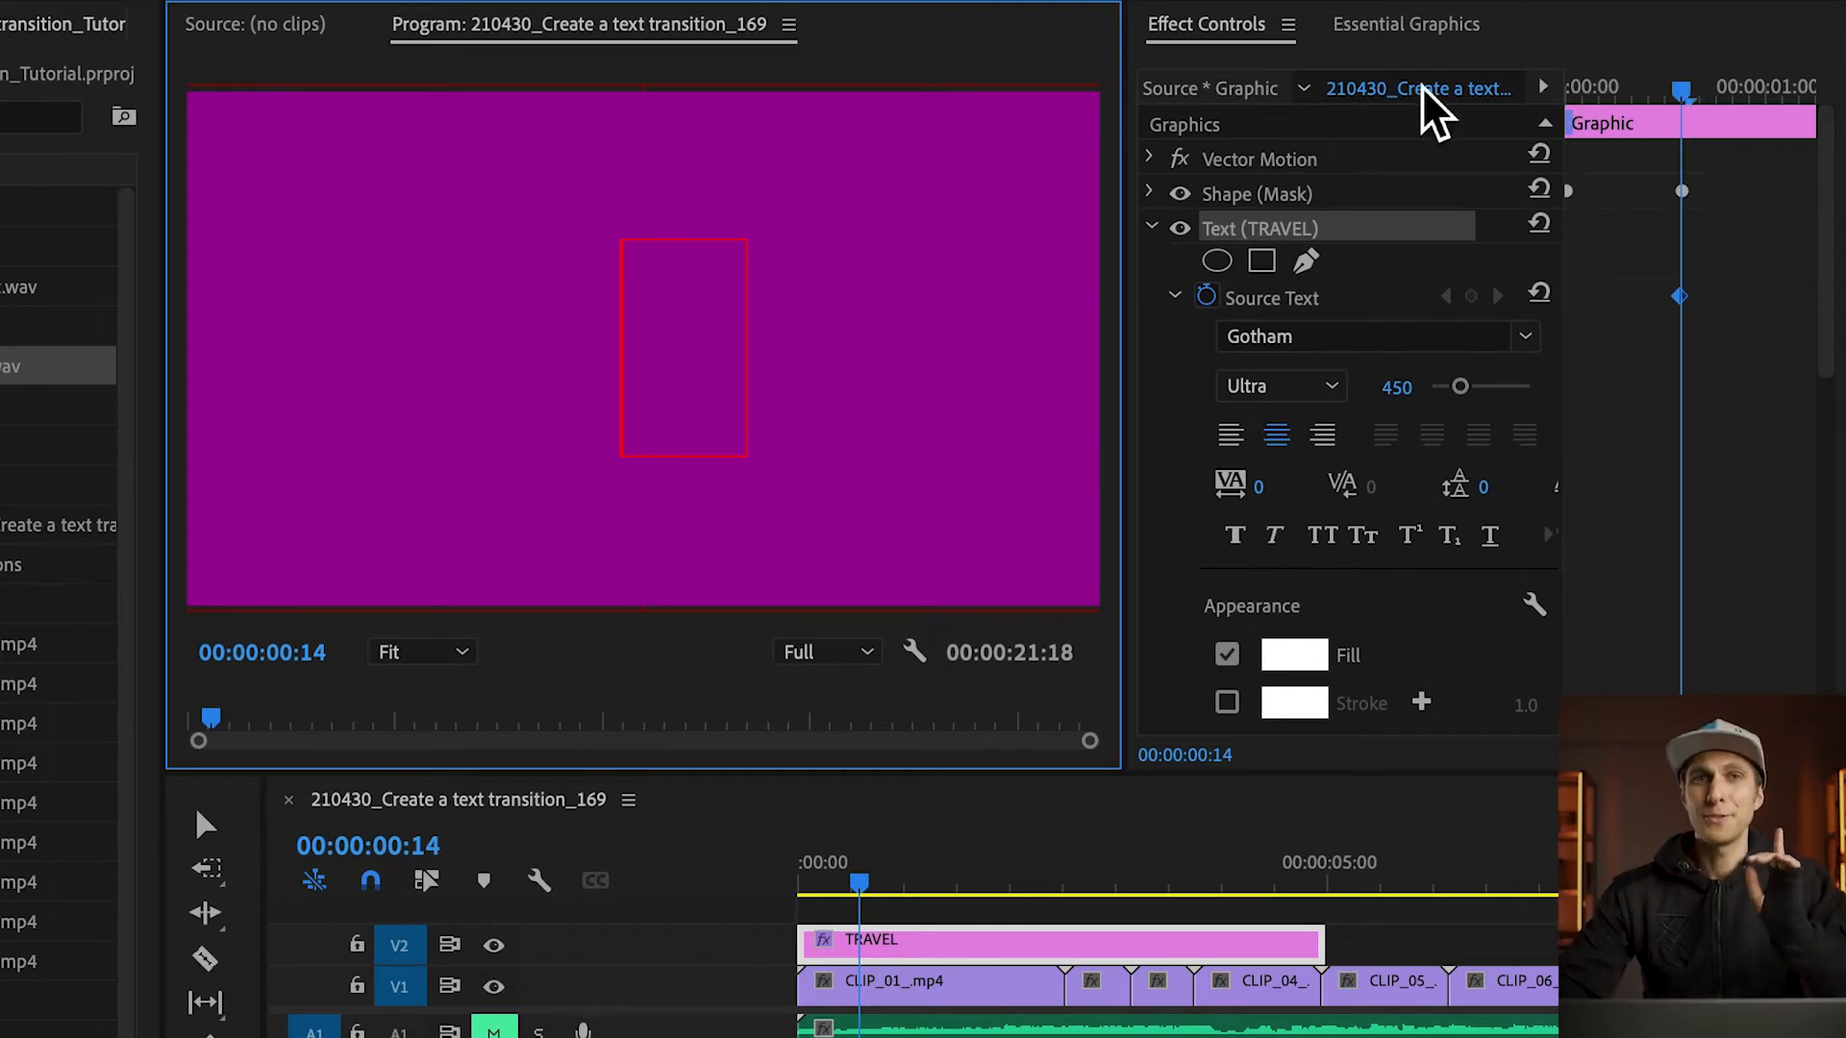
At 00:00:00:15, enter "T" in the emptied text layer and center it horizontally in the frame.
drag(1688, 92, 1704, 95)
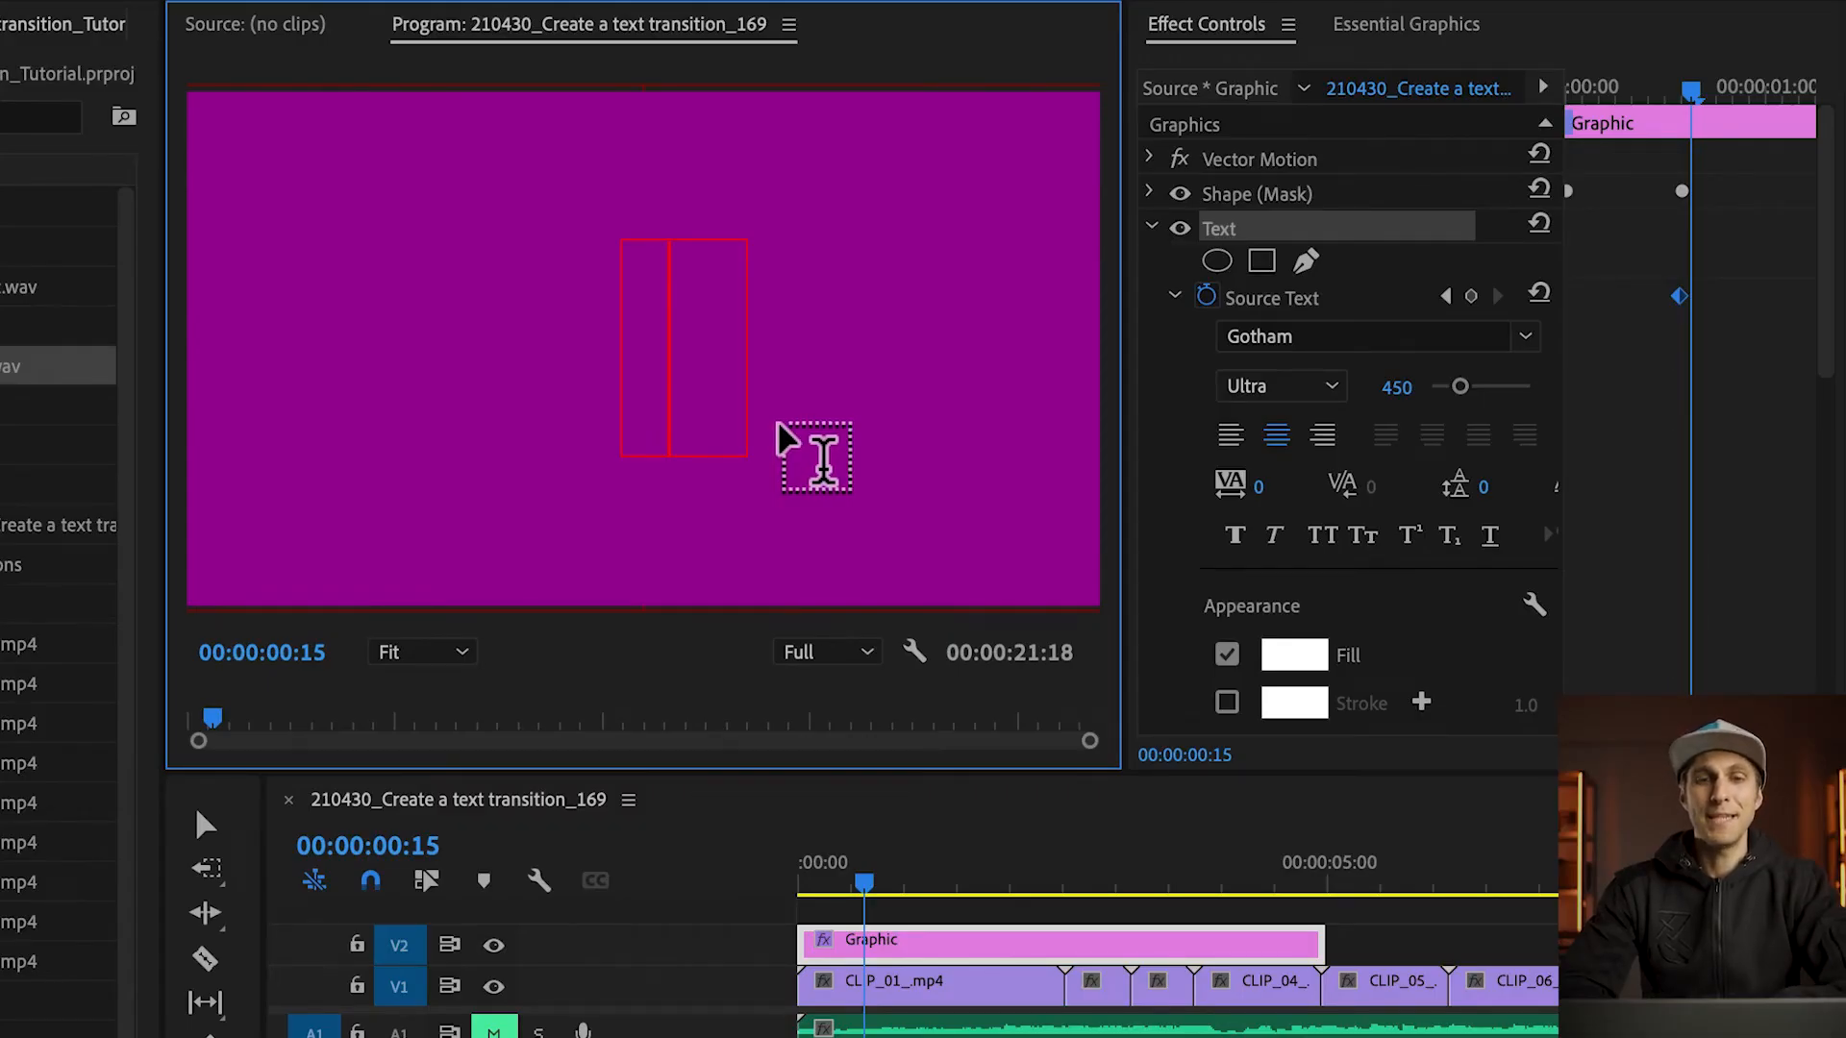
text(T)
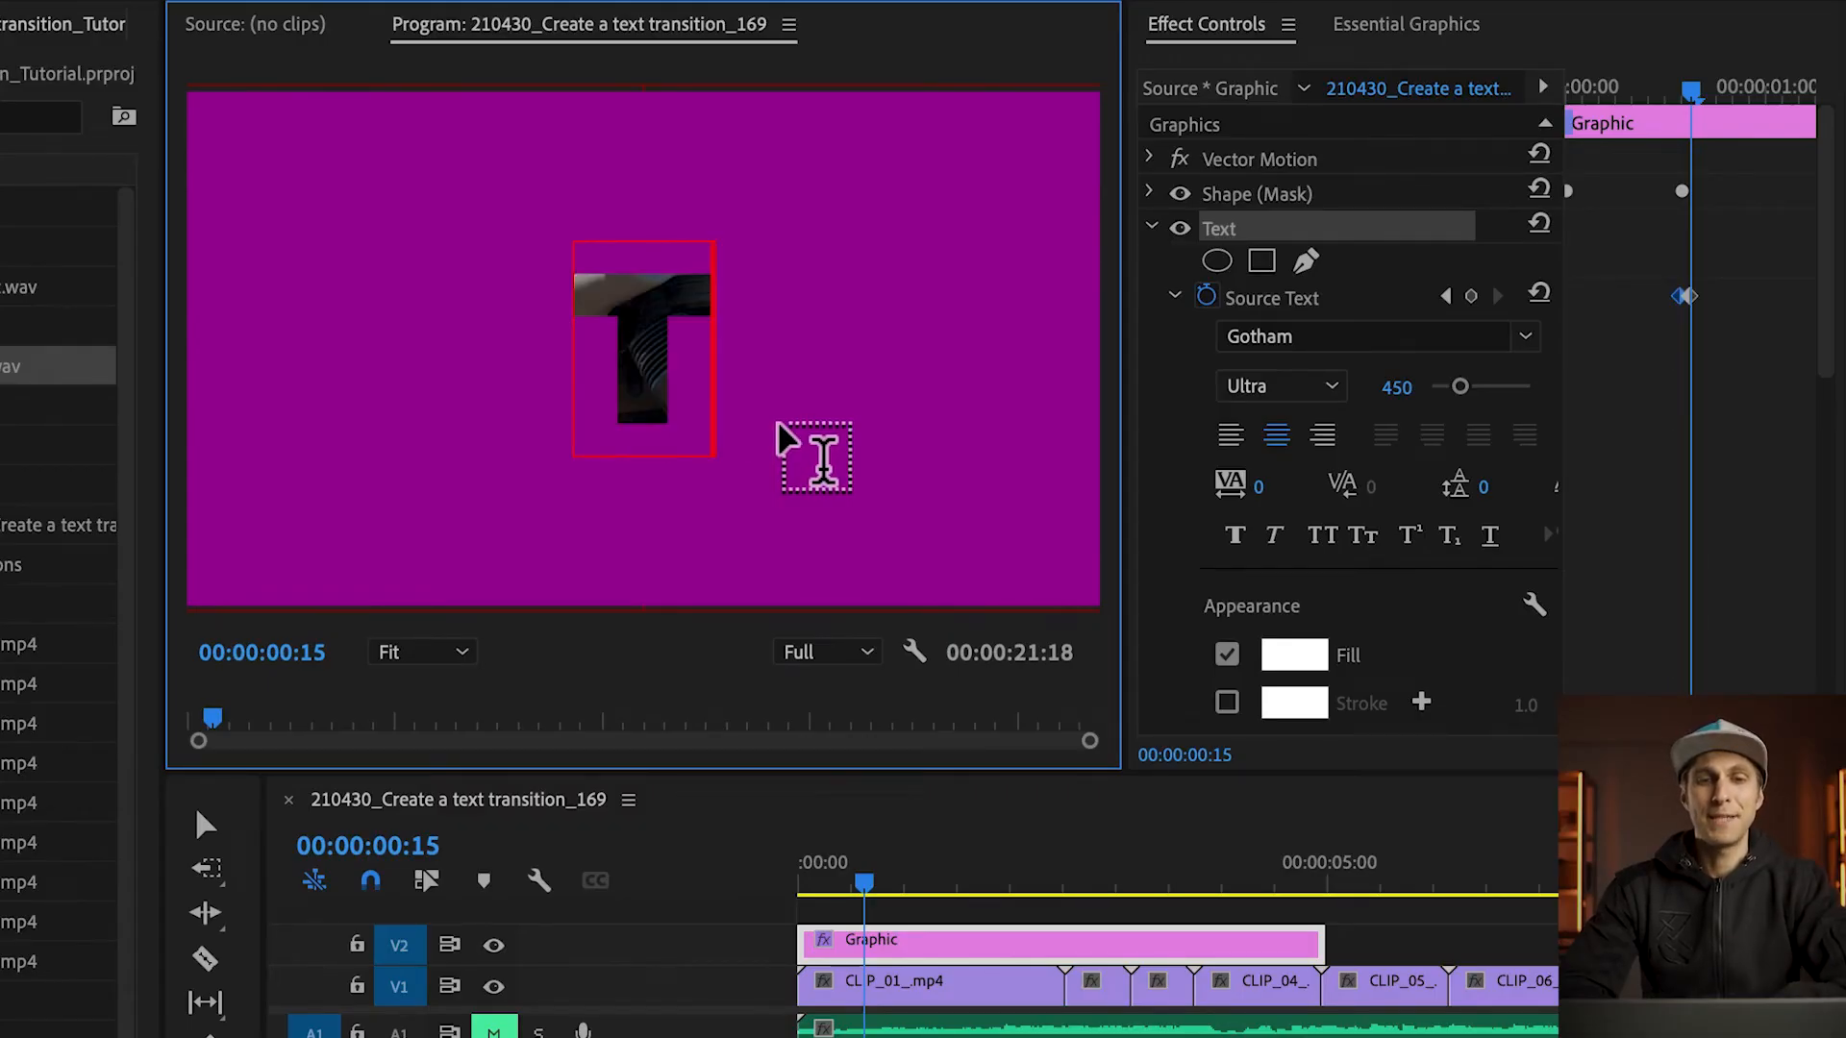
click(1391, 27)
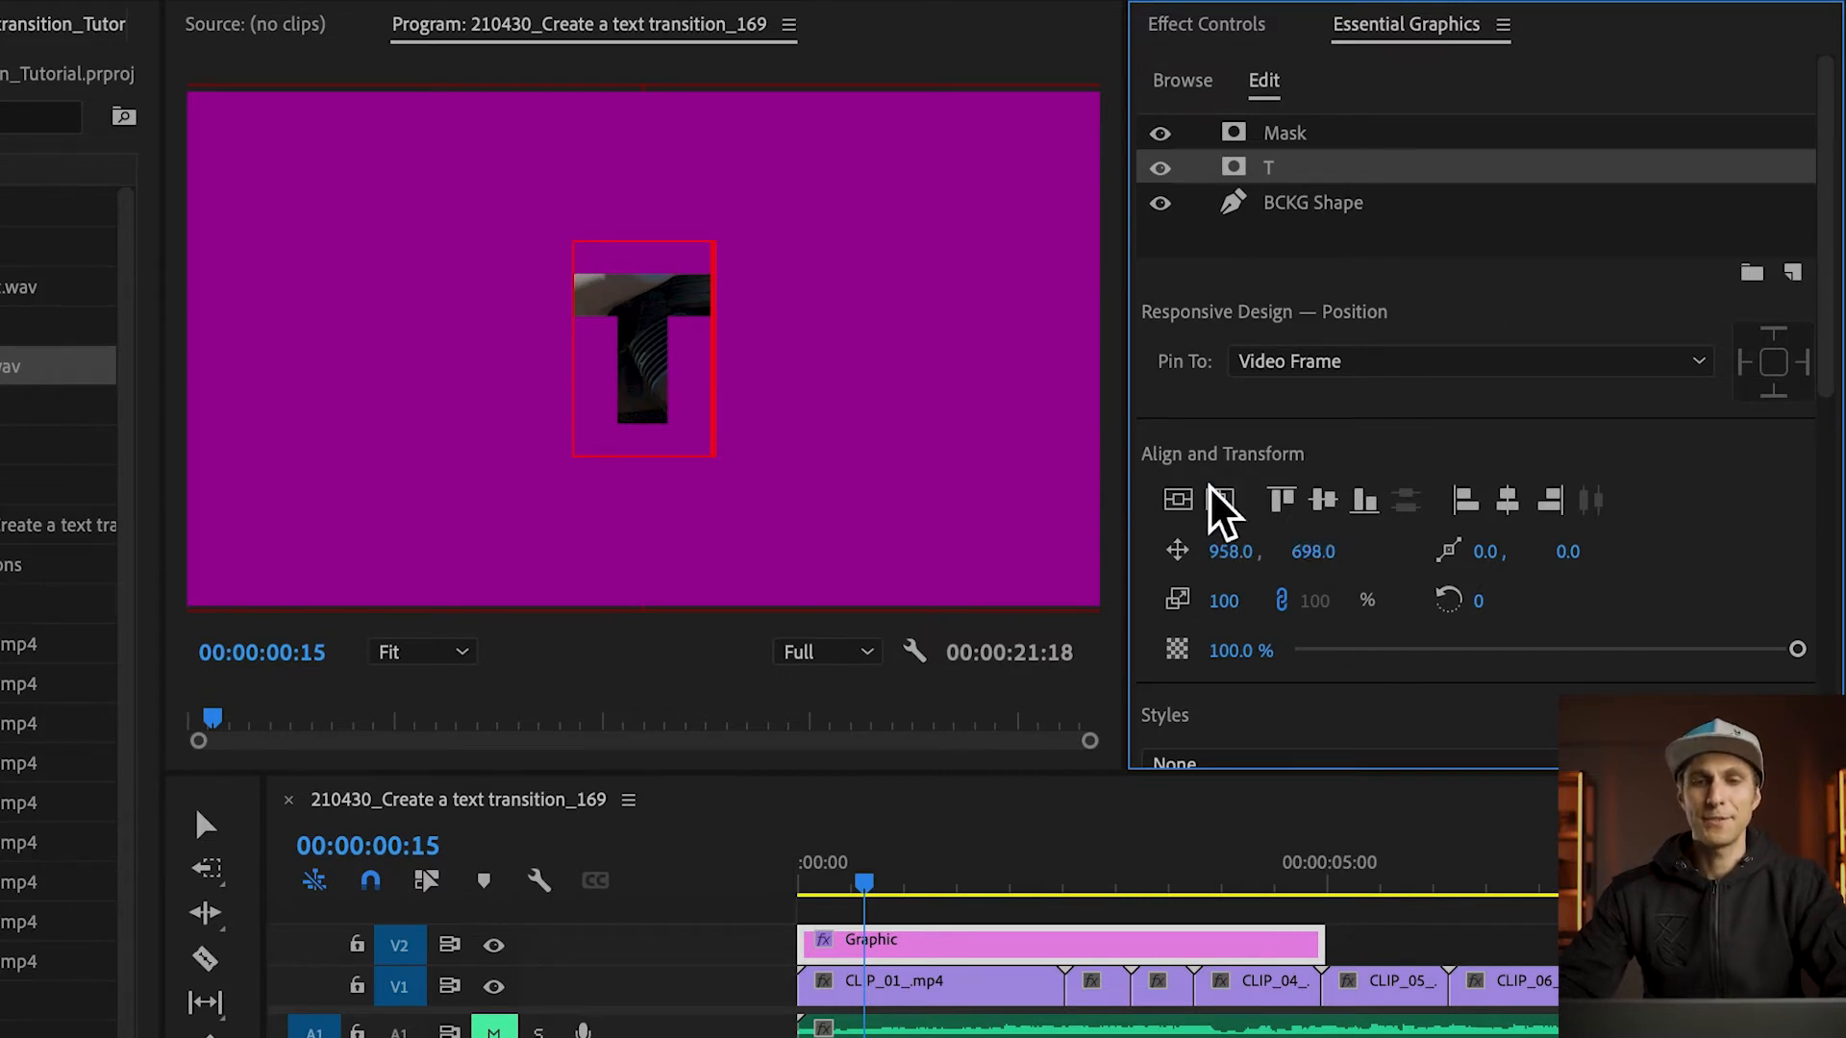
click(1225, 507)
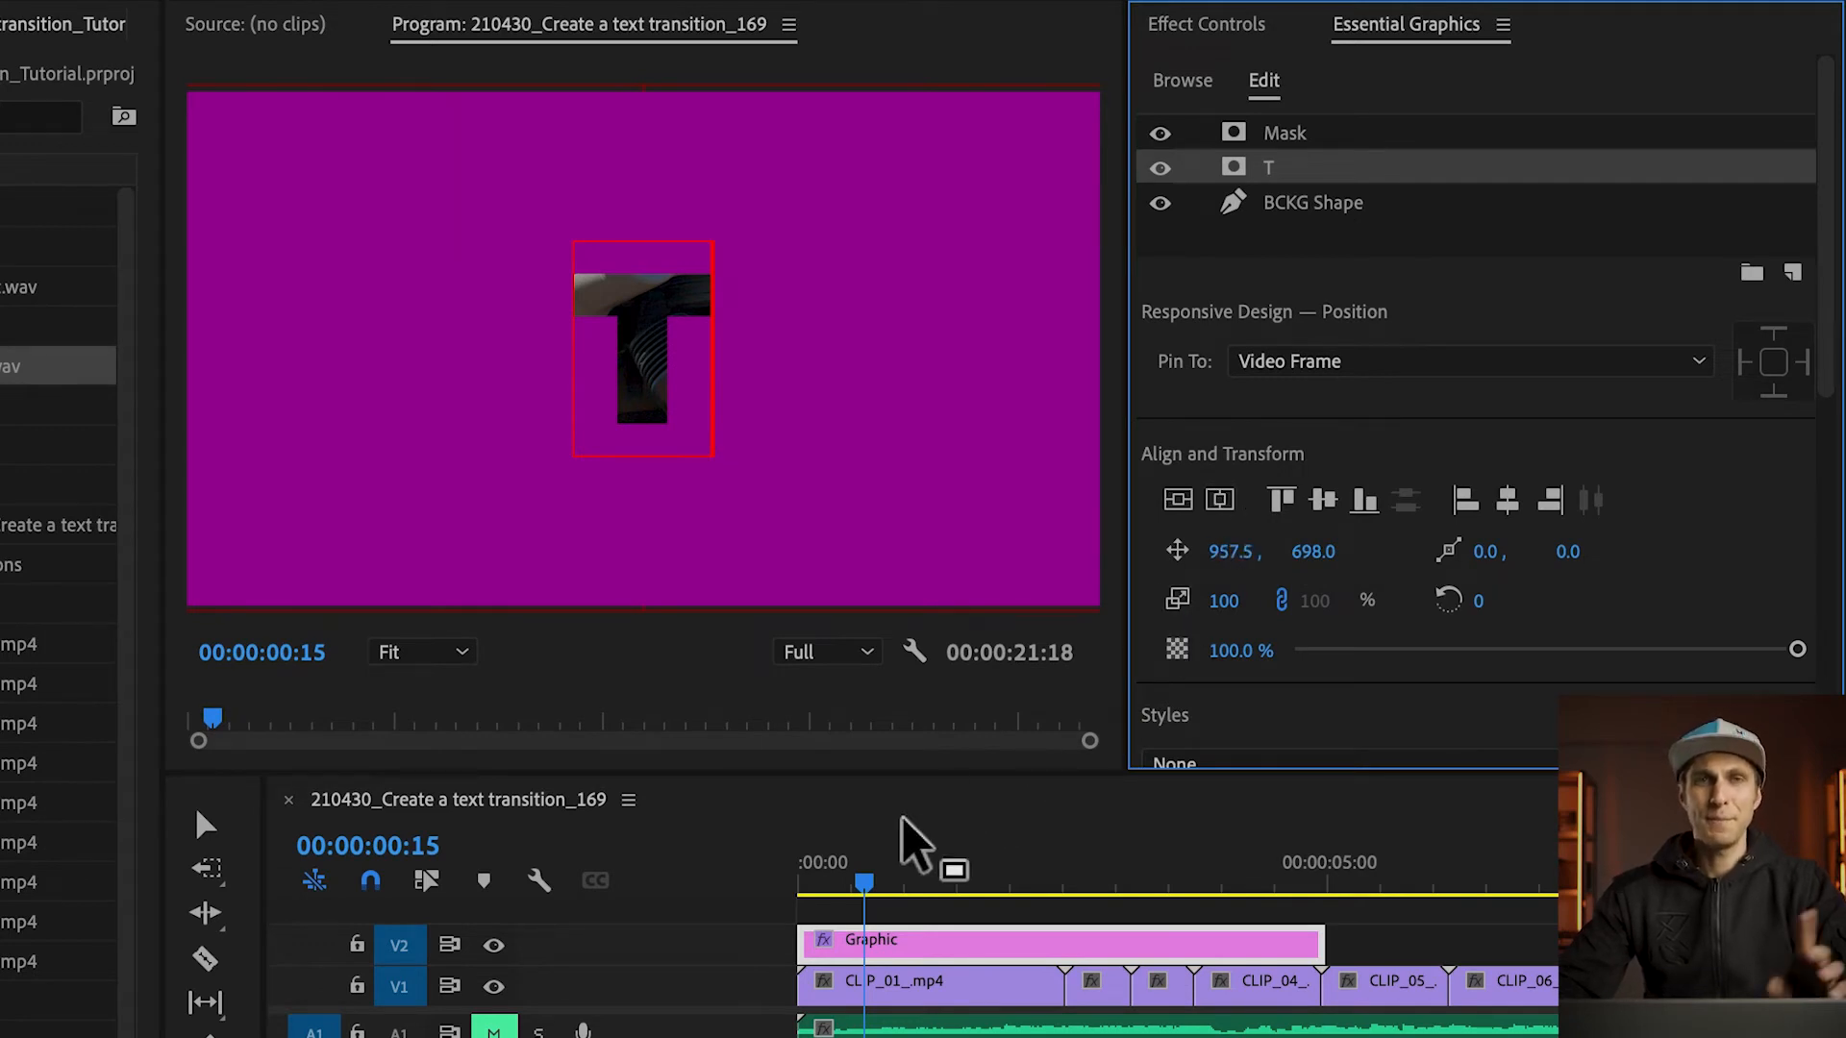
Play the sequence from the start, step back through the frames around 00:00:00:14 to check the letter's appearance, and save the project.
click(850, 880)
drag(850, 880, 794, 890)
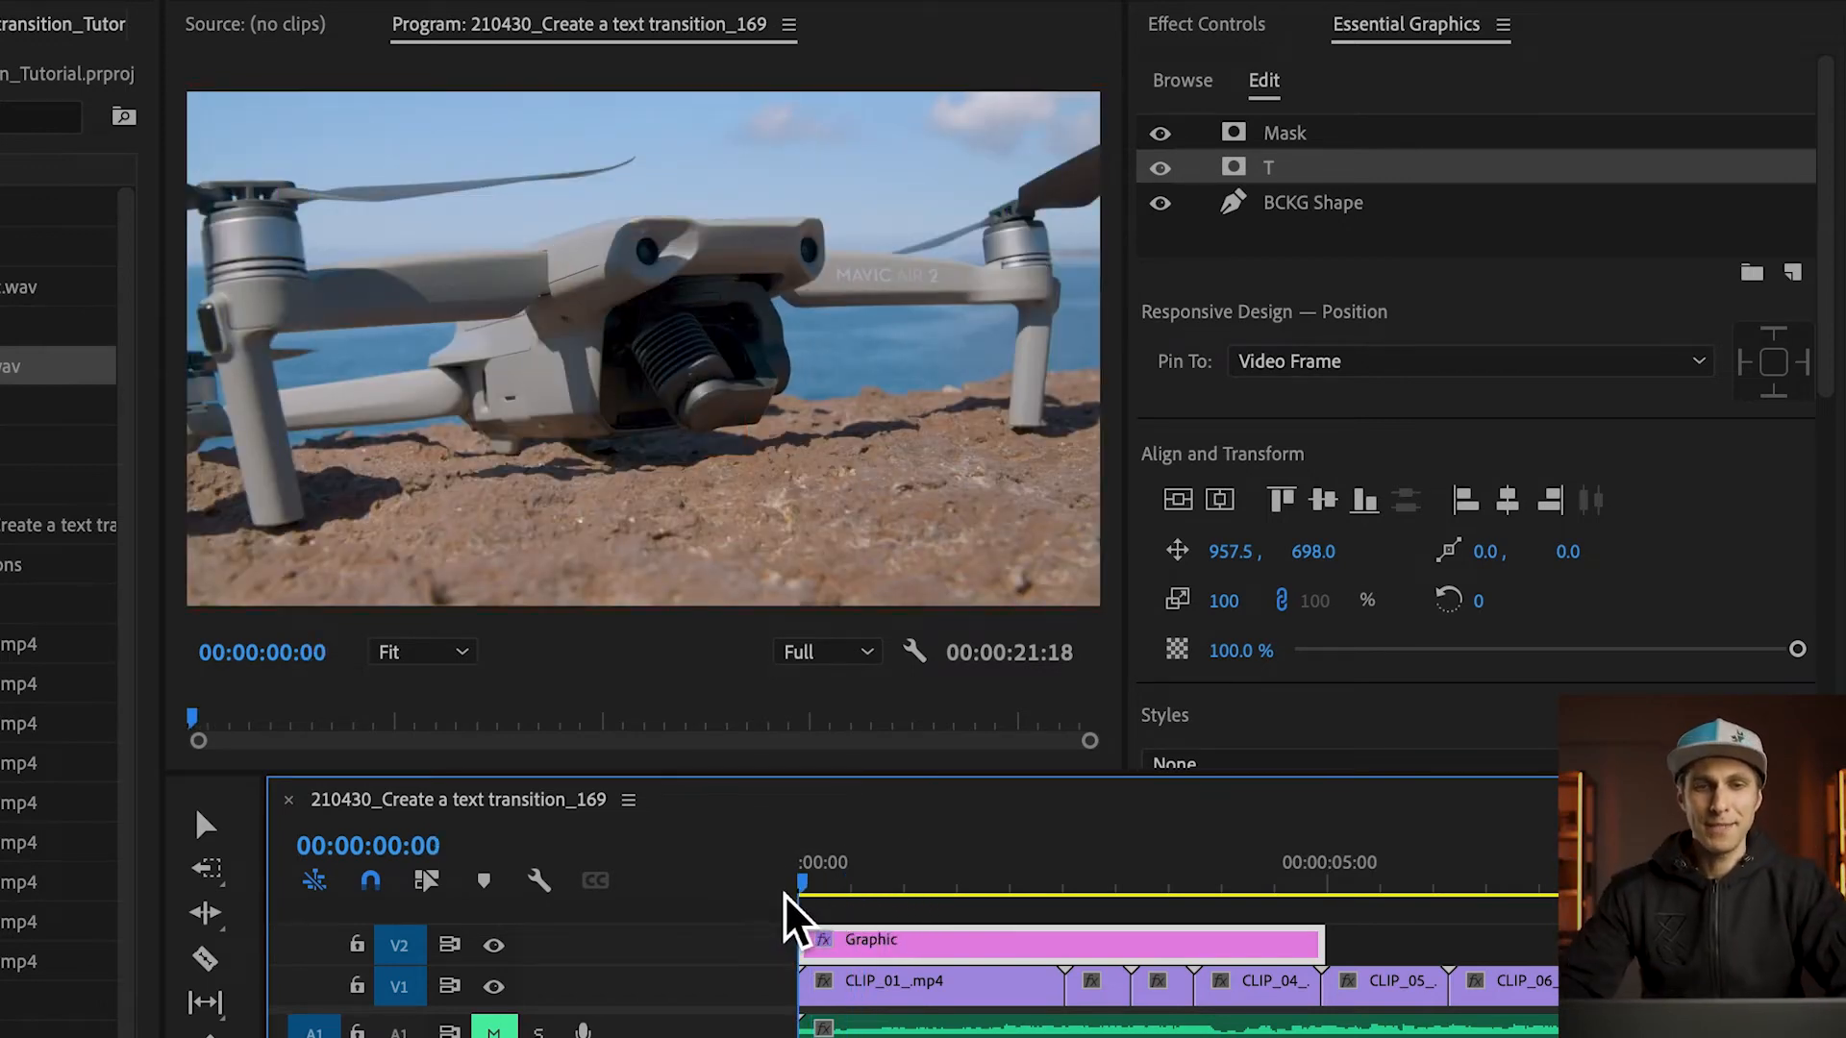
key(space)
key(space)
key(Left)
key(Left)
key(Left)
key(Left)
key(Left)
key(Left)
key(Left)
key(Left)
key(Left)
key(Left)
key(Left)
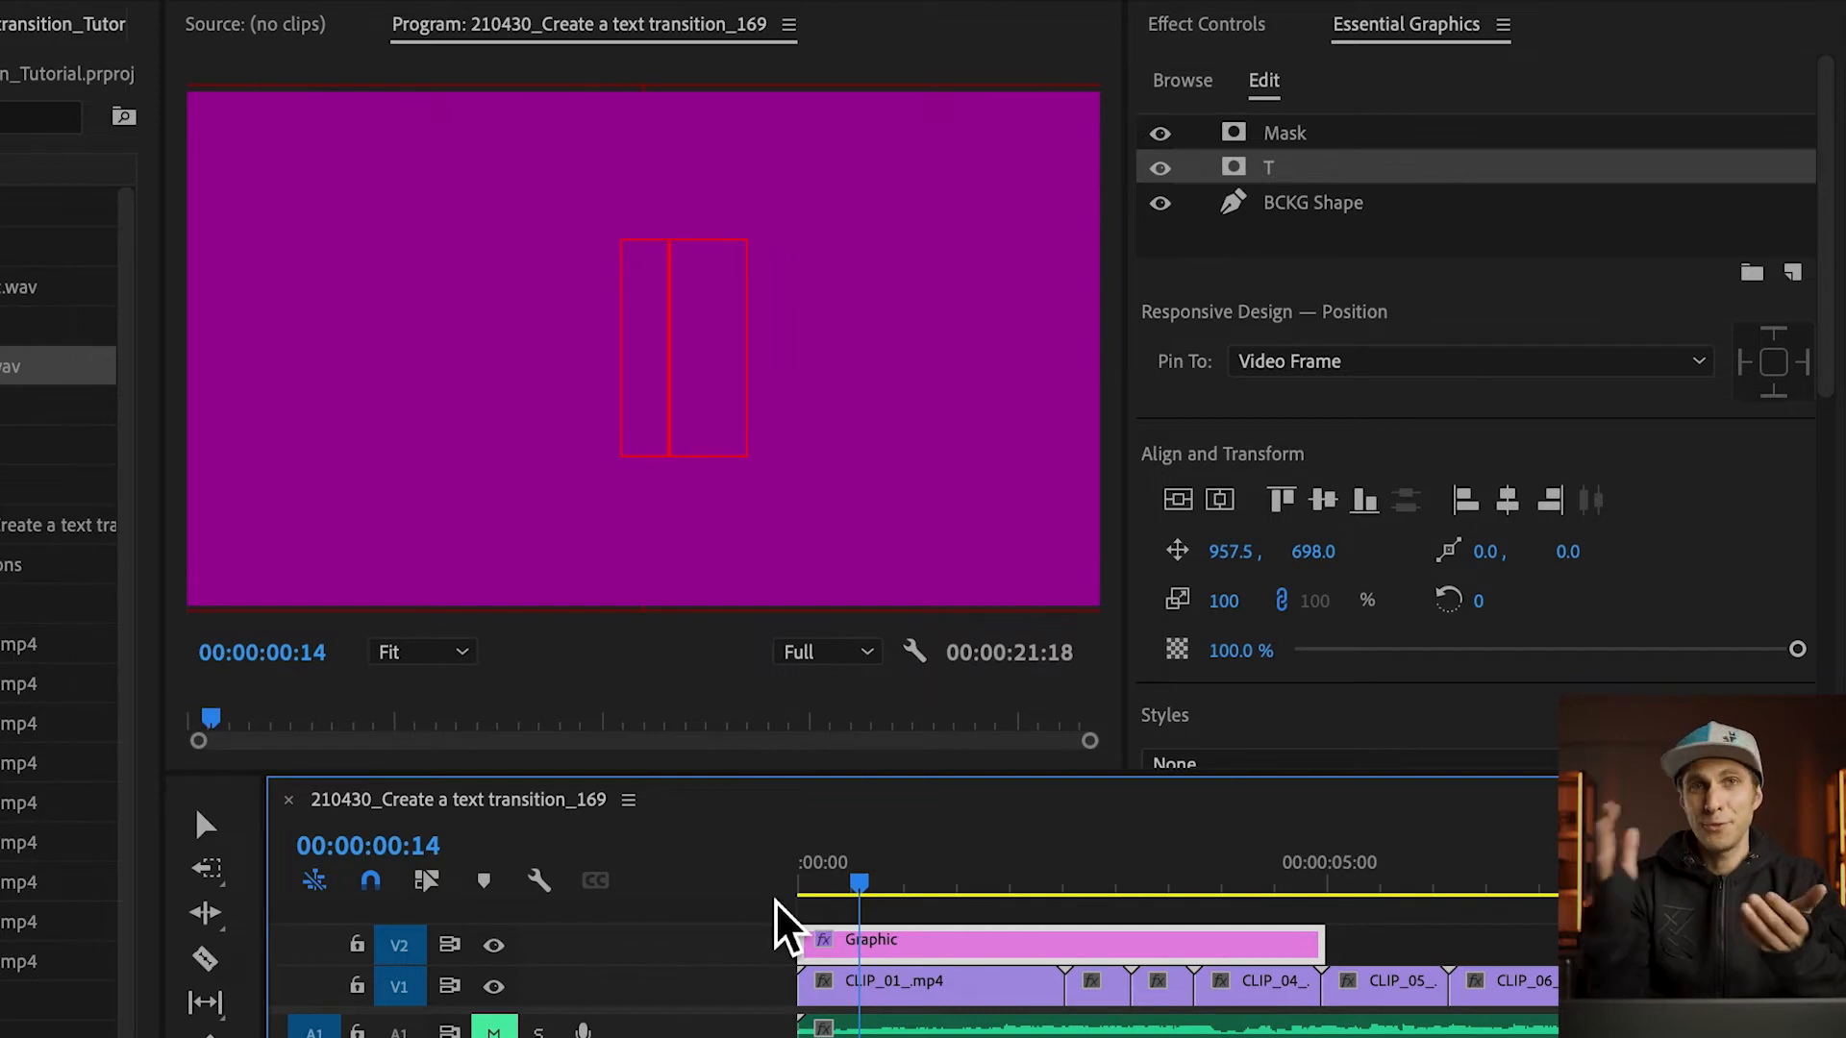
key(ctrl+s)
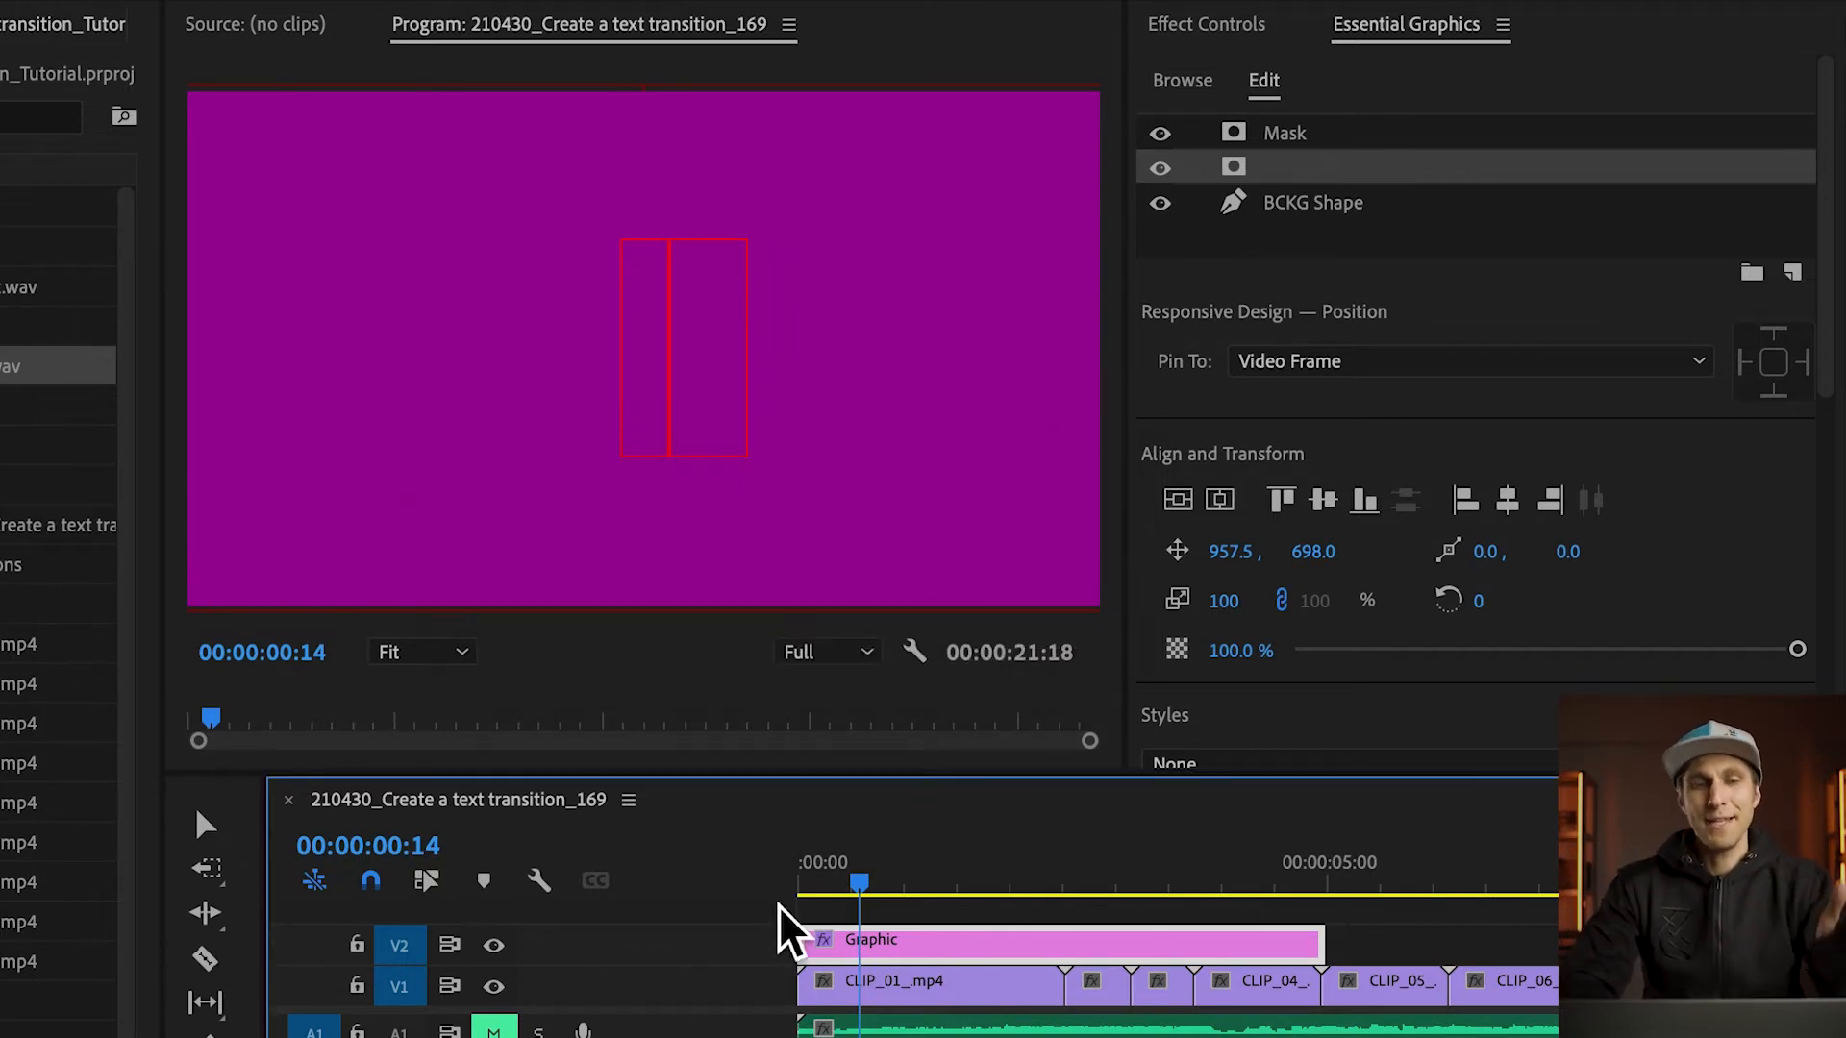
key(Right)
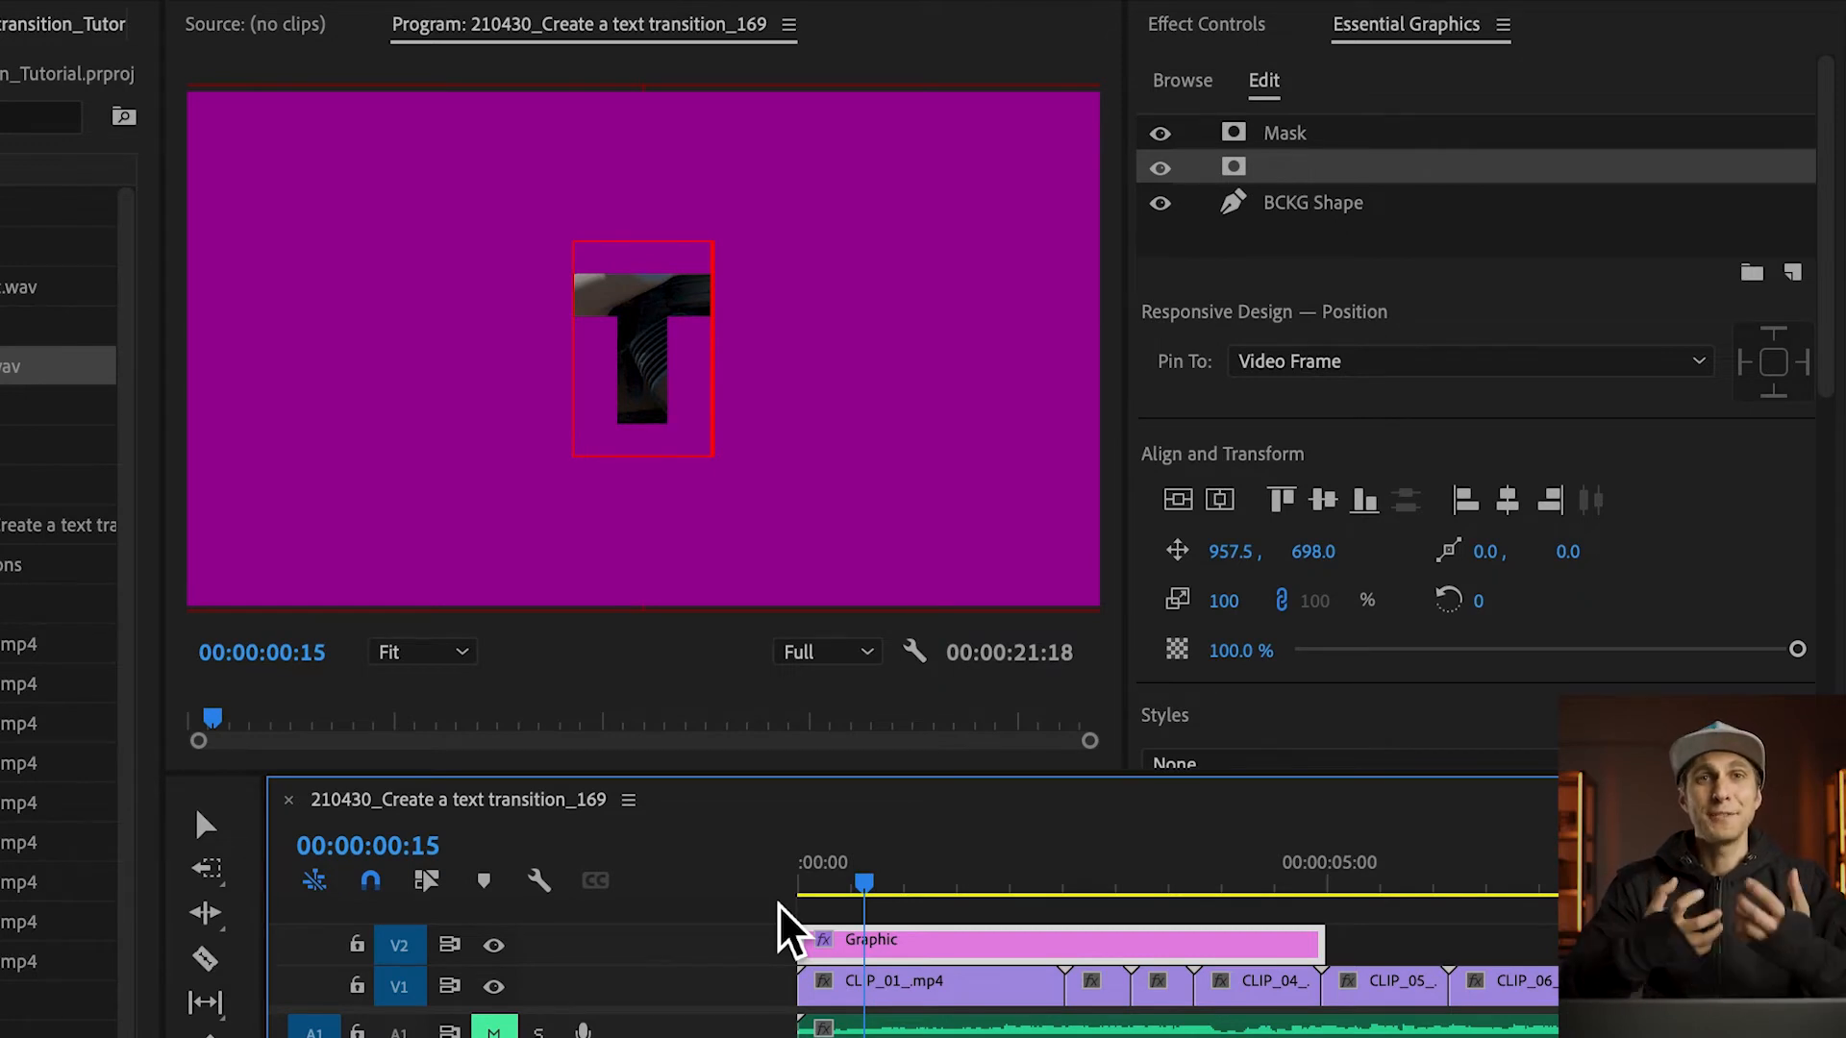
Add a Source Text keyframe at 00:00:00:18 to hold the letter T.
click(1236, 31)
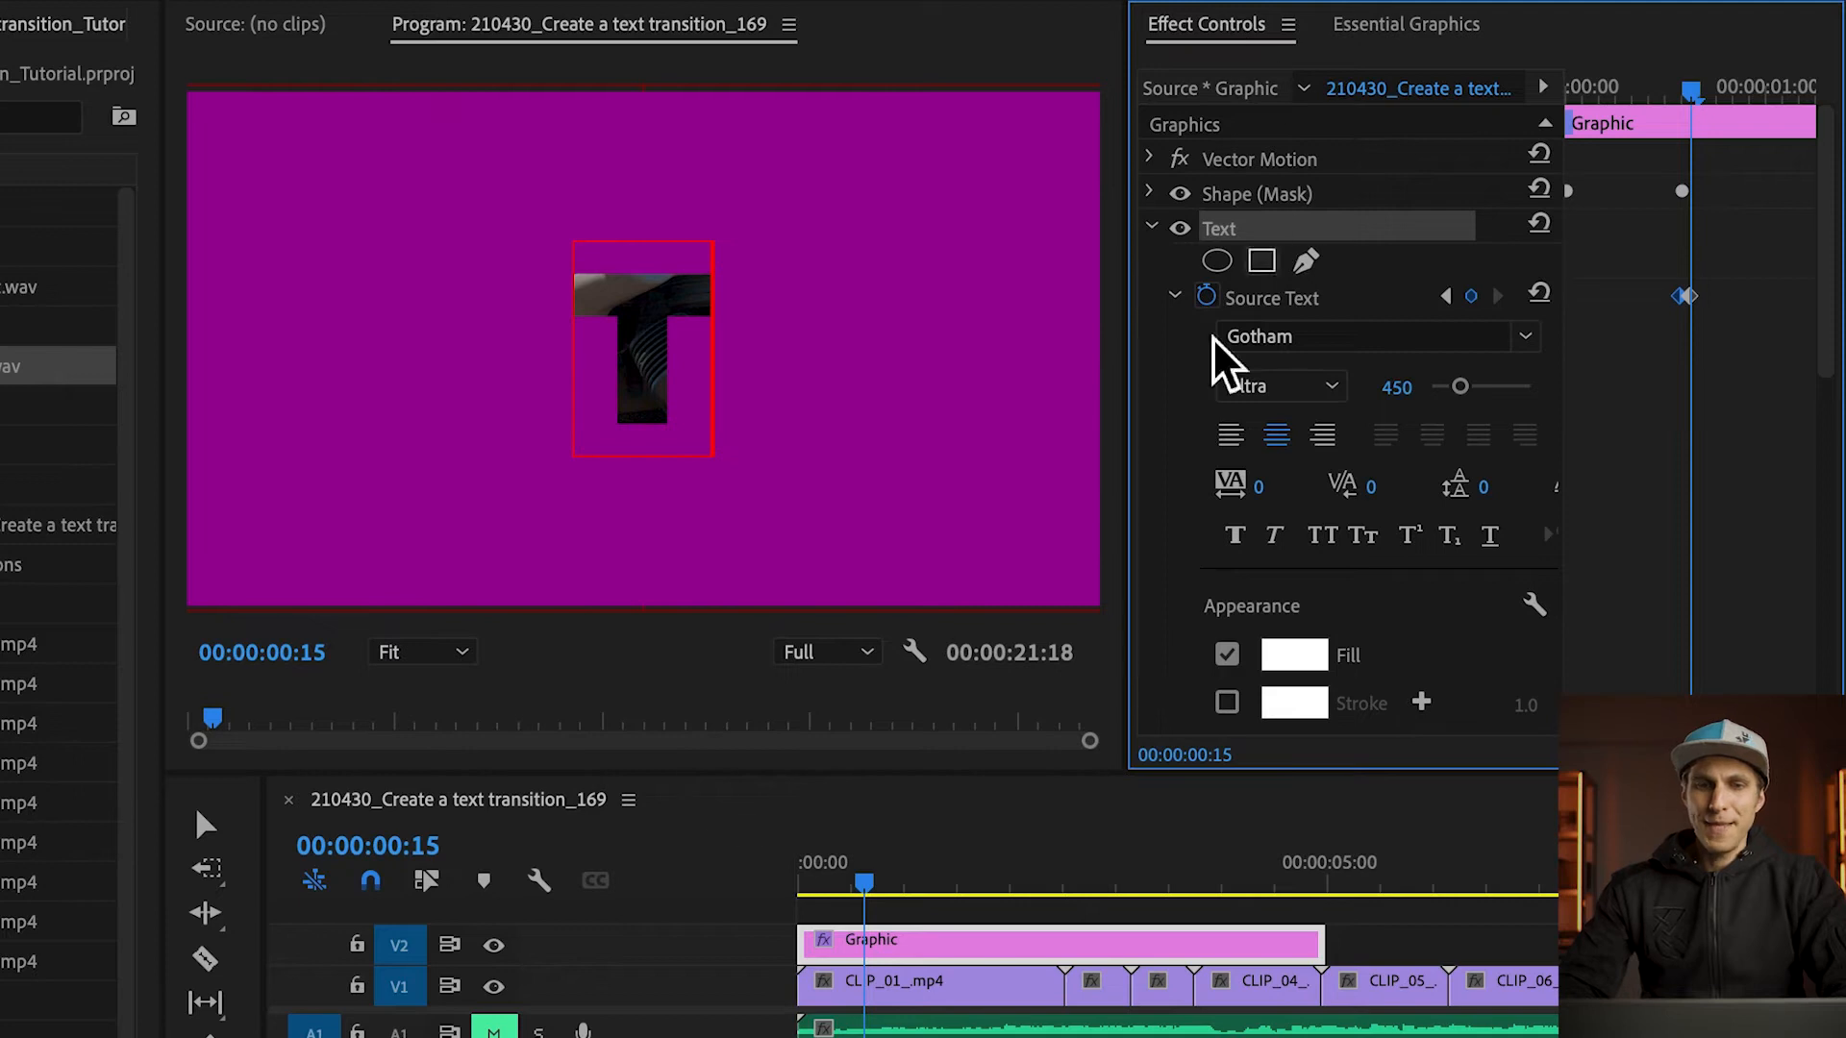
click(430, 846)
click(466, 842)
key(BackSpace)
text(8)
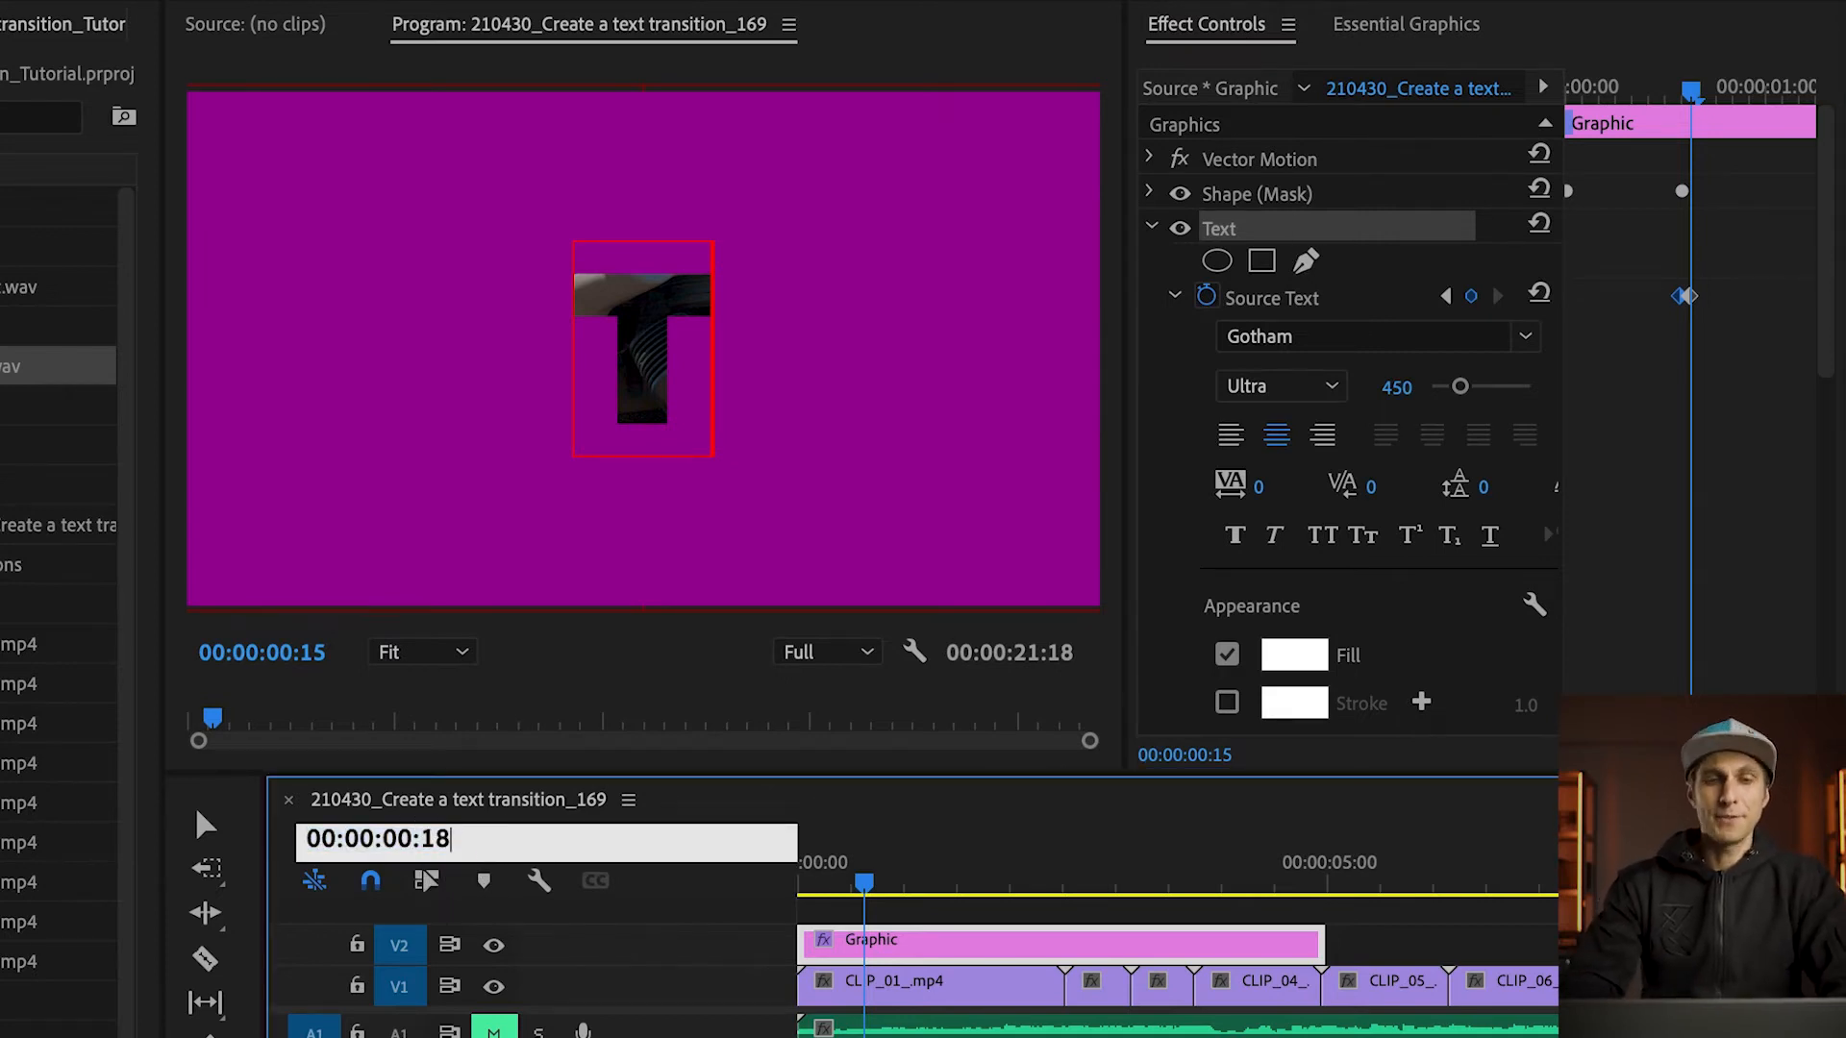
key(Return)
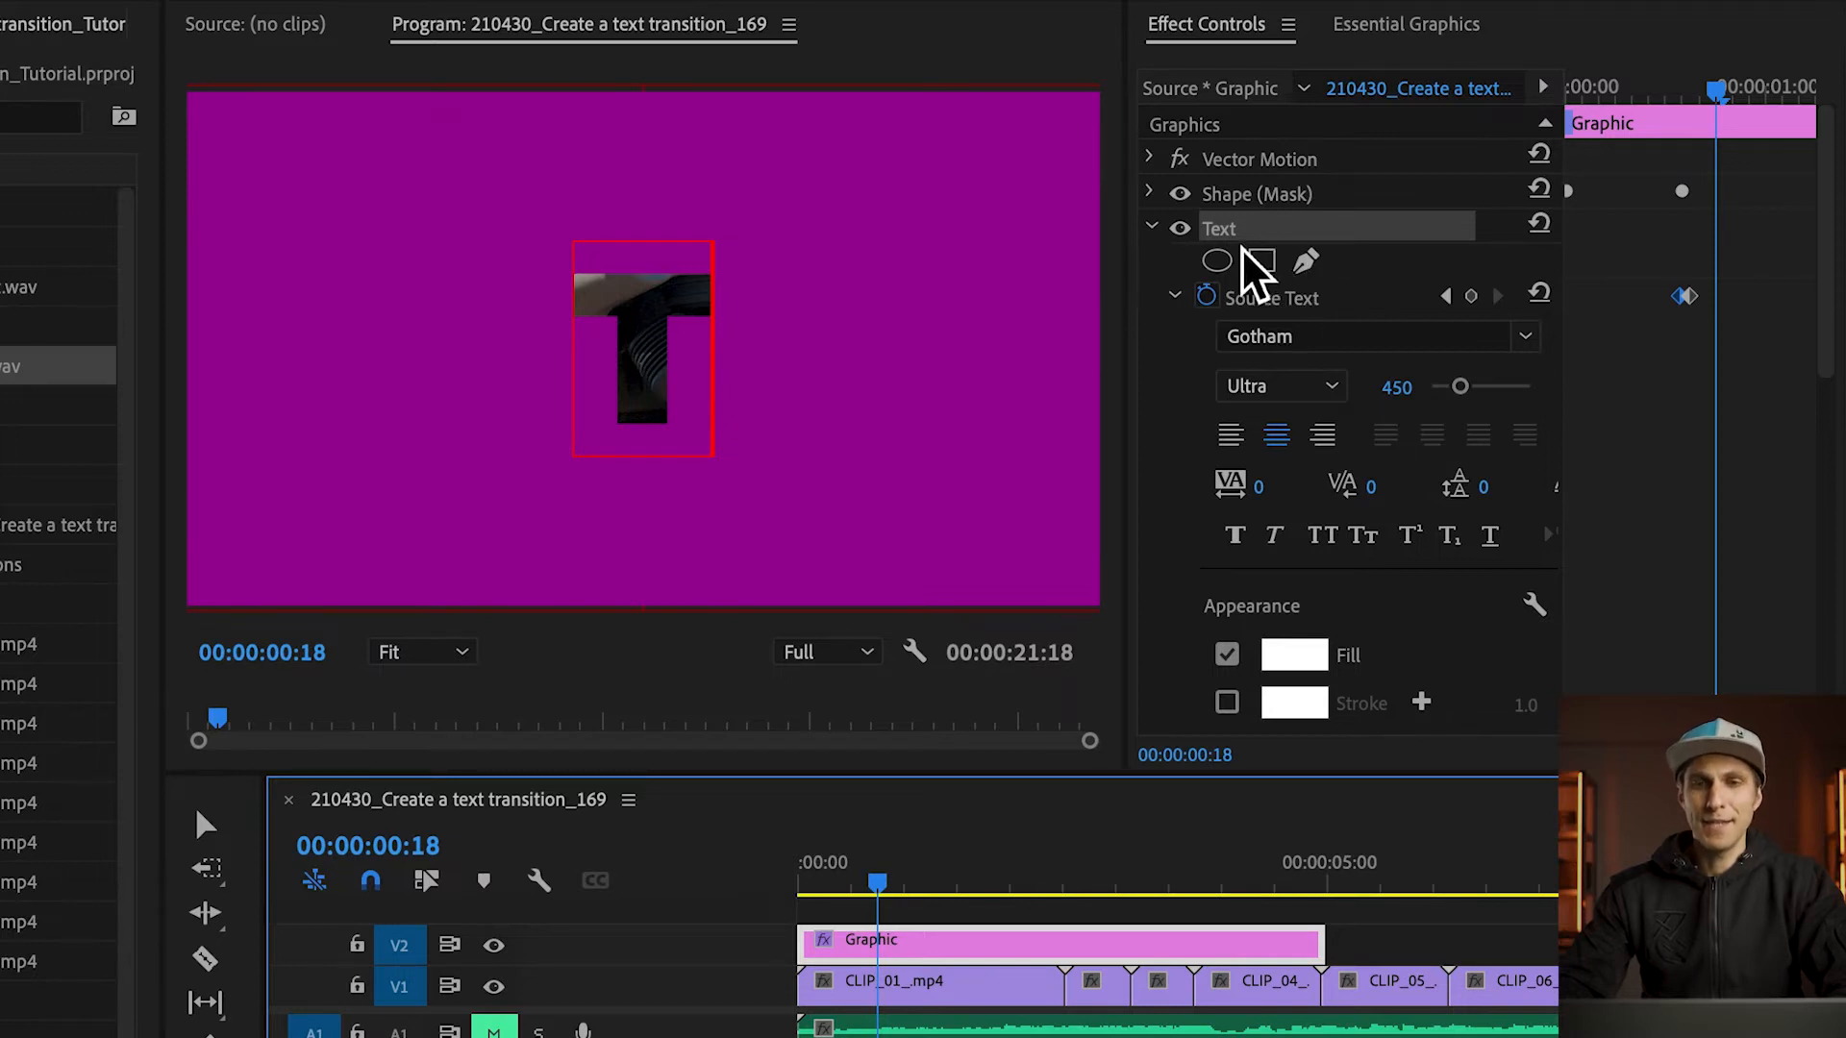
click(1479, 306)
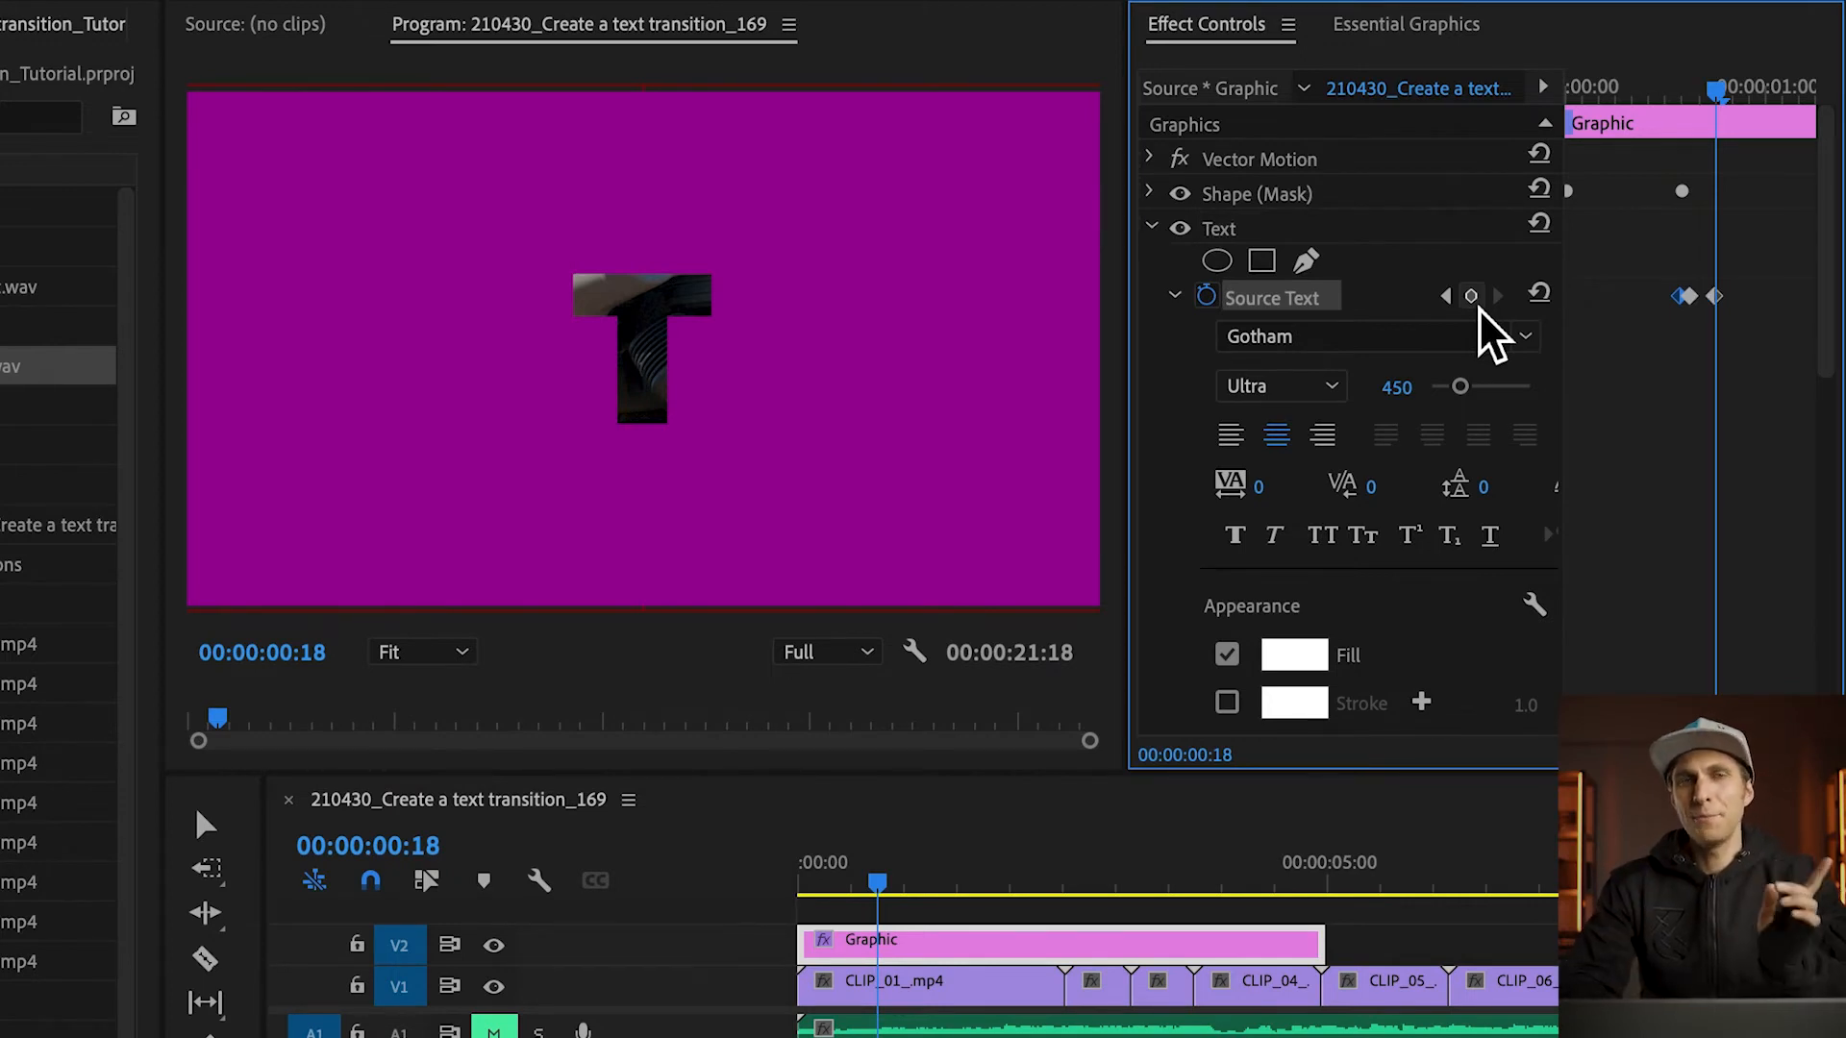
At 00:00:00:19, add a Source Text keyframe and append "R" so the text reads "TR".
key(Right)
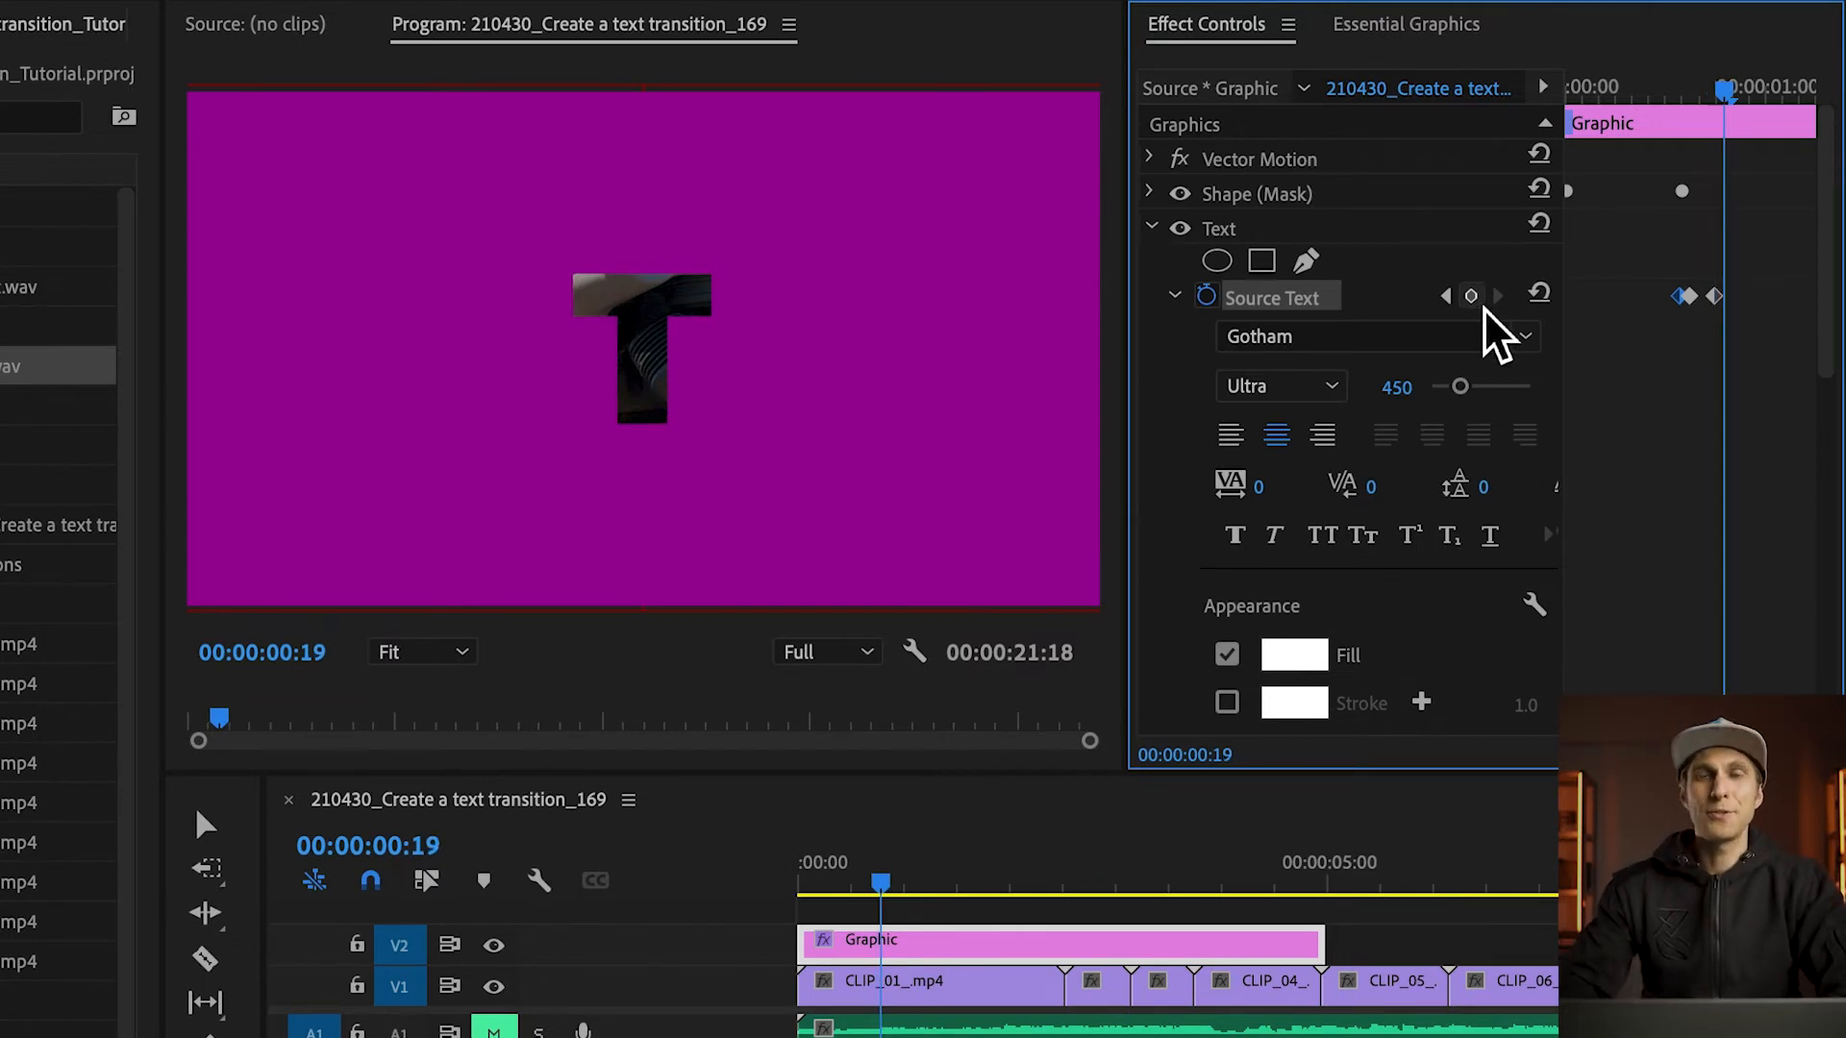
click(1484, 306)
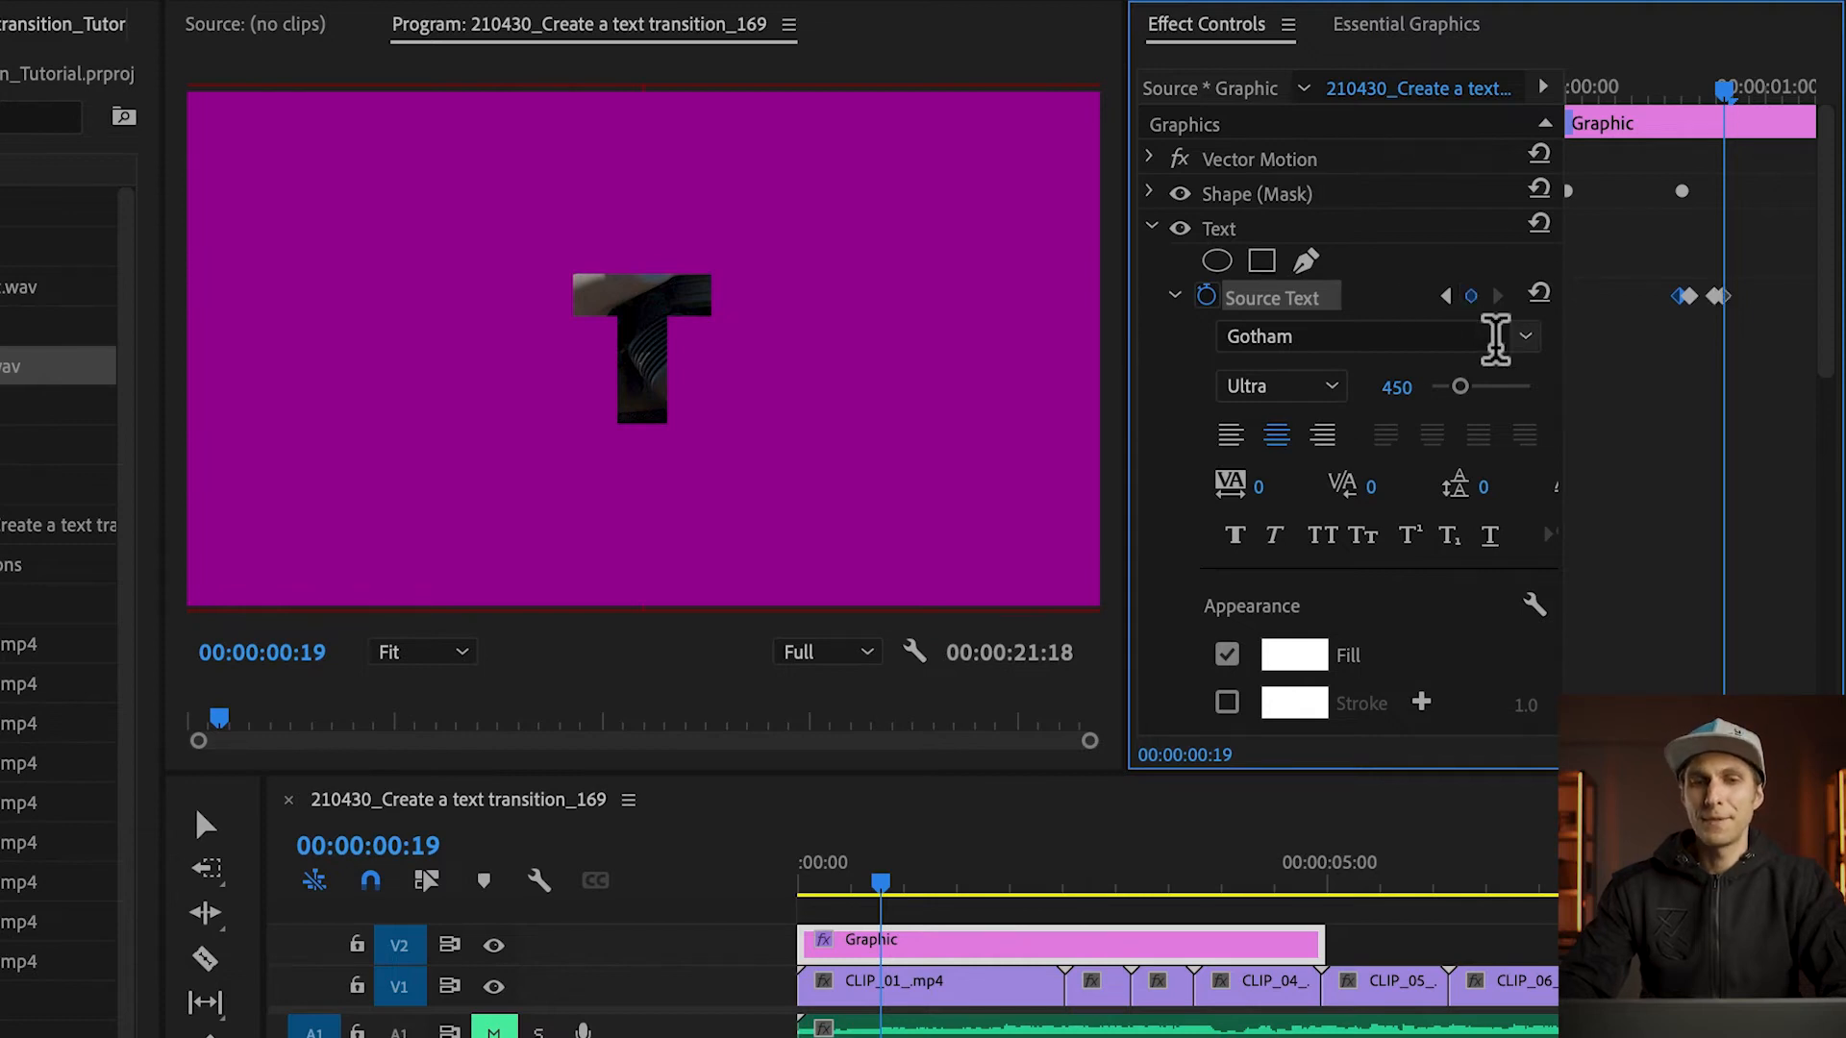
click(694, 353)
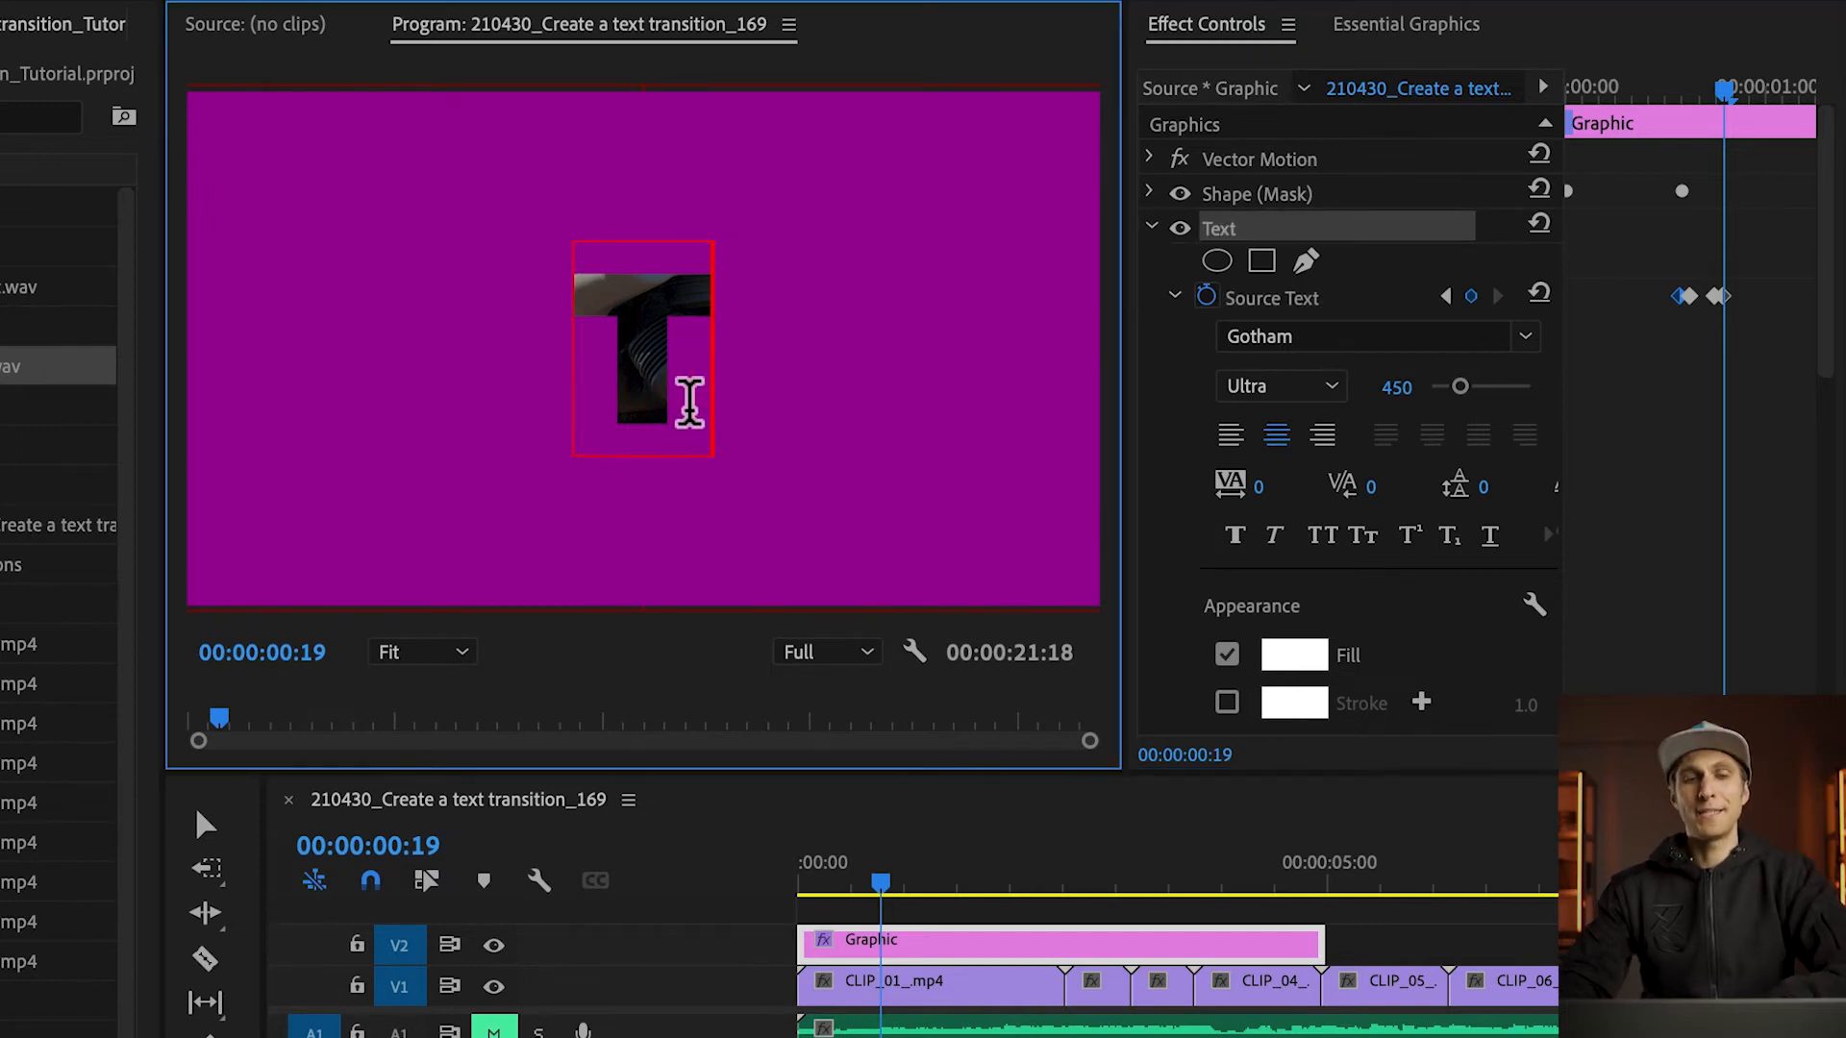
text(R)
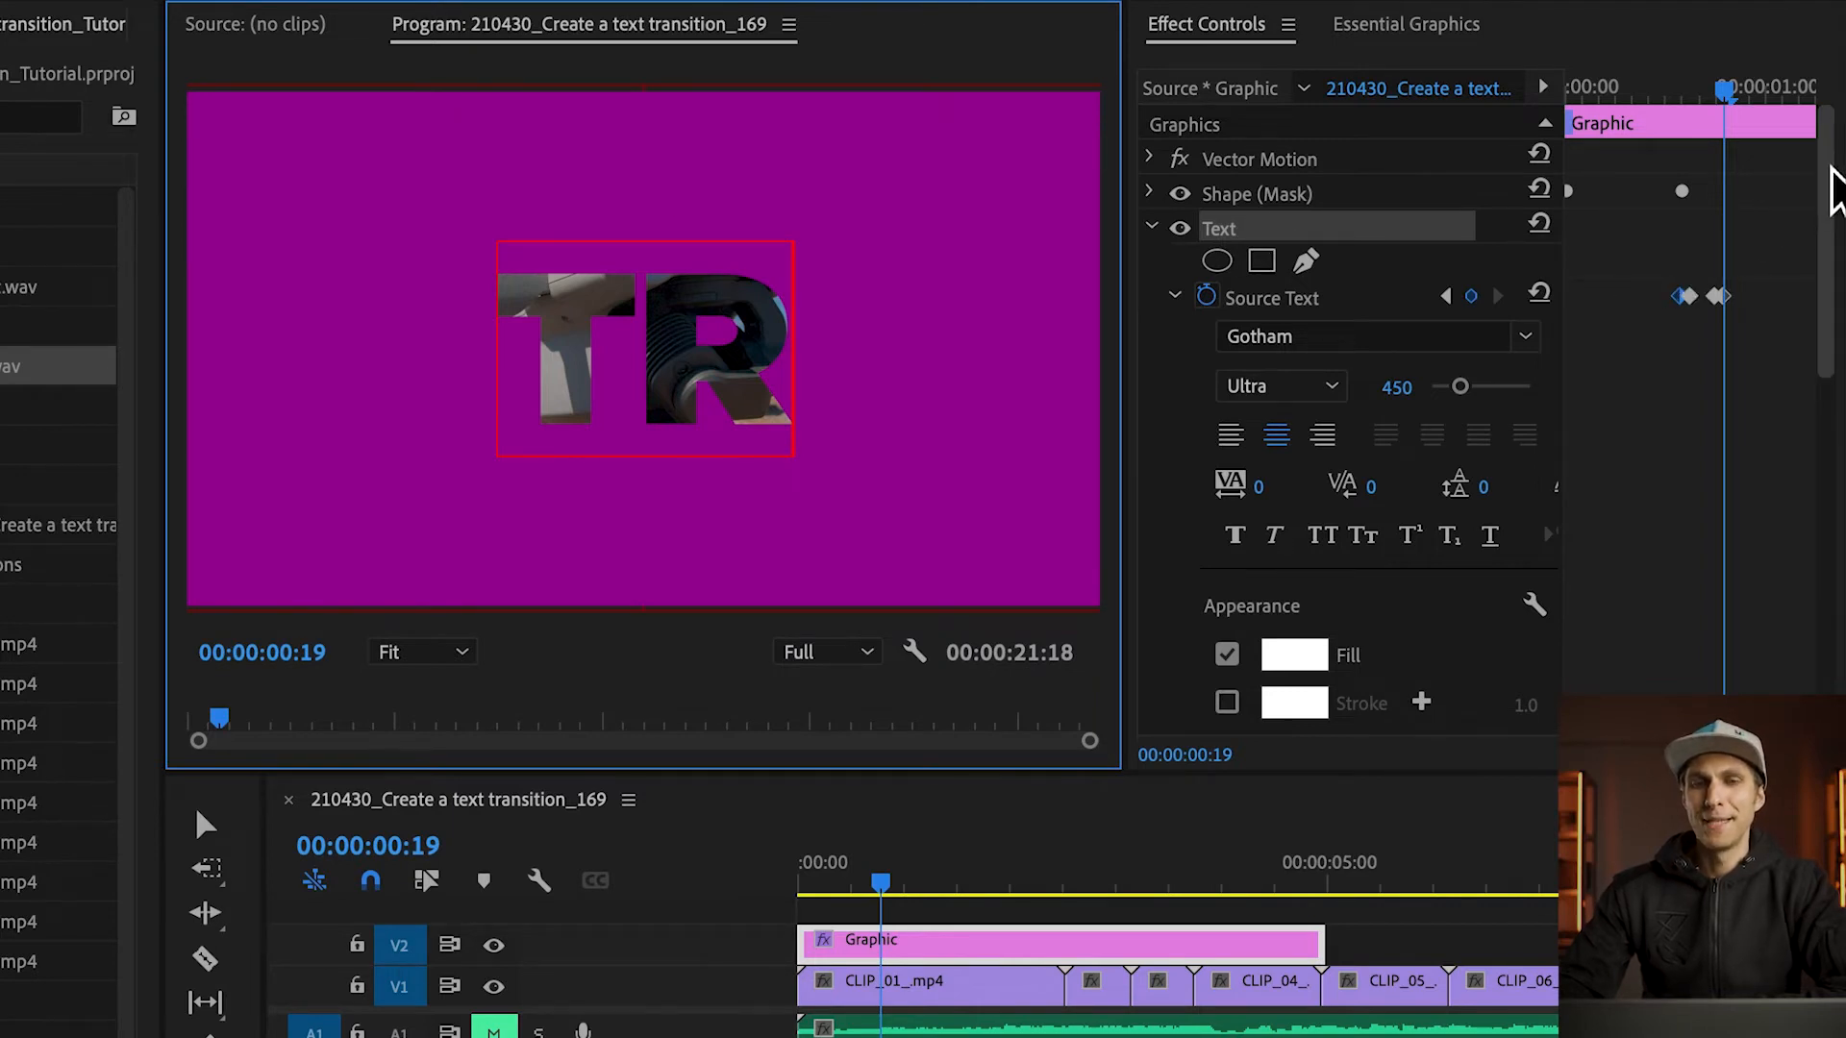
Turn off the Invert option of Mask with Text for the TR text at 00:00:00:19.
click(1414, 33)
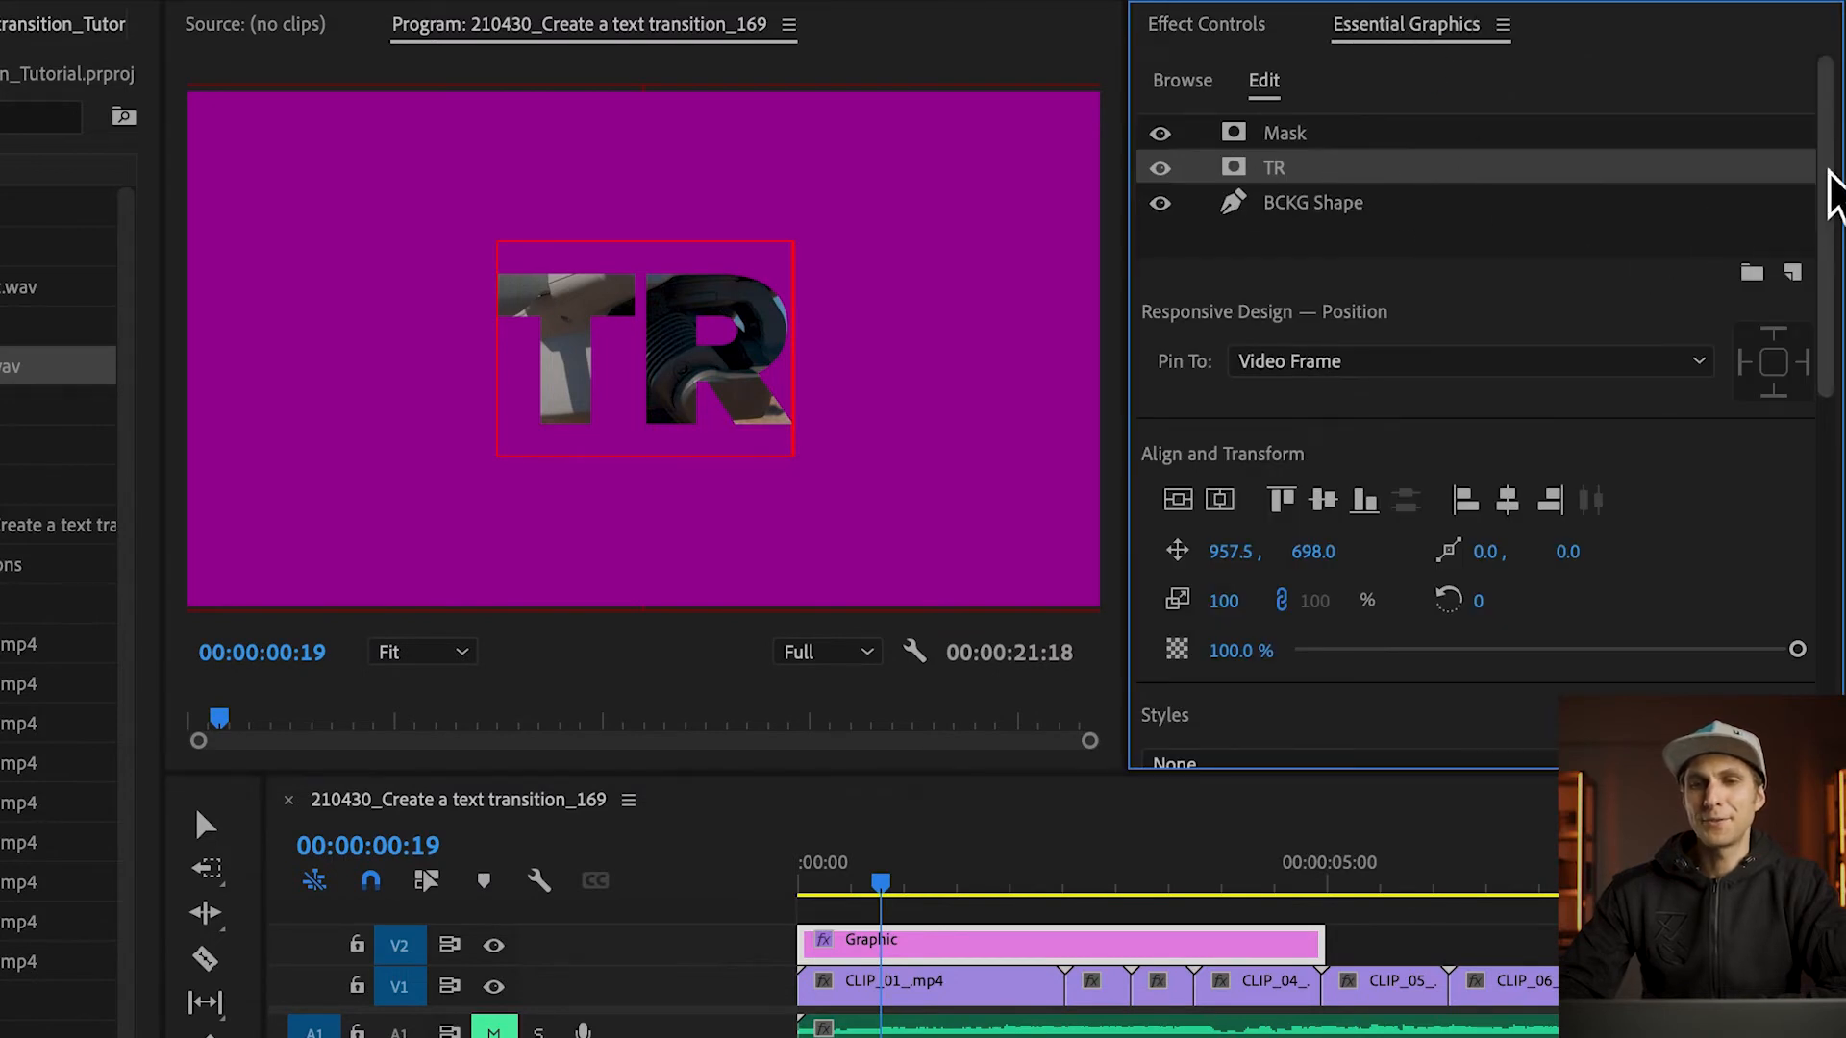
drag(1837, 188, 1801, 597)
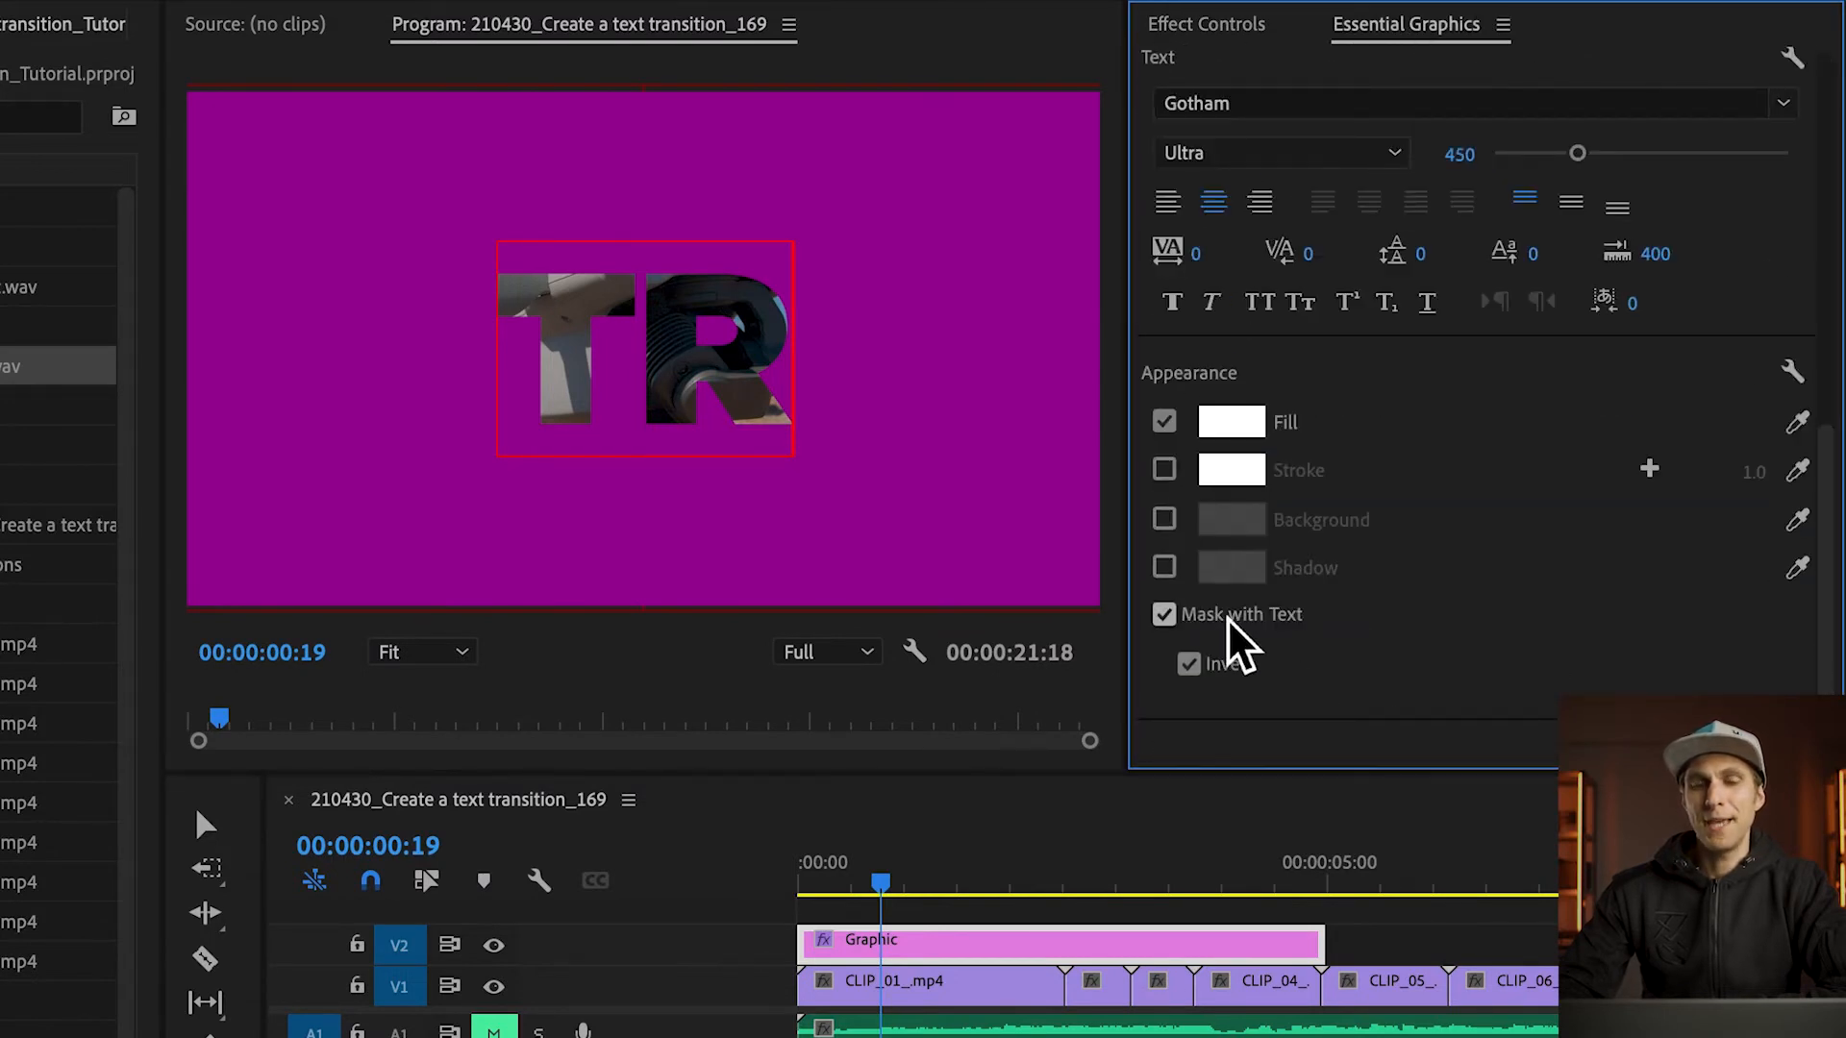
click(1231, 672)
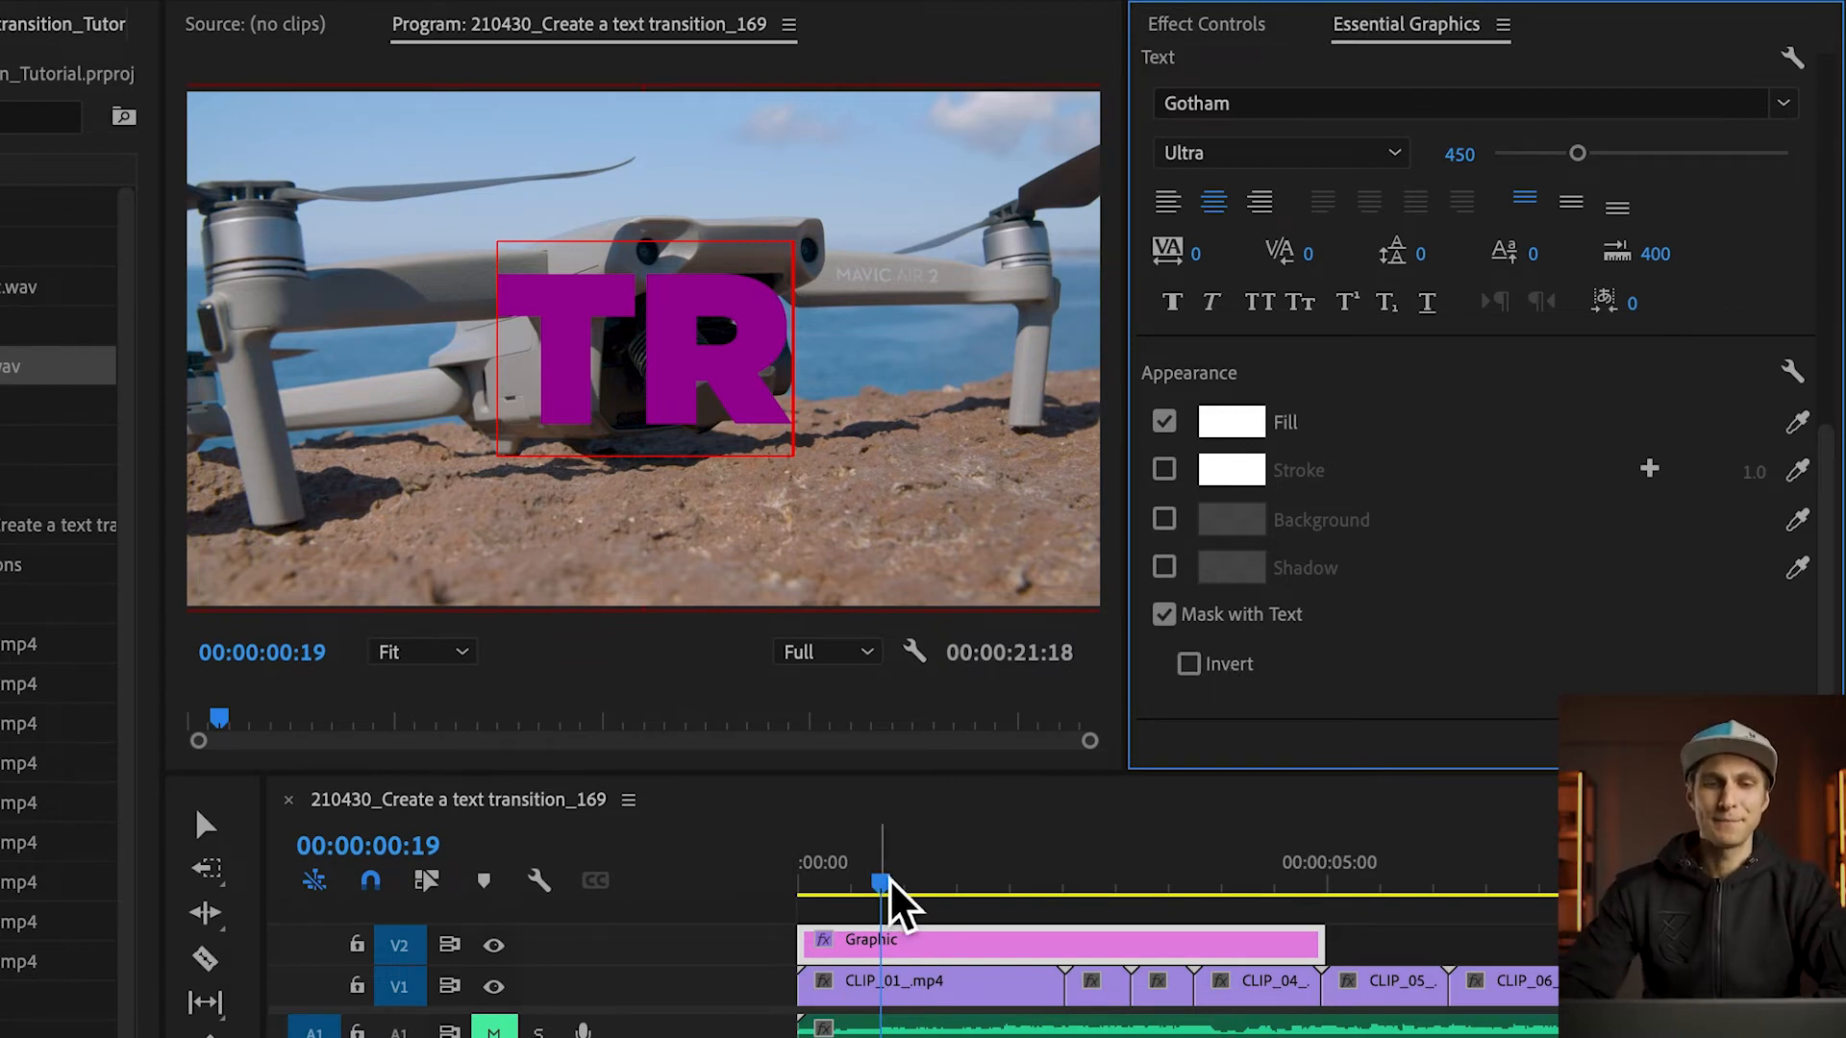
Play the sequence from the start and step through the frames around 00:00:00:19 to check the change from T to TR.
drag(883, 887, 838, 885)
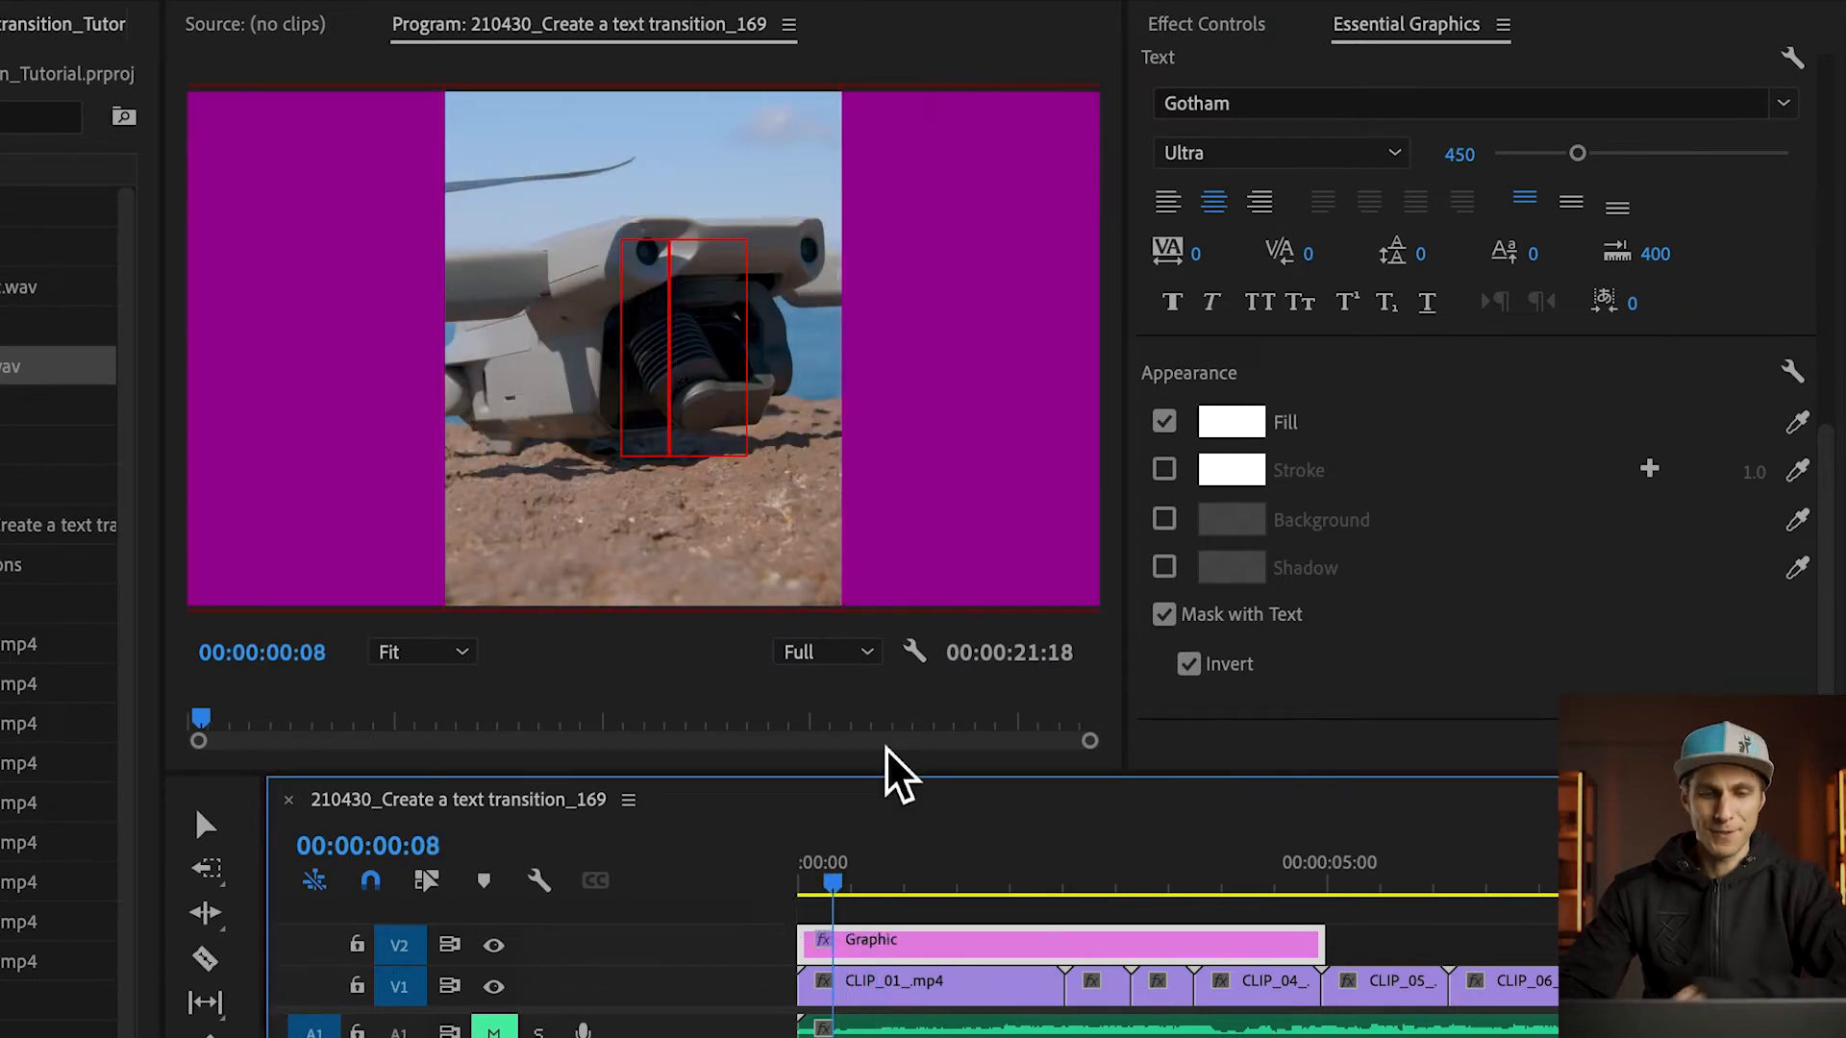
key(v)
click(795, 890)
key(space)
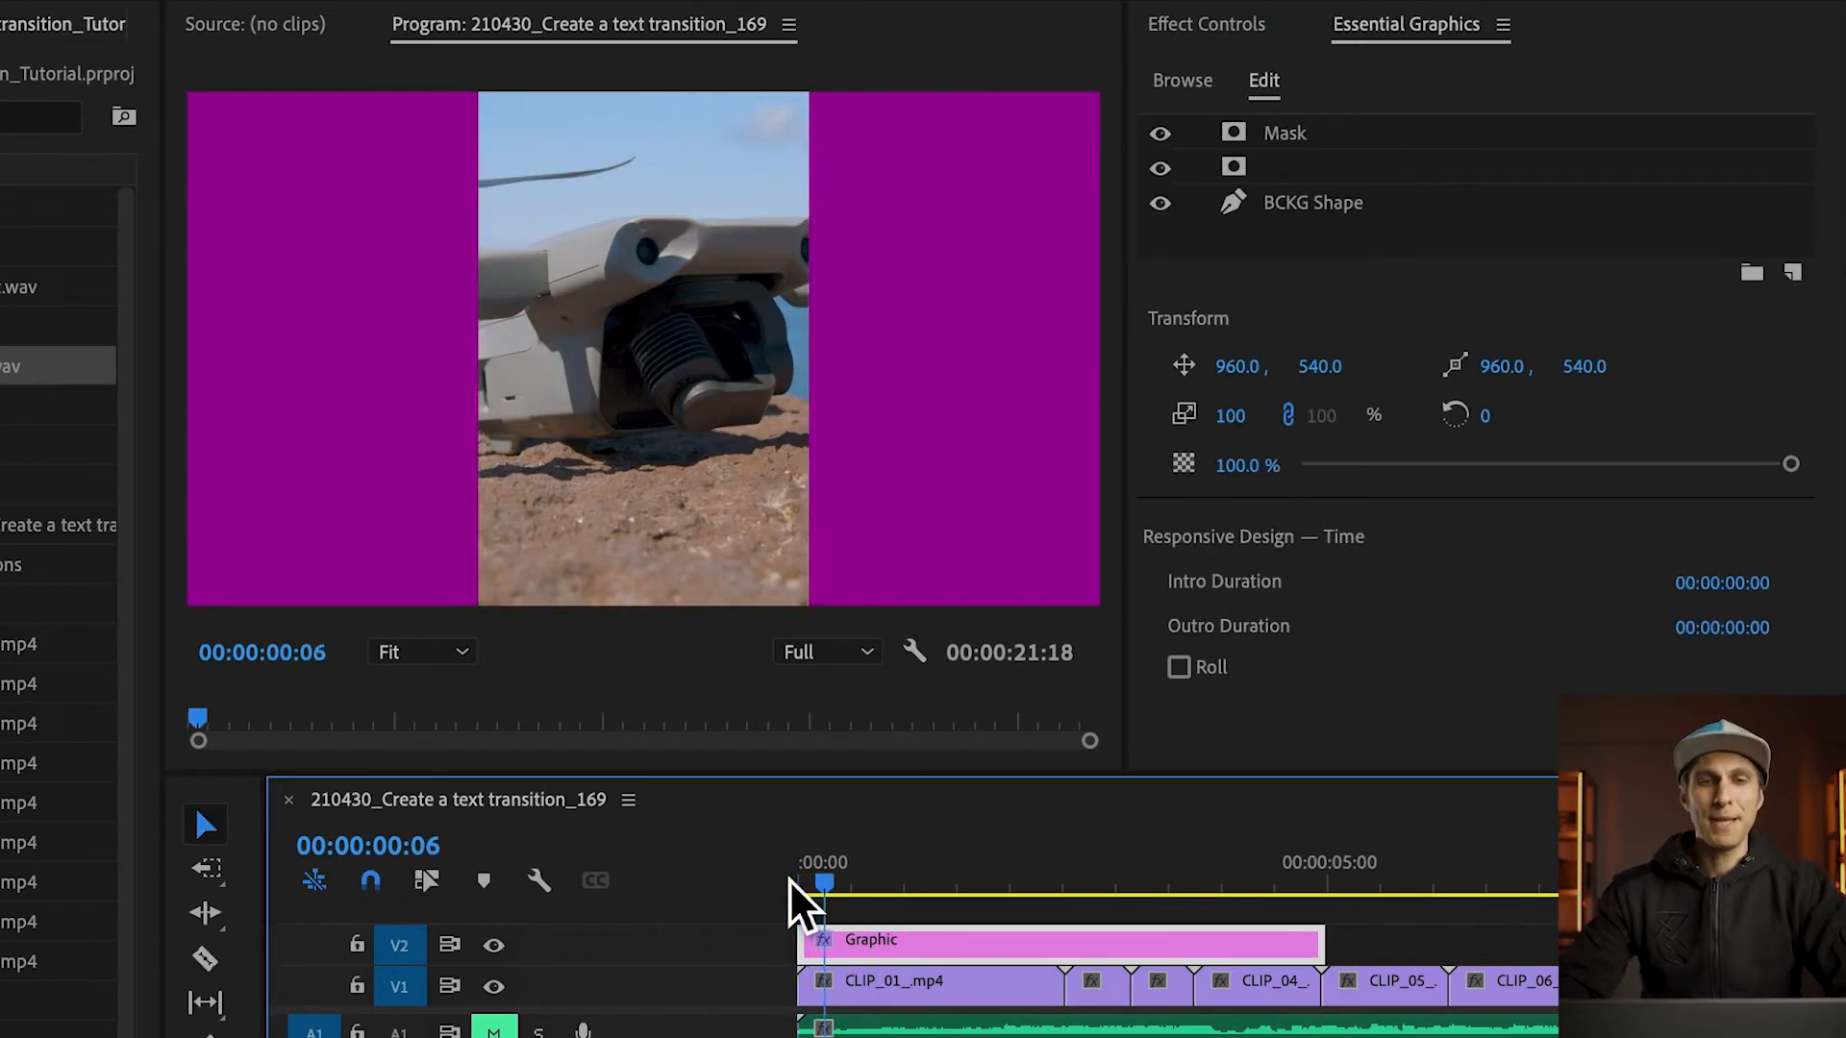
key(space)
key(Left)
key(Left)
key(Left)
key(Right)
key(Left)
key(Left)
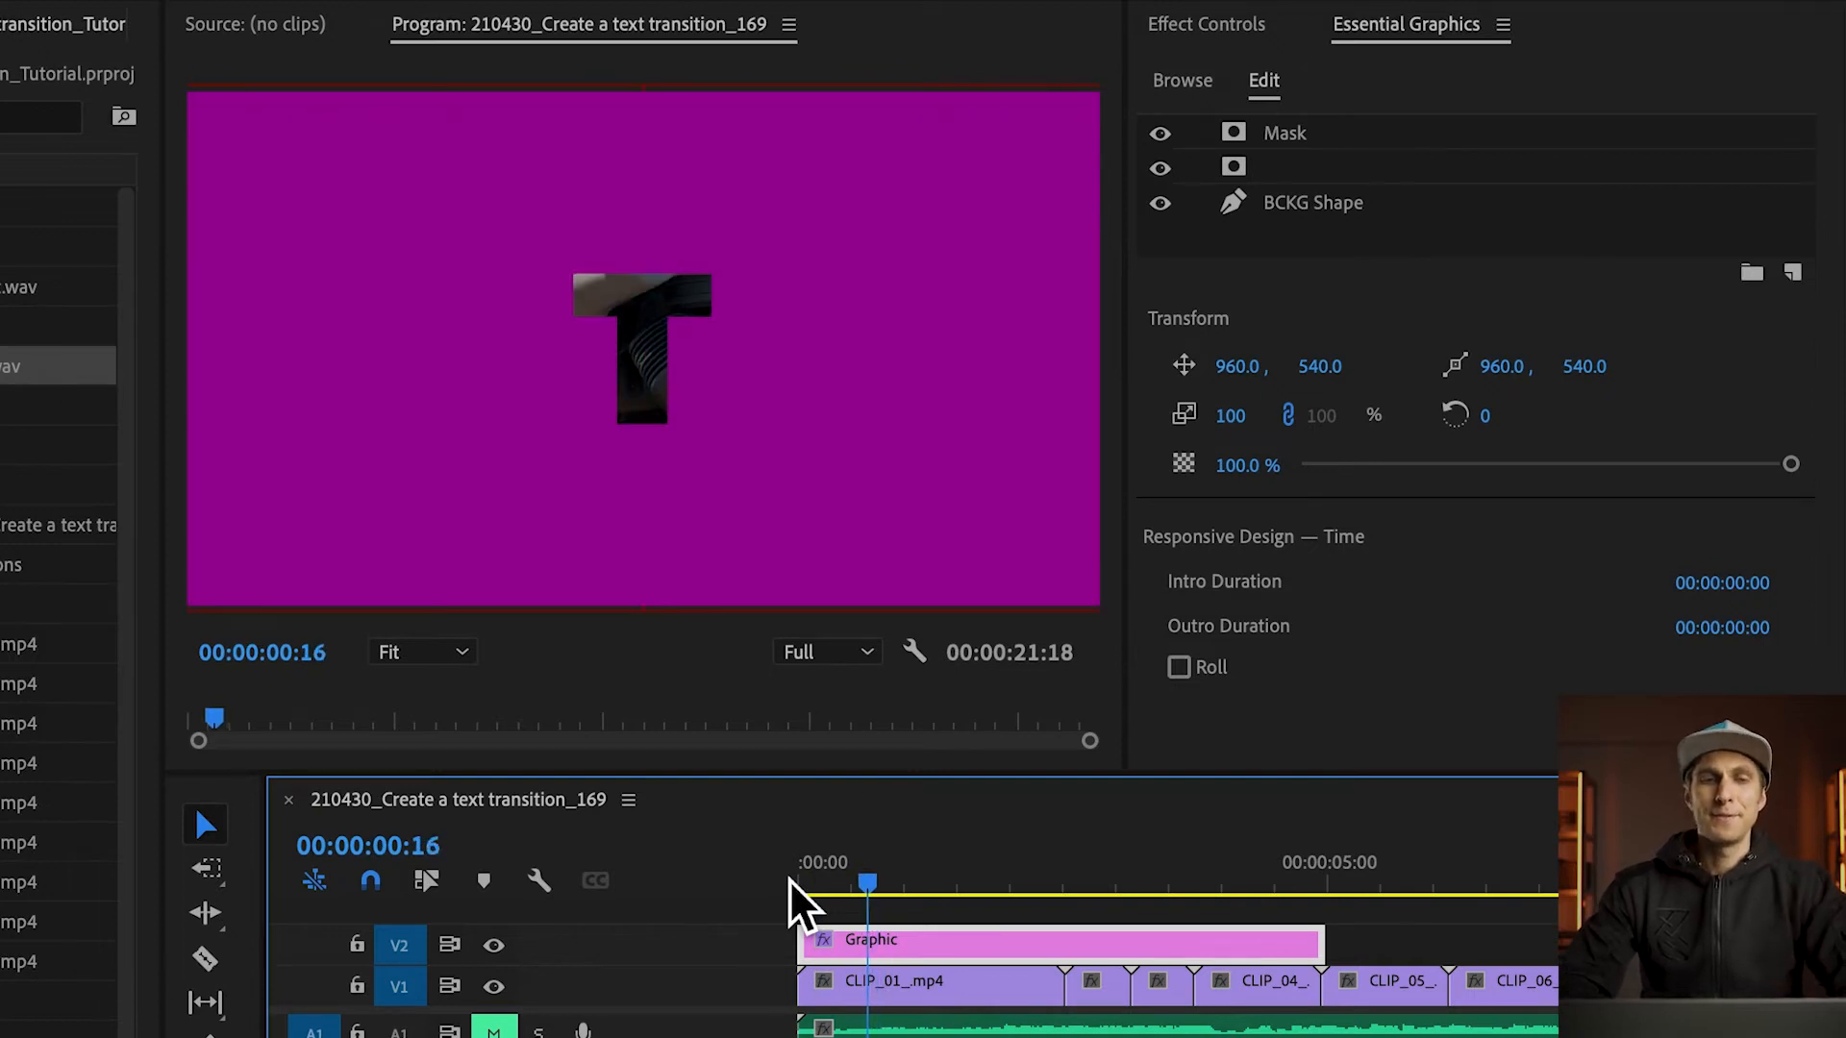
key(Right)
key(Right)
key(Right)
key(Left)
key(Right)
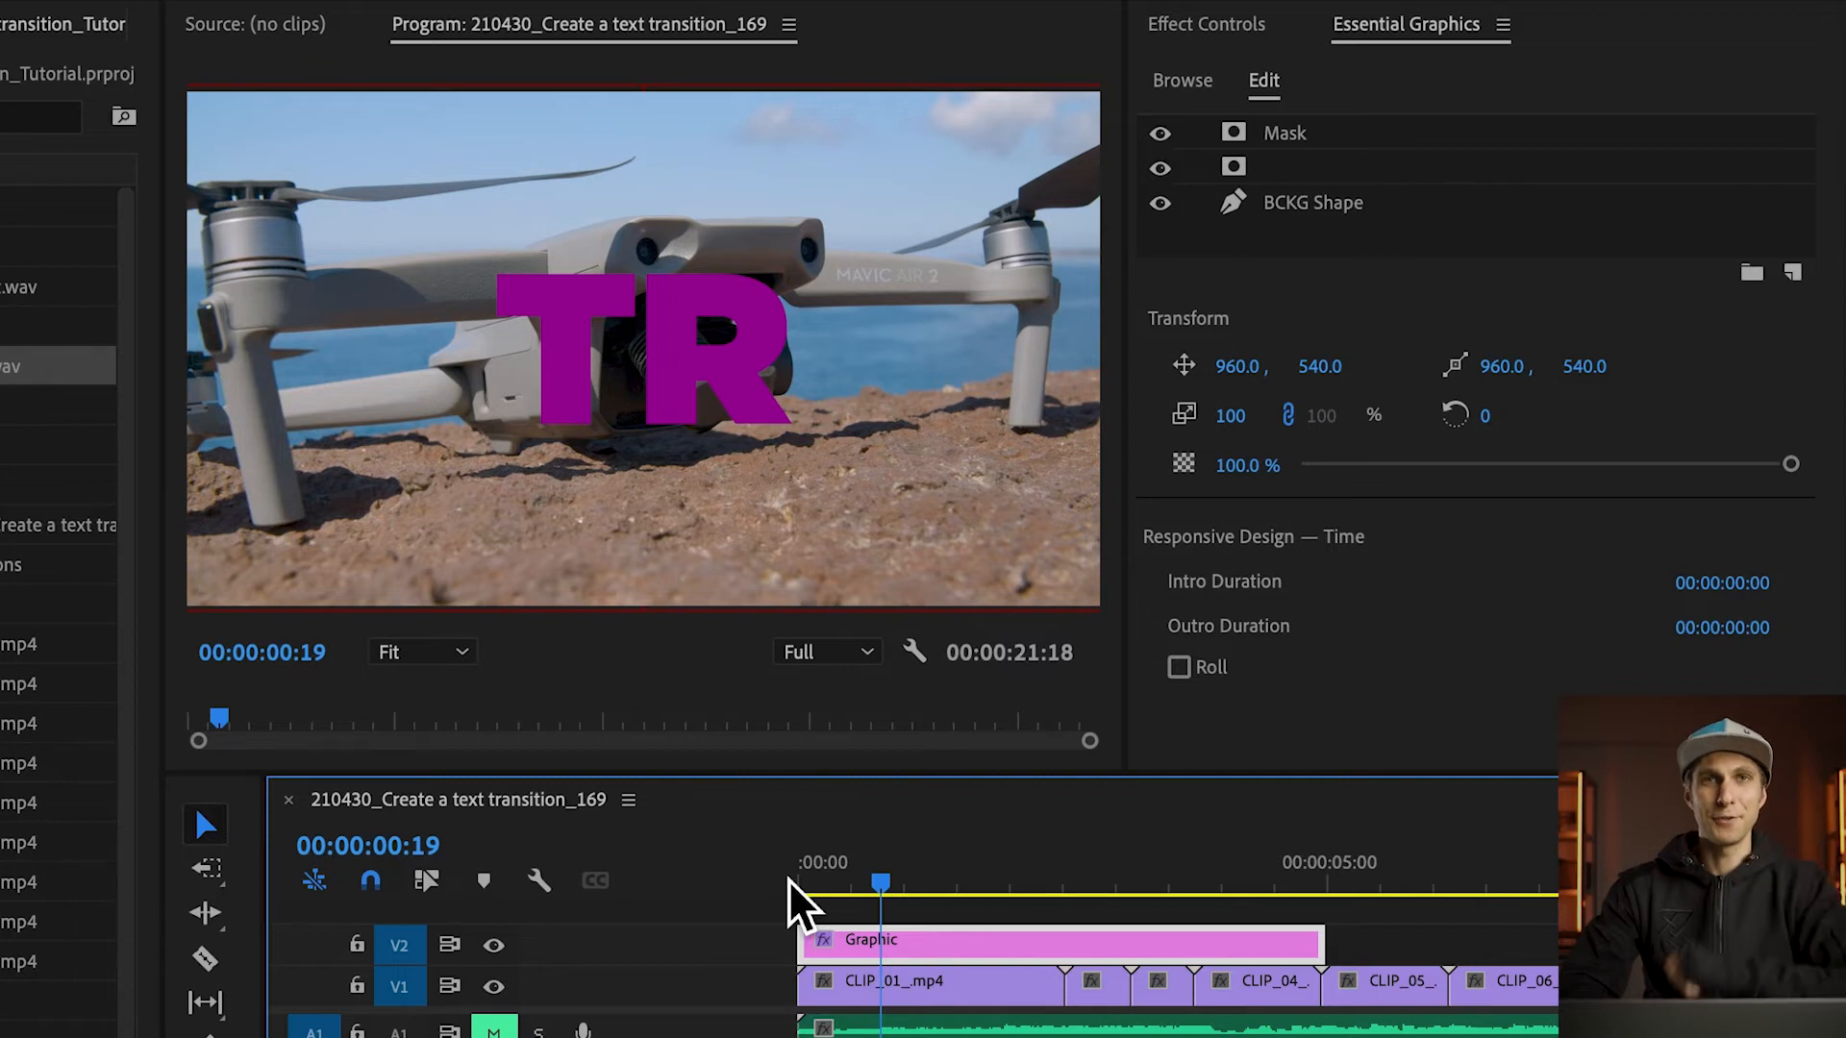
key(Left)
key(Left)
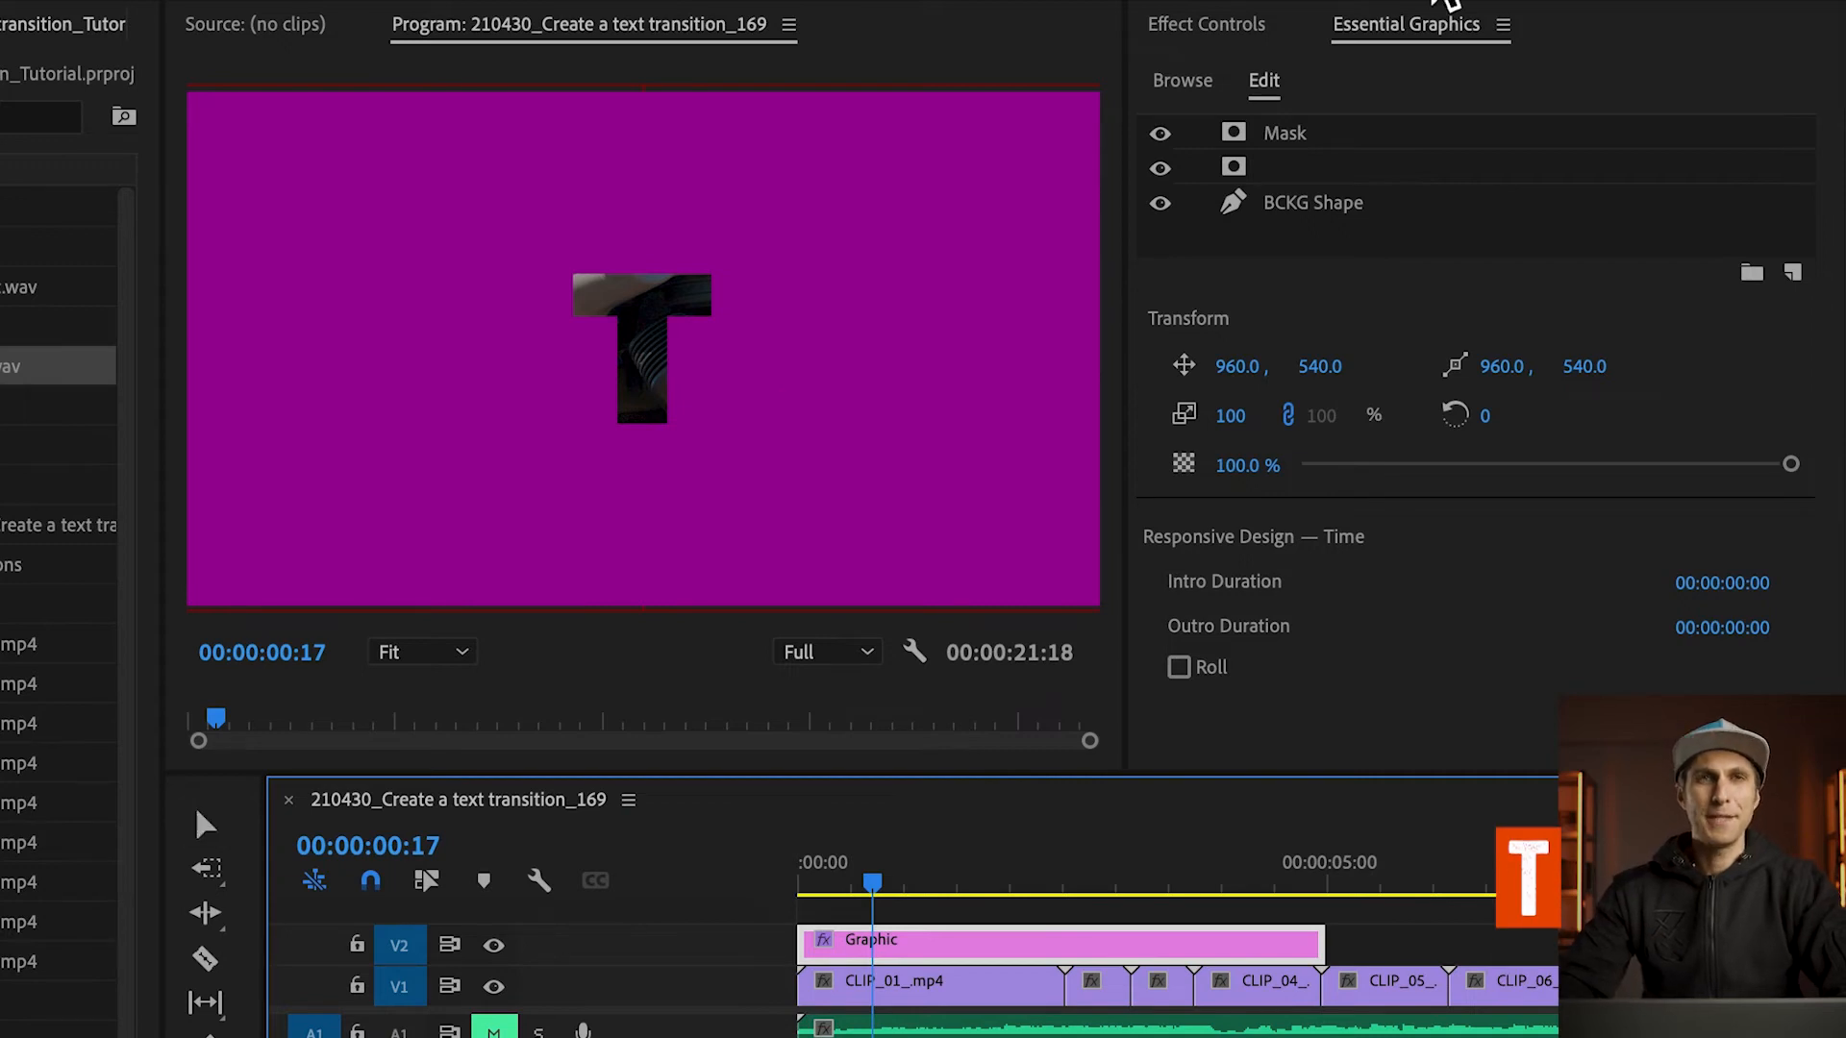
Add a Source Text keyframe at 00:00:00:23 to hold the TR text.
click(1241, 37)
key(Right)
key(Right)
key(Right)
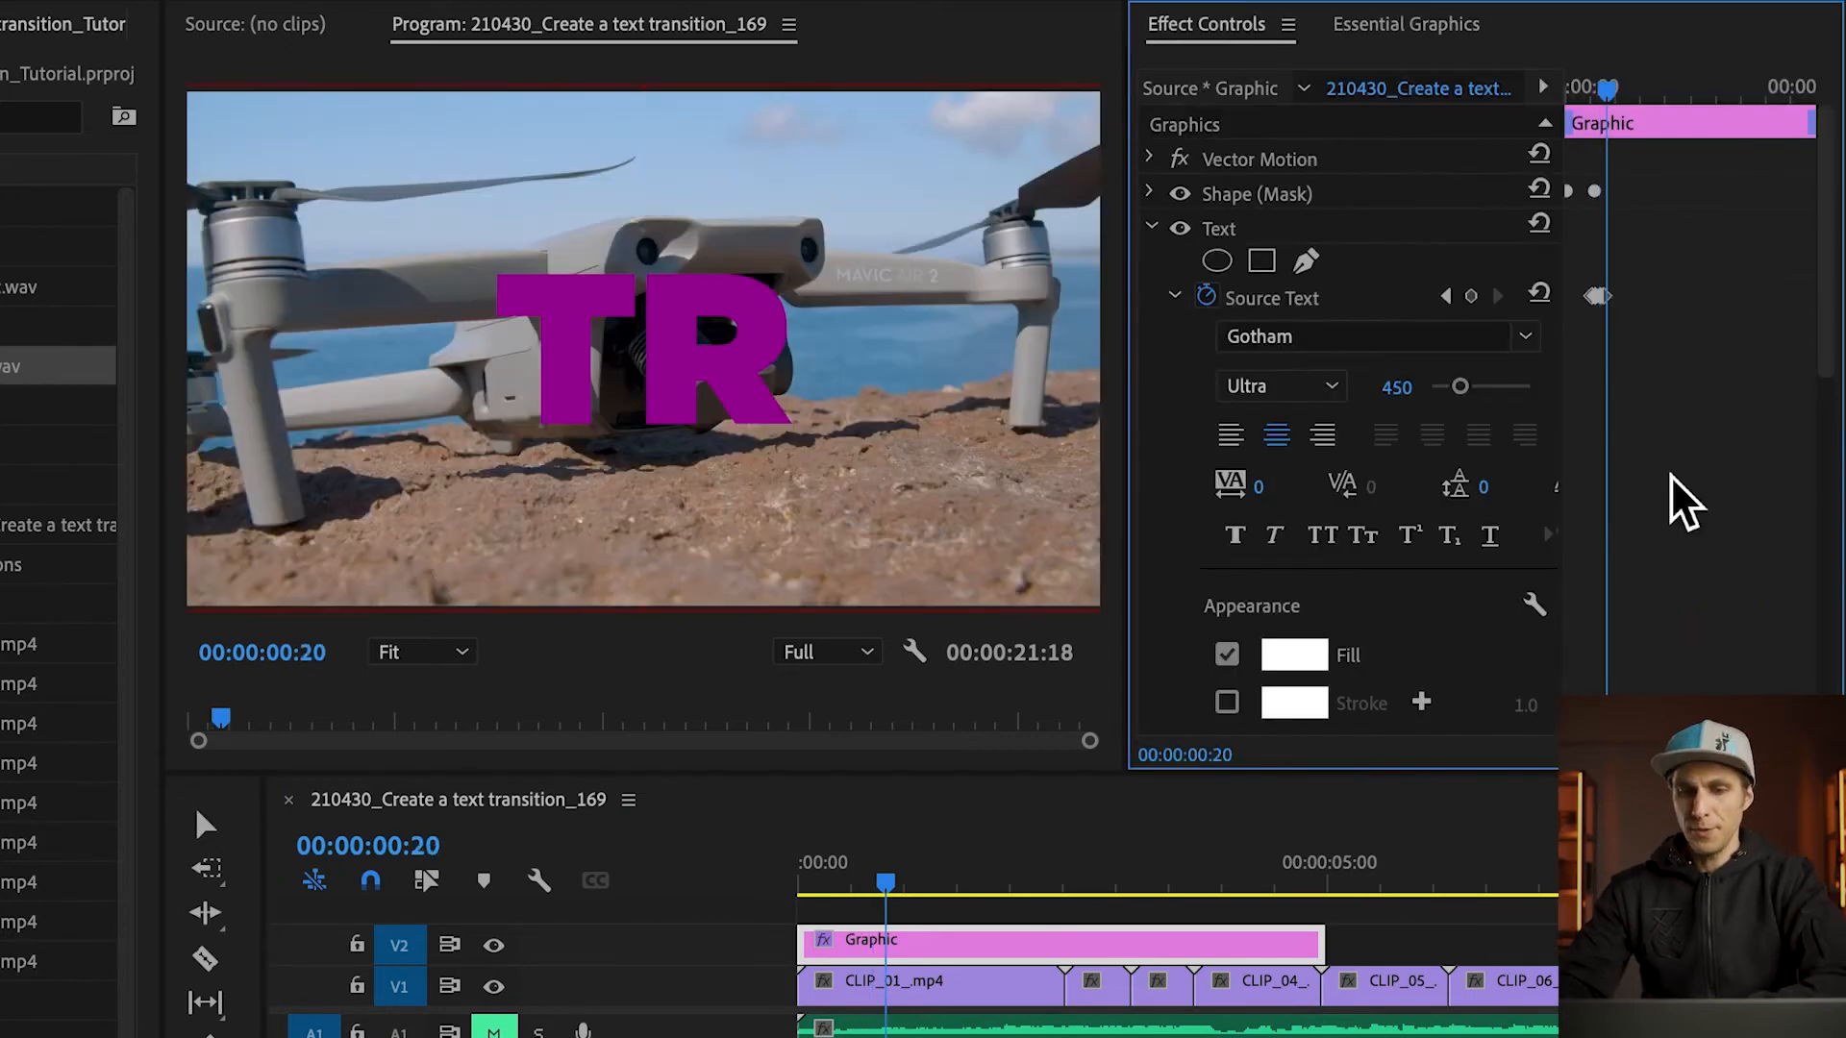
scroll(1661, 449, up, 3)
click(1656, 89)
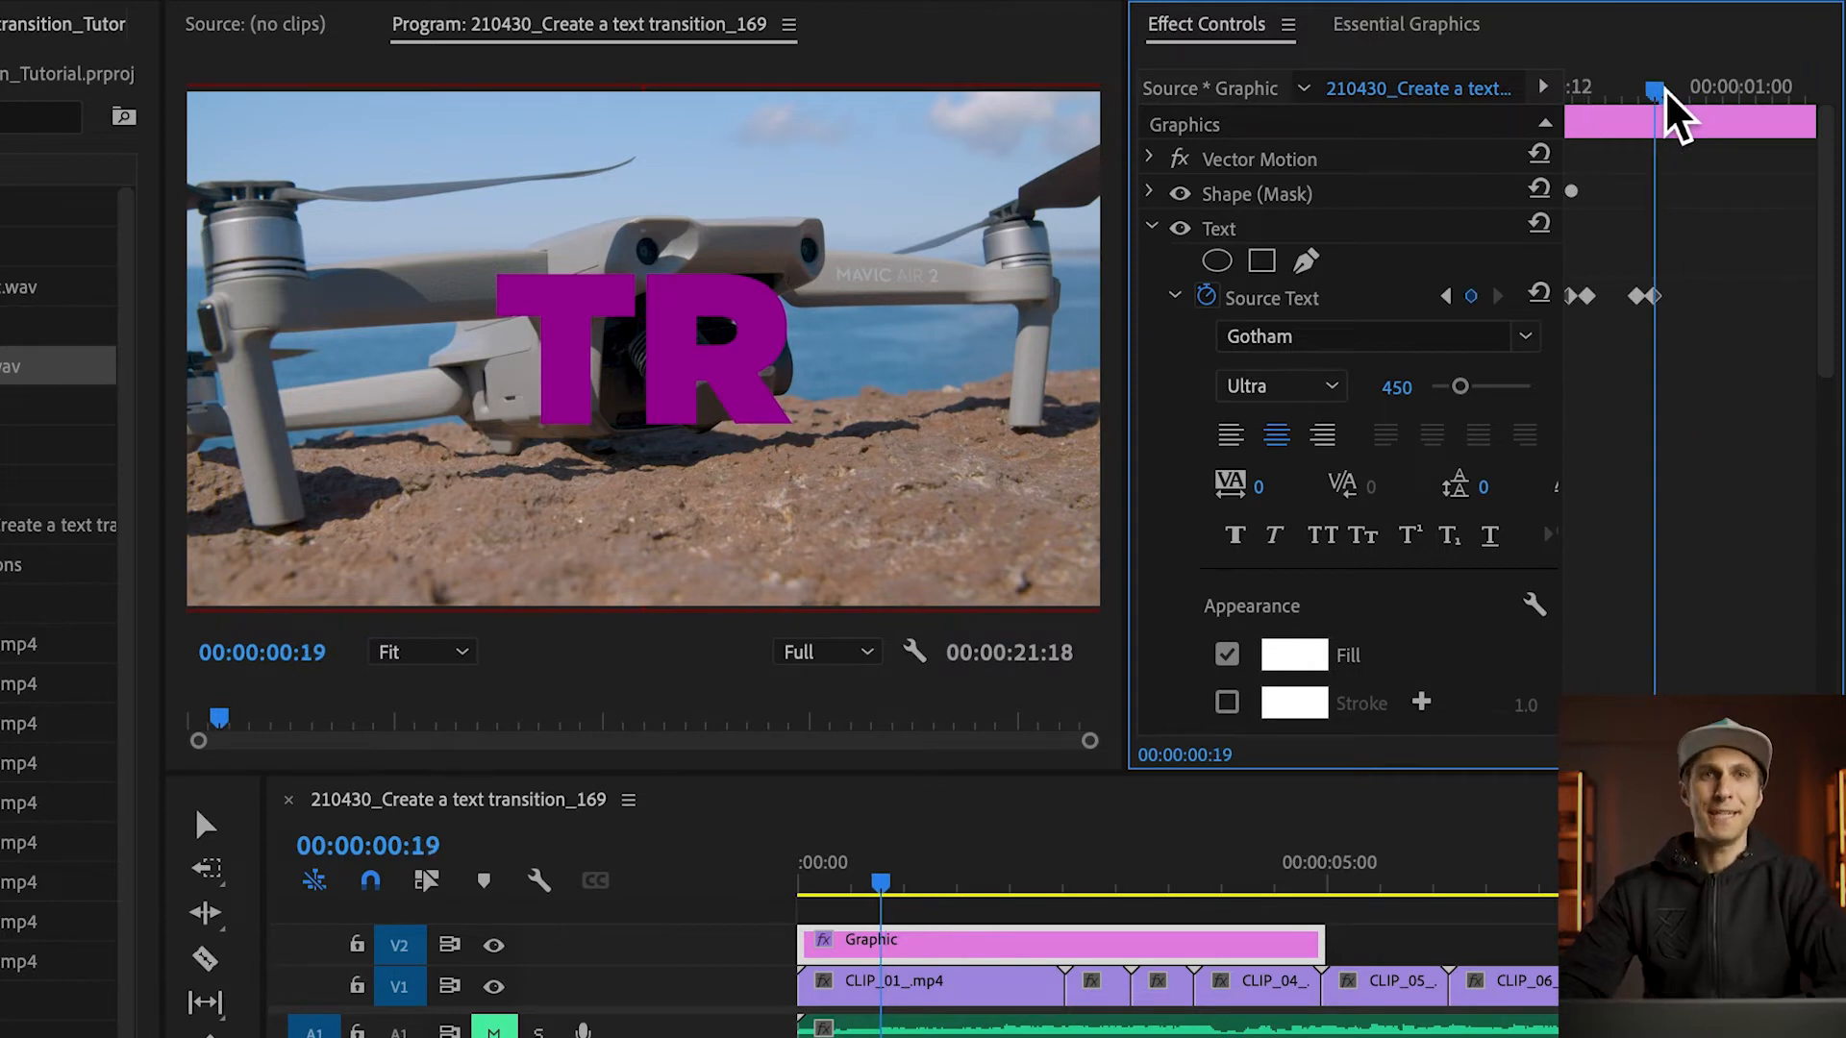
click(475, 850)
key(BackSpace)
key(BackSpace)
text(23)
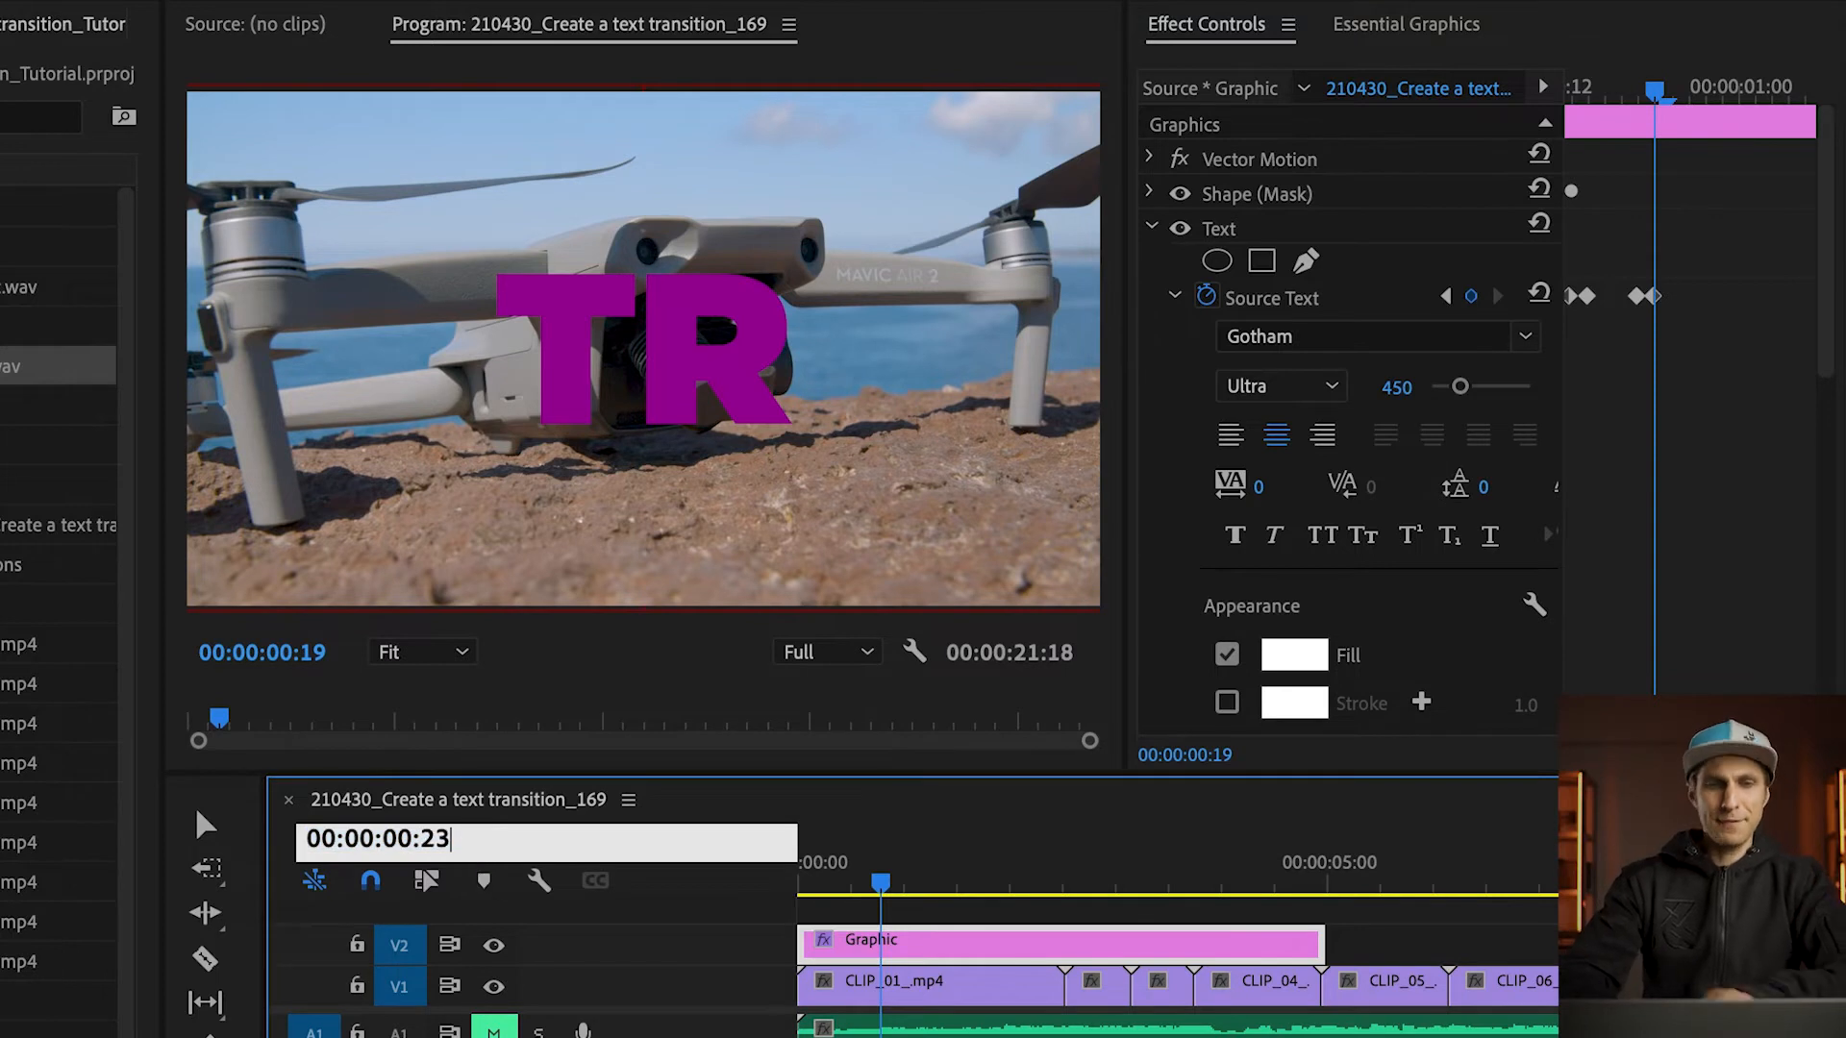
key(Return)
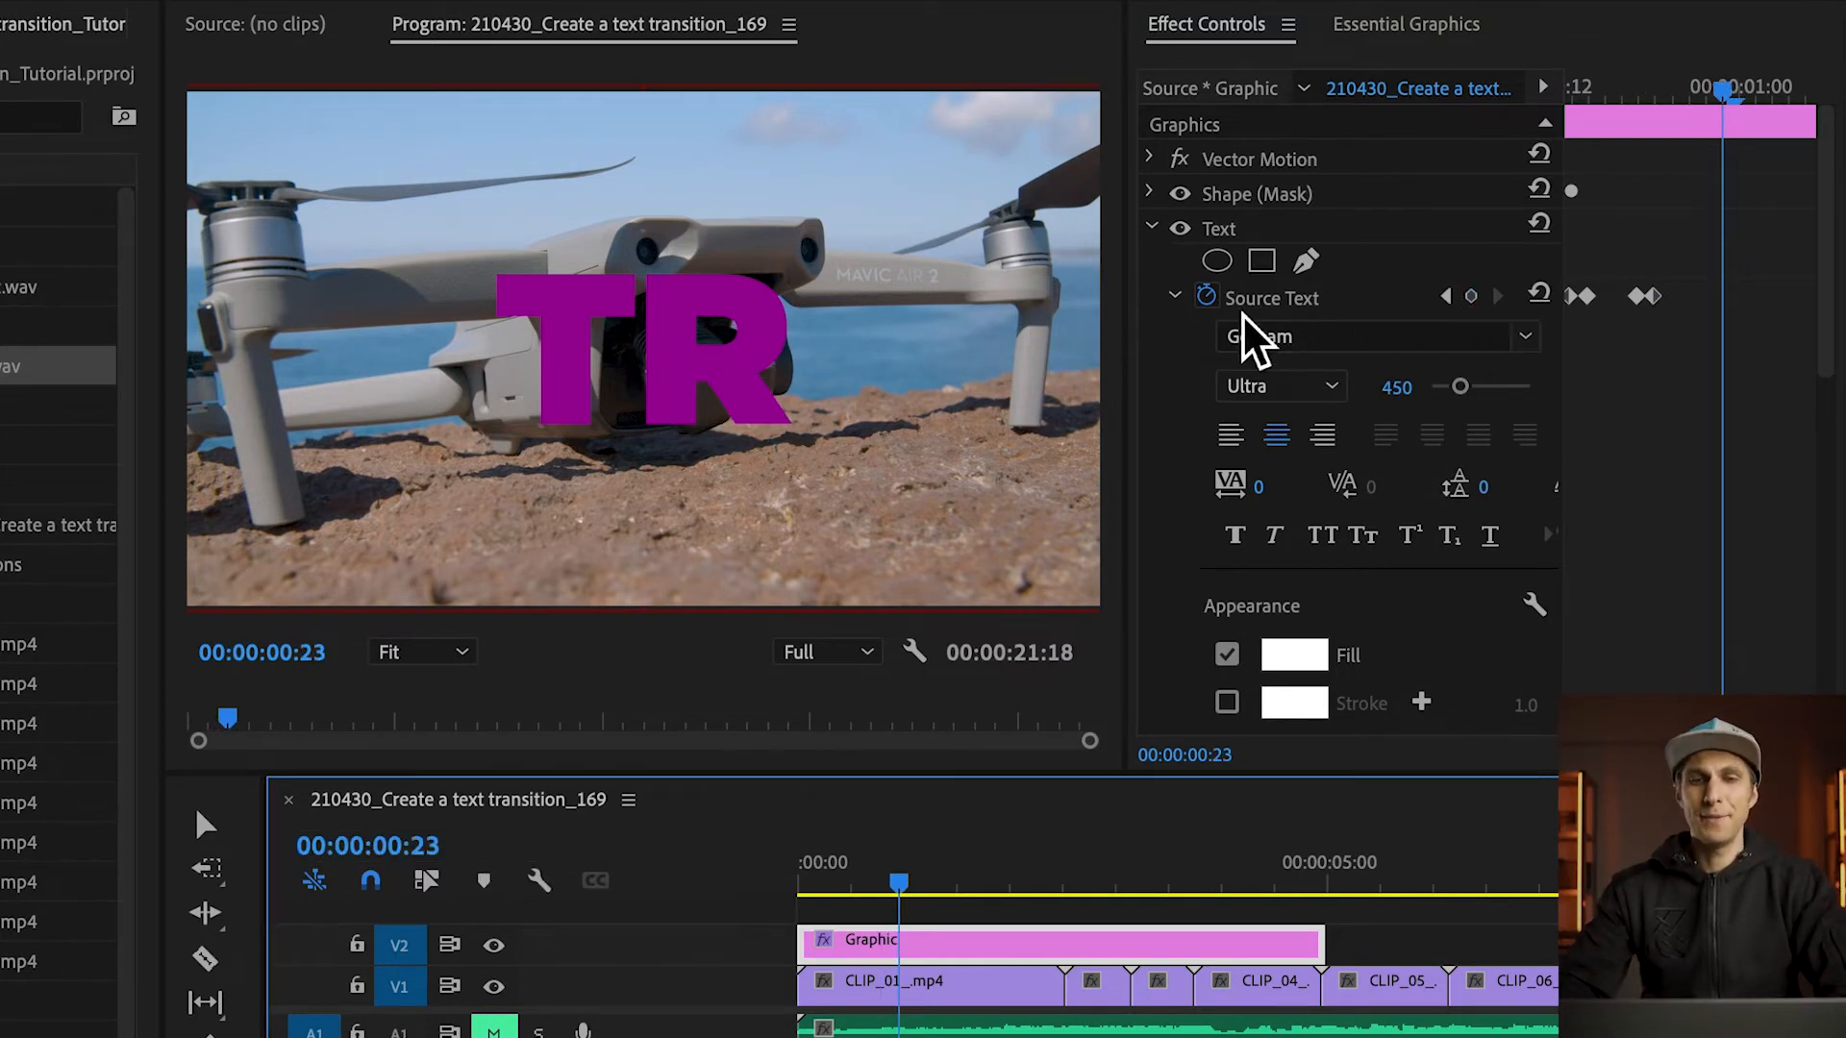
click(1479, 295)
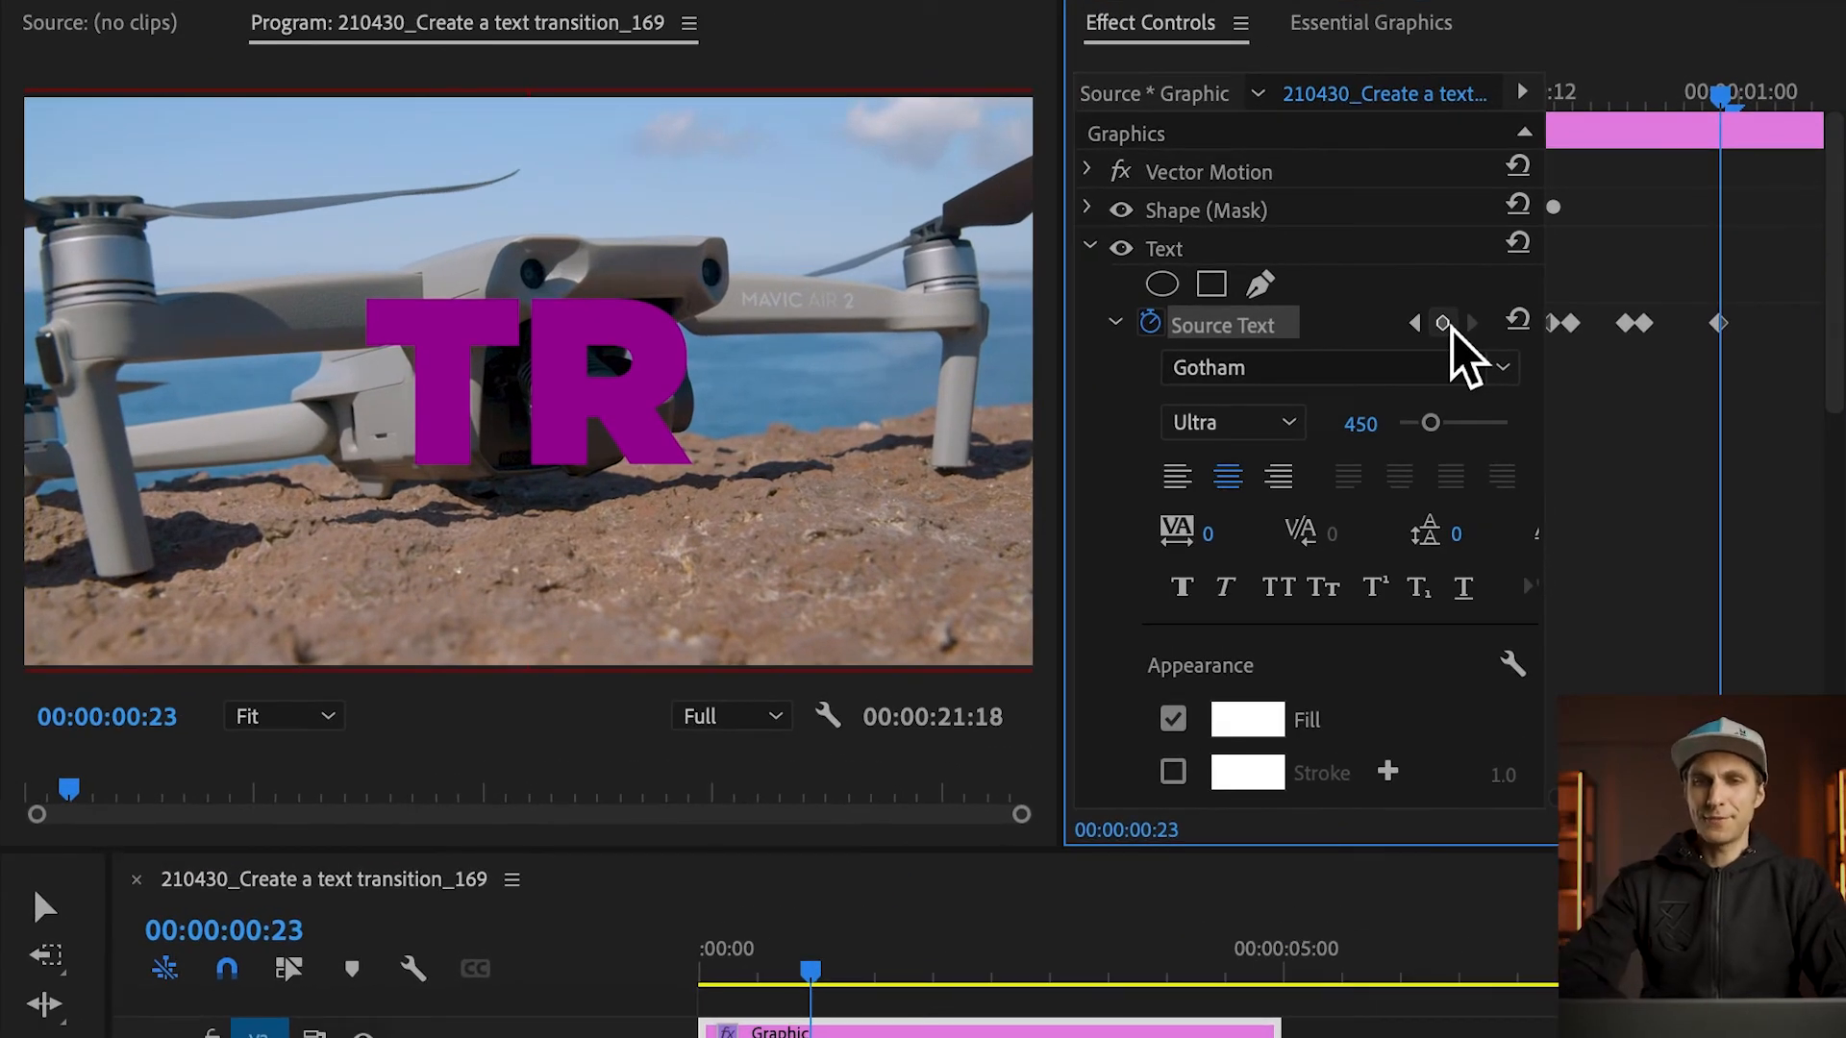
At 00:00:01:00, add a Source Text keyframe and append "A" so the text reads "TRA".
key(Right)
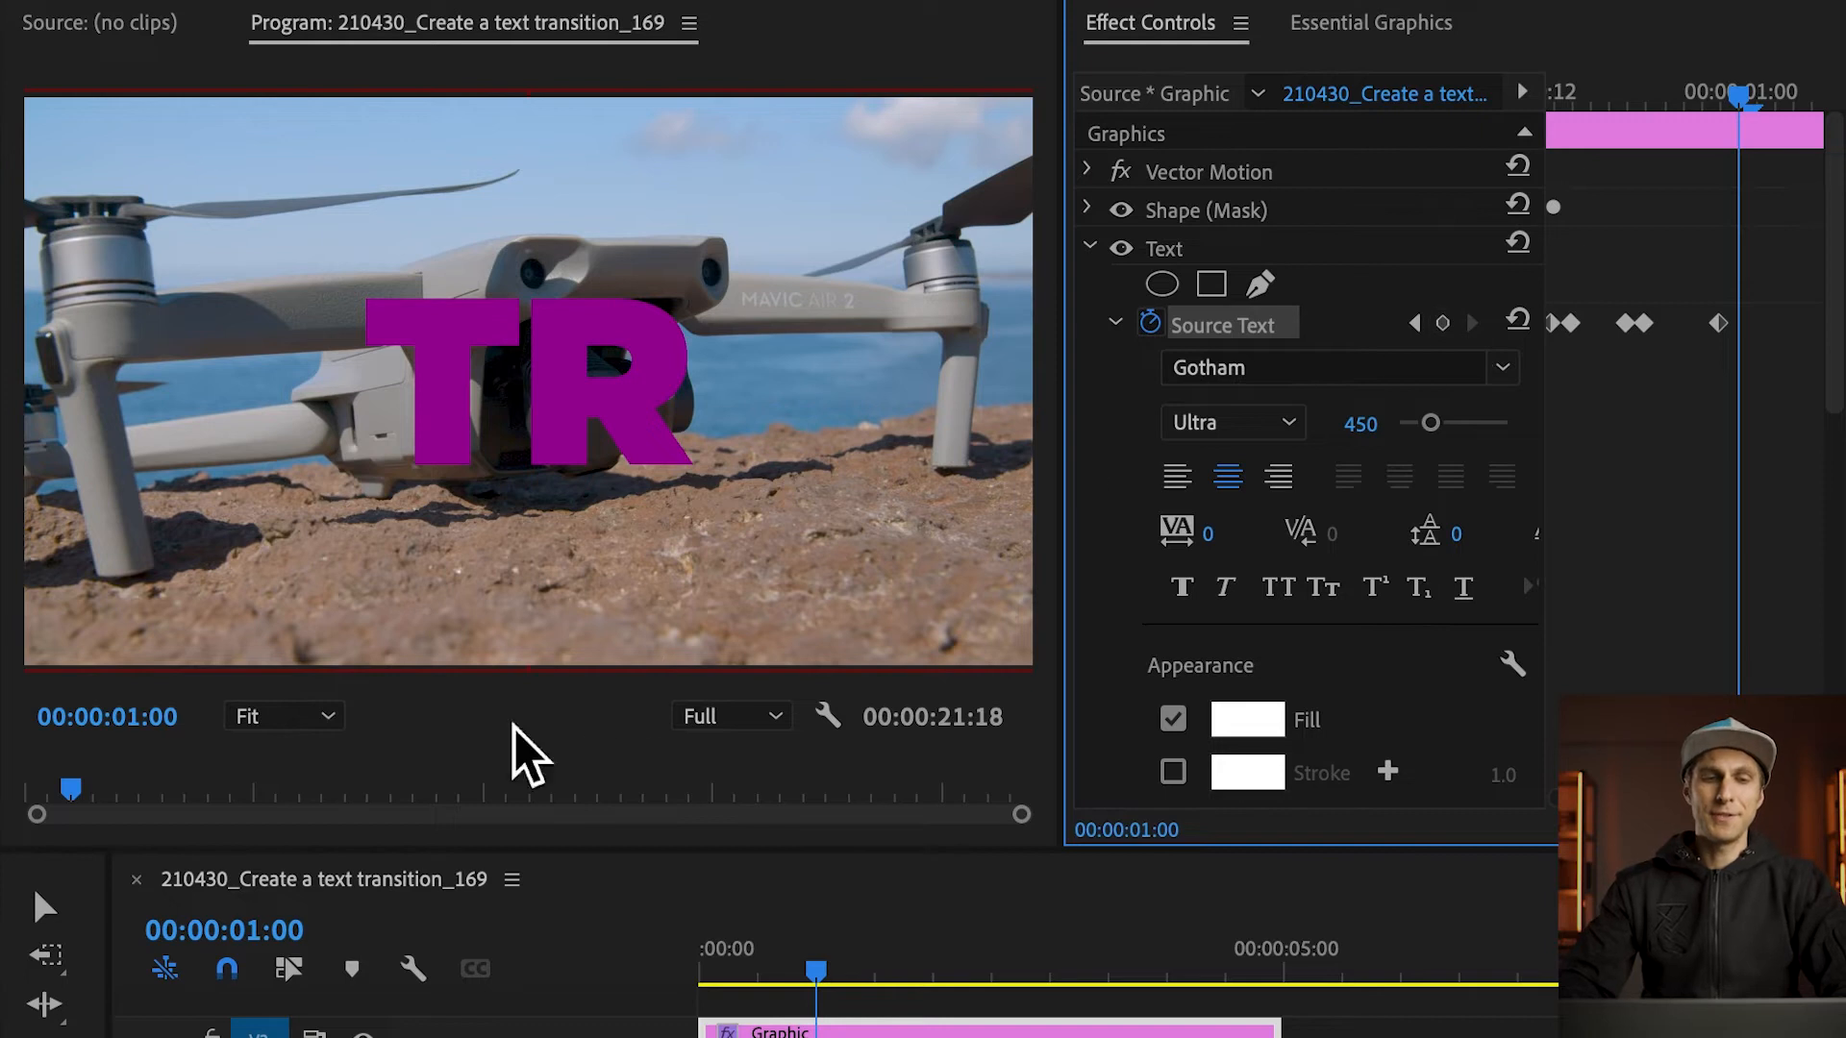
click(1443, 324)
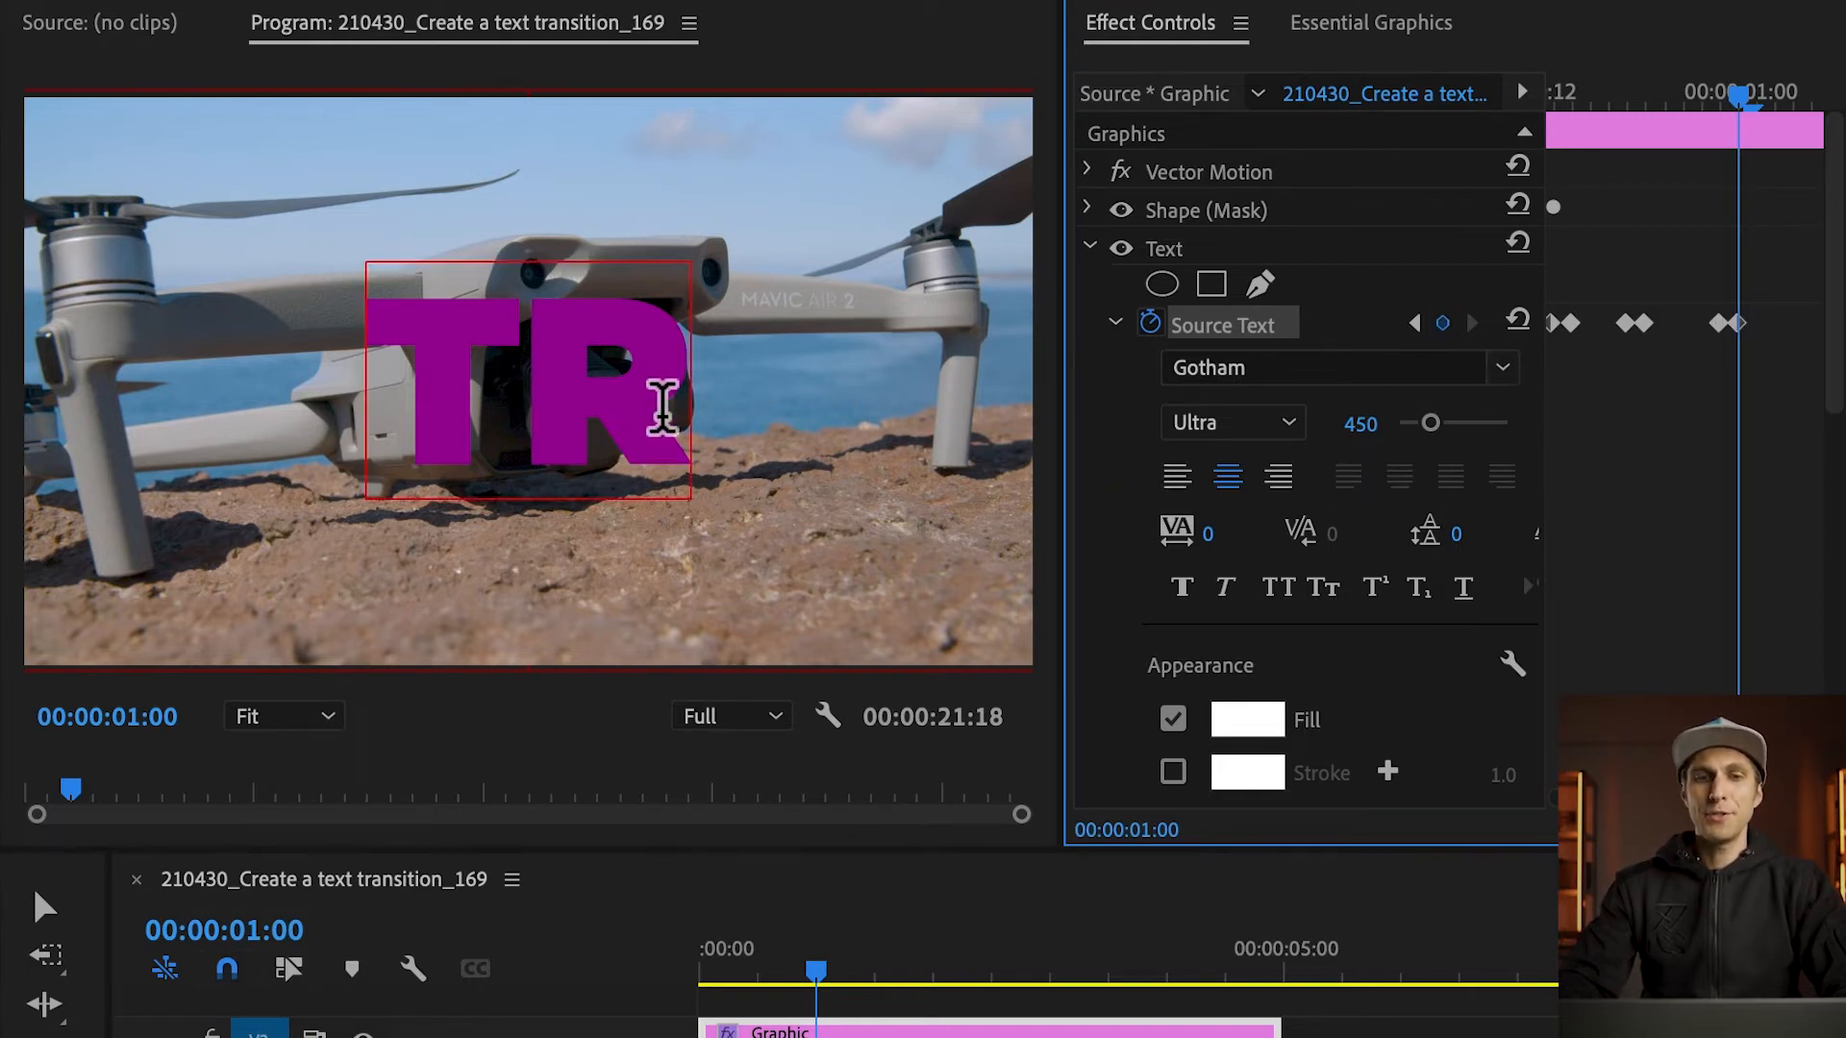
click(680, 402)
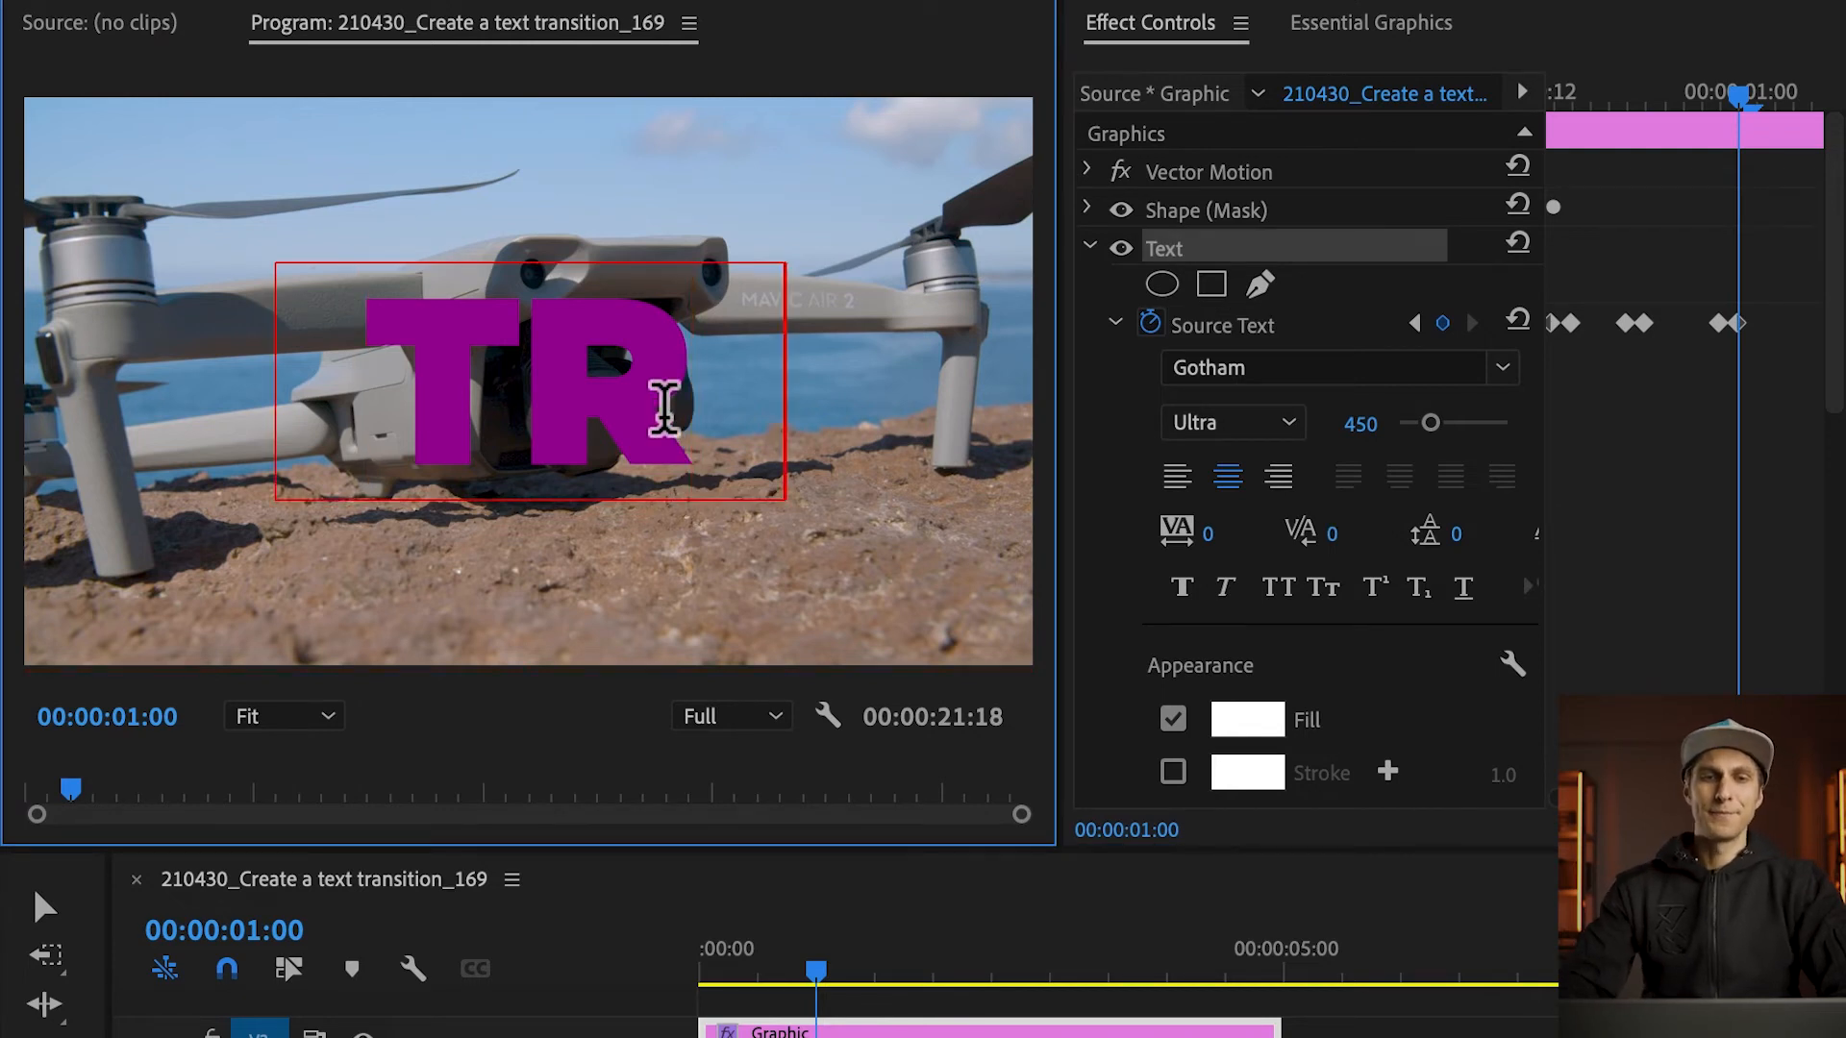
text(A)
Turn on the Invert option of Mask with Text for the TRA text at 00:00:01:00.
click(1101, 19)
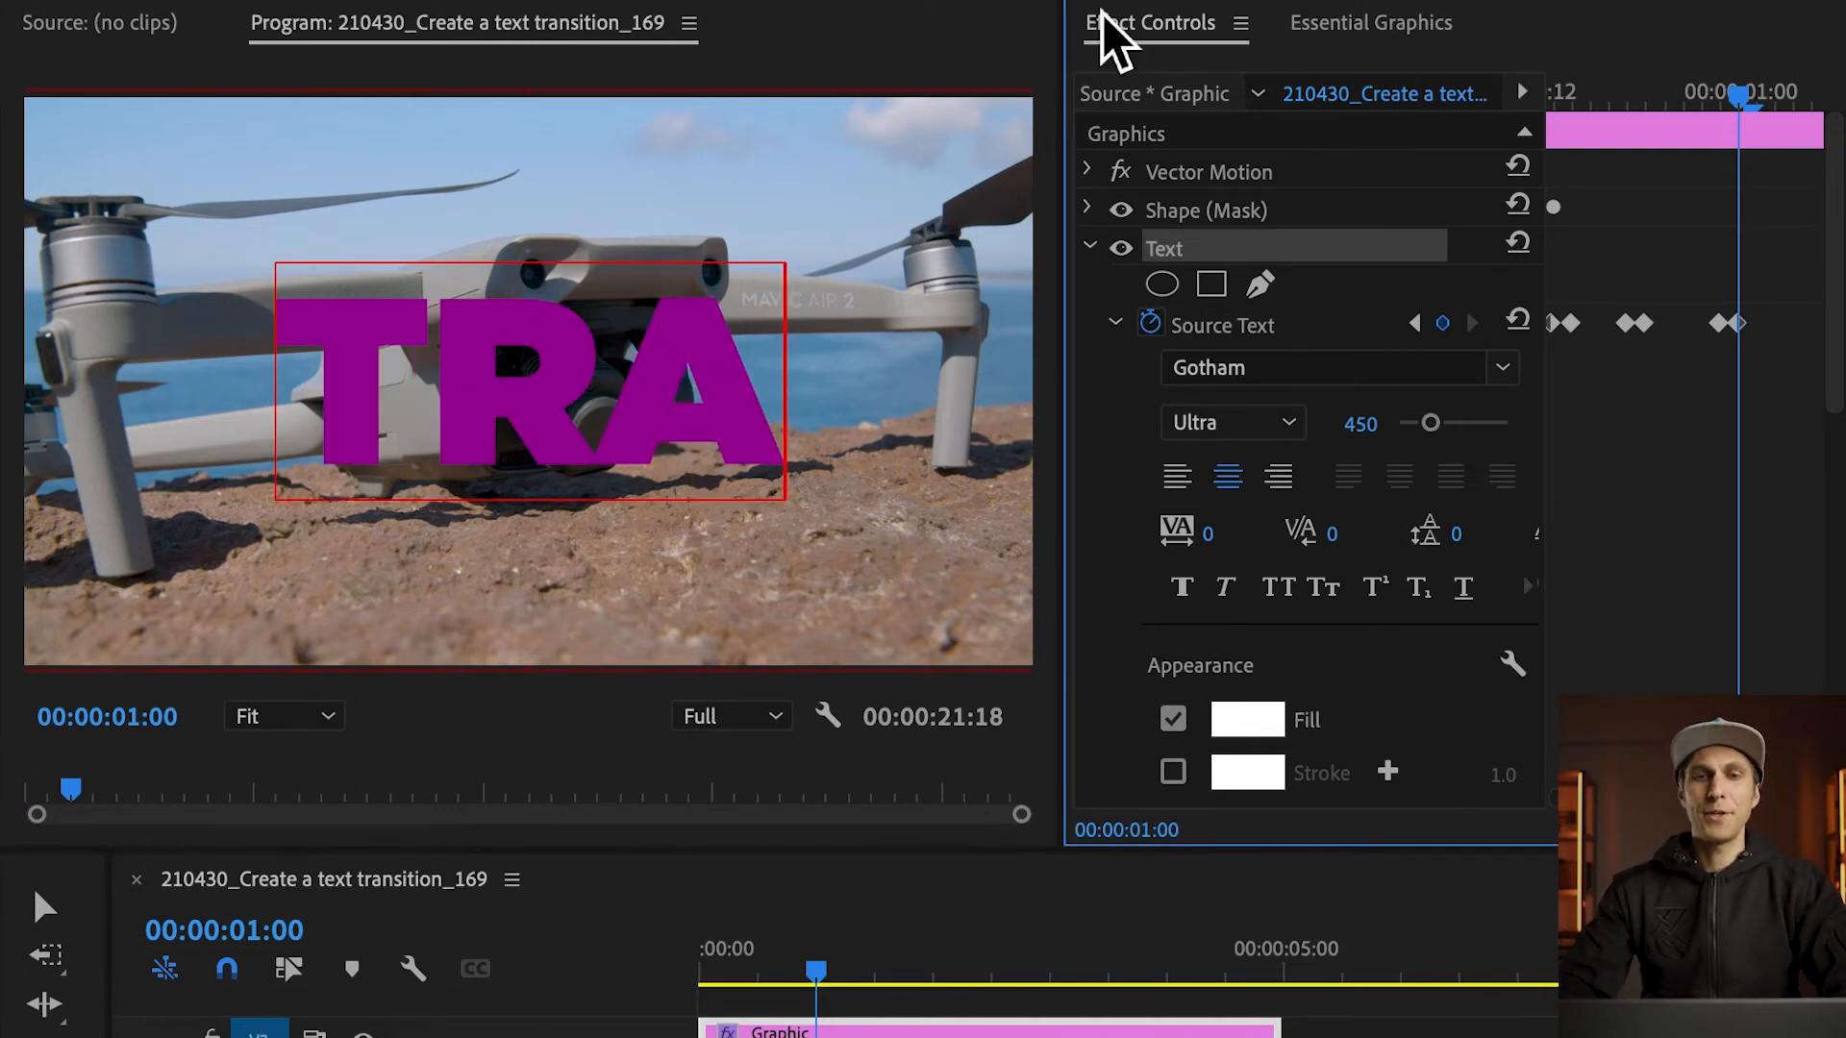
click(1365, 28)
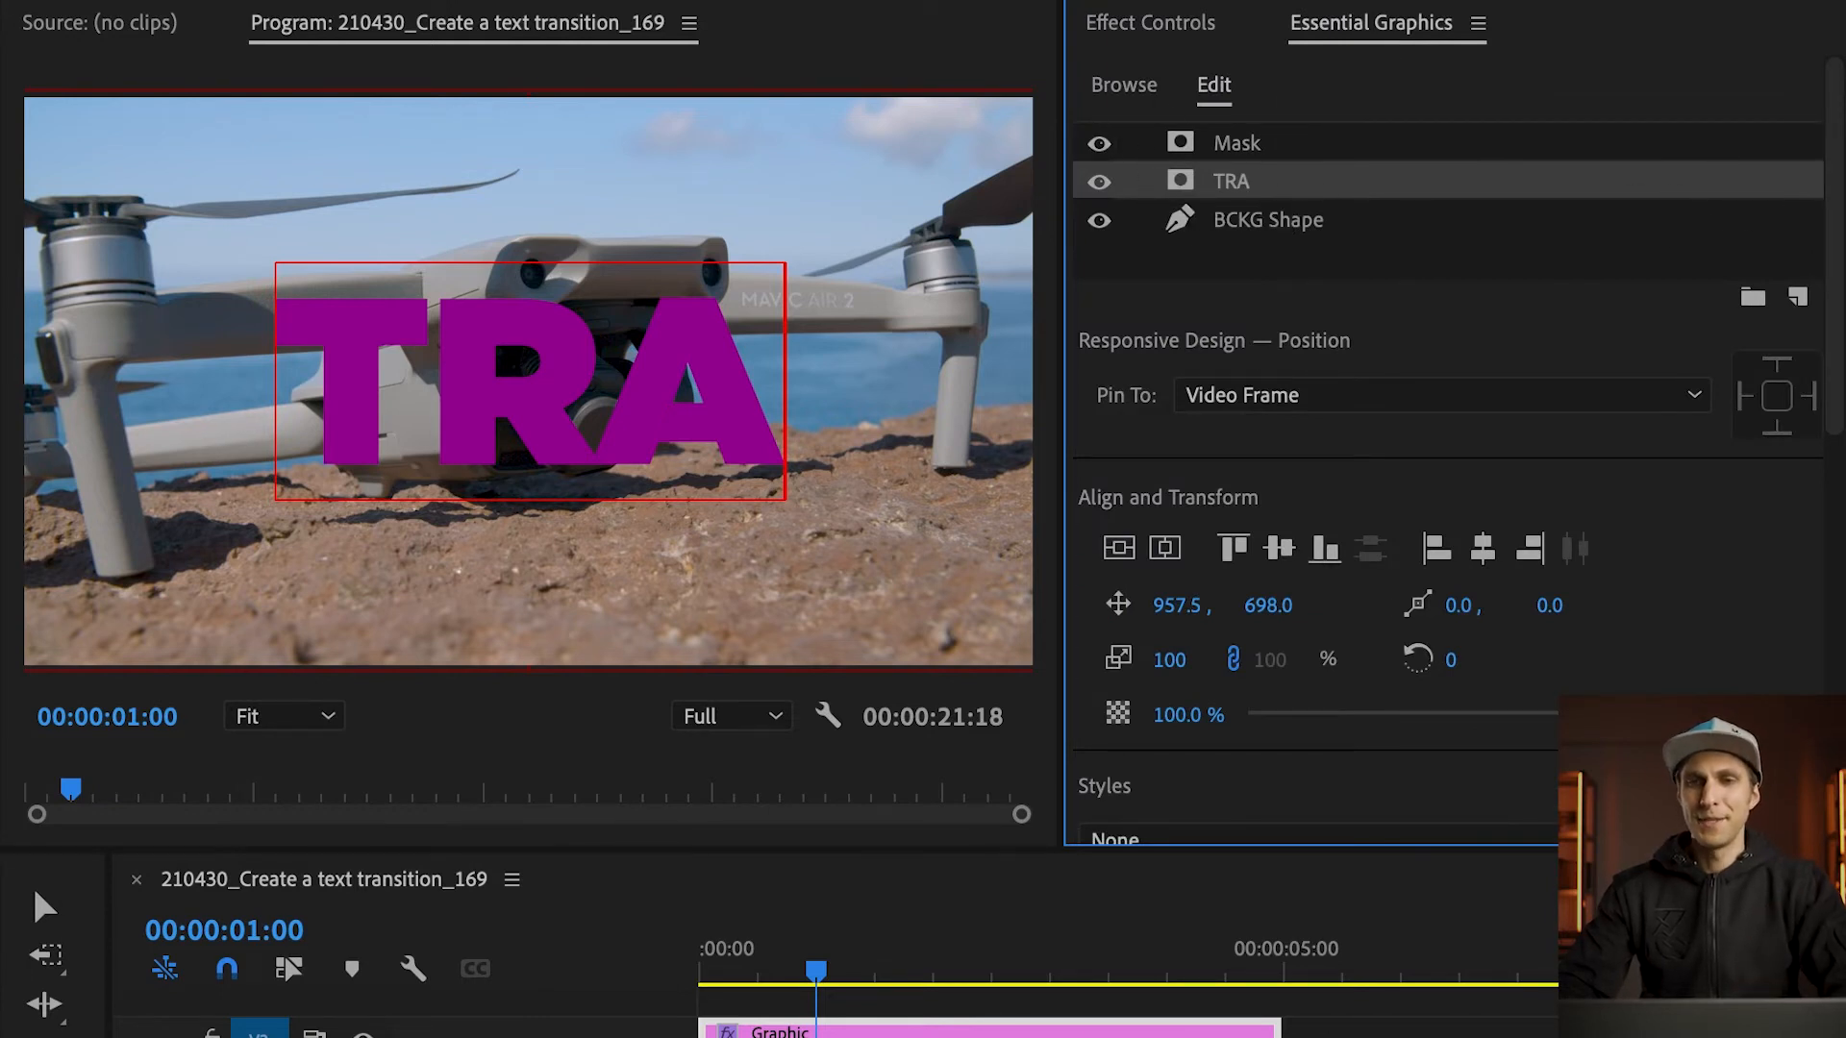
scroll(1801, 280, down, 10)
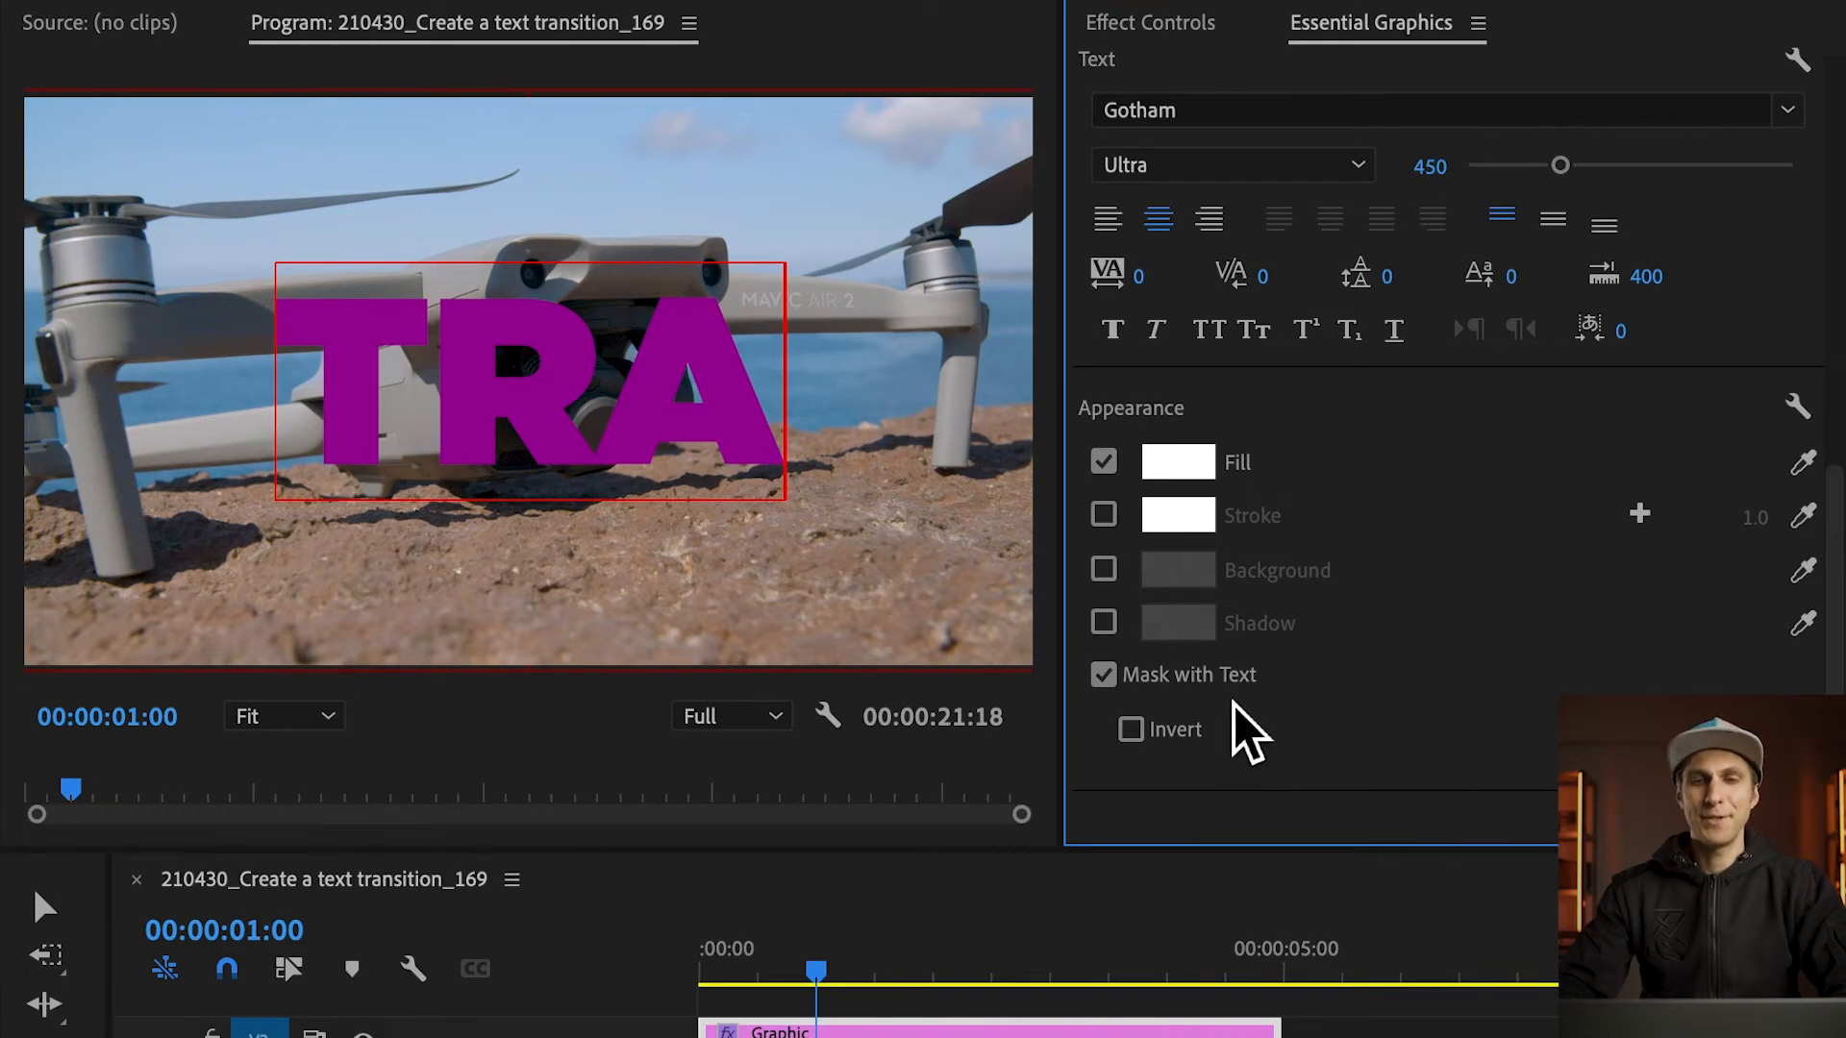
click(1163, 760)
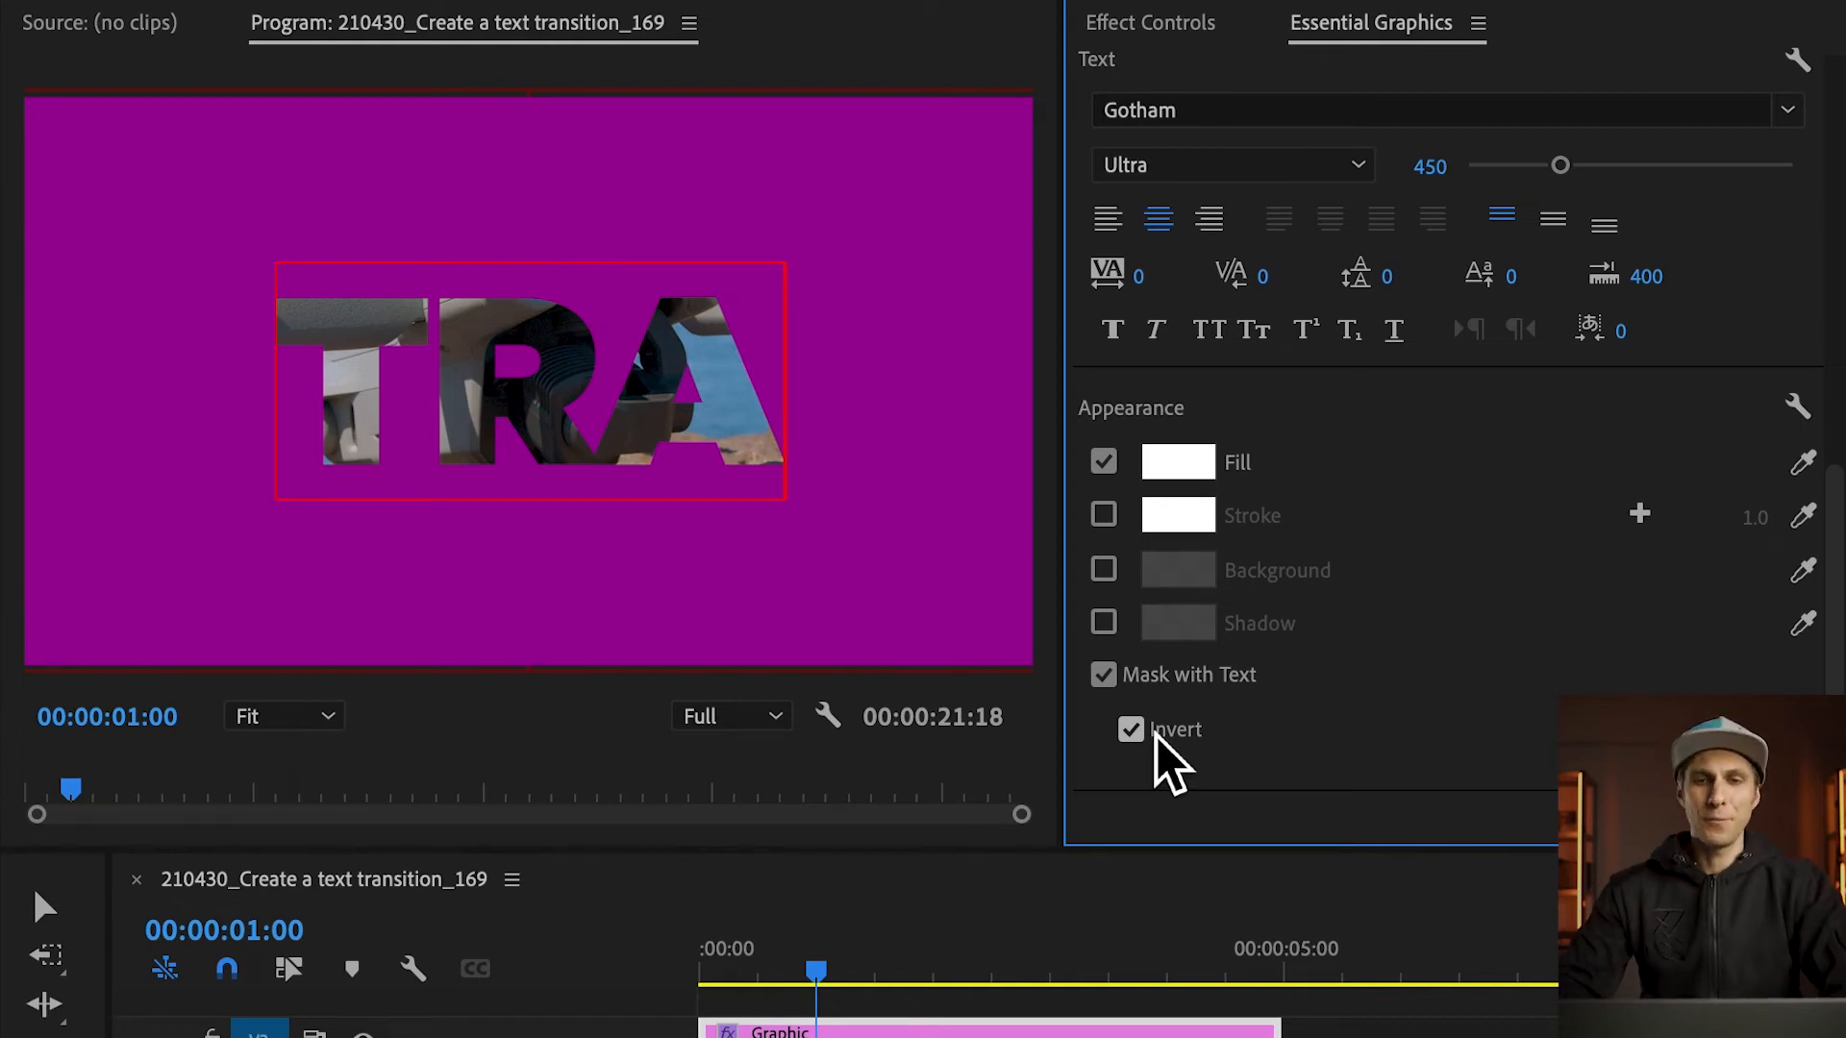
Add a Source Text keyframe at 00:00:01:03 to hold the TRA text.
click(1184, 34)
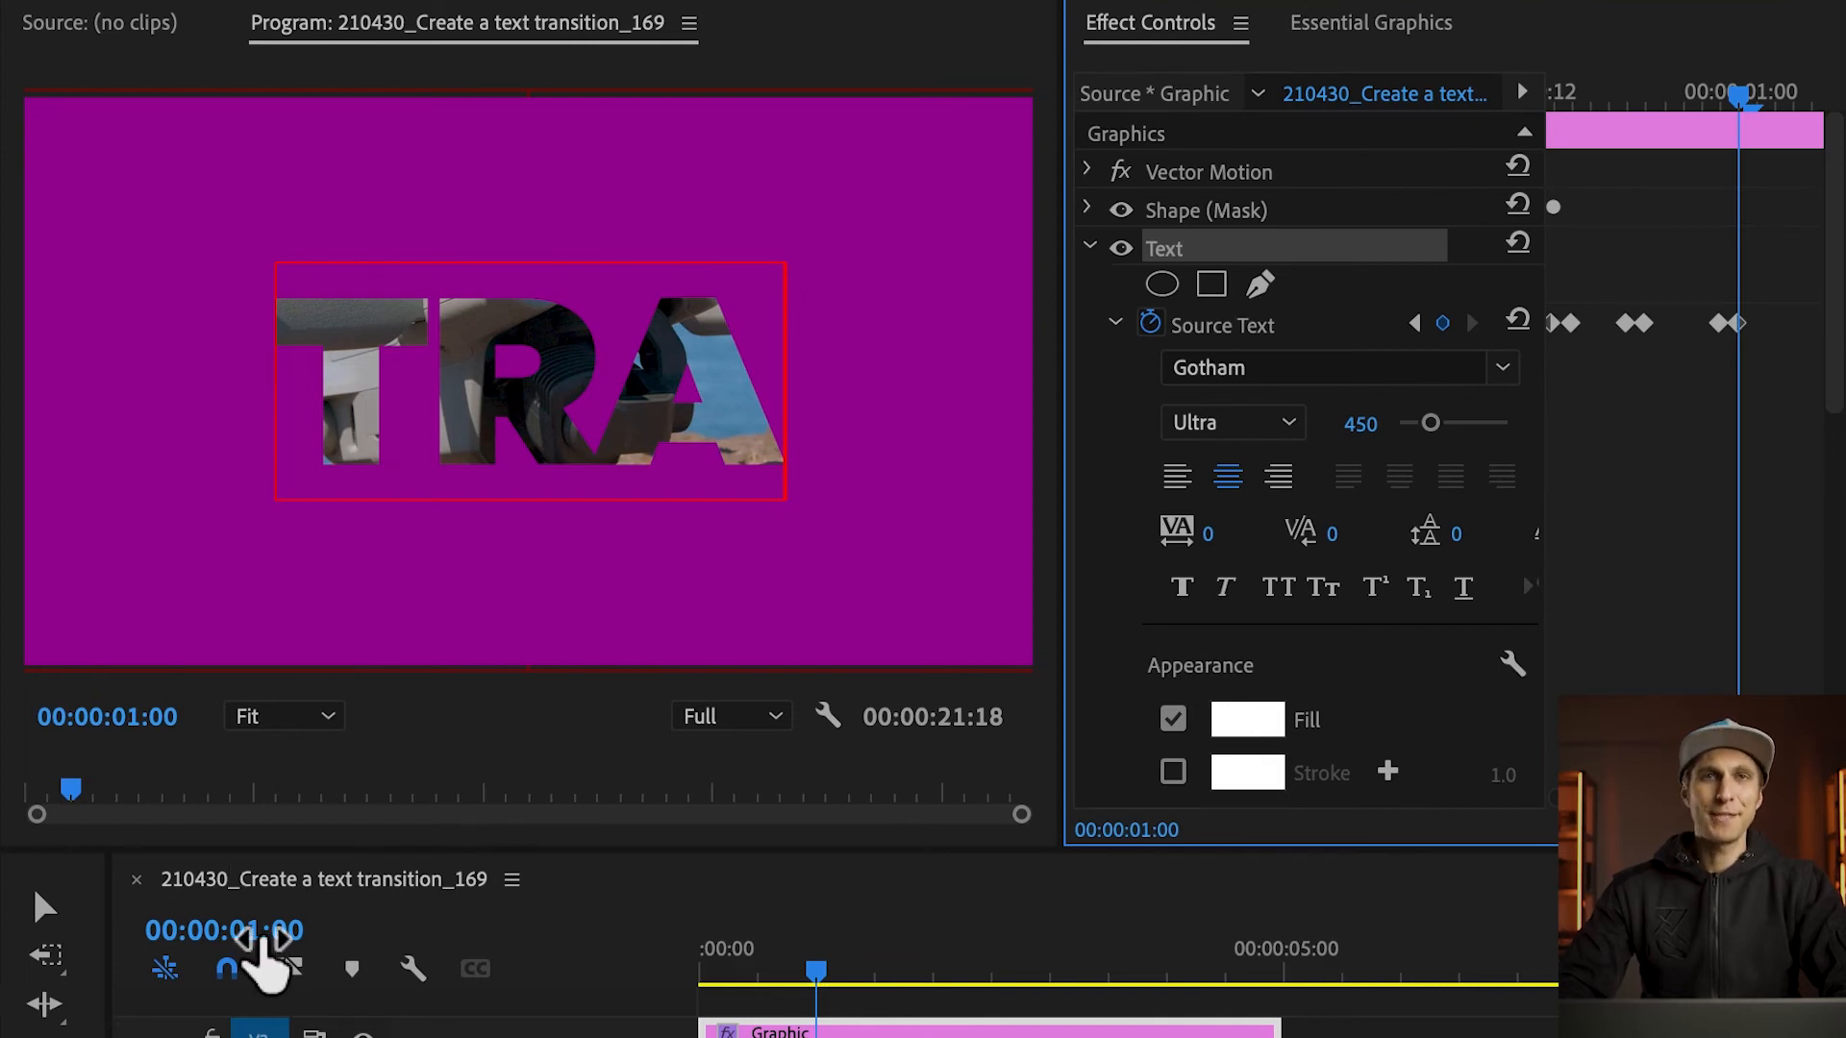
click(262, 932)
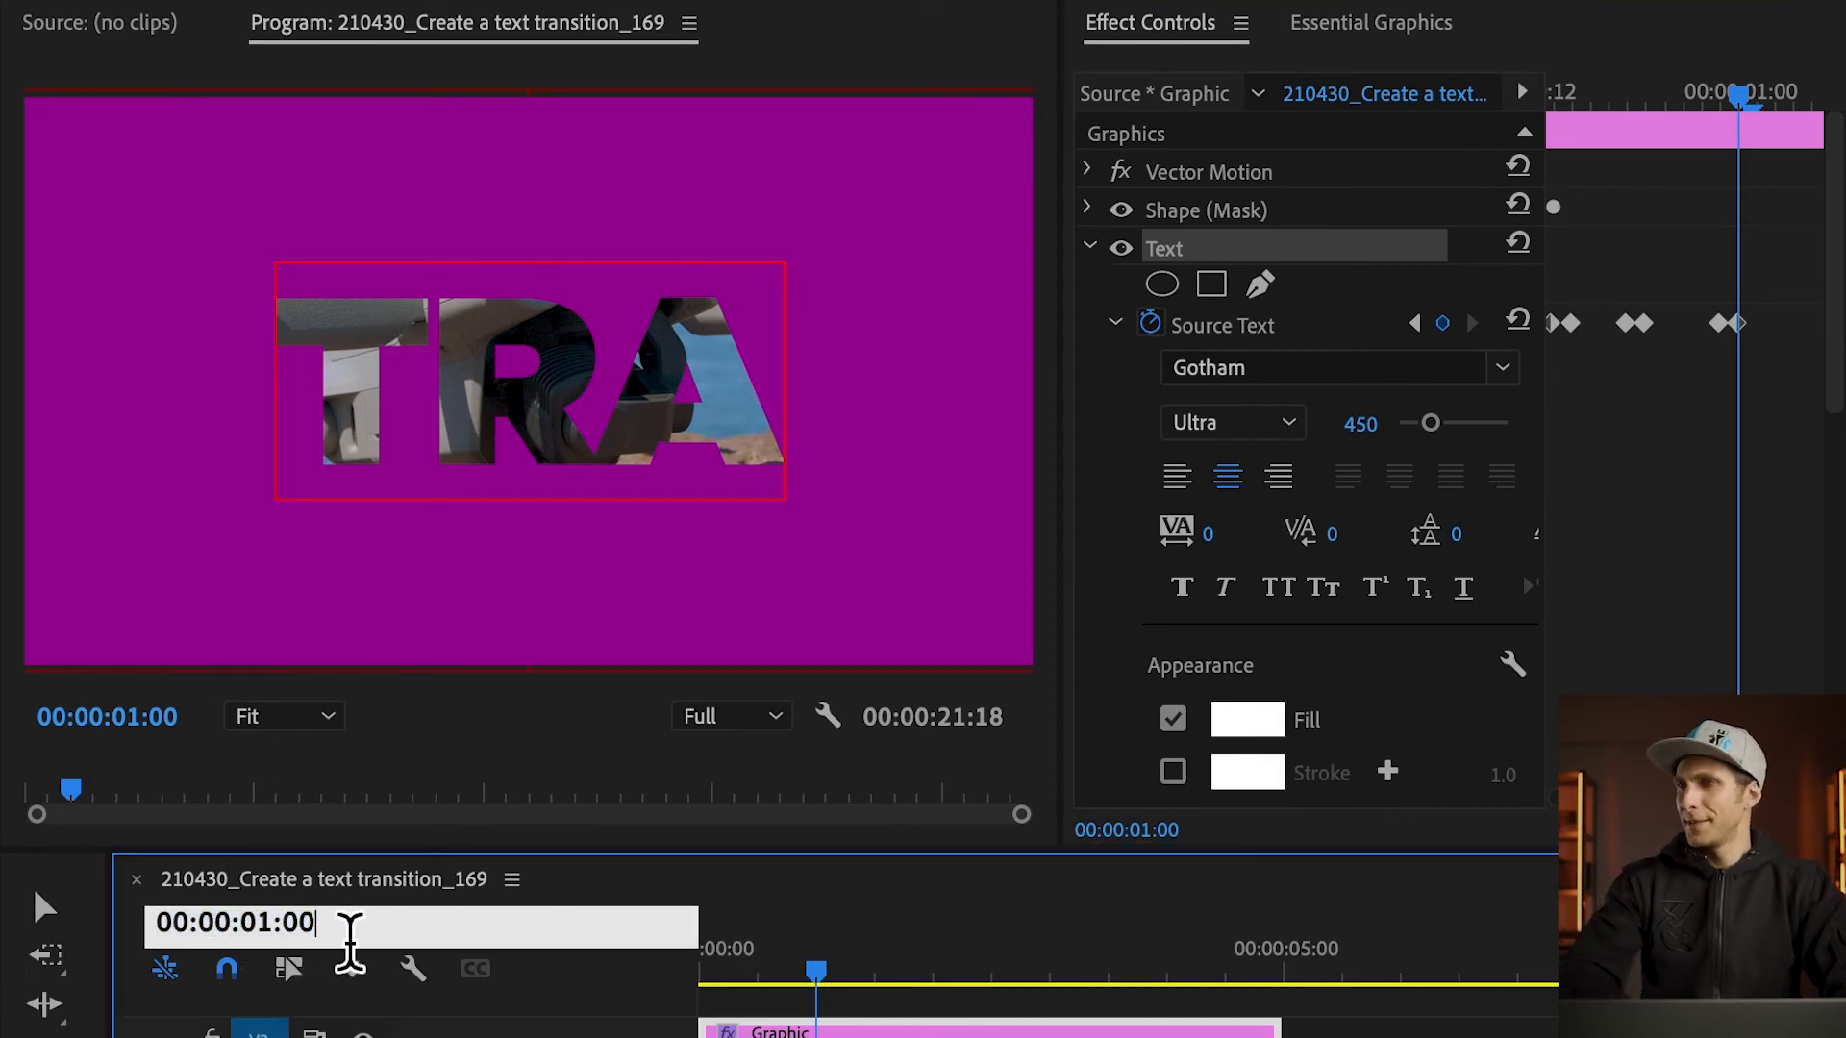
key(BackSpace)
text(3)
key(Return)
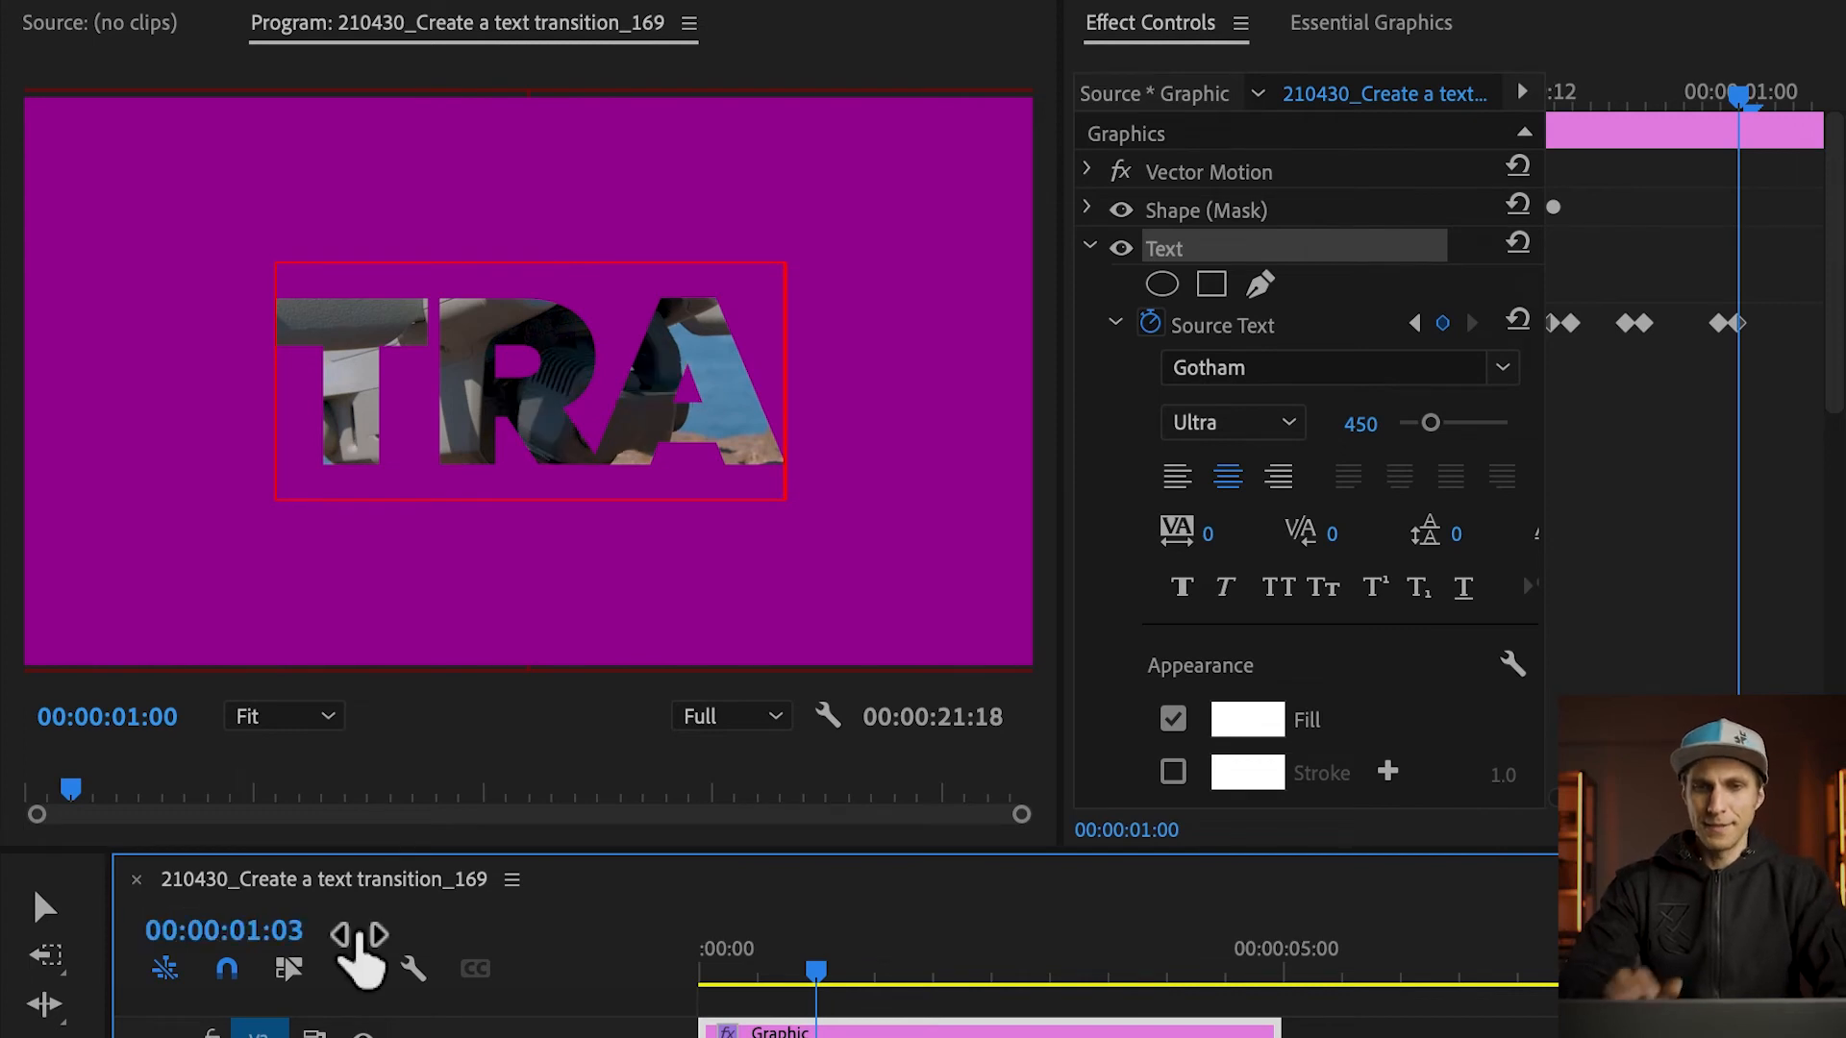
click(1443, 324)
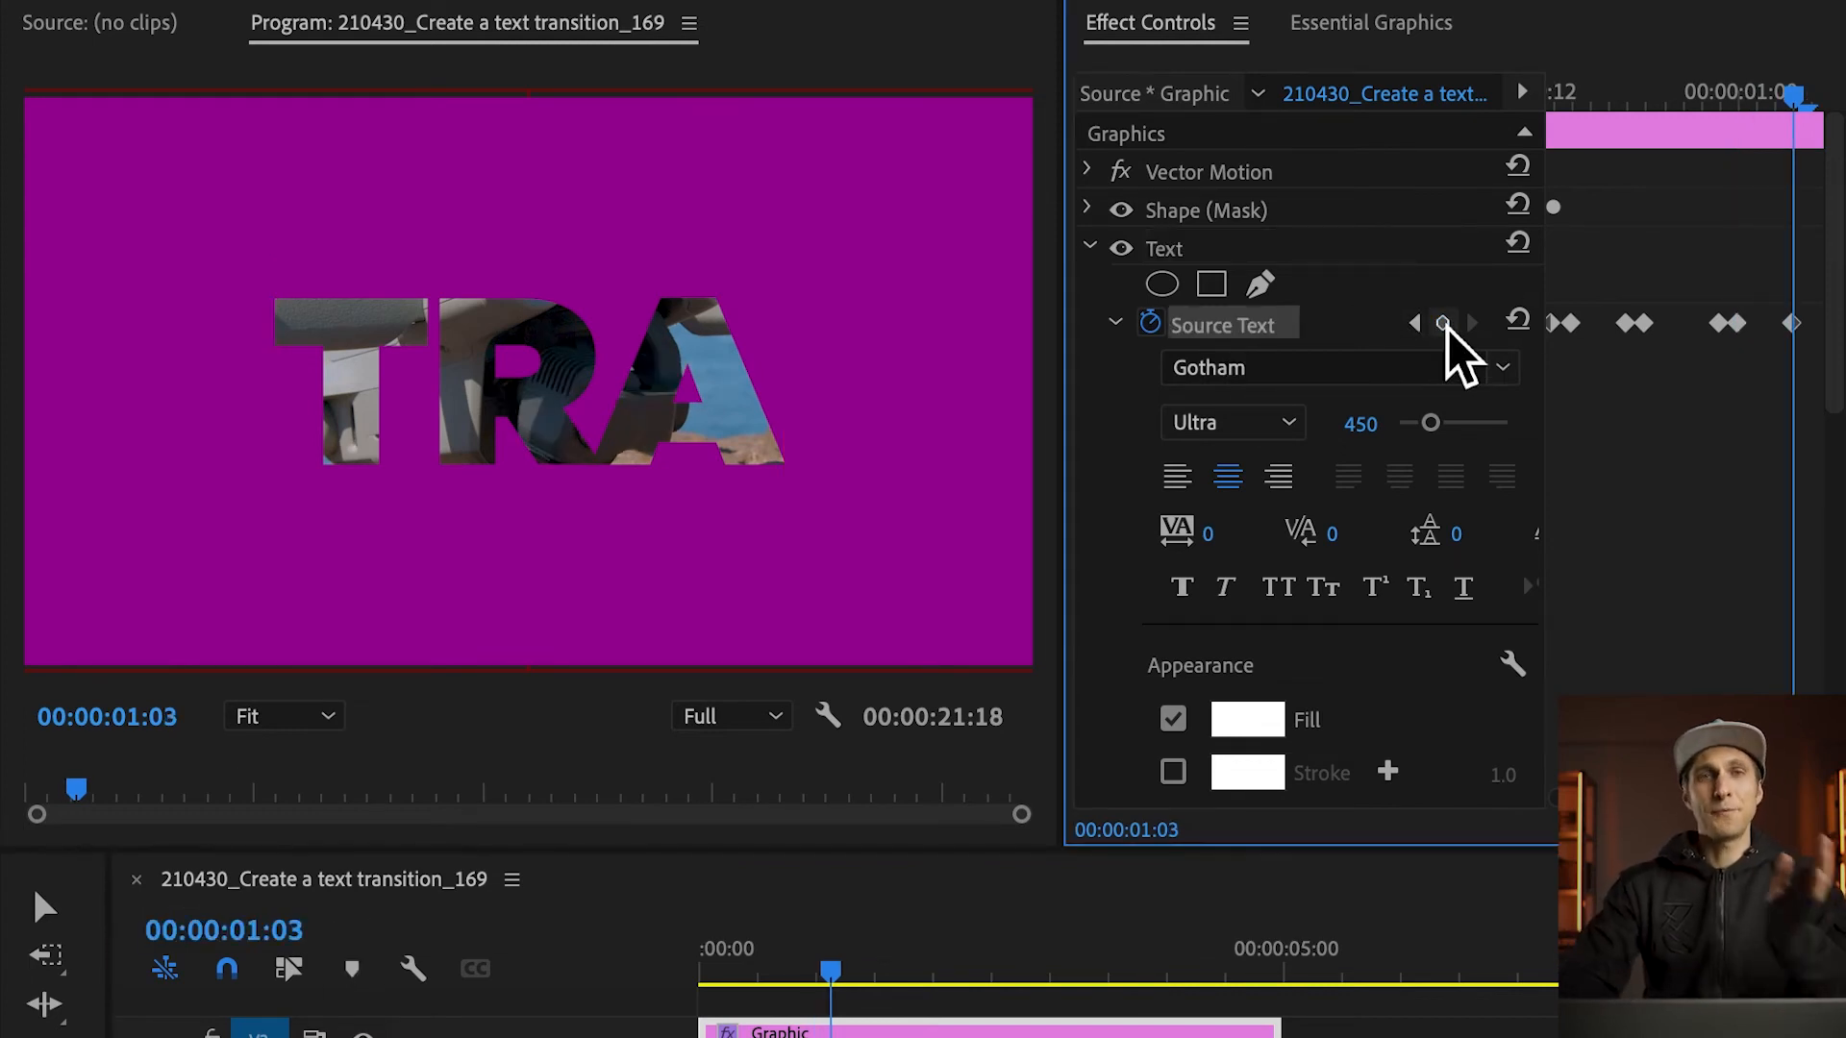
At 00:00:01:04, append "V" to the text so it reads "TRAV".
key(Right)
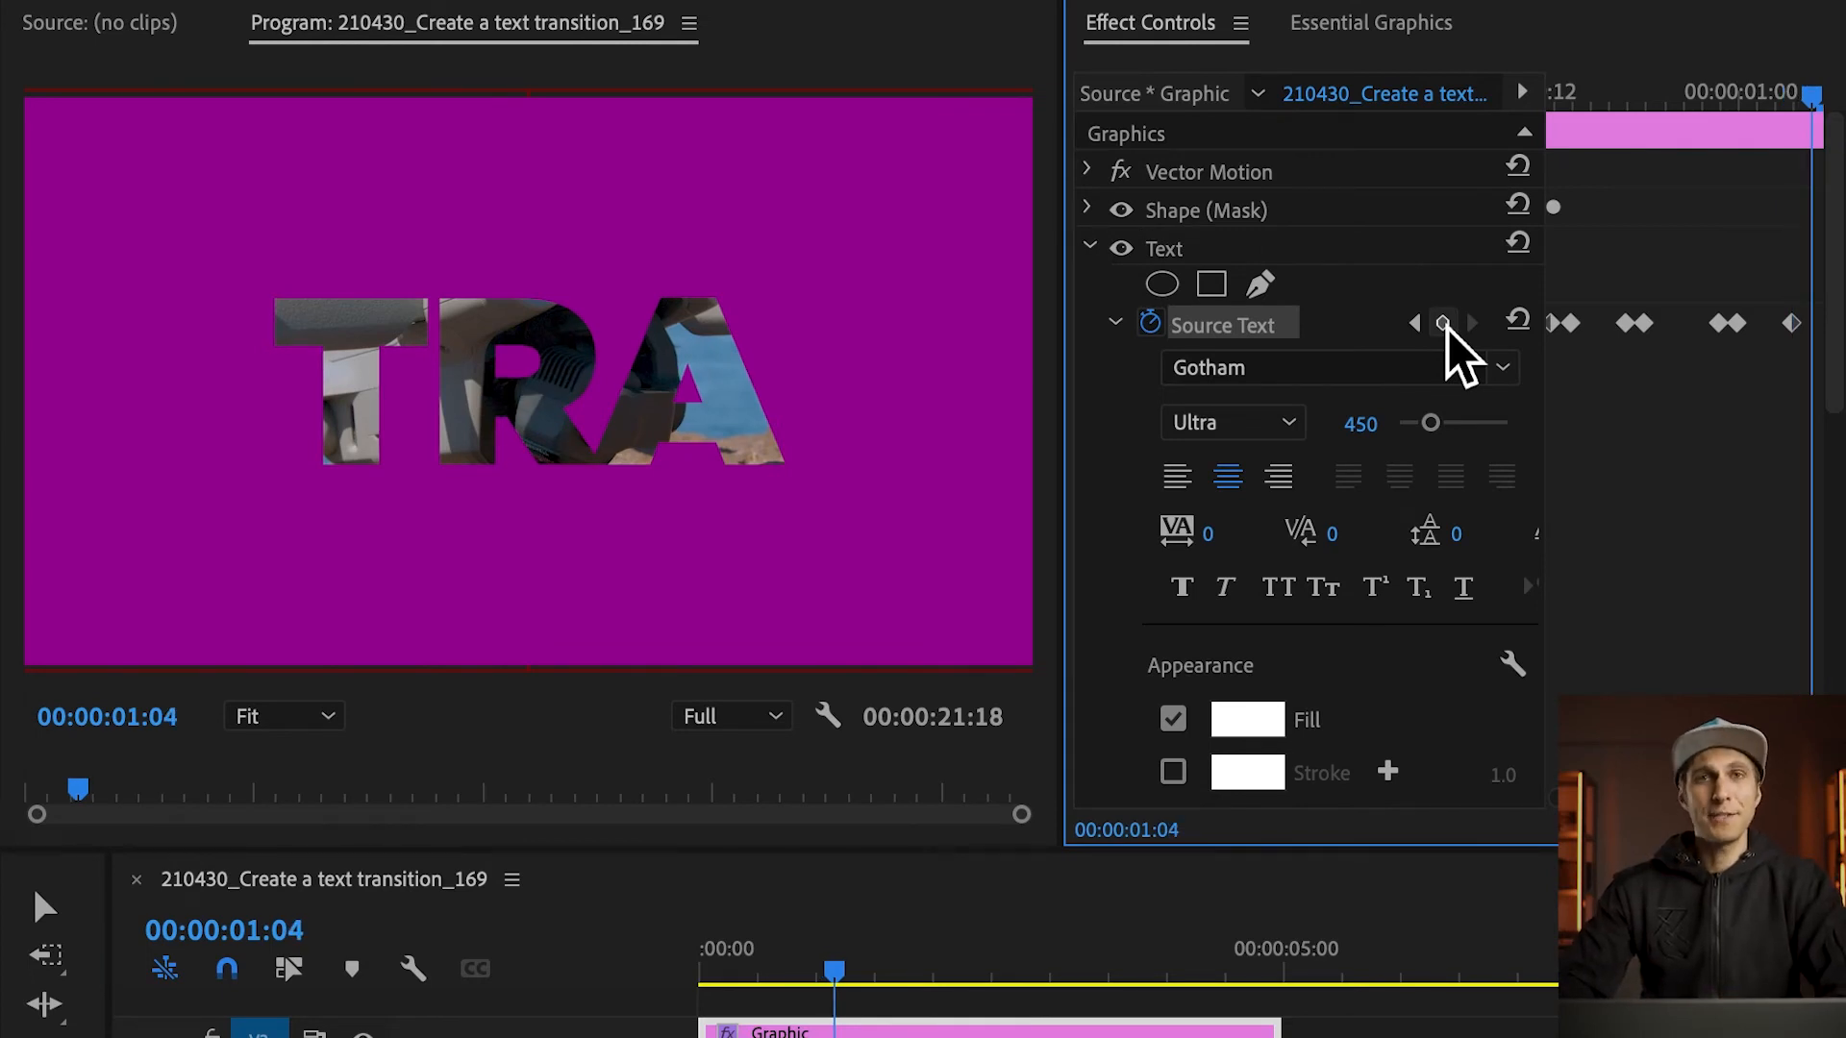
click(762, 370)
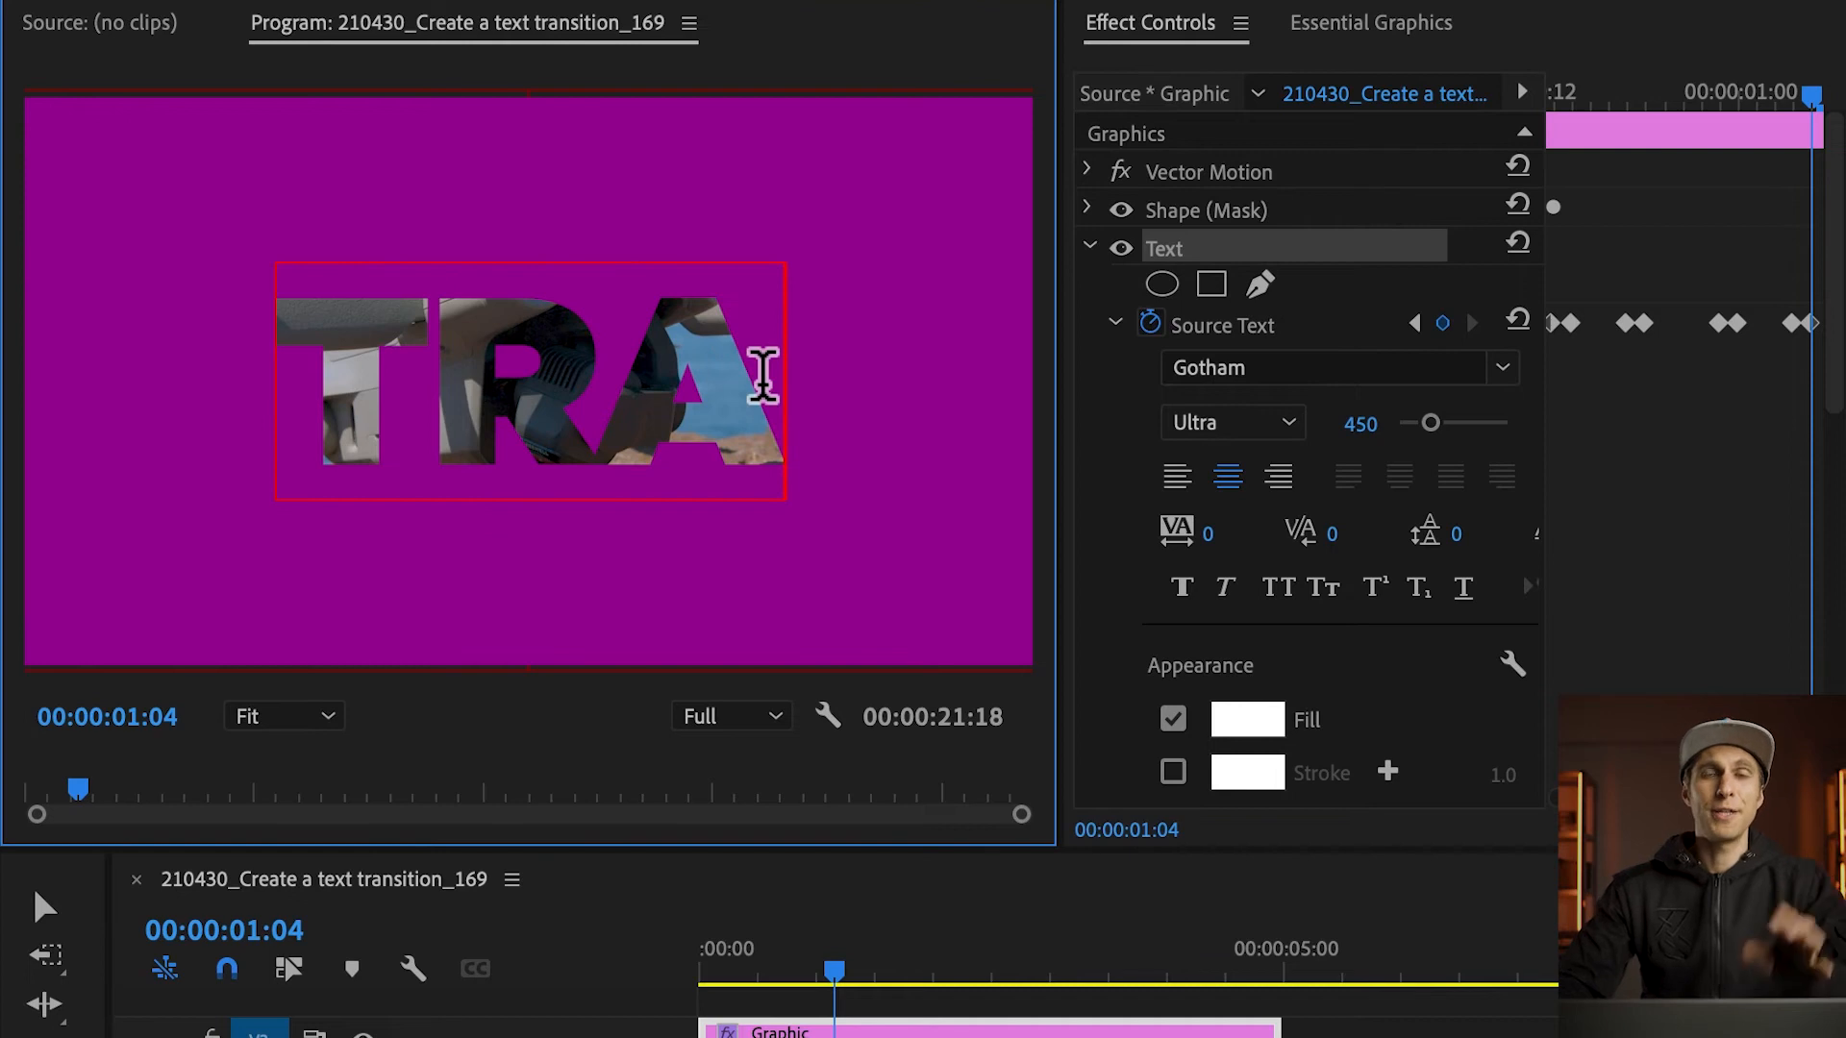
text(V)
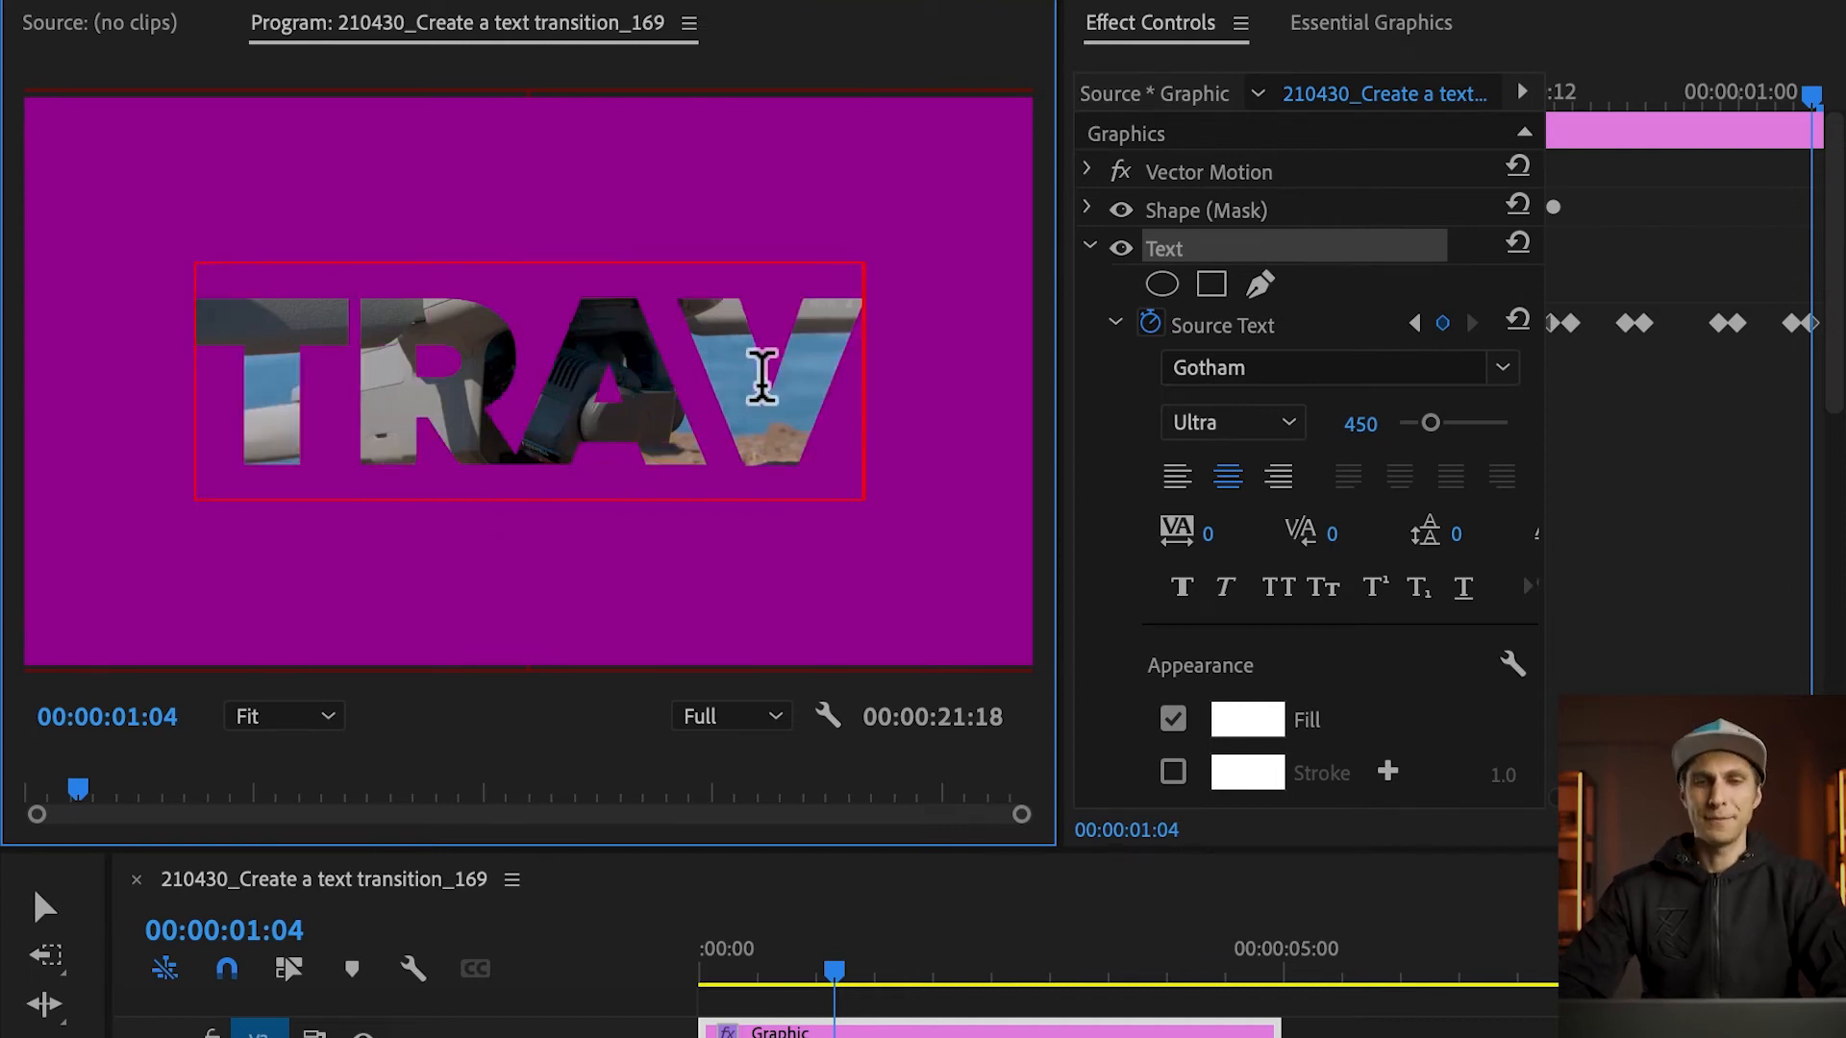
Add a Source Text keyframe at 00:00:01:07 to hold the TRAV text.
click(293, 929)
click(362, 928)
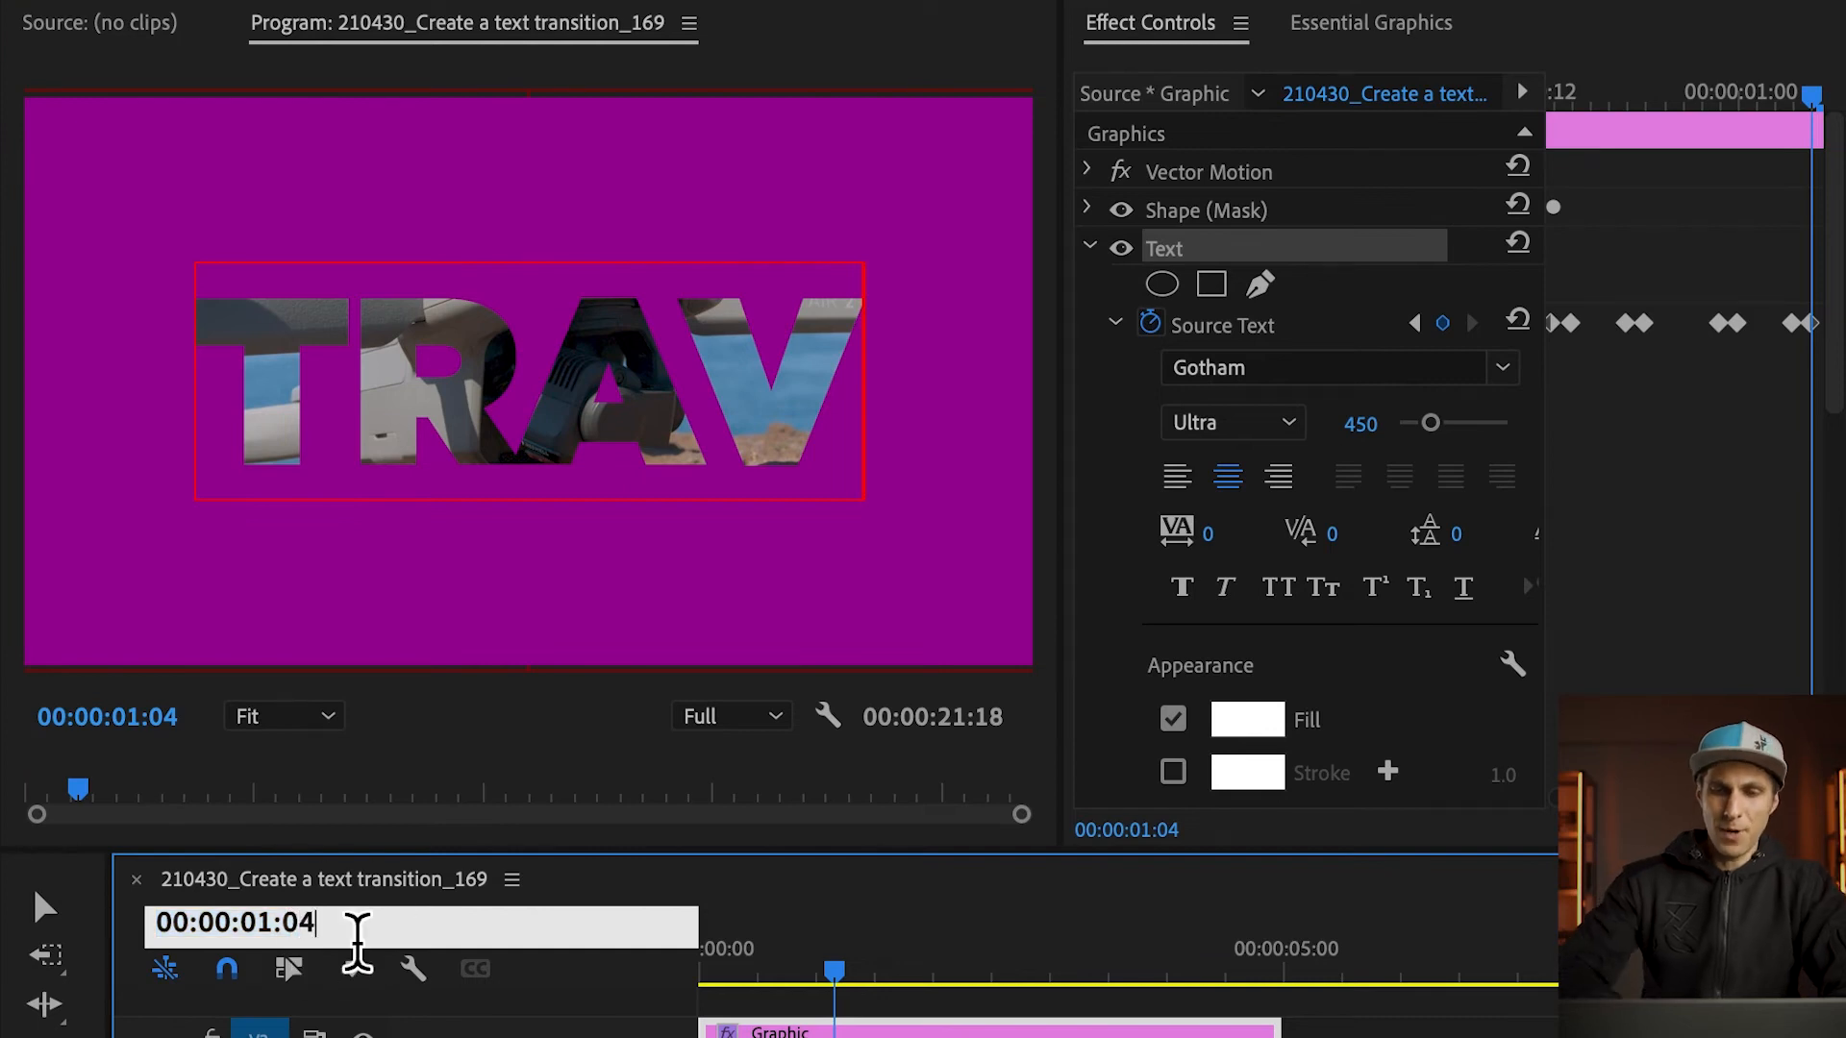
key(BackSpace)
text(7)
key(Return)
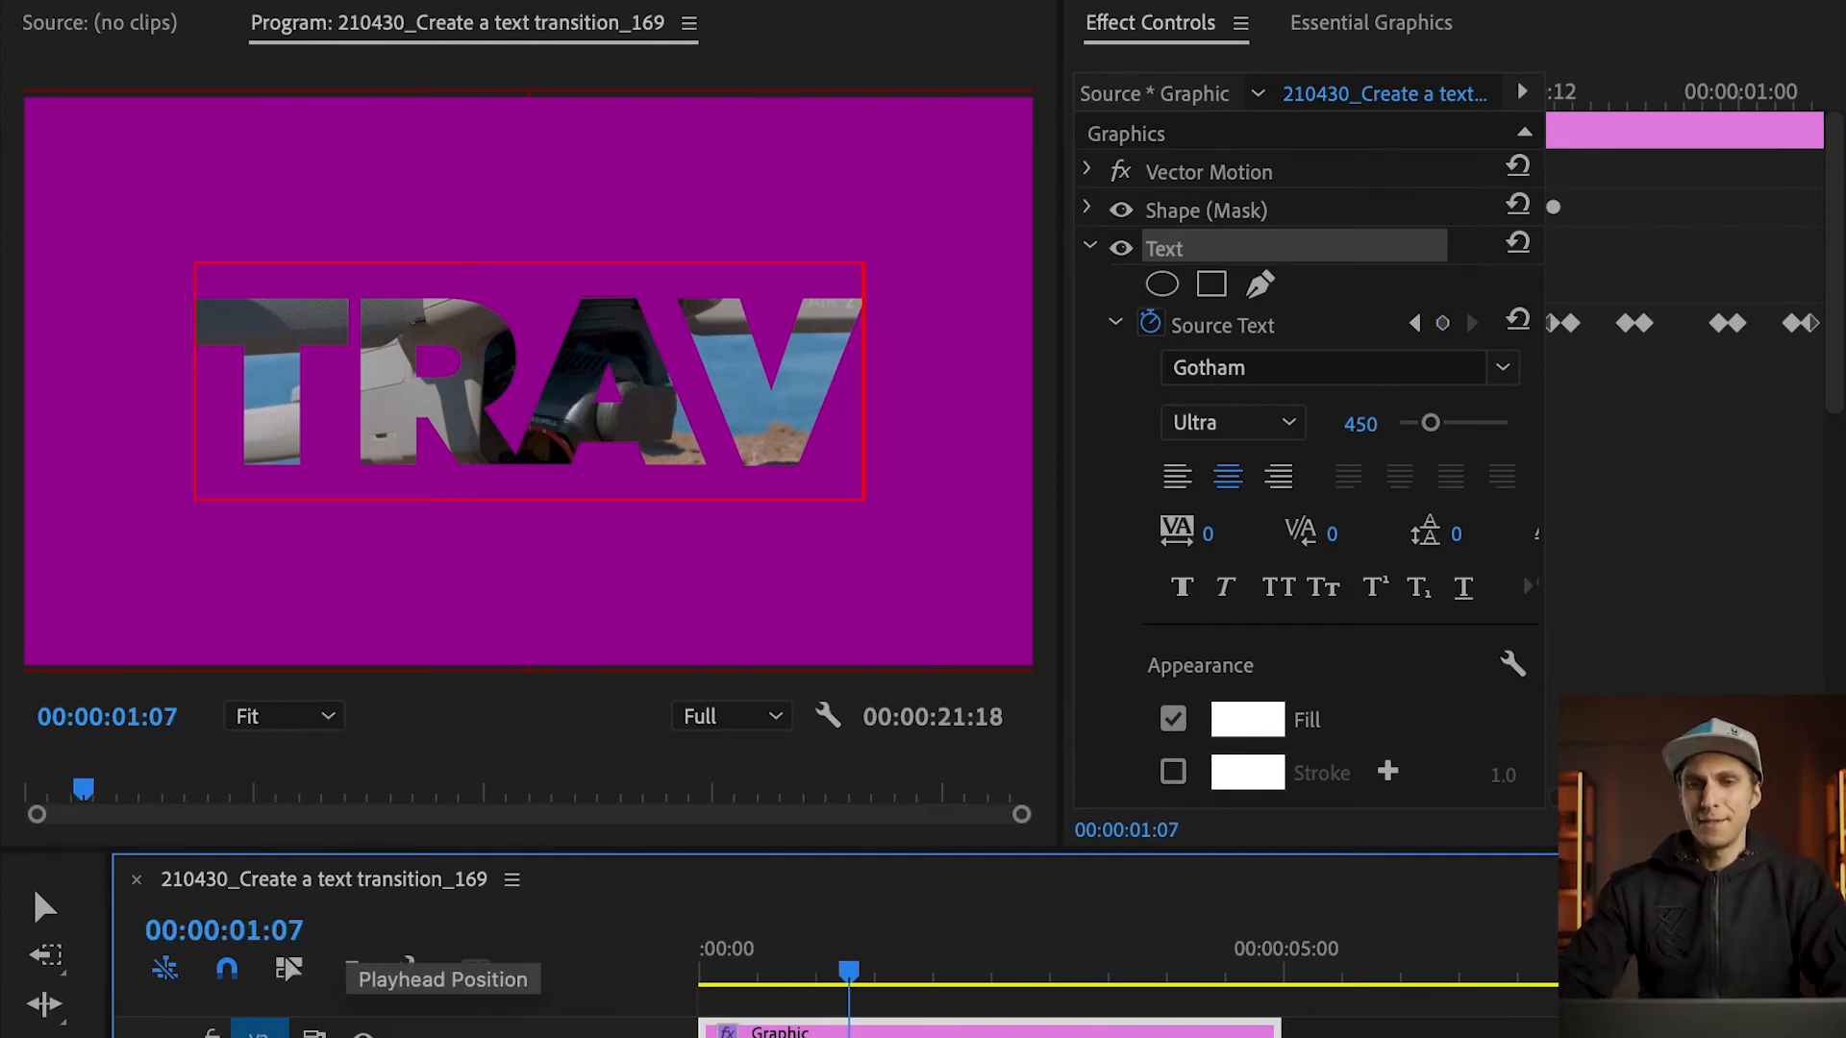
key(shift+5)
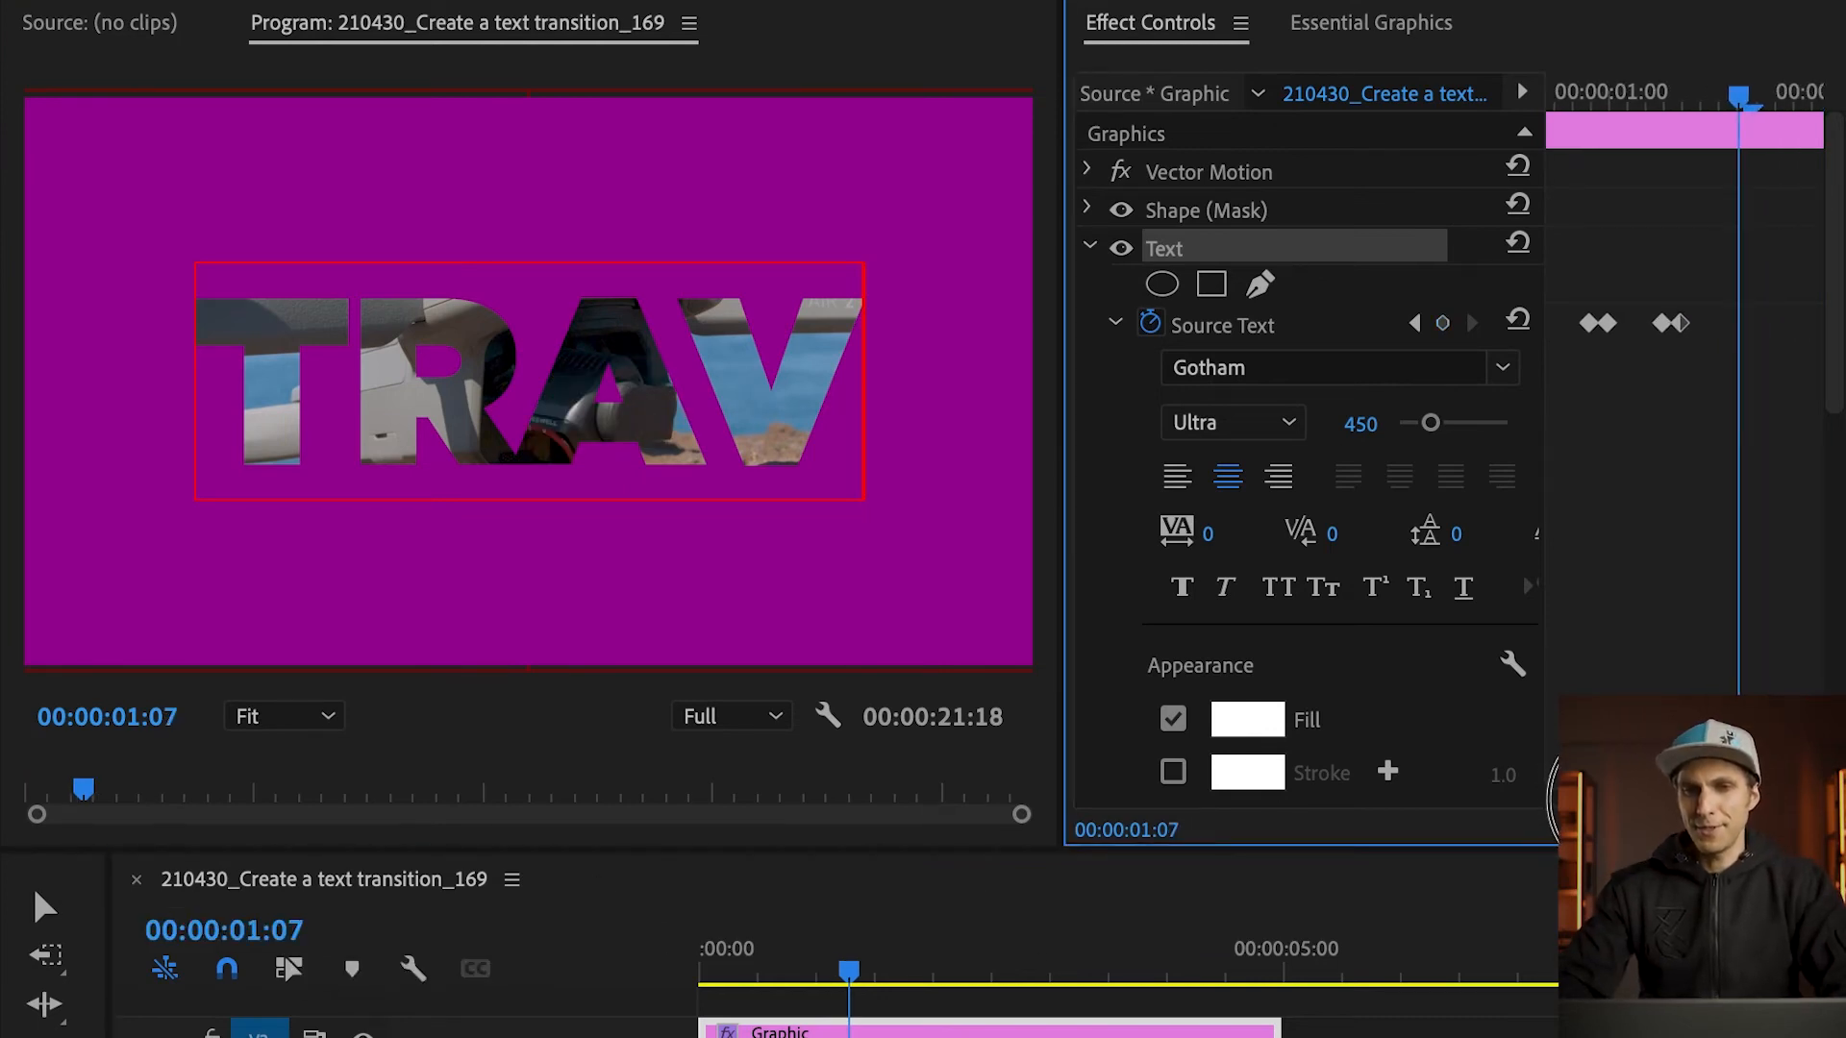
click(1454, 325)
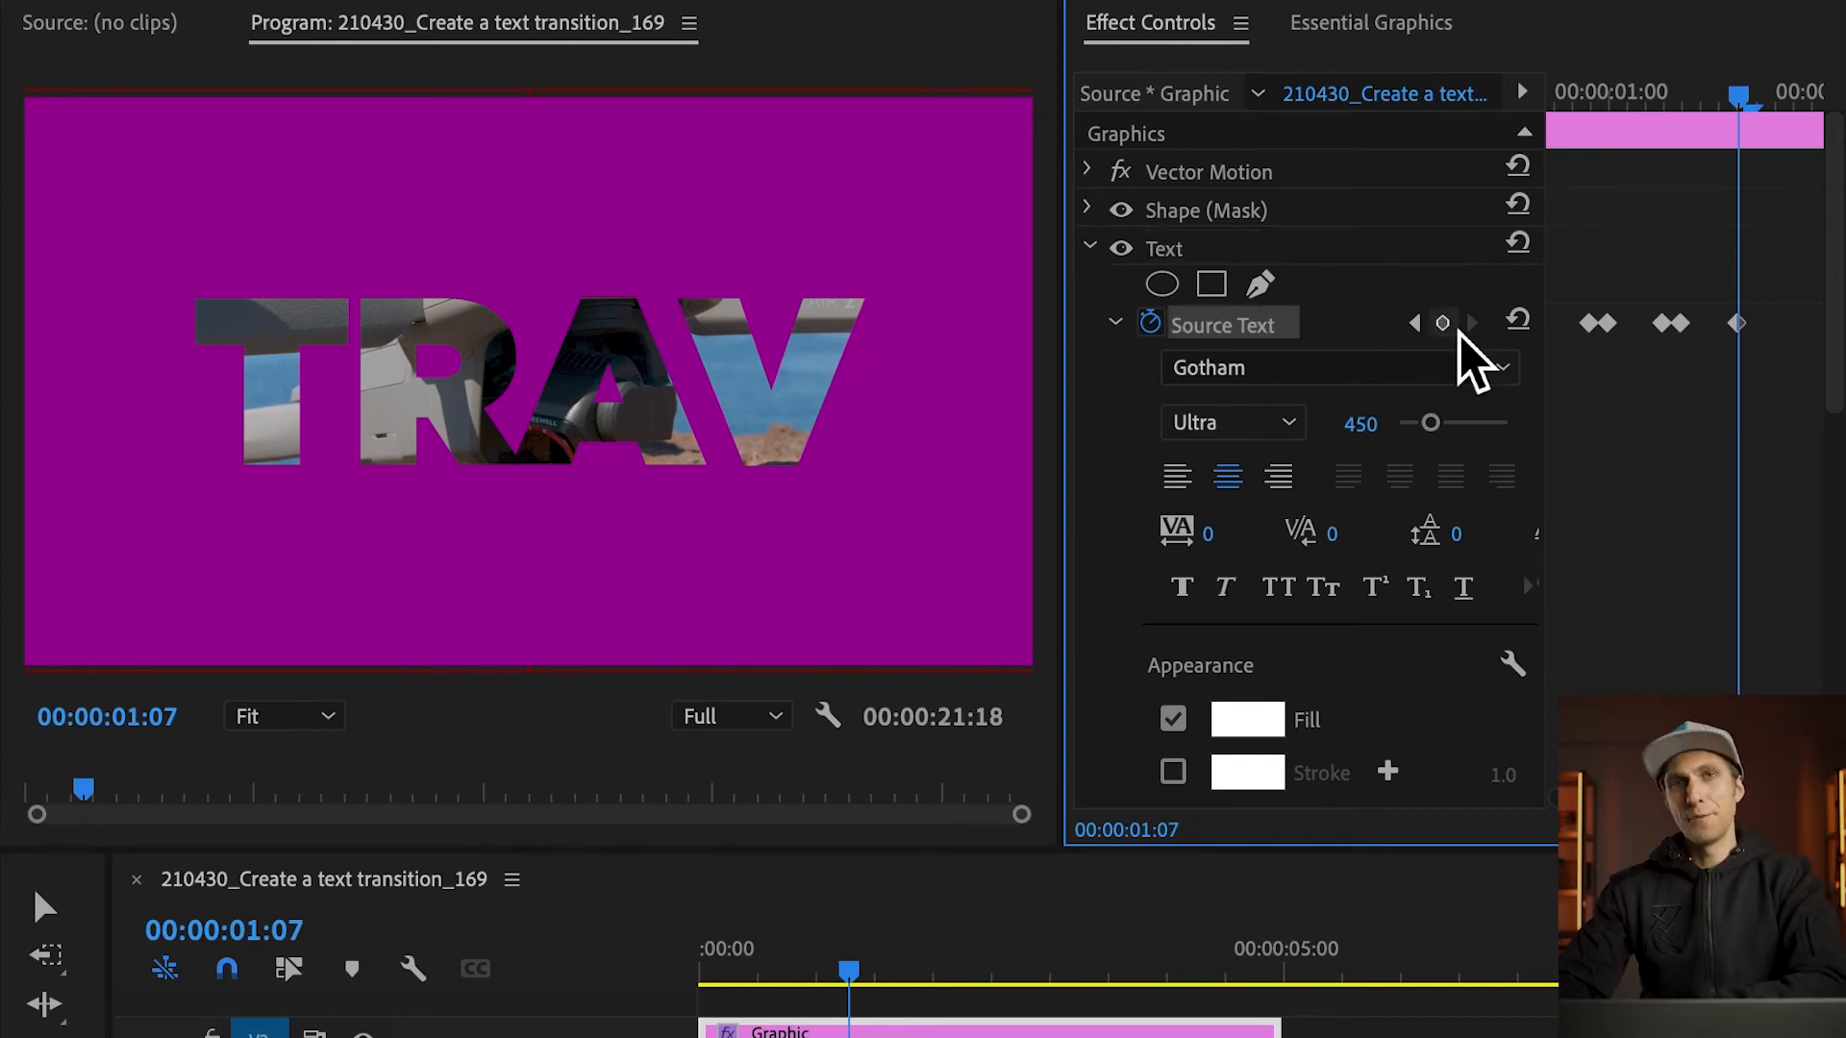
At 00:00:01:08, add a Source Text keyframe and append "E" to the text so it reads "TRAVE".
key(Right)
click(1455, 324)
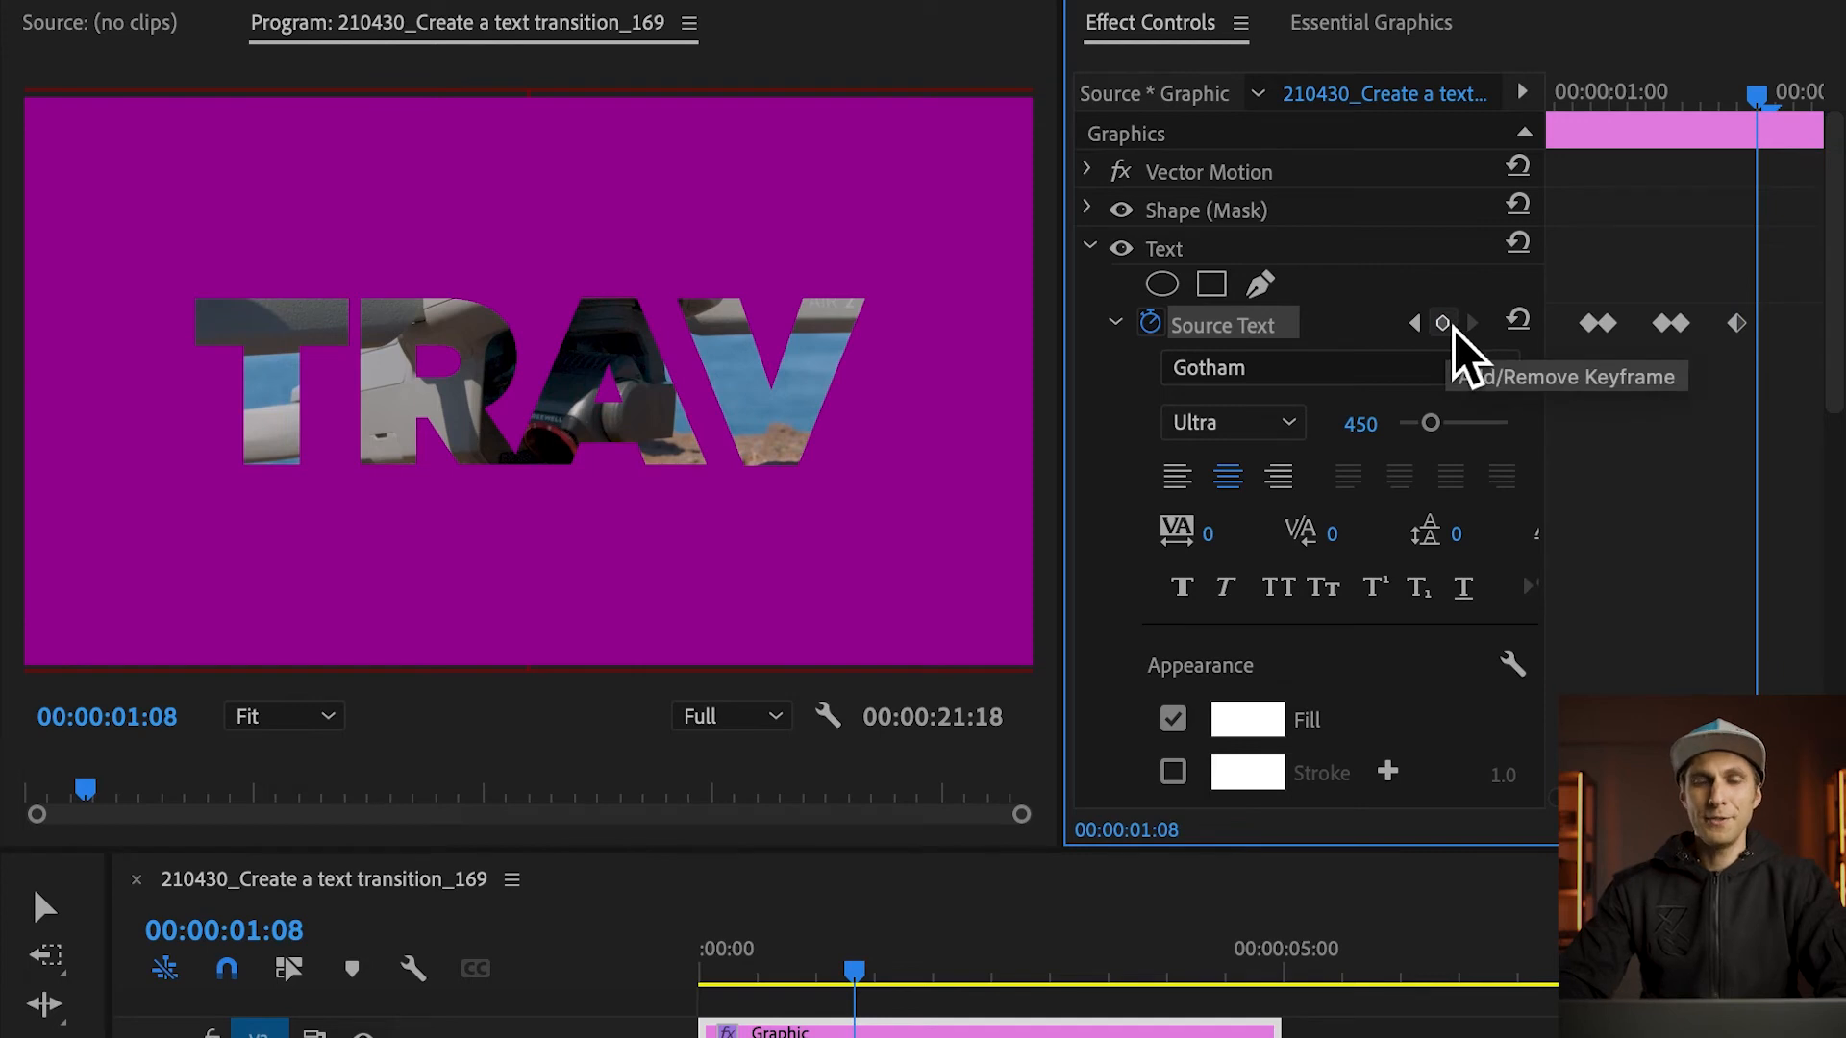
click(851, 388)
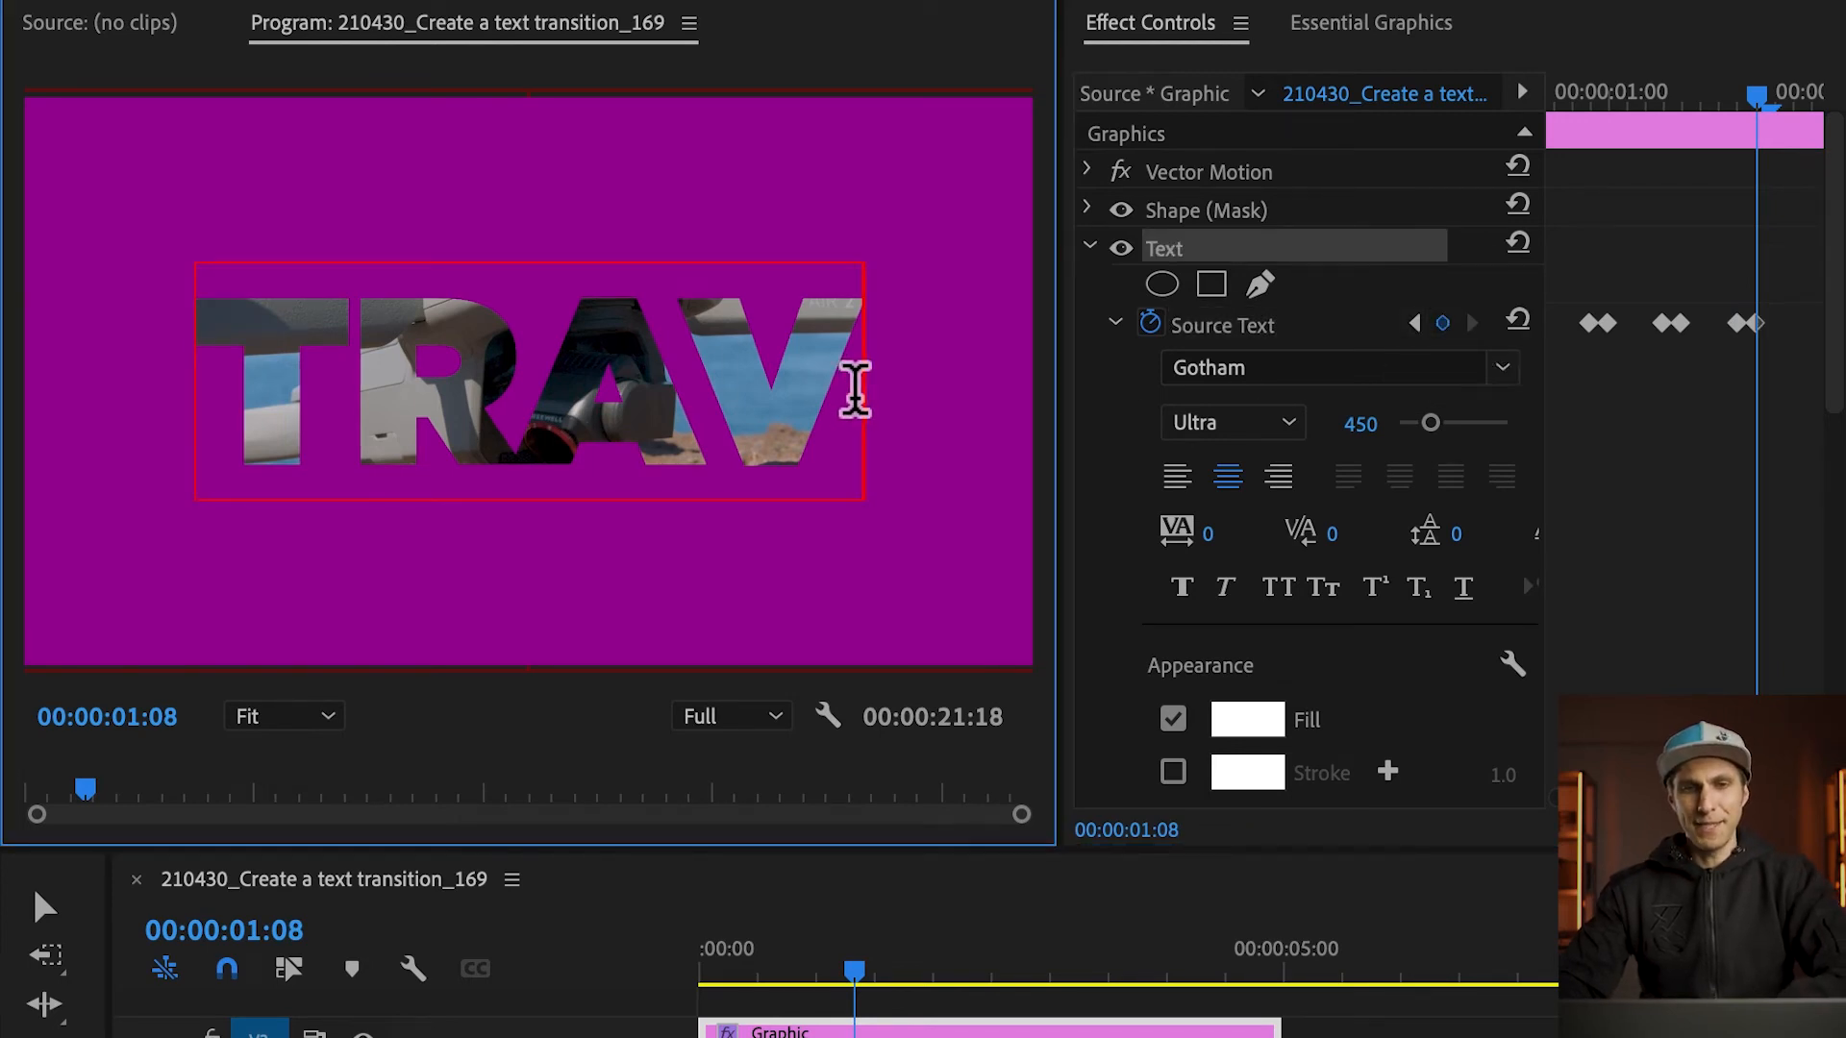
text(E)
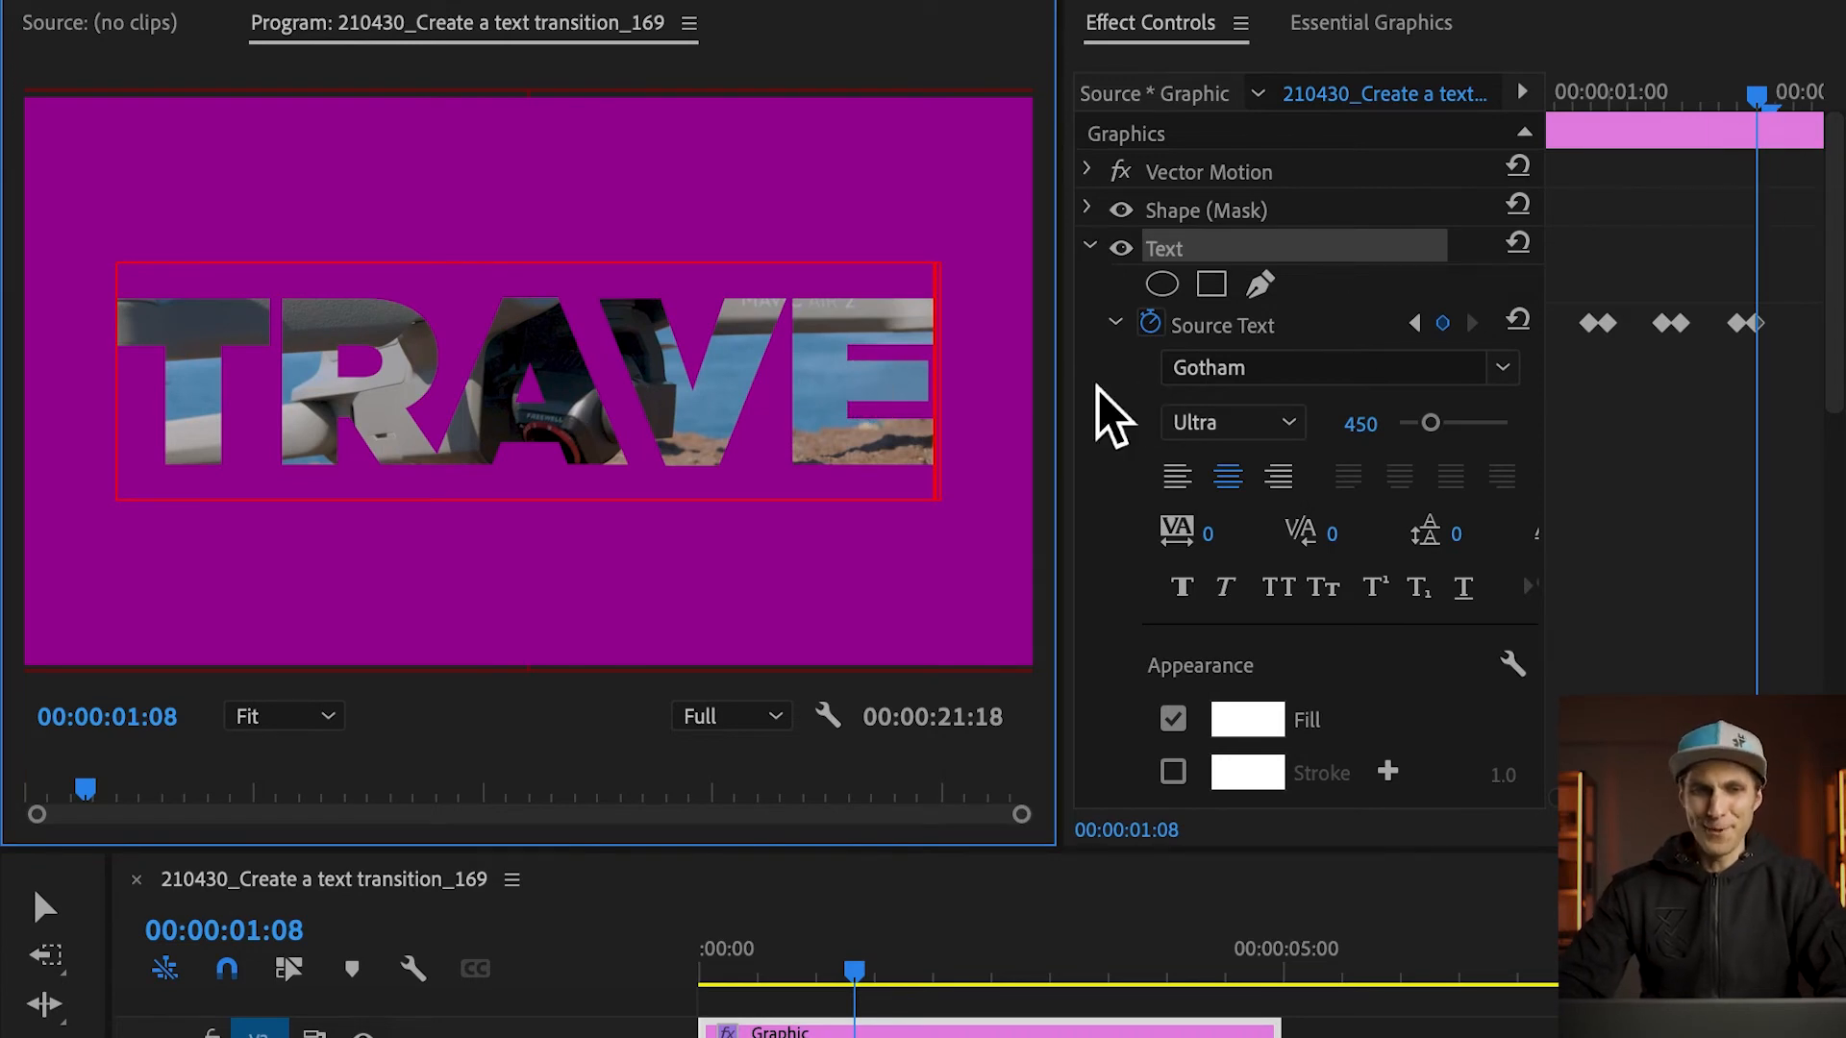
Add a Source Text keyframe at 00:00:01:11 to hold the TRAVE text.
click(288, 938)
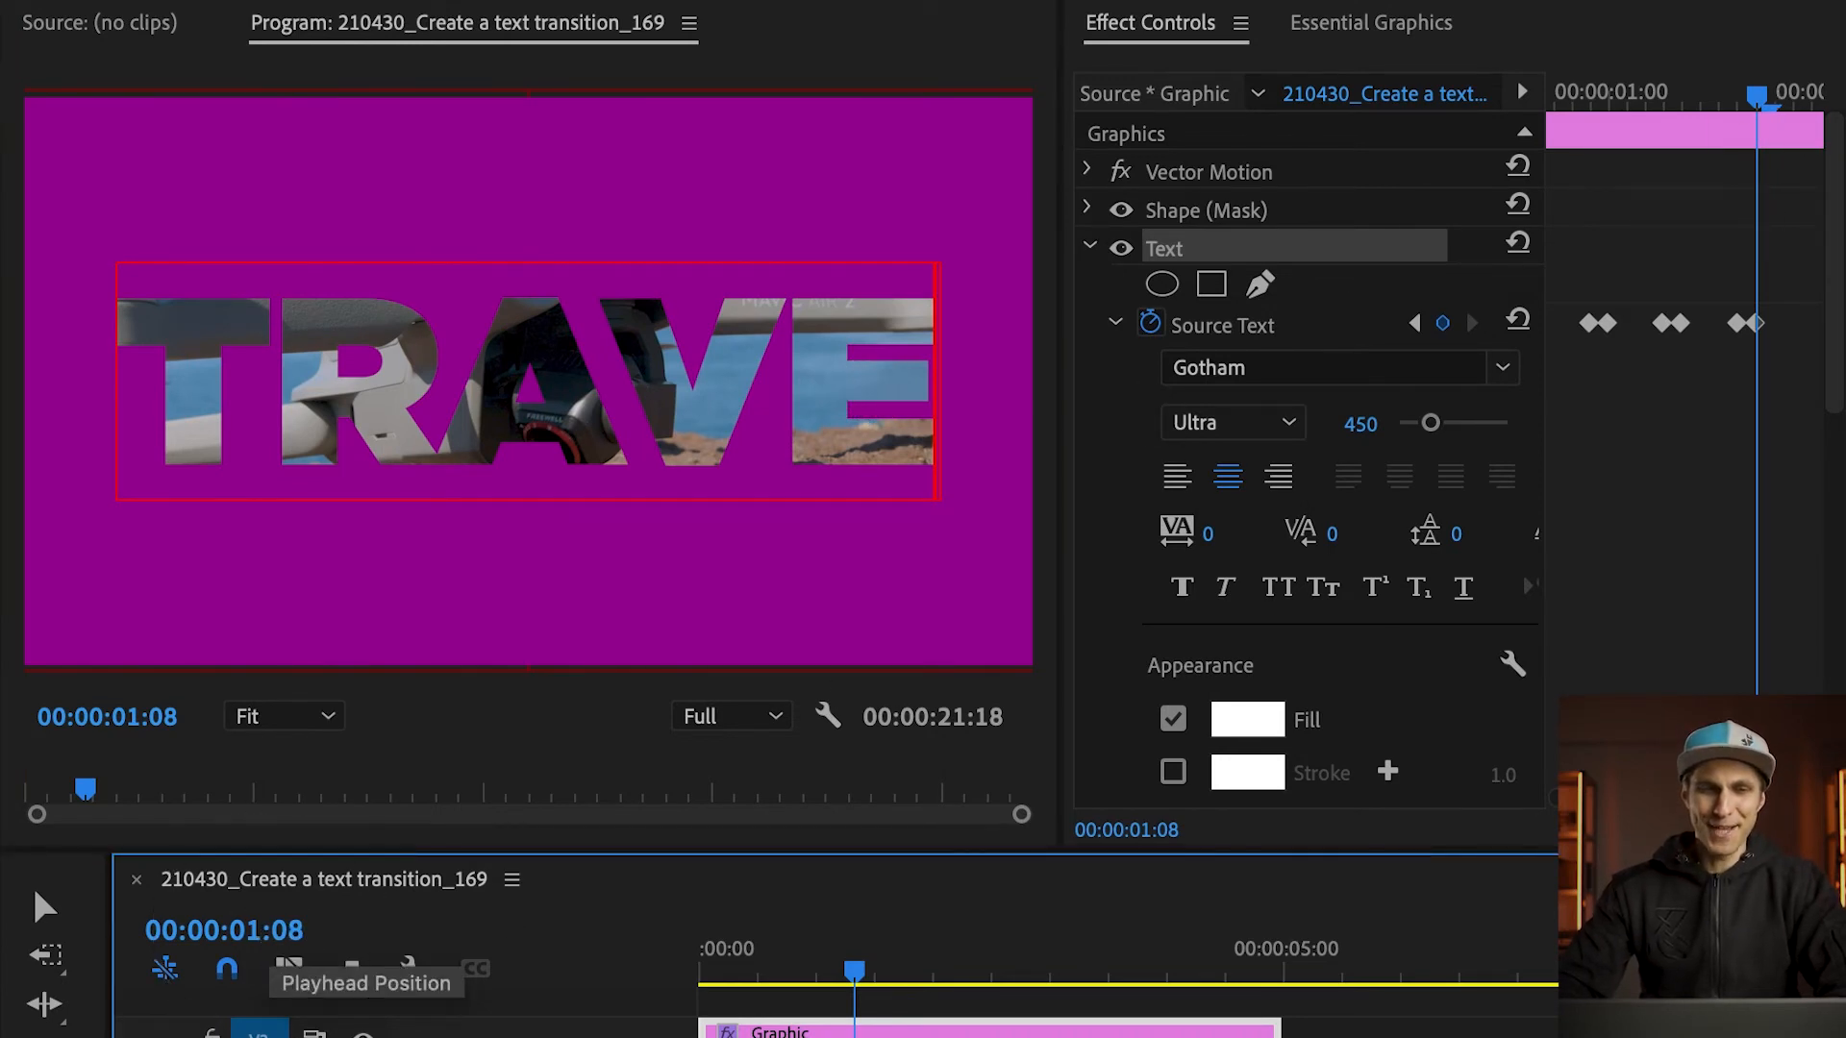
click(303, 938)
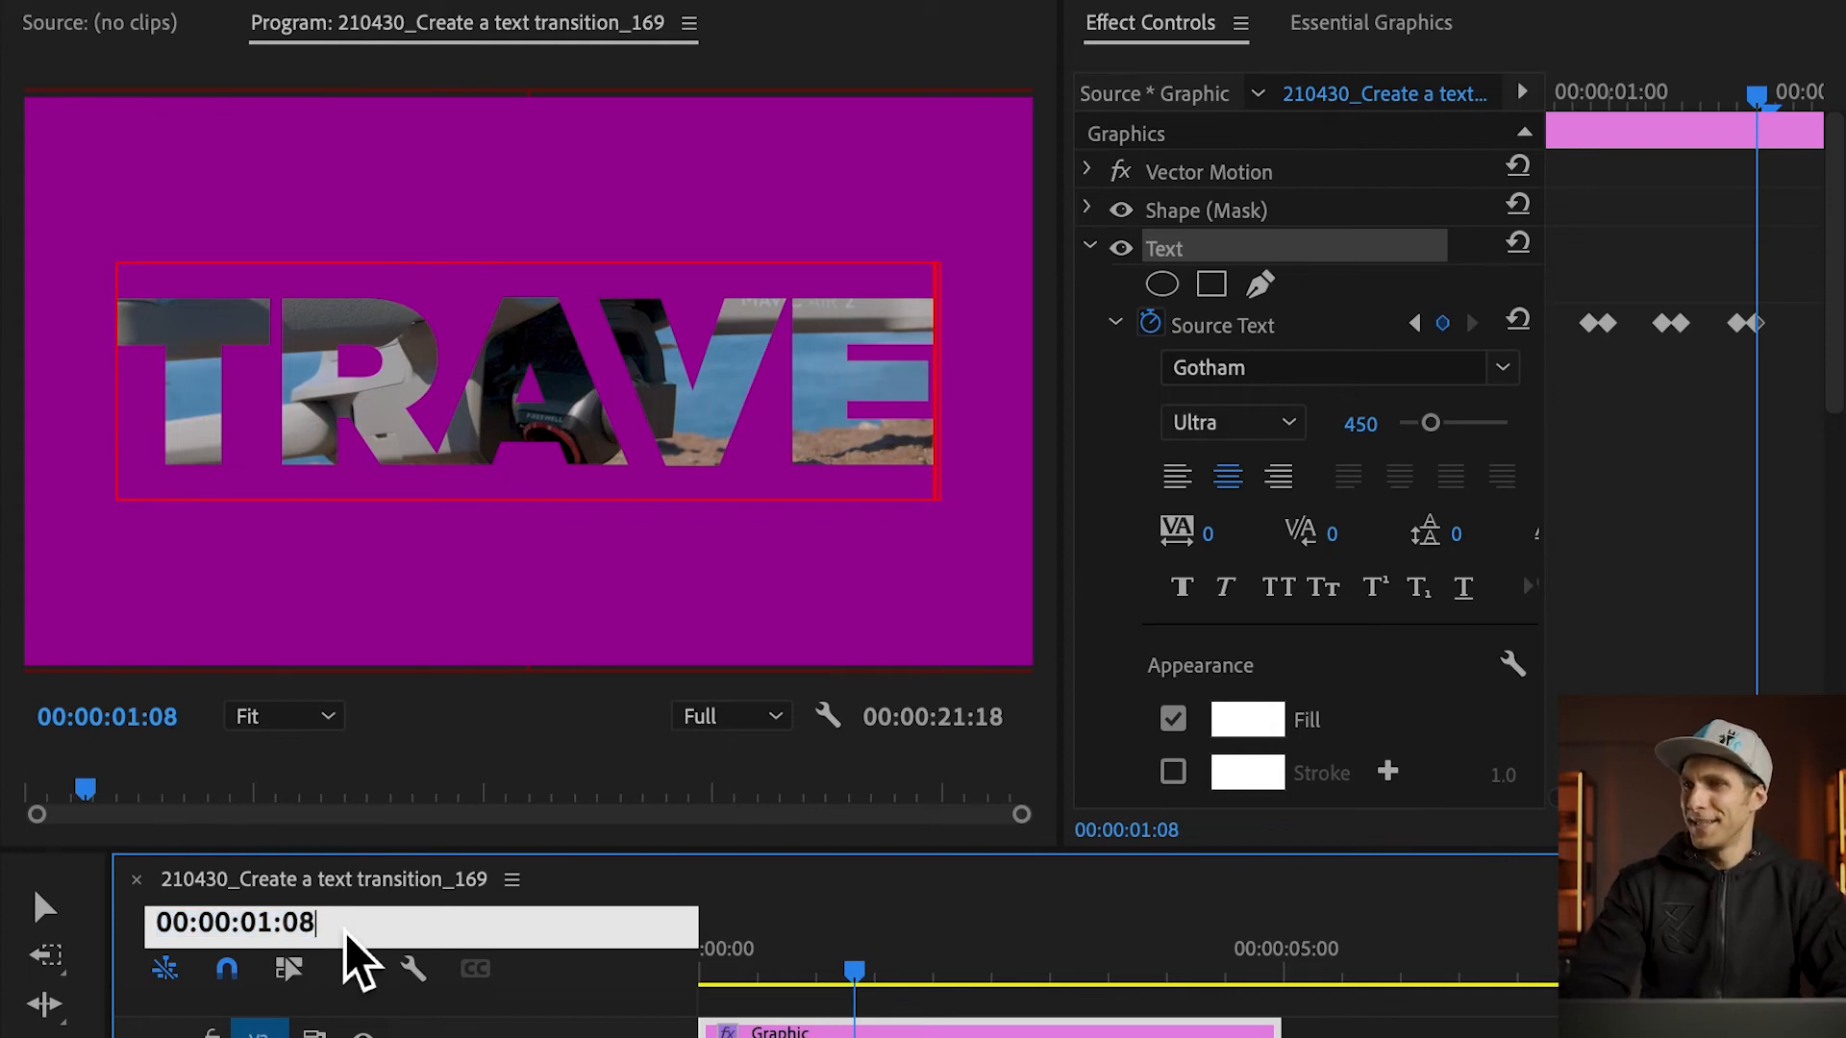
key(BackSpace)
text(10)
key(BackSpace)
key(BackSpace)
key(BackSpace)
text(11)
key(Return)
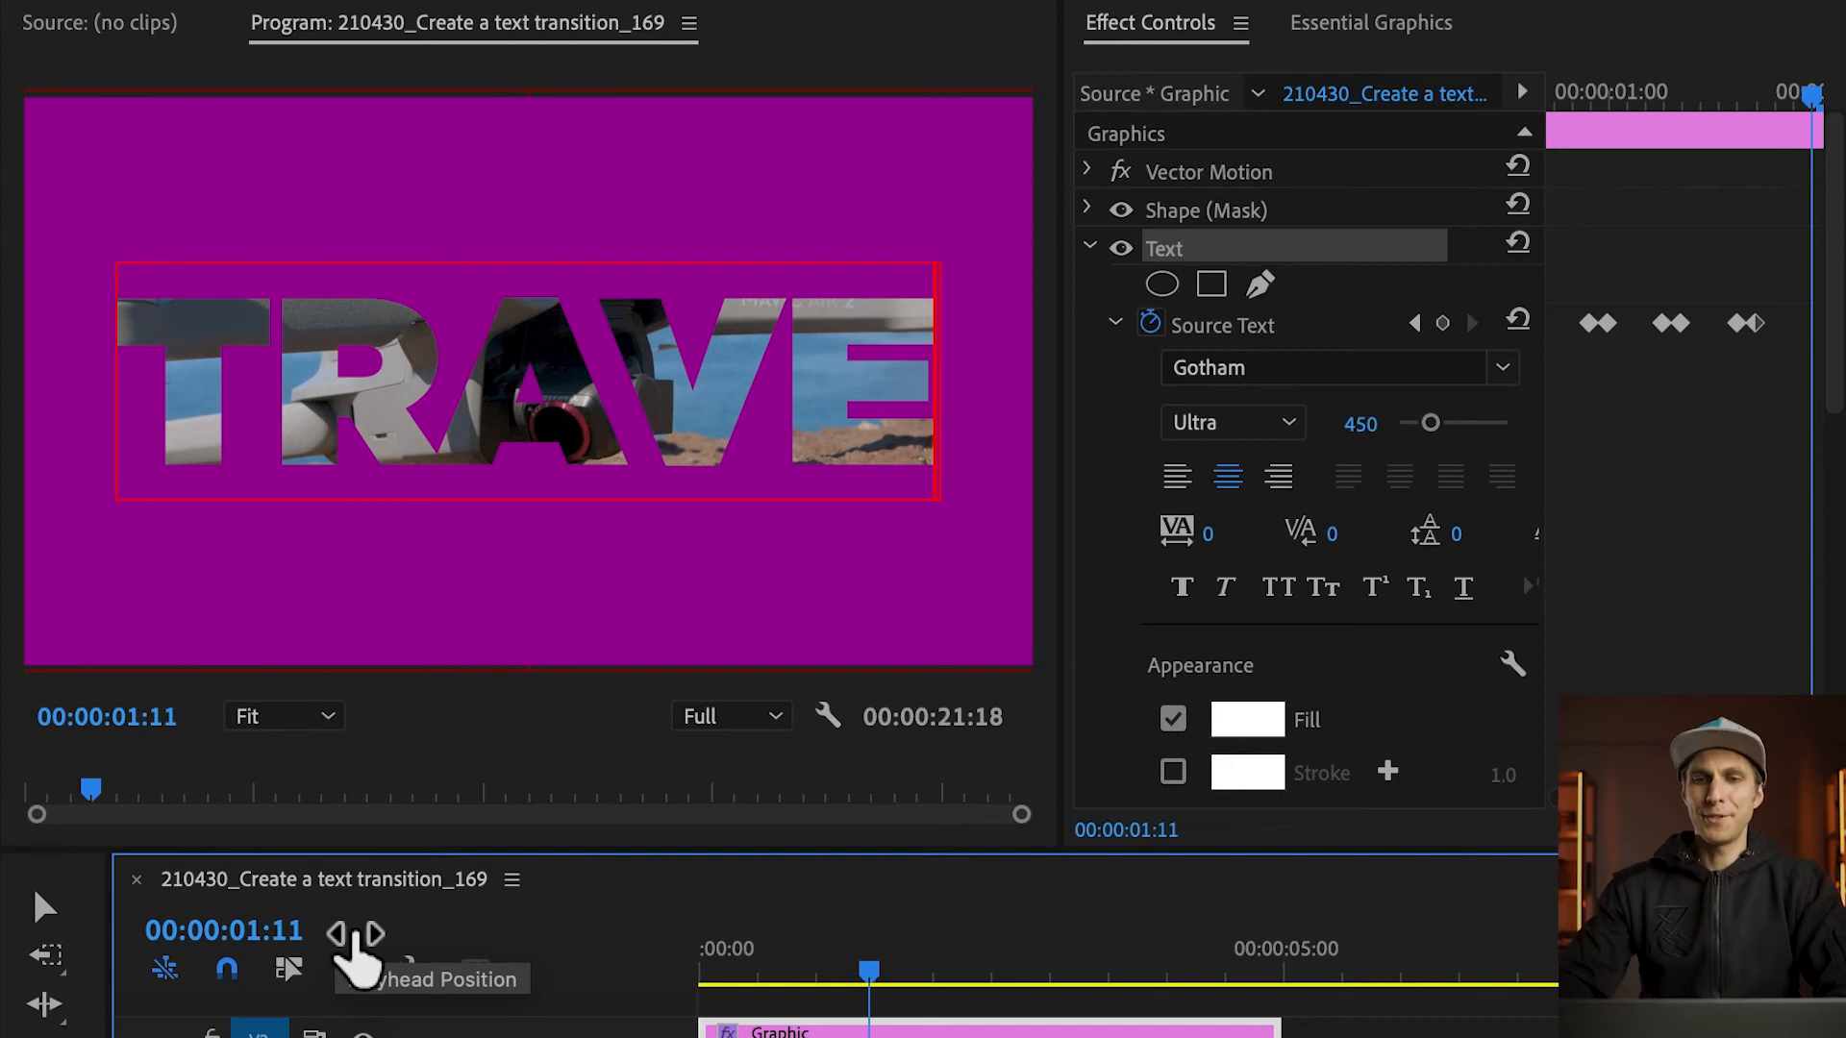
click(938, 371)
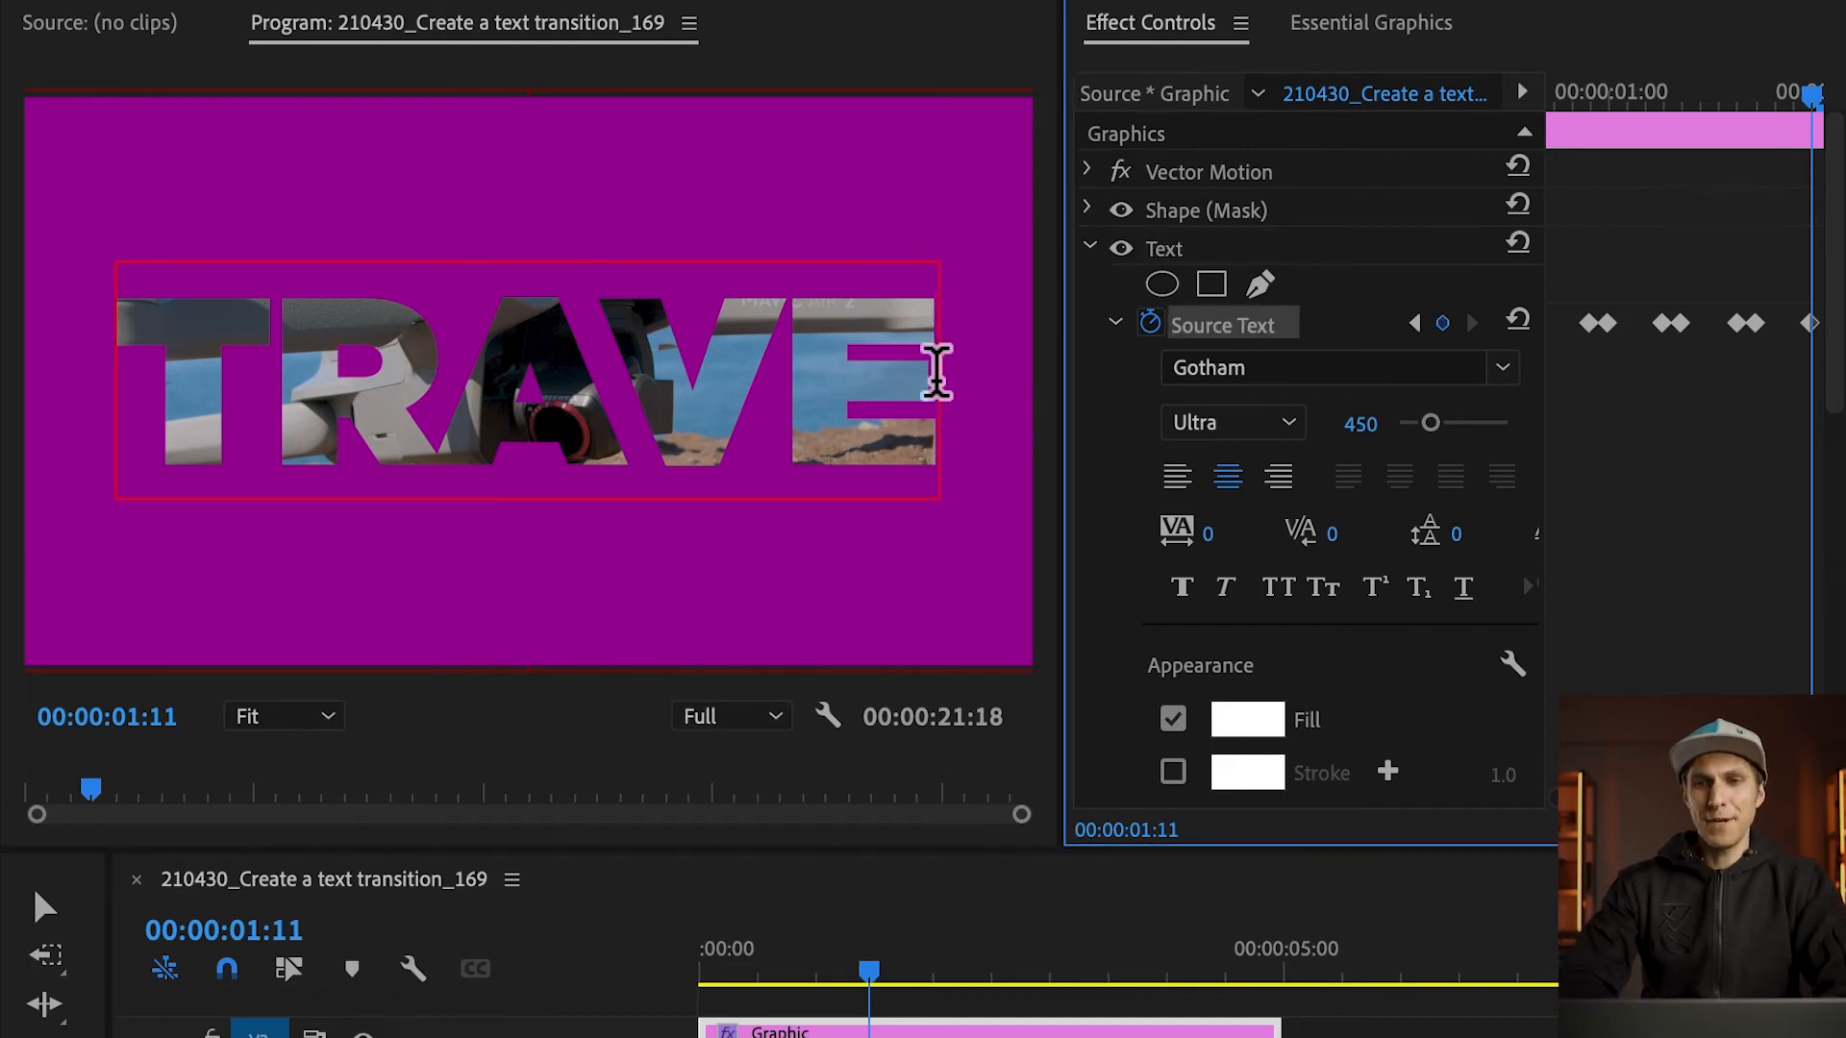
At 00:00:01:12, add a Source Text keyframe and append "L" so the text reads "TRAVEL".
key(Right)
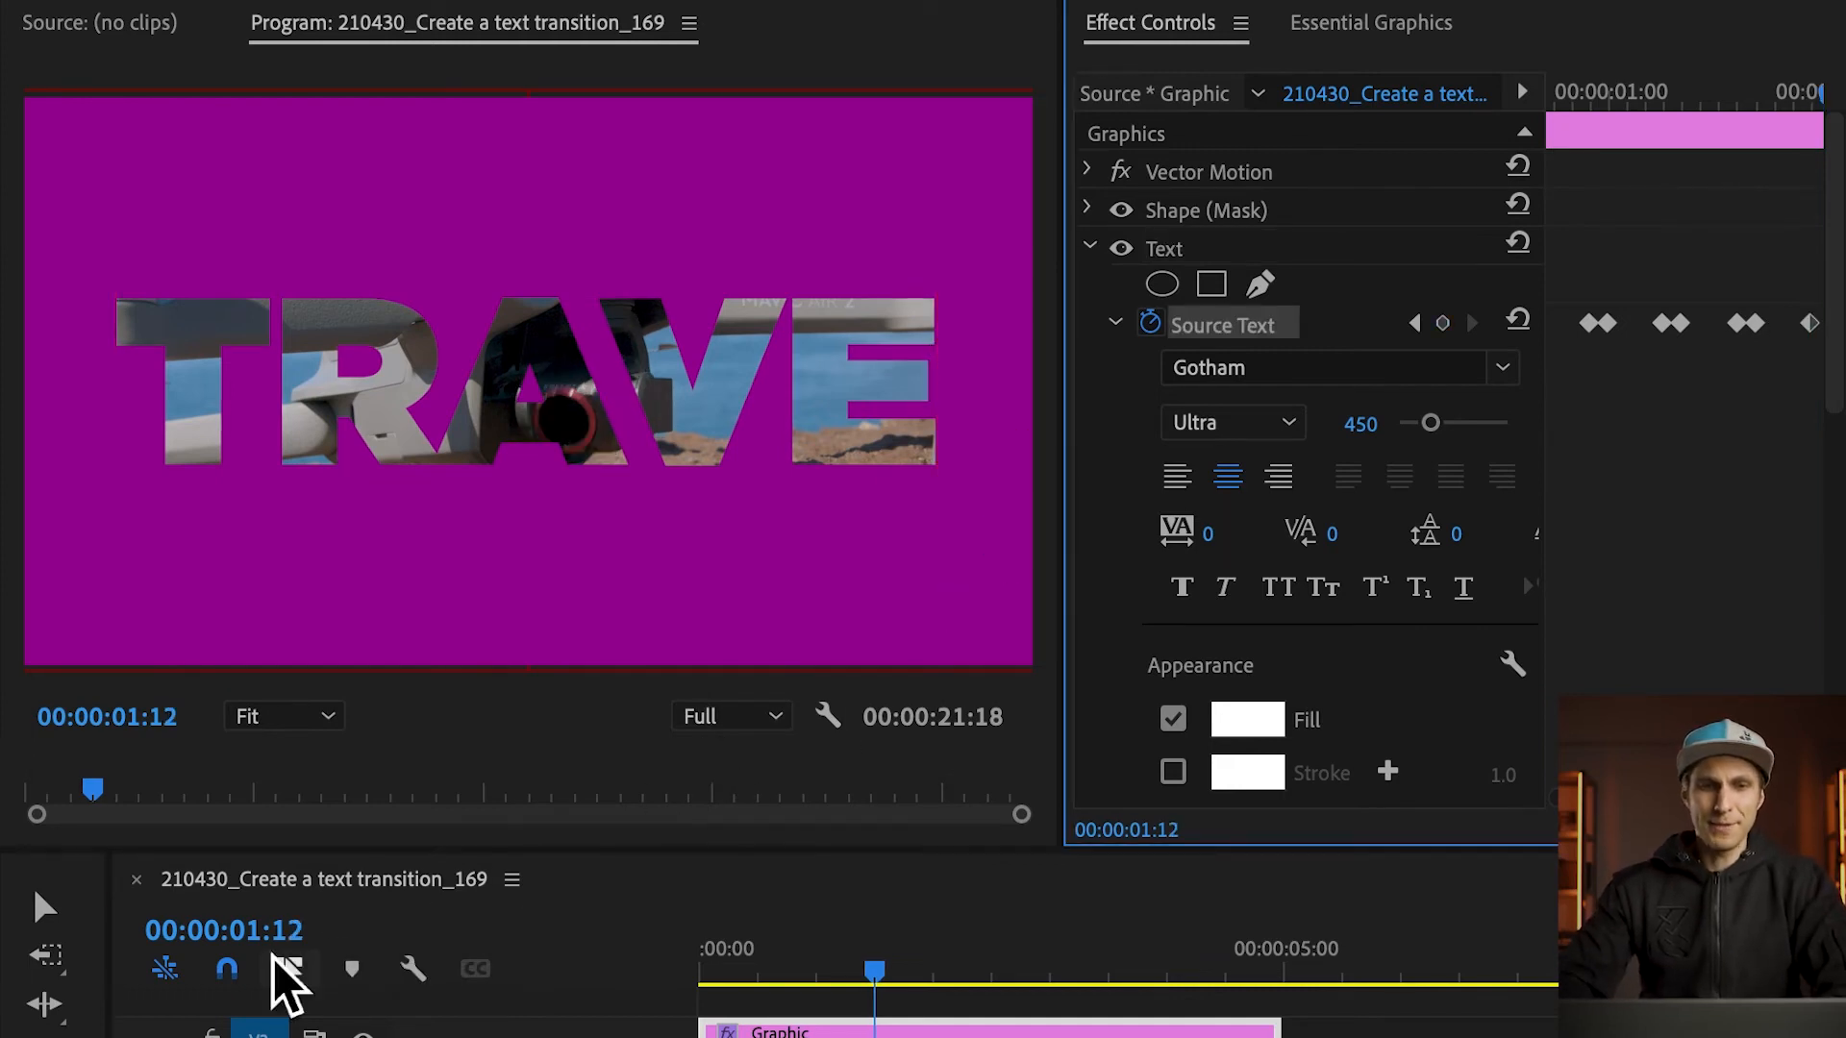
click(1442, 324)
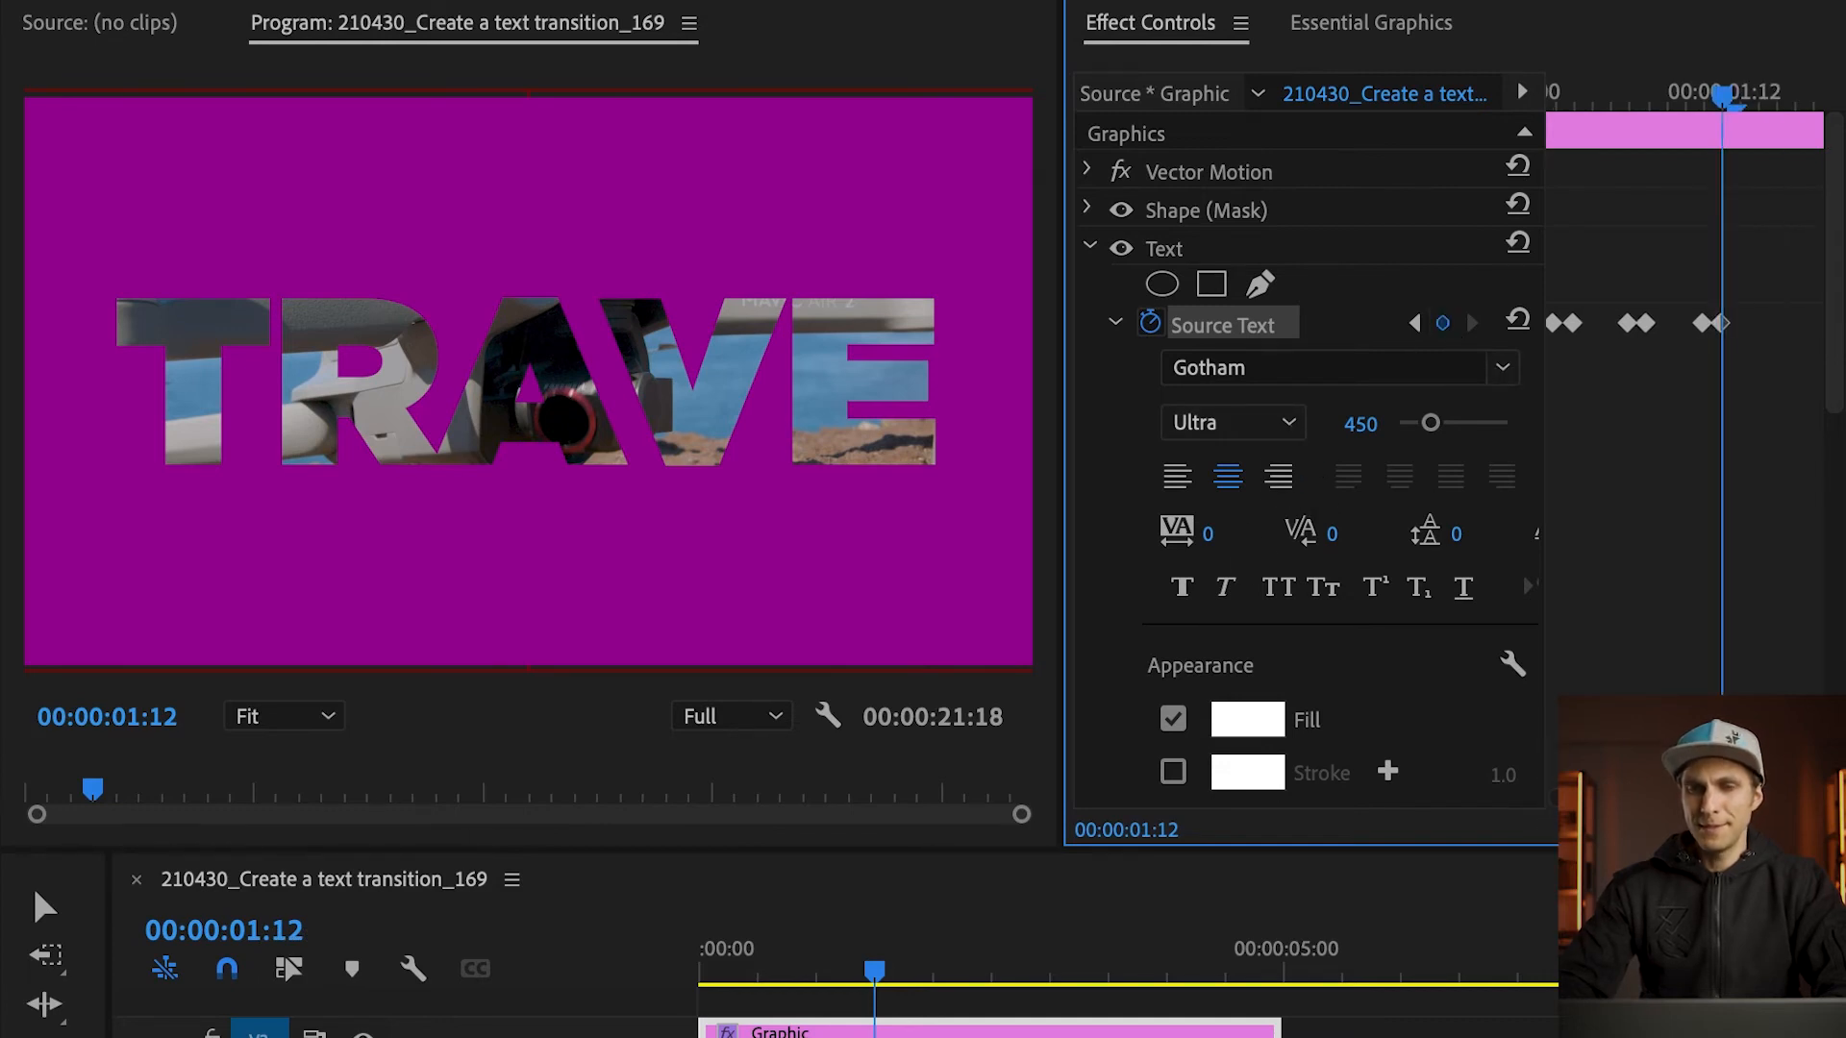
click(938, 401)
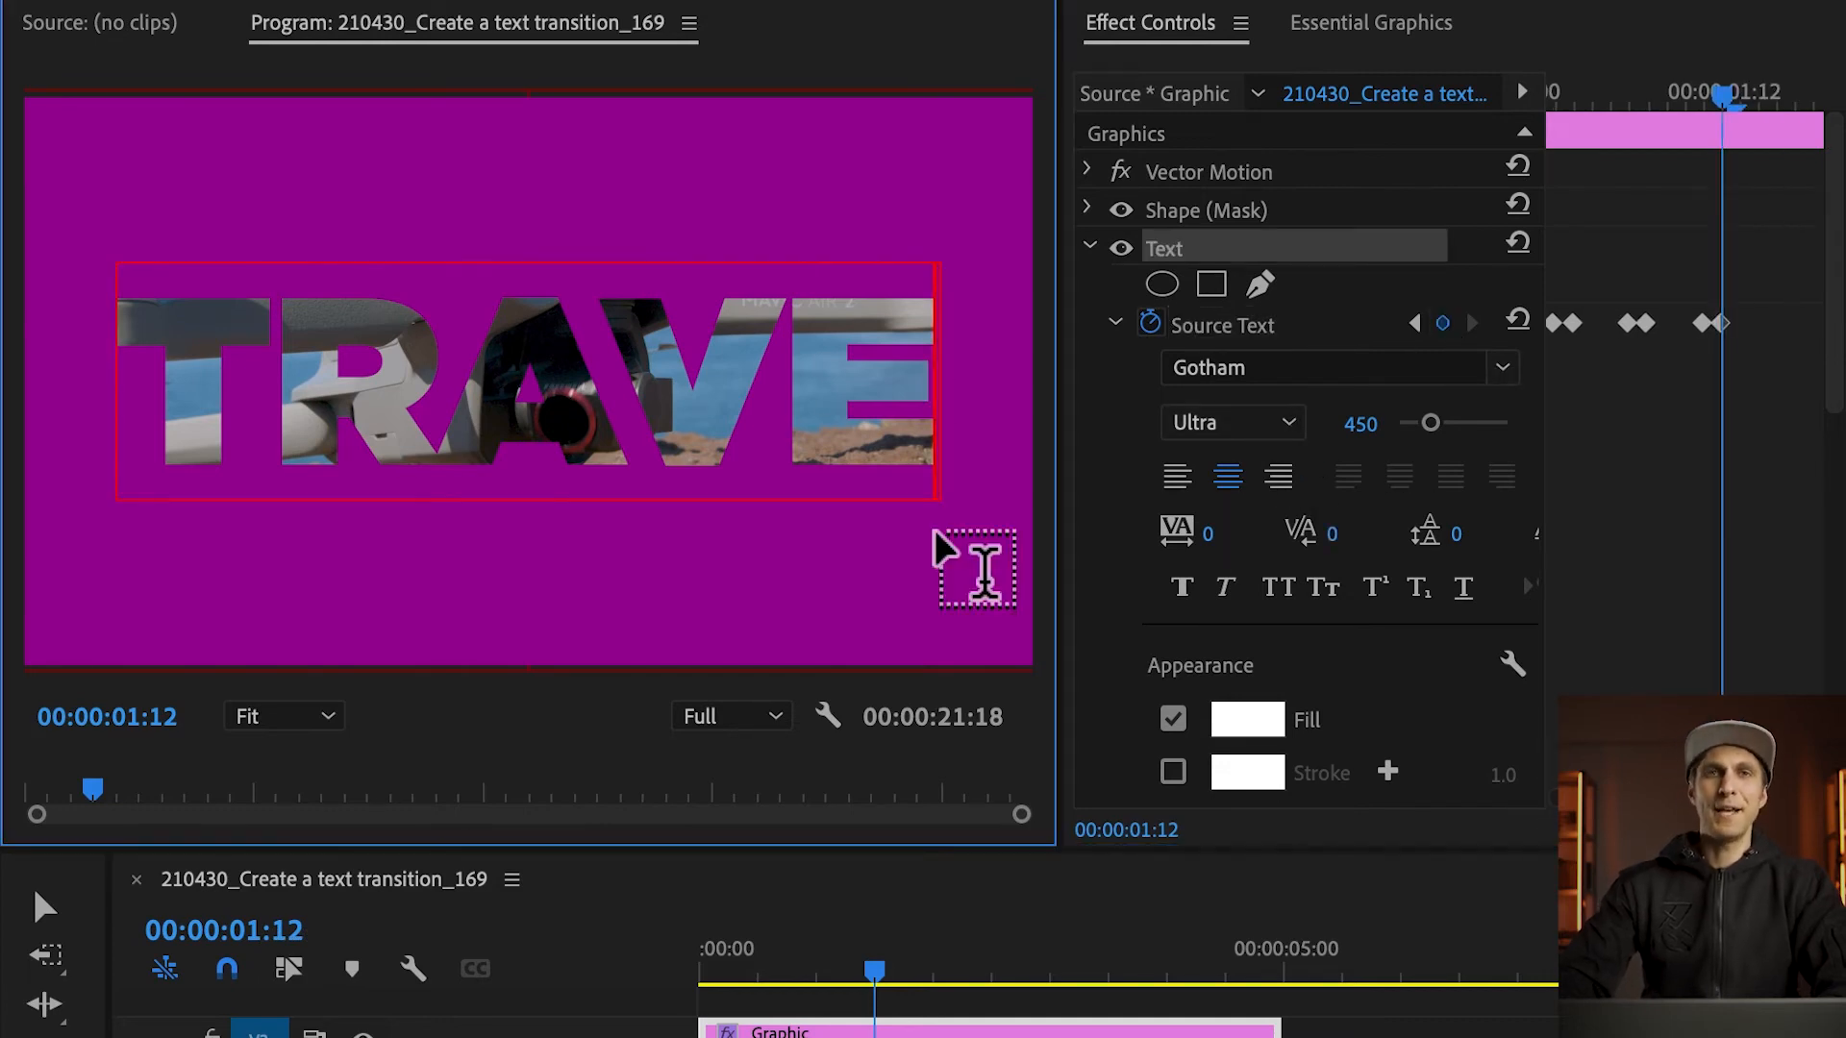
text(L)
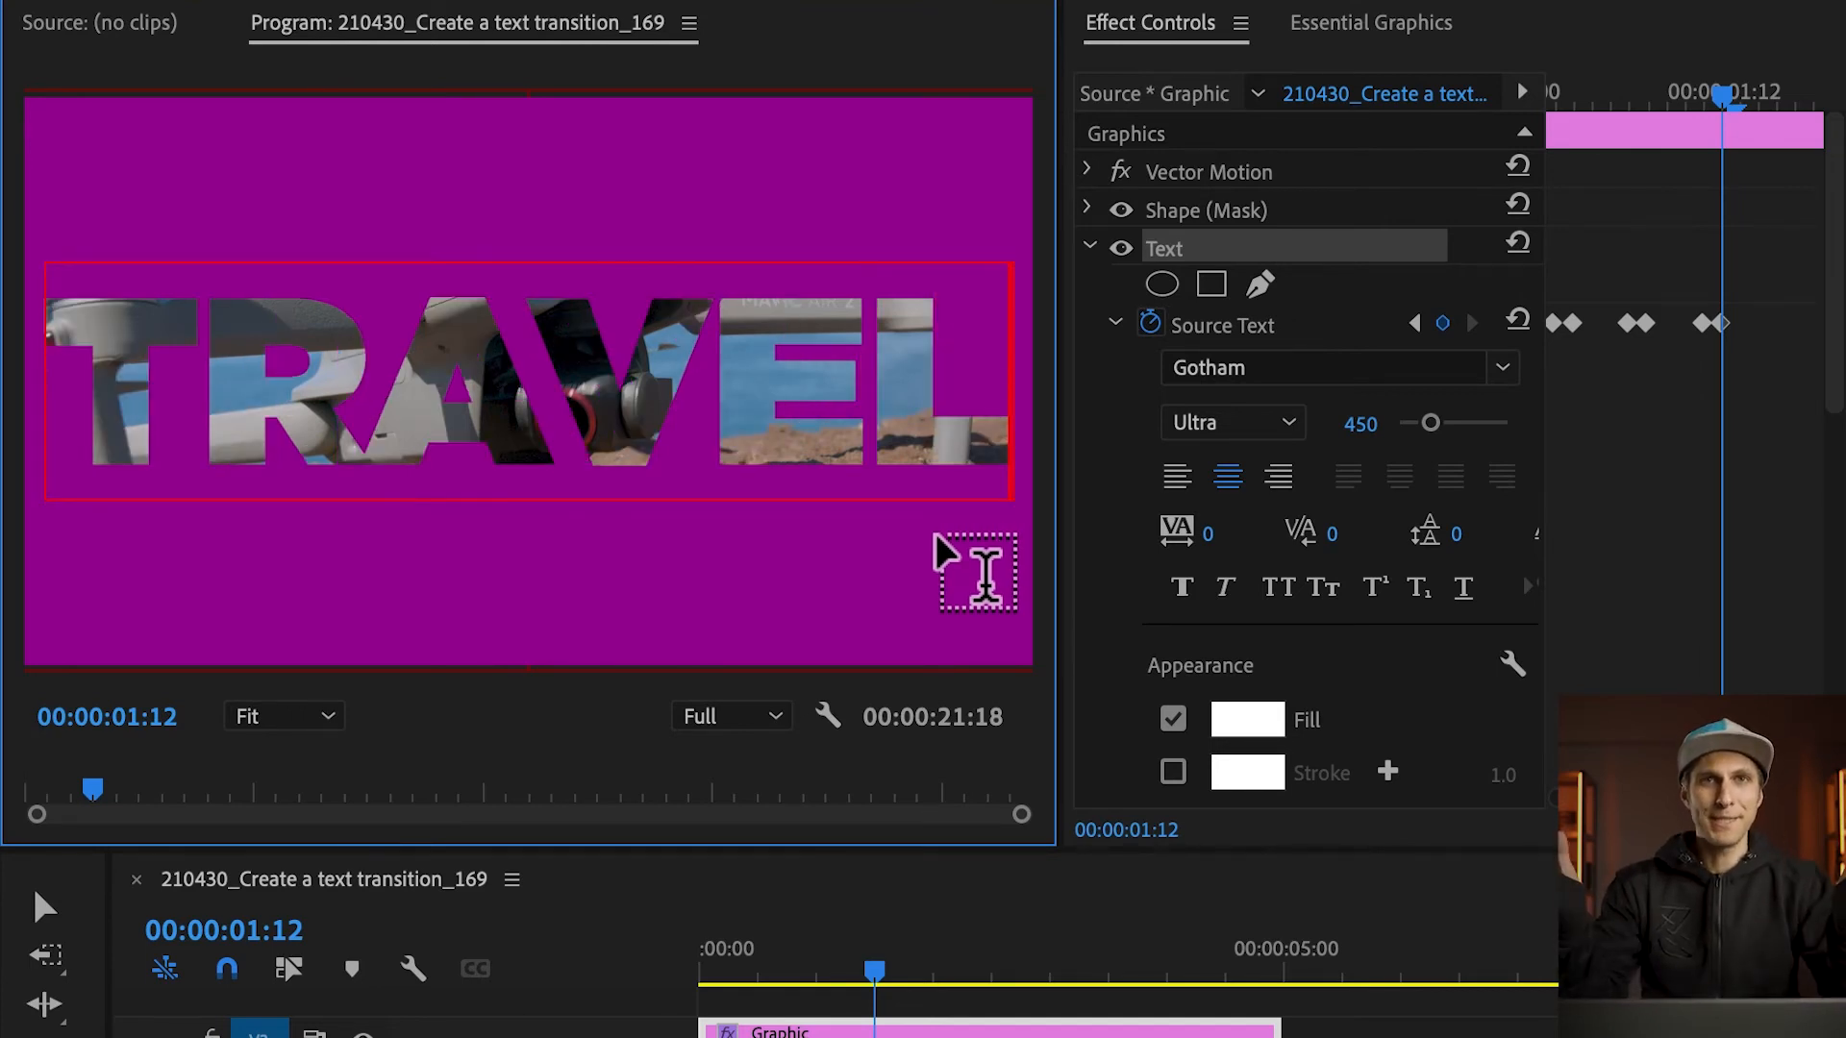
Add a Source Text keyframe at 00:00:02:00 to hold the TRAVEL text.
click(269, 930)
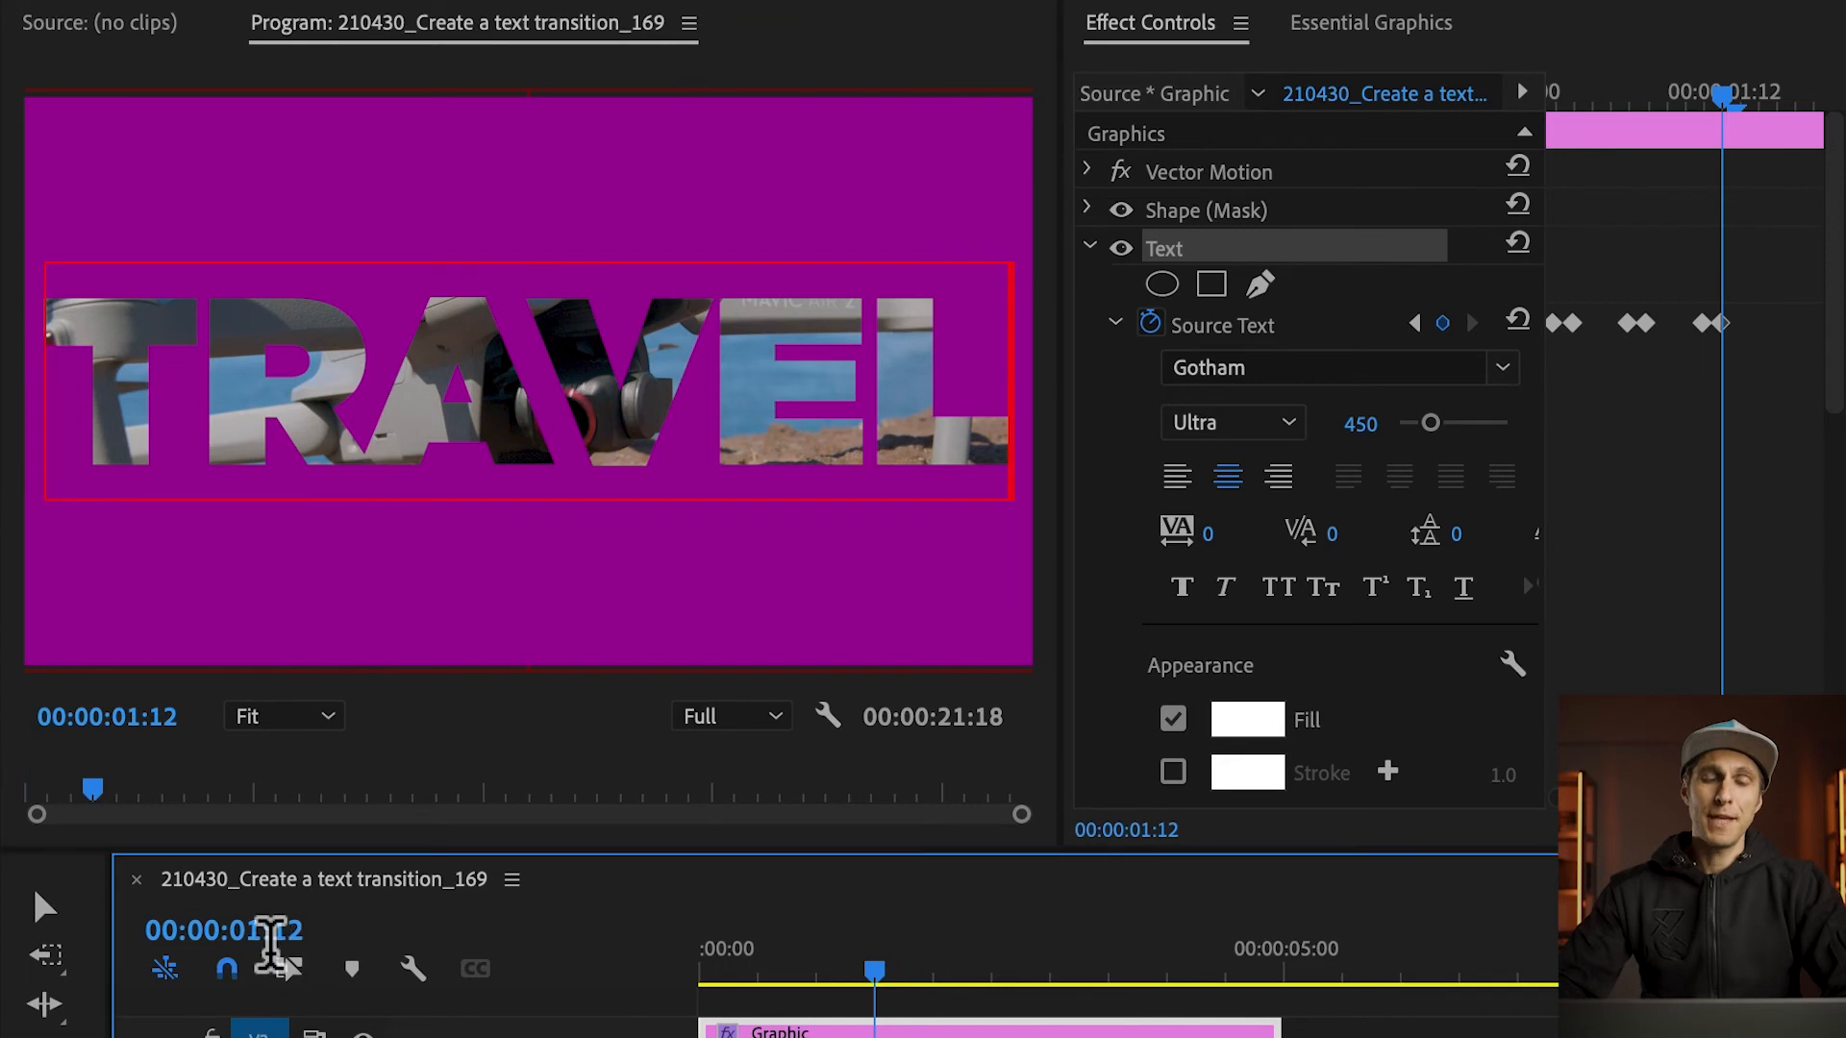
click(269, 930)
key(BackSpace)
text(2)
key(BackSpace)
key(BackSpace)
text(00)
key(Return)
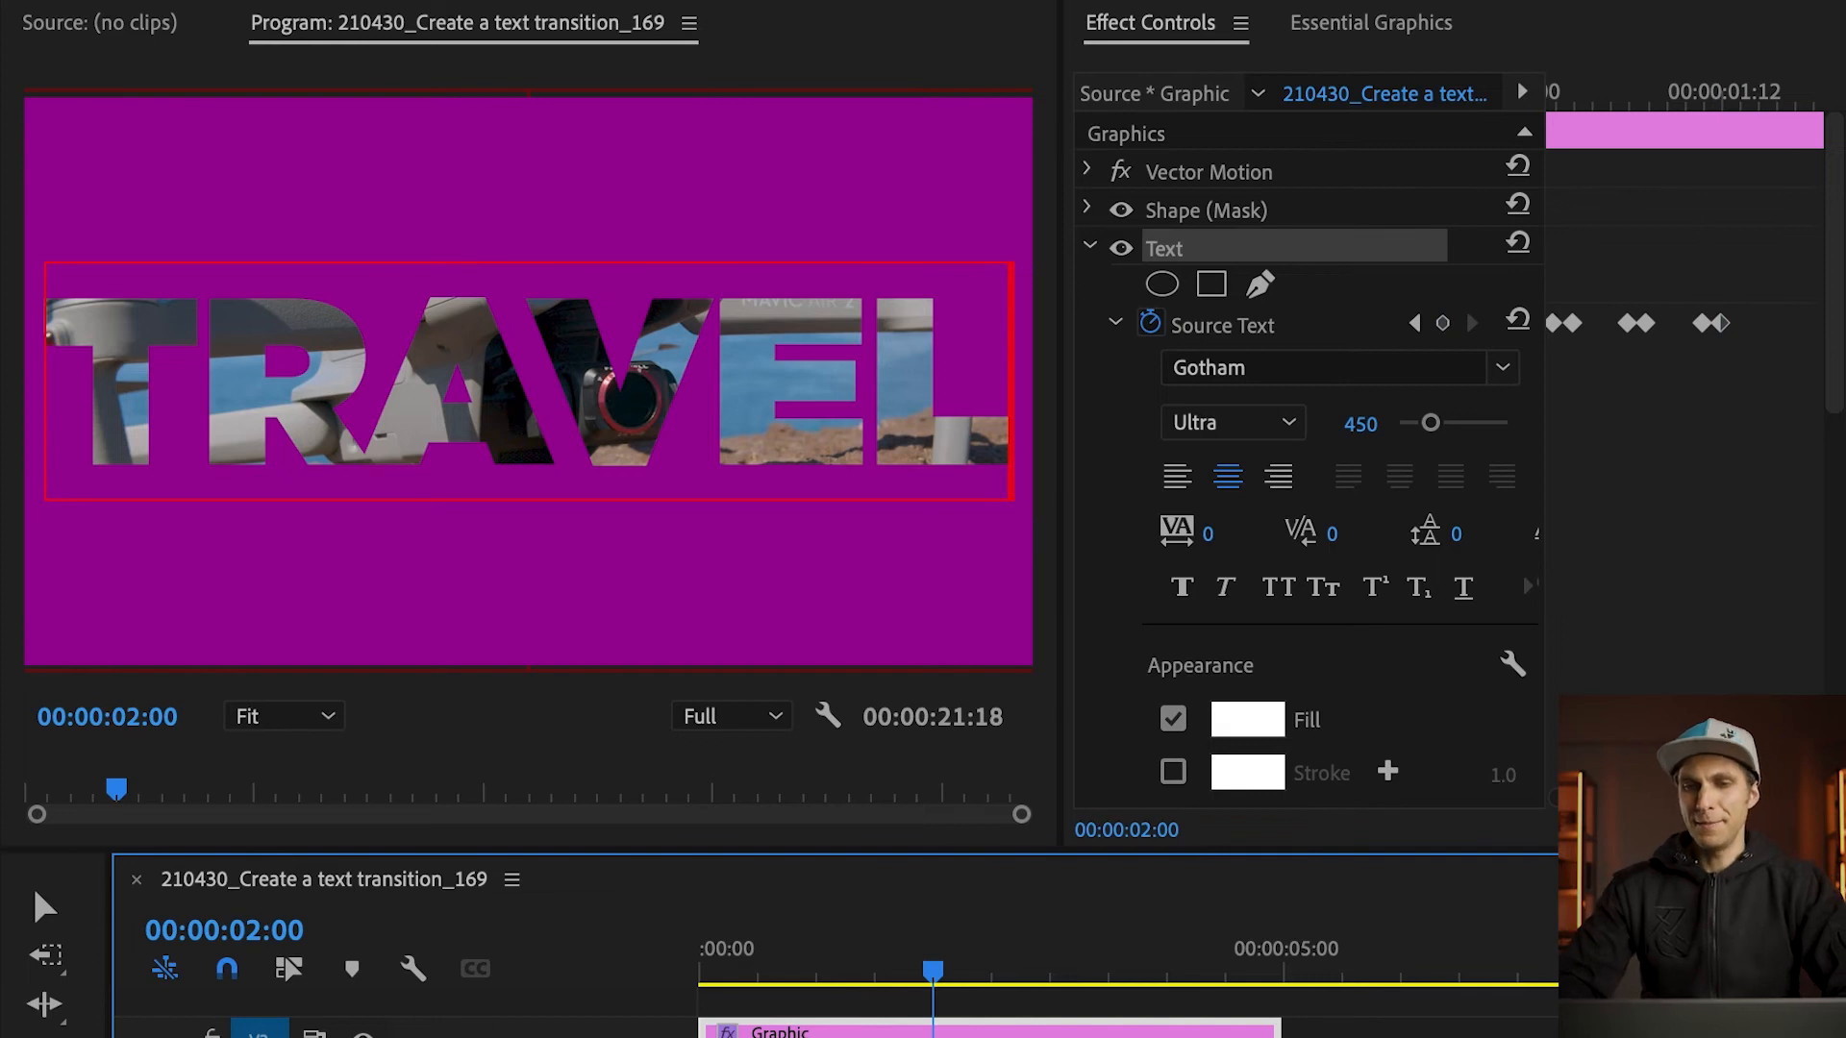
key(shift+5)
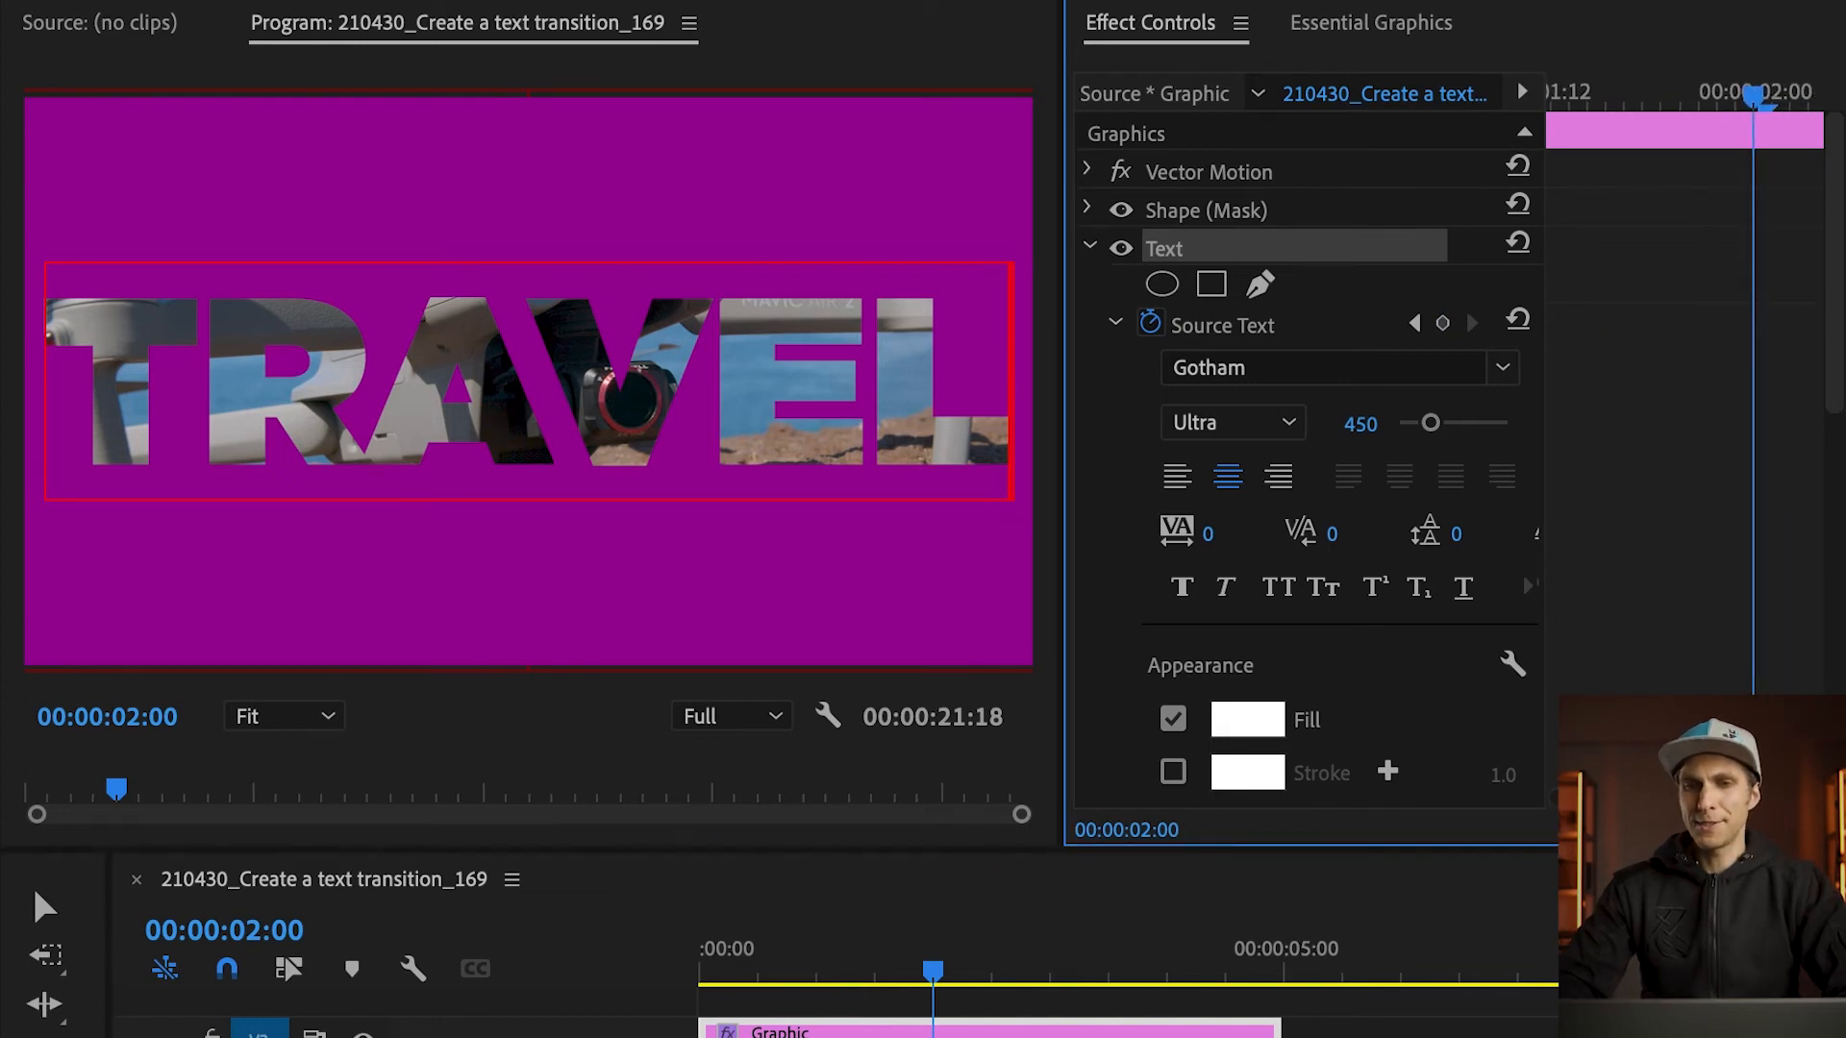
click(1444, 324)
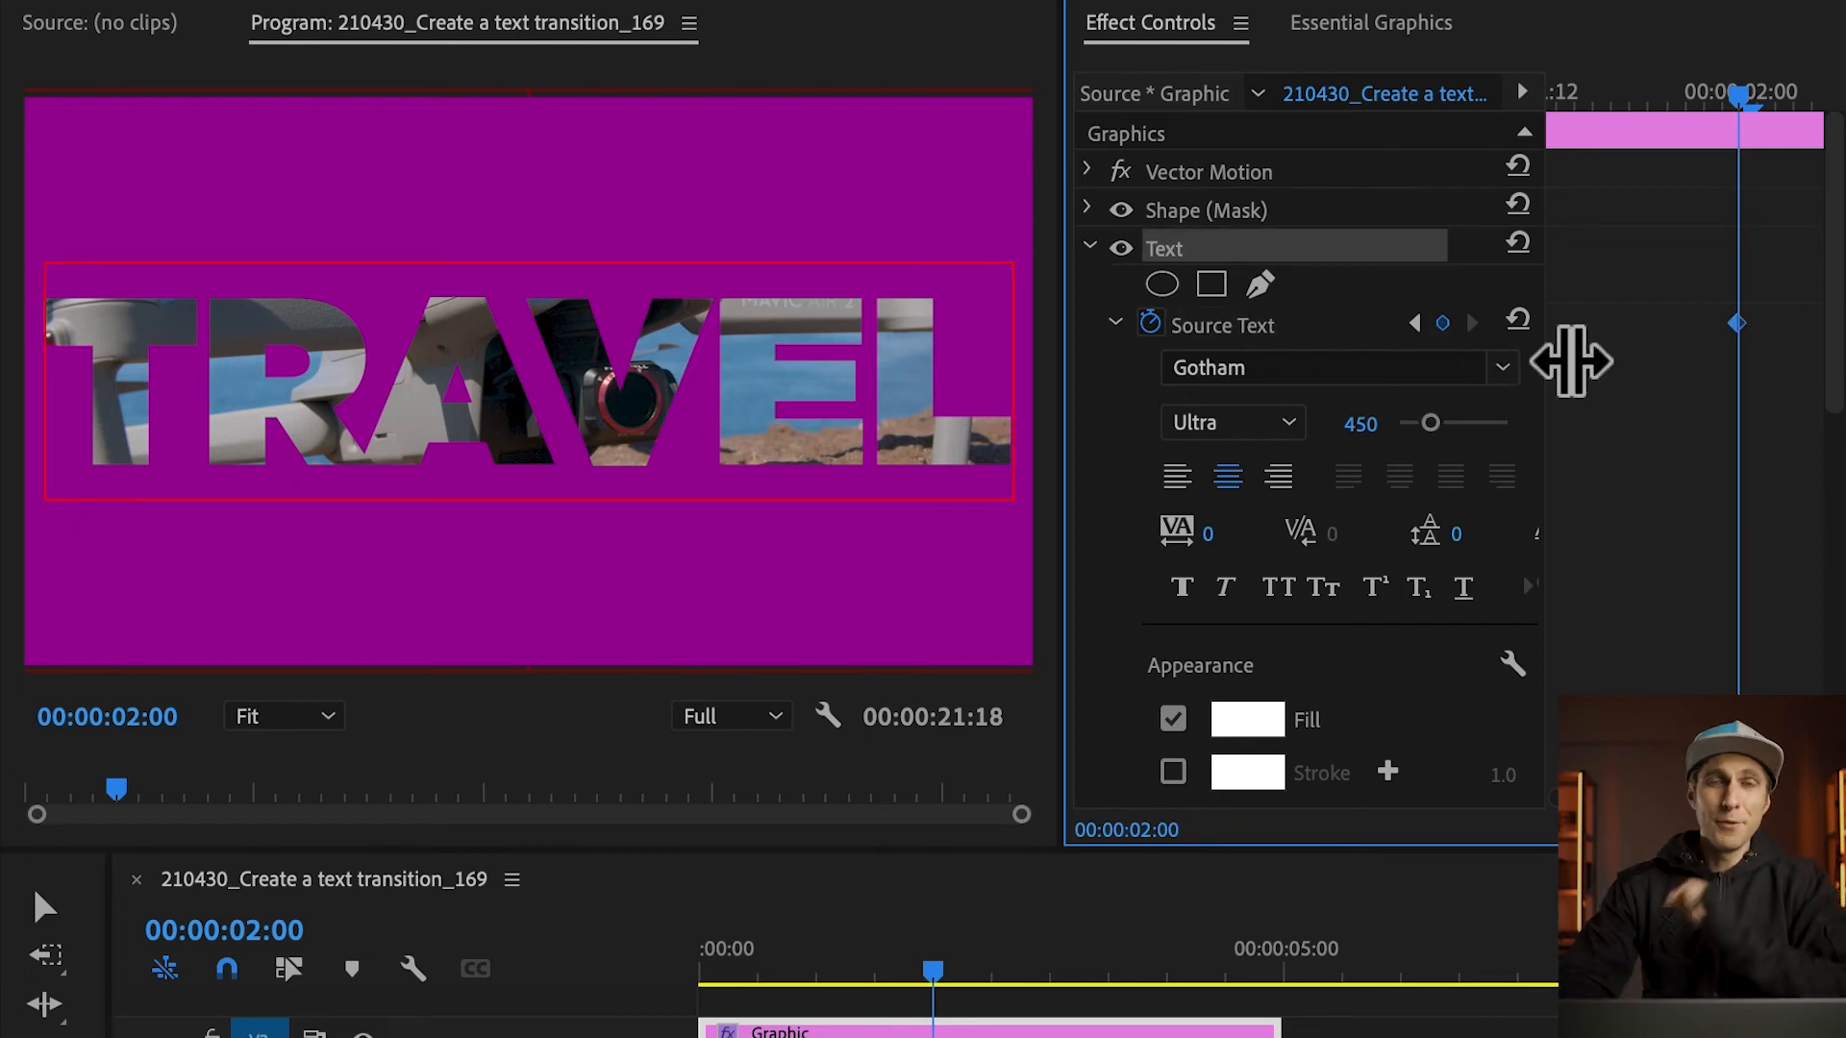
At 00:00:02:01, turn off the Invert option of Mask with Text for the TRAVEL text layer.
key(Right)
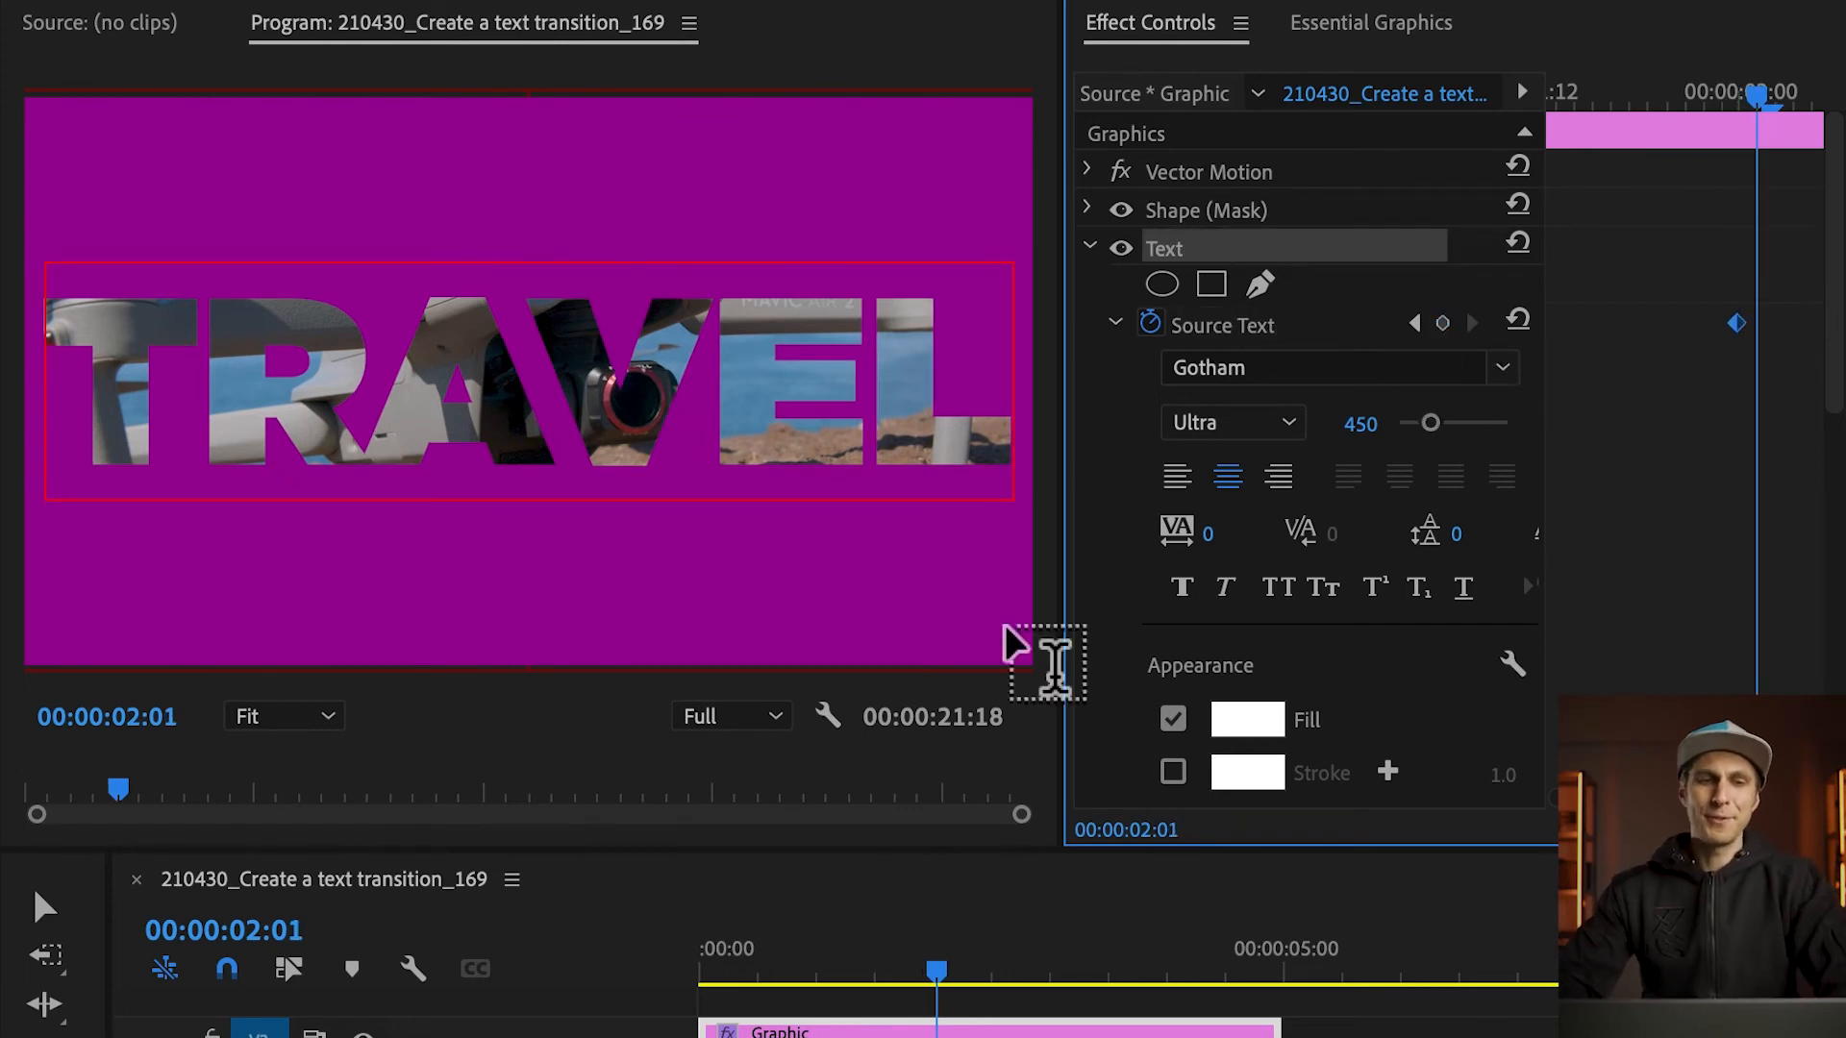
click(1453, 340)
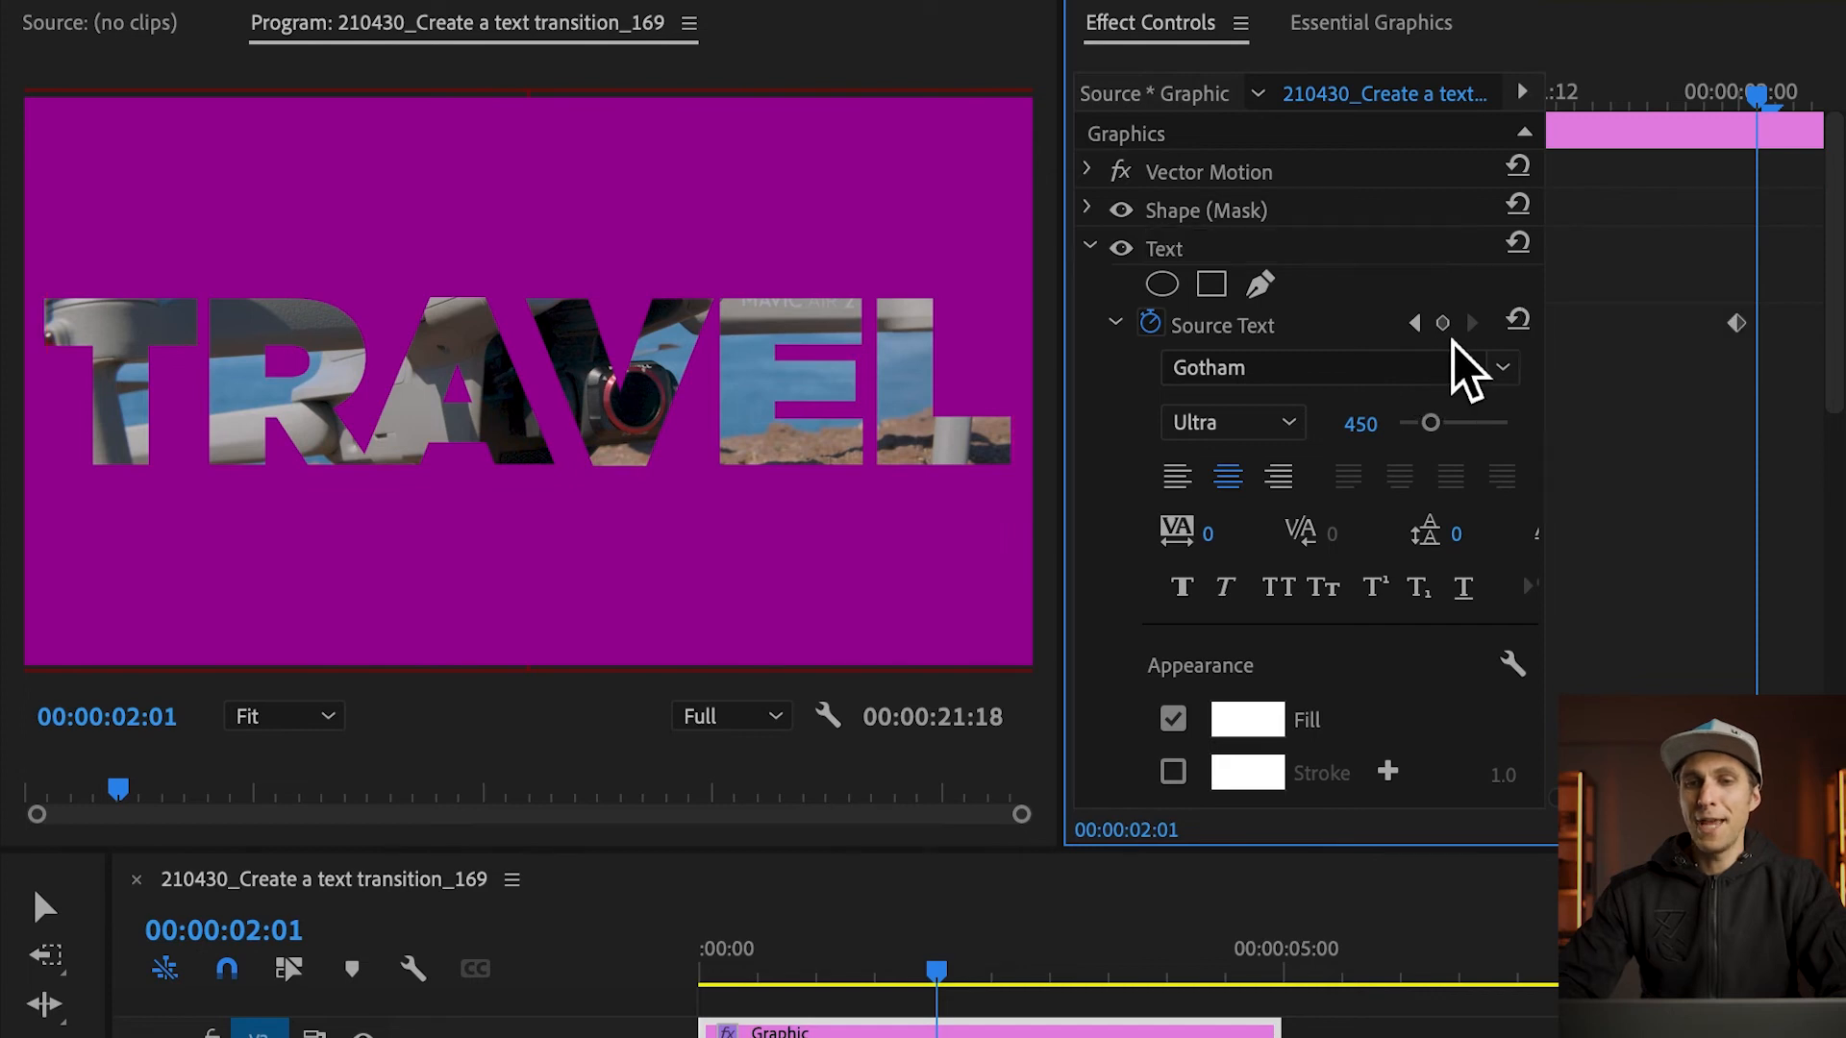
click(1399, 29)
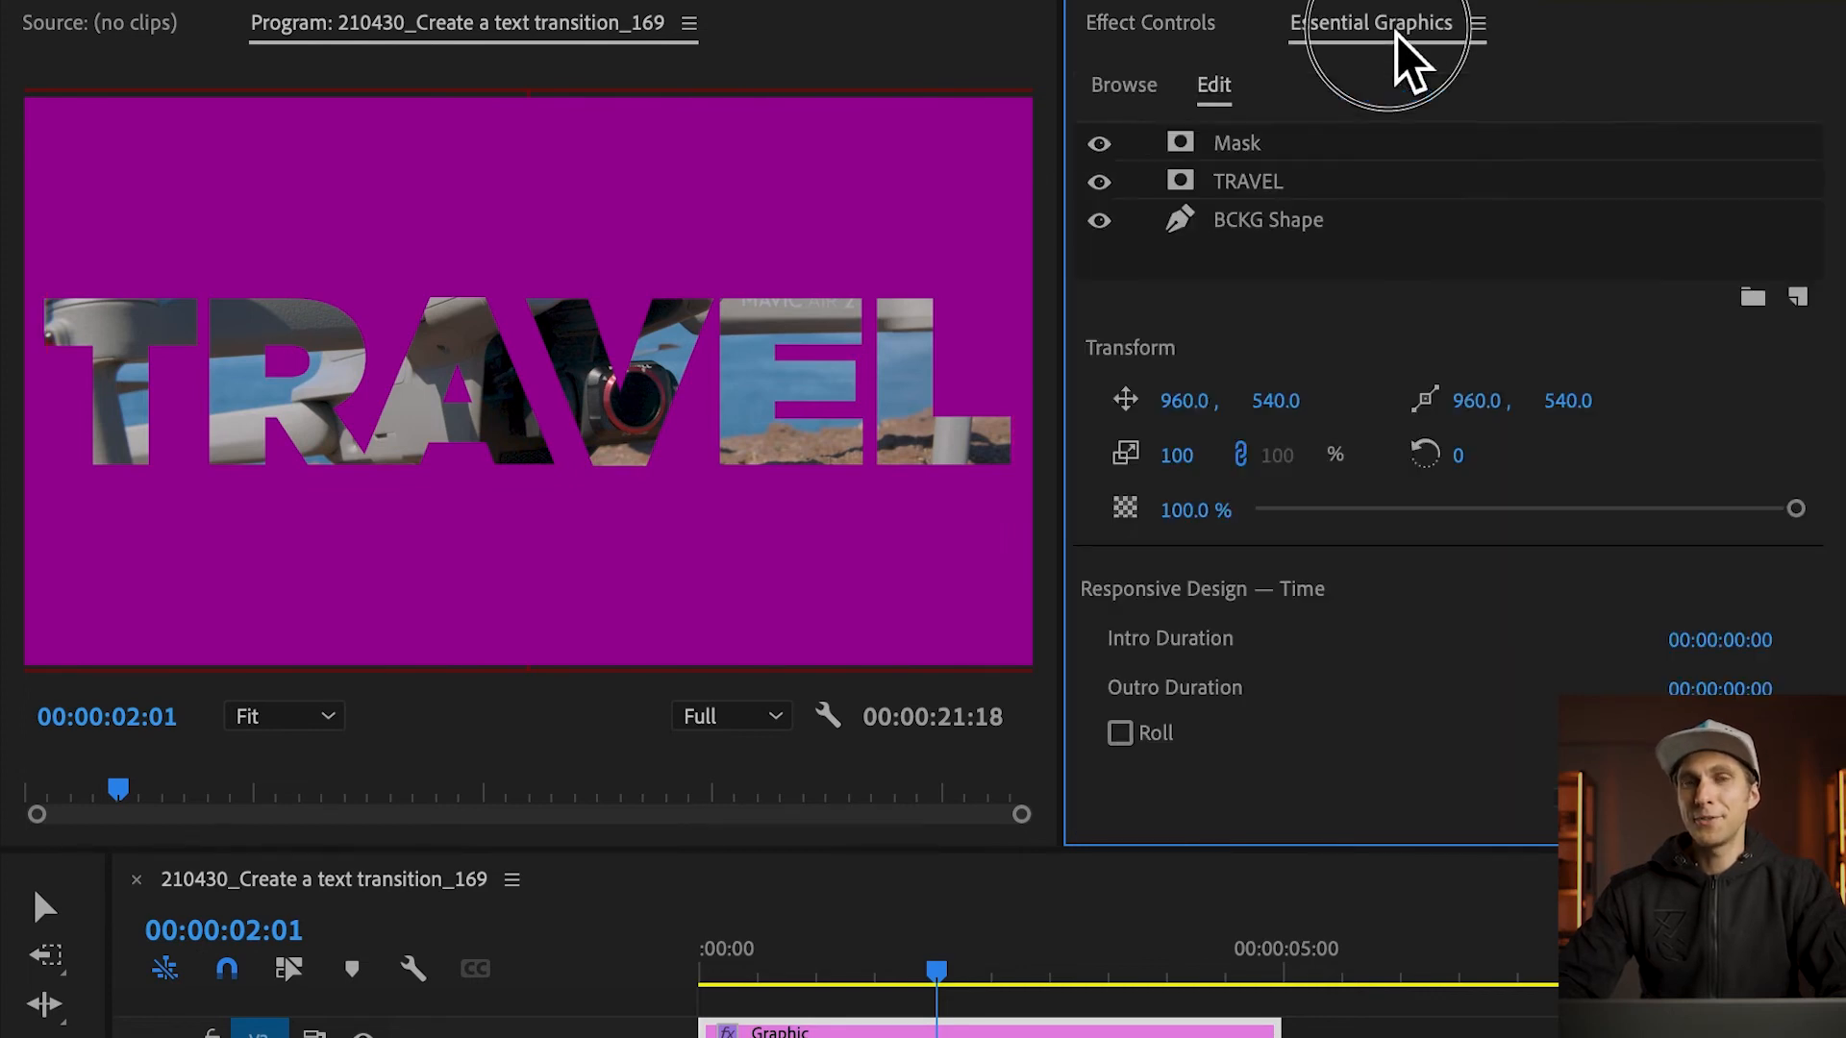
click(1282, 185)
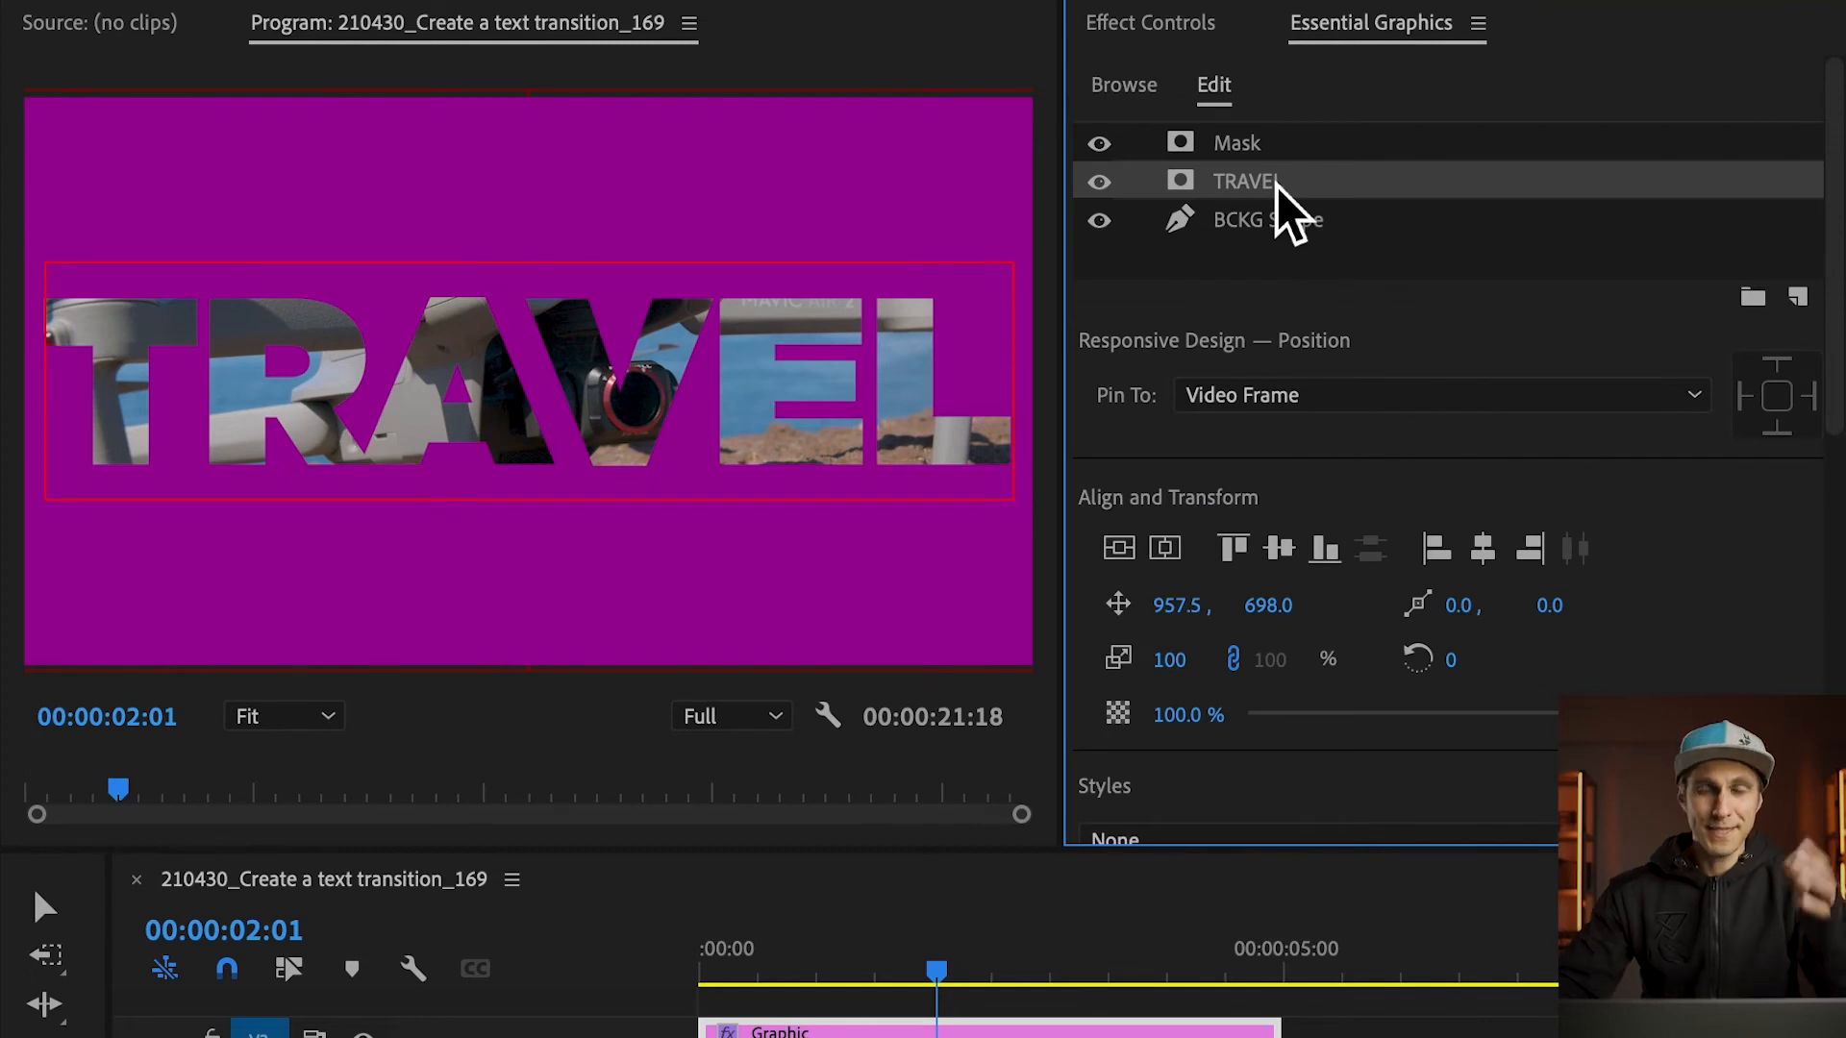
scroll(1813, 284, down, 5)
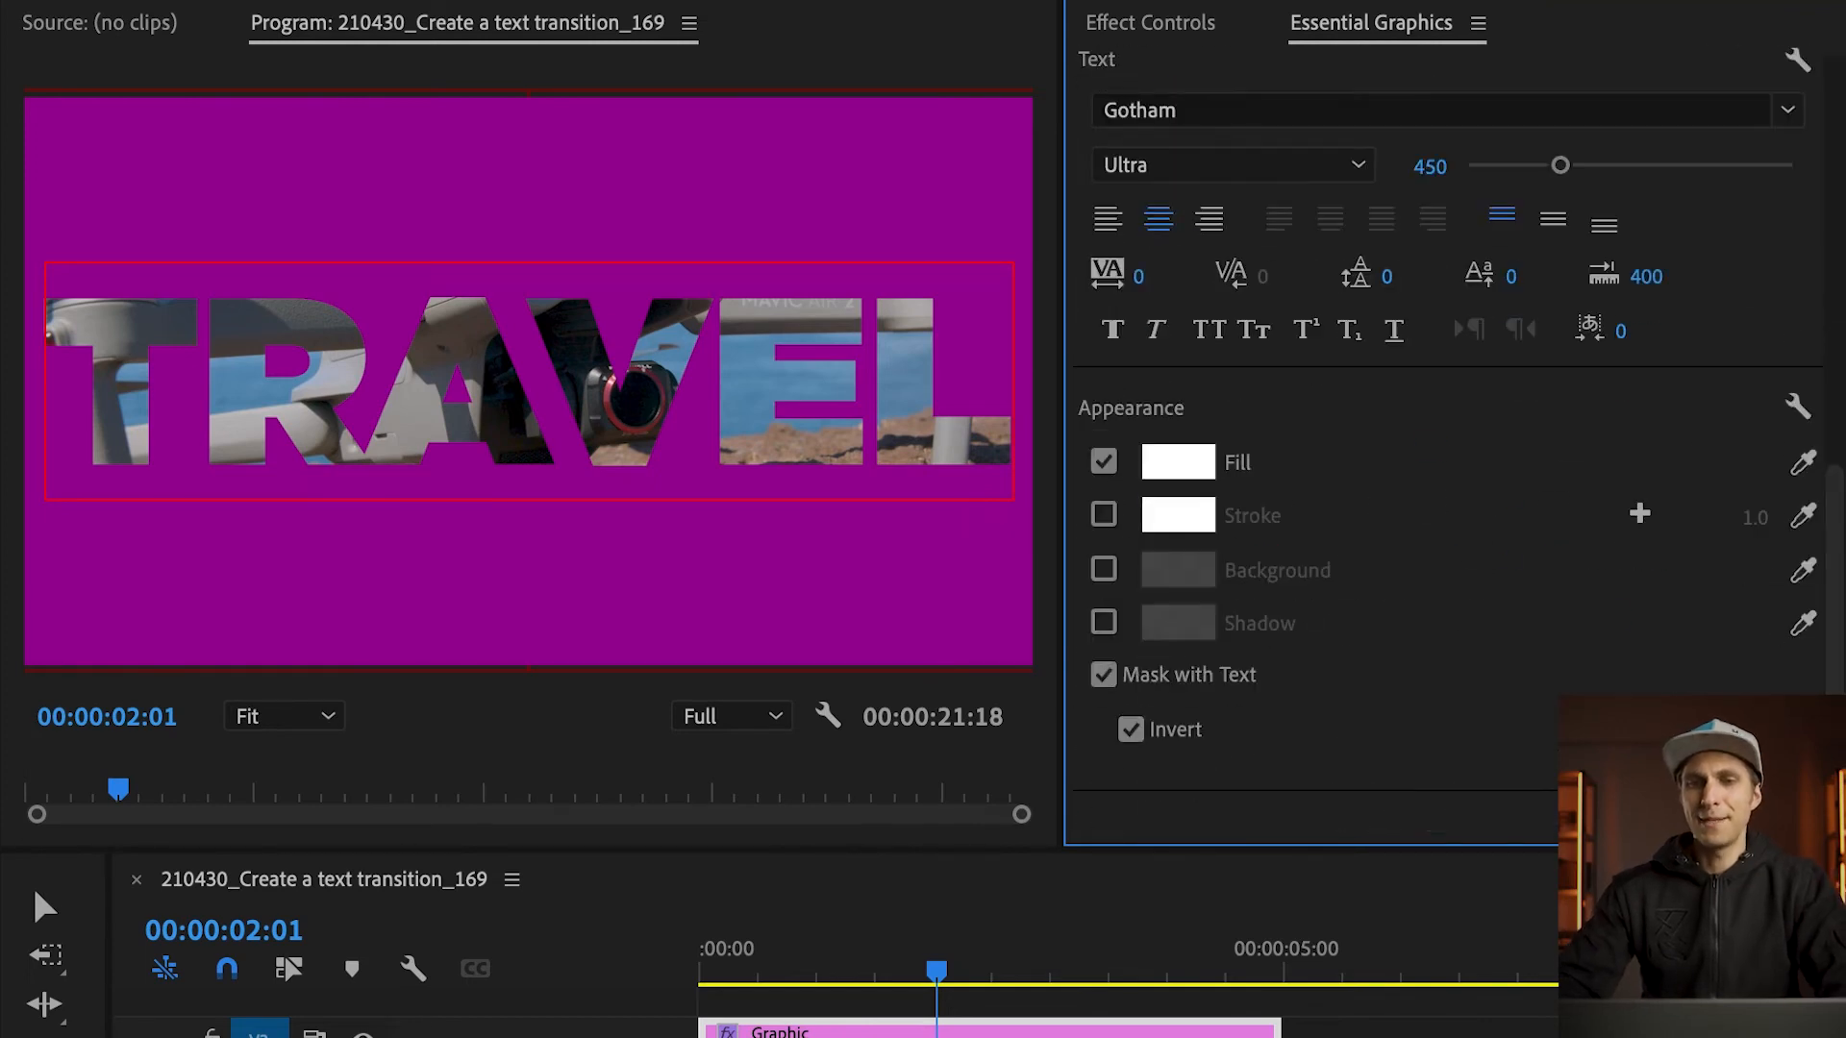
click(1170, 739)
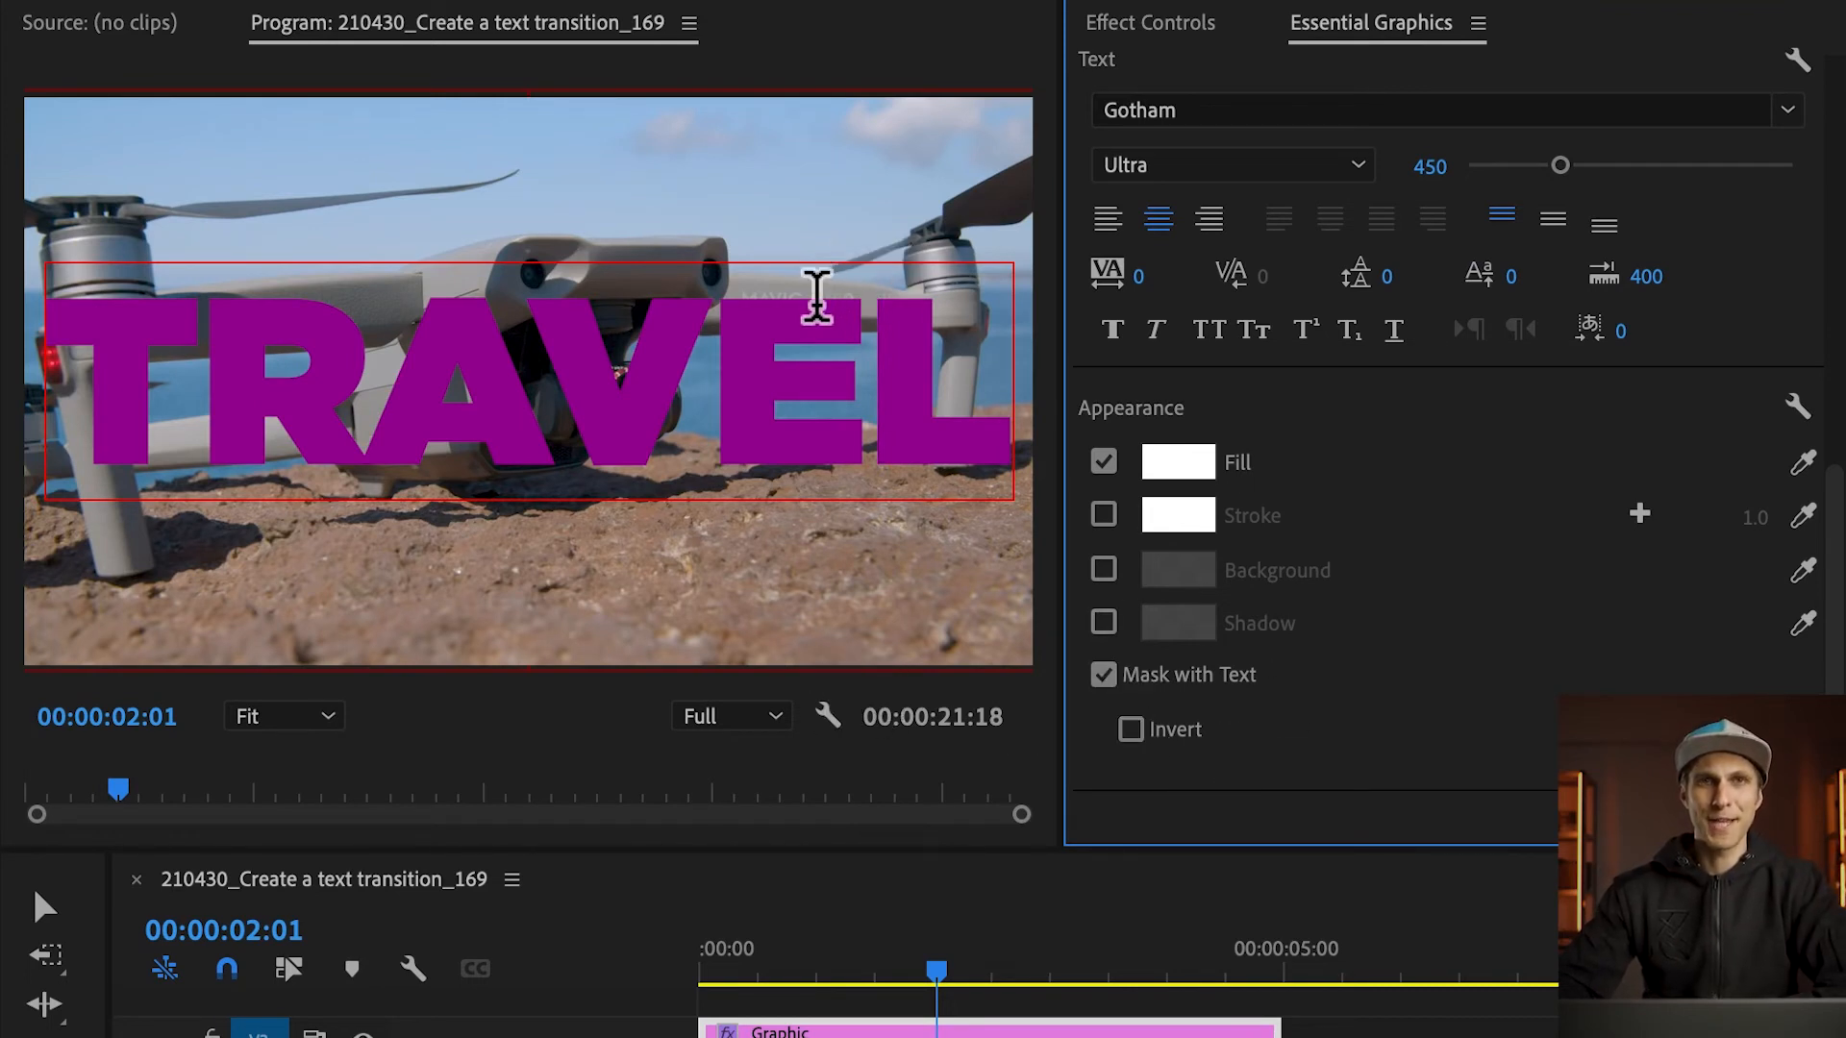
Start animating the Horizontal Scale of the BCKG Shape with a first keyframe at 00:00:02:04.
click(1168, 27)
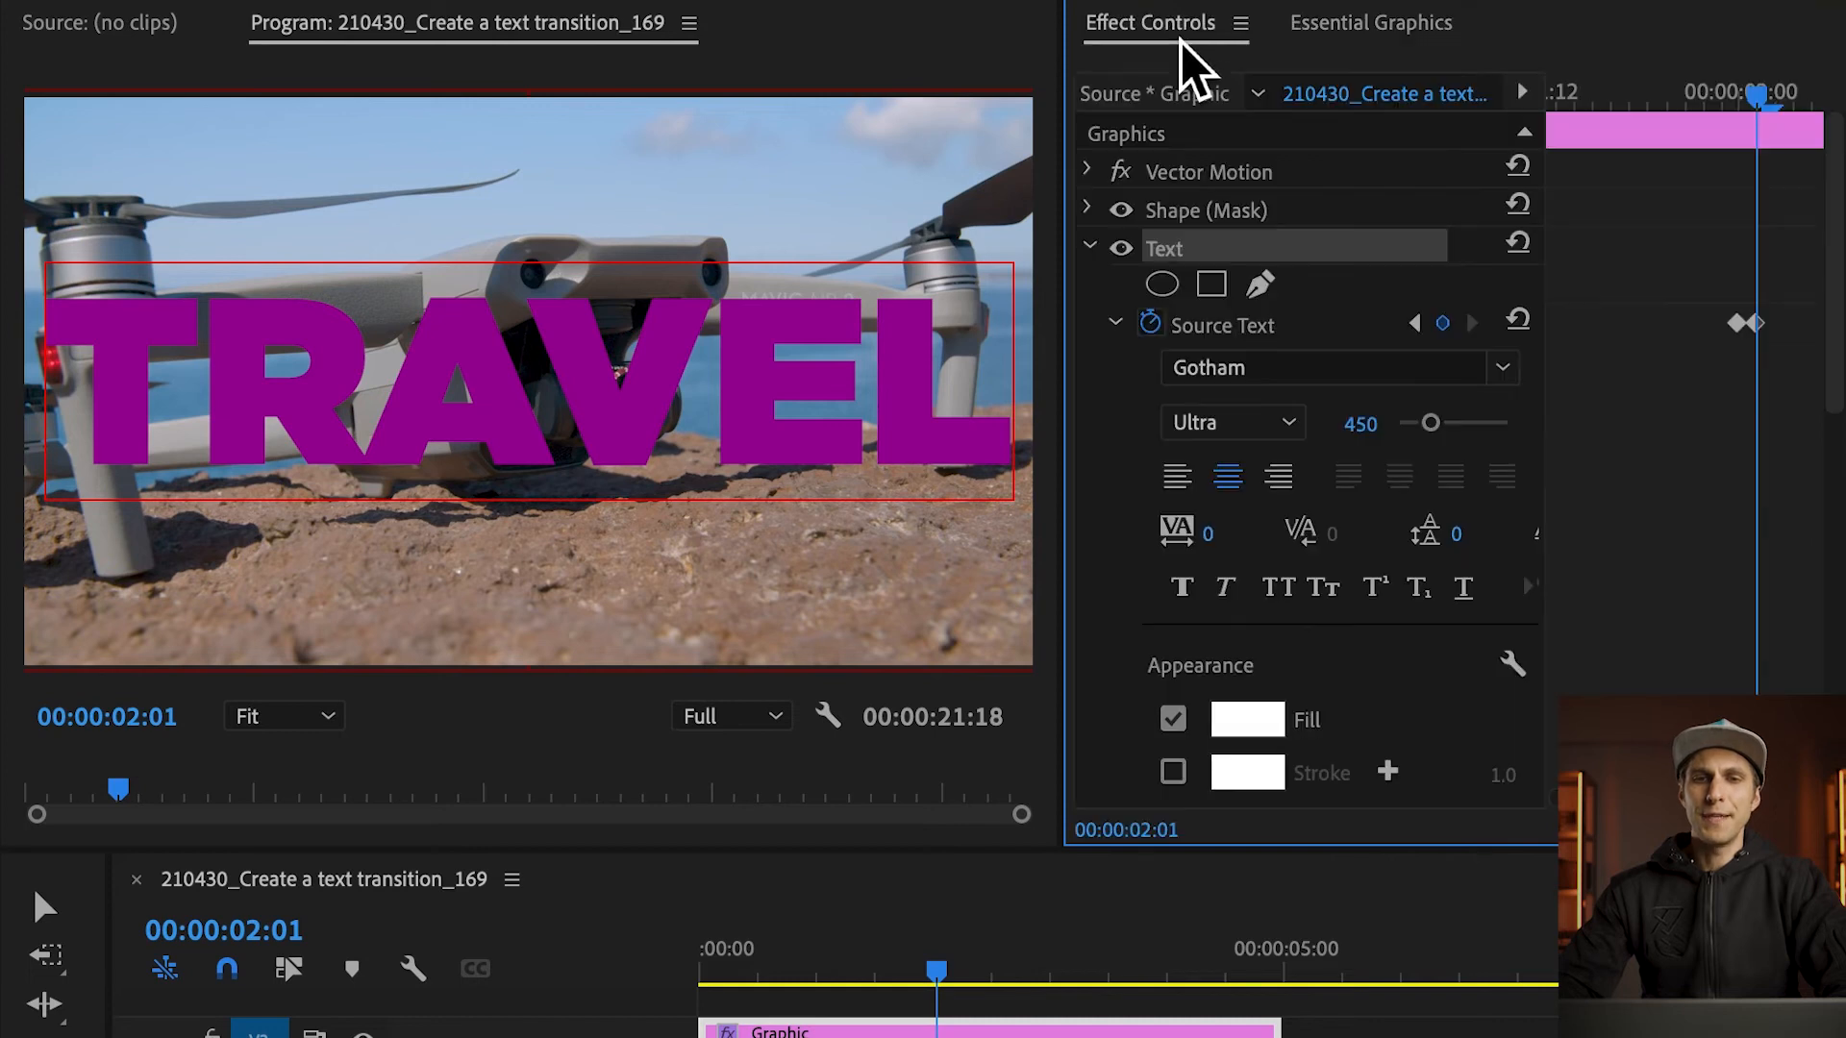
click(1091, 249)
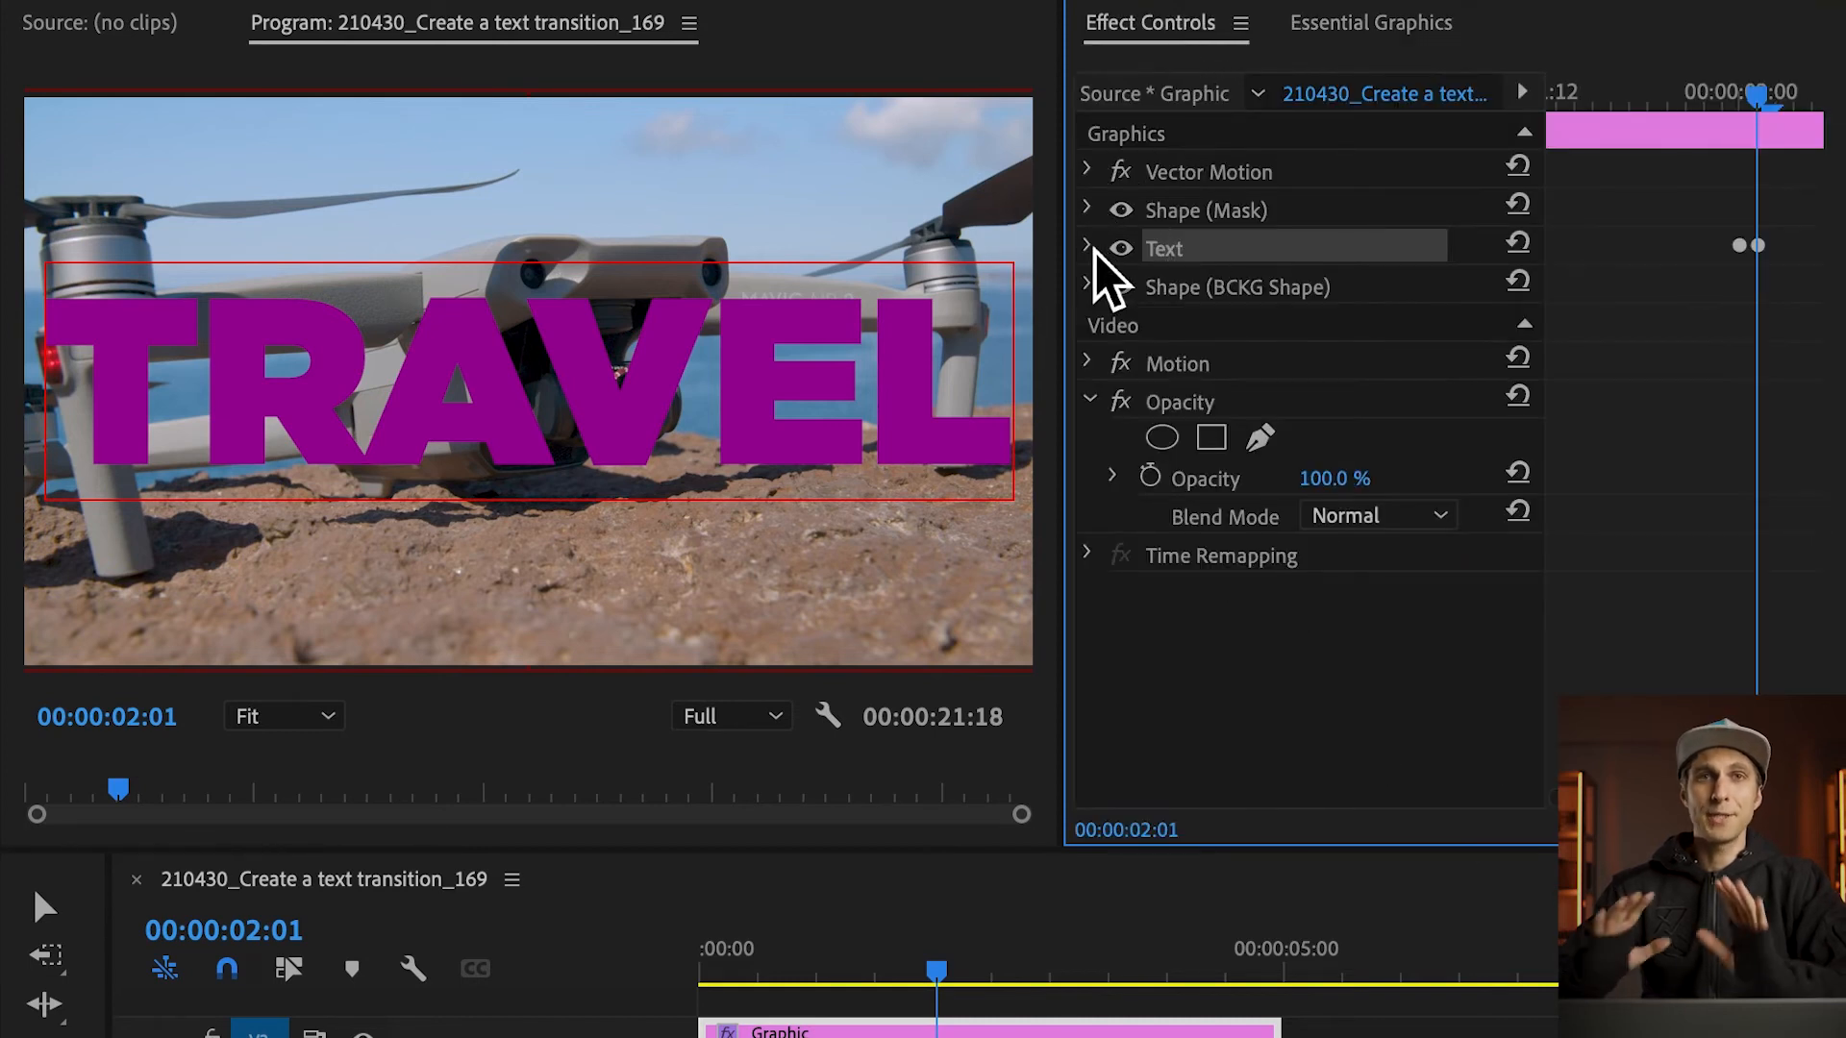
click(1219, 289)
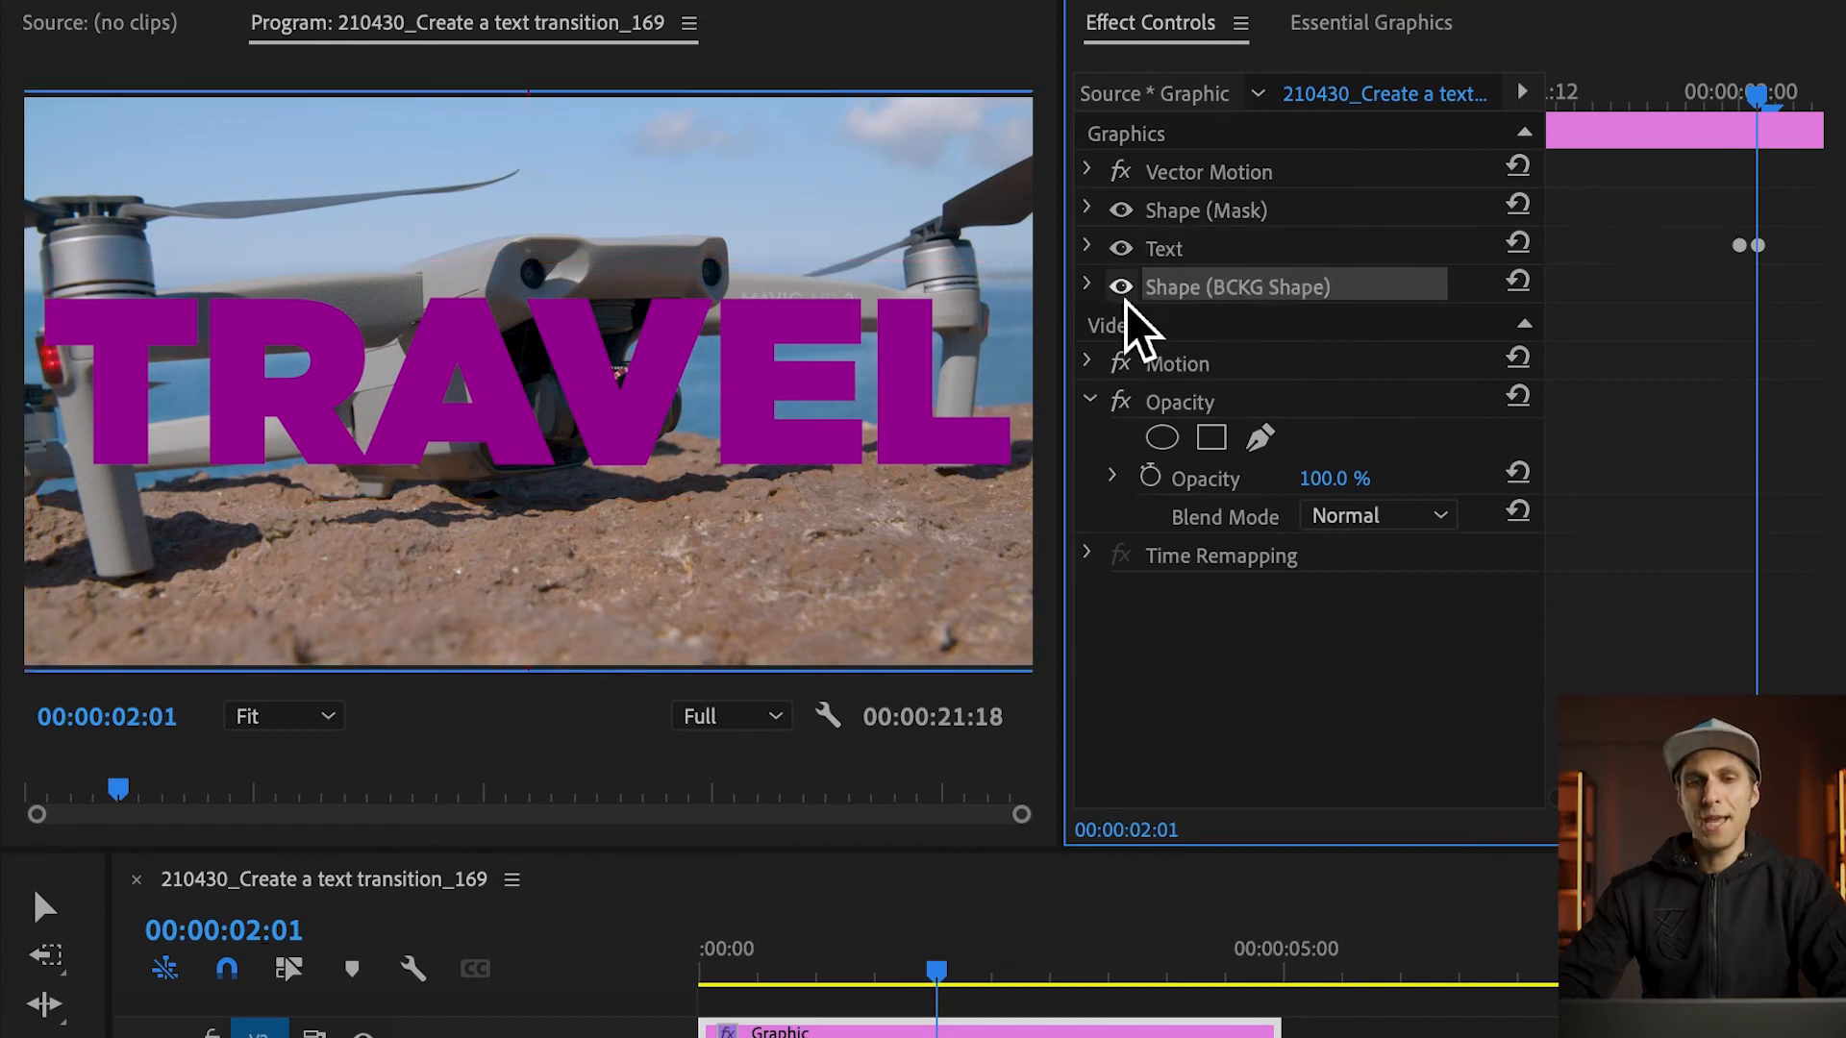
click(1090, 287)
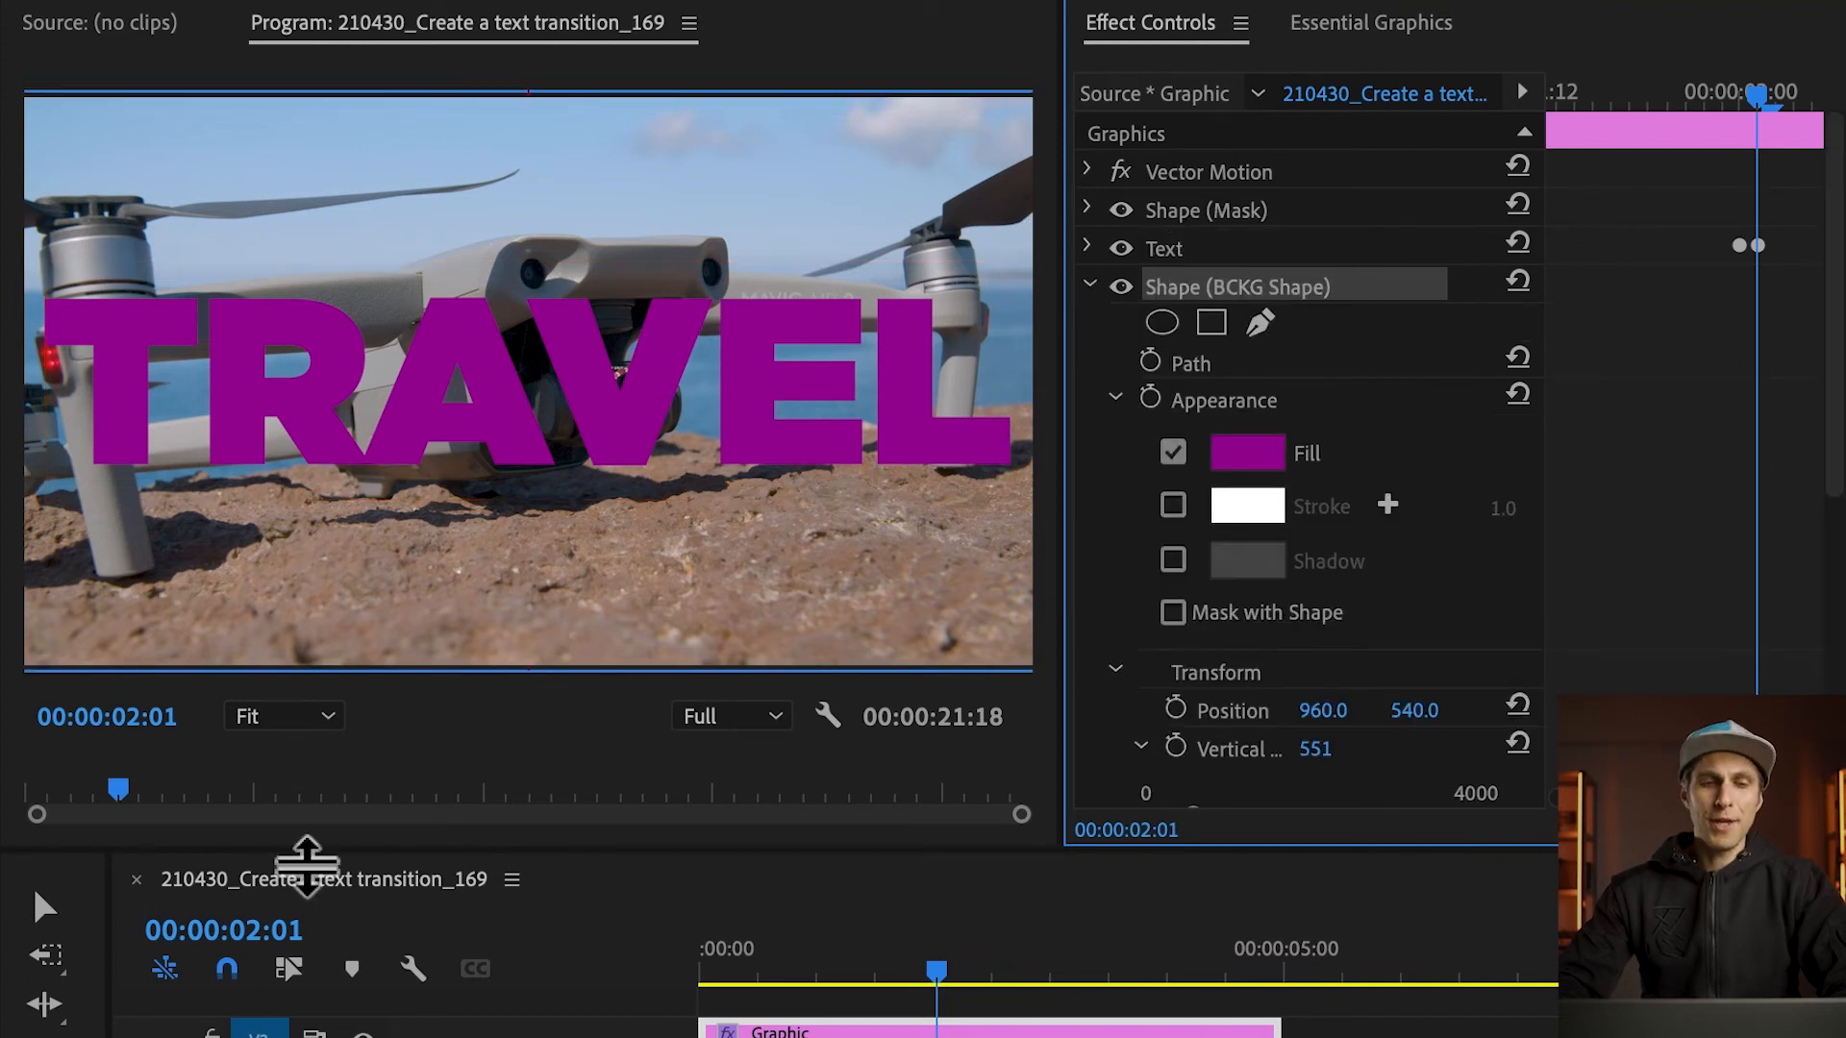
click(240, 933)
click(360, 947)
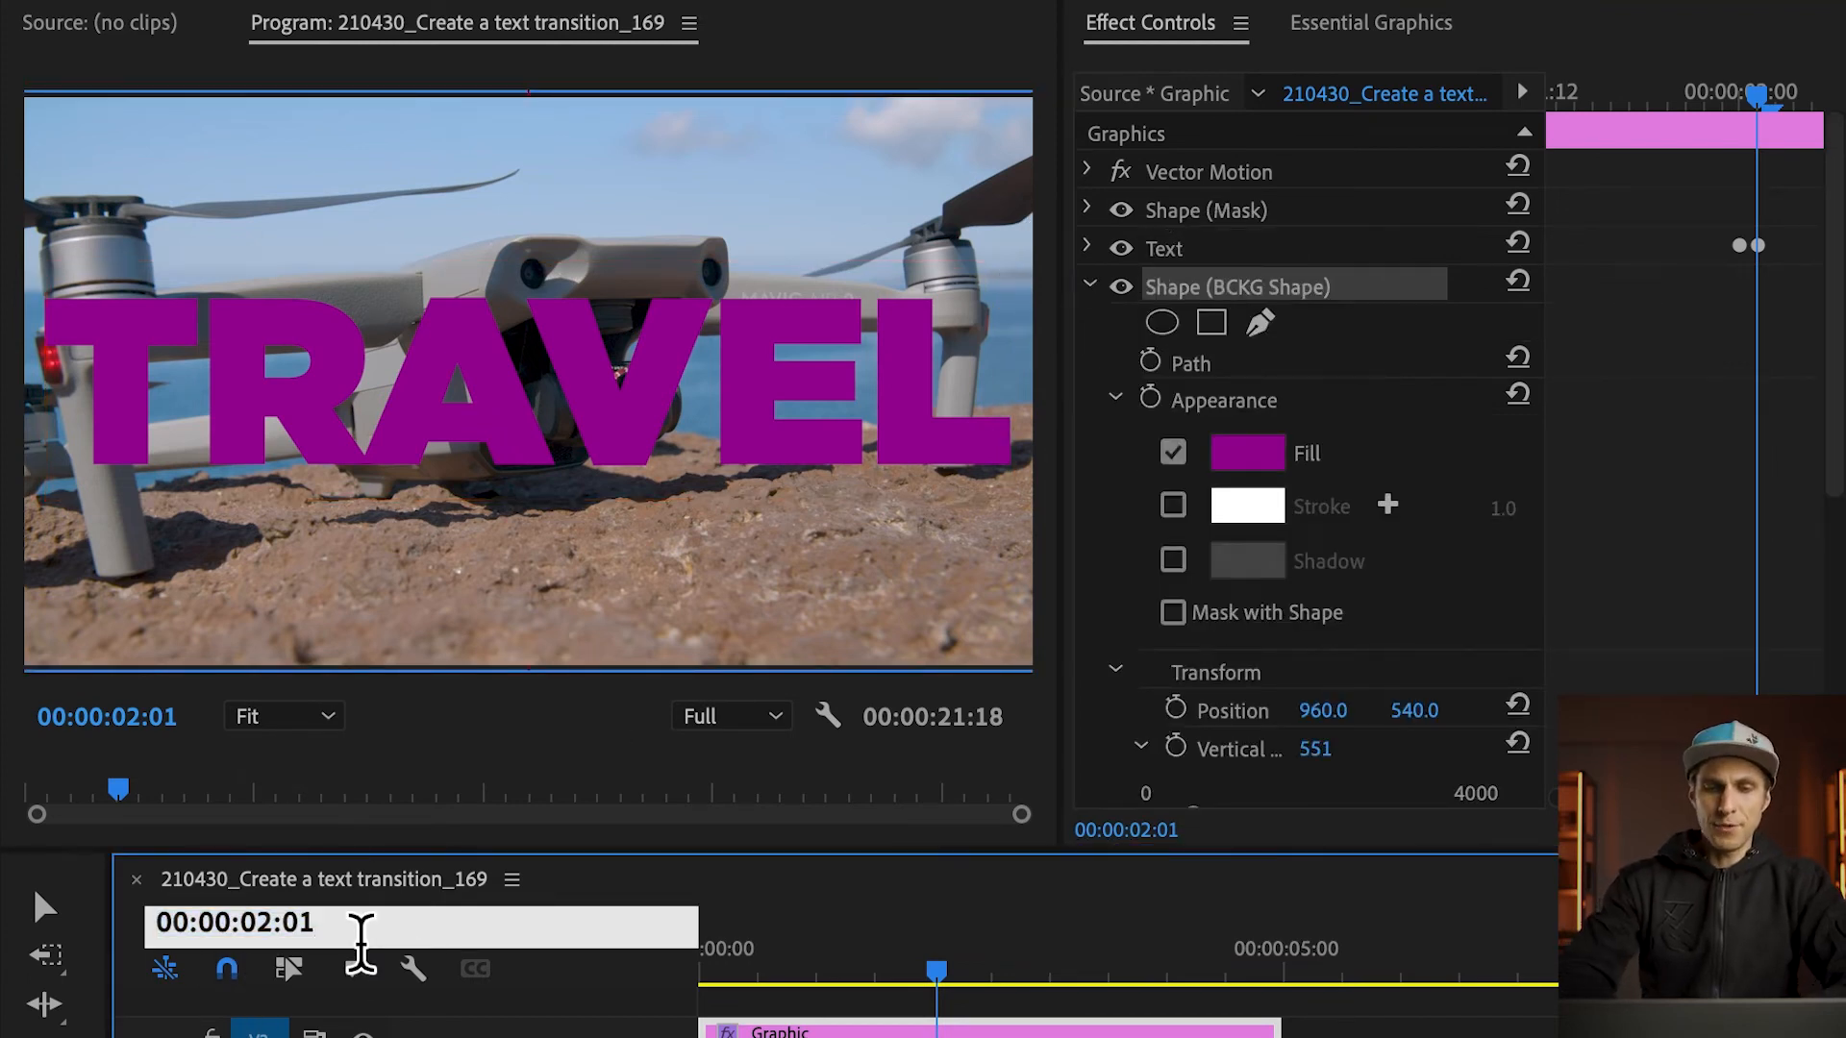
key(BackSpace)
text(4)
key(Return)
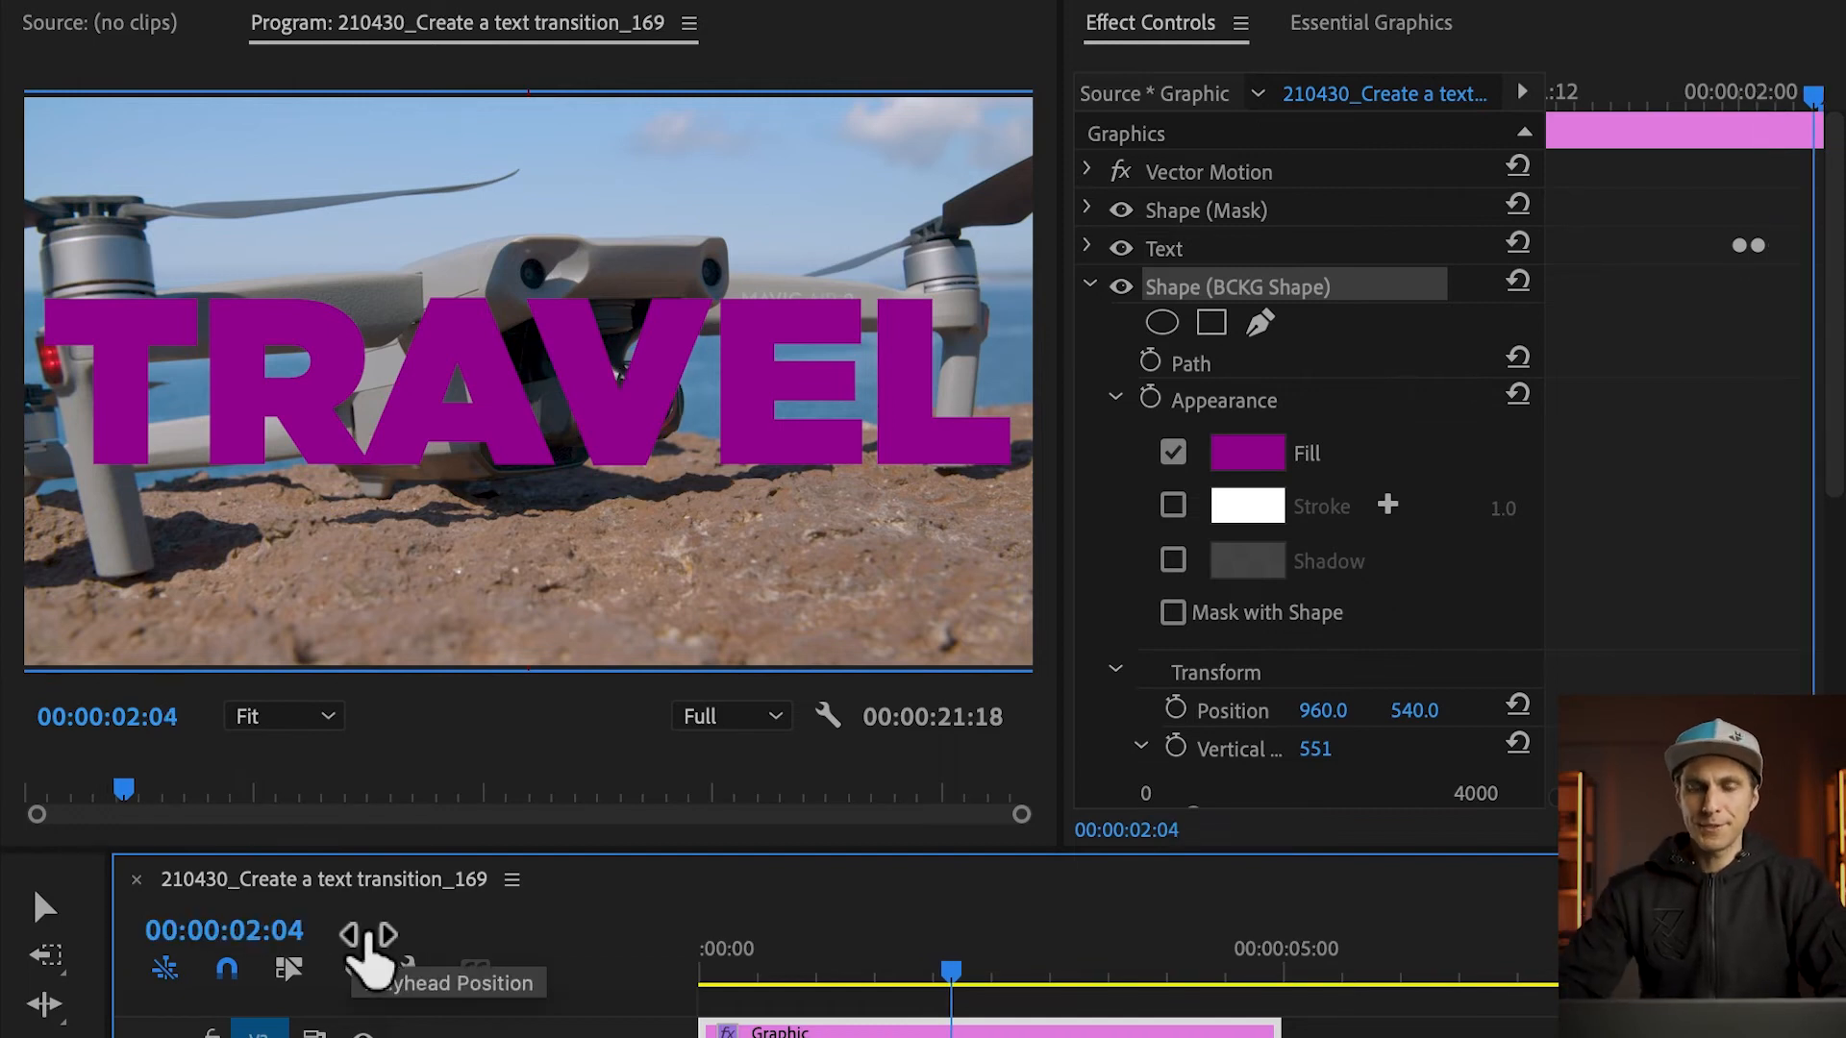
click(1822, 183)
drag(1836, 182, 1841, 380)
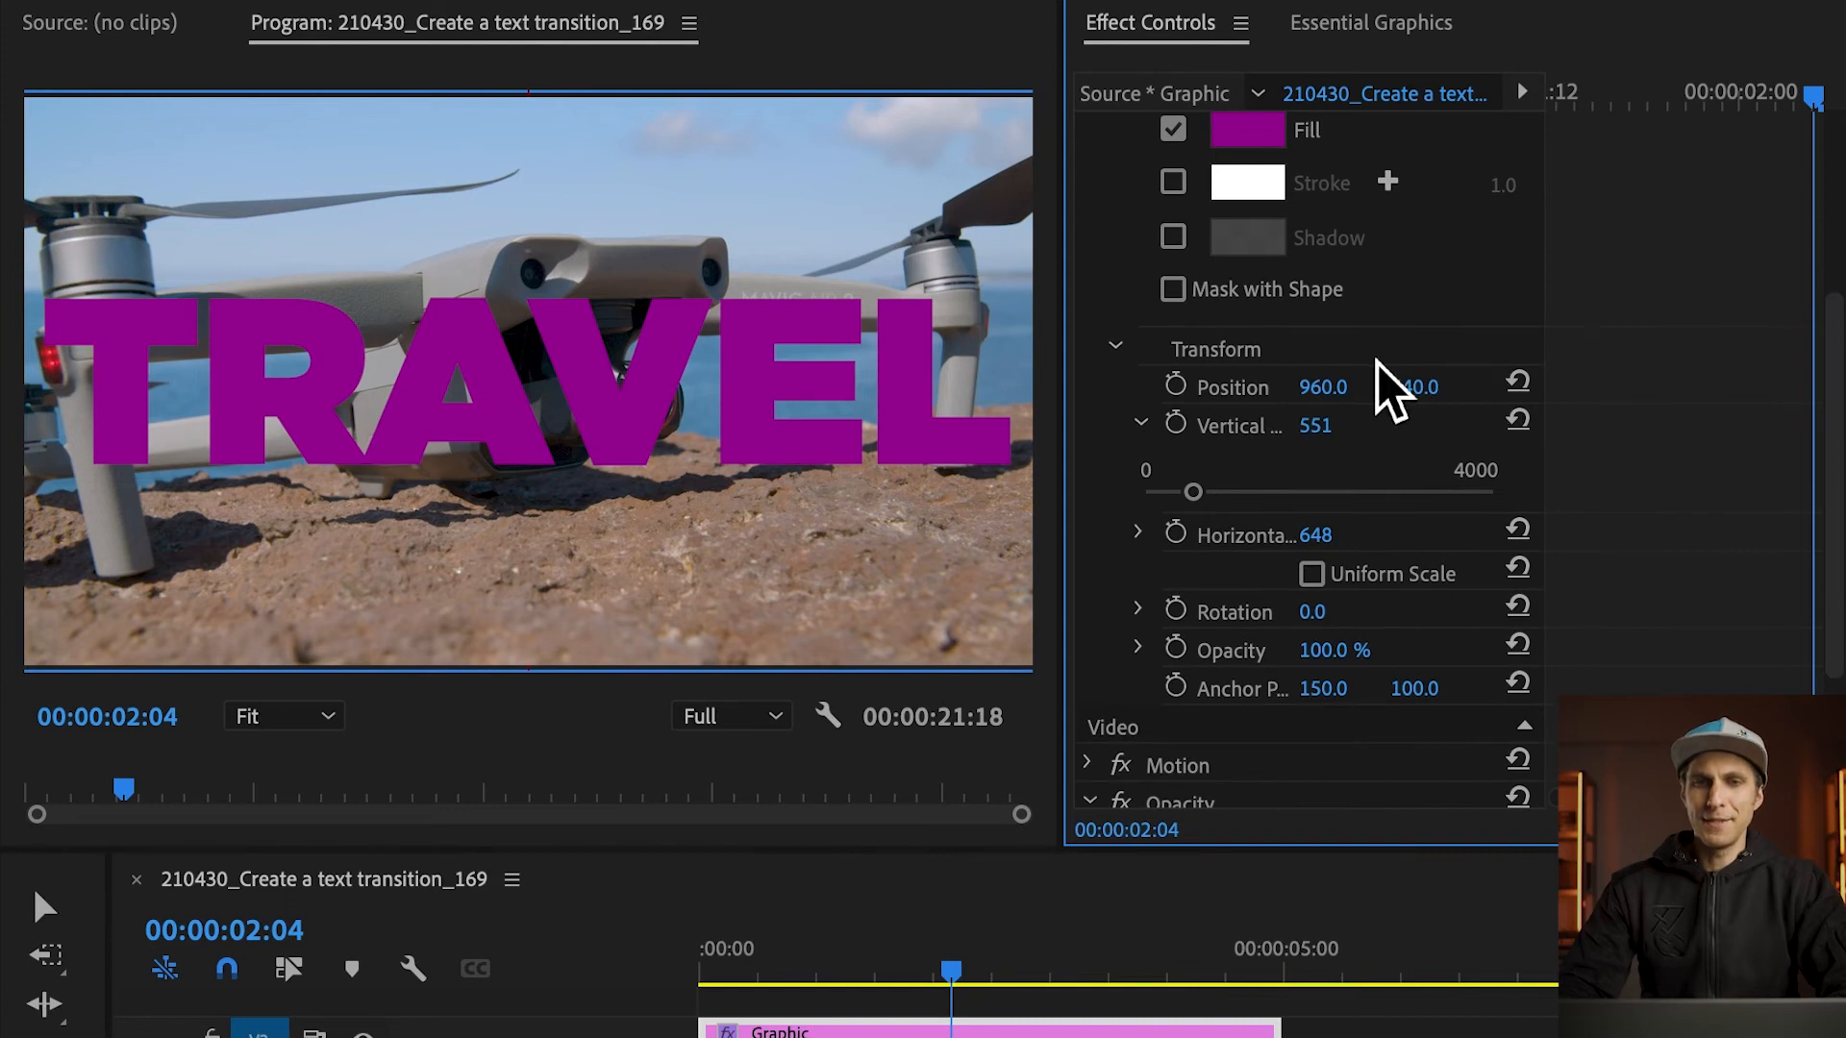
click(1177, 536)
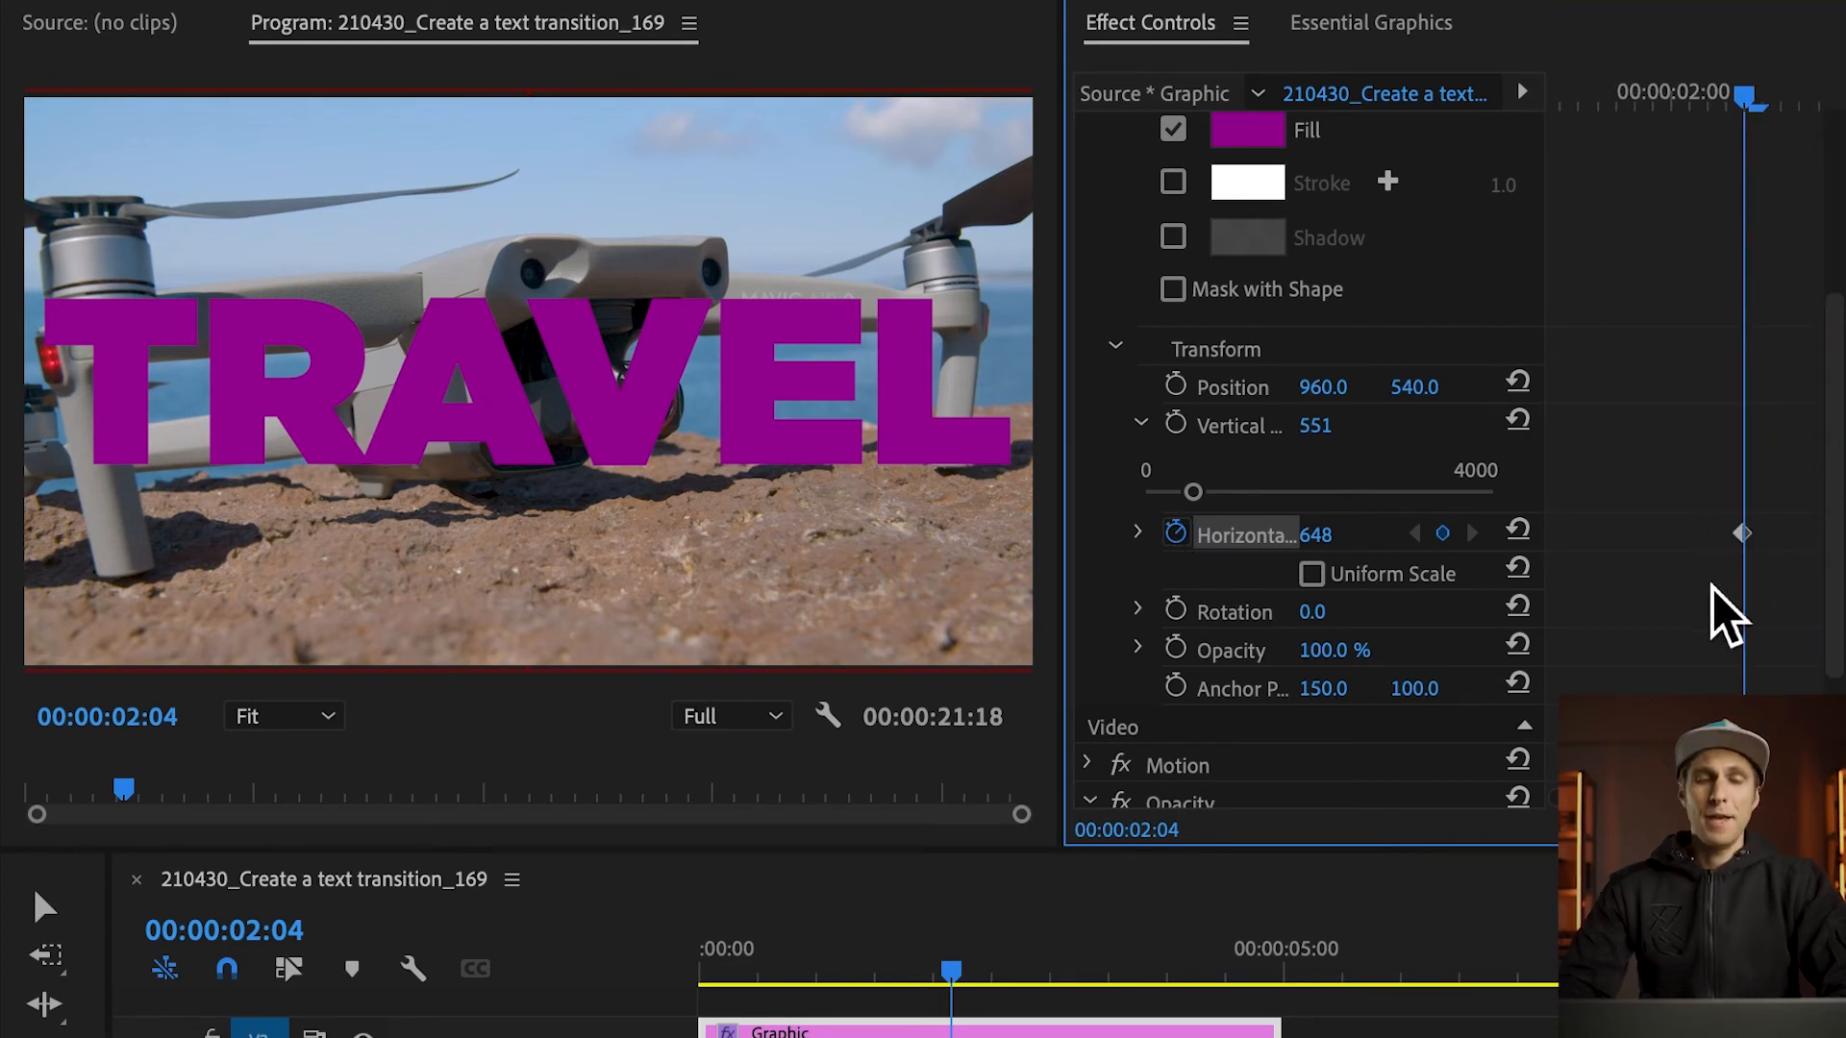
At 00:00:03:03, set the Horizontal Scale of the BCKG Shape to 0.
click(305, 926)
click(262, 921)
text(3:03)
key(Return)
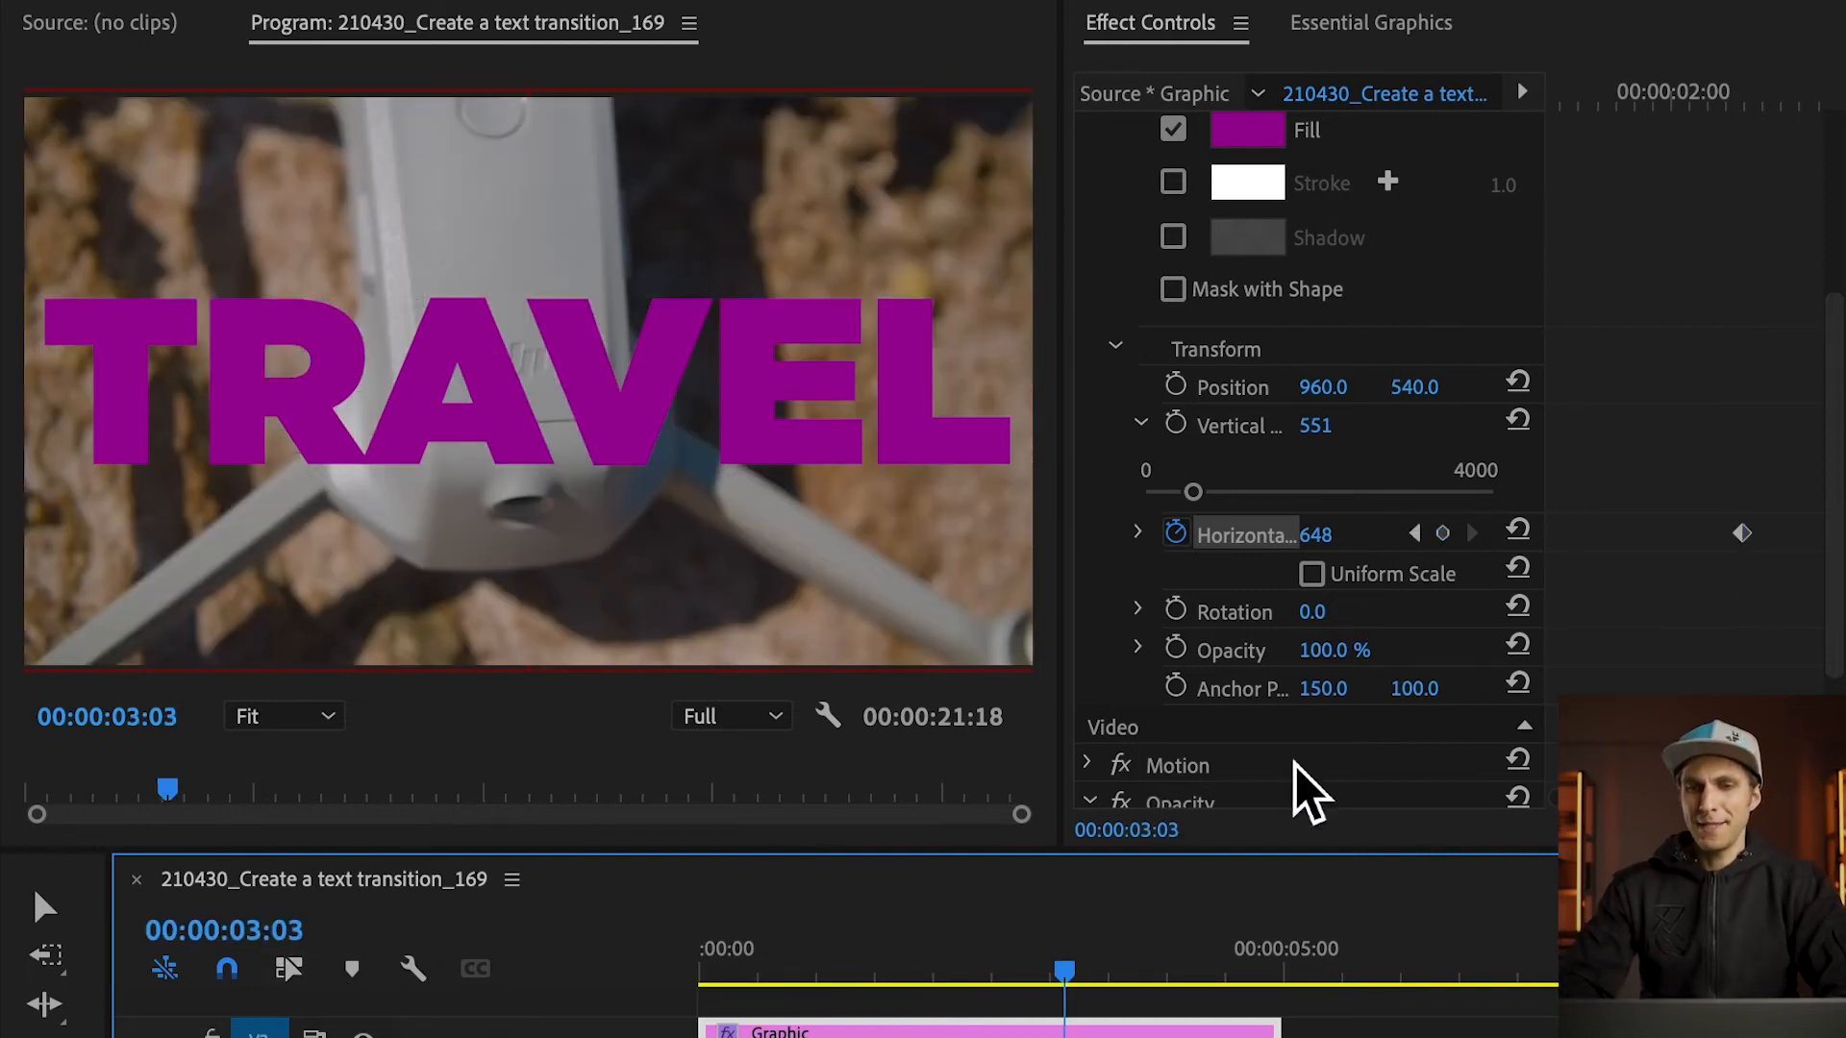
click(1350, 548)
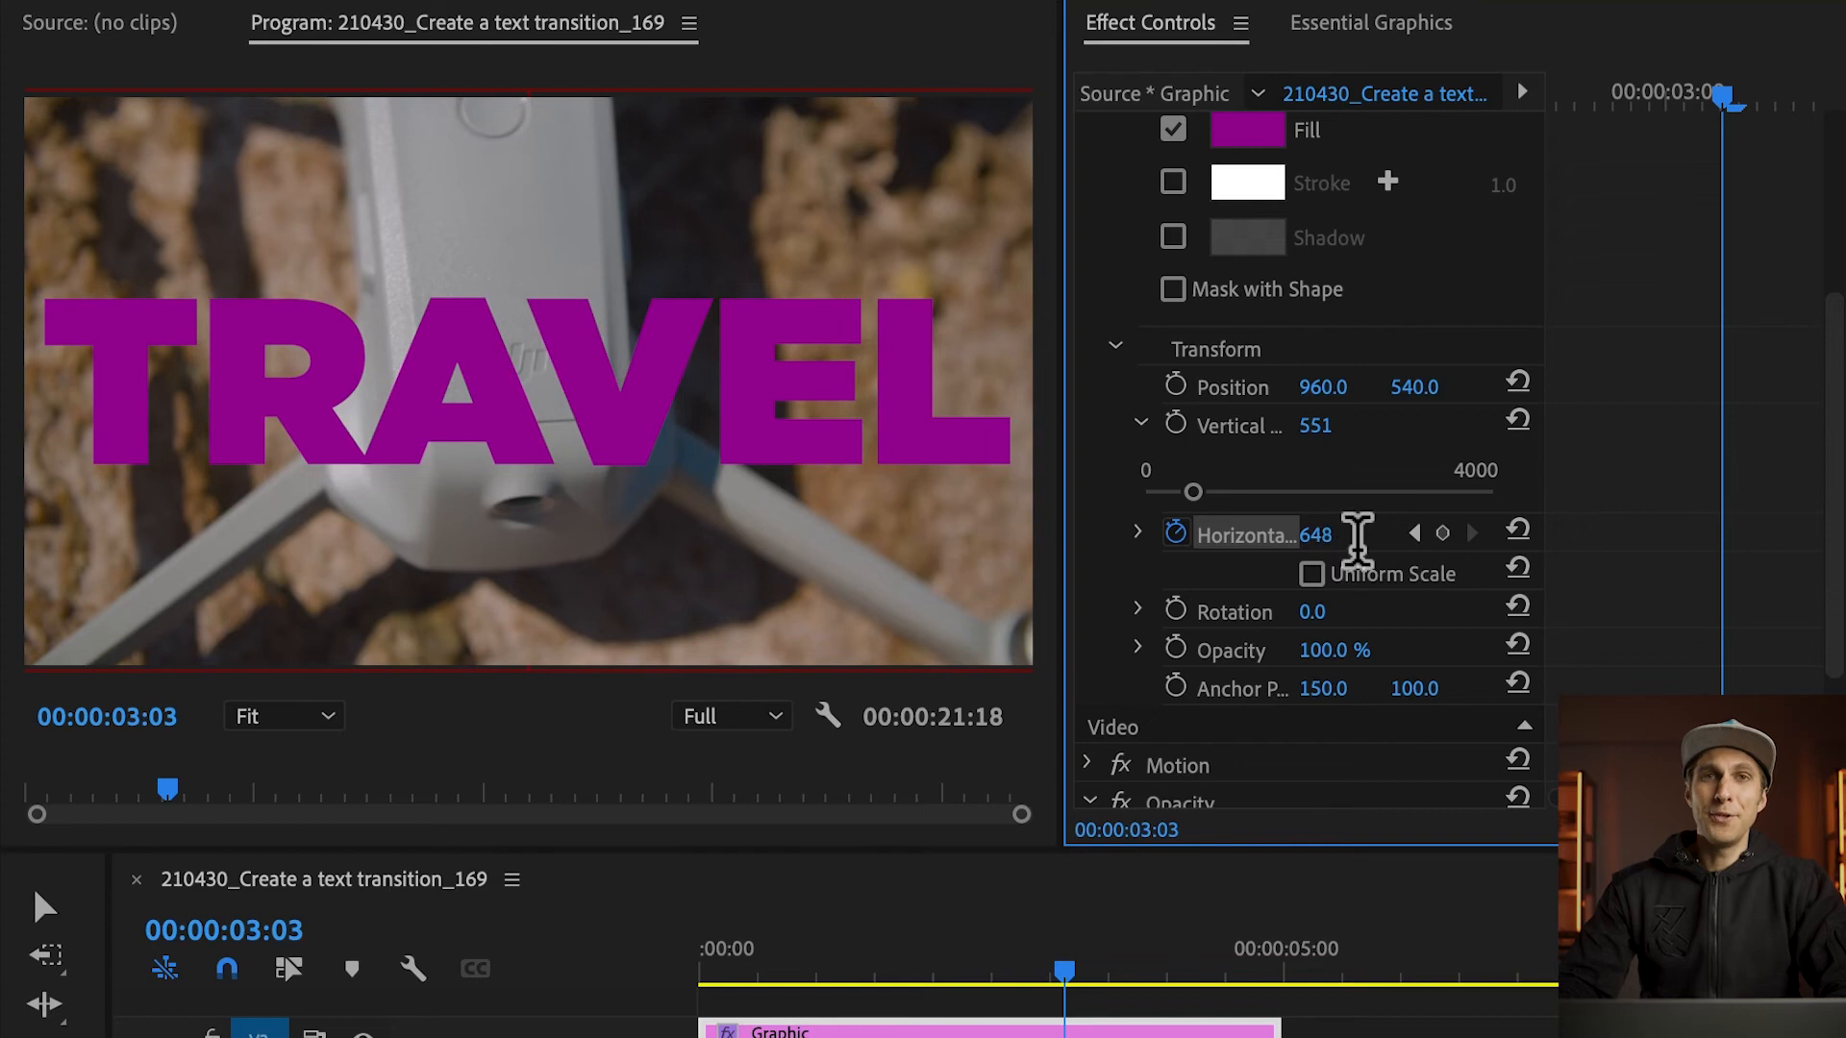
click(1318, 534)
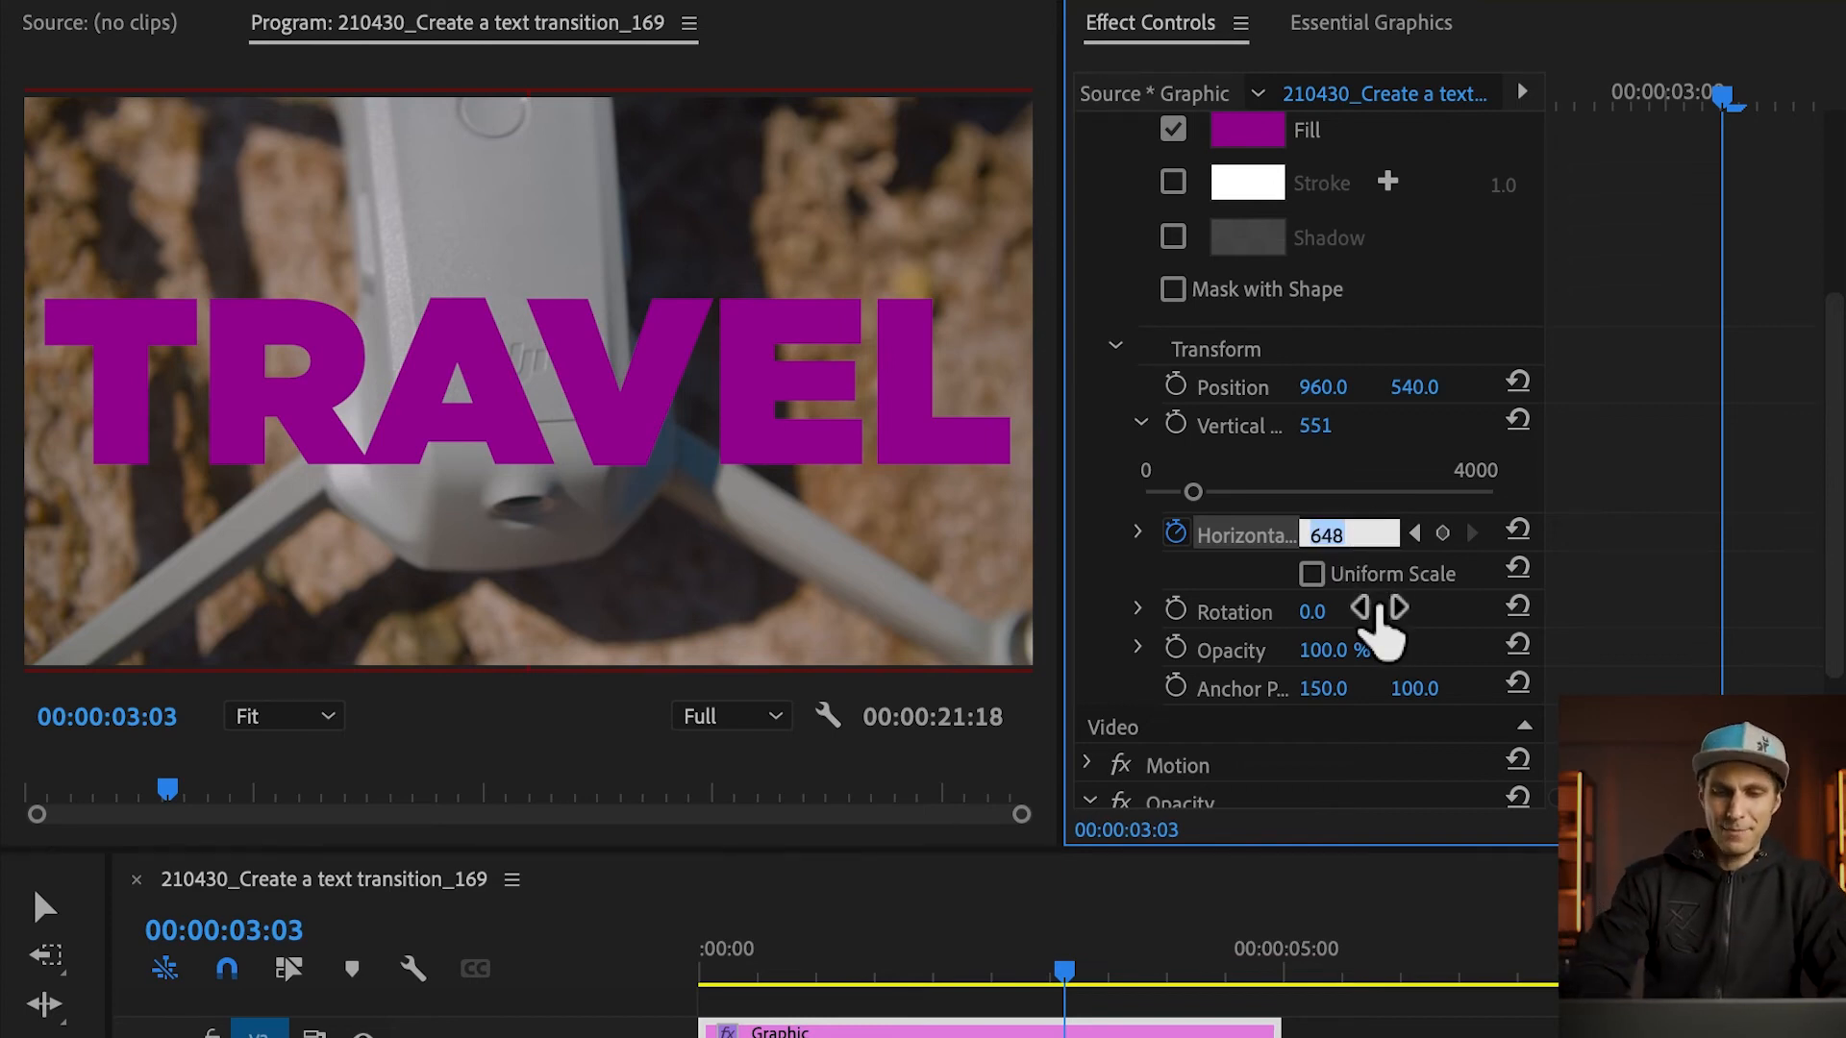
text(0)
key(Return)
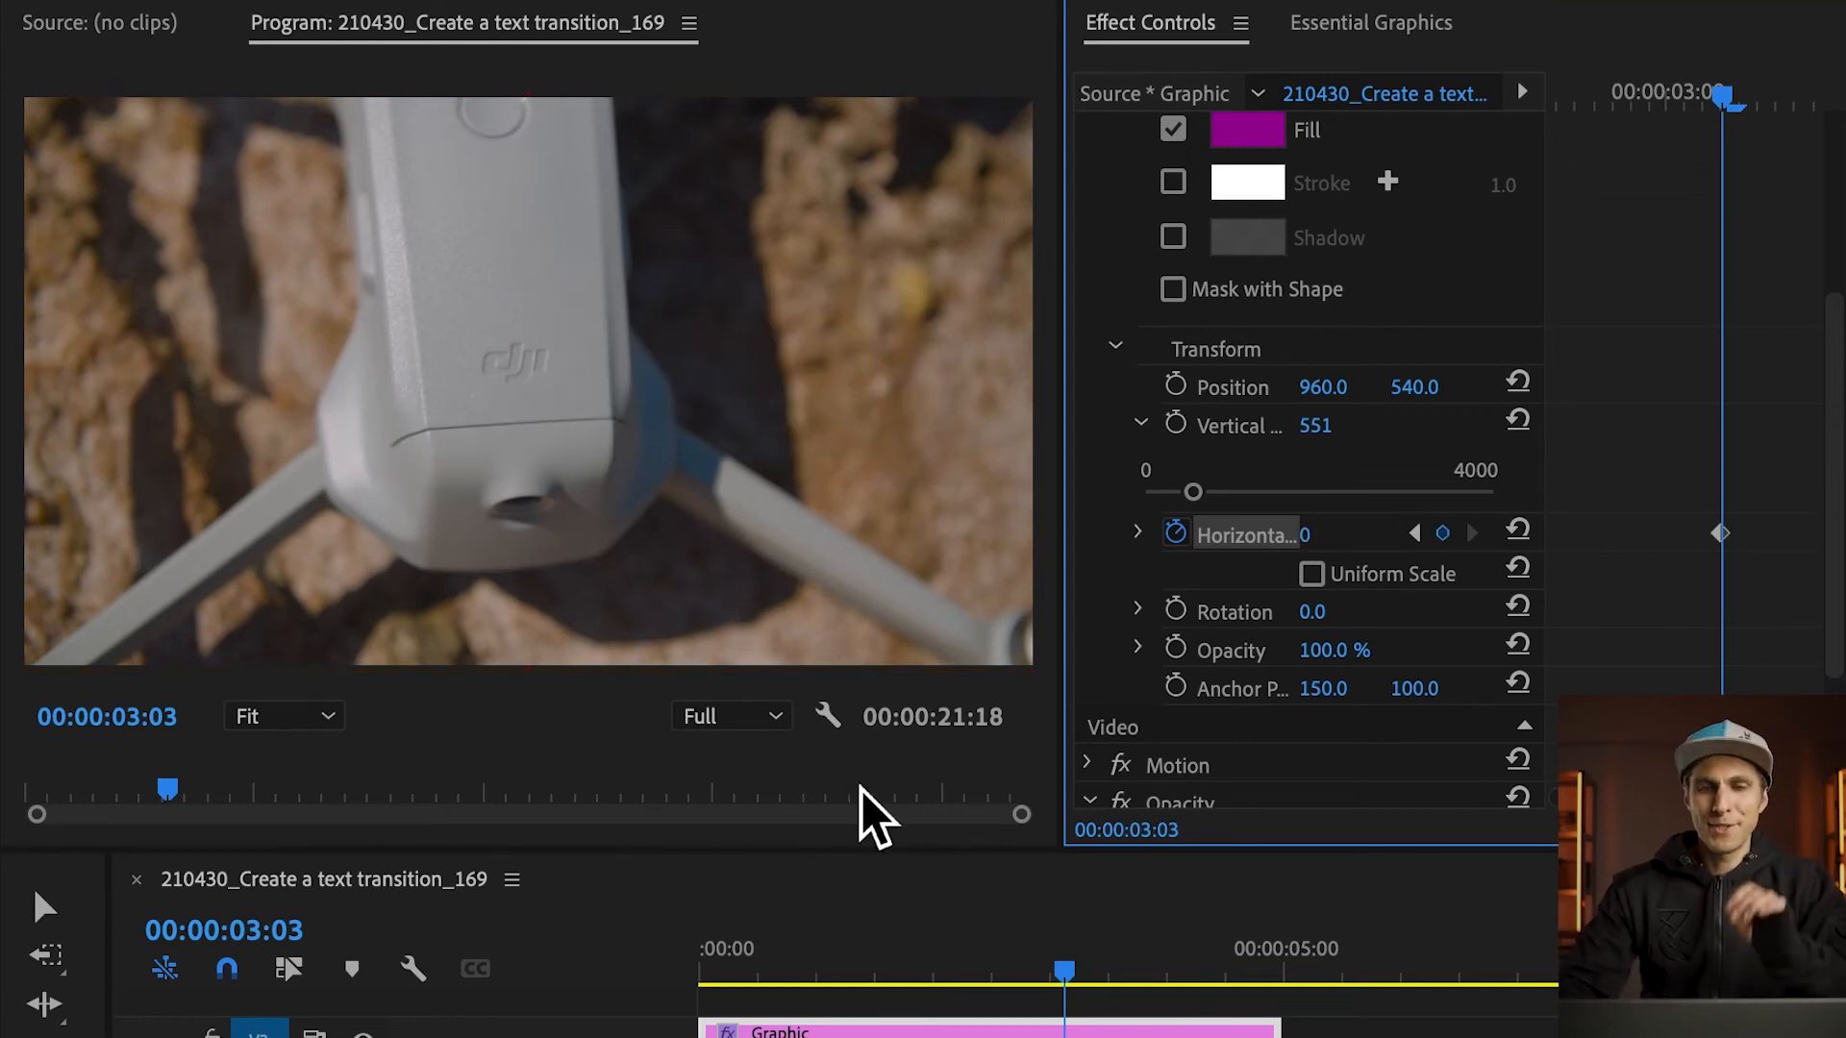
Scrub between 00:00:02:15 and 00:00:02:22 to check the shrinking text, and select the BCKG Shape to inspect its outline.
click(1058, 973)
drag(1058, 971, 1018, 966)
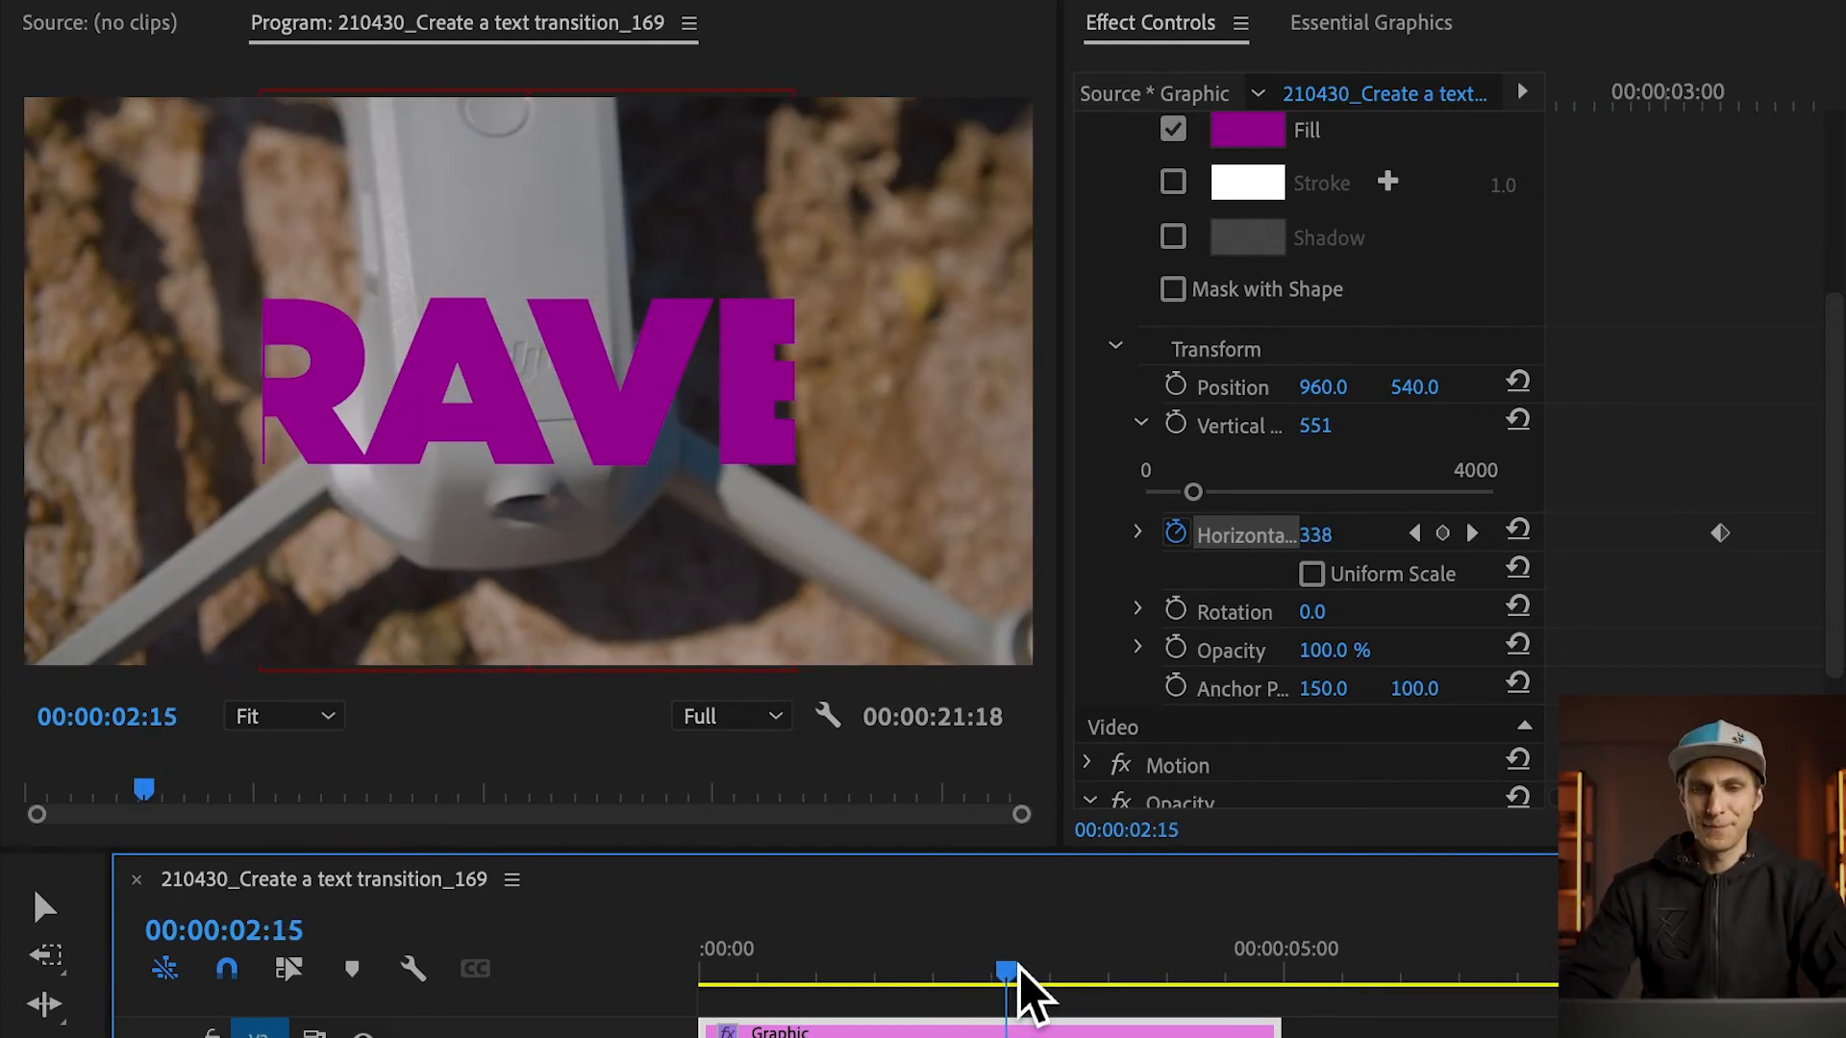
click(1042, 973)
scroll(1484, 836, up, 5)
click(1183, 284)
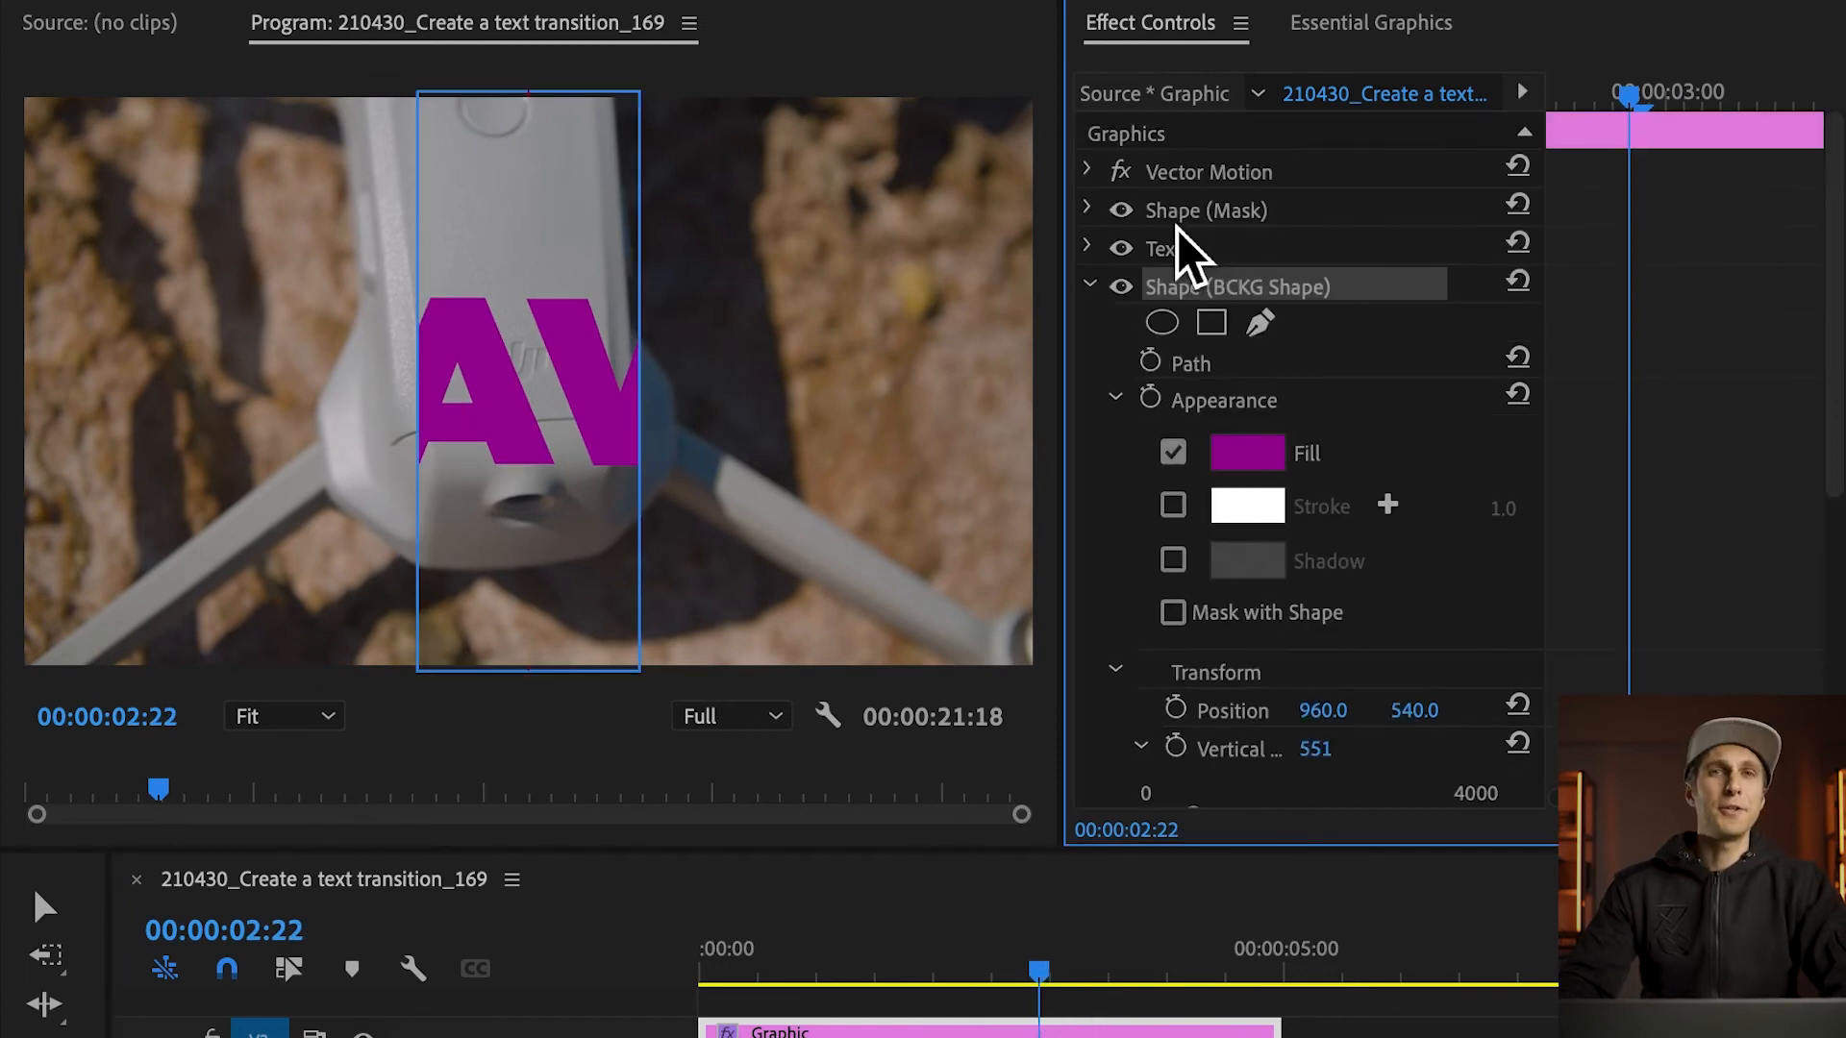
Duplicate the BCKG Shape layer and place the copy beneath the original at the end of the layer stack.
click(1384, 39)
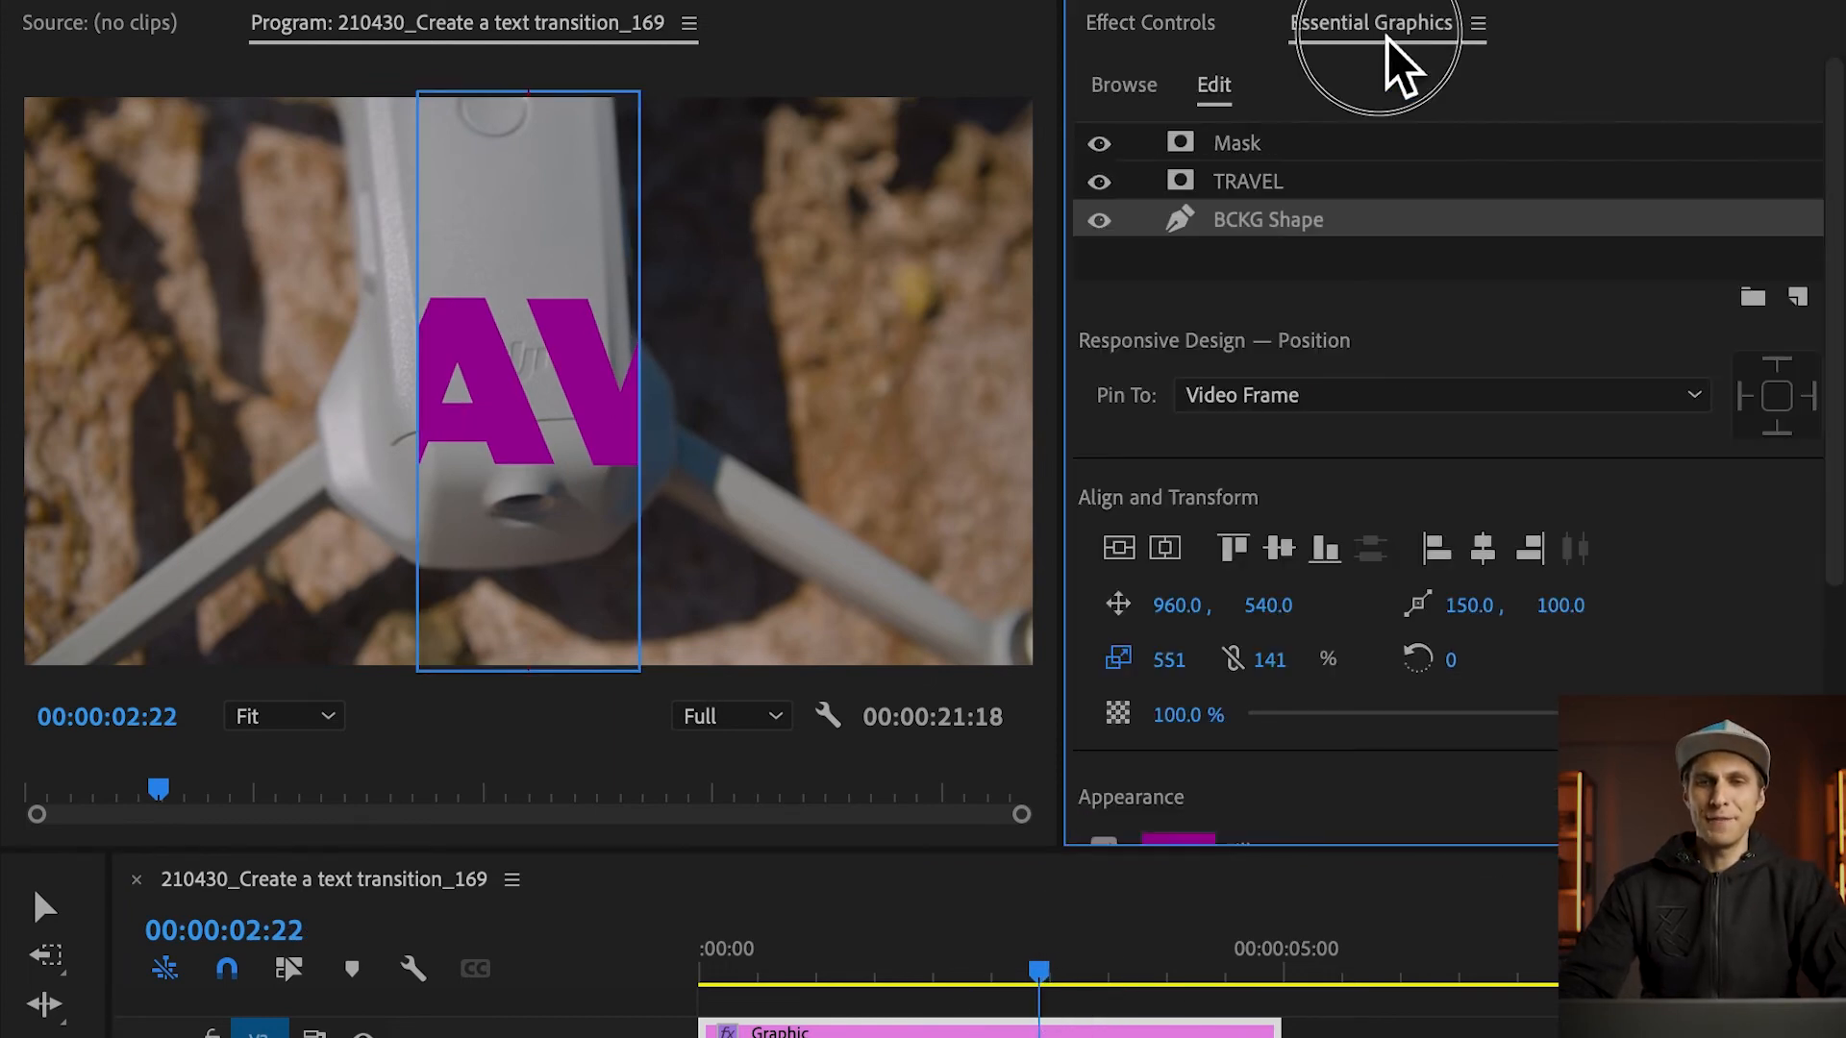
right_click(1305, 235)
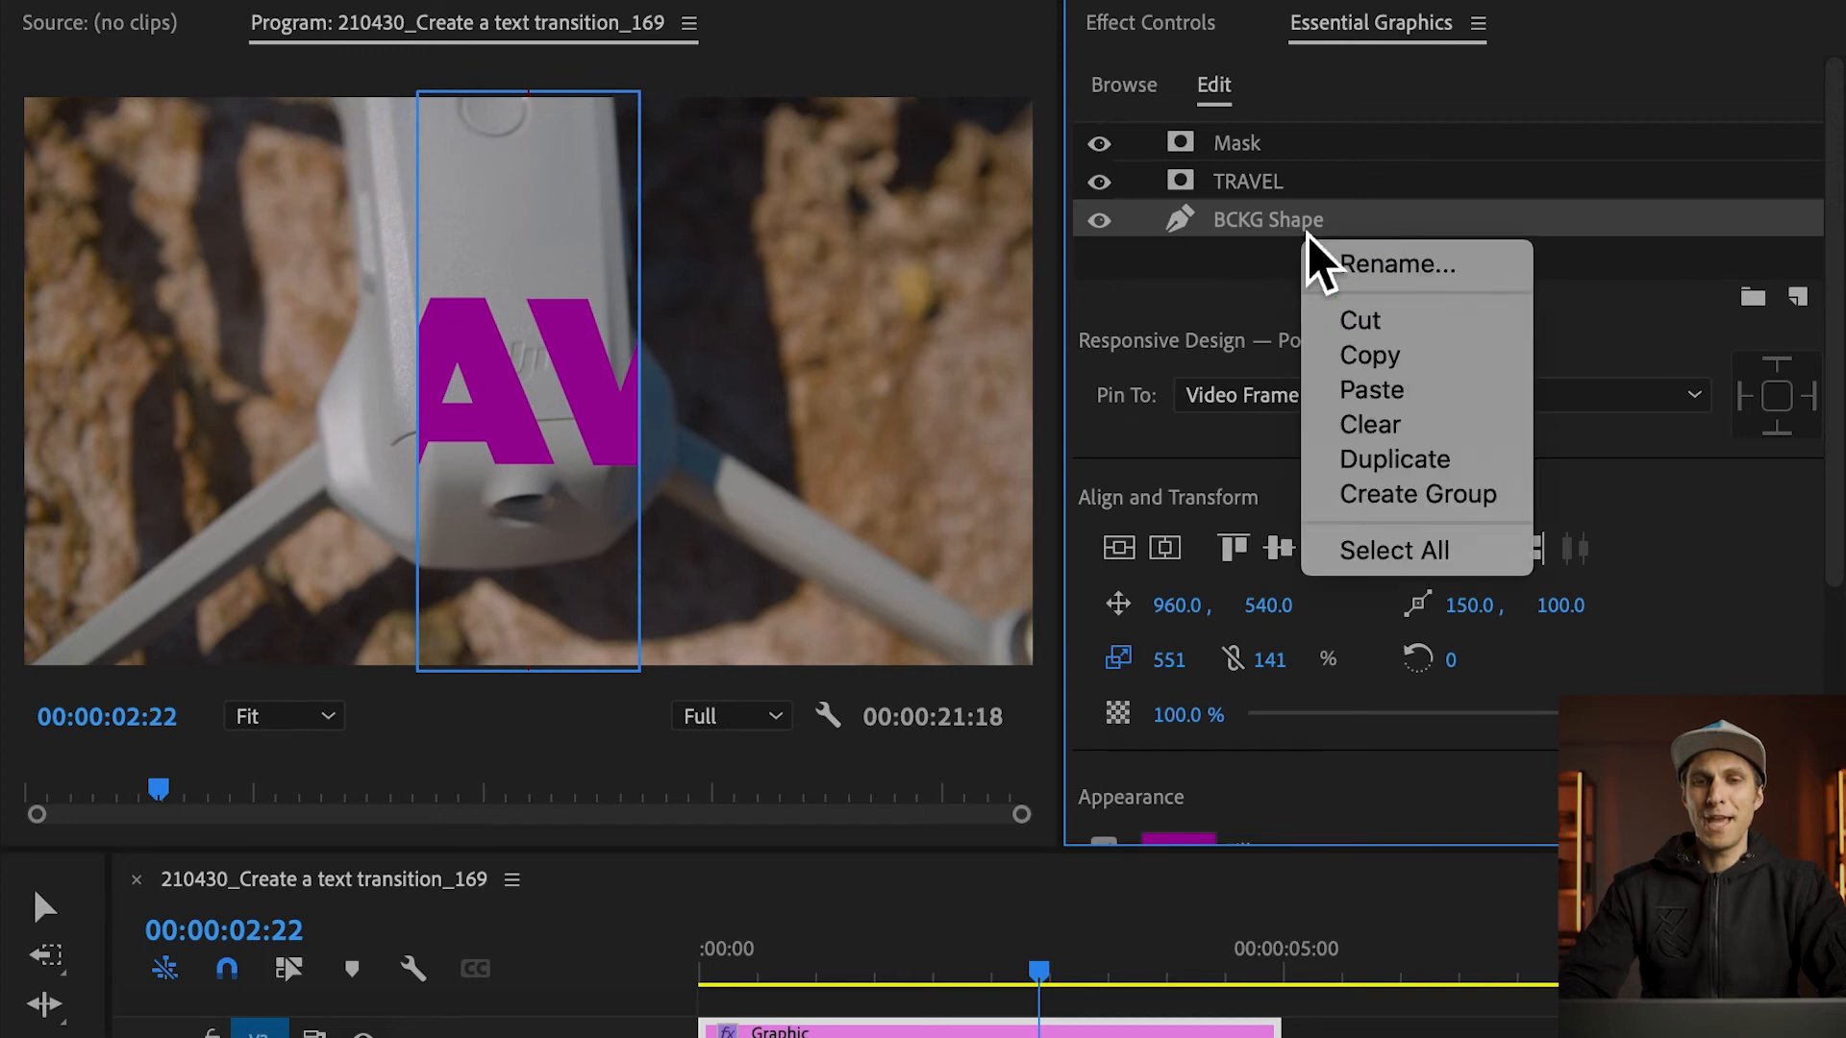
click(1468, 460)
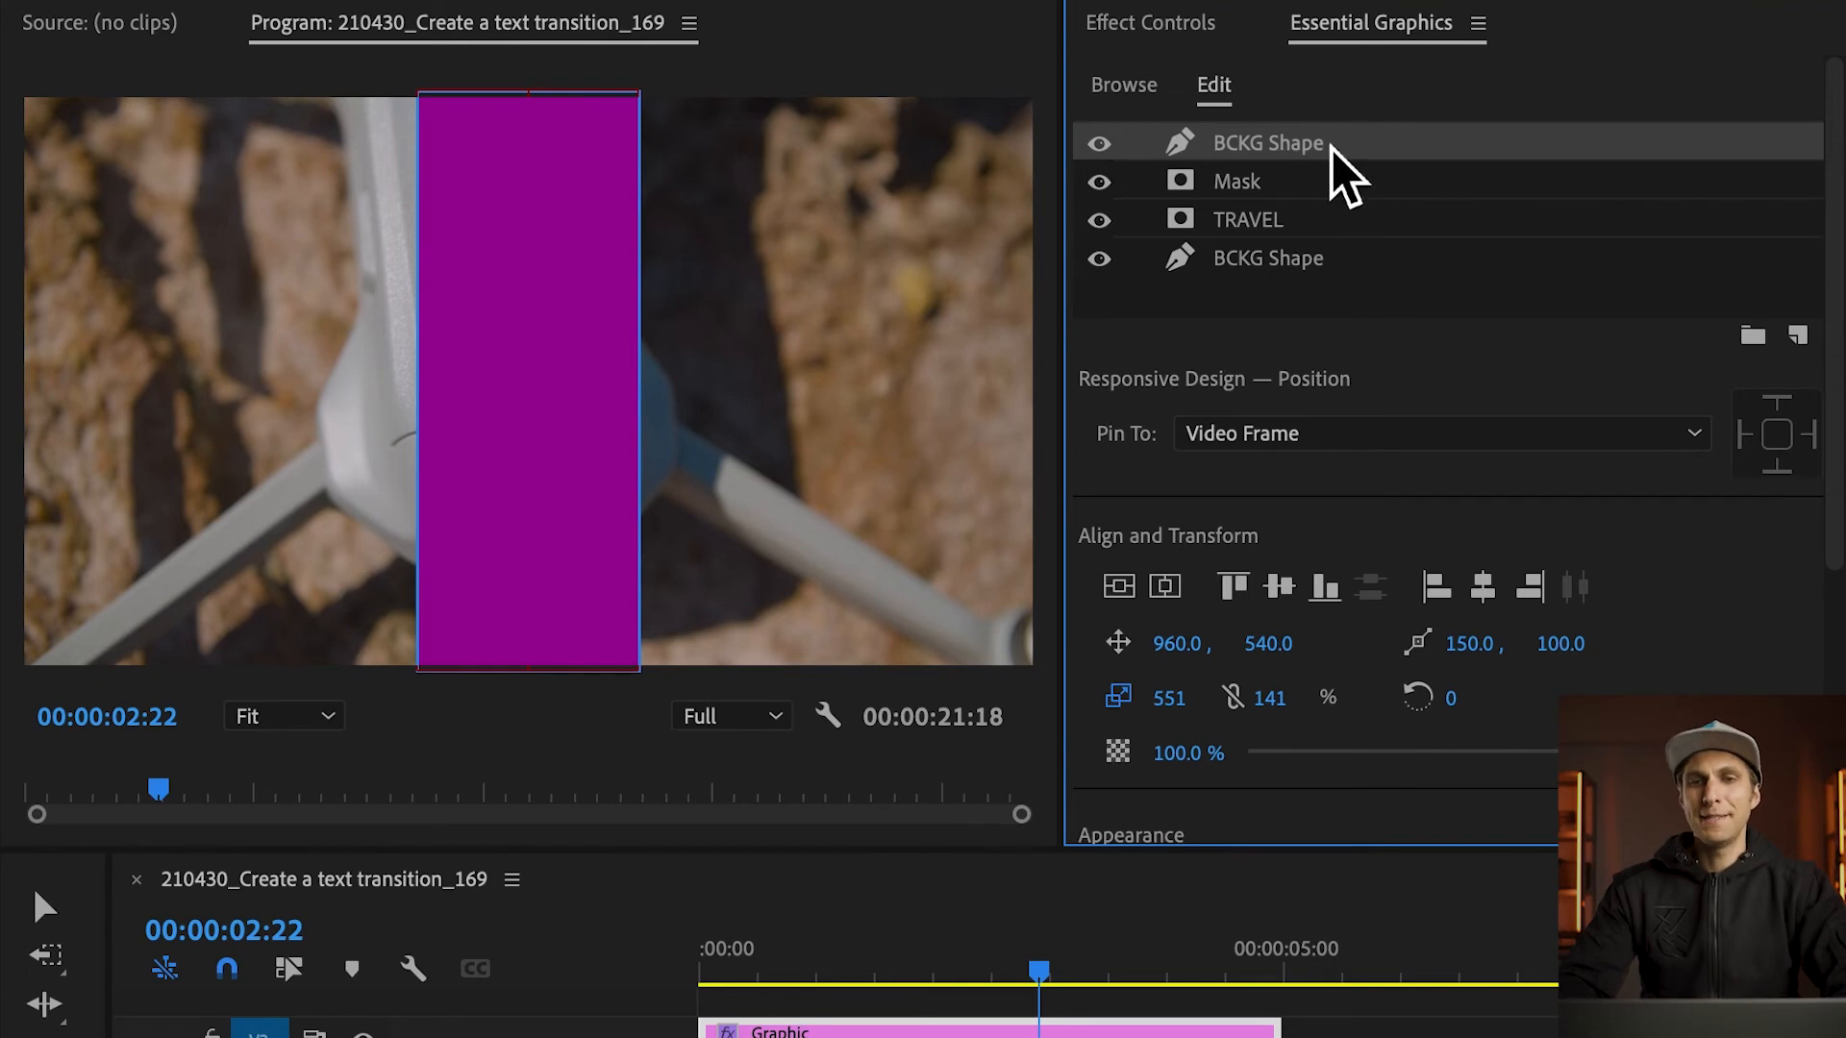
drag(1310, 145, 1343, 309)
Rename the lowest BCKG Shape layer as BCKG Shape White.
right_click(1279, 261)
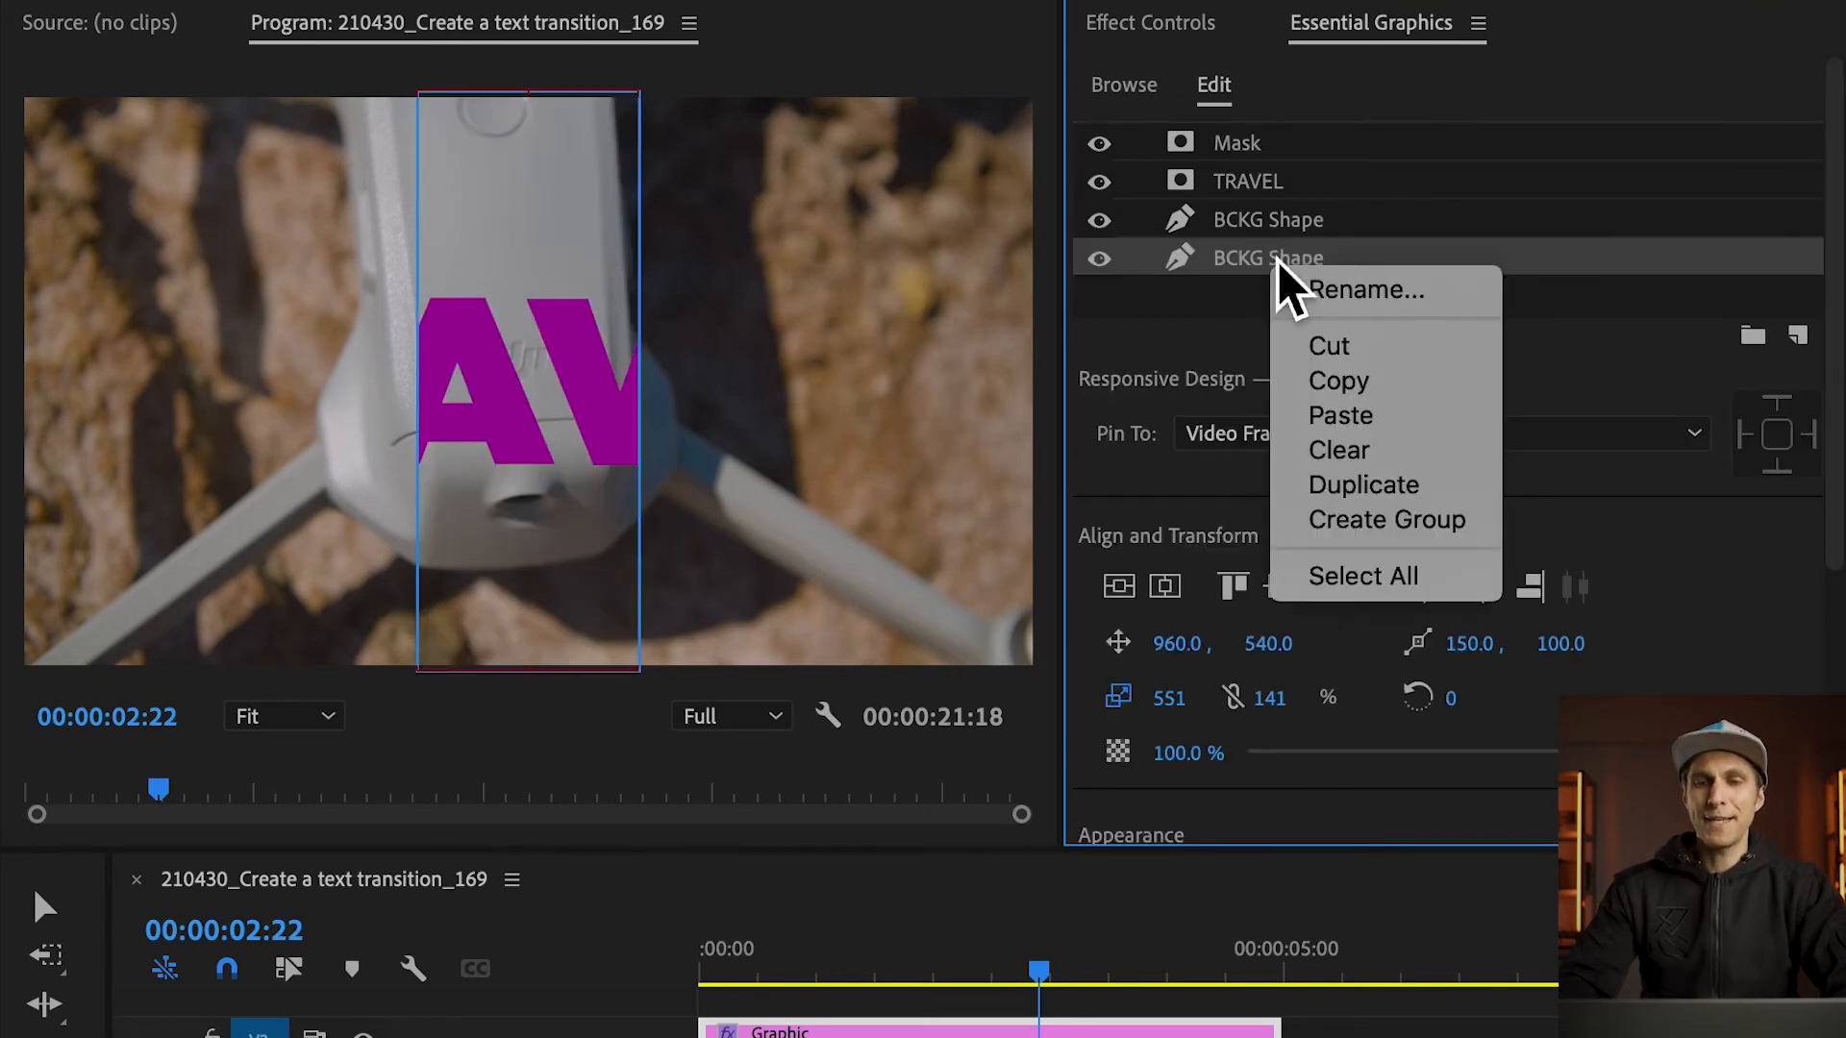
click(1396, 293)
click(722, 590)
text(White)
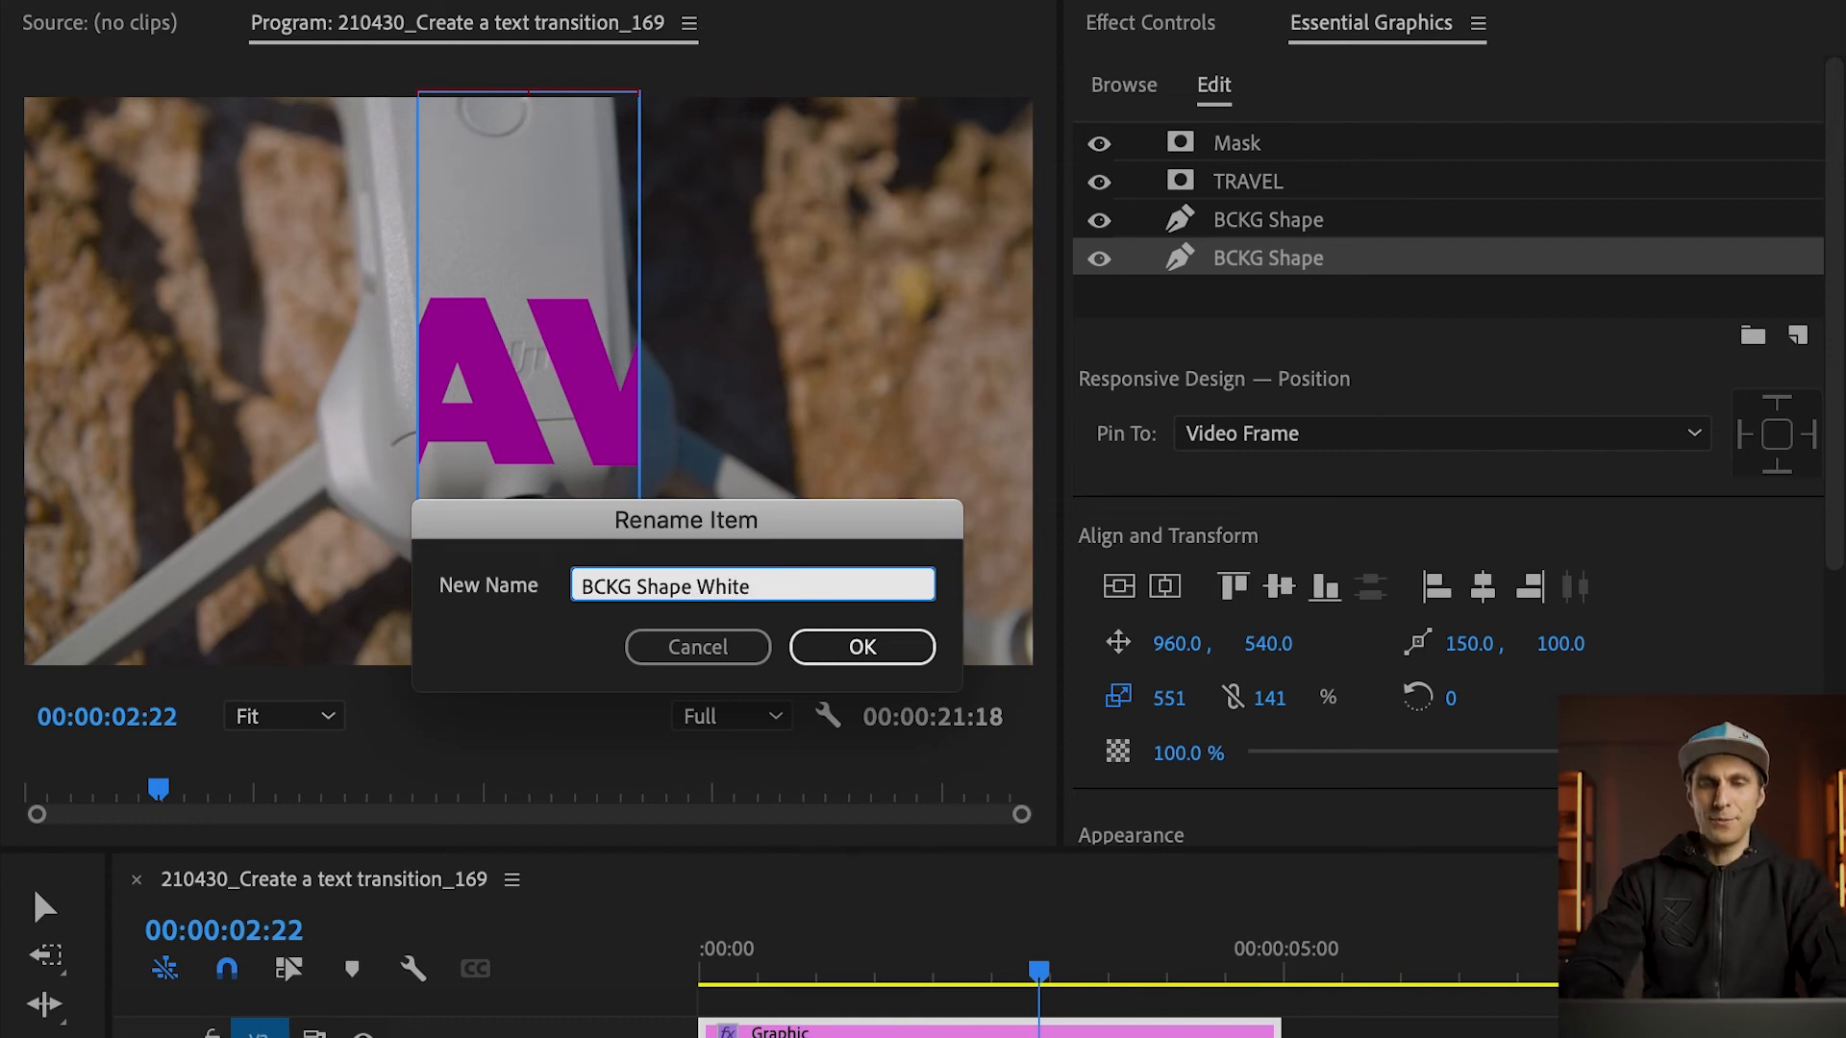
key(Return)
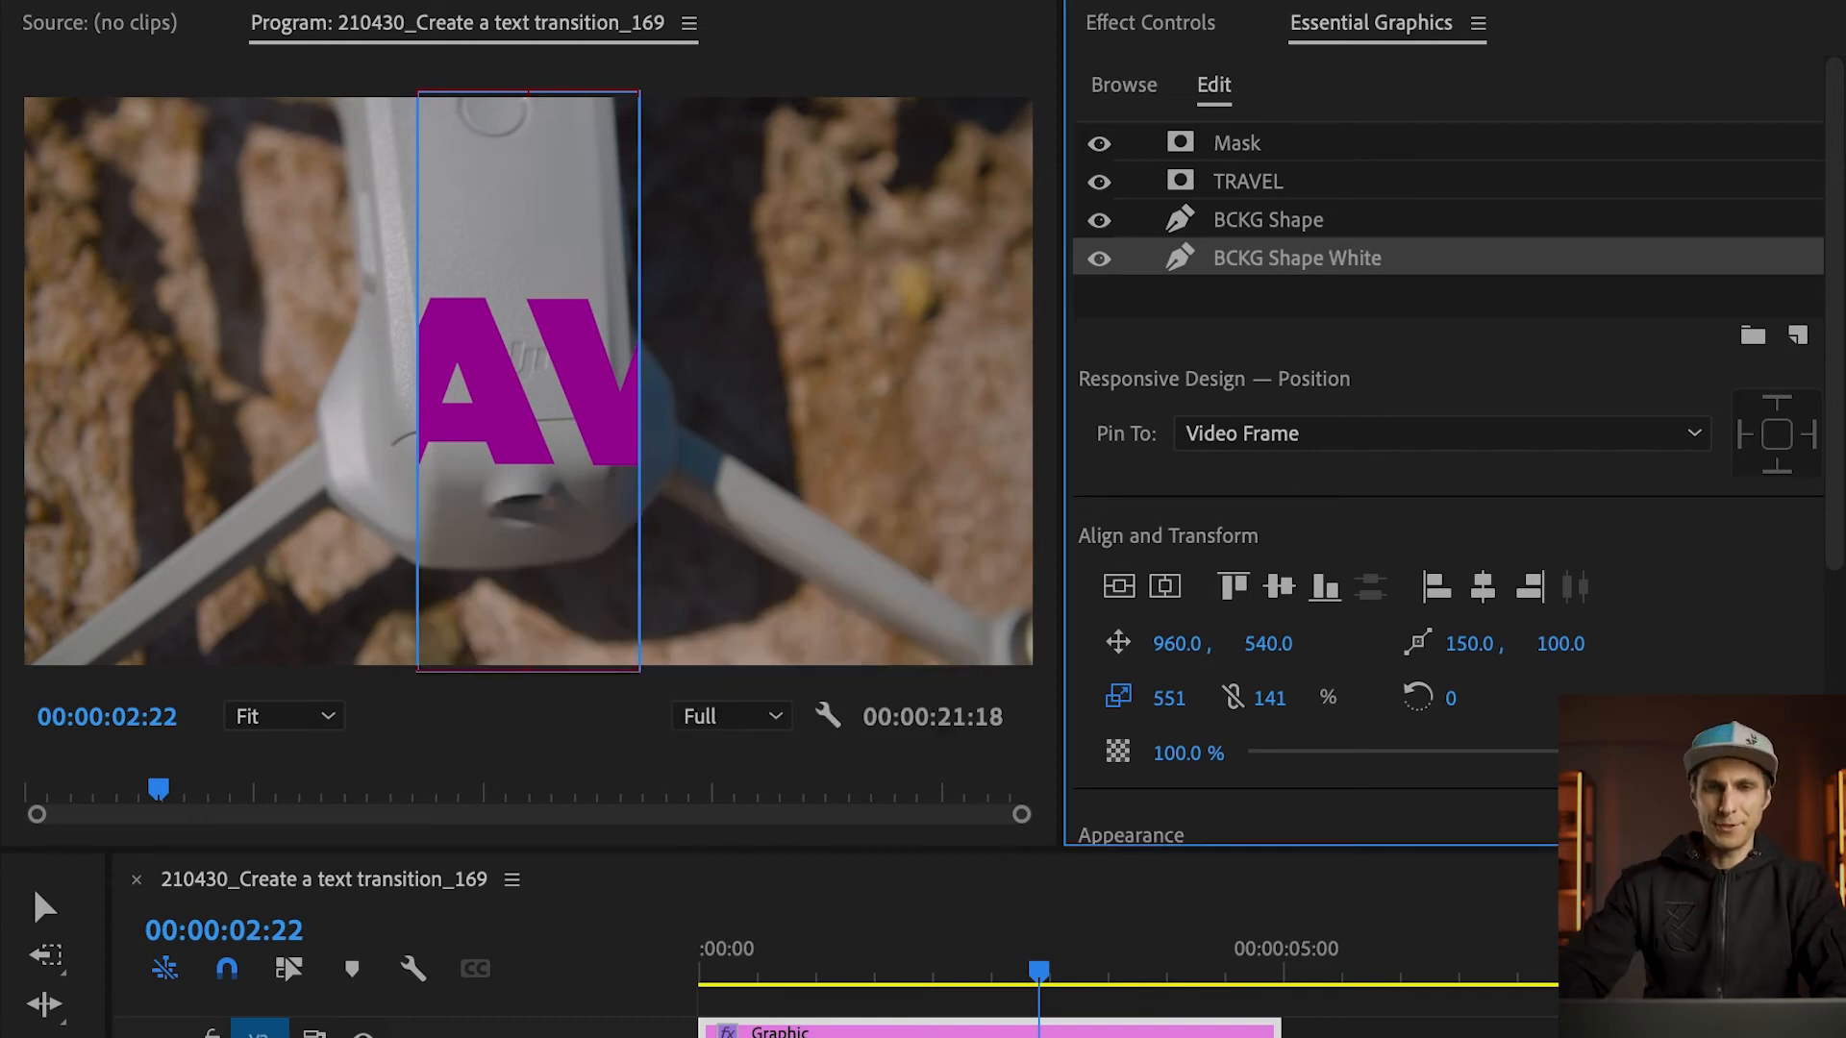
Set the fill colour of BCKG Shape White to white (FFFFFF).
click(1343, 266)
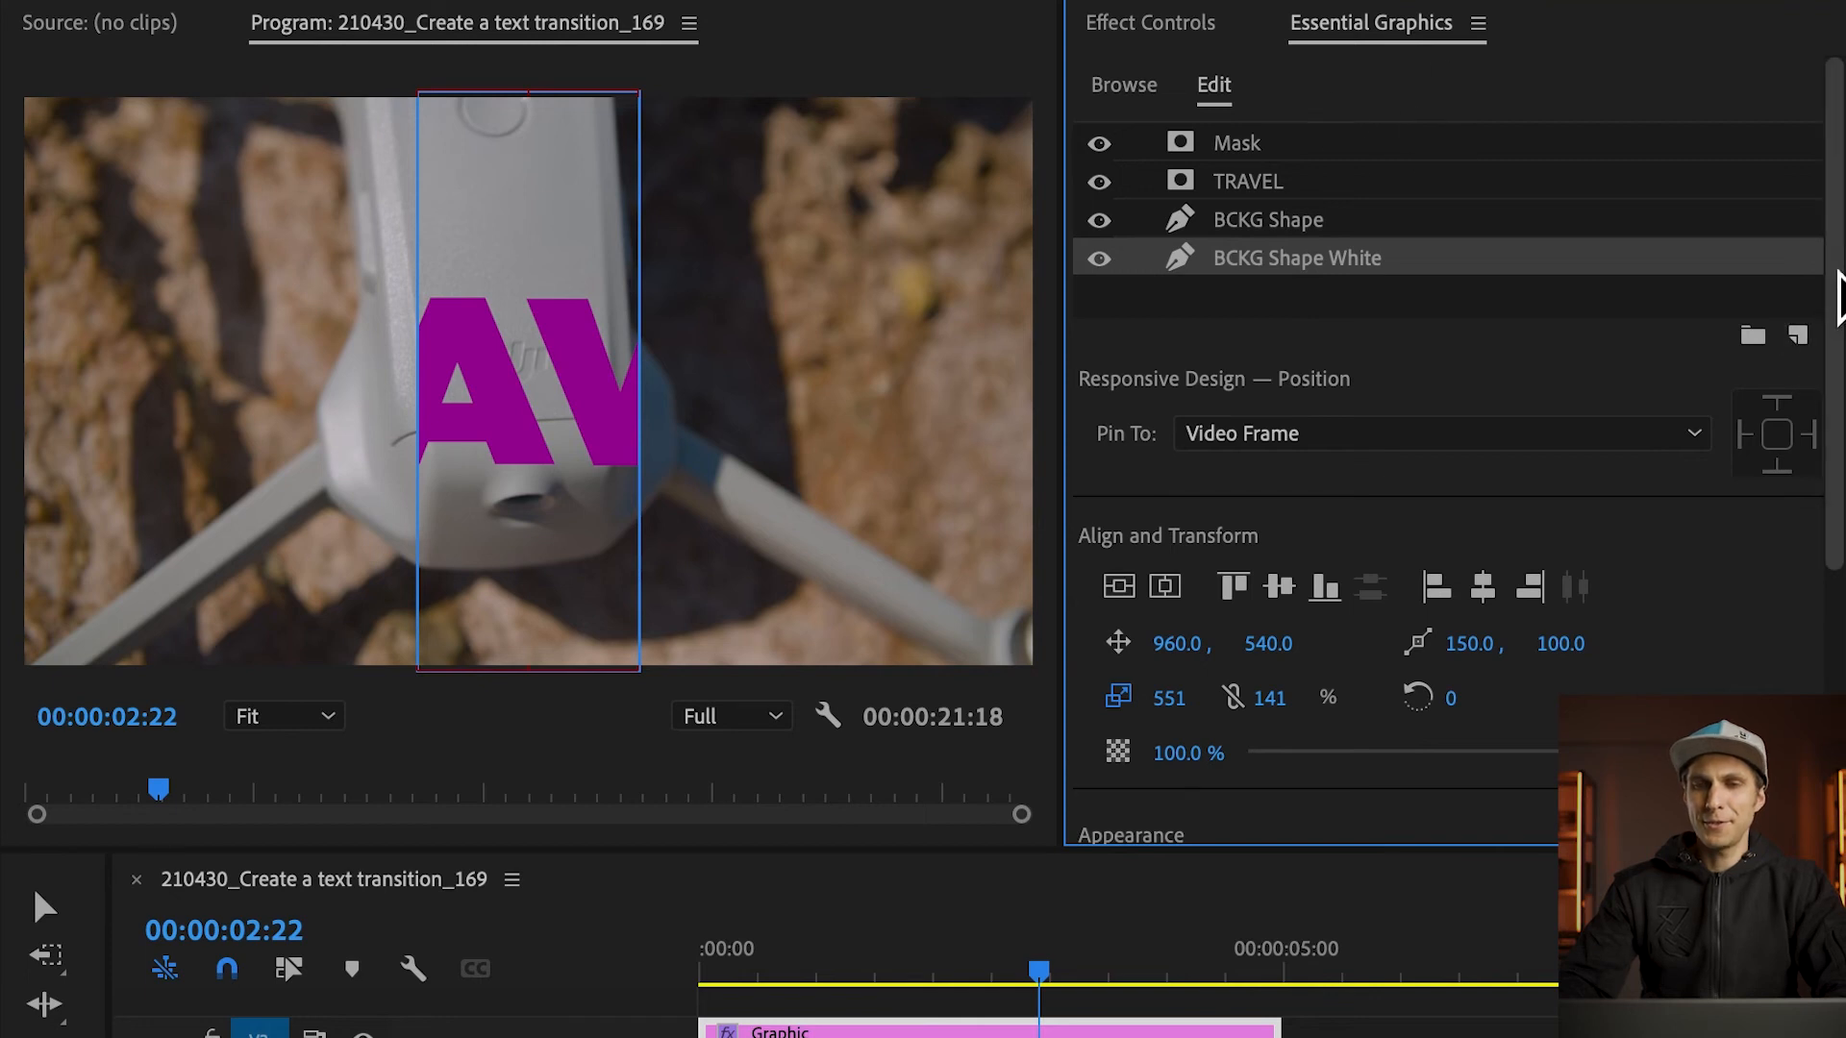
drag(1832, 307, 1837, 635)
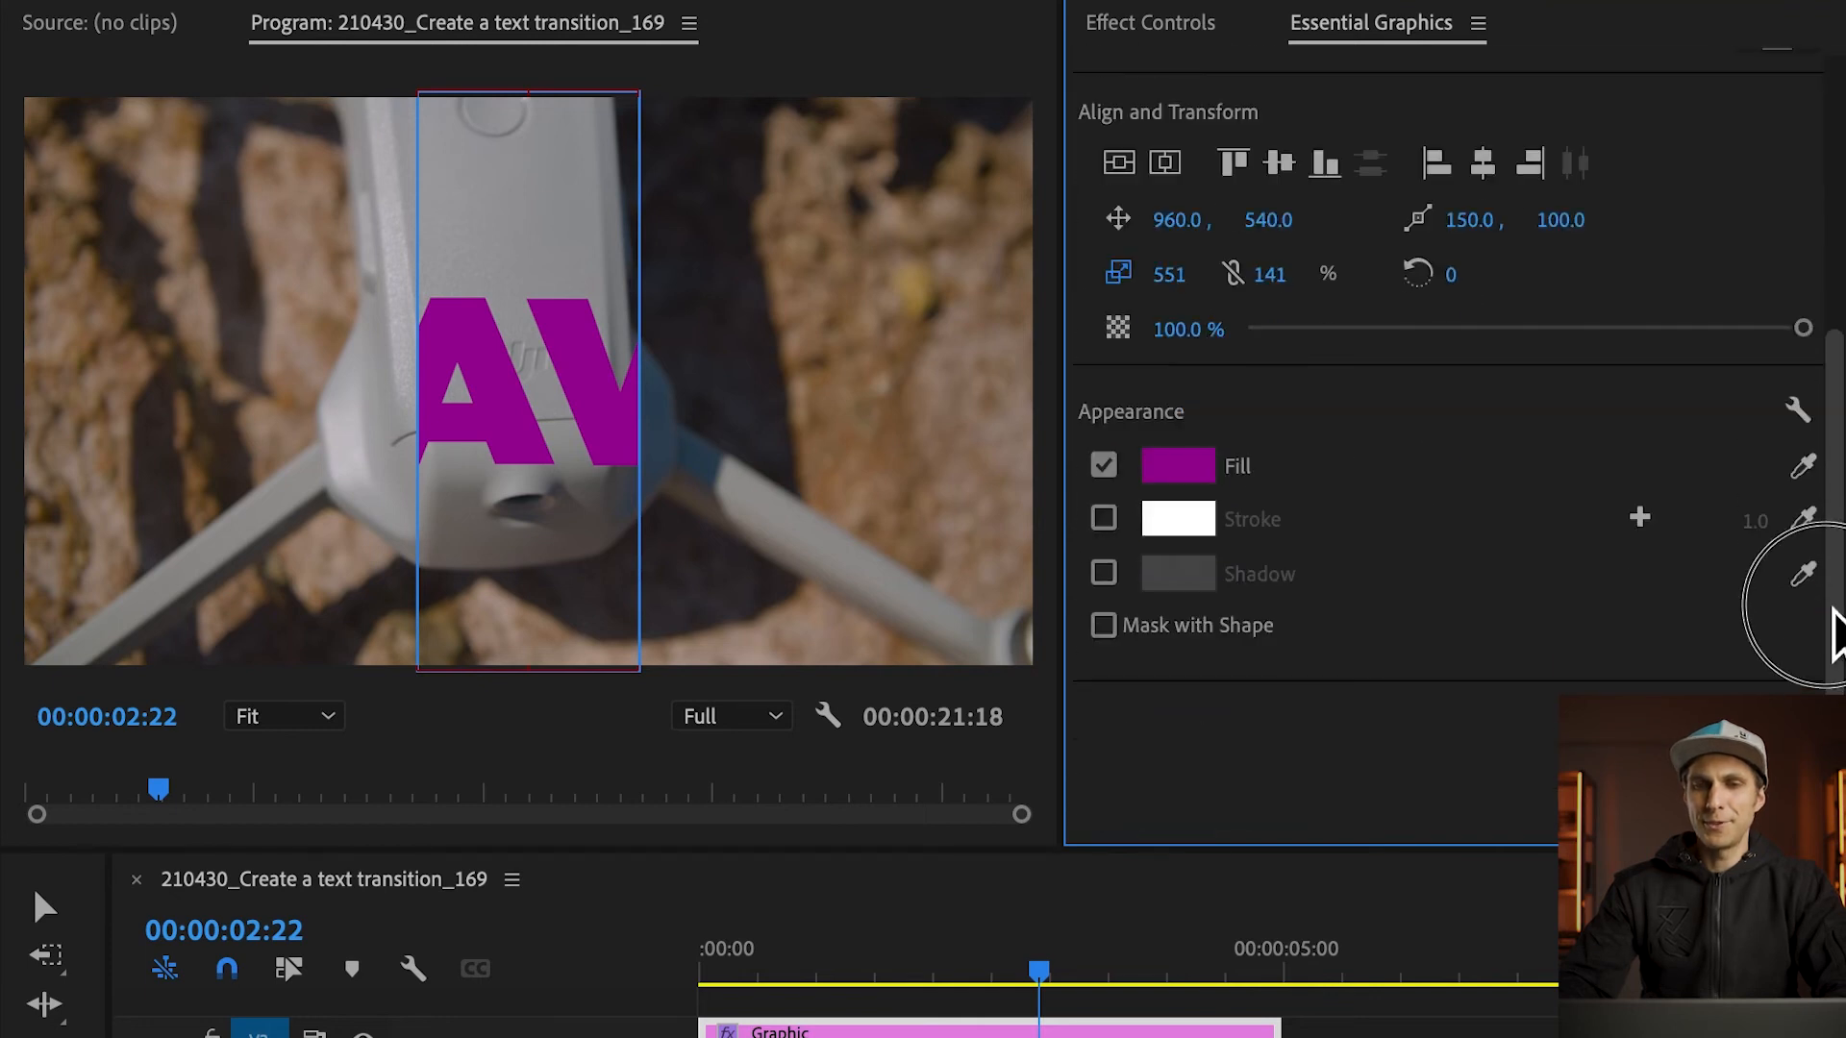
click(1189, 480)
drag(486, 535, 197, 686)
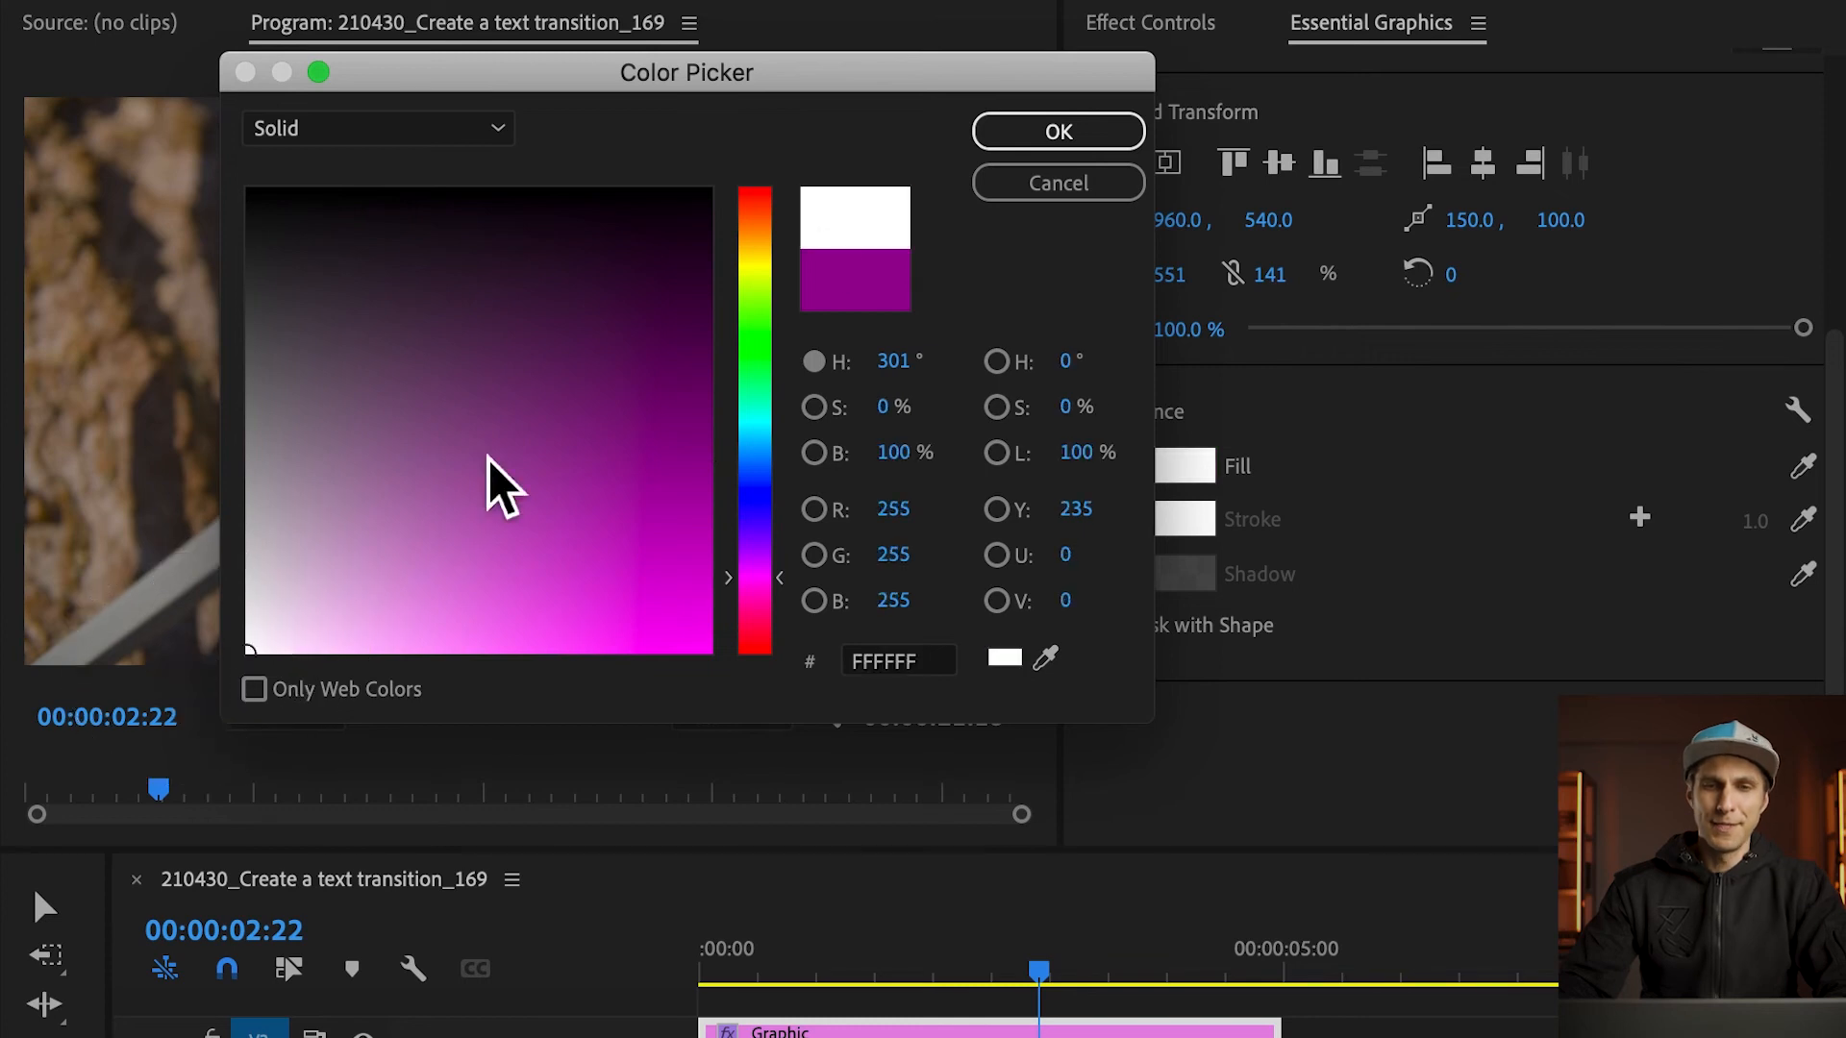
click(1095, 138)
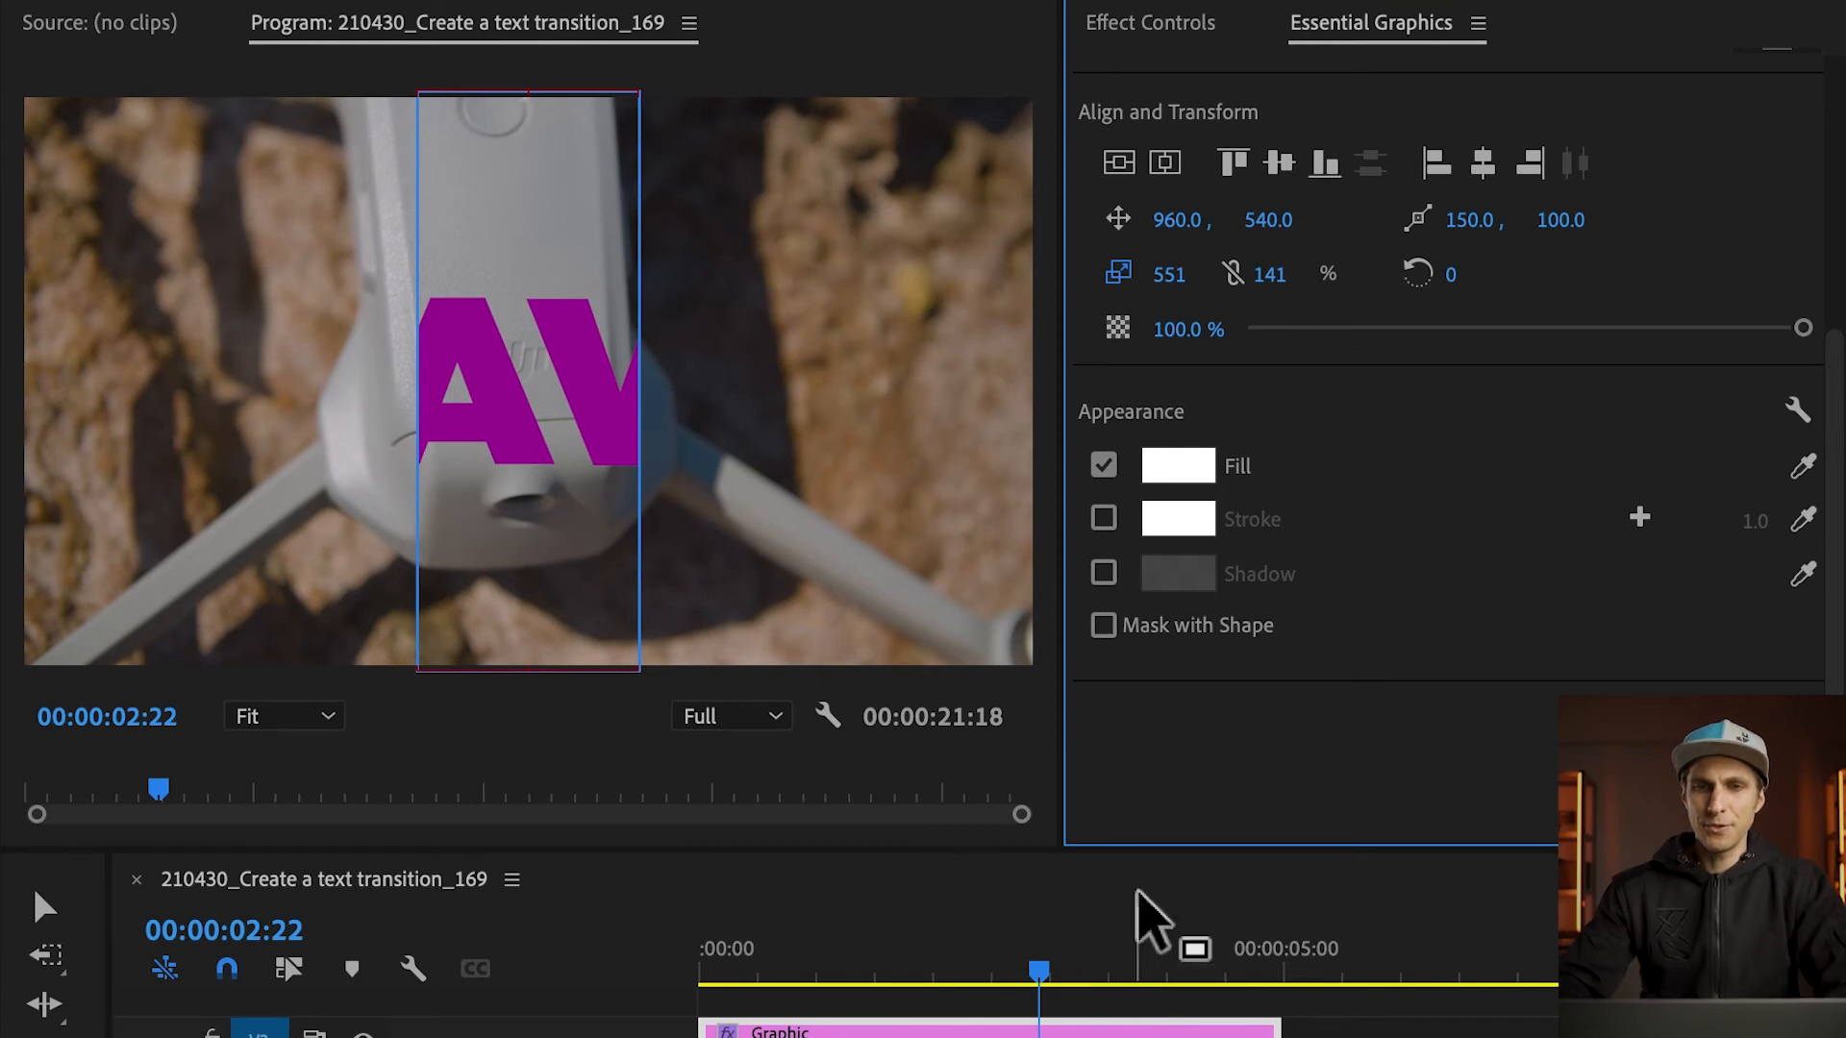
In the graphic's effect settings, collapse the BCKG Shape layer and show the properties and Horizontal Scale keyframes of BCKG Shape White.
click(1159, 29)
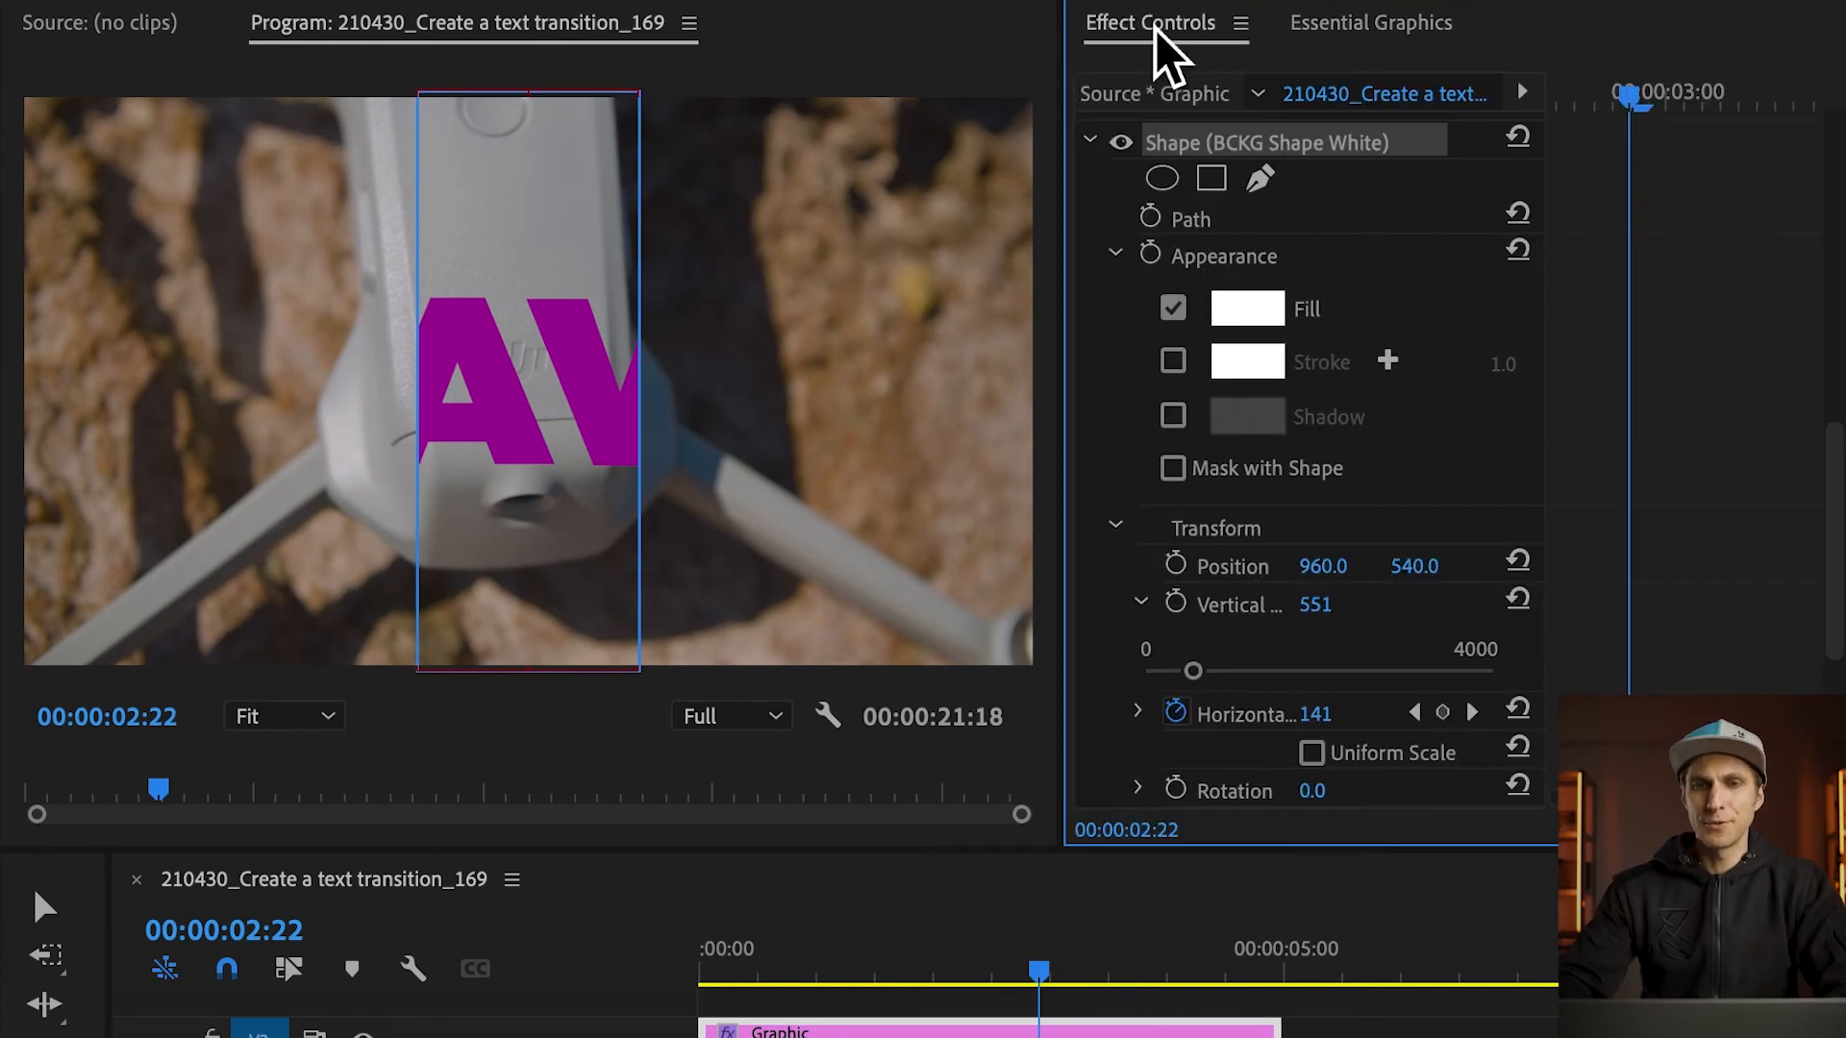
click(1091, 143)
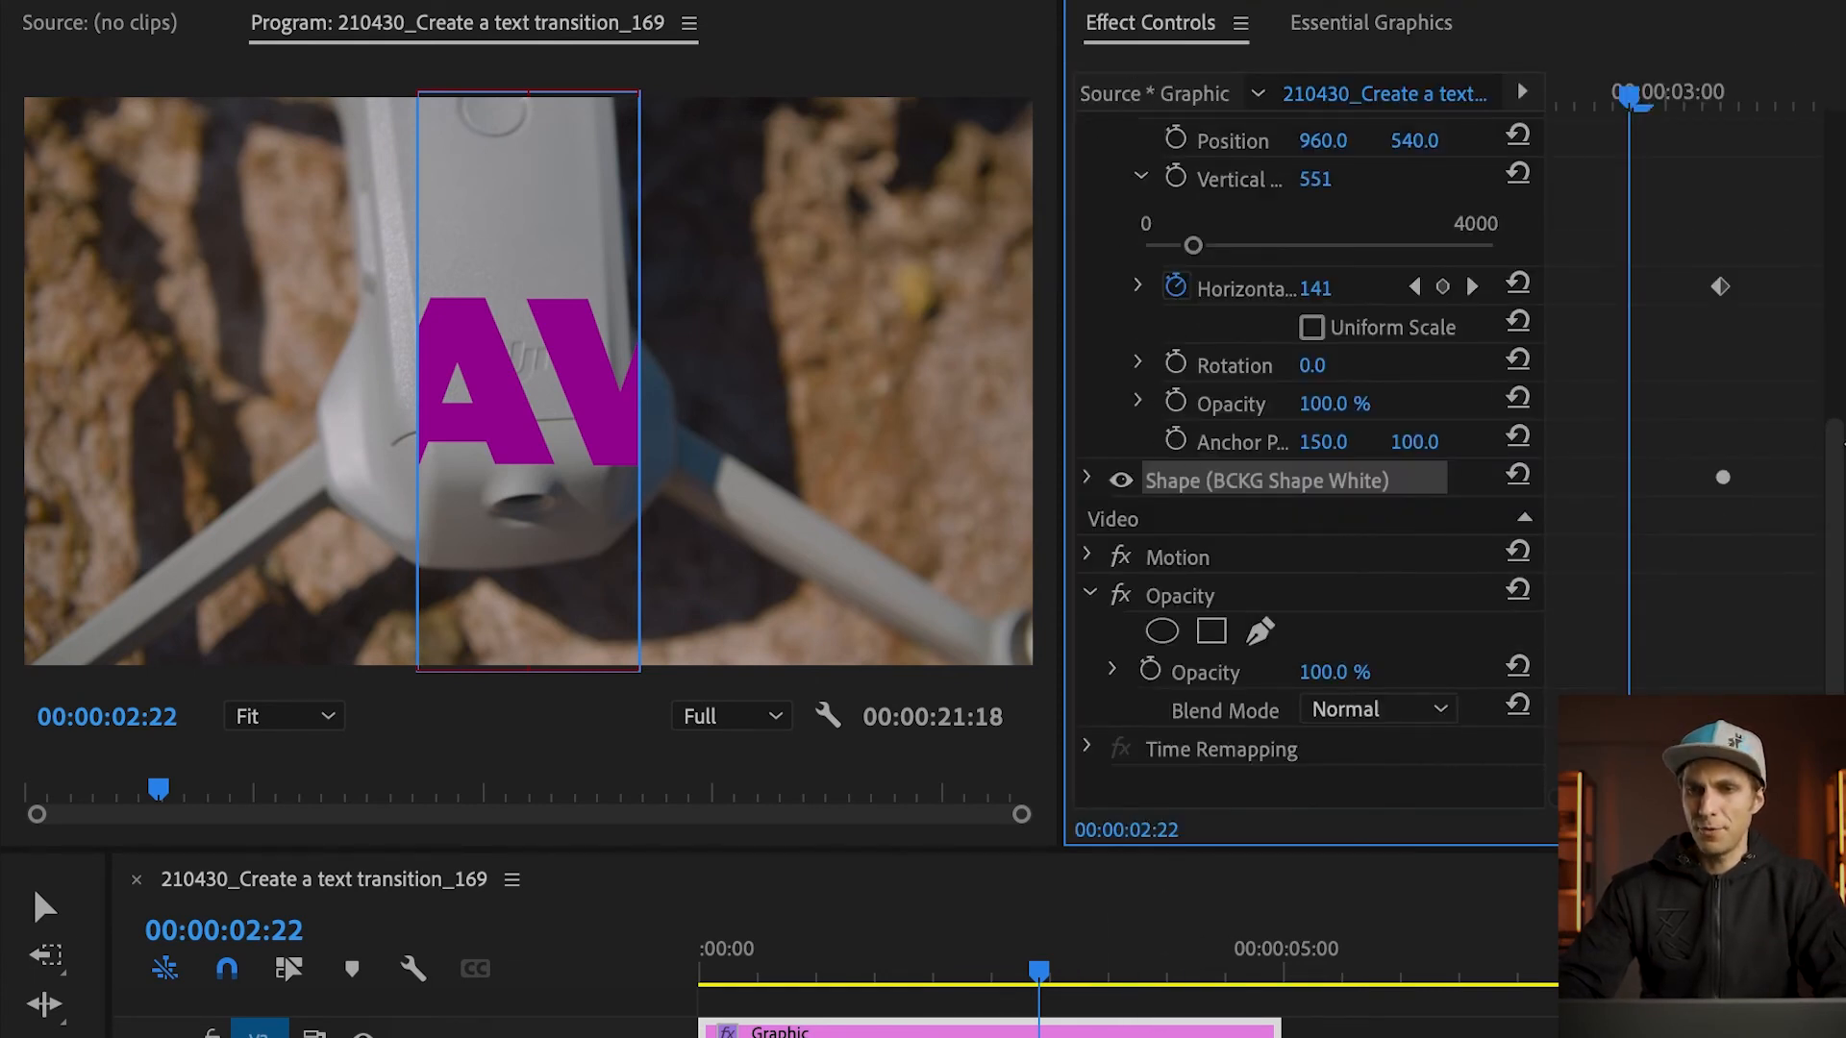
scroll(1298, 384, up, 5)
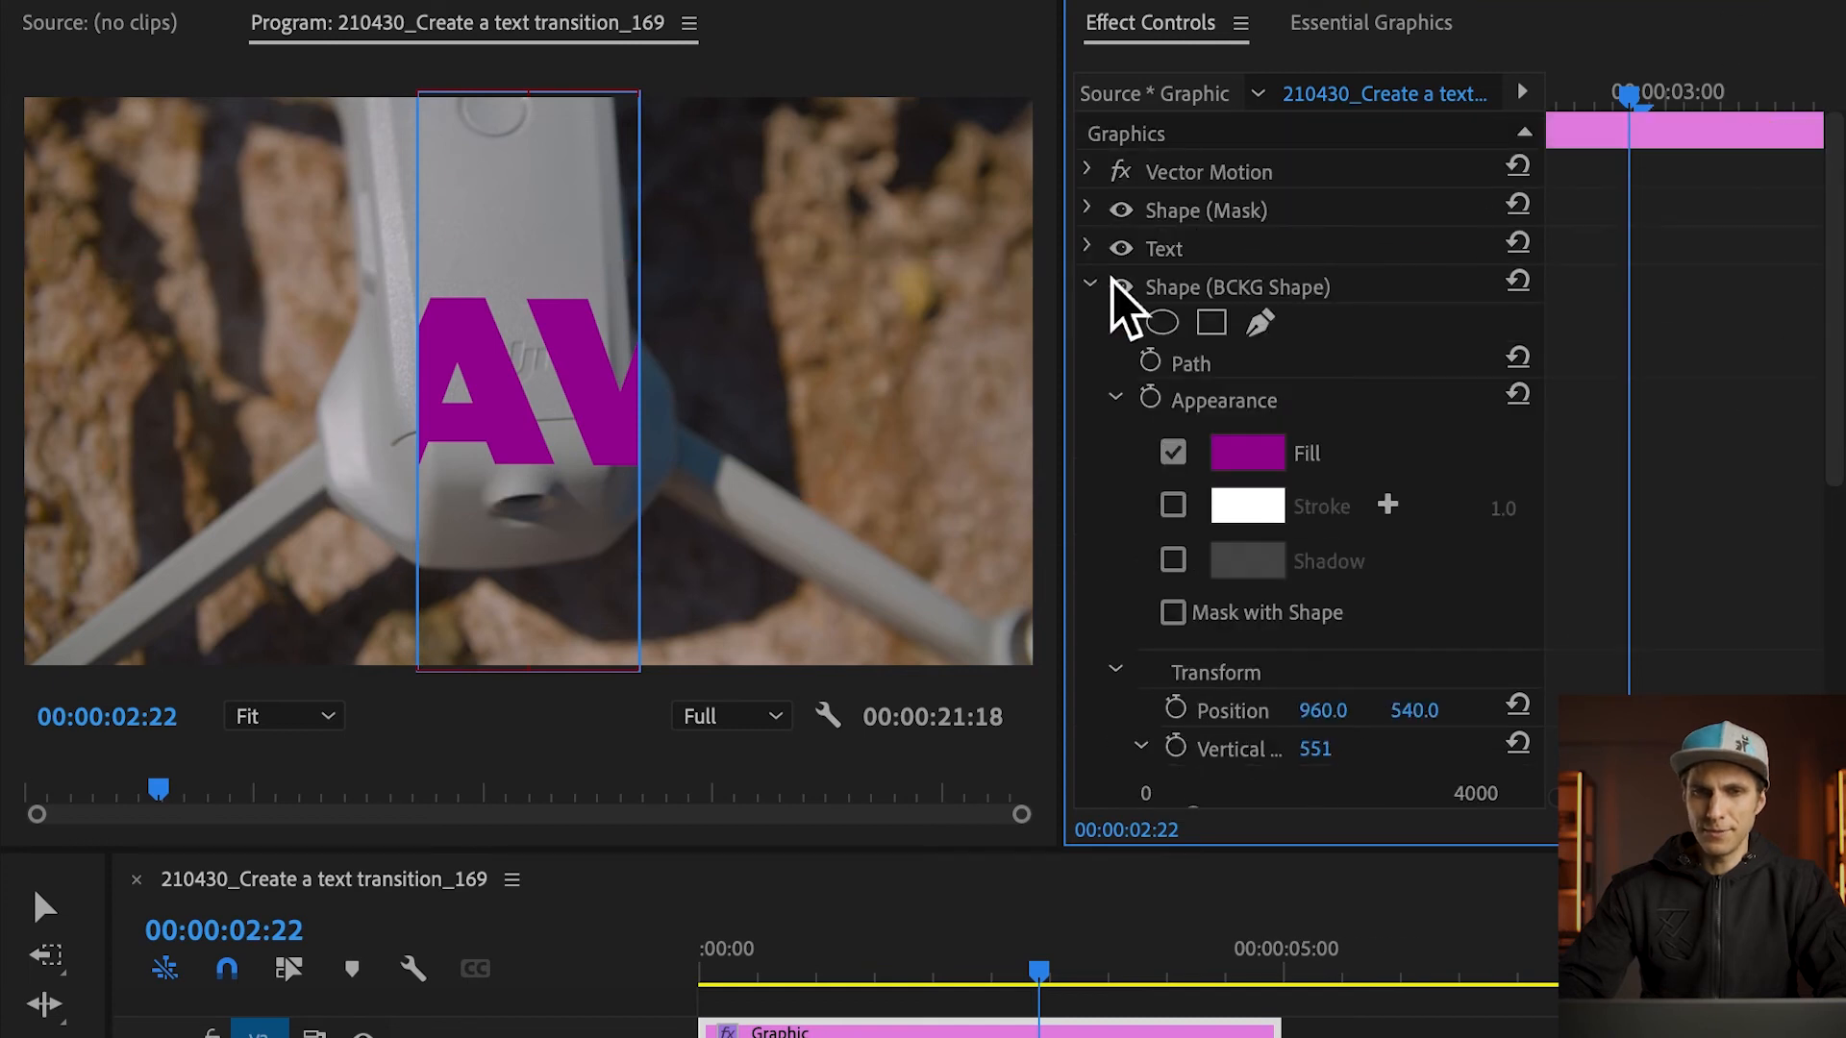
click(1087, 286)
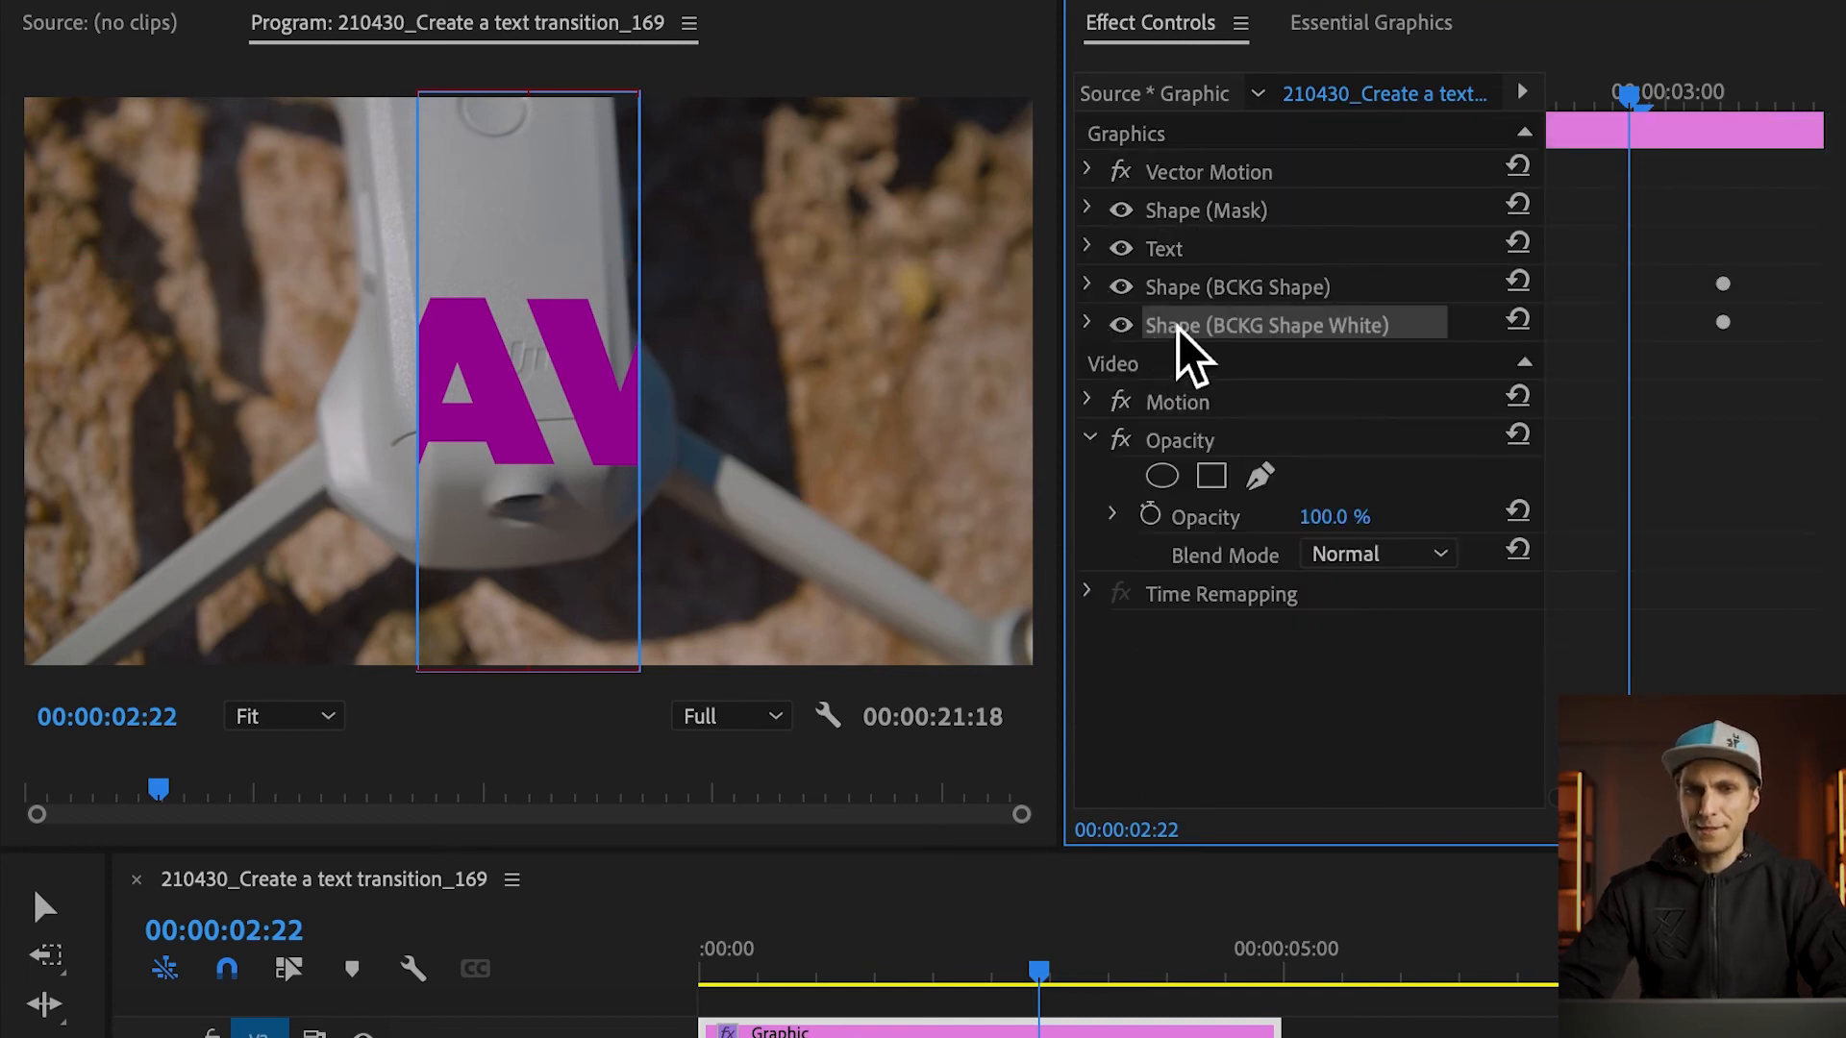
scroll(1640, 173, down, 3)
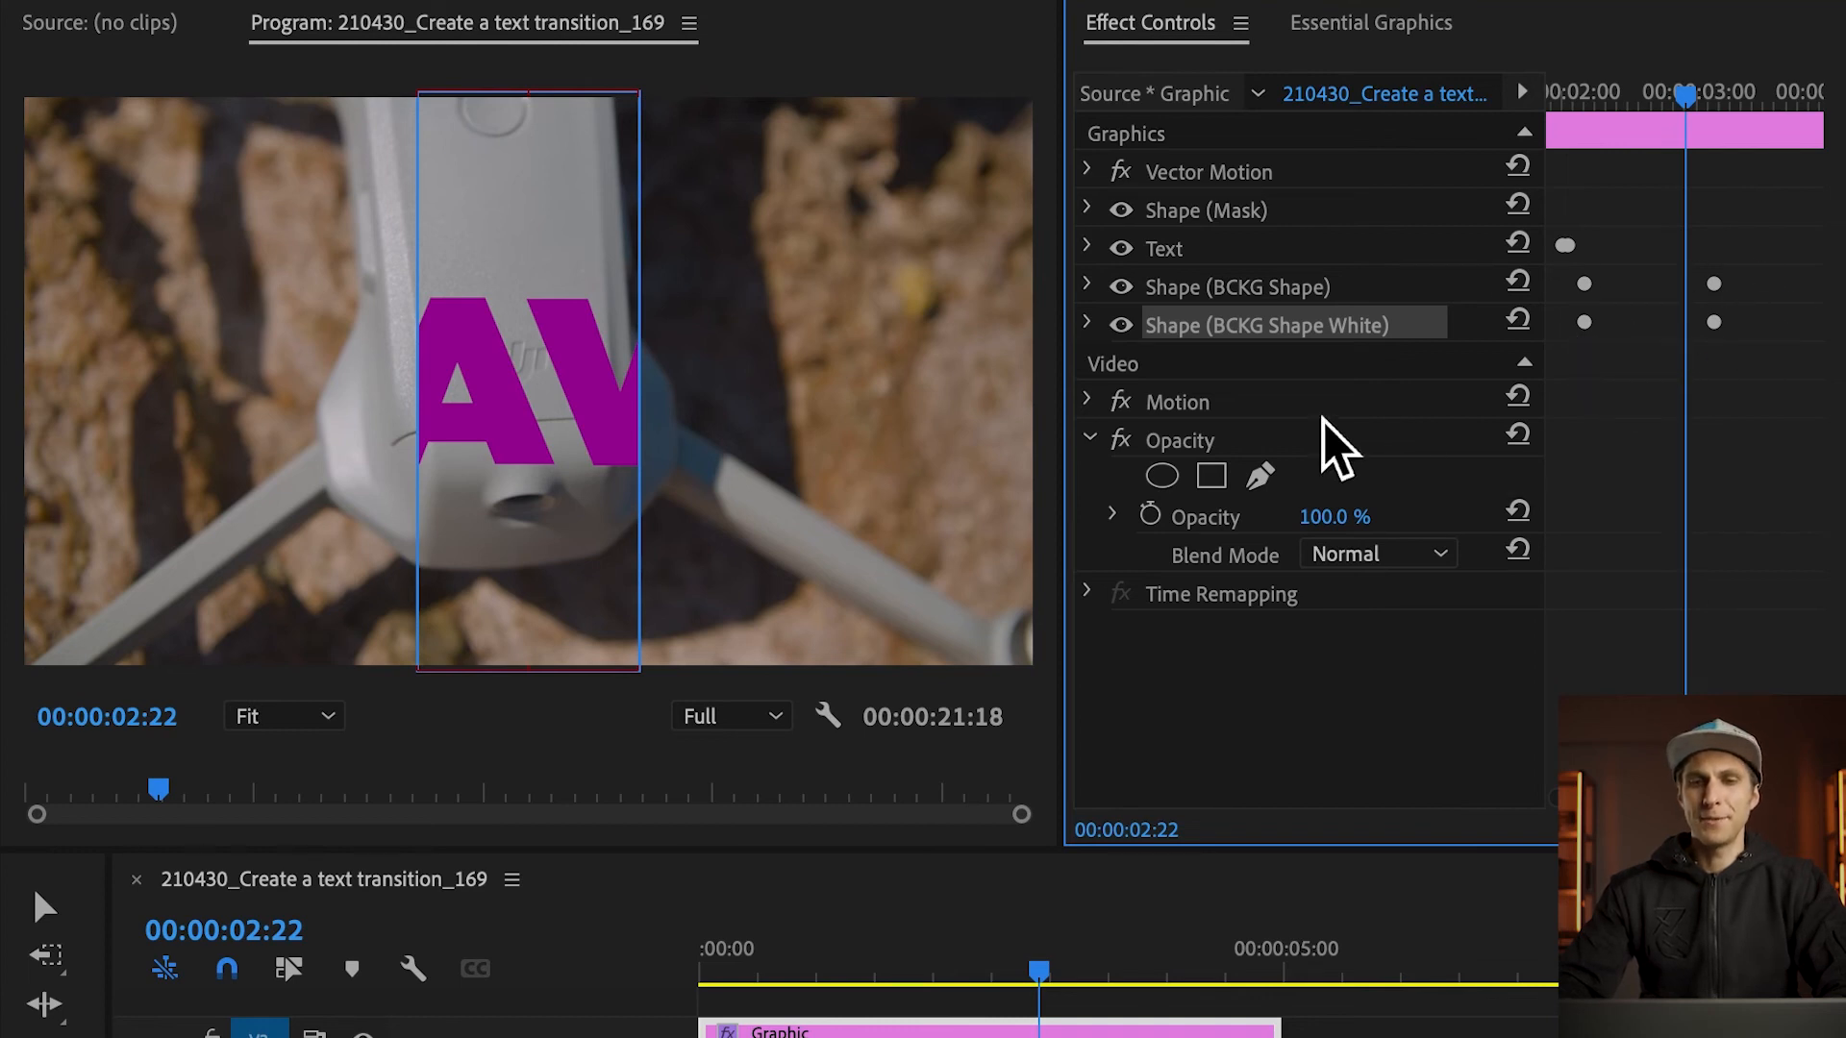
click(1088, 324)
drag(1831, 354, 1842, 452)
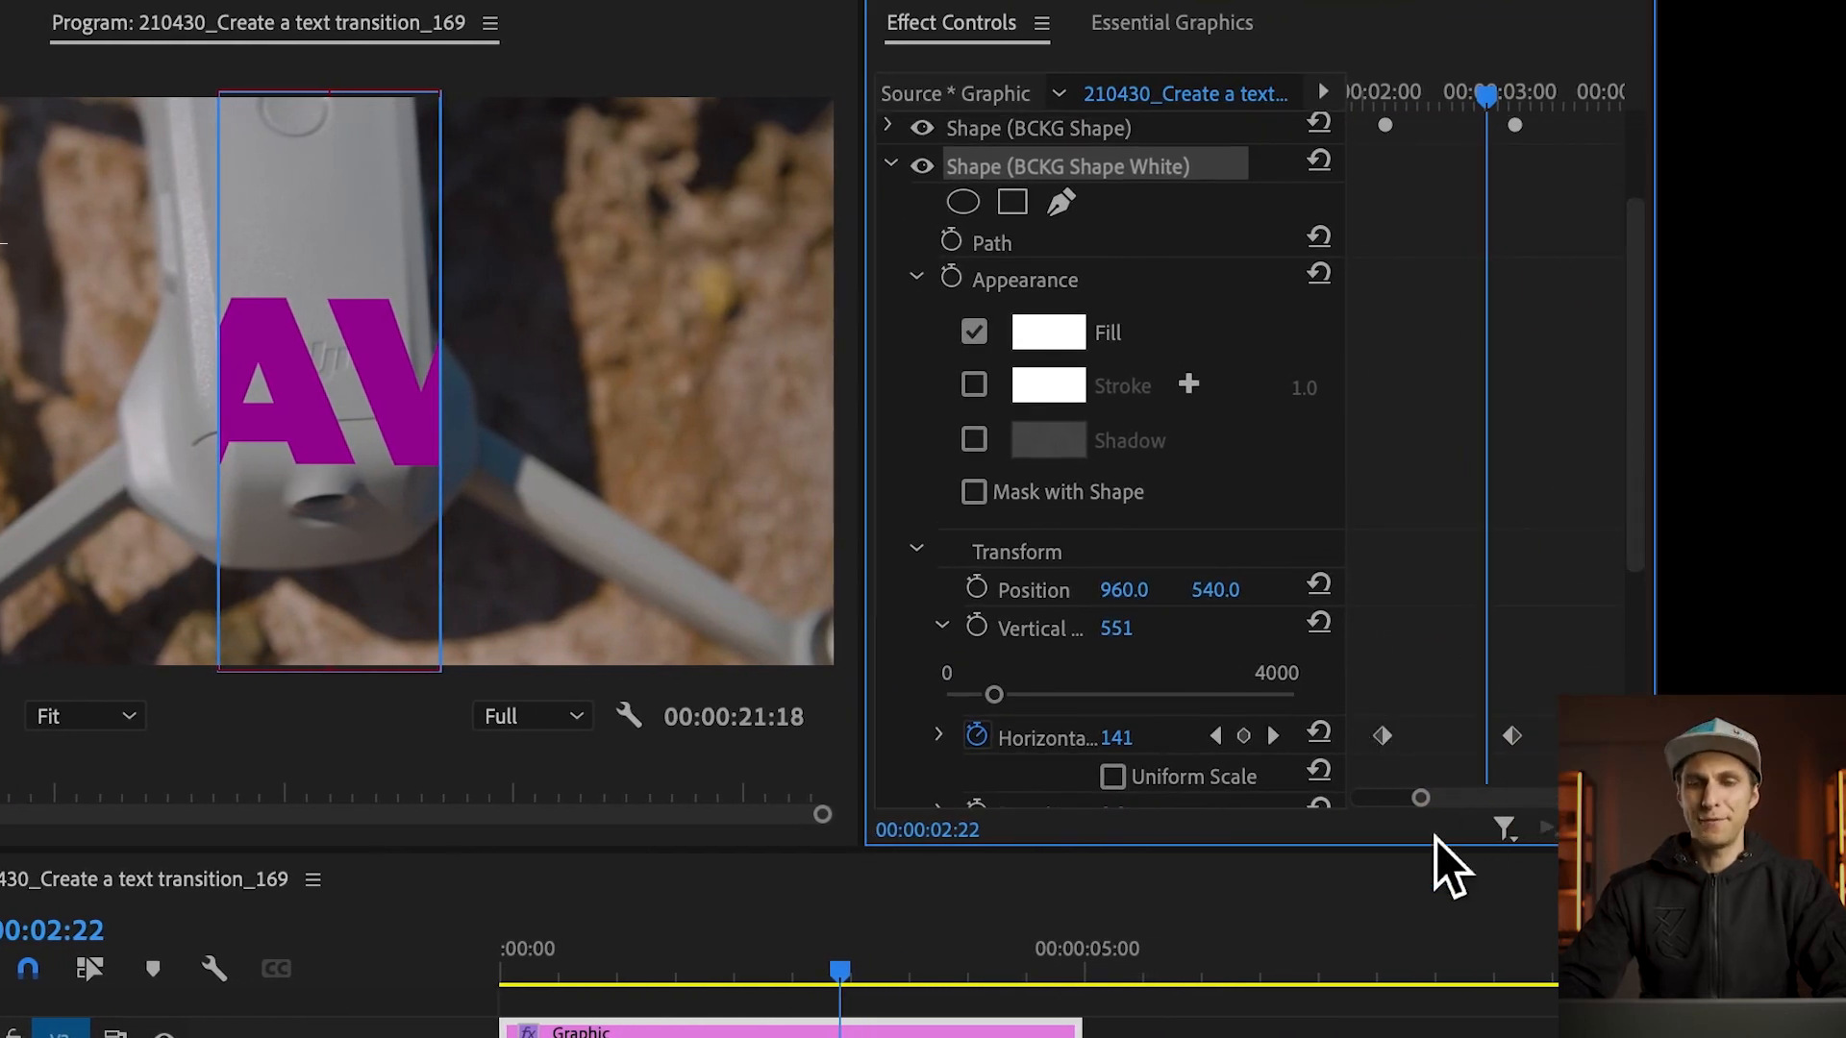
Shift both Horizontal Scale keyframes of BCKG Shape White together so the first sits at 00:00:02:17, and scrub through the shrink-out.
click(67, 931)
text(17)
key(Return)
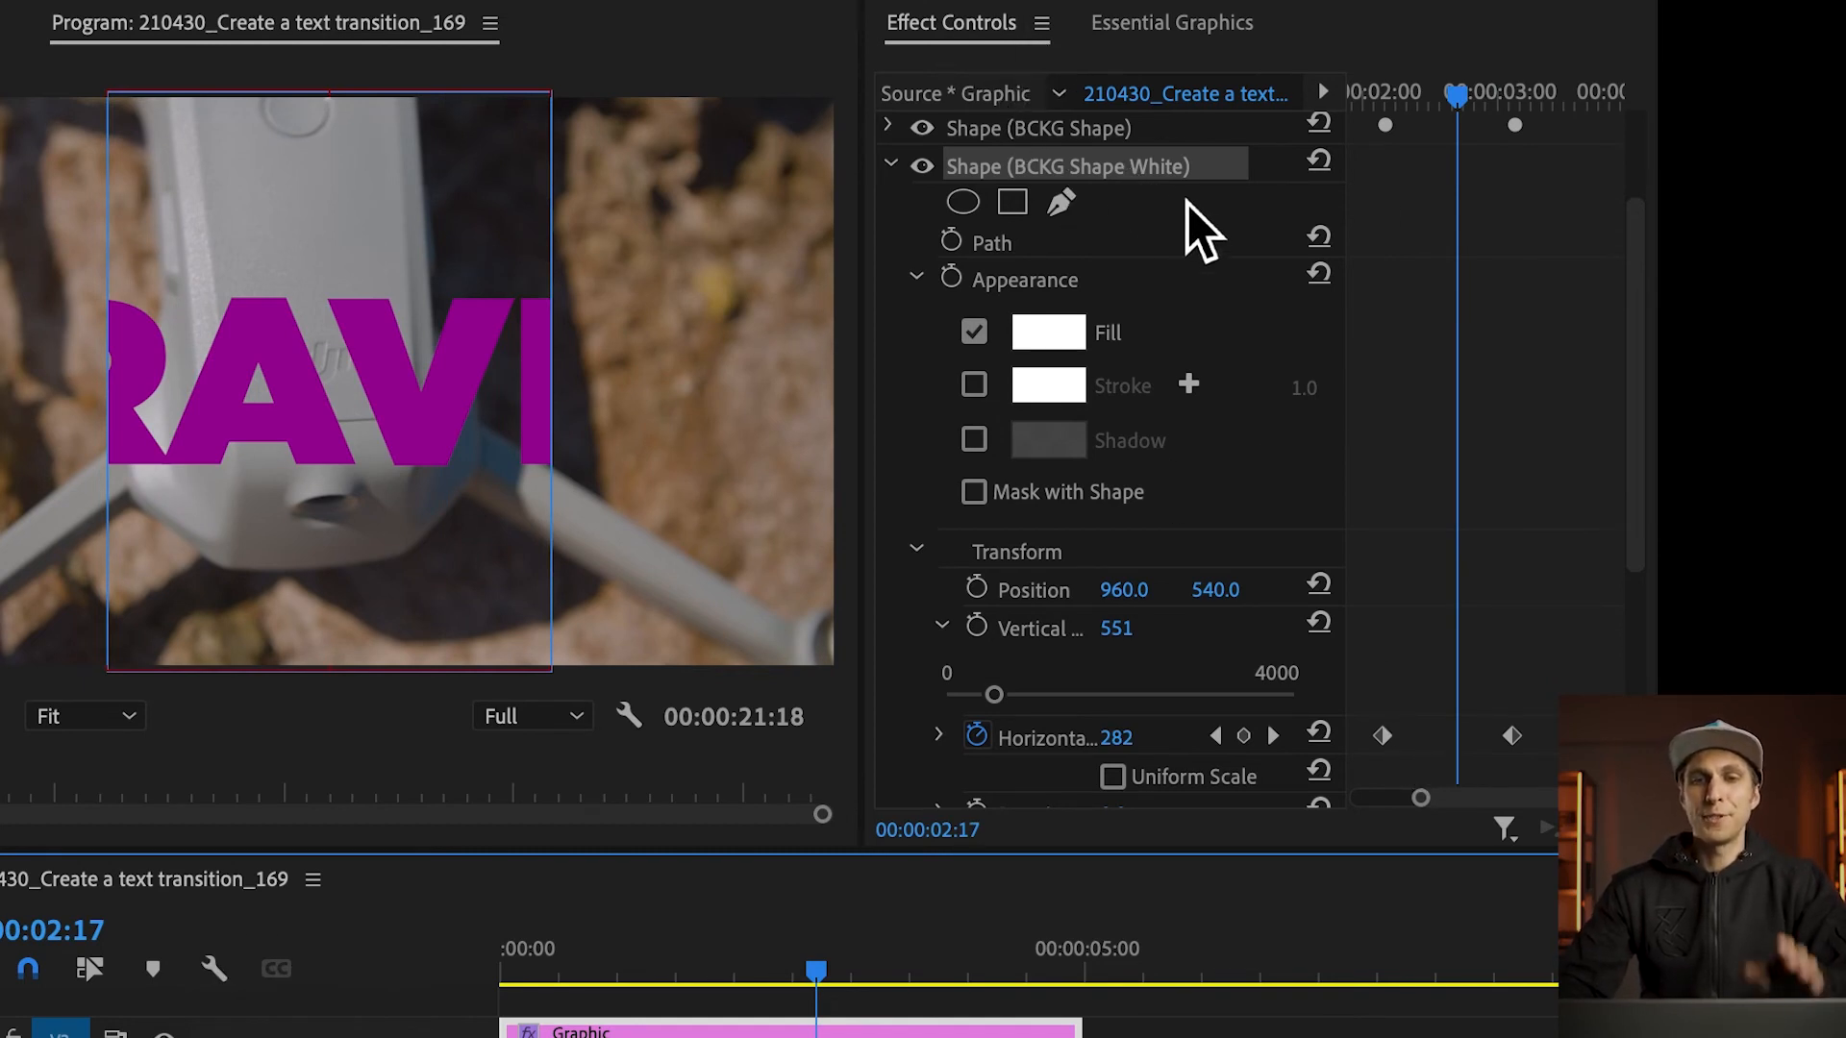
click(1392, 744)
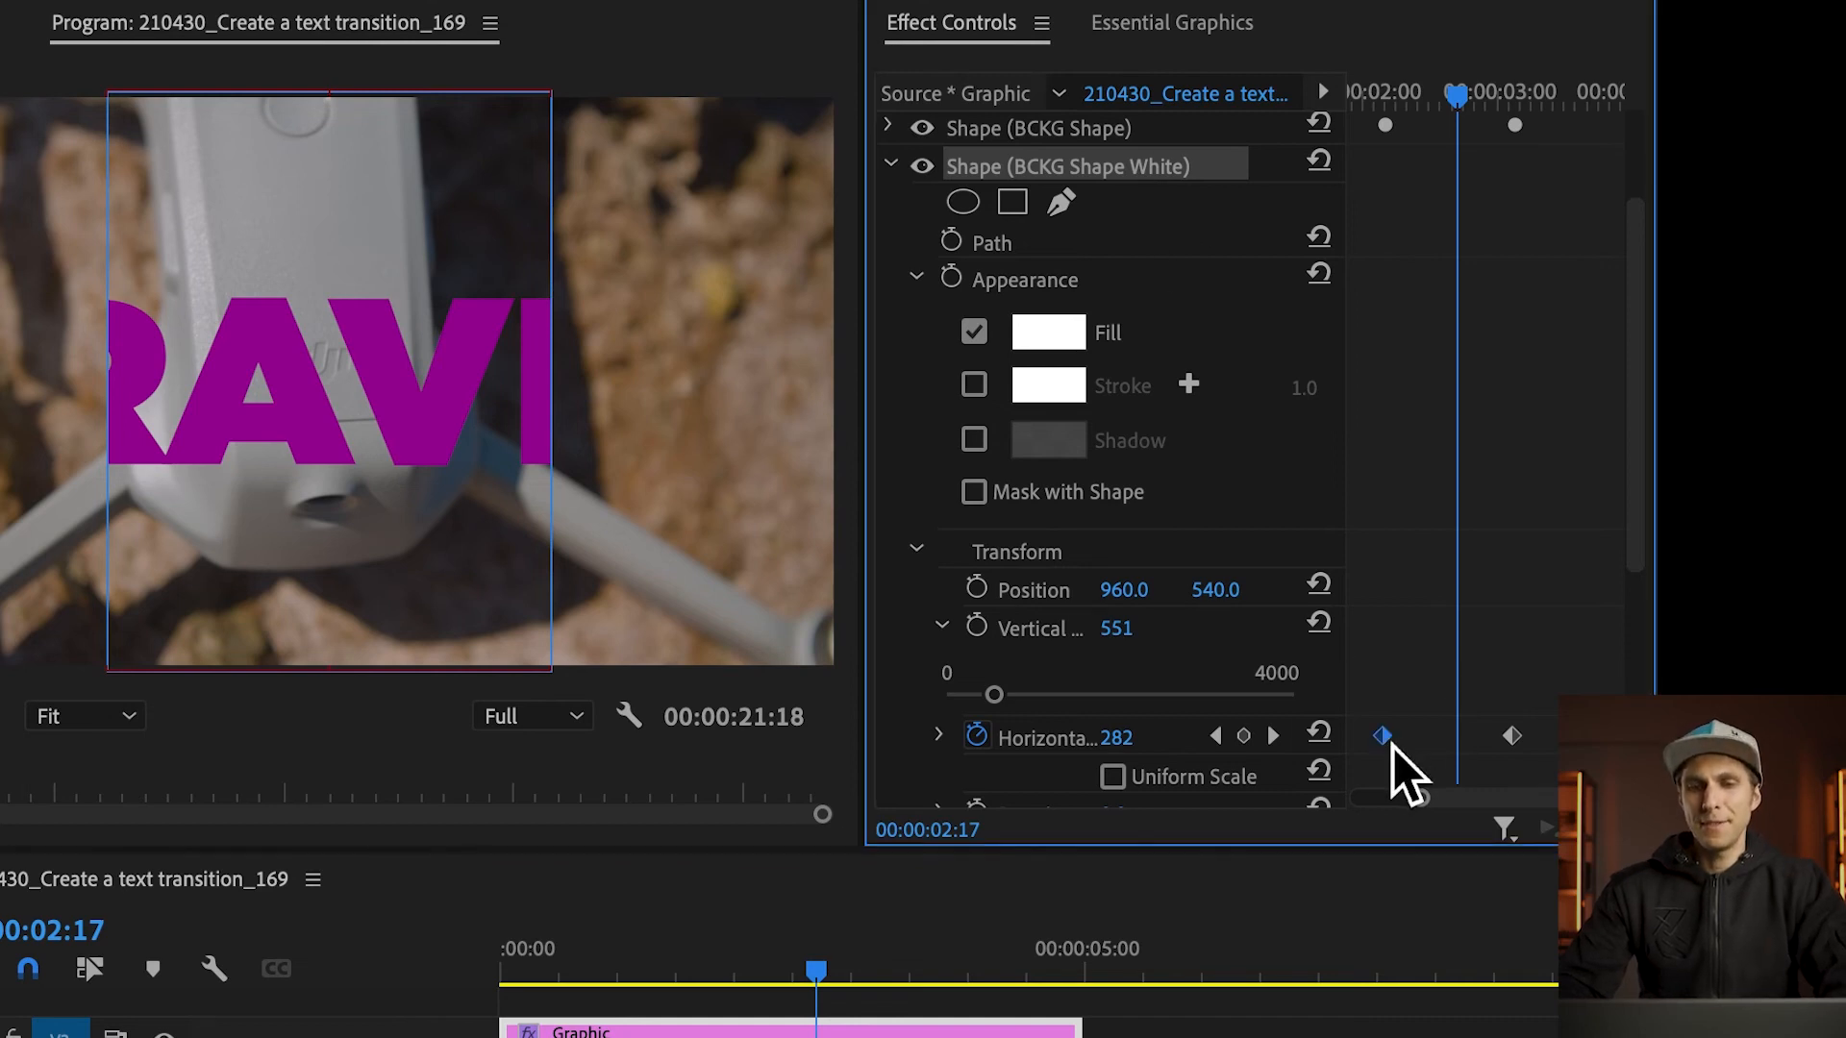
shift+click(1517, 742)
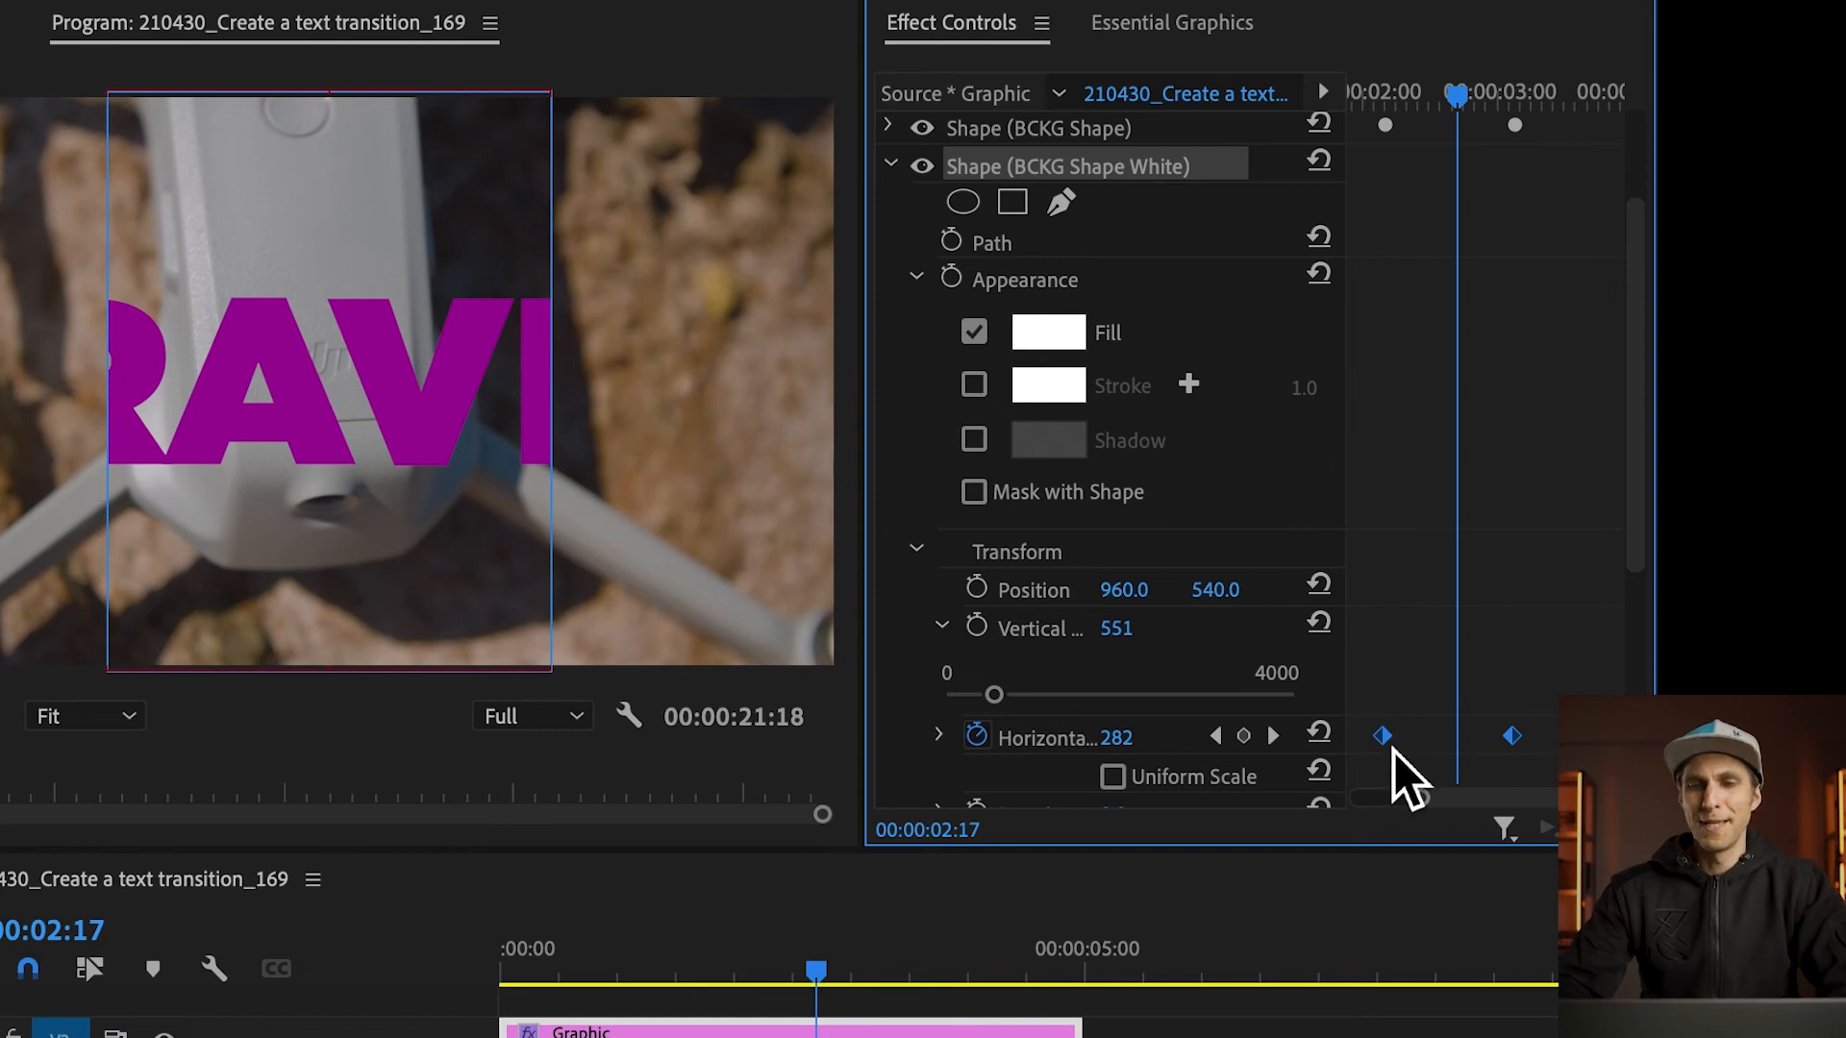
drag(1393, 752, 1469, 757)
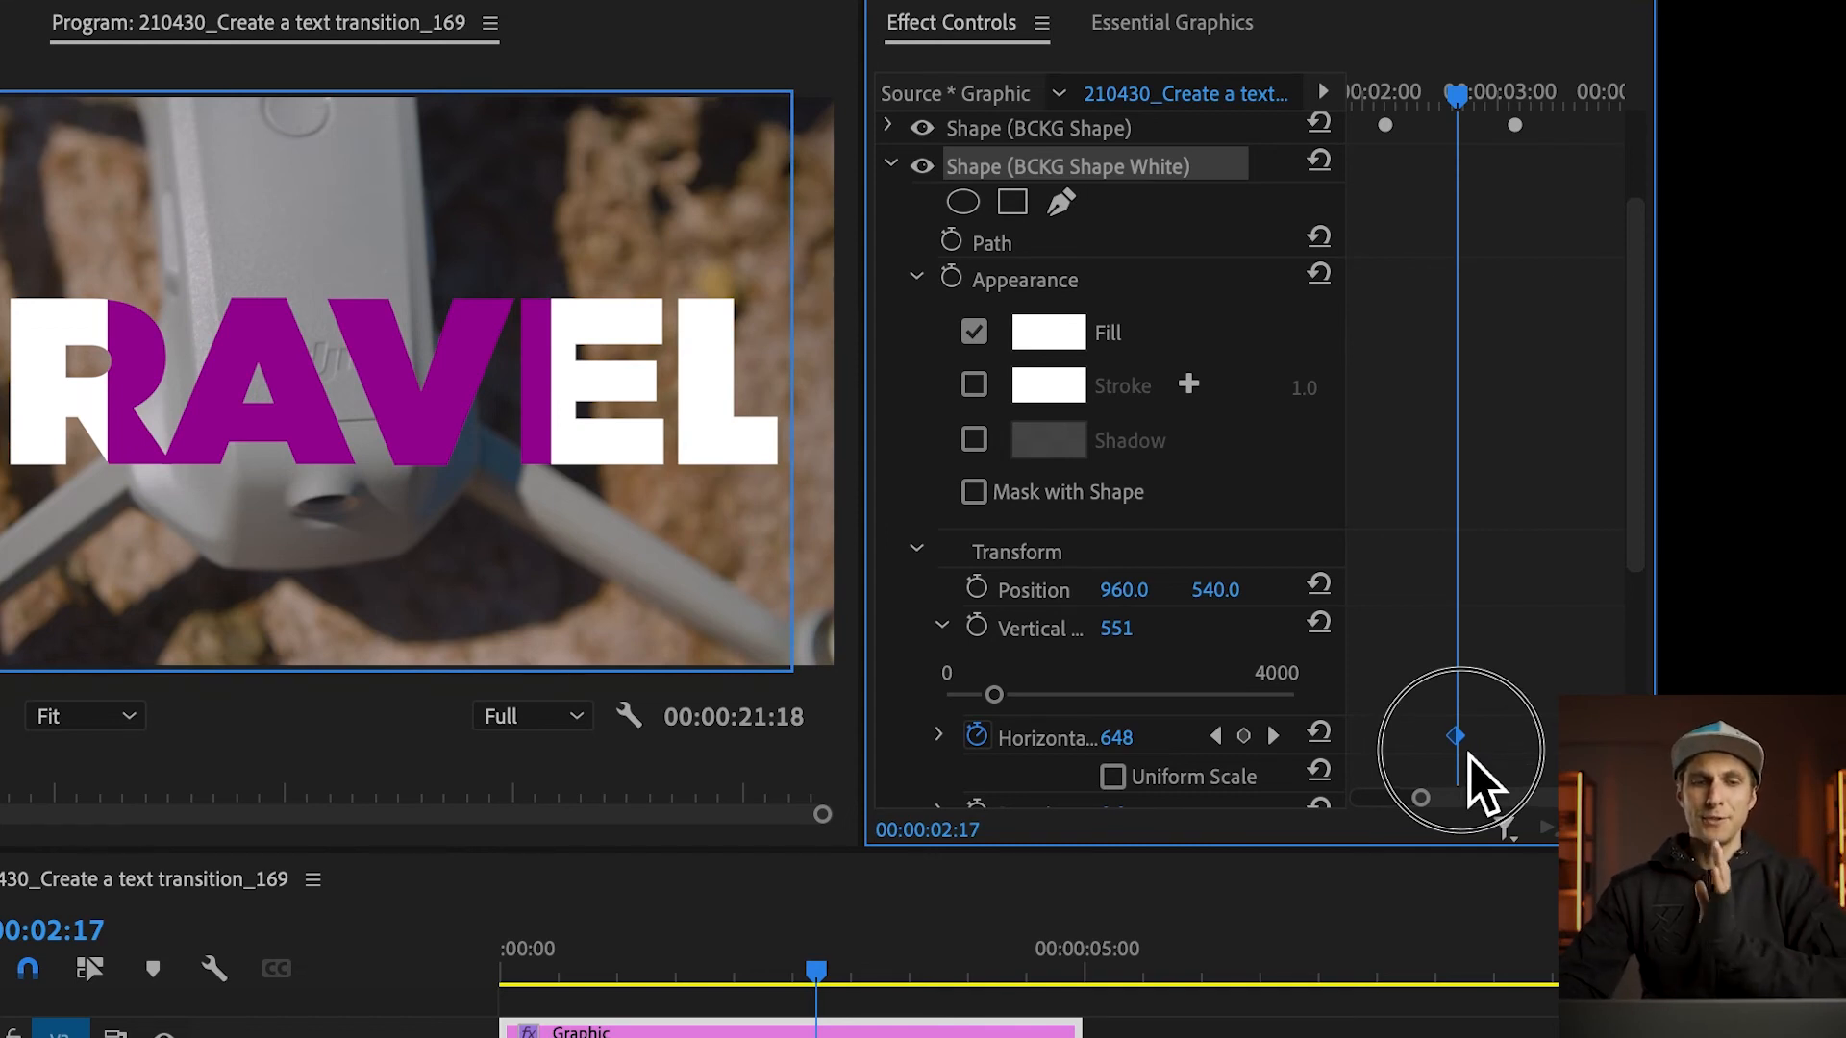
drag(1469, 757, 1468, 757)
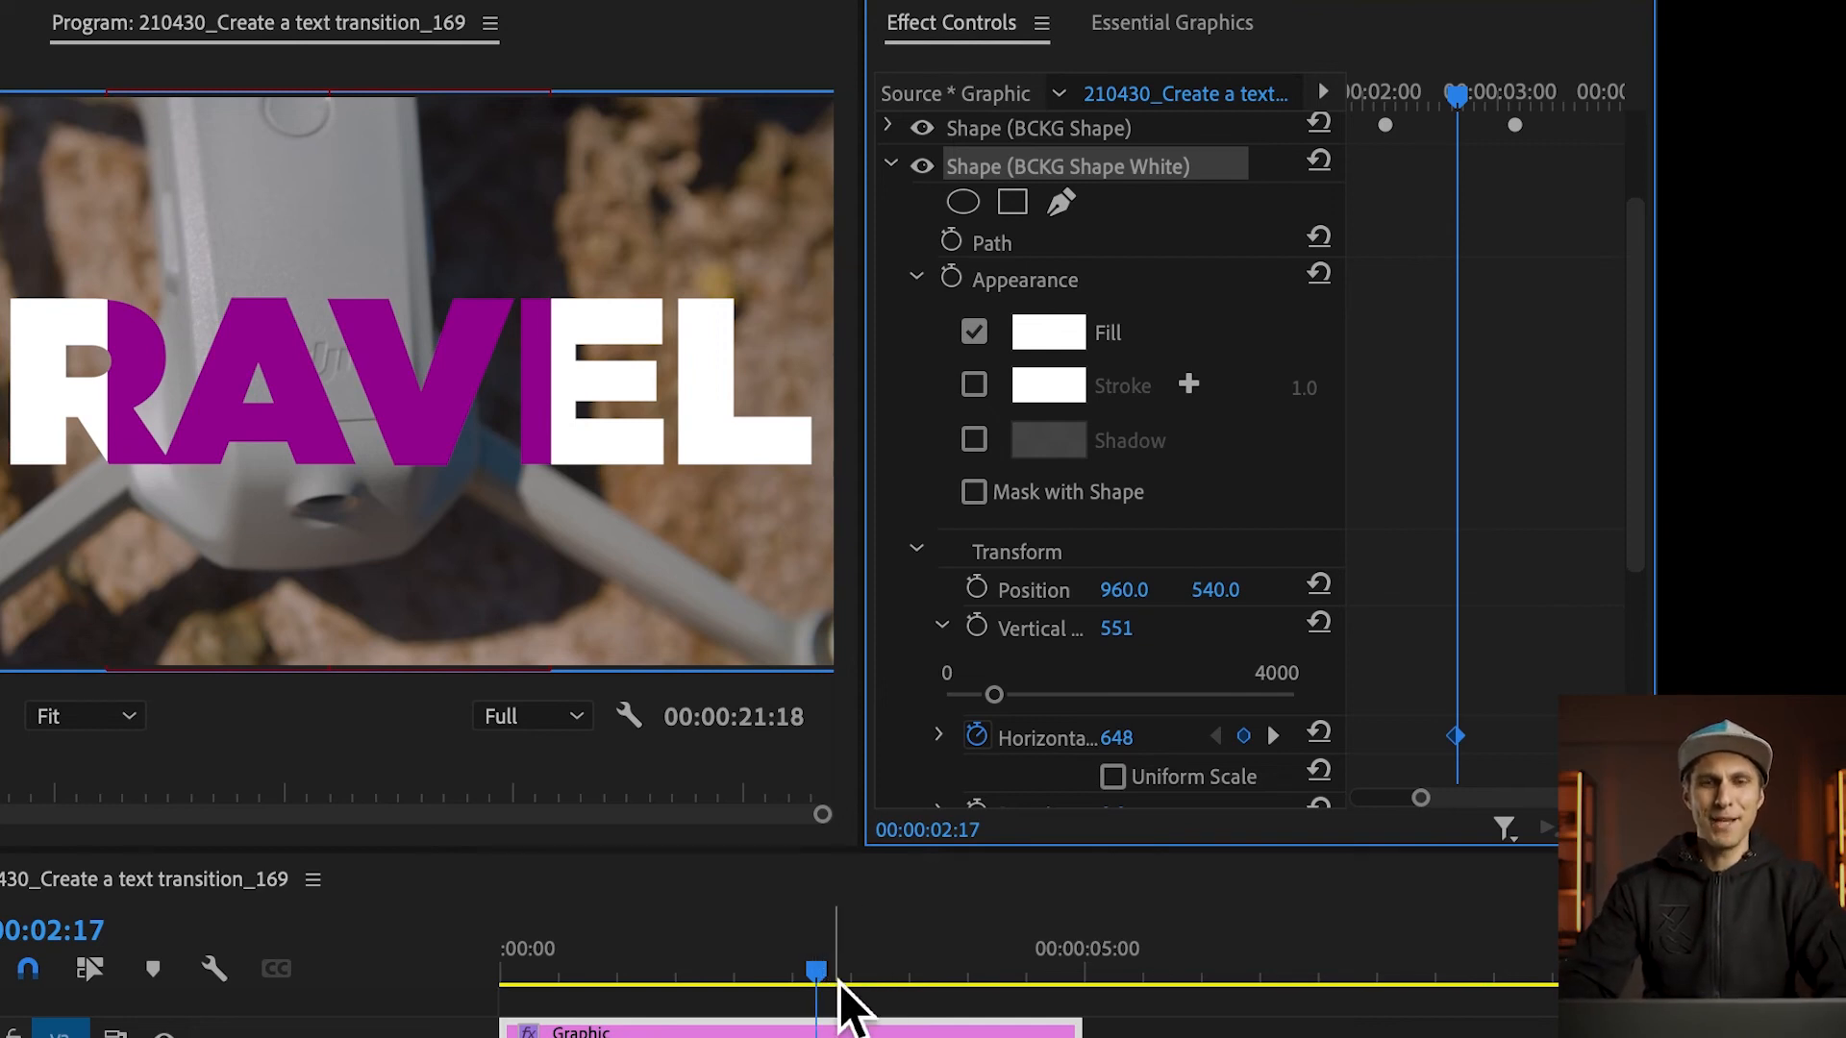
drag(829, 977, 759, 973)
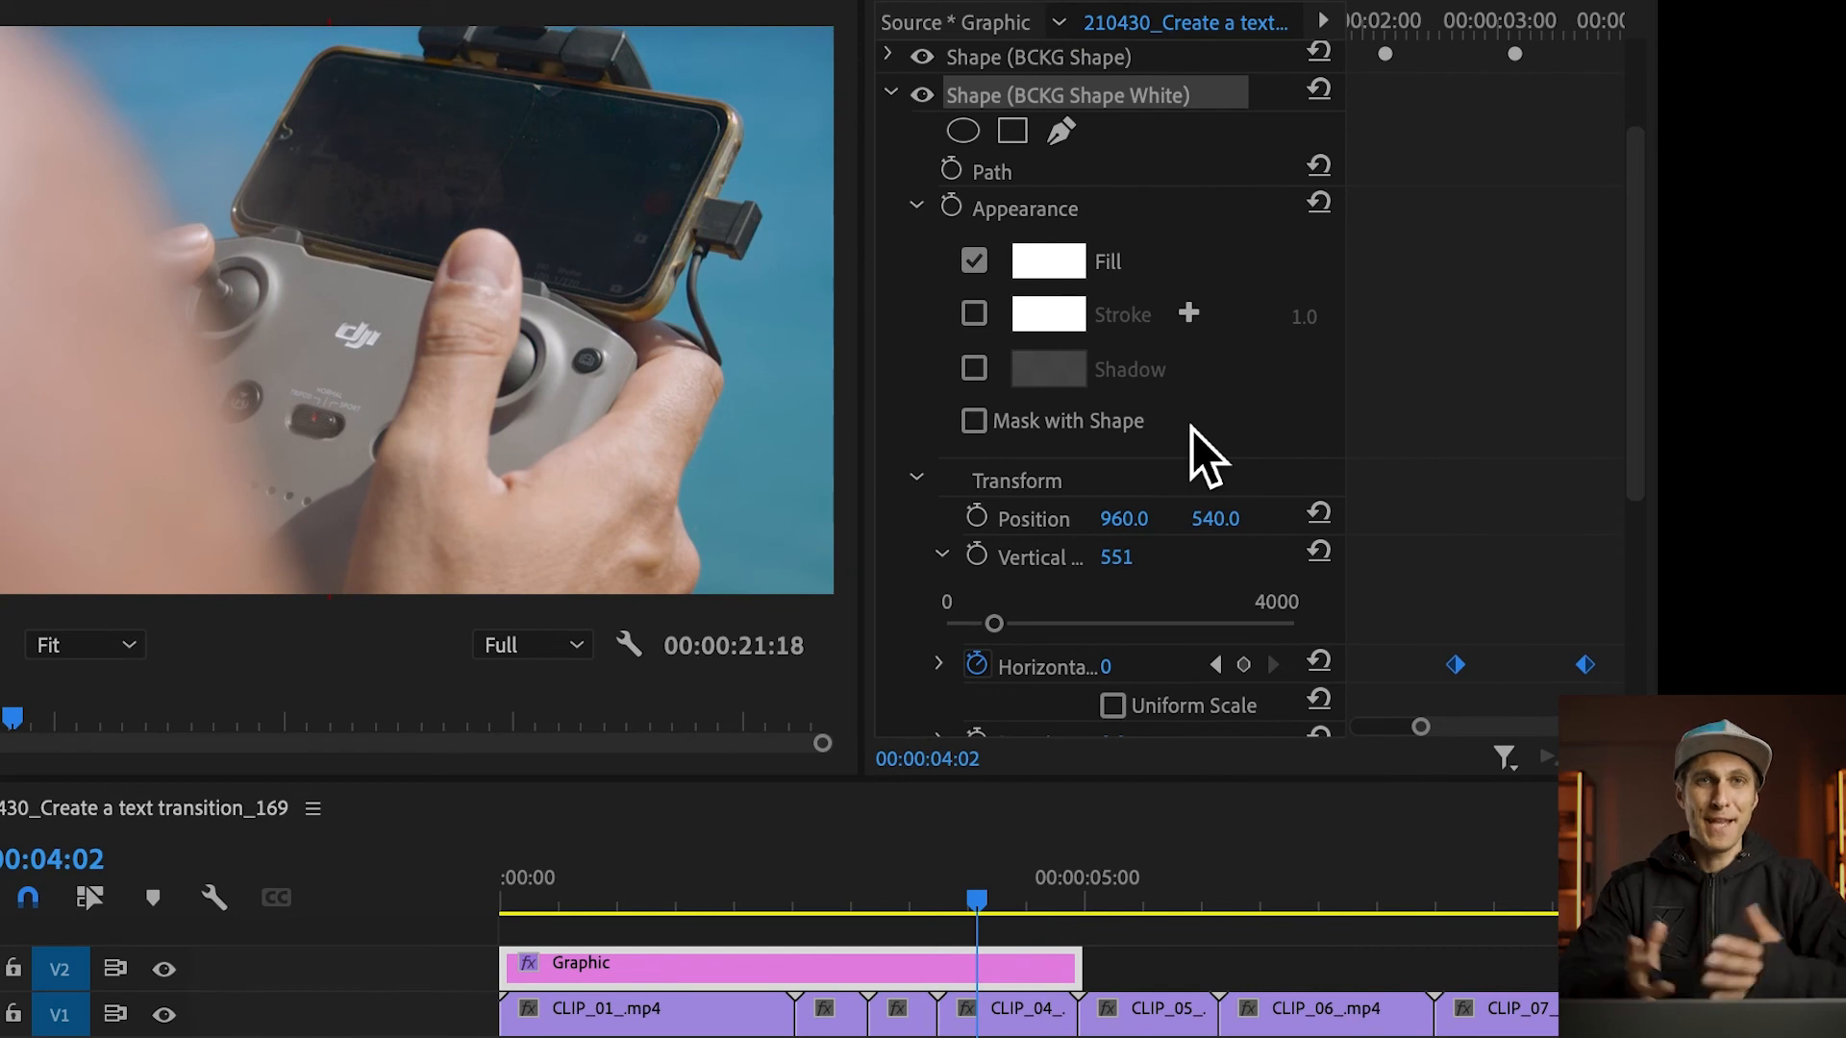
Move the Graphic clip along track V2 so that it spans the cut between CLIP_07 and CLIP_08.
click(1214, 948)
key(minus)
key(minus)
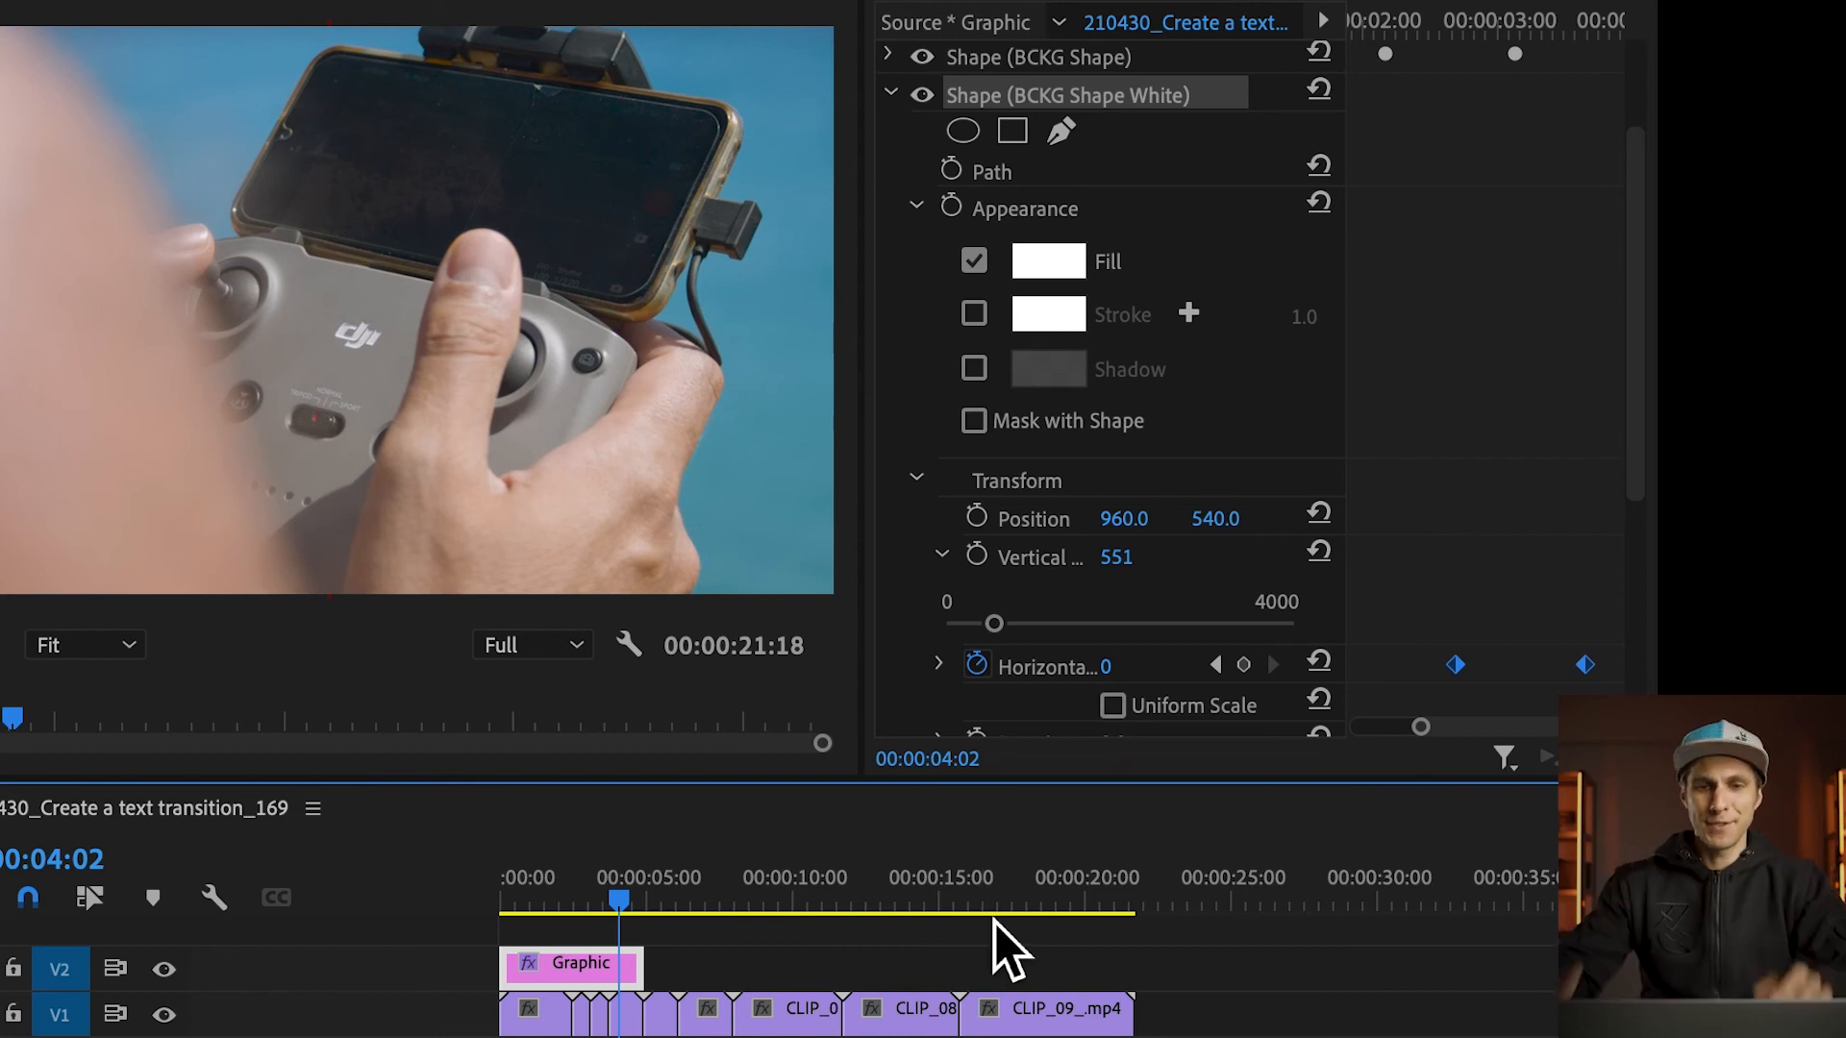
click(789, 904)
drag(839, 908, 869, 915)
drag(562, 971, 871, 965)
click(846, 902)
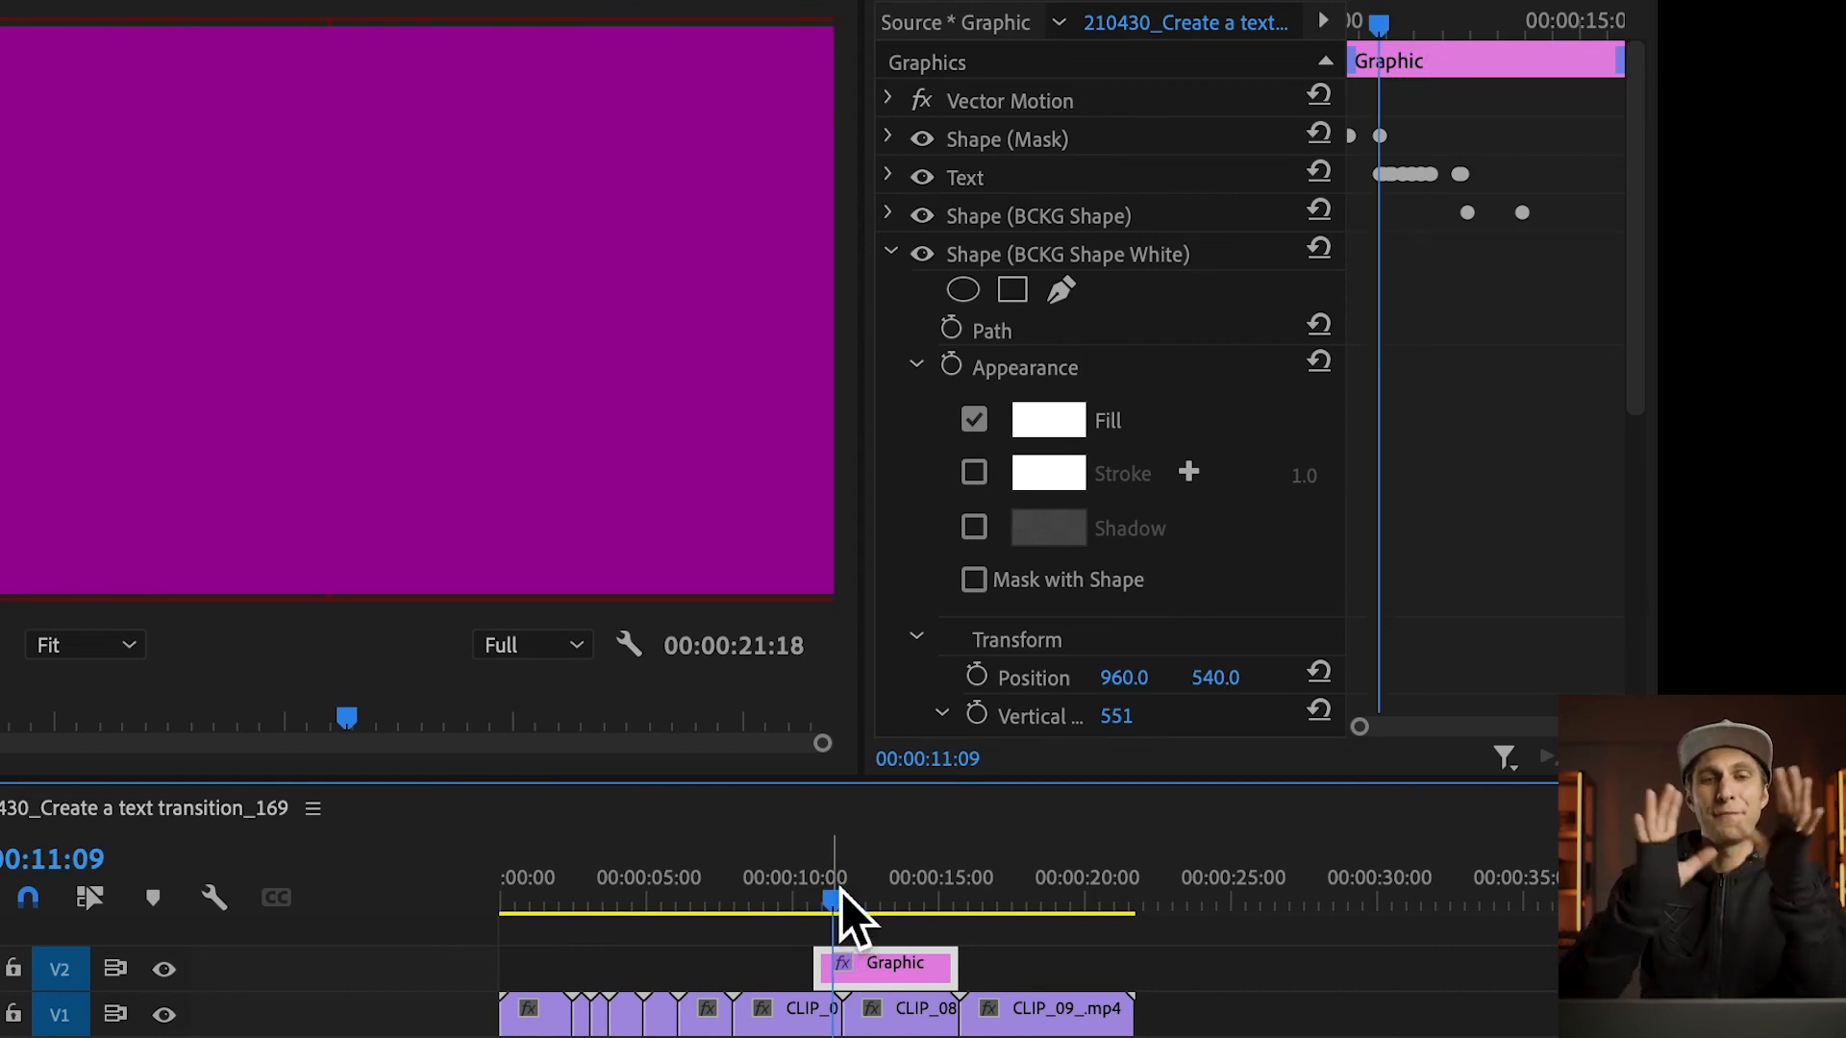
Shift the Graphic clip to start at 00:00:11:05, aligning its full magenta cover with the cut between CLIP_07 and CLIP_08.
scroll(842, 892, up, 4)
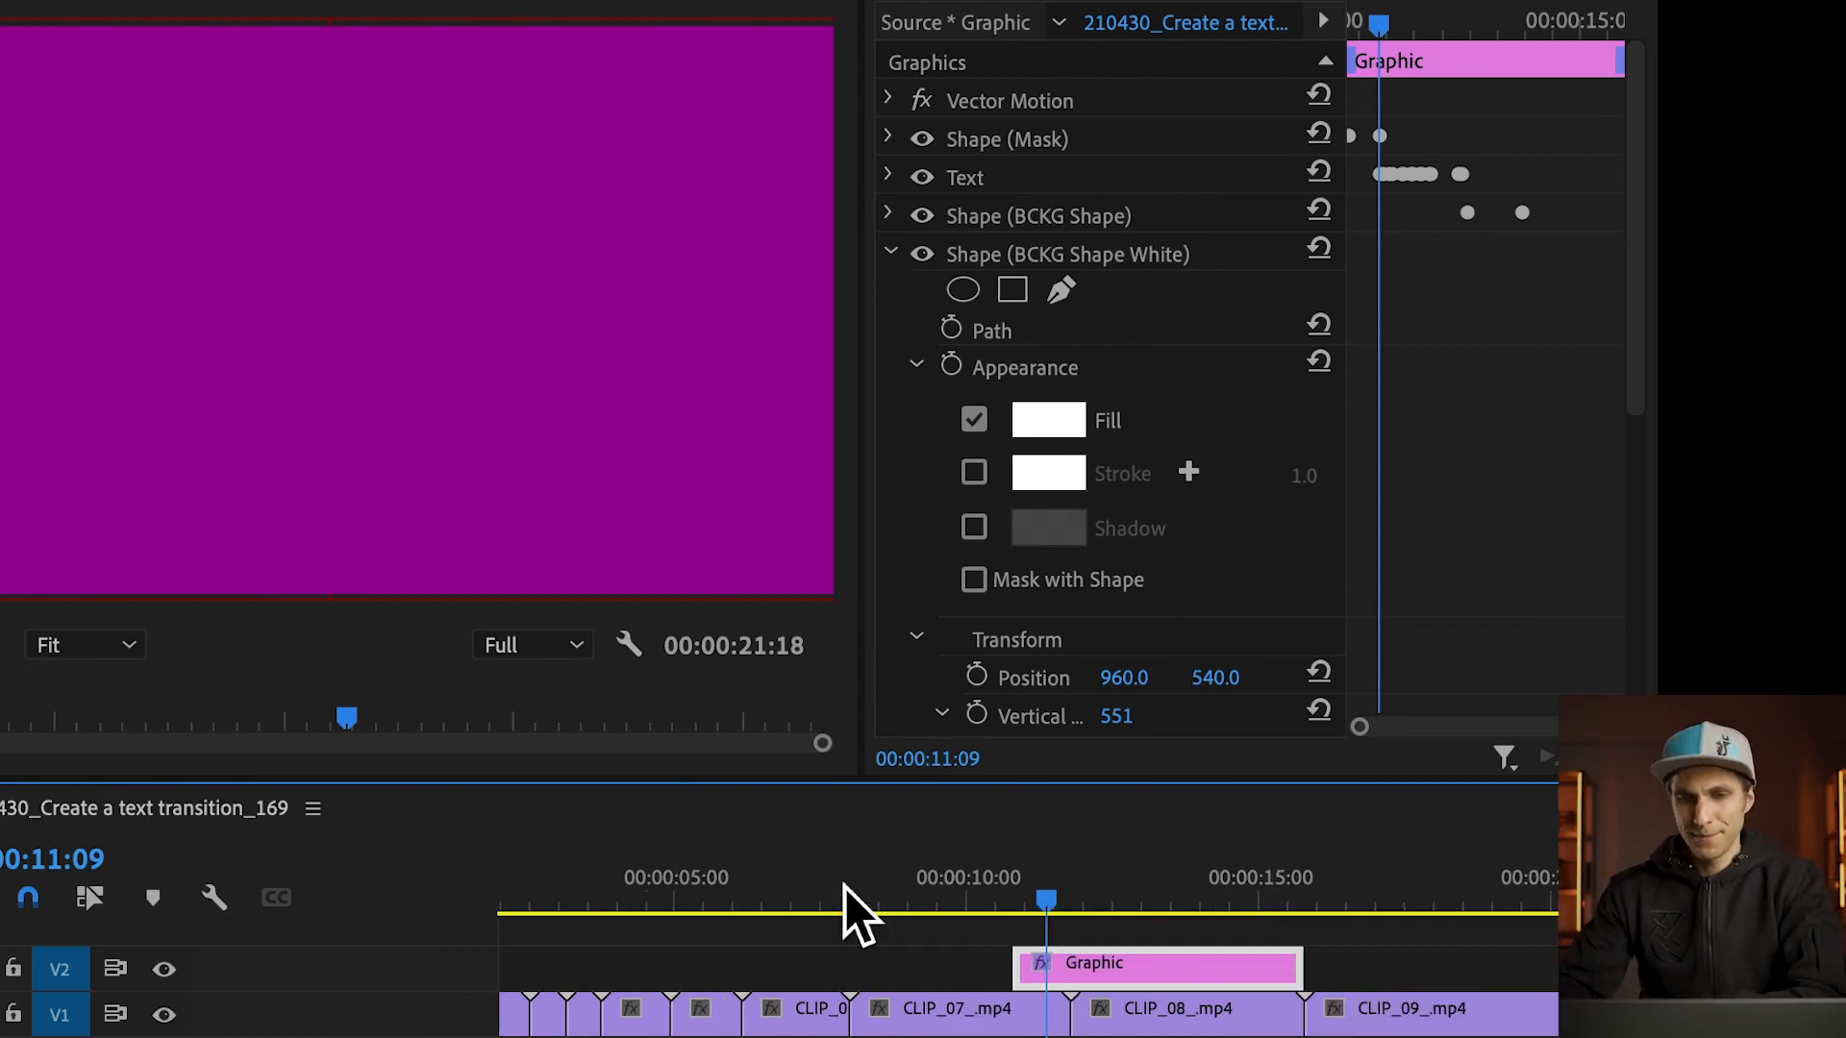
scroll(1080, 977, up, 2)
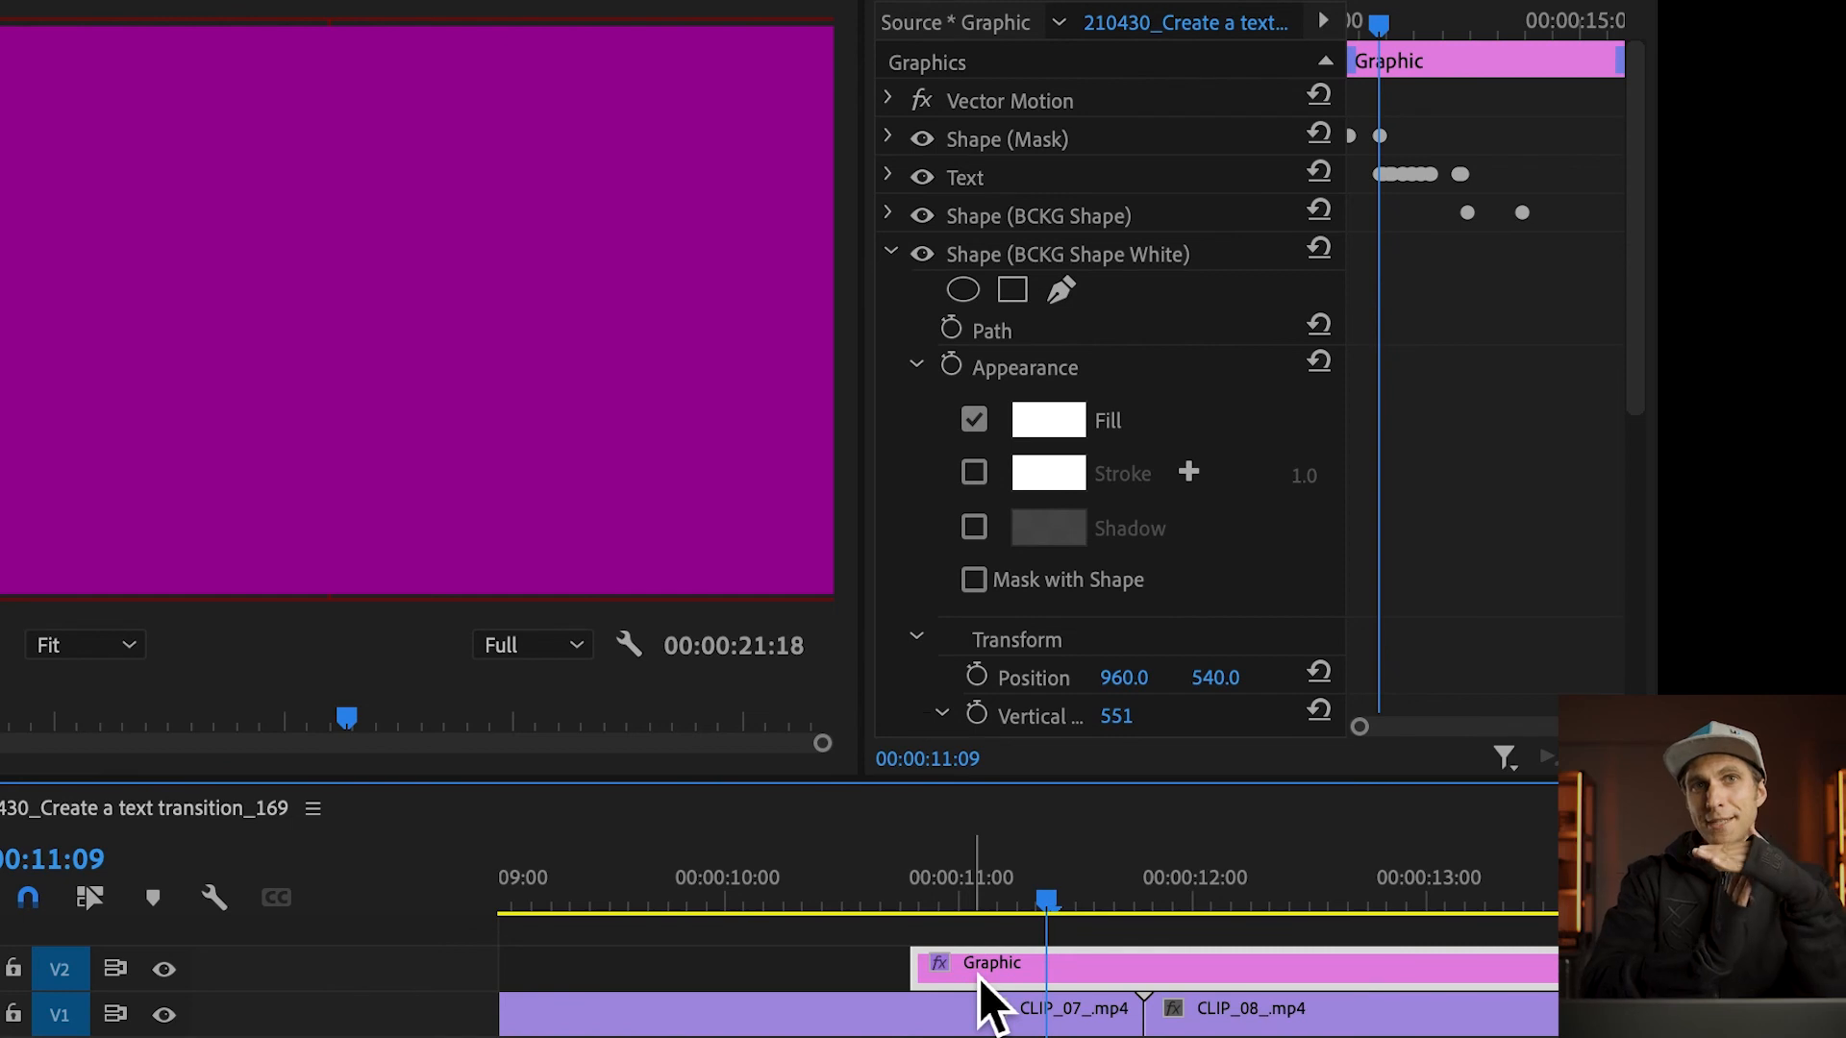
drag(979, 978, 1069, 998)
drag(1069, 912, 1139, 923)
click(1092, 977)
drag(1100, 977, 1102, 975)
drag(1132, 905, 1136, 885)
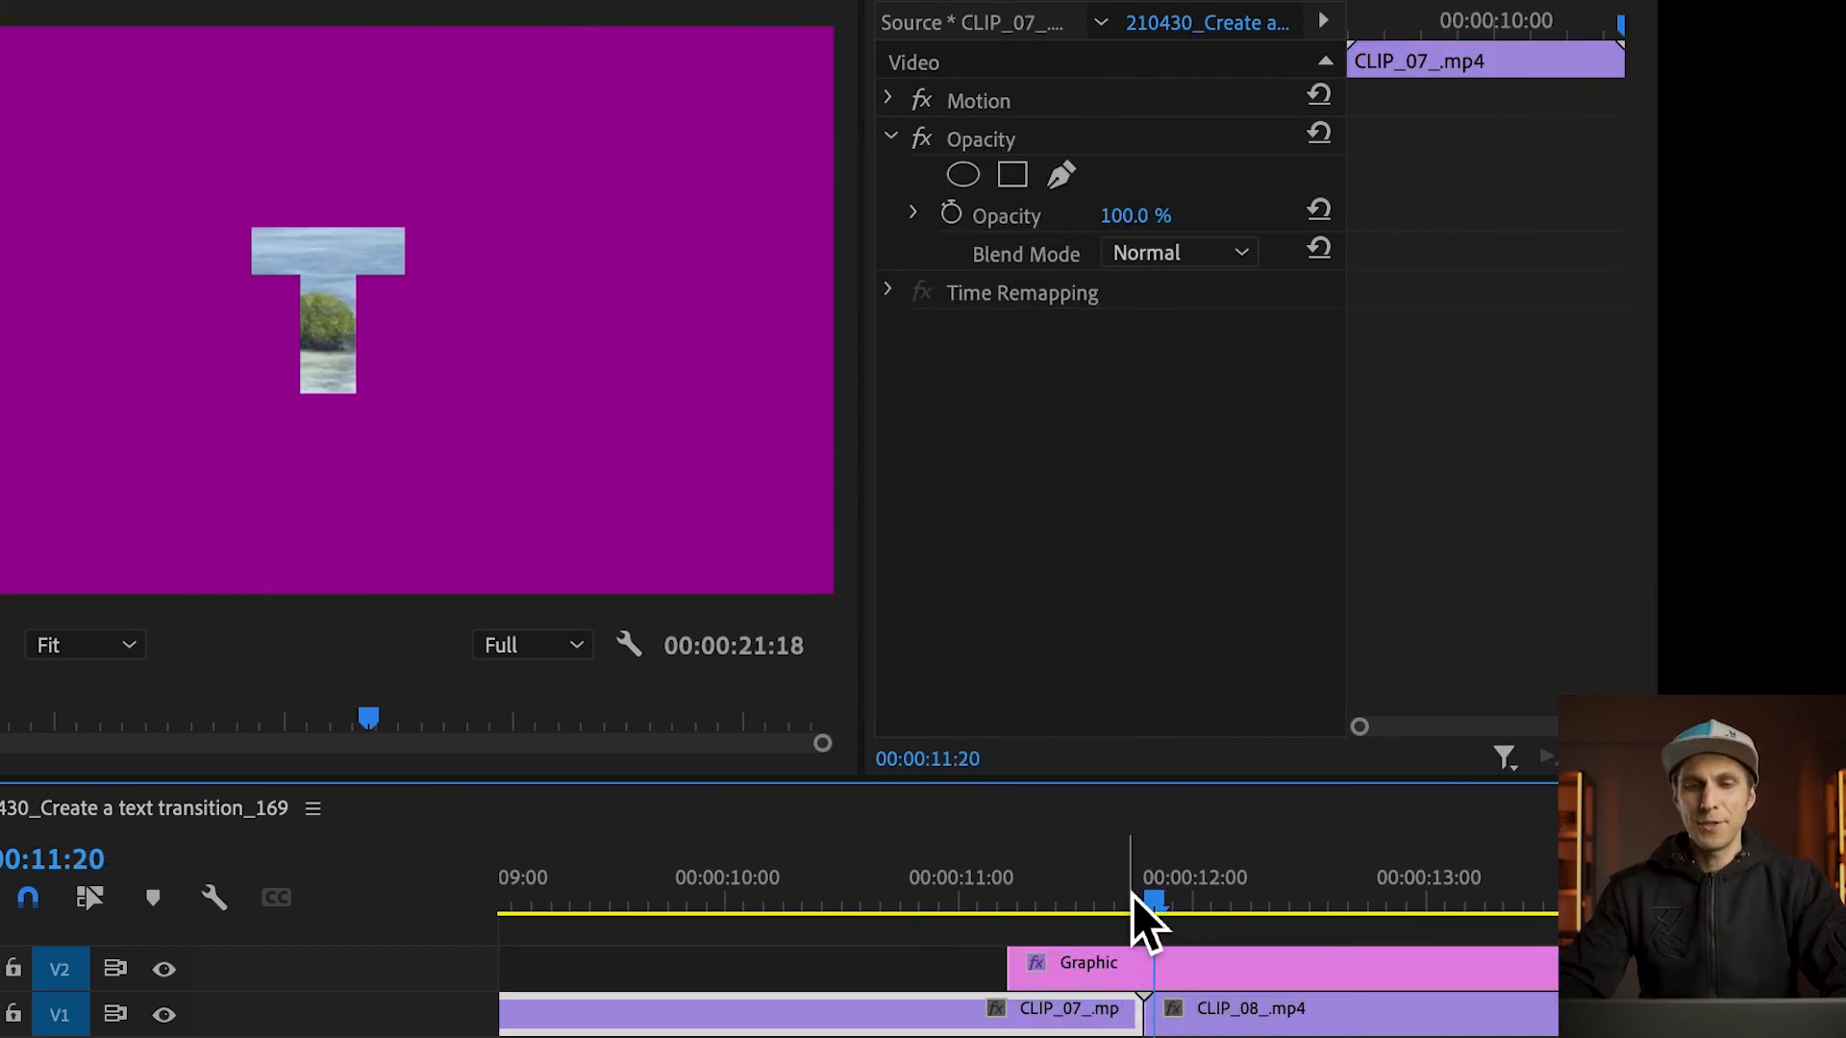
Check the frames around the cut at 00:00:11:19, and return the playhead to the start of the Graphic clip at 00:00:11:05.
click(1208, 1027)
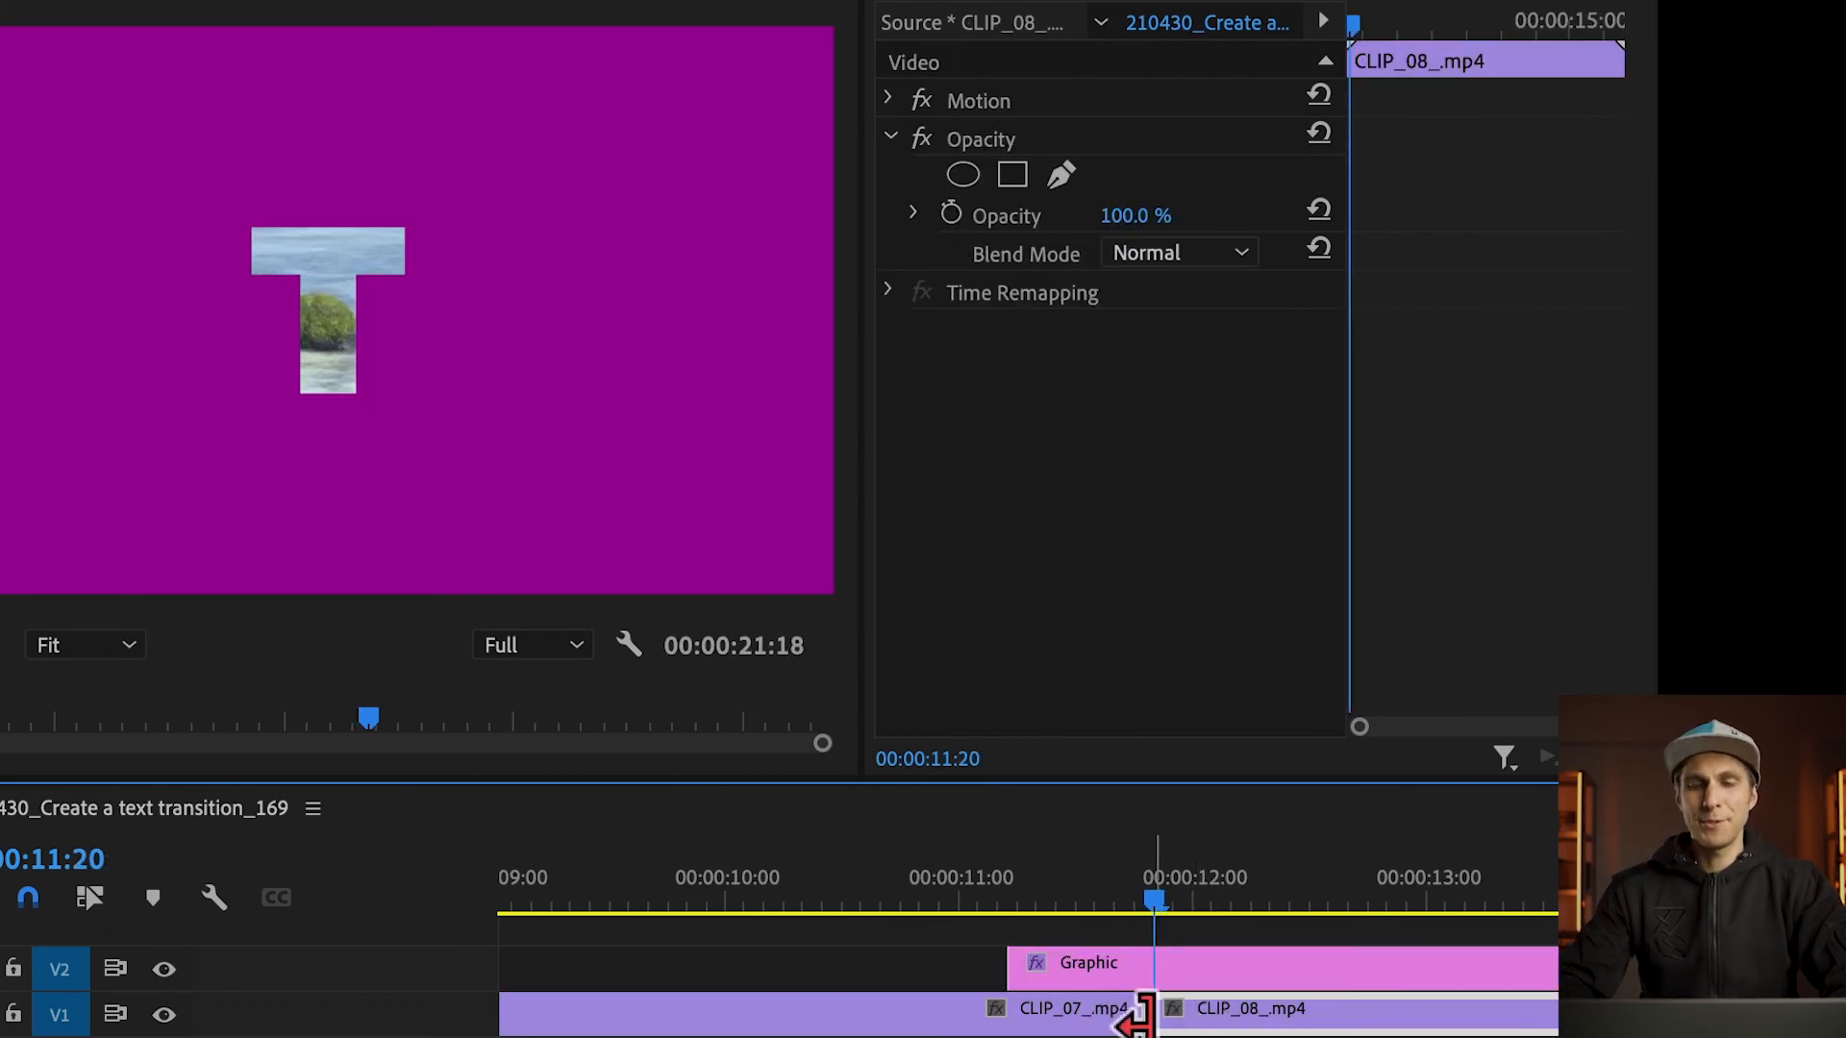
click(1152, 899)
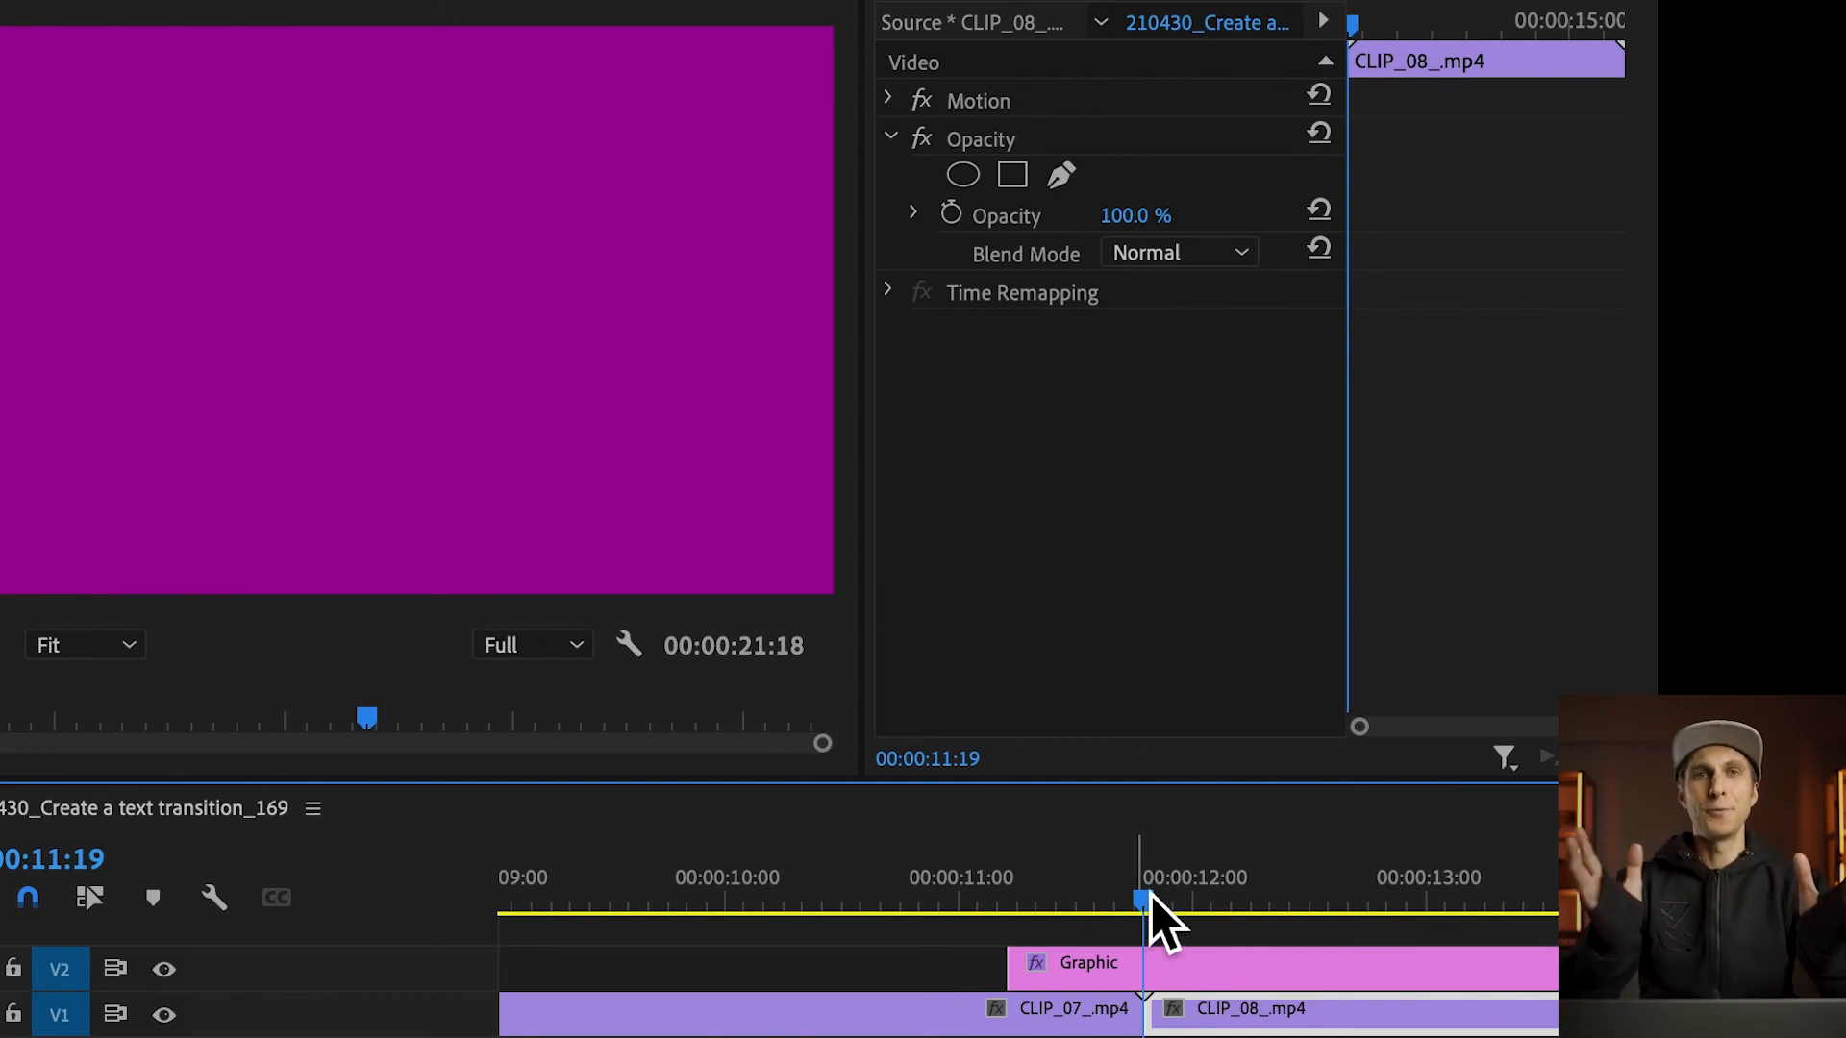
drag(1151, 897, 1002, 913)
key(minus)
key(minus)
key(minus)
key(minus)
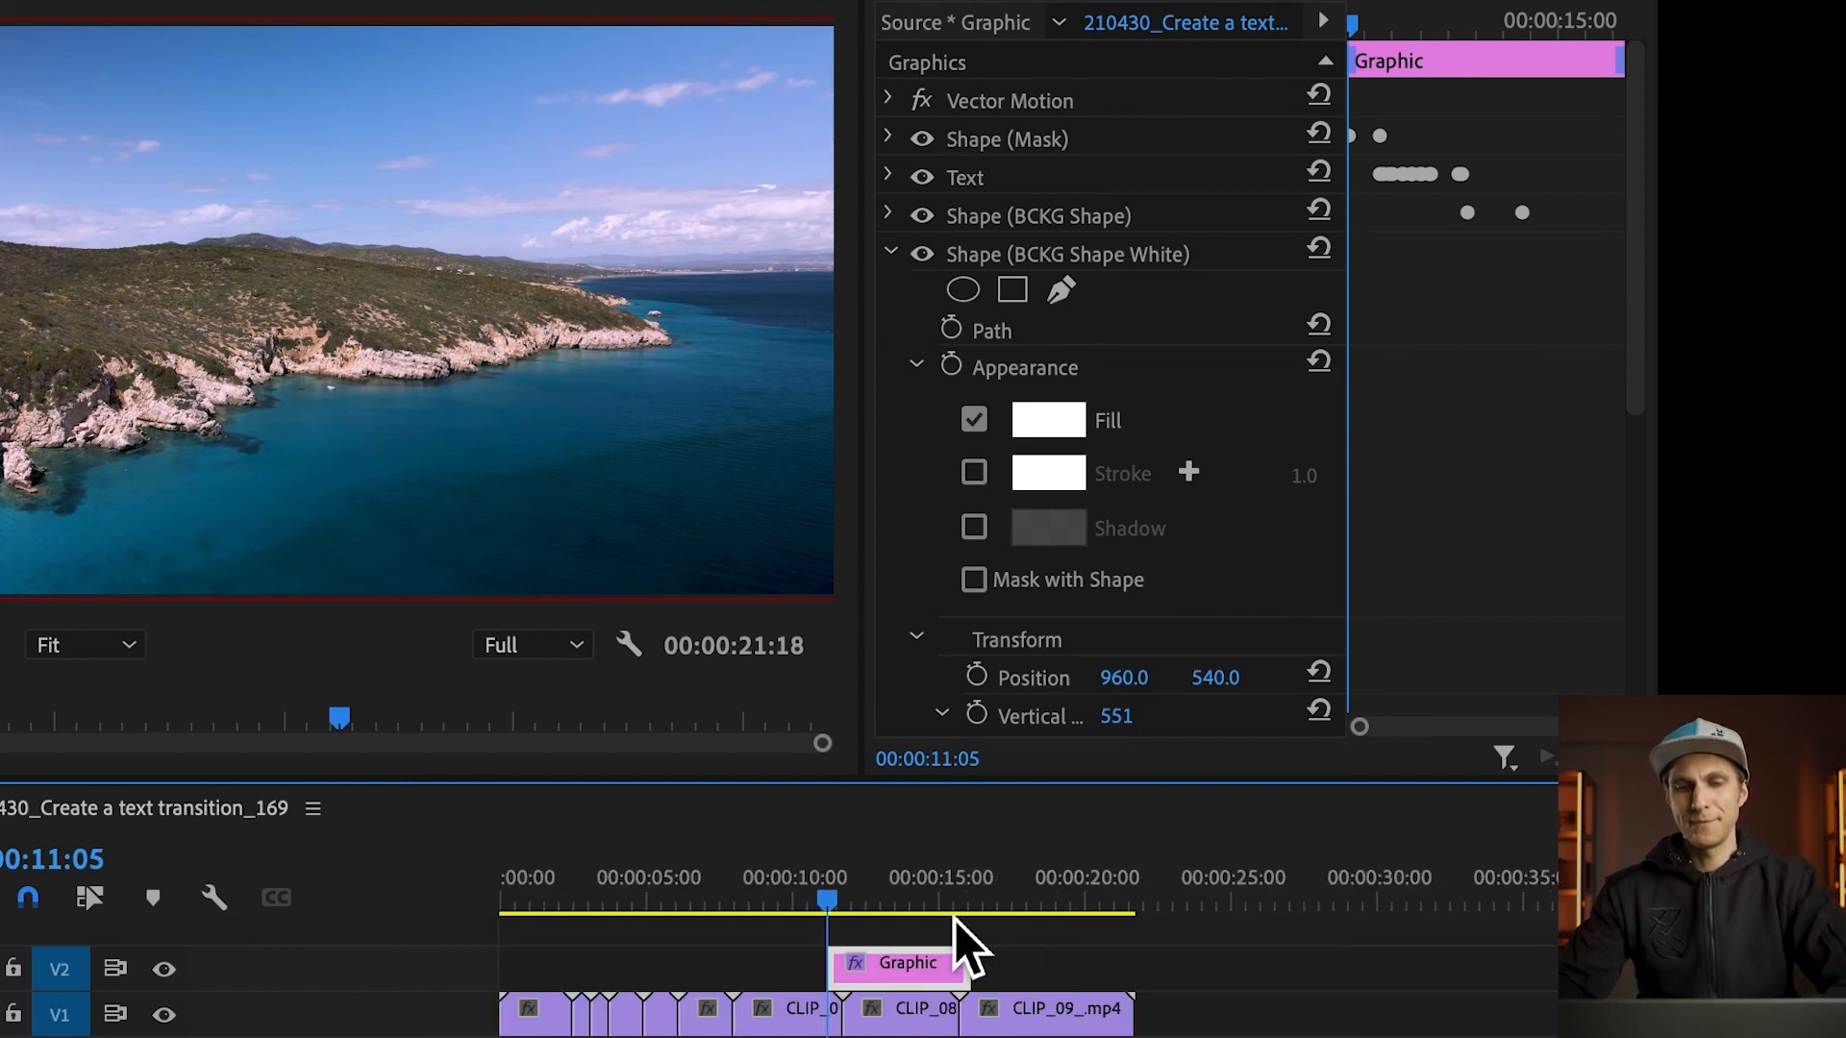